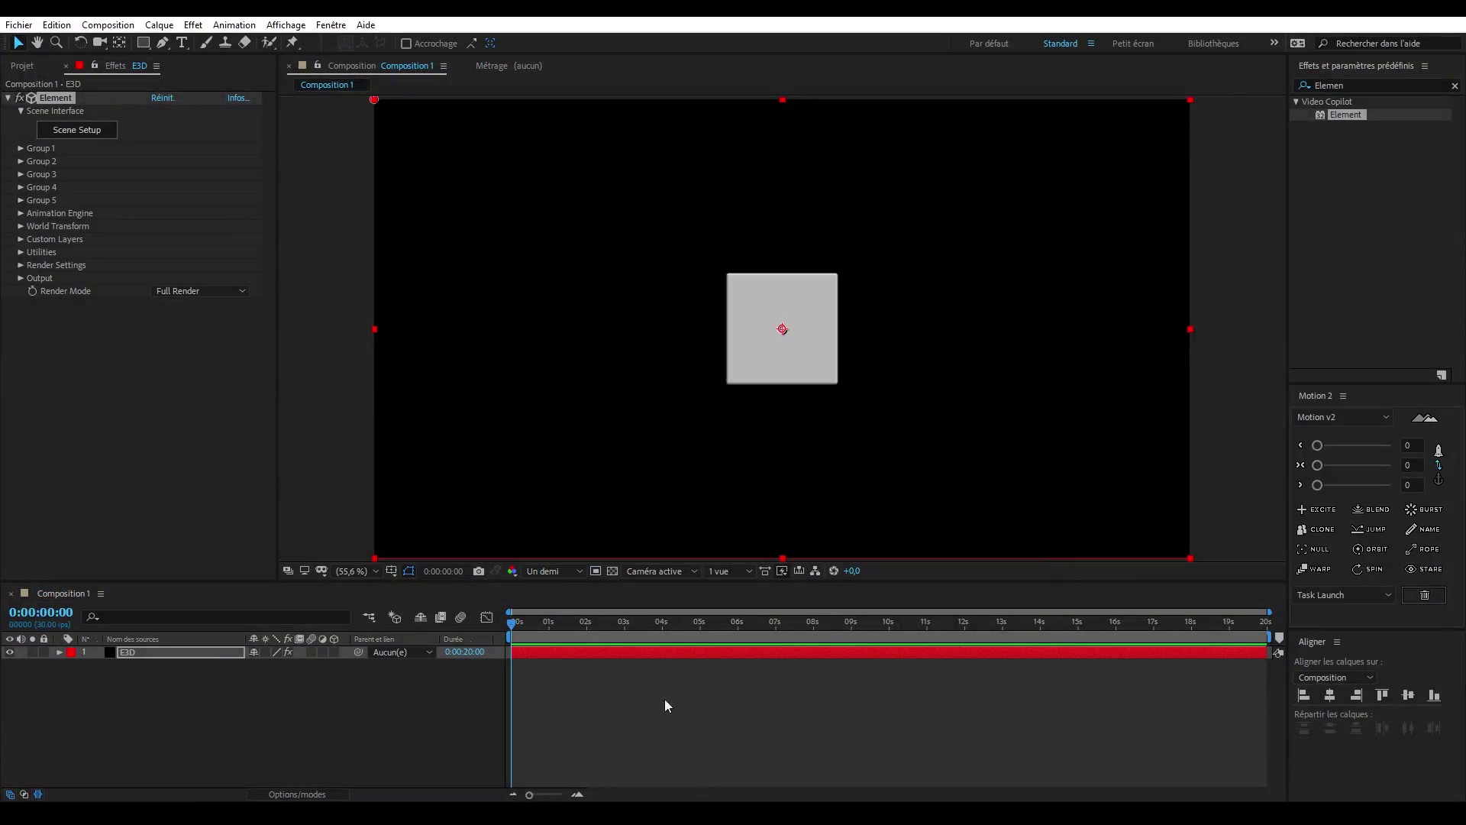
- Add a camera with default settings to Composition 1 and orbit it to a three-quarter view of the cube
click(159, 25)
mouse_move(198, 56)
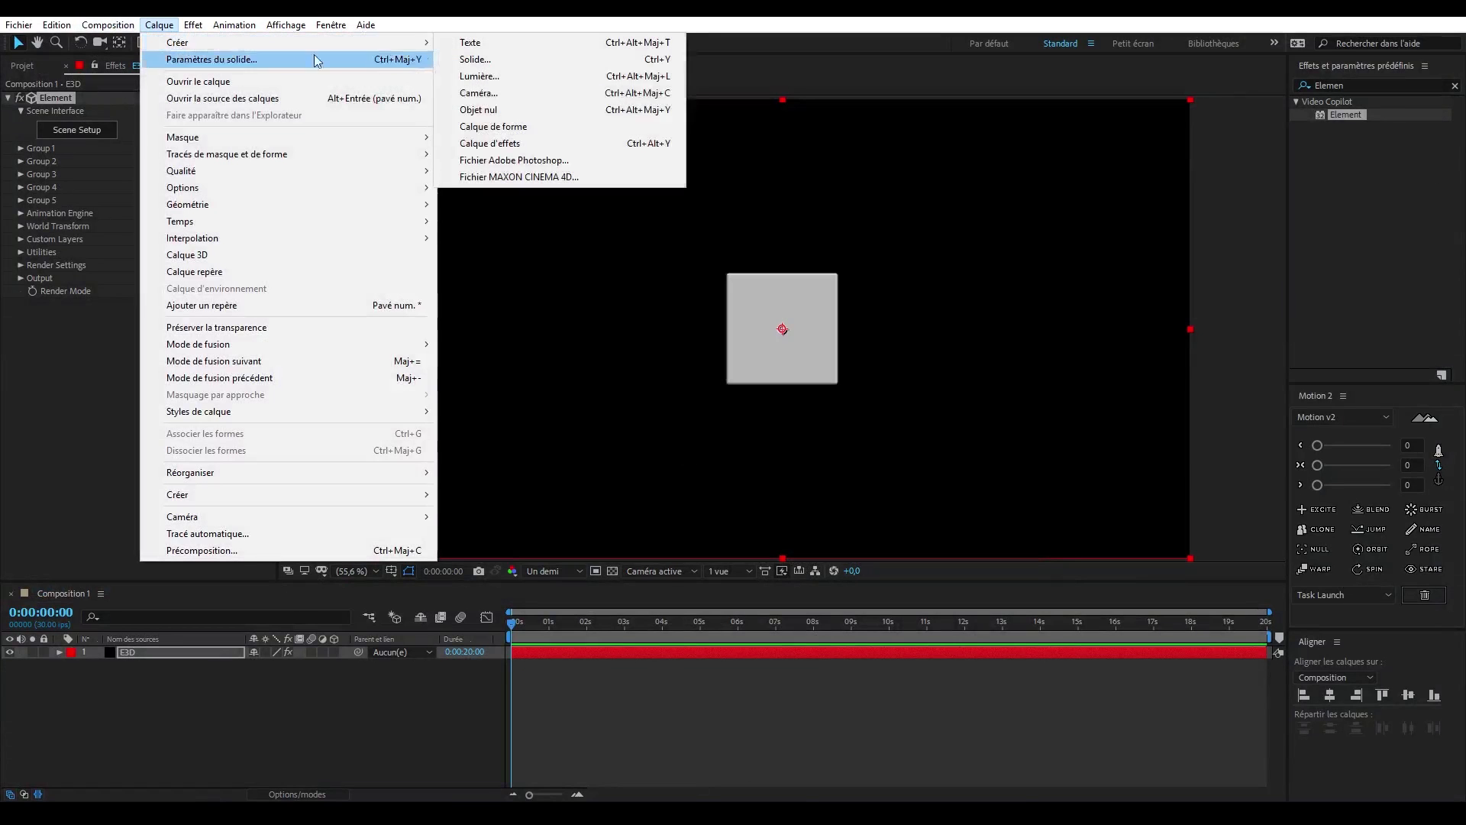
click(489, 92)
key(Return)
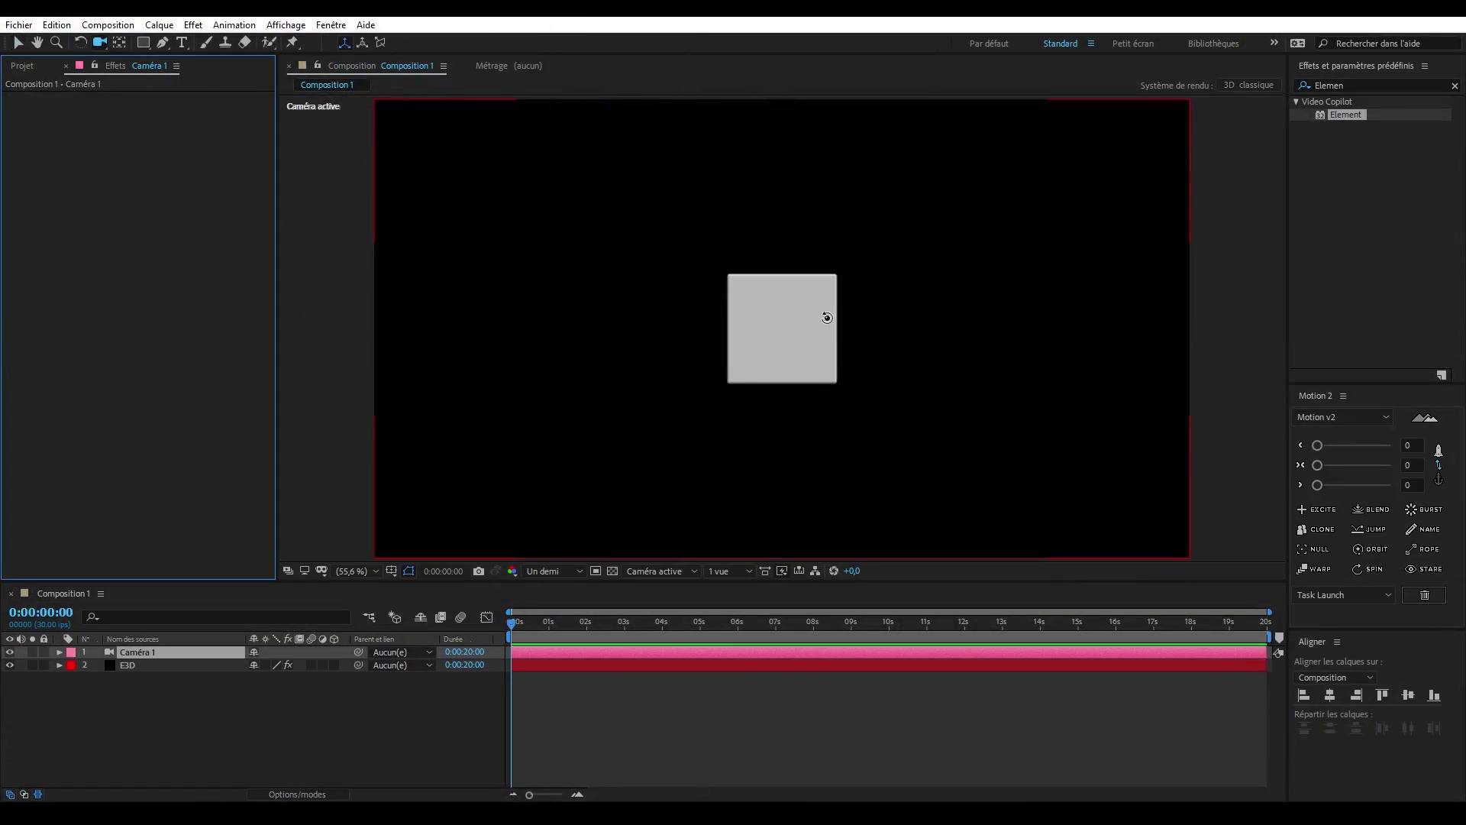
key(c)
drag(808, 323, 759, 349)
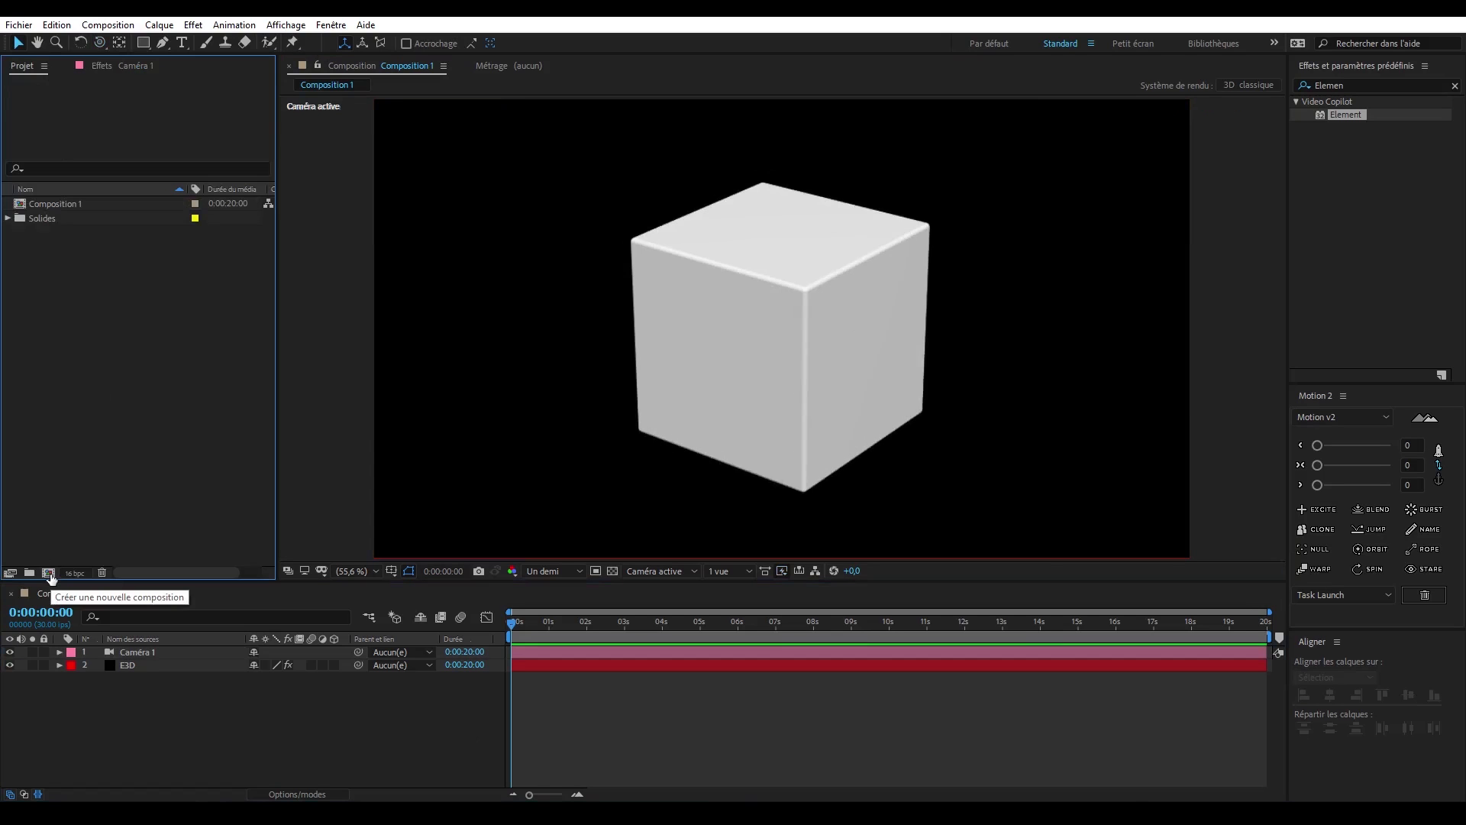
- Create a new composition with a width and height of 2000 px
click(48, 573)
click(520, 226)
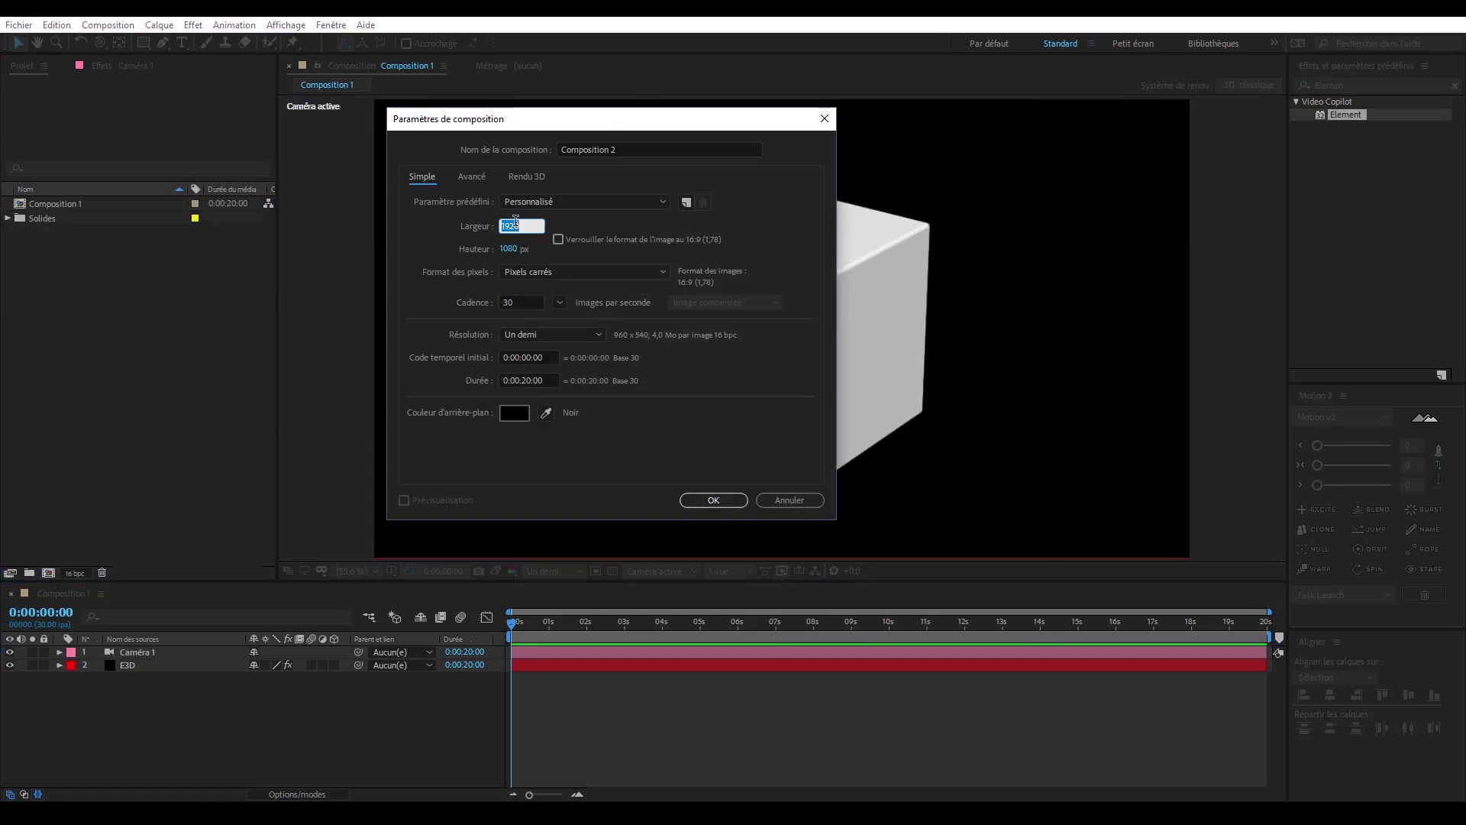
text(2000)
key(Tab)
text(2000)
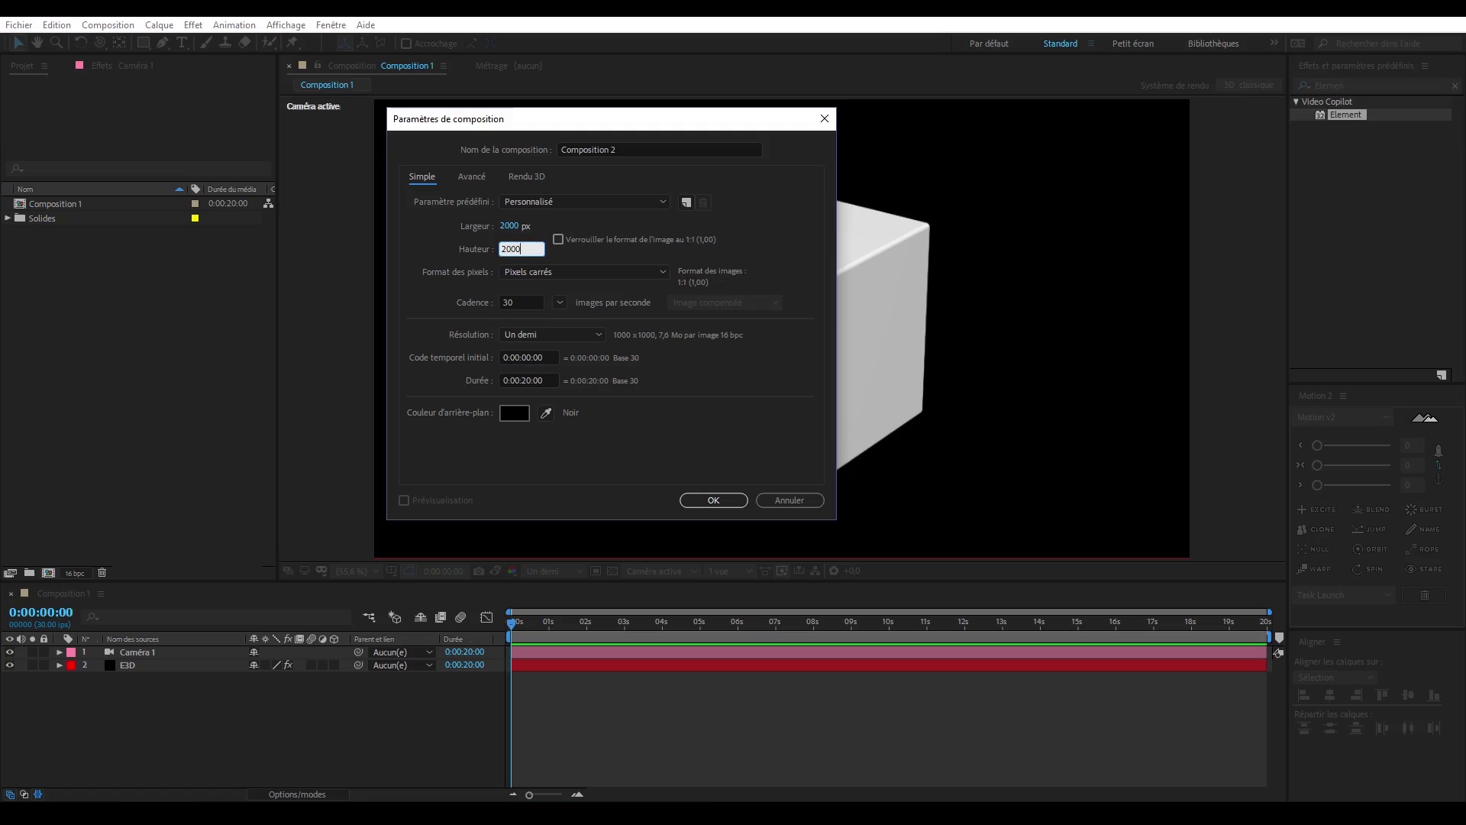
key(Return)
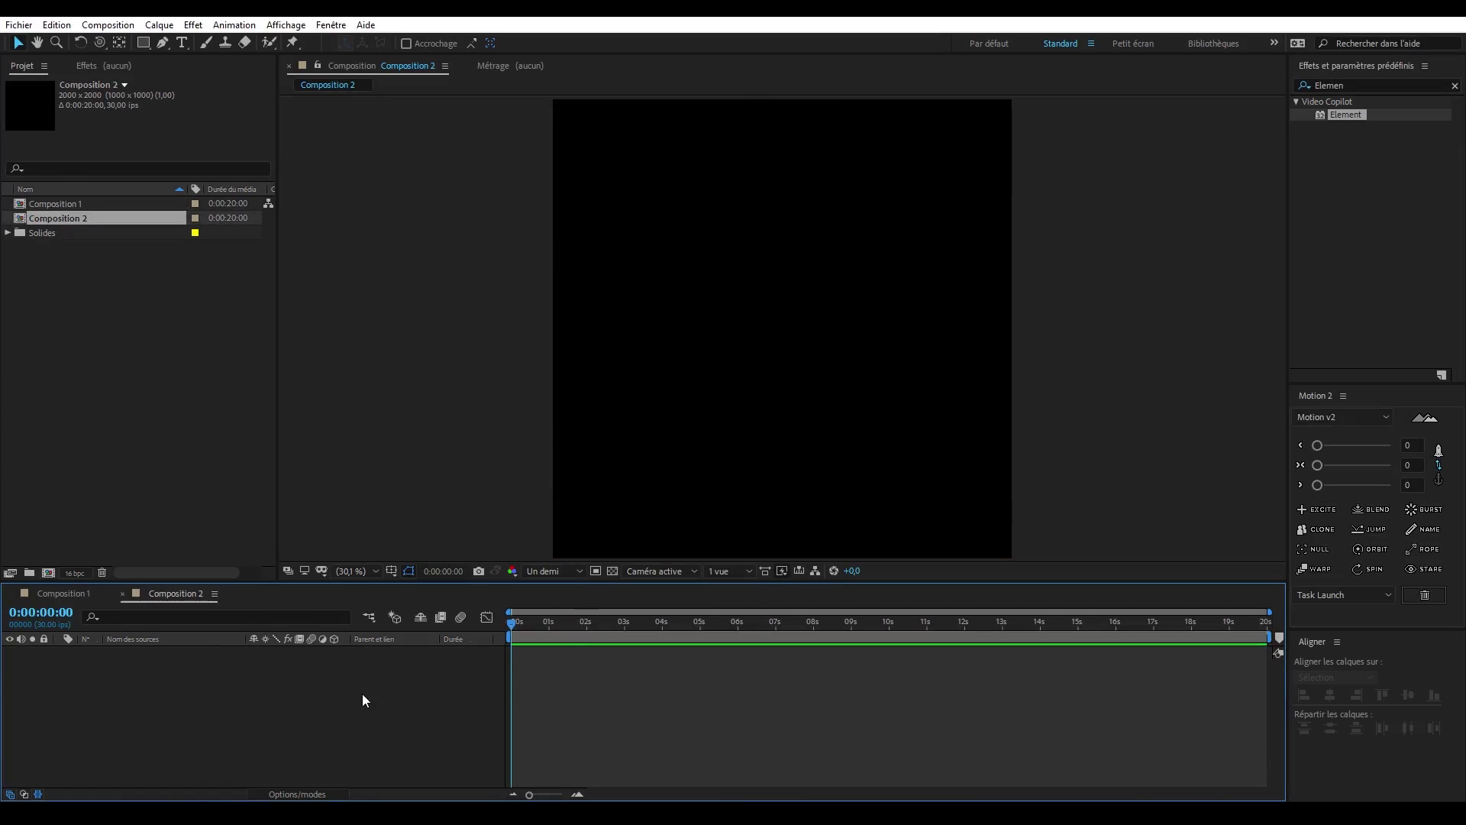
- Create a composition-sized solid named Alpha in white (ffffff)
key(ctrl+y)
click(206, 269)
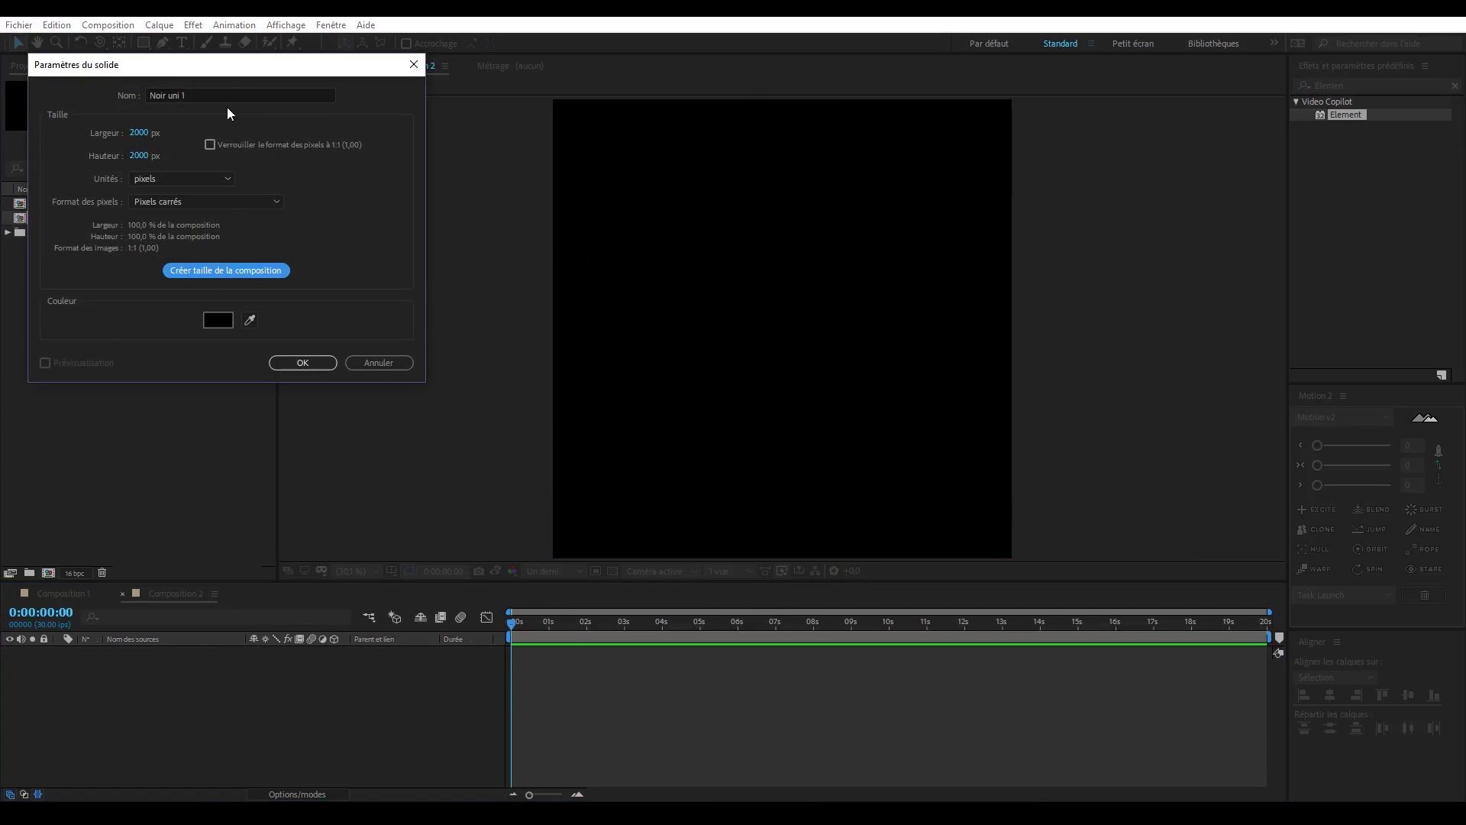
text(Alpha)
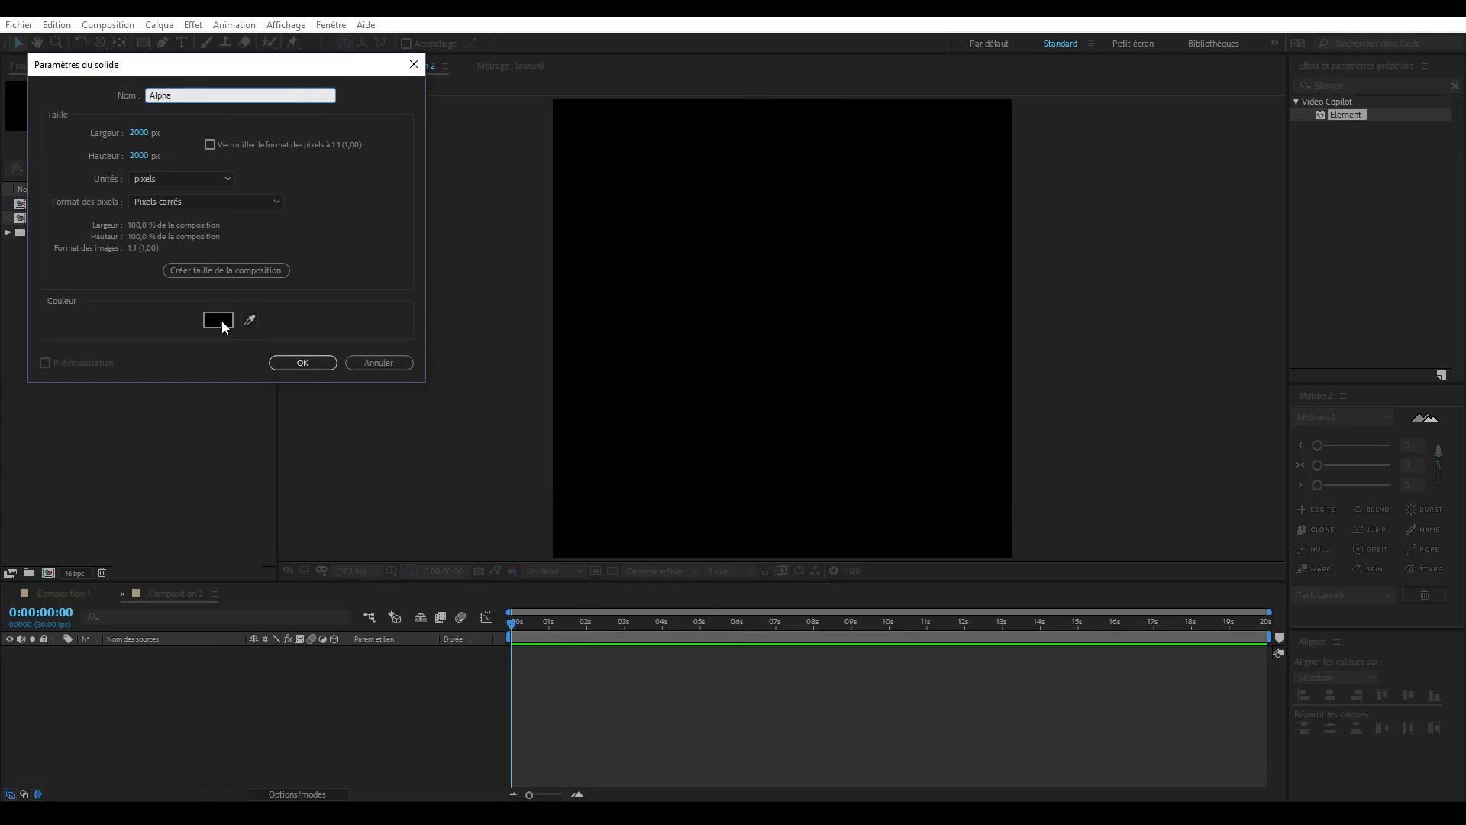
click(218, 319)
text(ffffff)
key(Return)
key(Return)
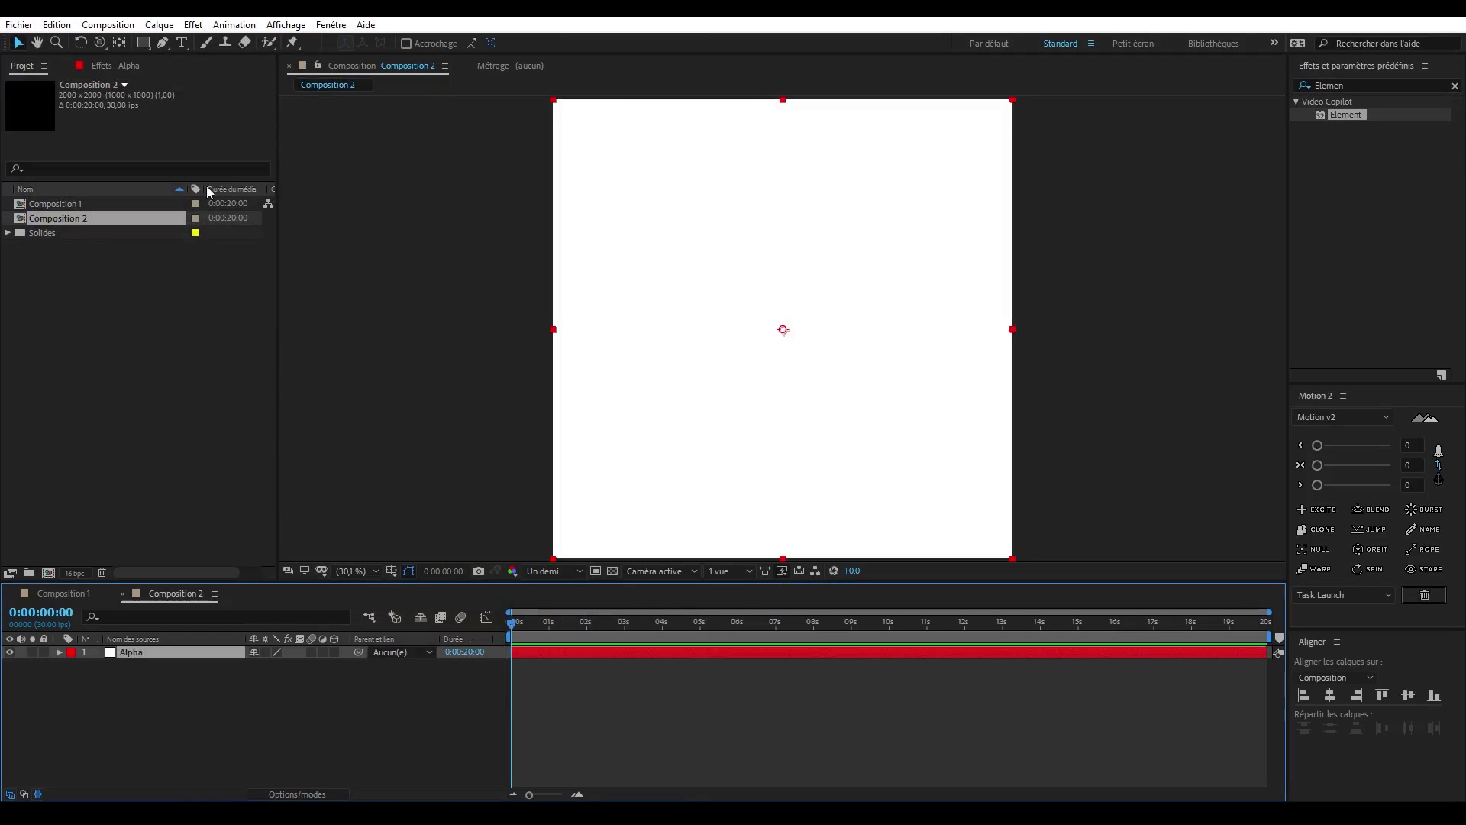
- Add an elliptical mask spanning the full Alpha solid and expand the mask's properties
drag(149, 47, 188, 77)
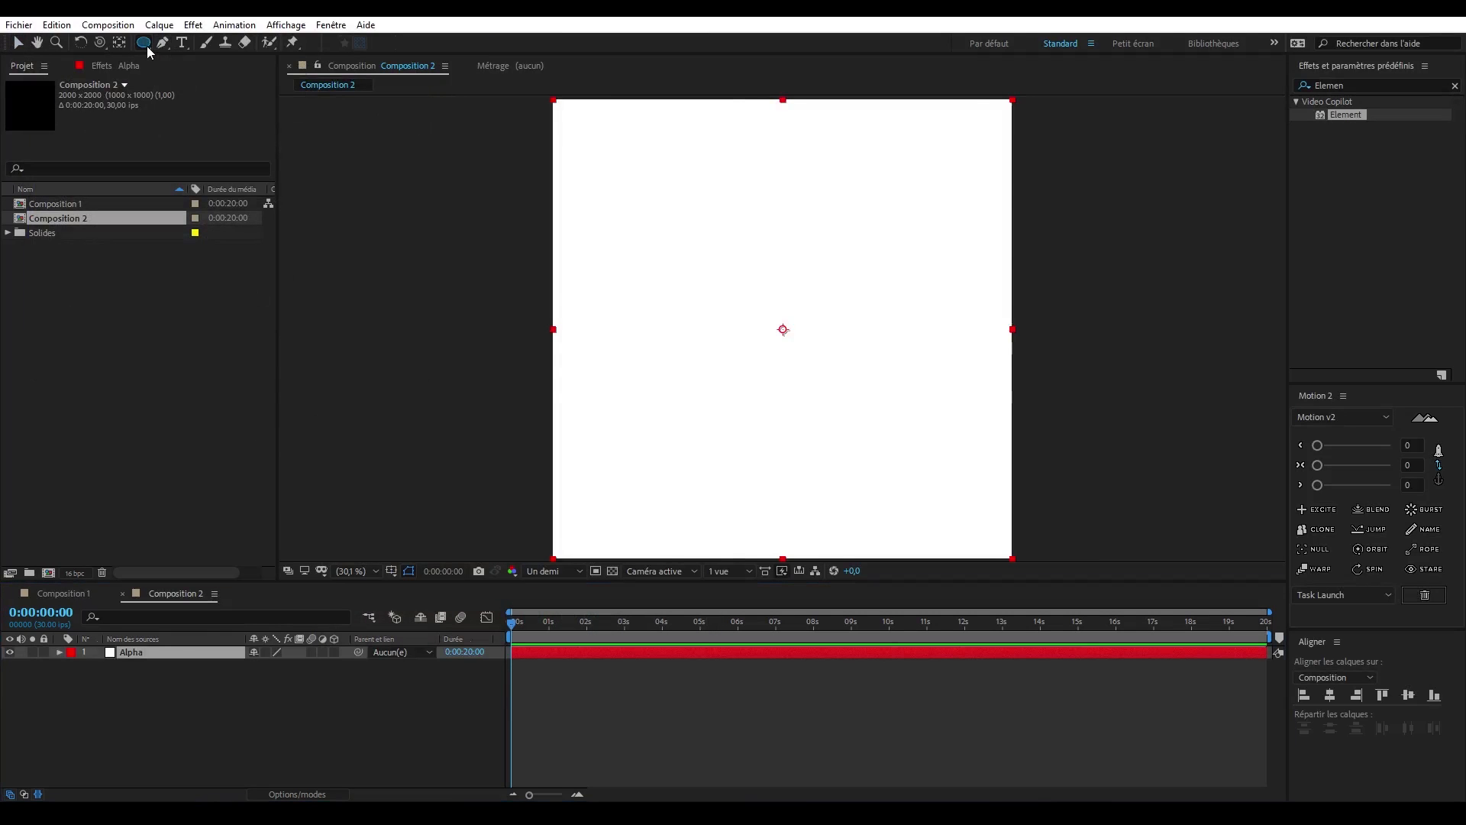
double_click(147, 46)
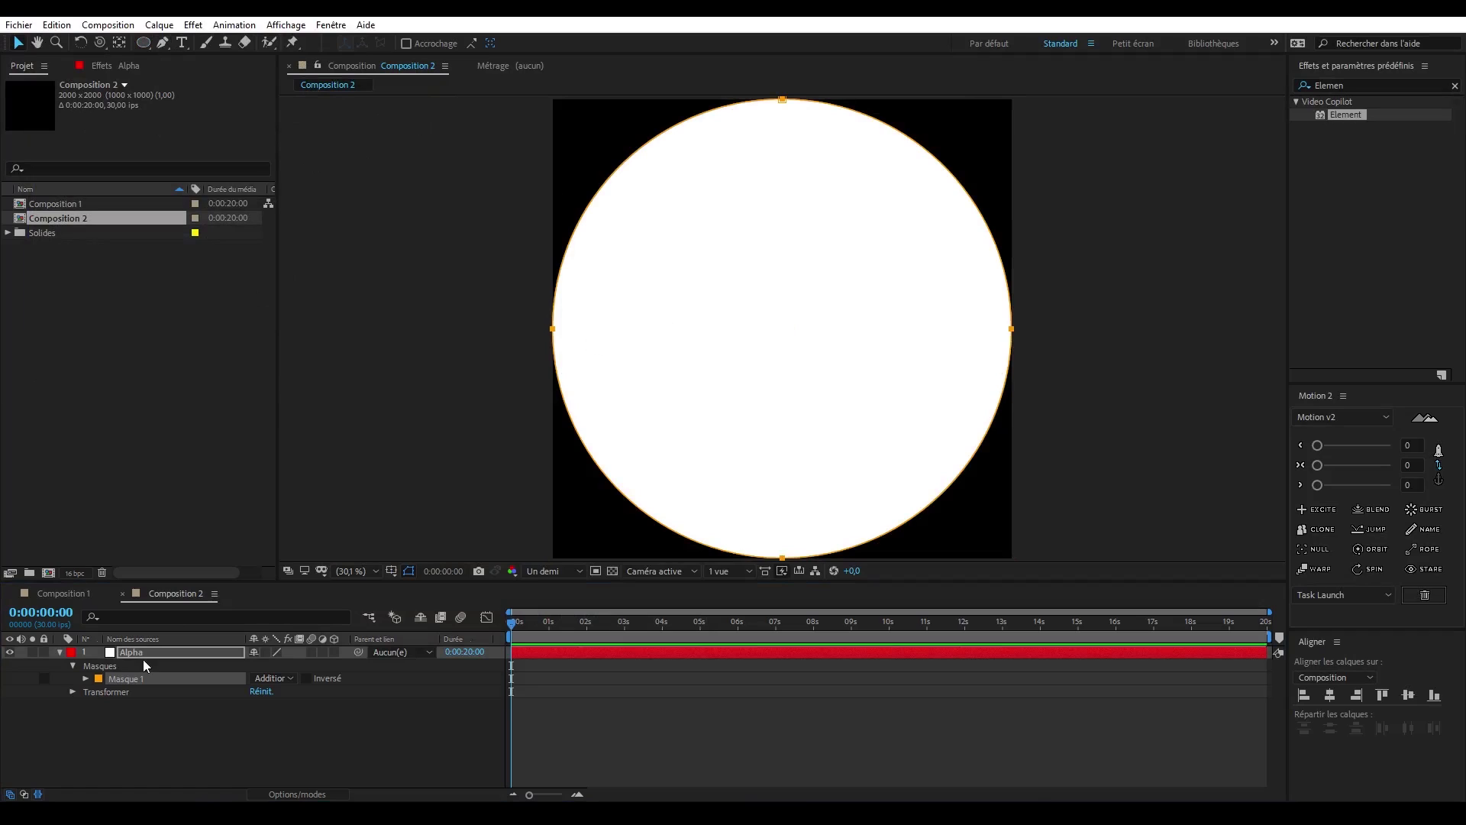
click(85, 679)
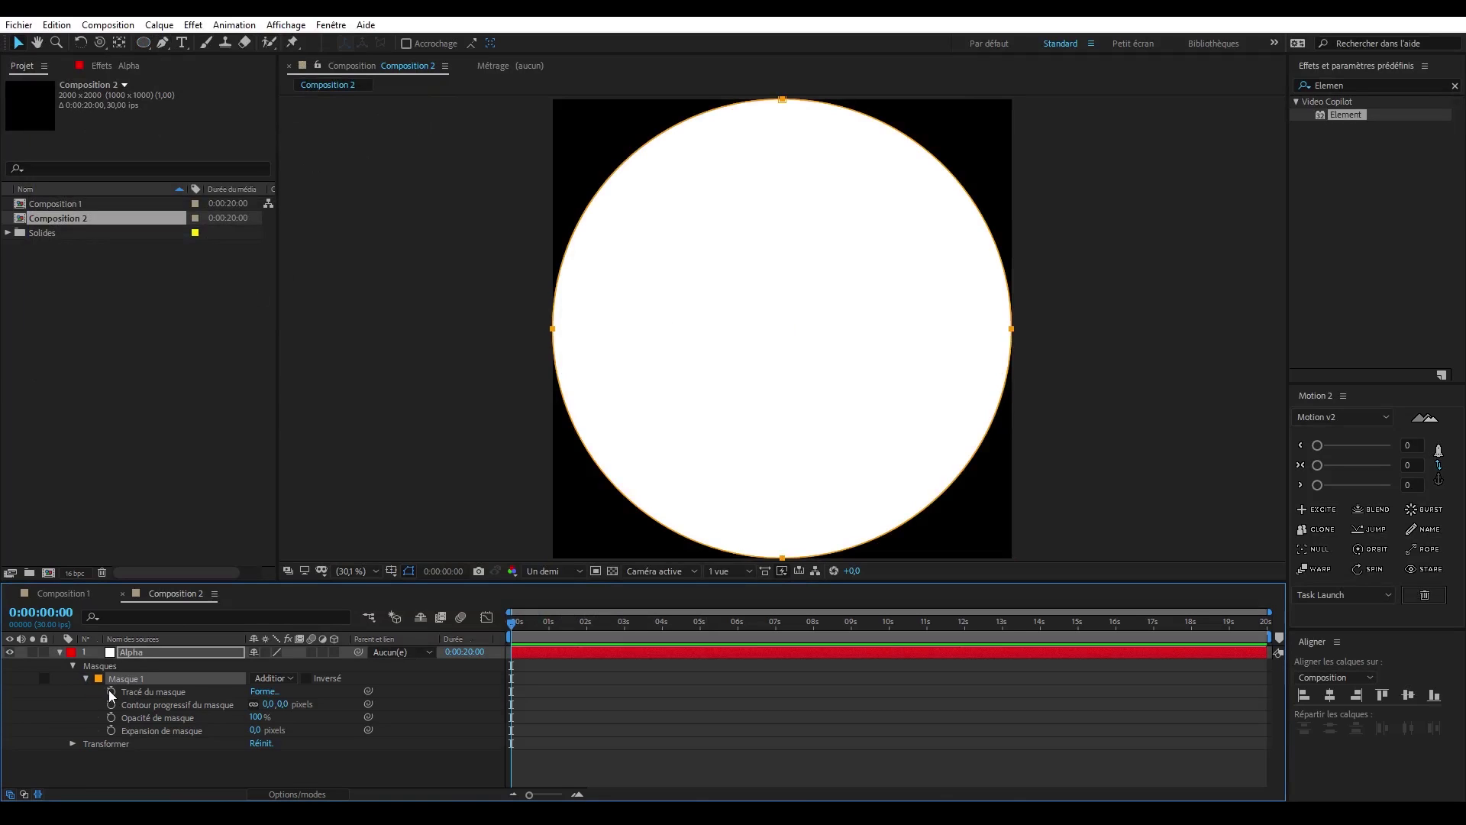
- Keyframe the mask expansion to grow from -1000 pixels at the start until 3 seconds, and preview the animation
click(110, 730)
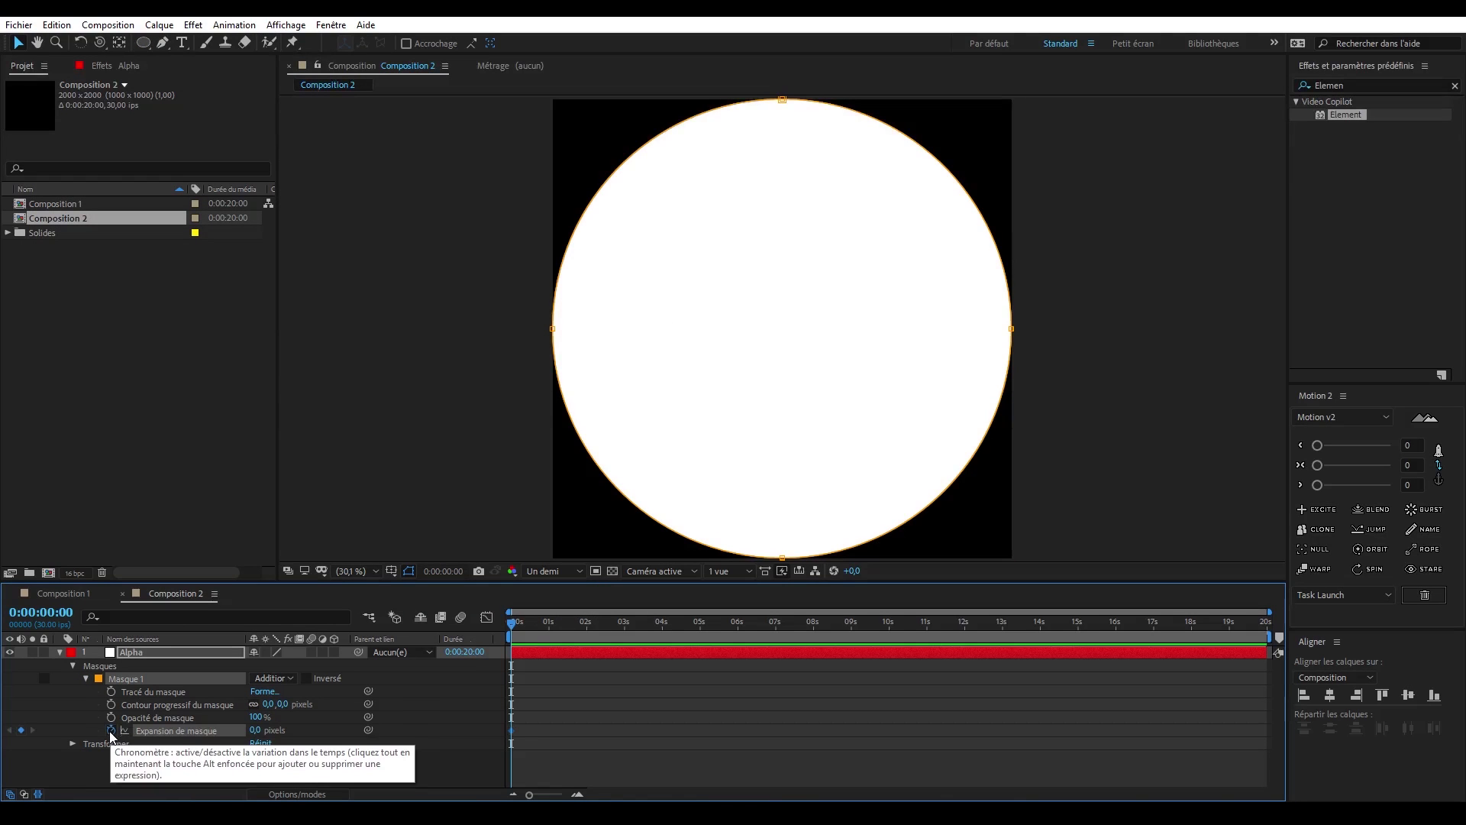
drag(256, 732, 594, 725)
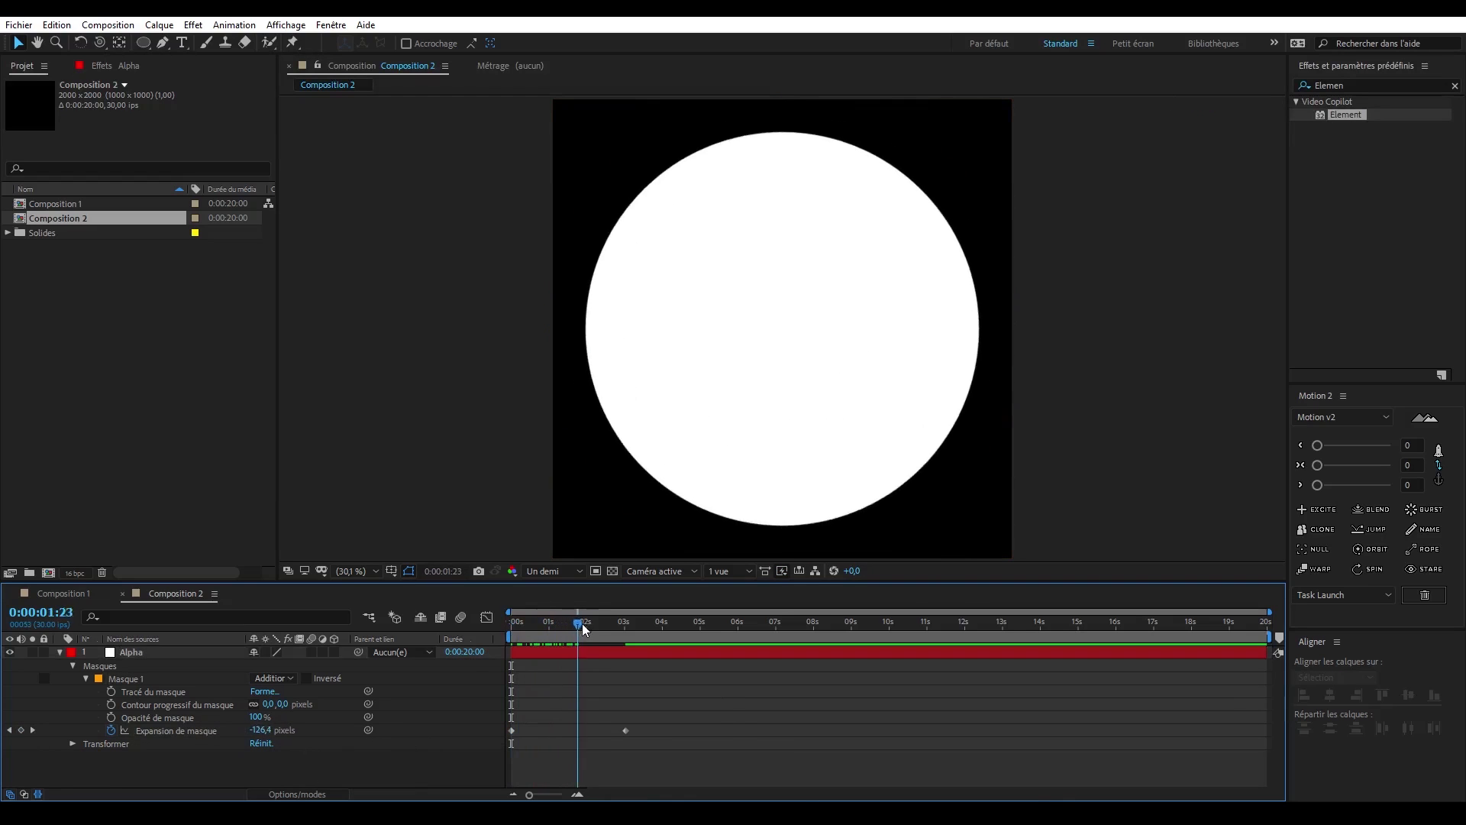
drag(582, 623, 496, 638)
key(space)
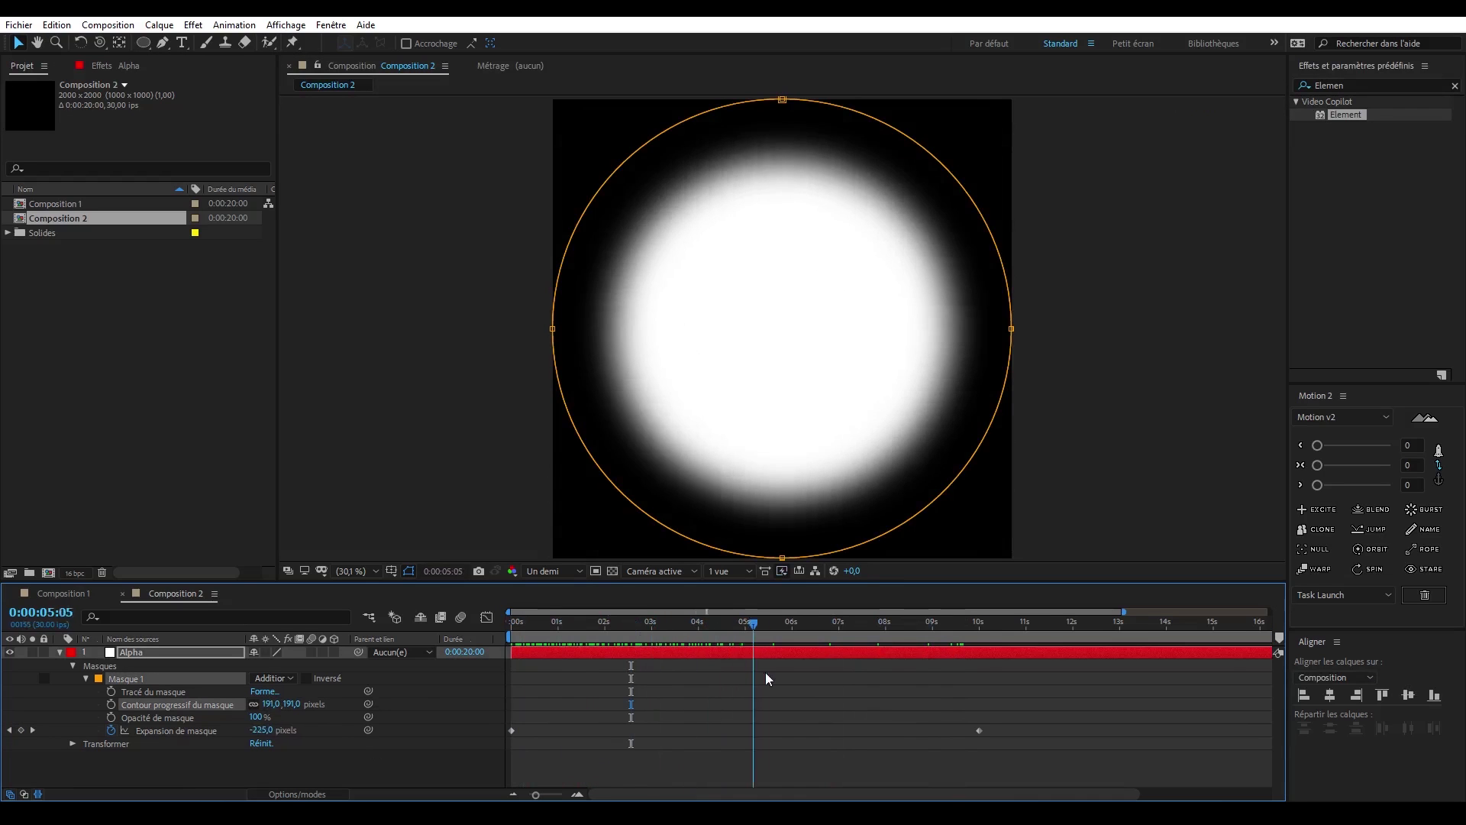
- Extend the mask expansion animation to 10 seconds and feather the mask edge
drag(765, 672, 595, 682)
click(272, 703)
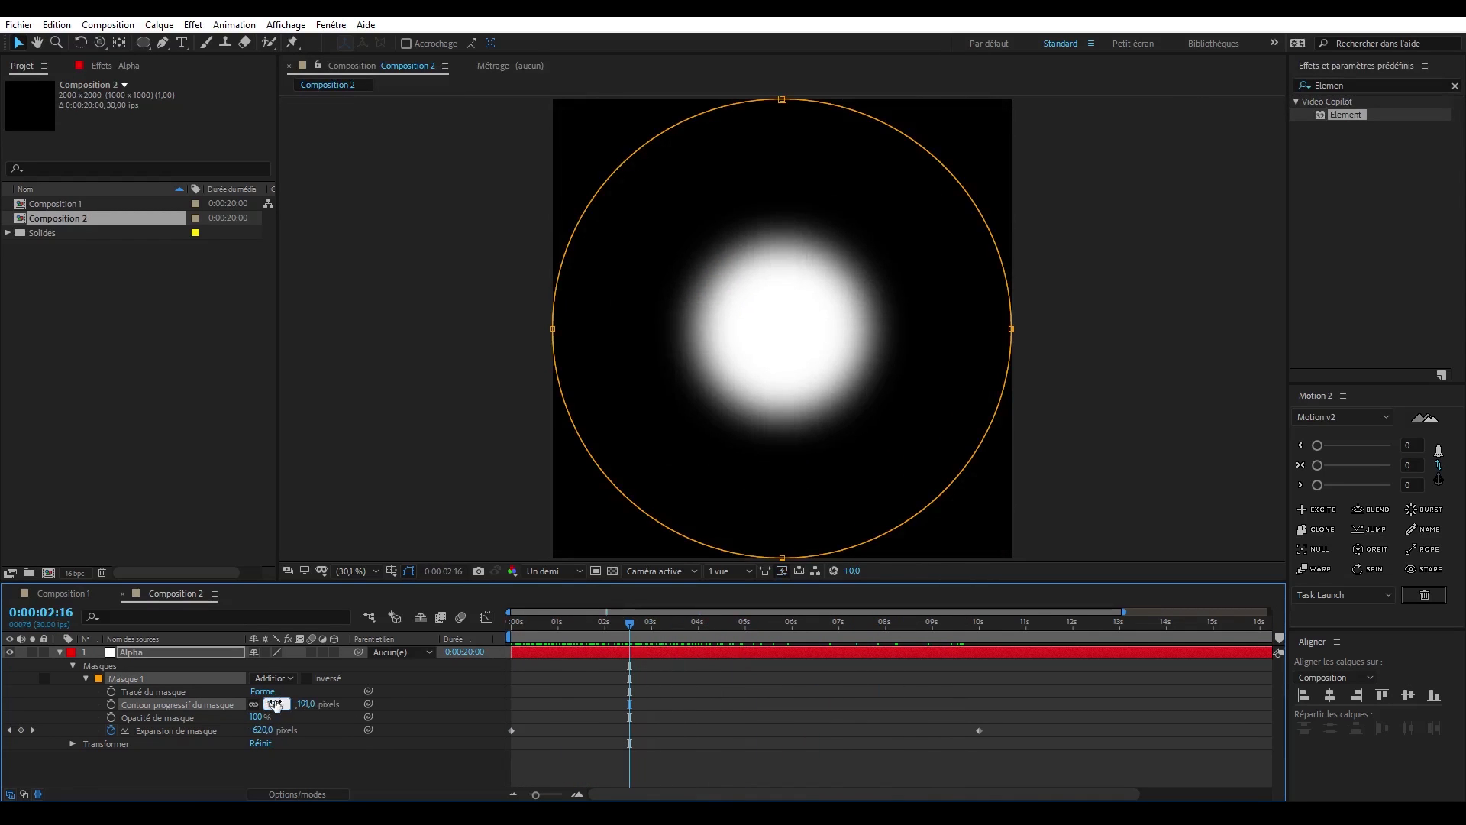
click(577, 722)
click(60, 652)
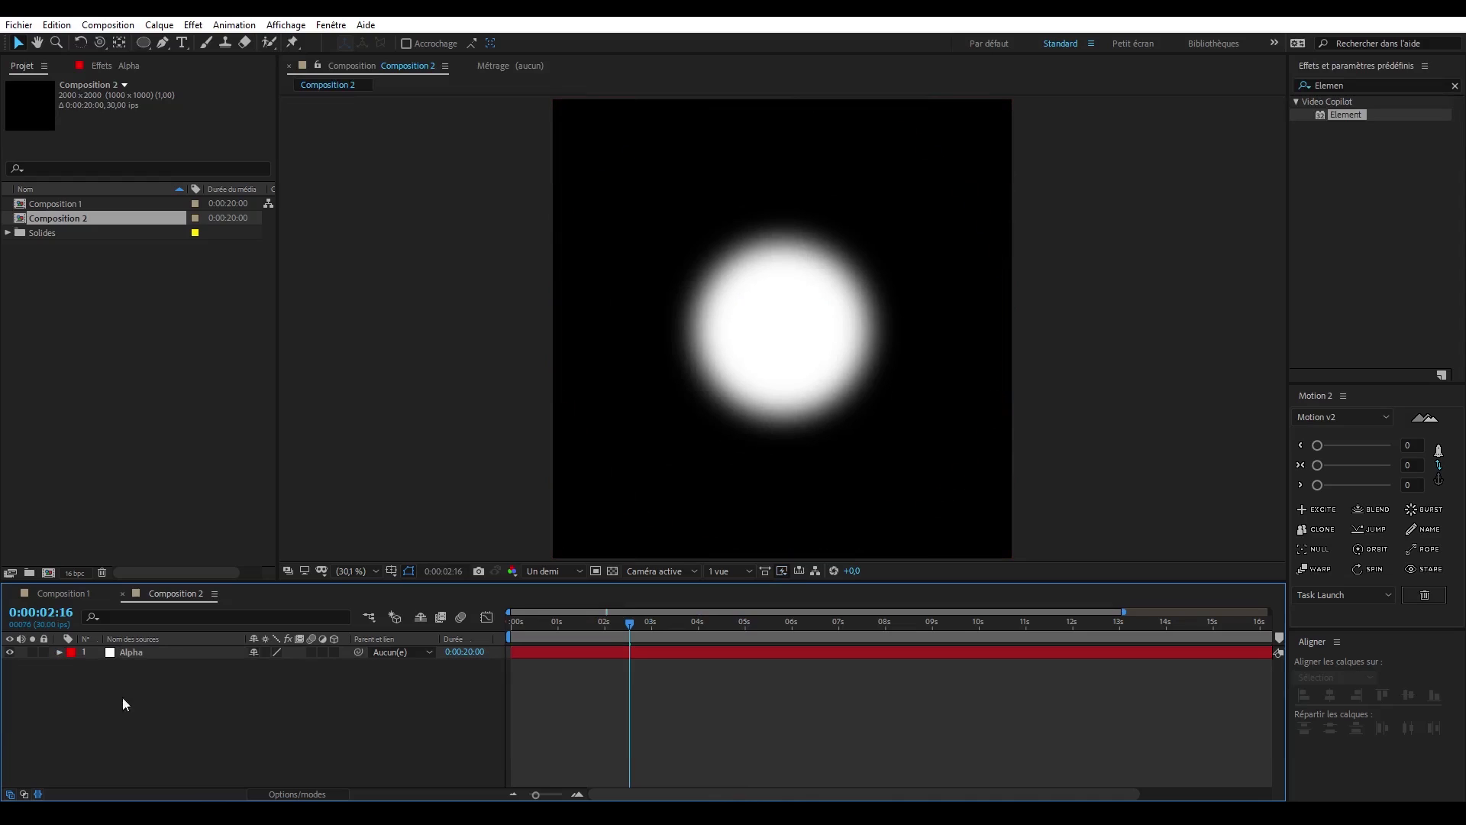
- Rename Composition 2 as Texture Alpha in the project
click(70, 217)
key(Return)
text(Texture A)
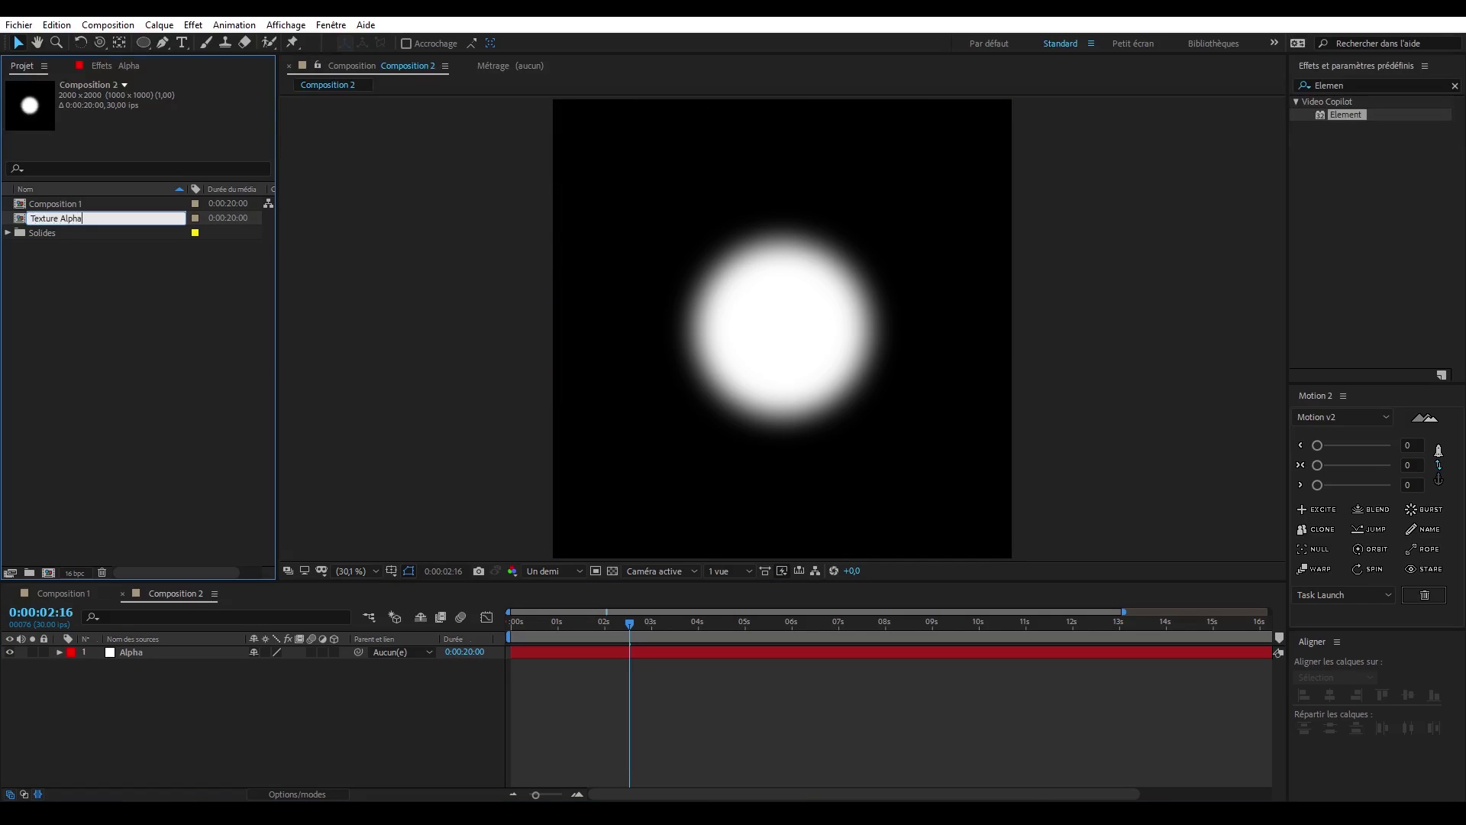
text(lpha)
key(Return)
click(81, 256)
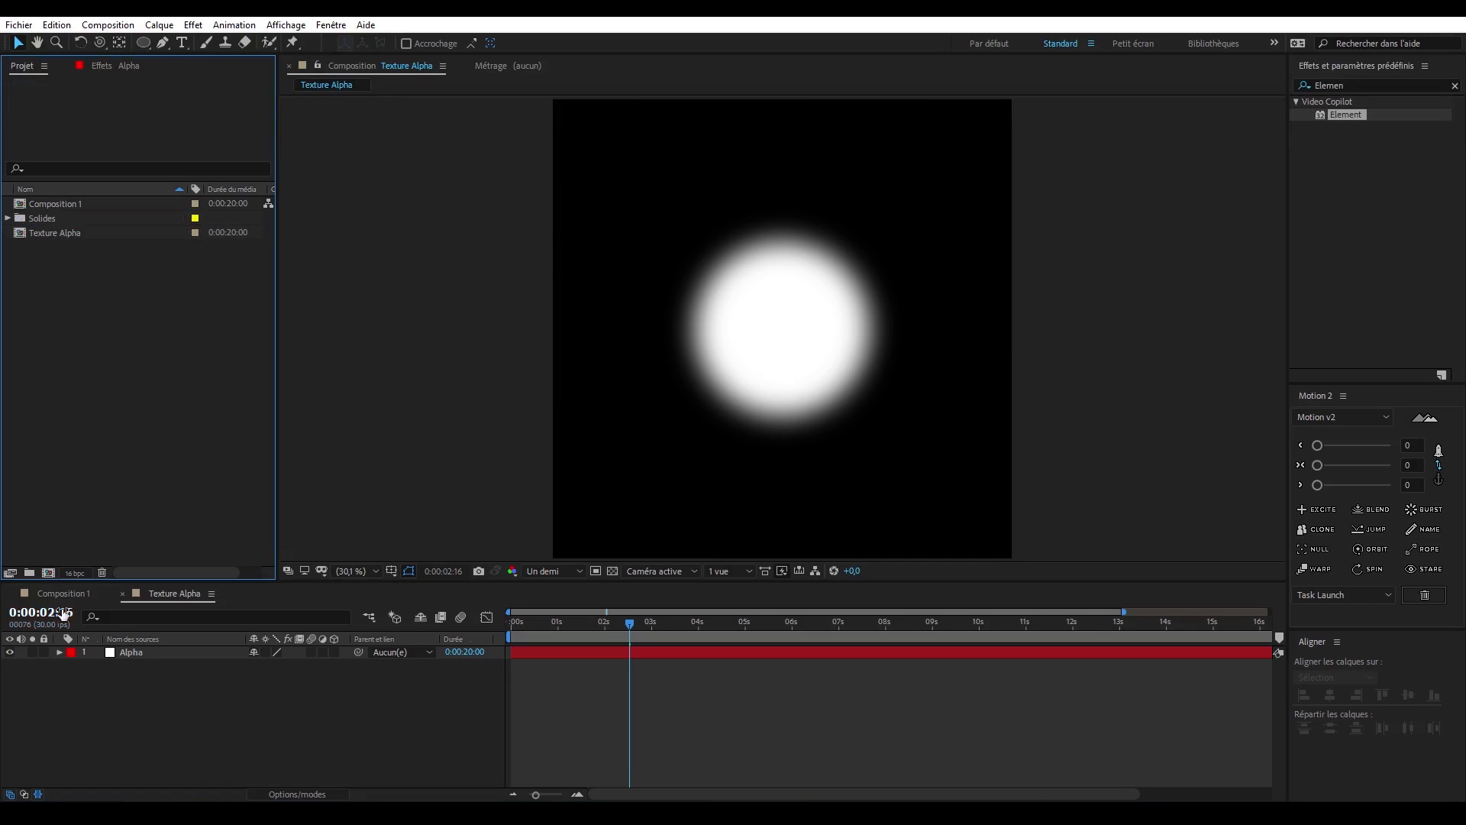
- Place the Texture Alpha composition in Composition 1 as a hidden layer beneath the E3D layer
click(76, 591)
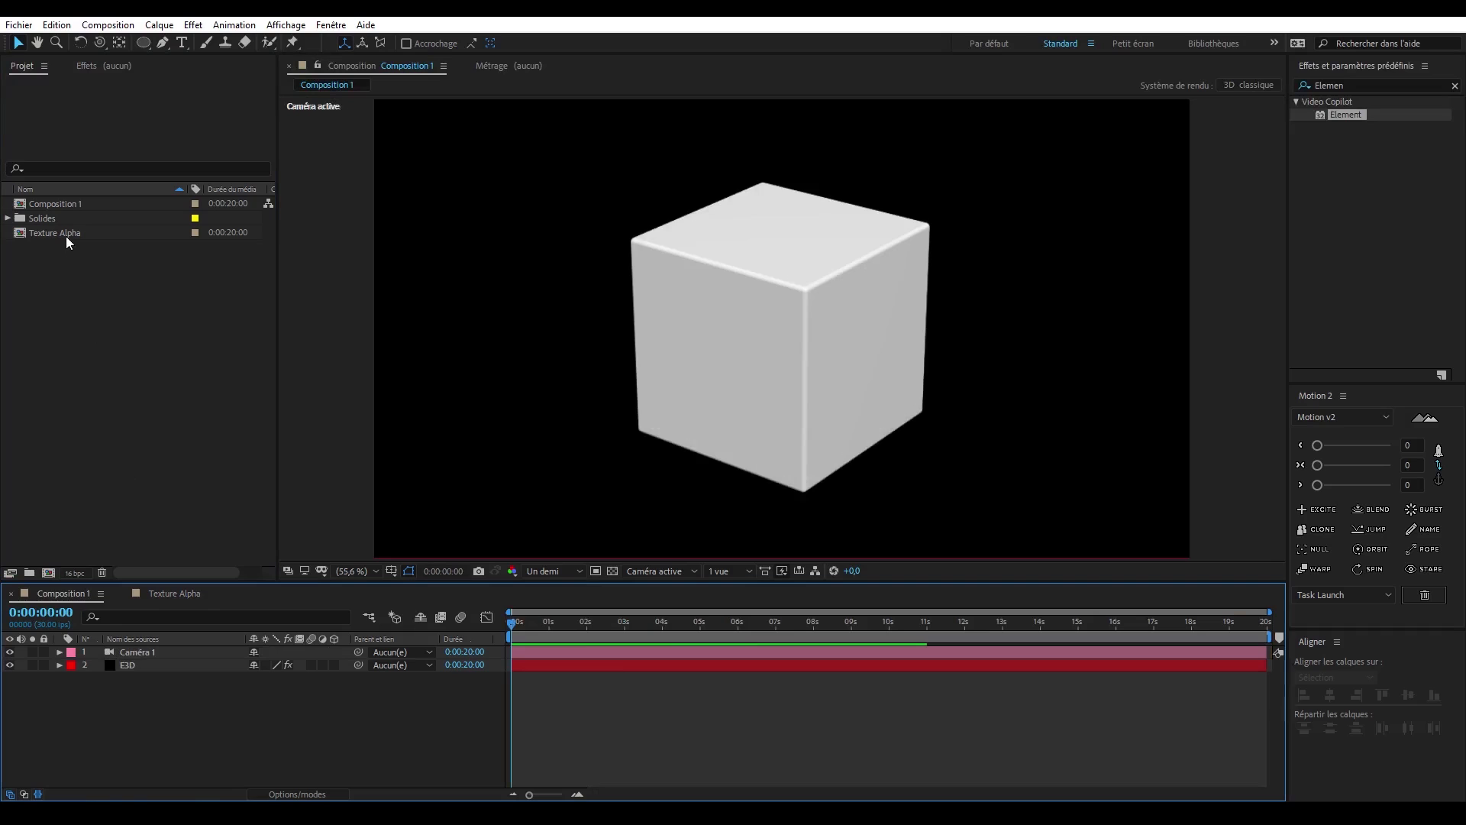
drag(66, 236, 168, 648)
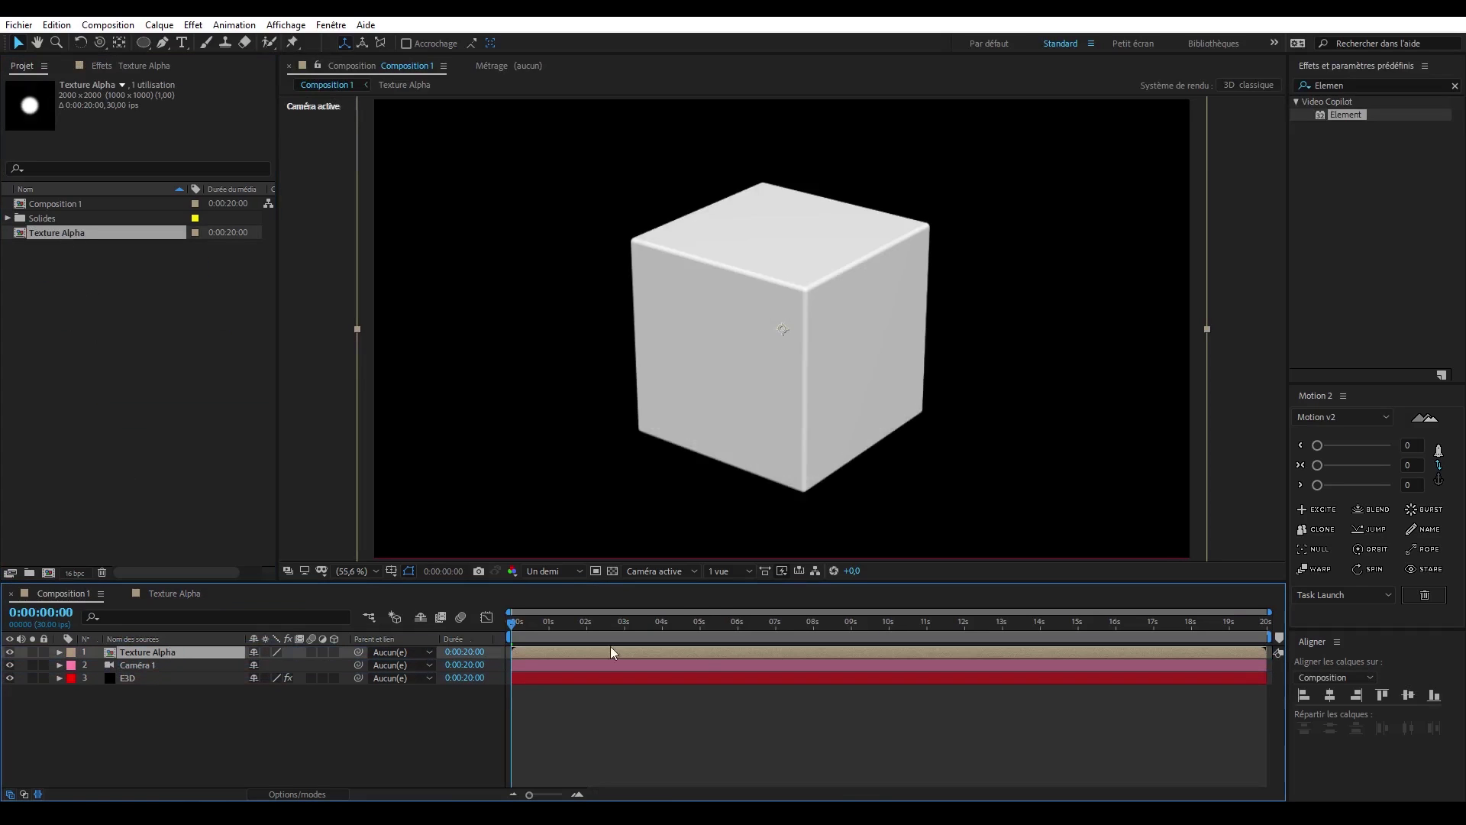
drag(505, 629, 701, 647)
key(comma)
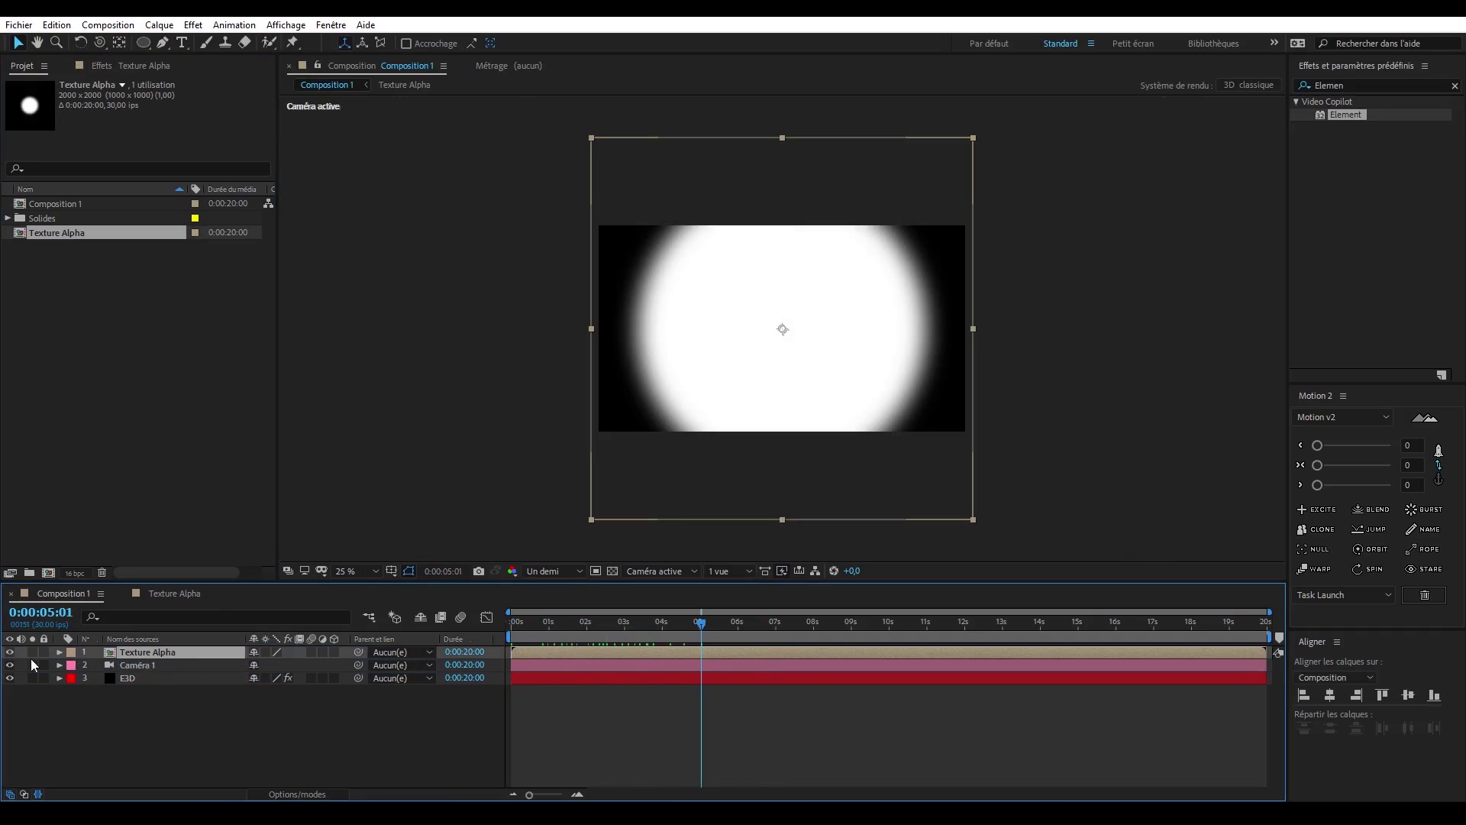
click(10, 653)
drag(149, 652, 132, 684)
- Change the label colour of the Texture Alpha layer to black
click(71, 678)
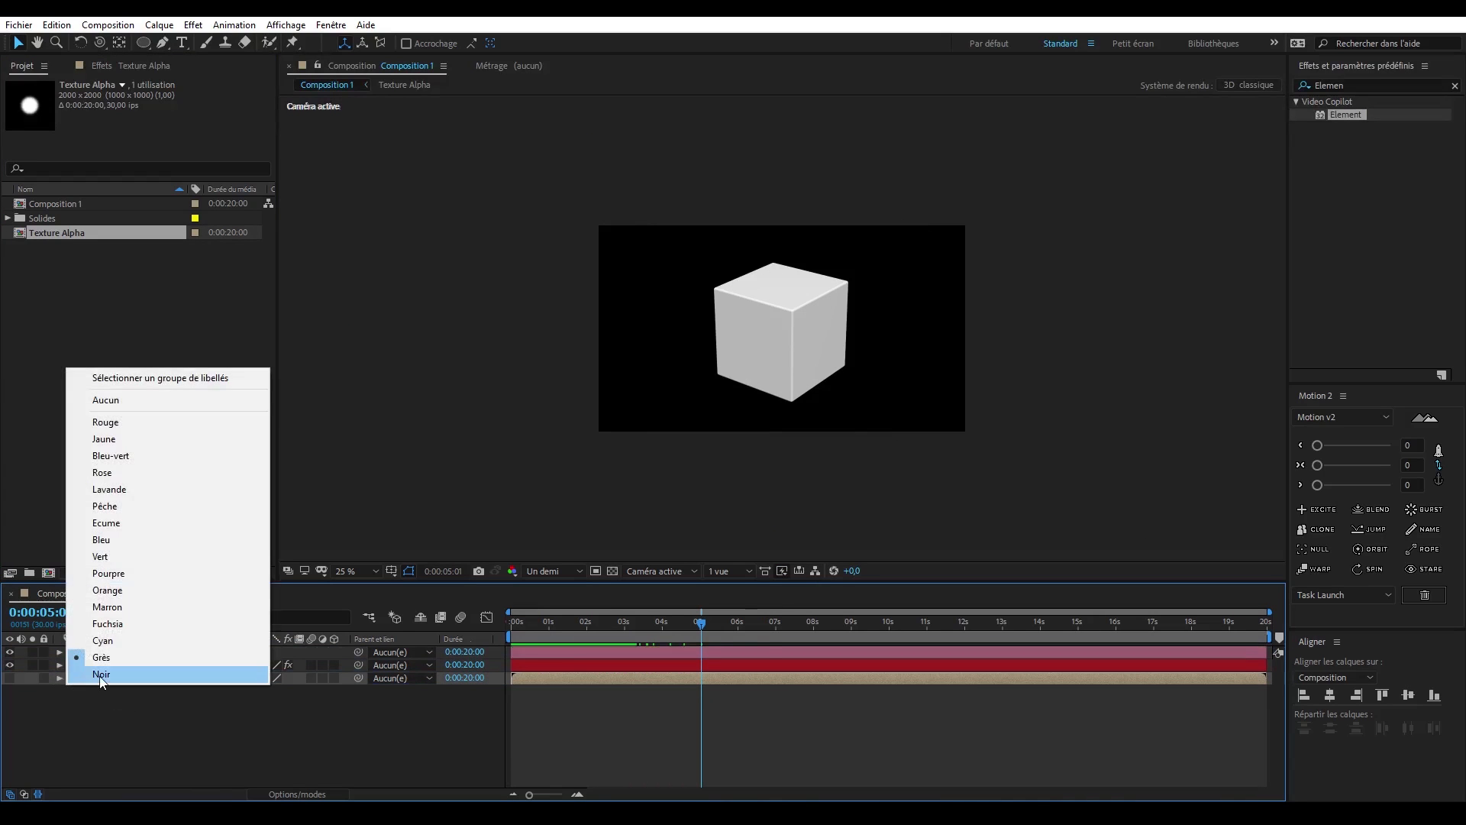
click(114, 411)
click(452, 731)
scroll(833, 373, up, 2)
- Assign Texture Alpha as Layer 1 of the custom texture maps in the E3D layer's Element effect
click(129, 657)
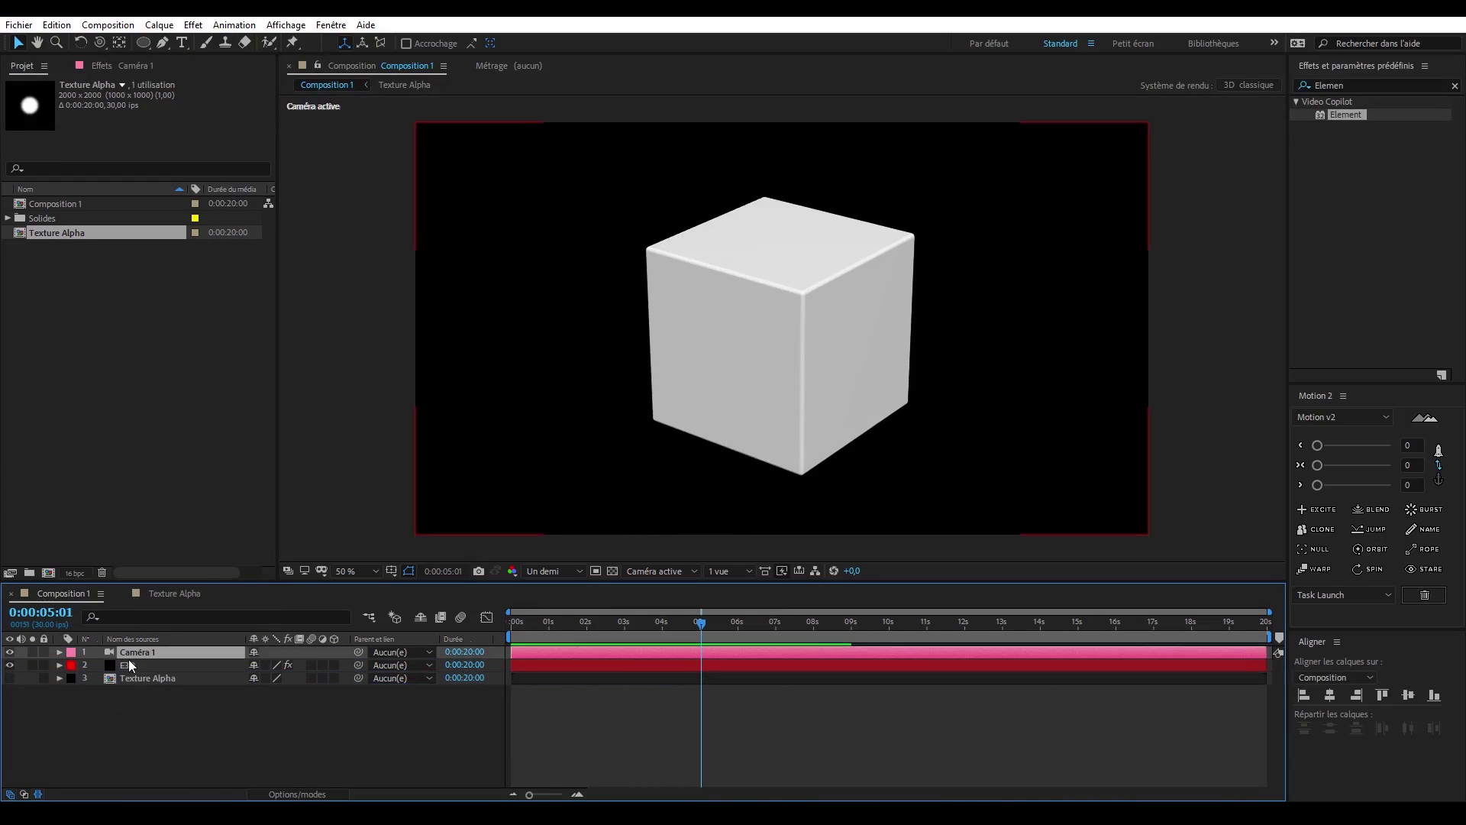
click(131, 666)
click(107, 66)
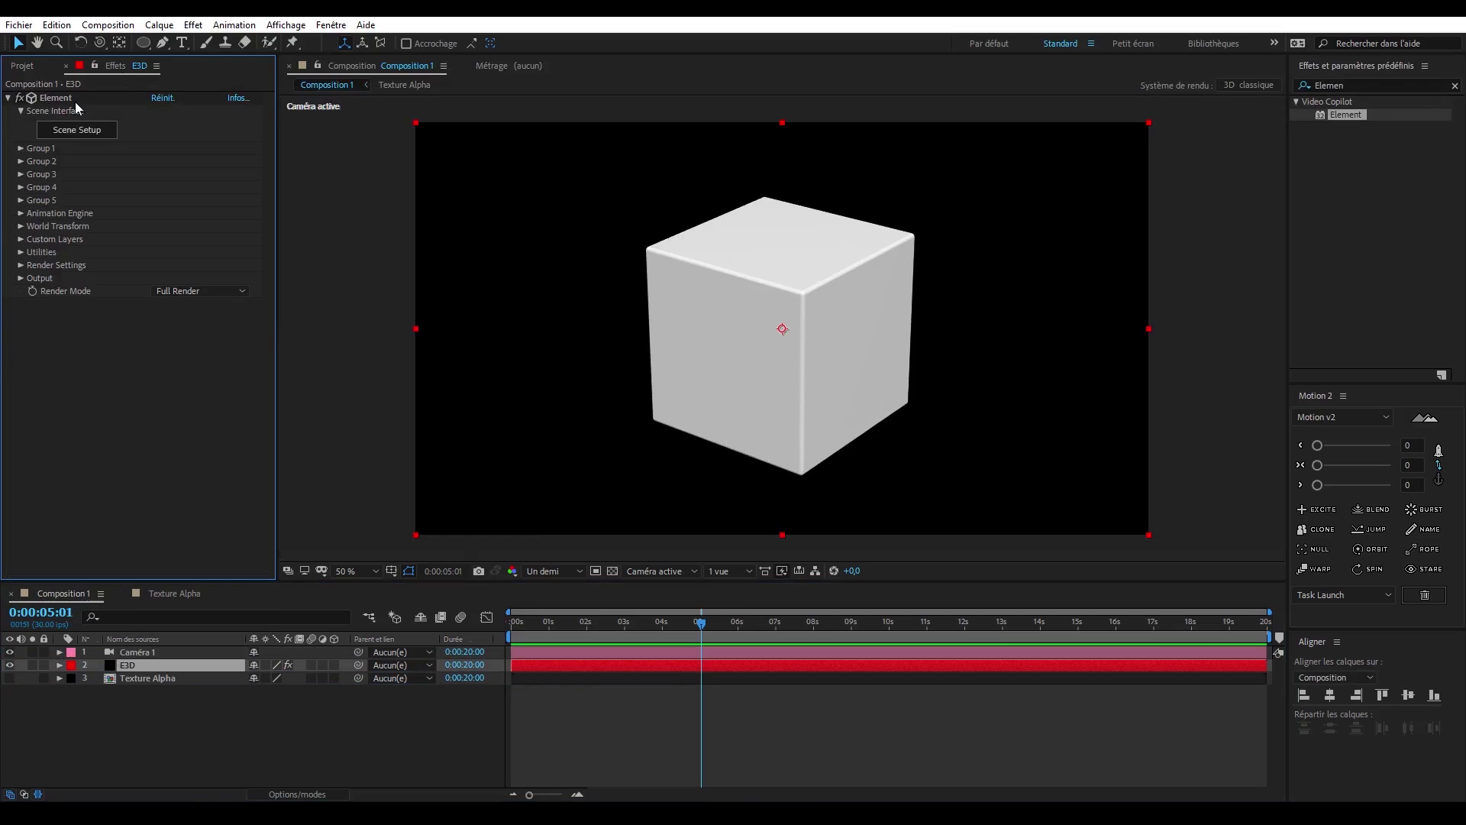
click(20, 240)
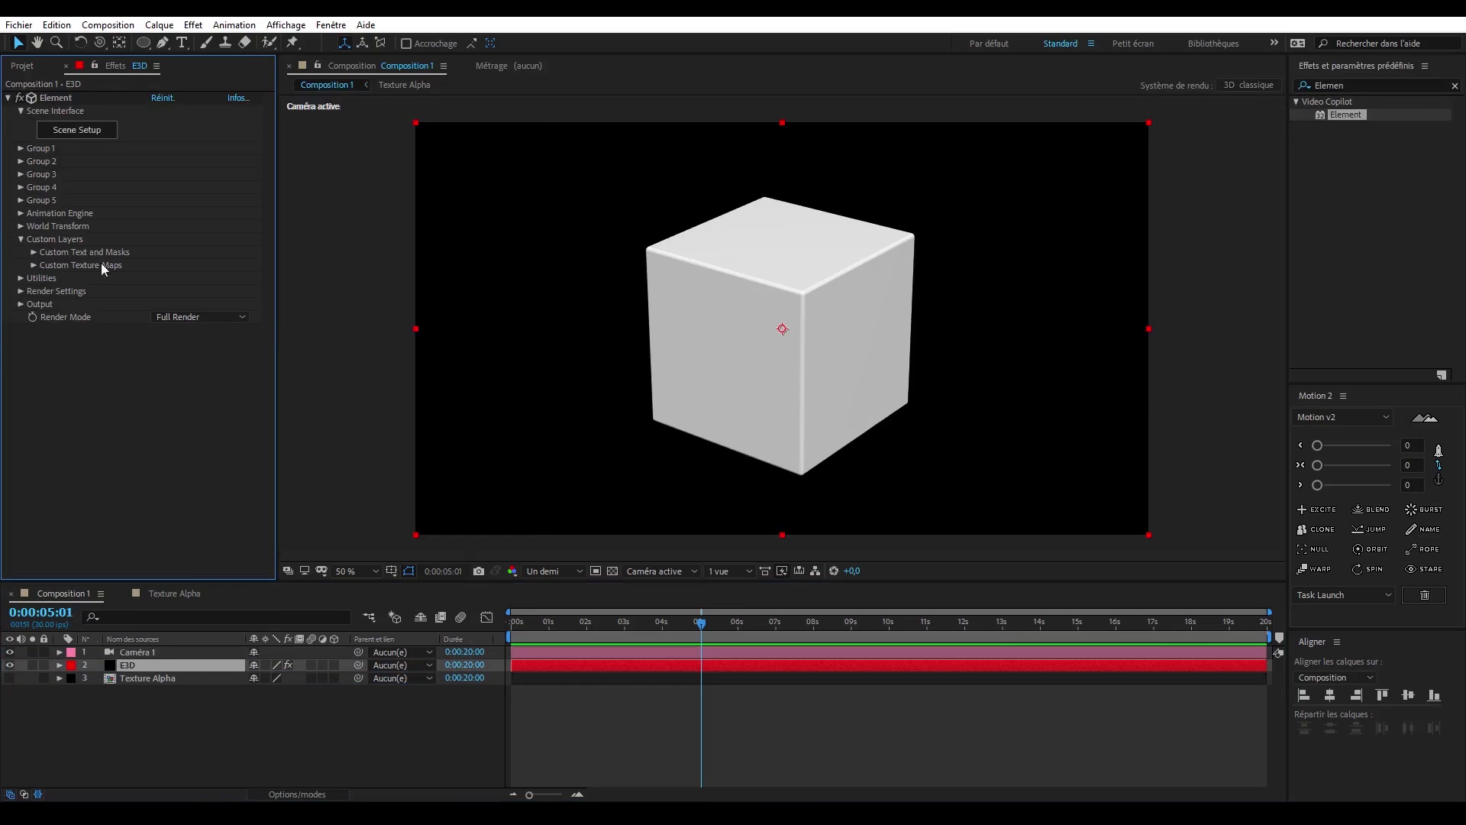
click(32, 265)
click(178, 278)
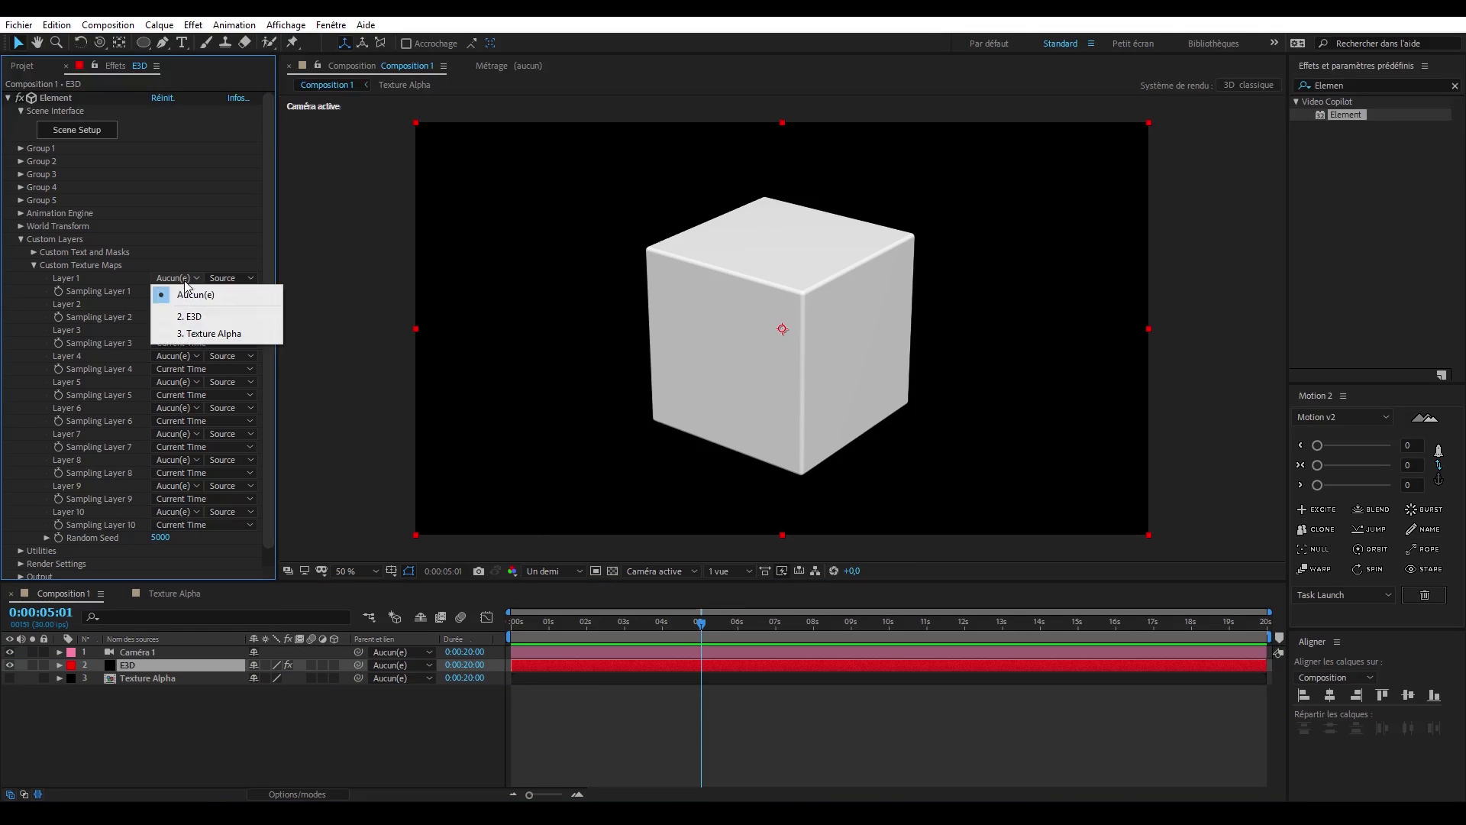
click(202, 335)
click(21, 239)
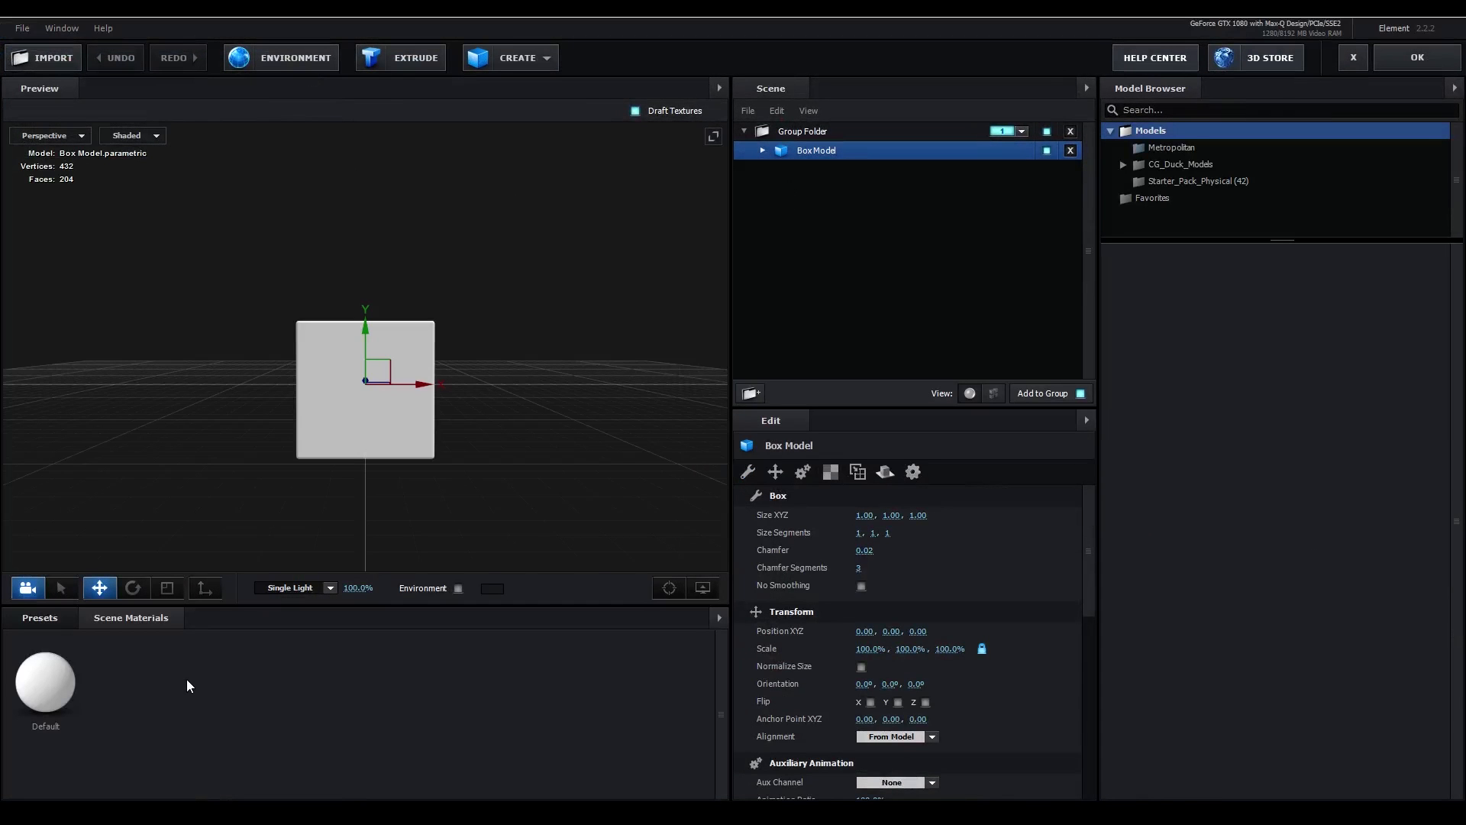
- In Element's Scene Setup, set the Default material's Diffuse texture to Custom Layer 1 [Texture Alpha]
click(45, 681)
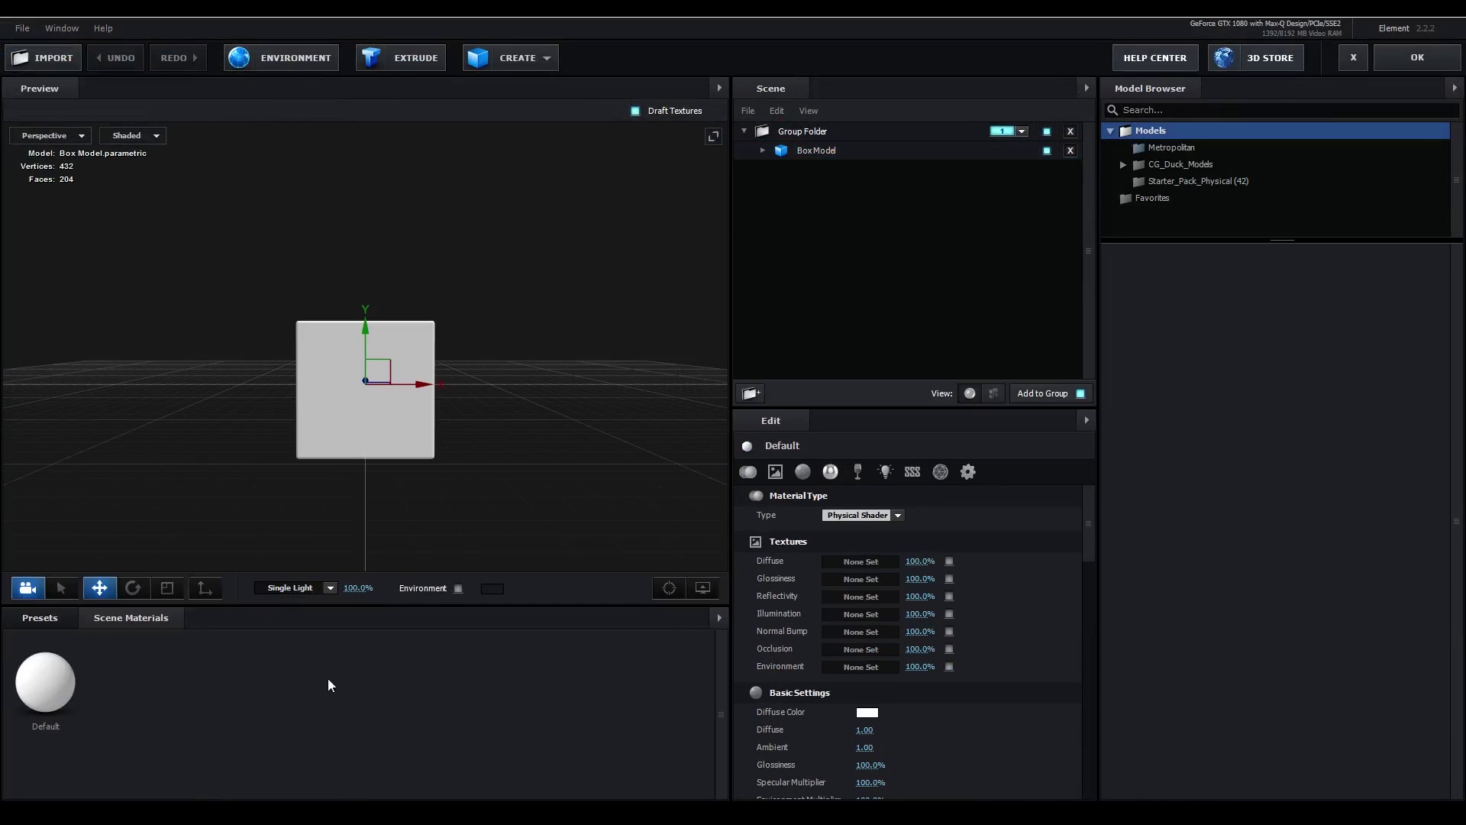
click(836, 561)
click(858, 469)
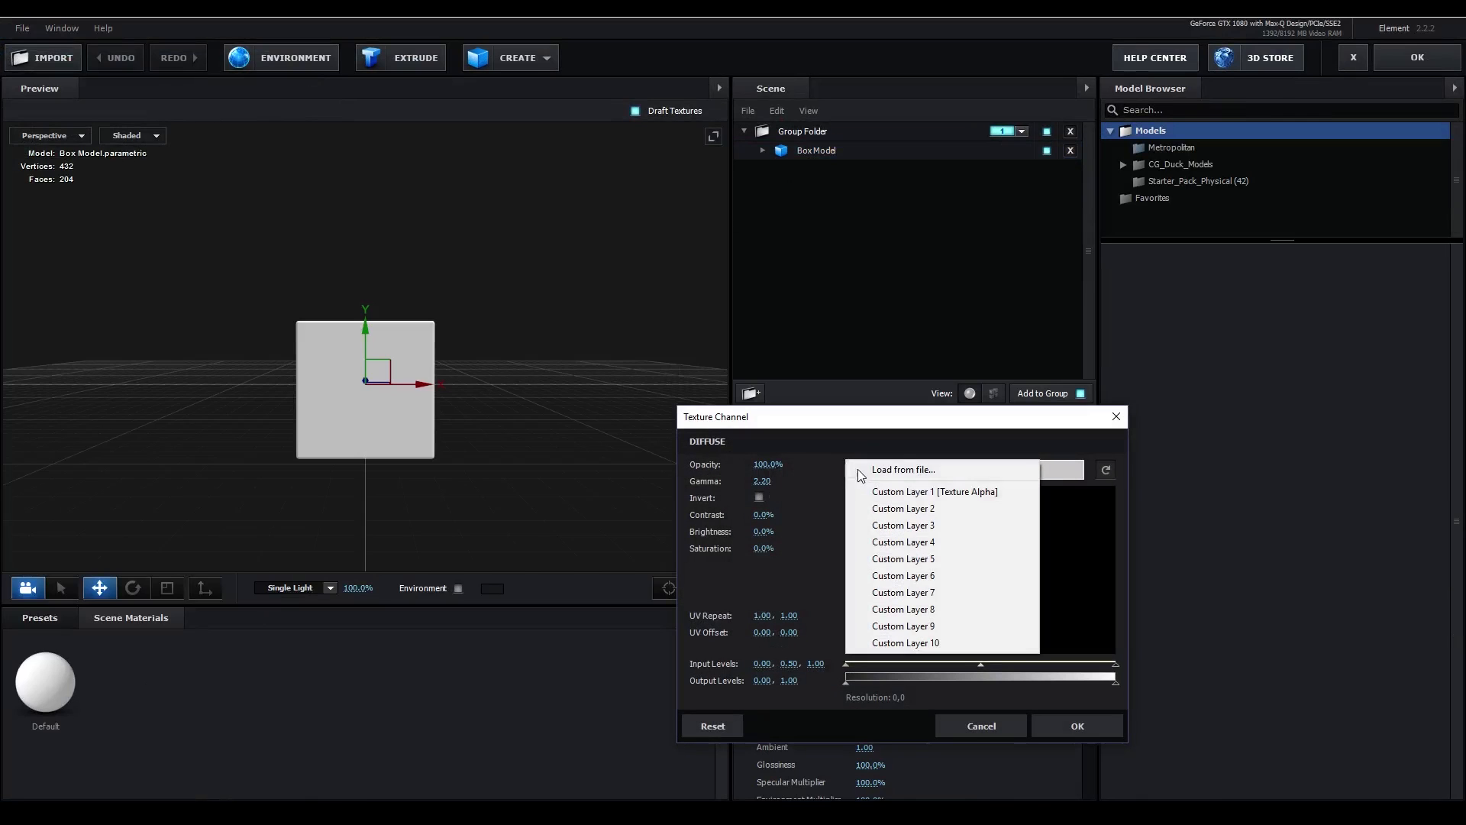
click(998, 495)
click(1062, 722)
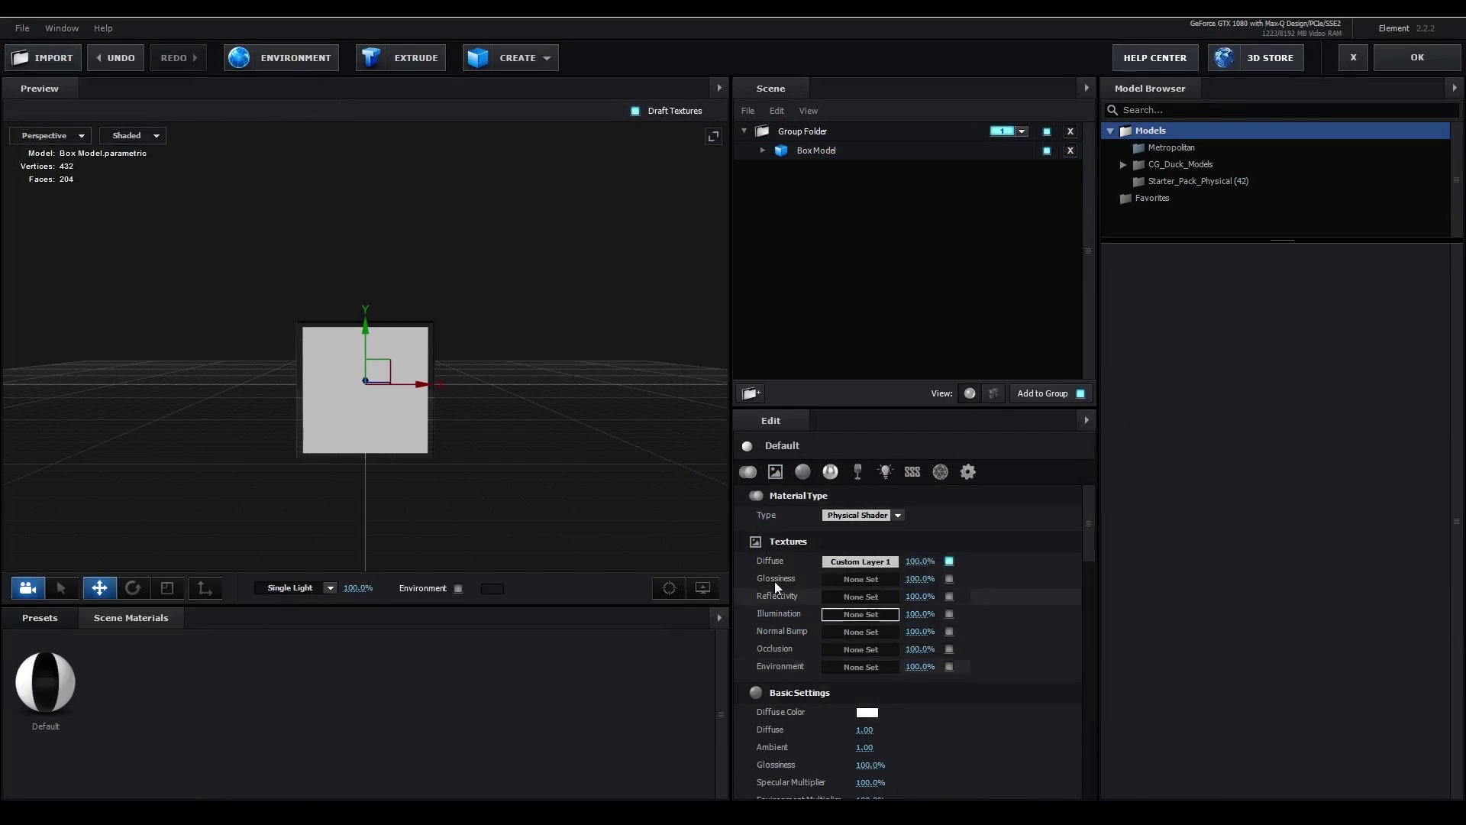
- Set the Default material's Illumination texture to Custom Layer 1 [Texture Alpha]
drag(515, 477, 464, 492)
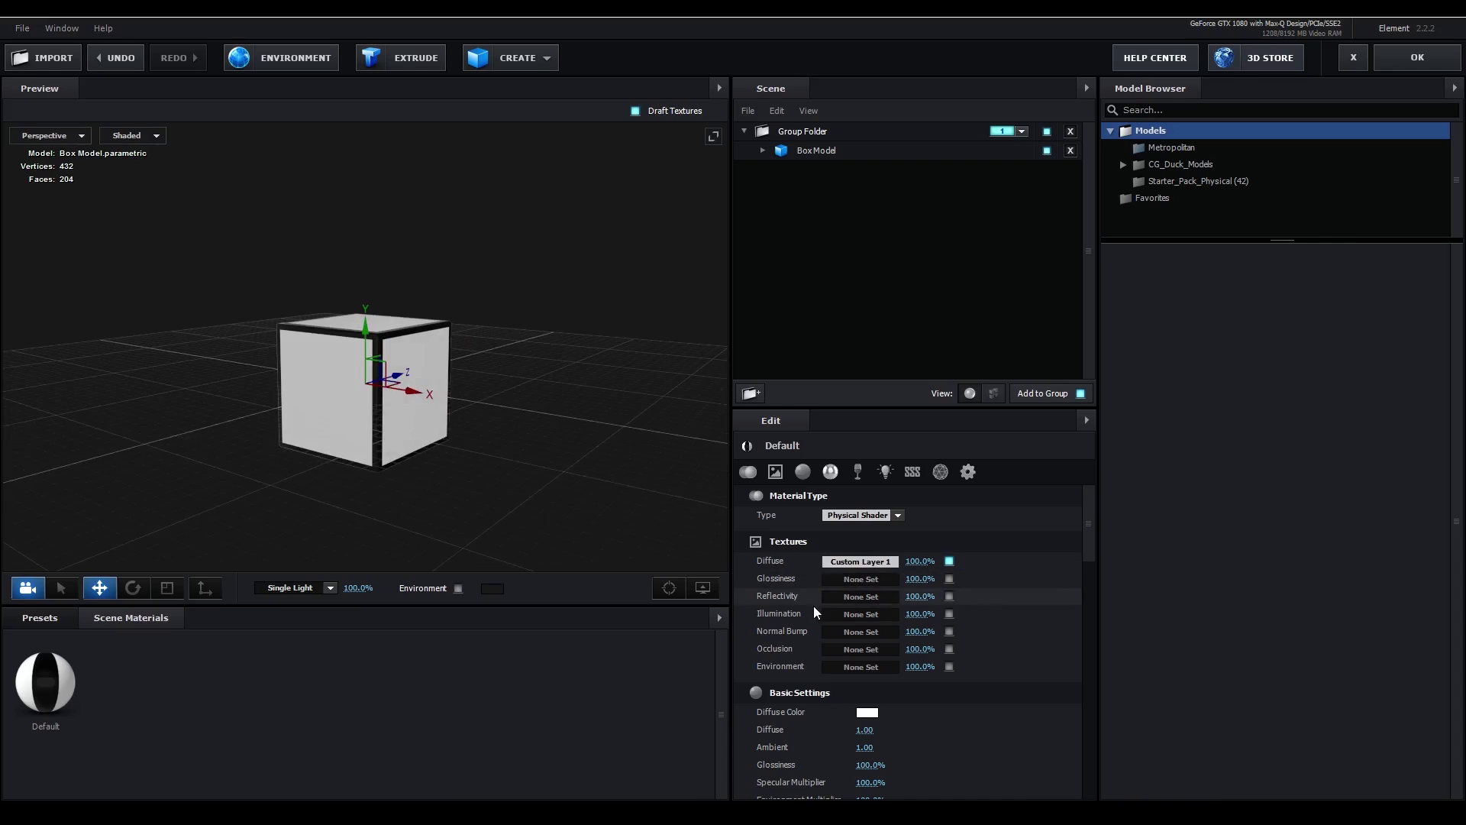
click(850, 611)
click(857, 523)
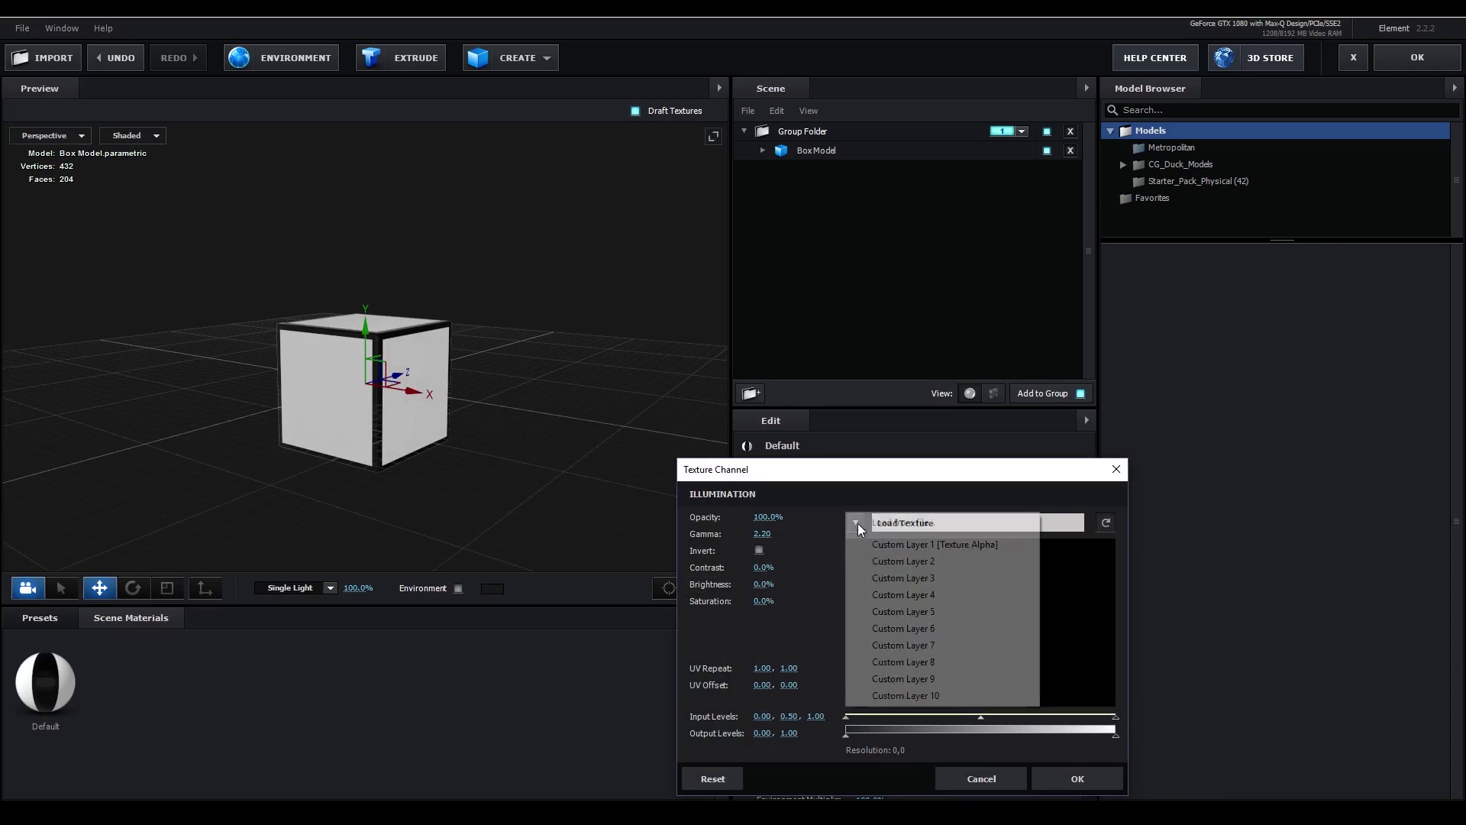
click(909, 543)
click(1070, 780)
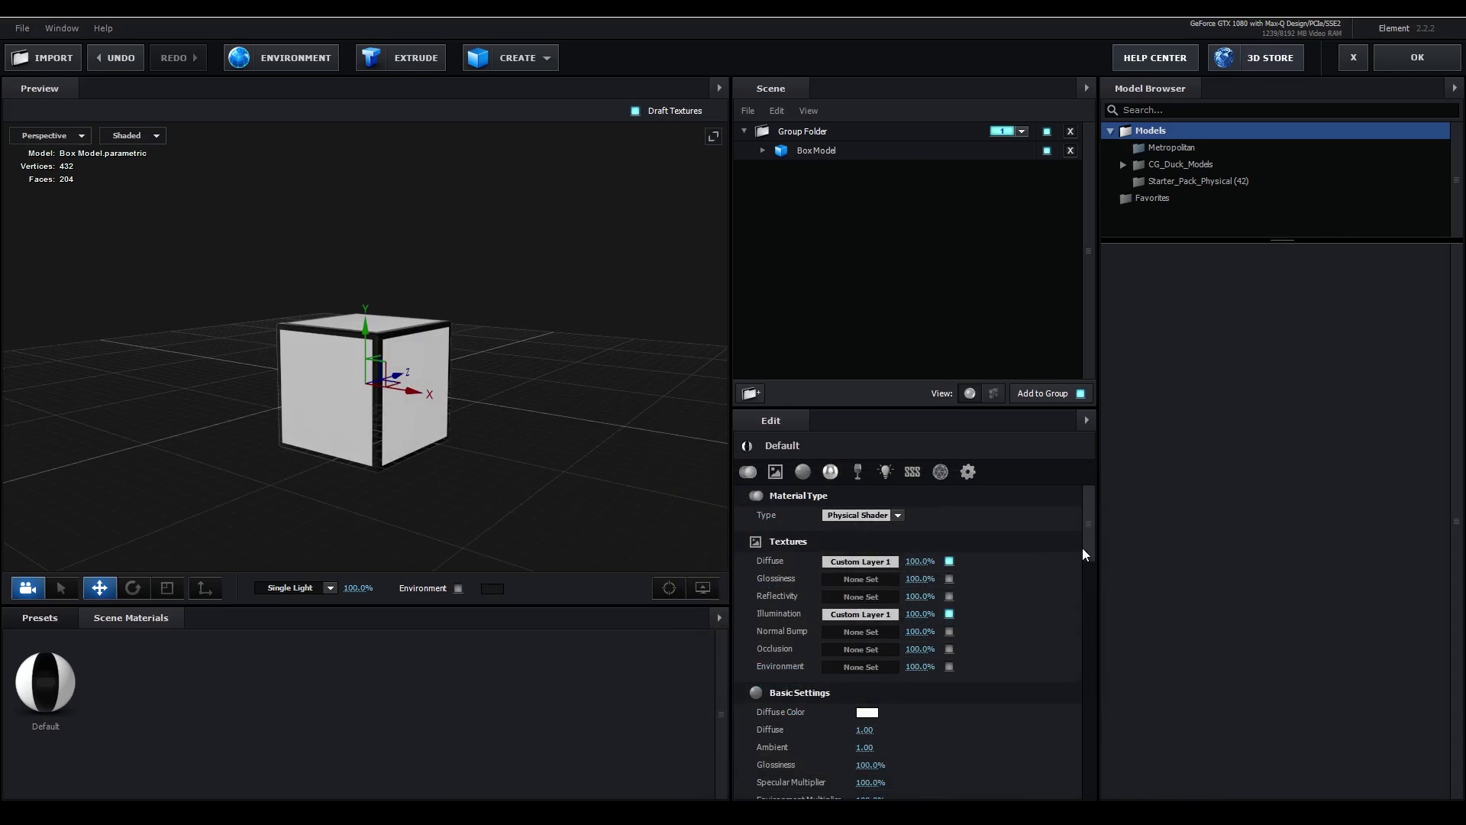
- Set the Default material's Illumination Intensity to 50% and apply the scene changes
scroll(1084, 547, down, 5)
click(886, 472)
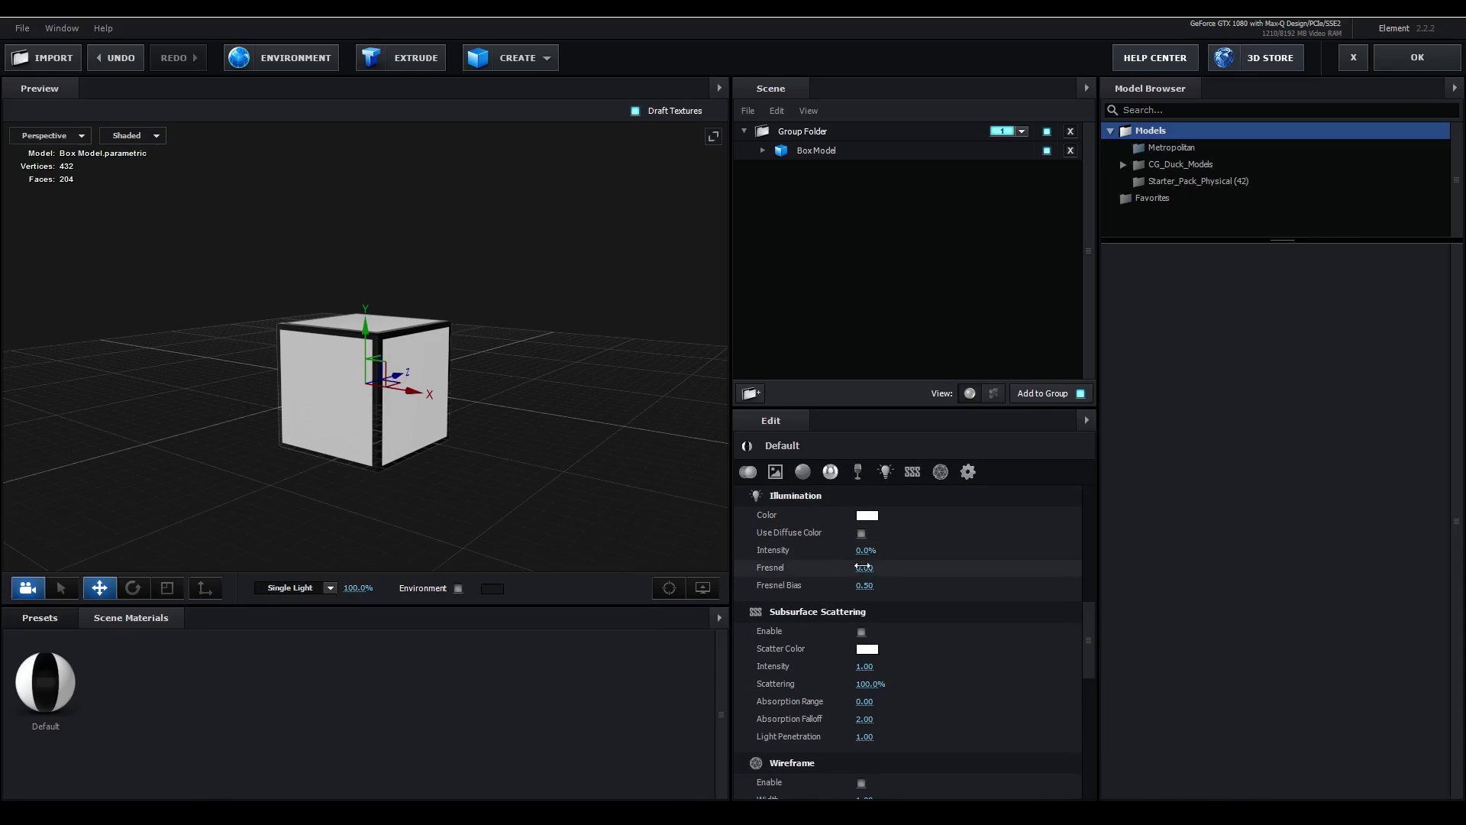
click(867, 550)
text(50)
key(Return)
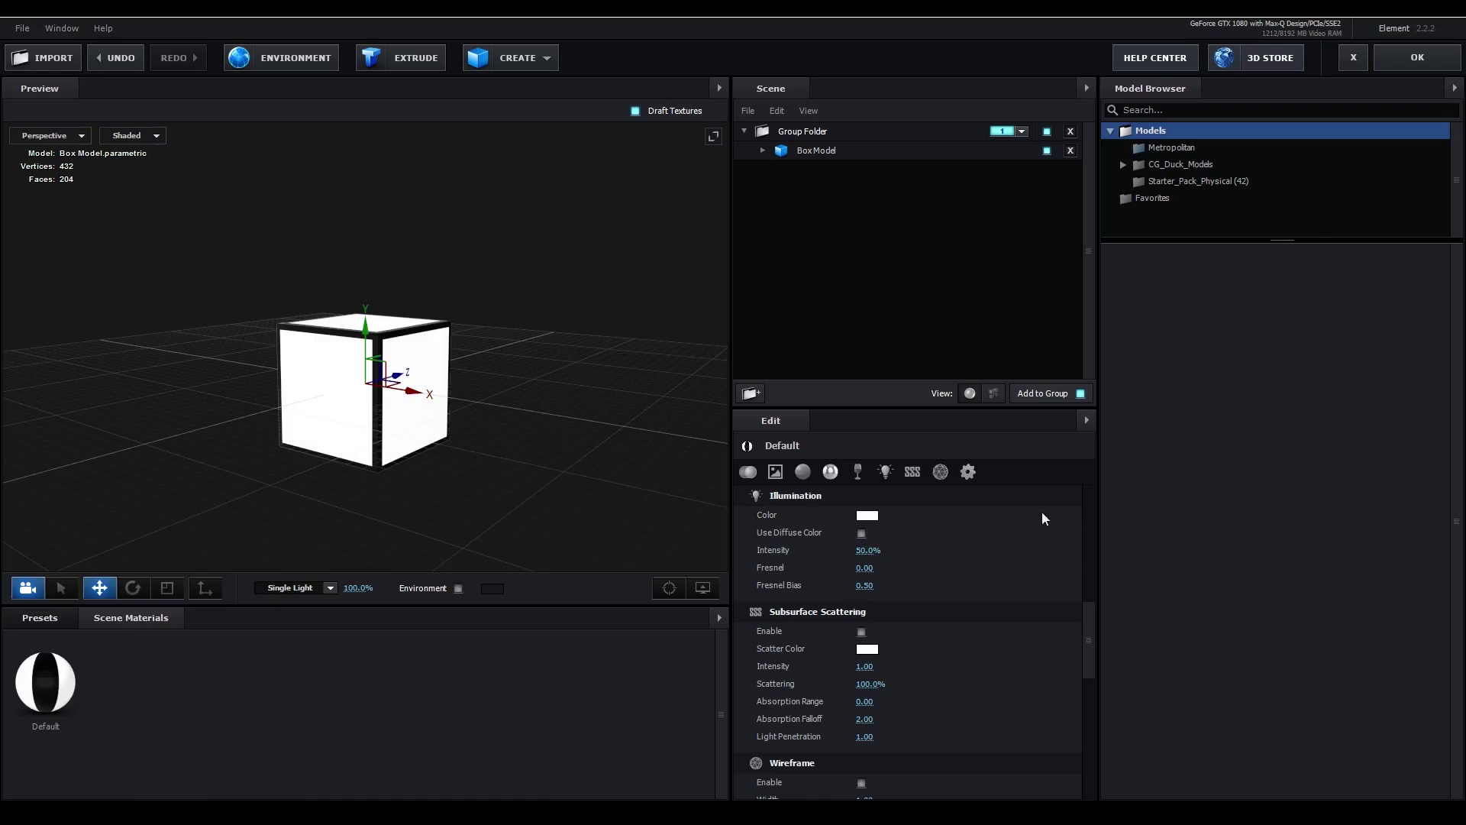
click(1439, 59)
- Scrub the cube animation in Composition 1, then inspect the Texture Alpha circle with and without the transparency grid
mouse_move(673, 625)
mouse_down()
mouse_move(520, 636)
mouse_move(653, 626)
mouse_up()
click(732, 690)
click(548, 629)
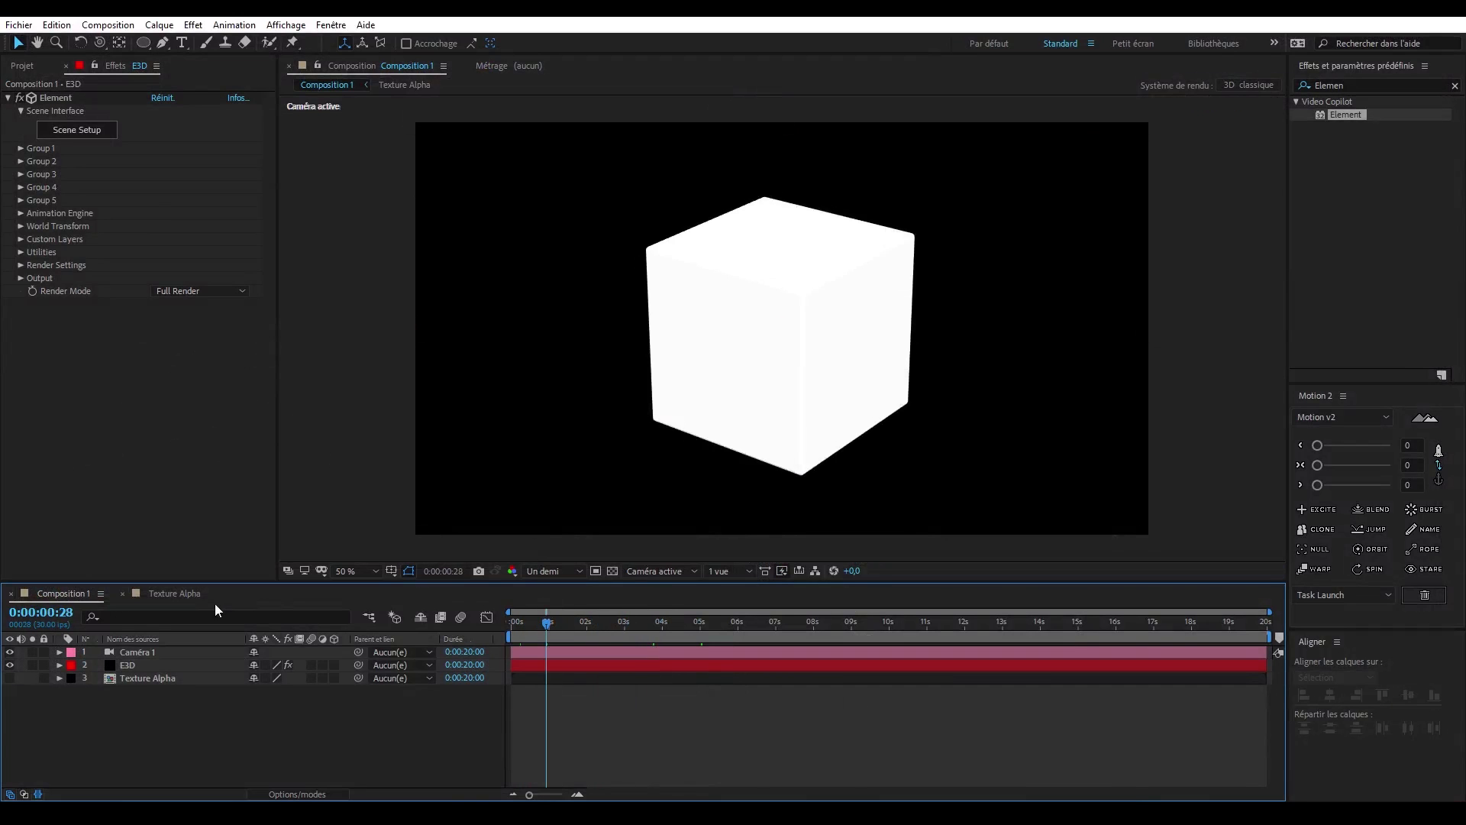
click(197, 594)
click(611, 570)
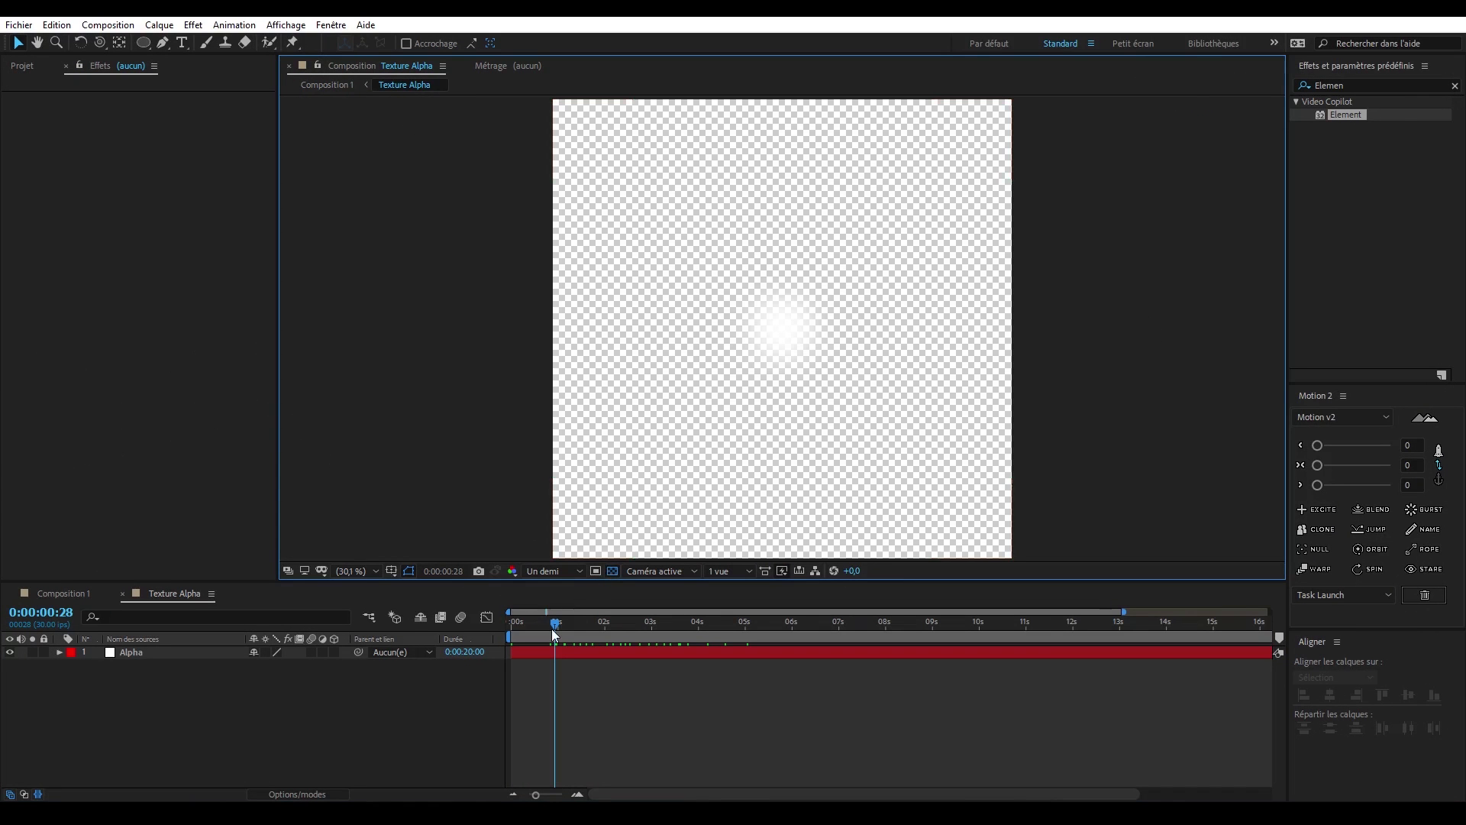
drag(555, 635, 632, 625)
click(613, 570)
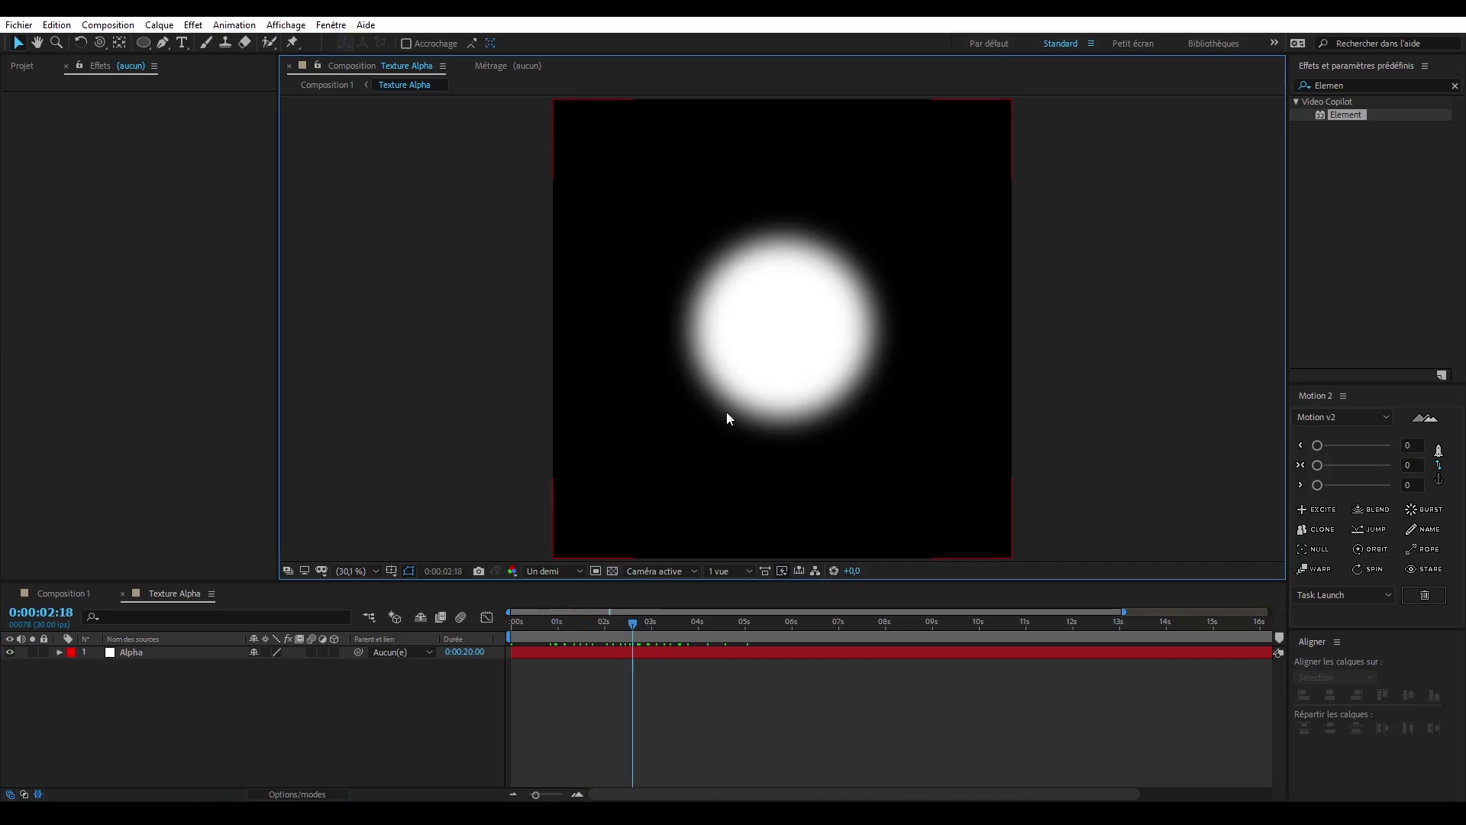
- Create a black 2000 × 2000 px solid named BG in Texture Alpha and place it beneath the Alpha layer
key(ctrl+y)
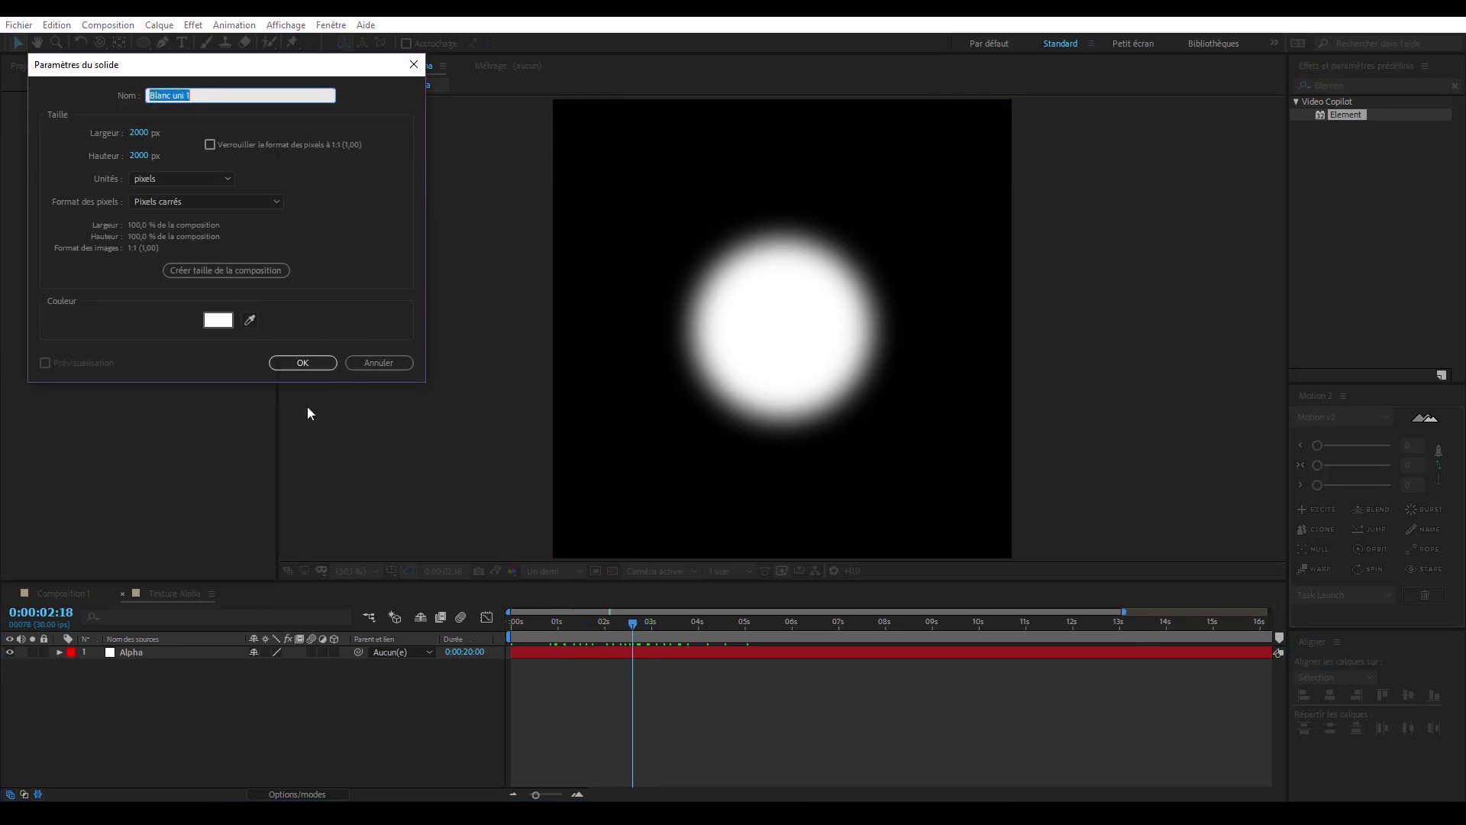
text(BG)
click(231, 320)
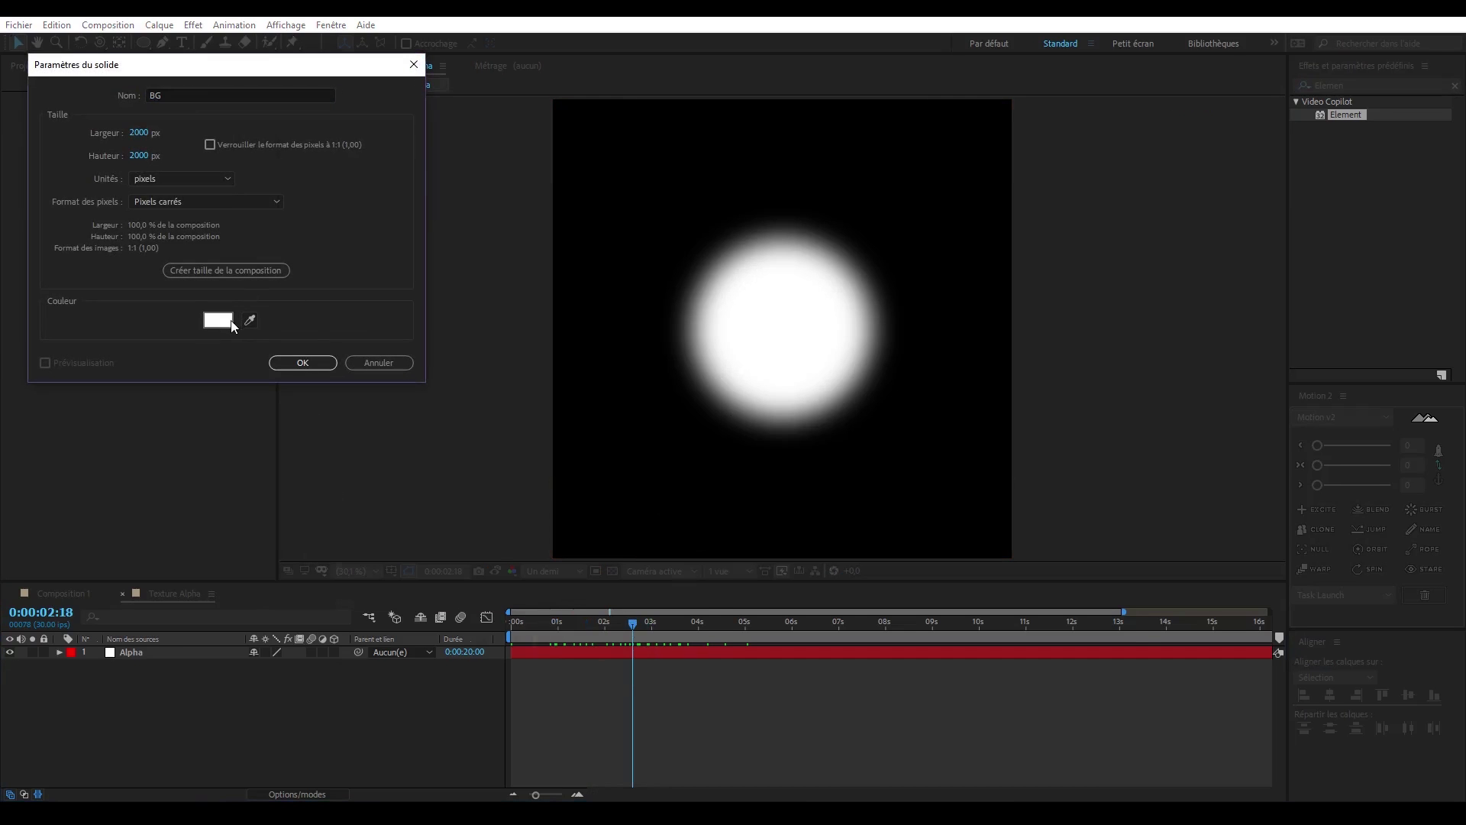
drag(428, 603, 492, 693)
key(Return)
key(Return)
drag(146, 654, 161, 703)
click(161, 704)
- Return to Composition 1 and scrub through the growing circles on the cube's faces
click(63, 594)
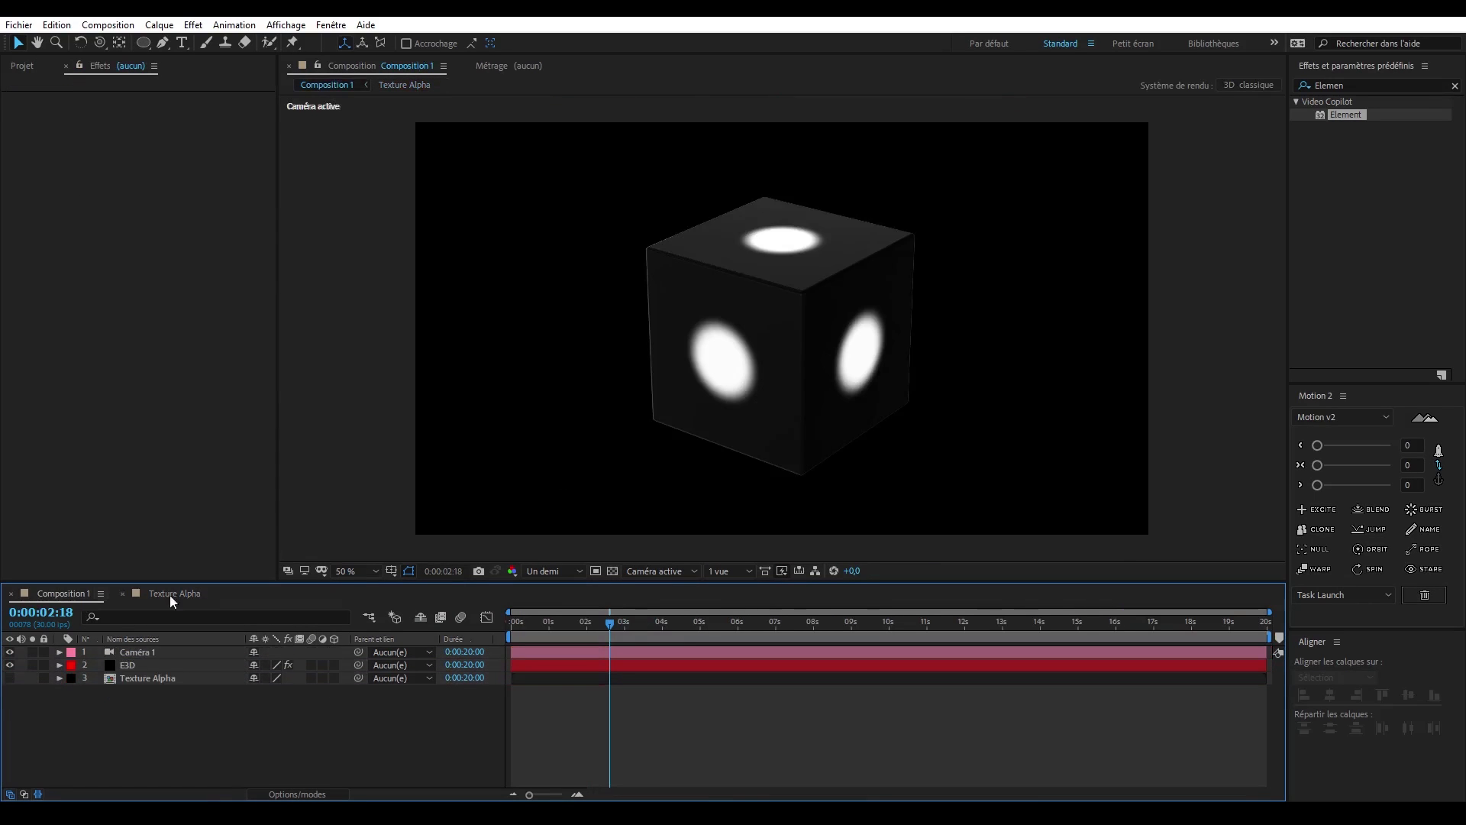
click(571, 623)
drag(571, 622, 669, 627)
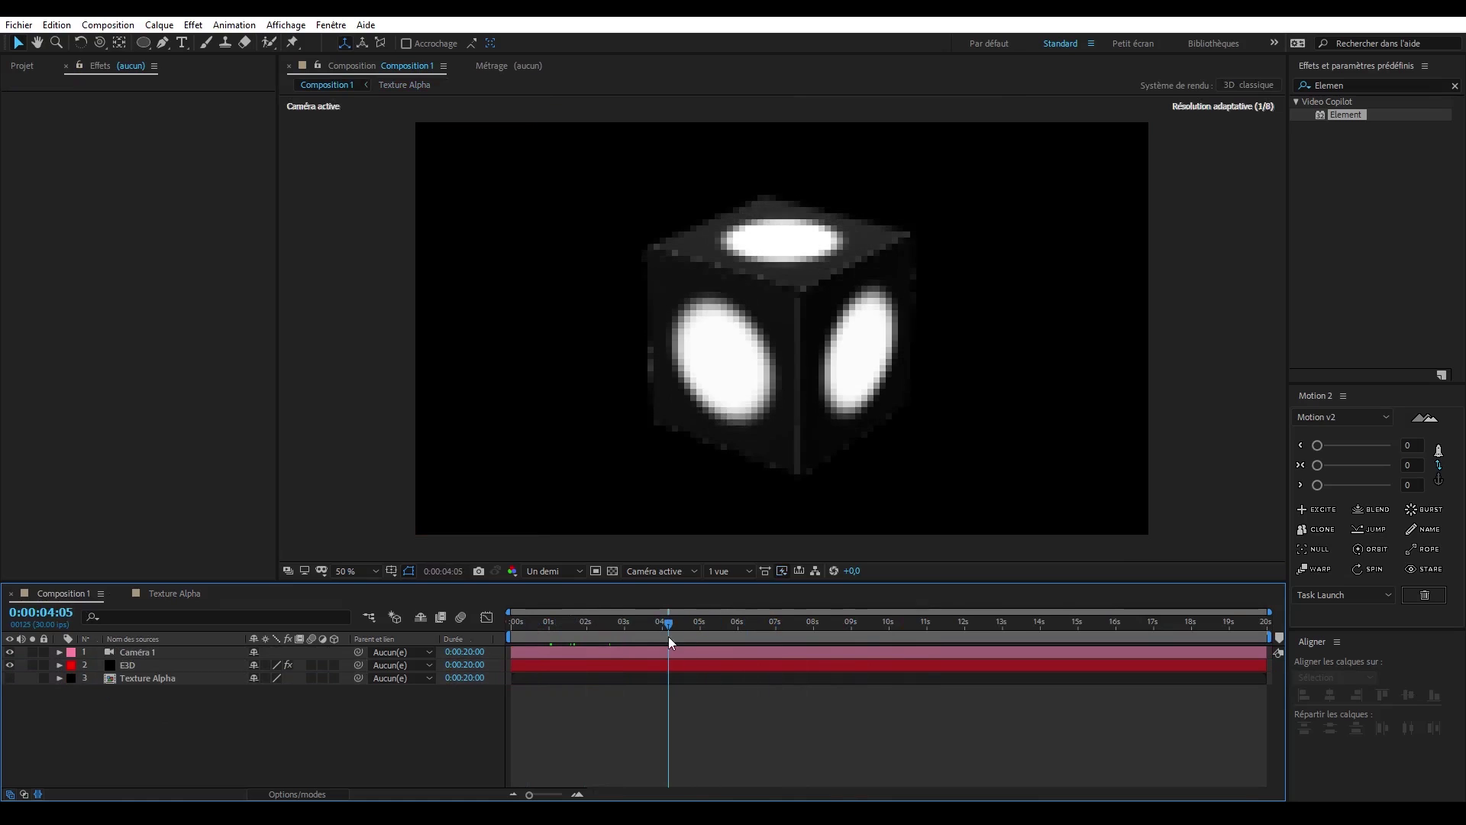
- In the E3D layer's Scene Setup, shift the Box Model's UV Offset to about 0.47, -0.43
click(161, 664)
click(83, 131)
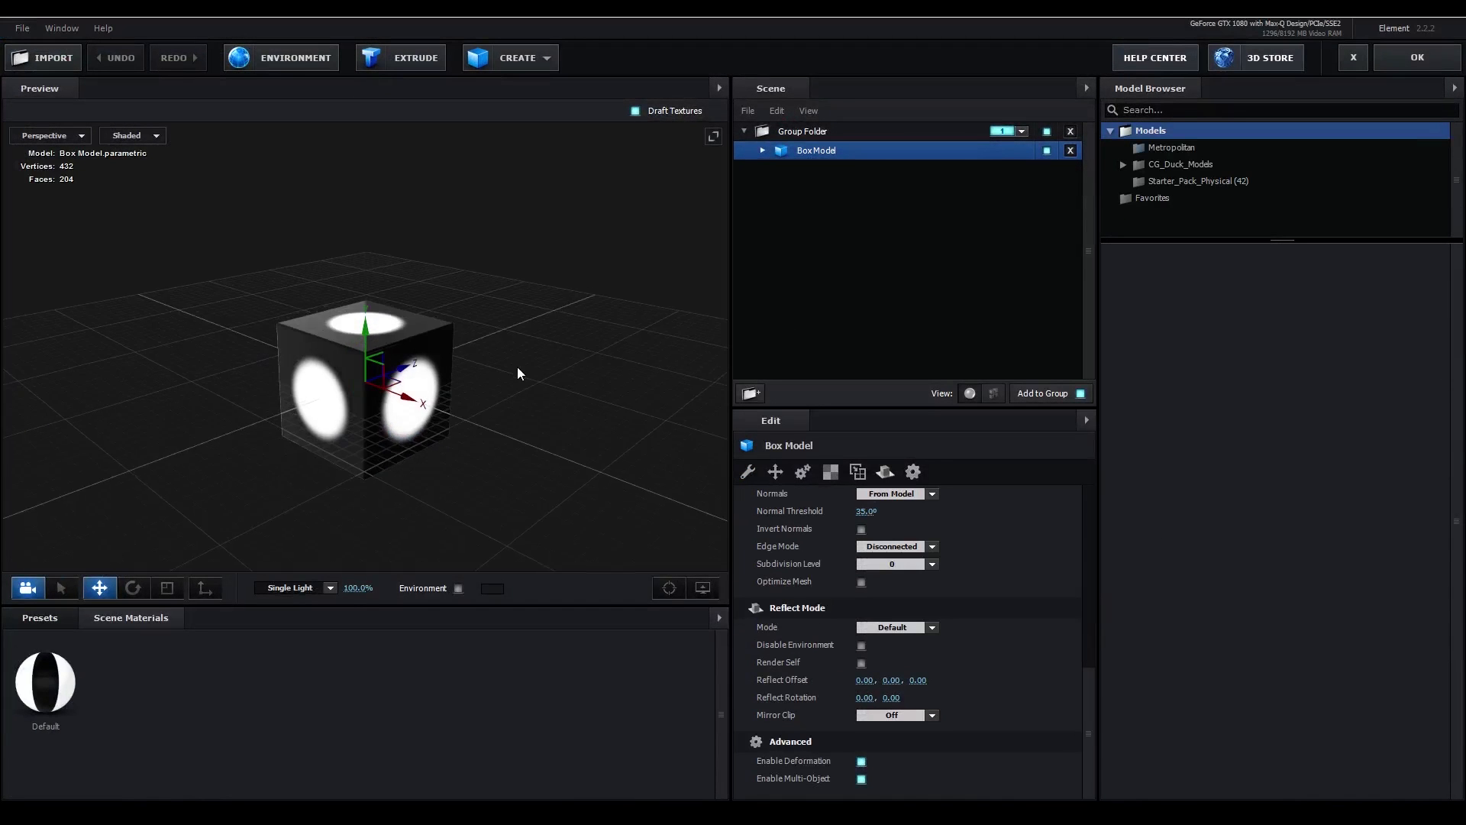
click(828, 477)
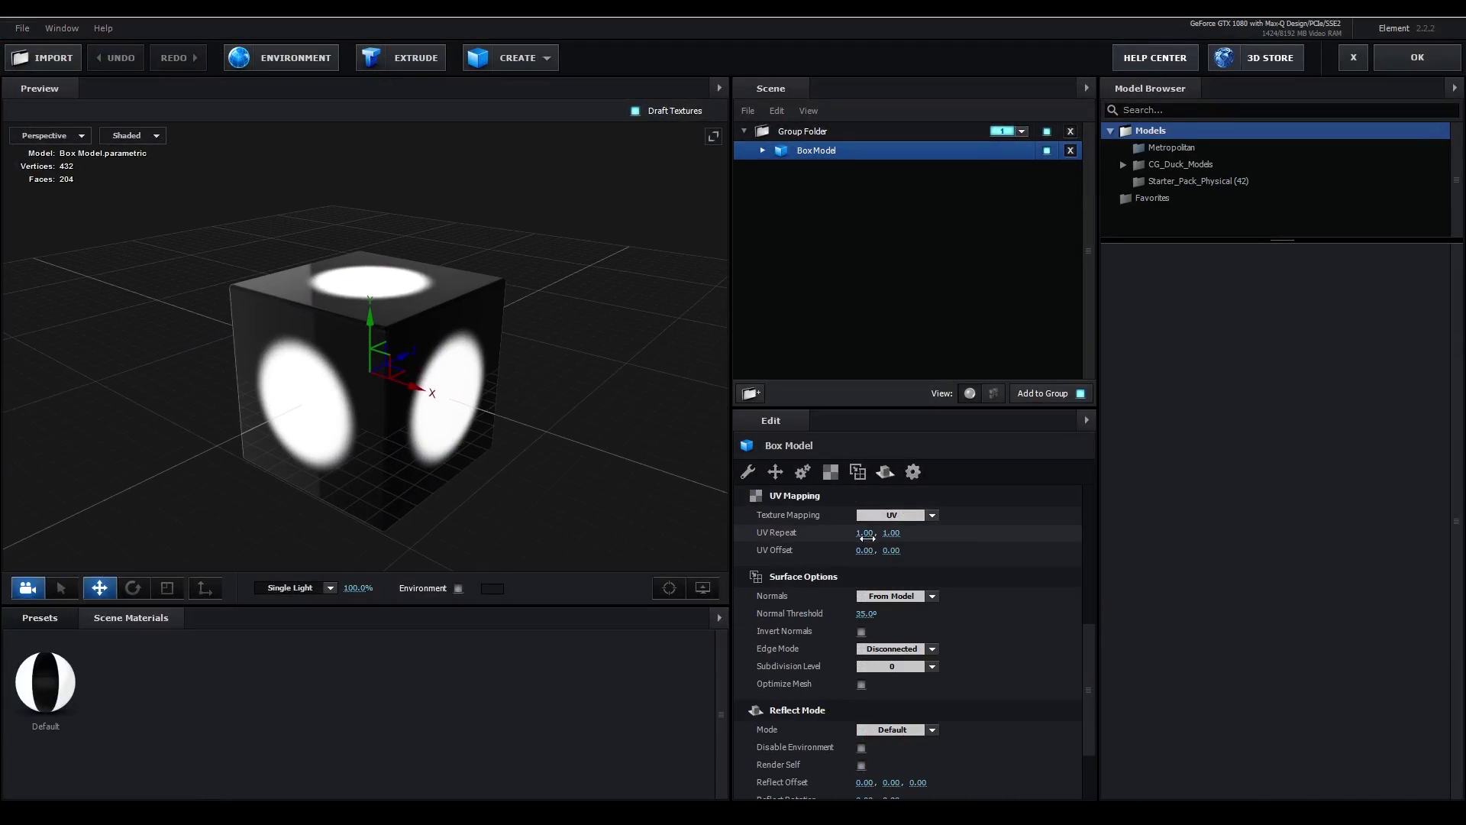
mouse_move(863, 550)
mouse_down()
mouse_move(904, 553)
mouse_move(841, 546)
mouse_up()
- Try a first UV Repeat value of 2 on the Box Model
click(864, 533)
text(2)
key(Return)
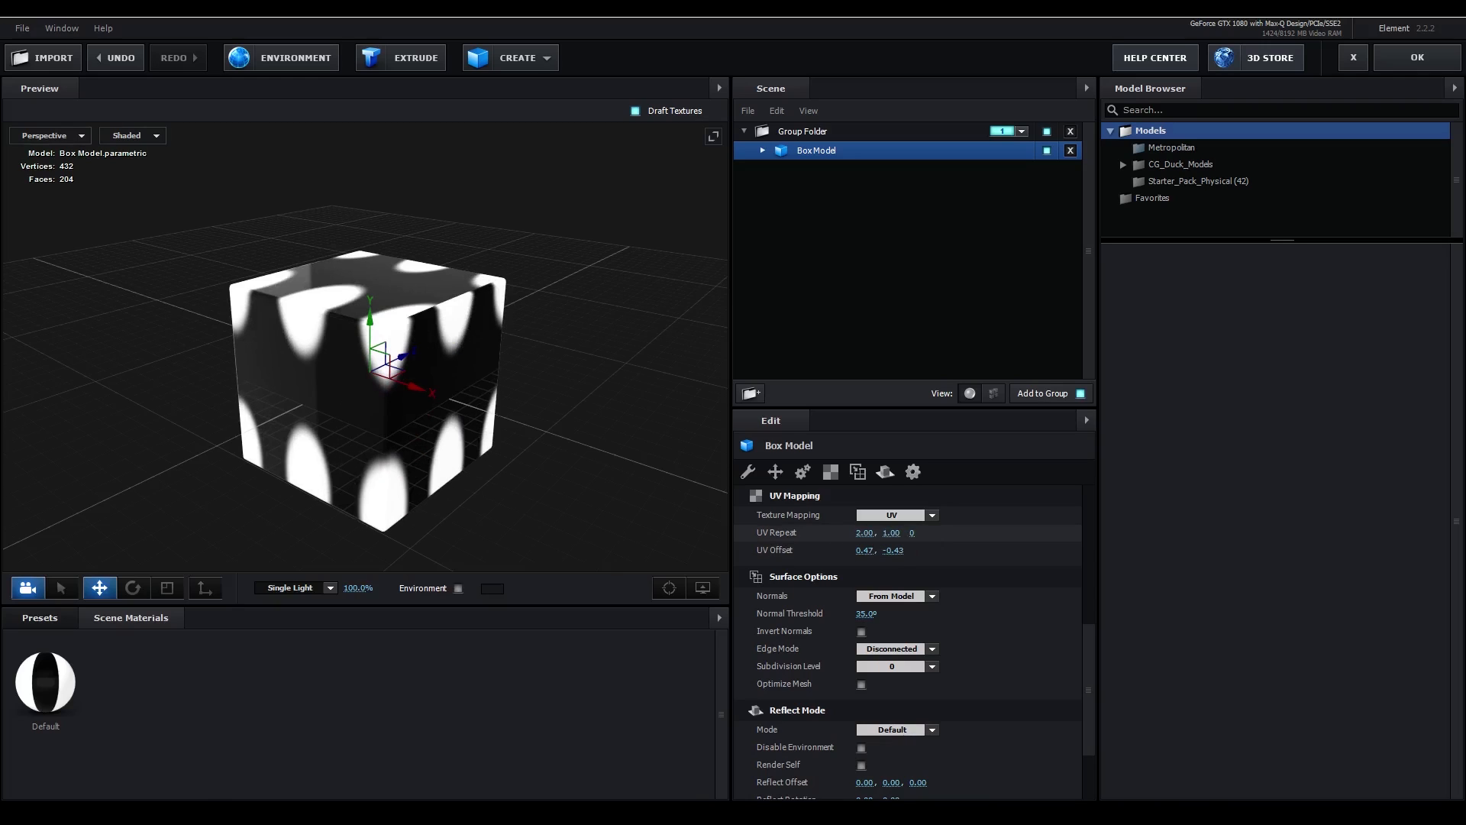
- Set both of the Box Model's UV Repeat values to 0.5
click(864, 535)
key(Return)
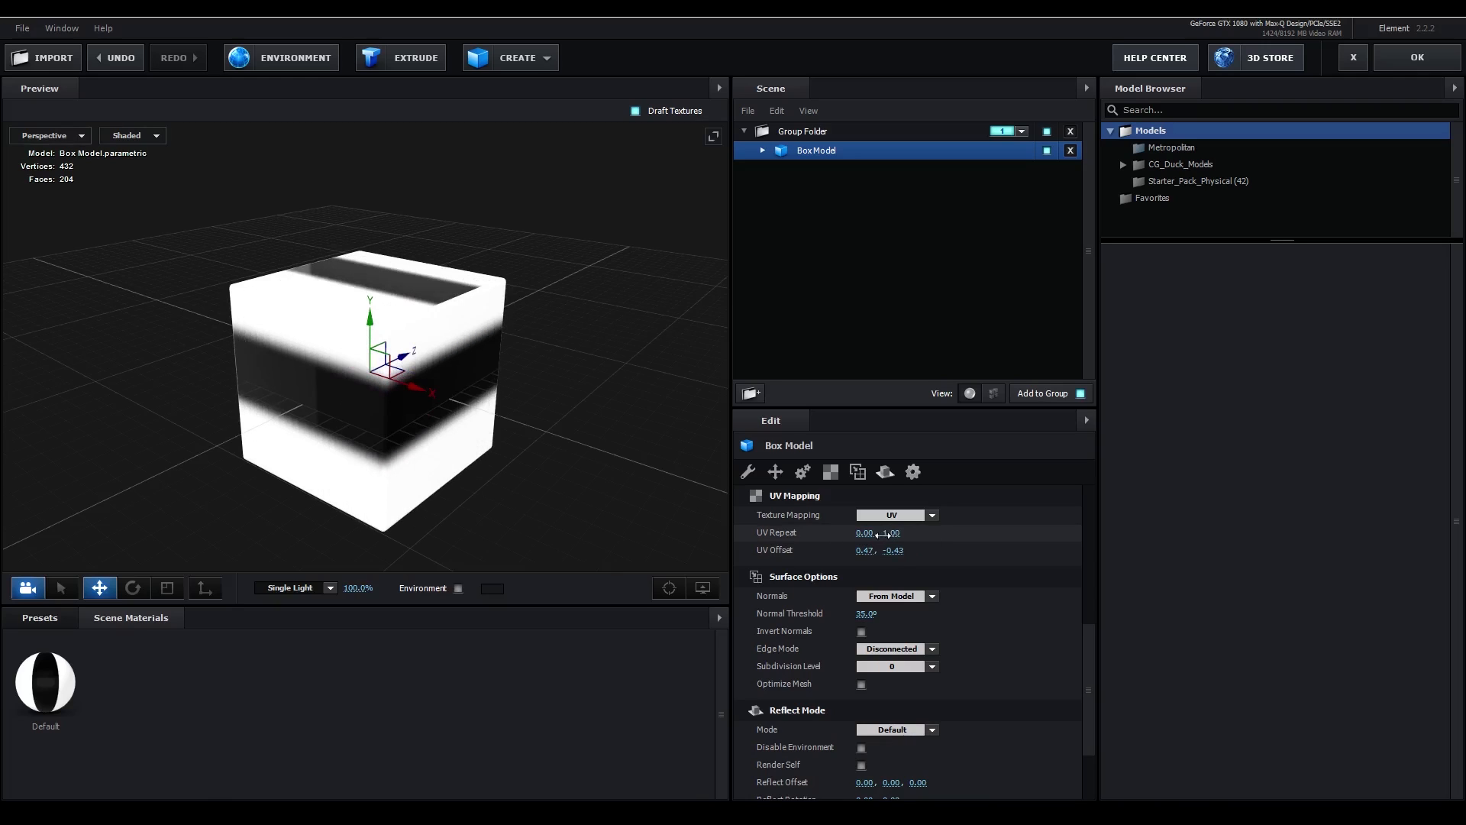
key(Return)
text(0.)
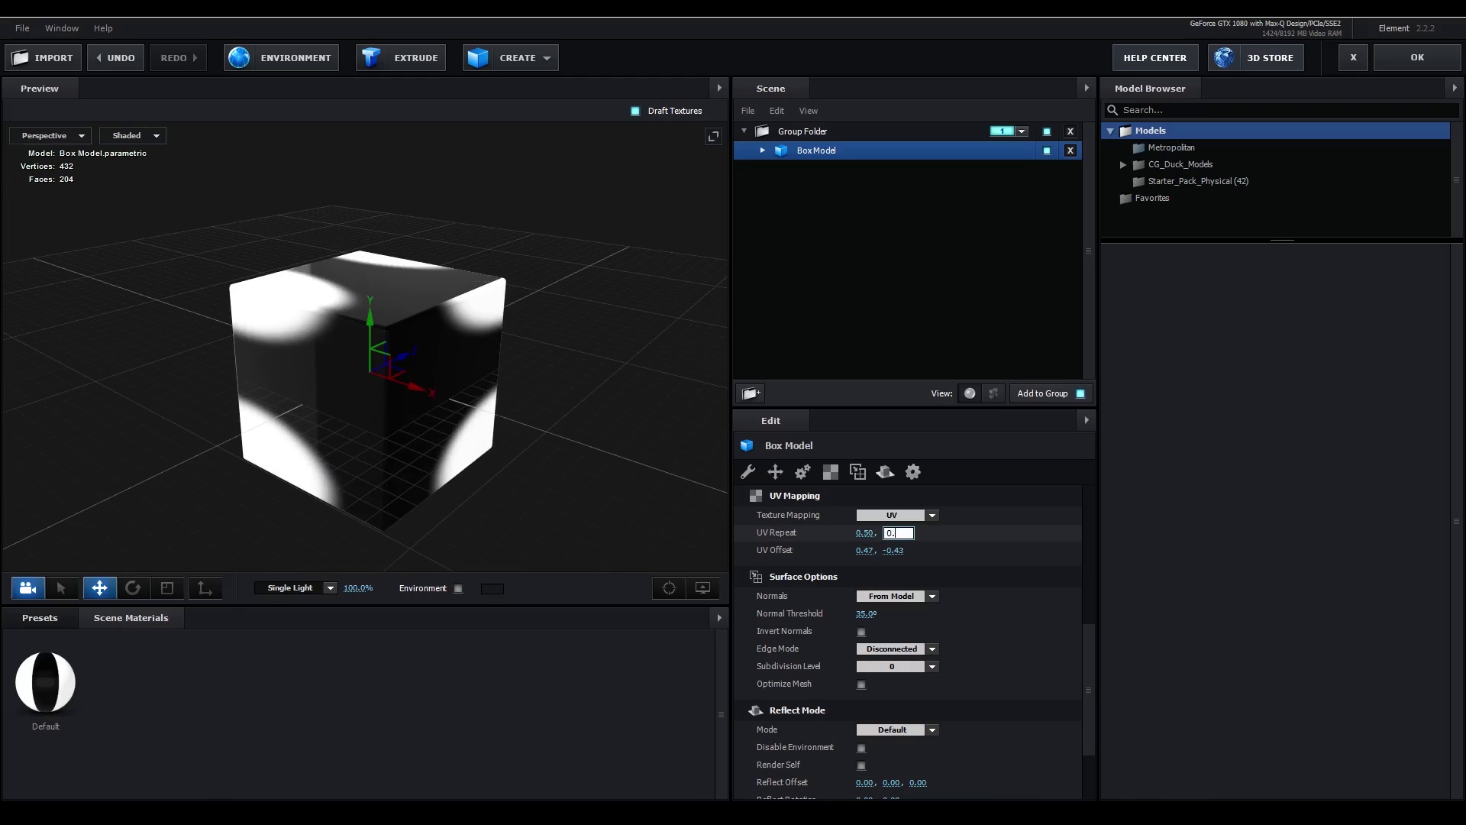
text(5)
key(Return)
- Adjust the Box Model's UV Offset so the circle sits over the cube's front corner, and apply the scene changes
drag(868, 551, 949, 557)
drag(596, 404, 592, 370)
scroll(591, 361, up, 3)
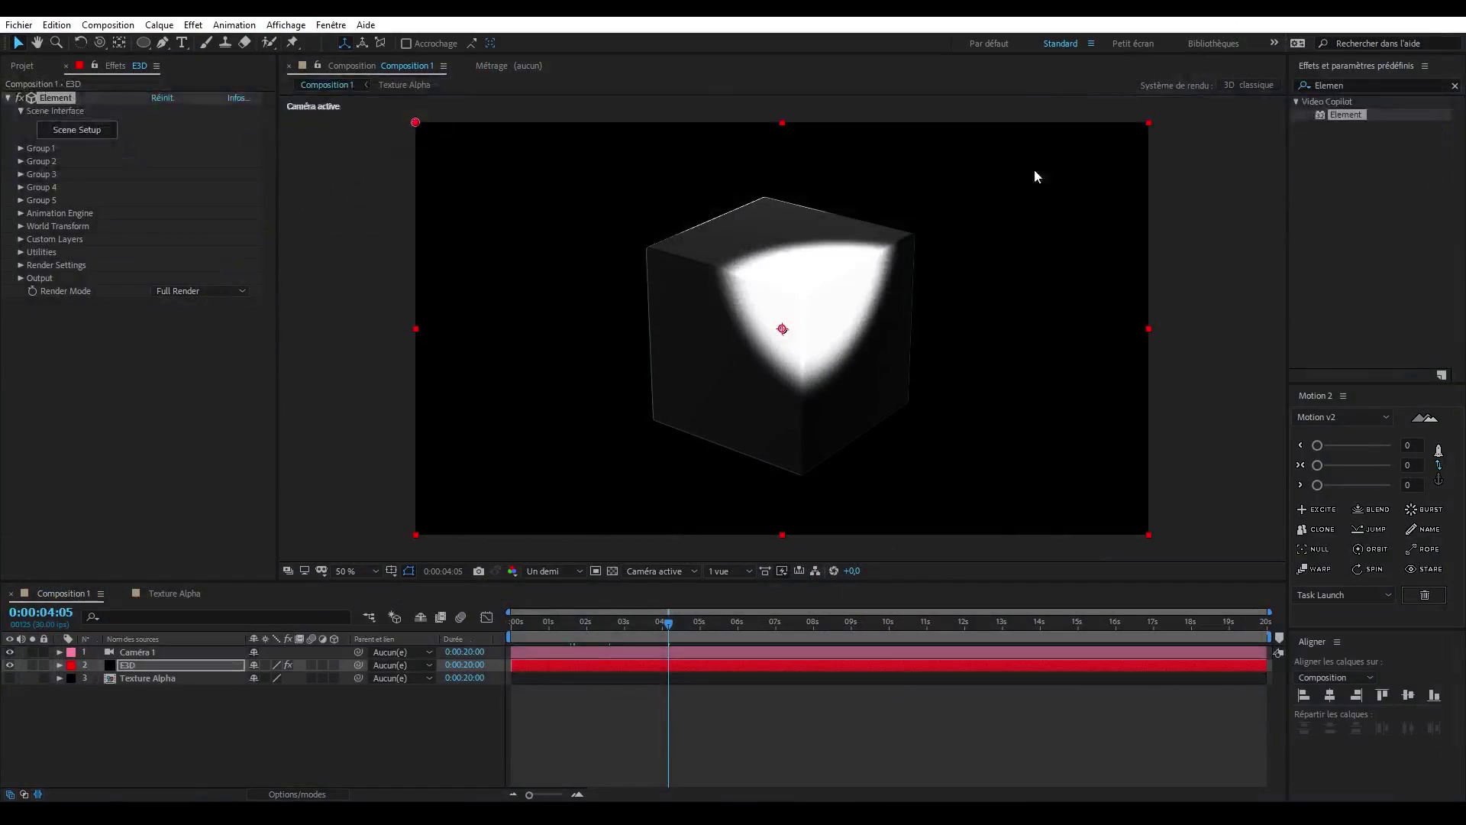
- Scrub the corner reveal, rename the E3D layer as E3D ALPHA, and duplicate it
mouse_move(584, 612)
mouse_down()
mouse_move(544, 625)
mouse_move(924, 625)
mouse_move(558, 624)
mouse_move(769, 625)
mouse_up()
click(155, 655)
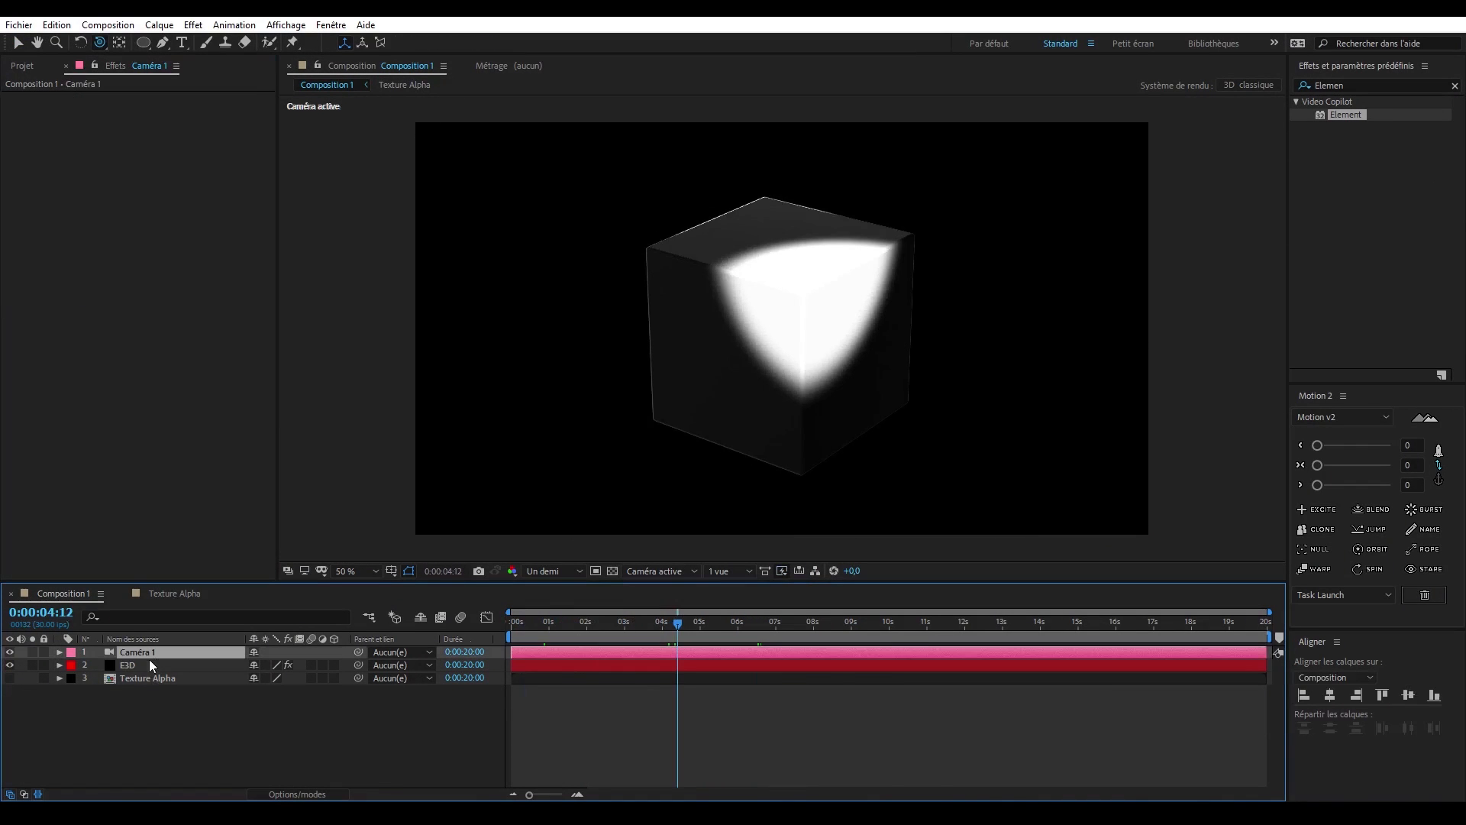
click(144, 663)
key(Return)
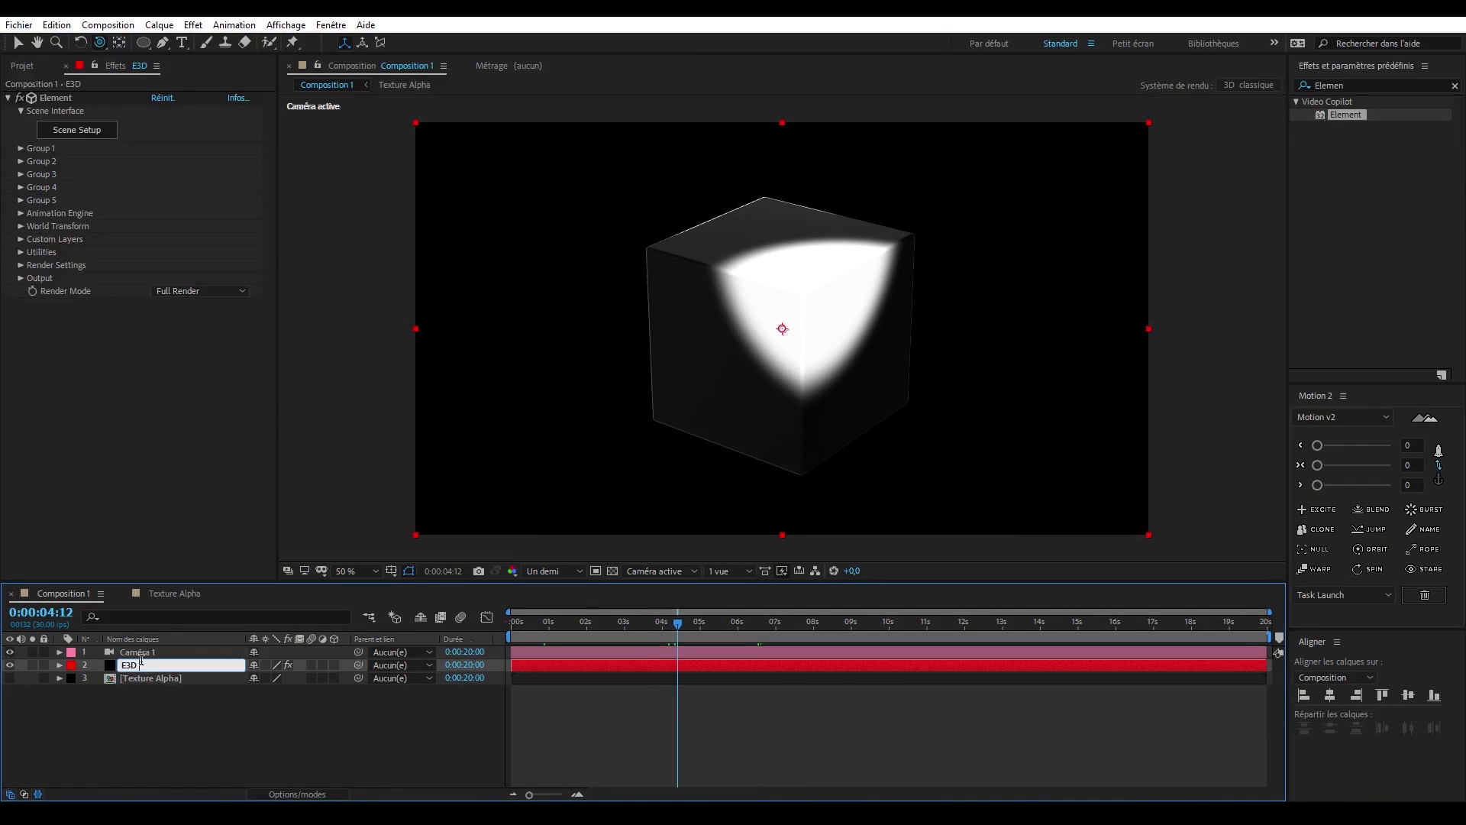
text(ALPHA)
key(Return)
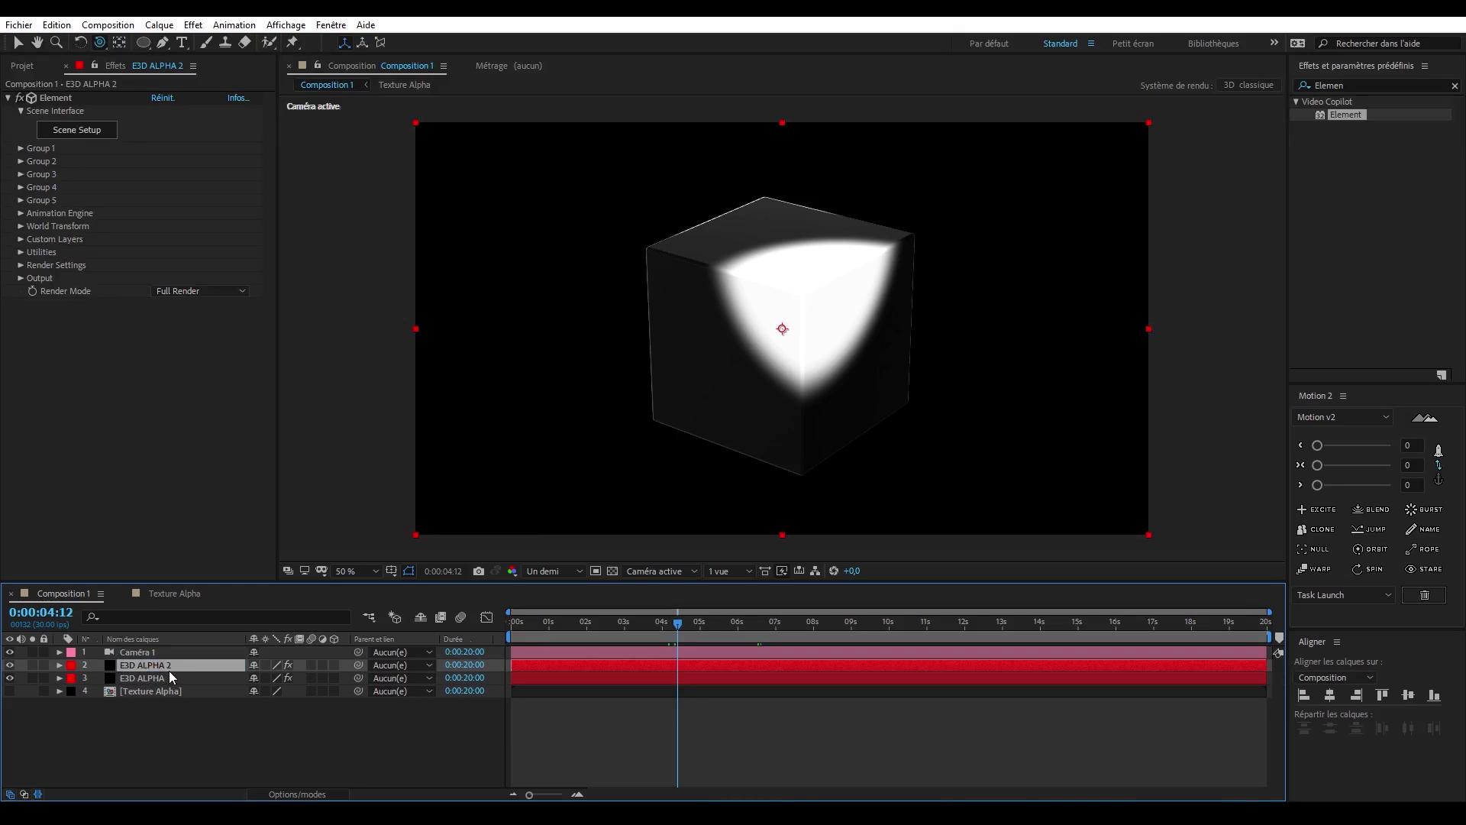
- Rename the duplicated layer as E3D MODEL and move it beneath E3D ALPHA
key(Return)
drag(149, 665, 240, 668)
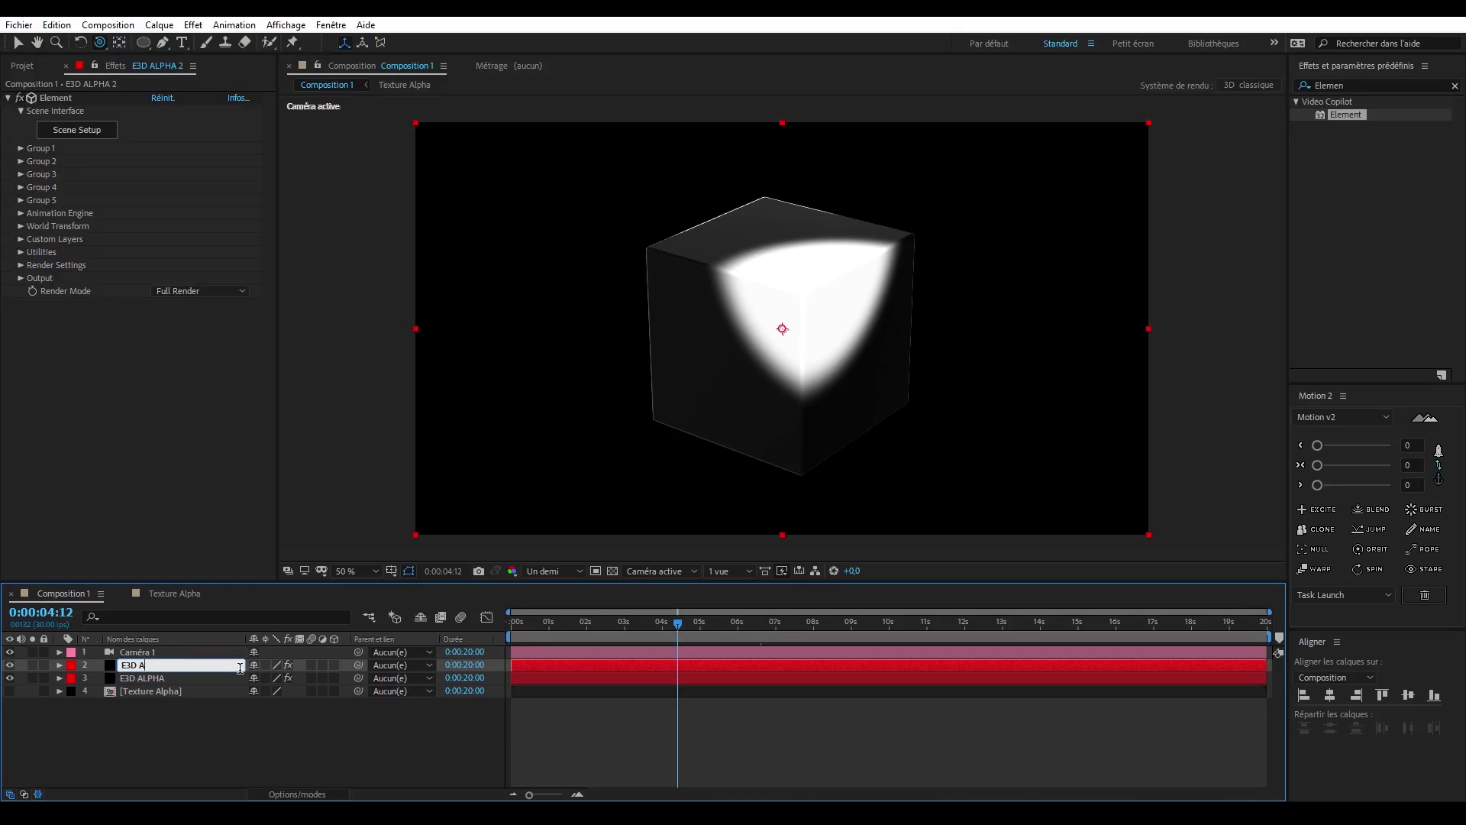
key(Return)
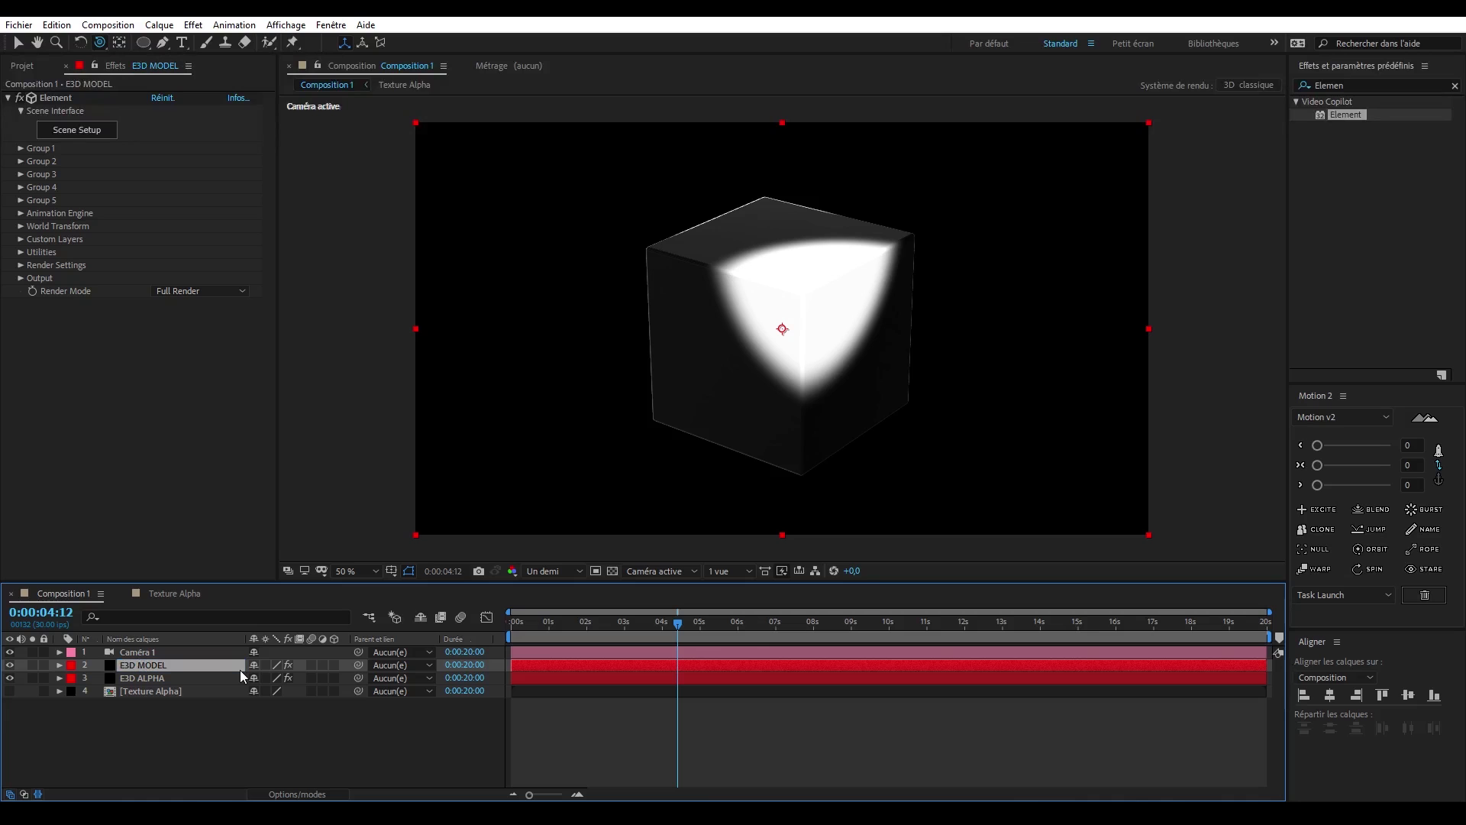
drag(213, 666, 200, 681)
- Solo the E3D ALPHA layer and set its Default material's Environment Multiplier to 0% in Scene Setup
click(74, 668)
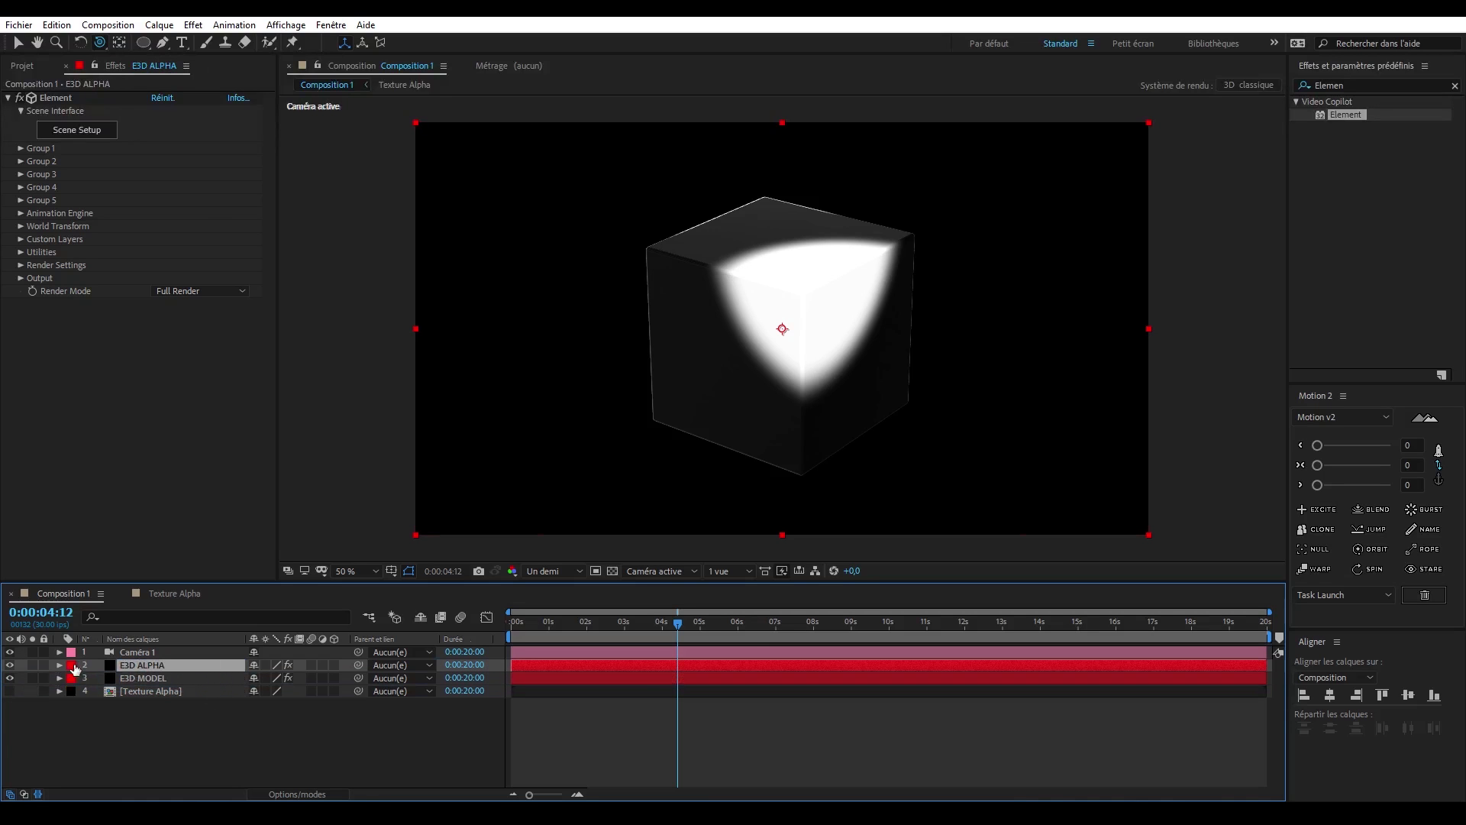
click(32, 664)
click(98, 131)
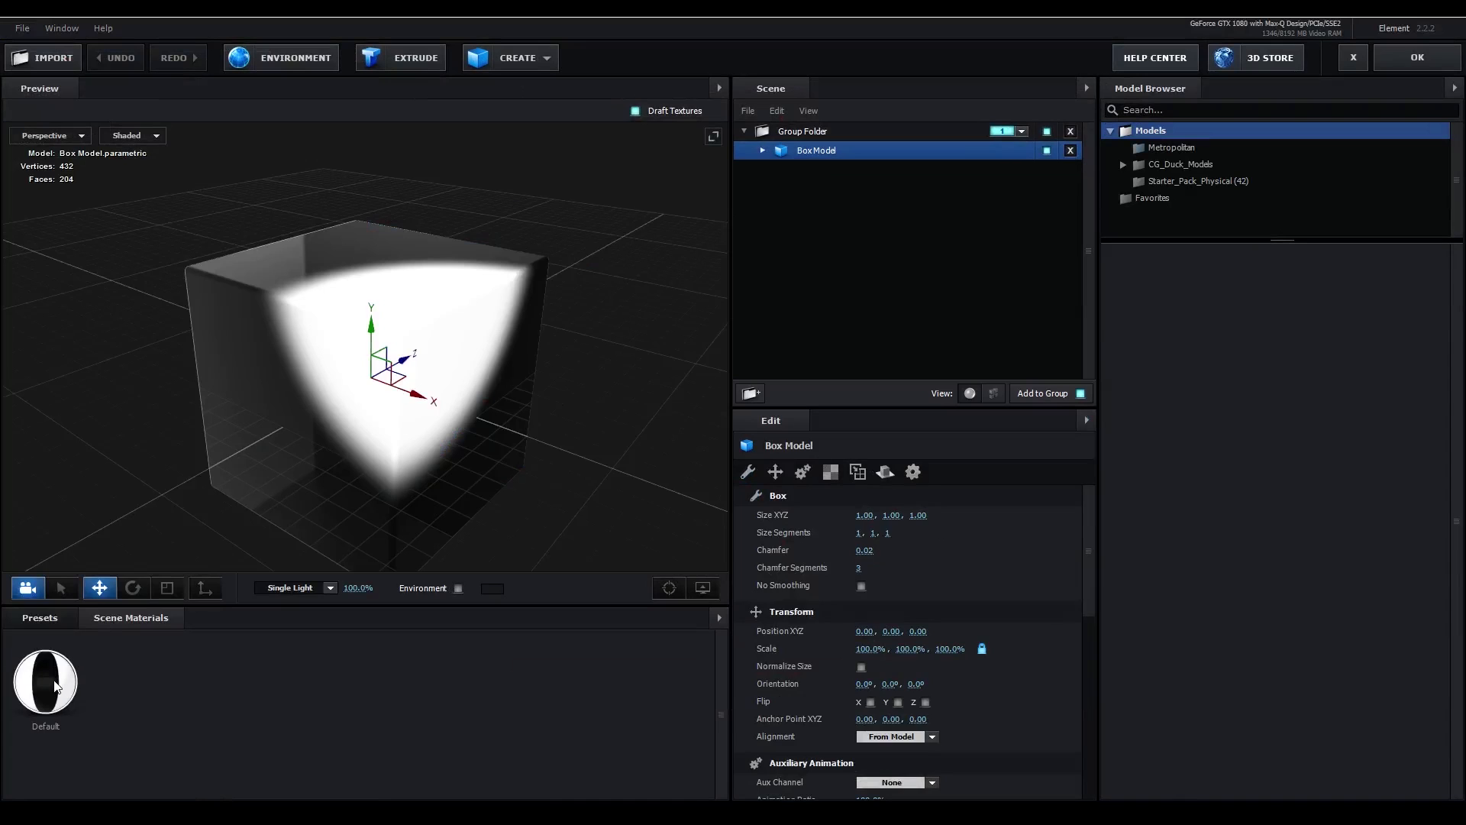
click(55, 685)
scroll(1009, 586, down, 5)
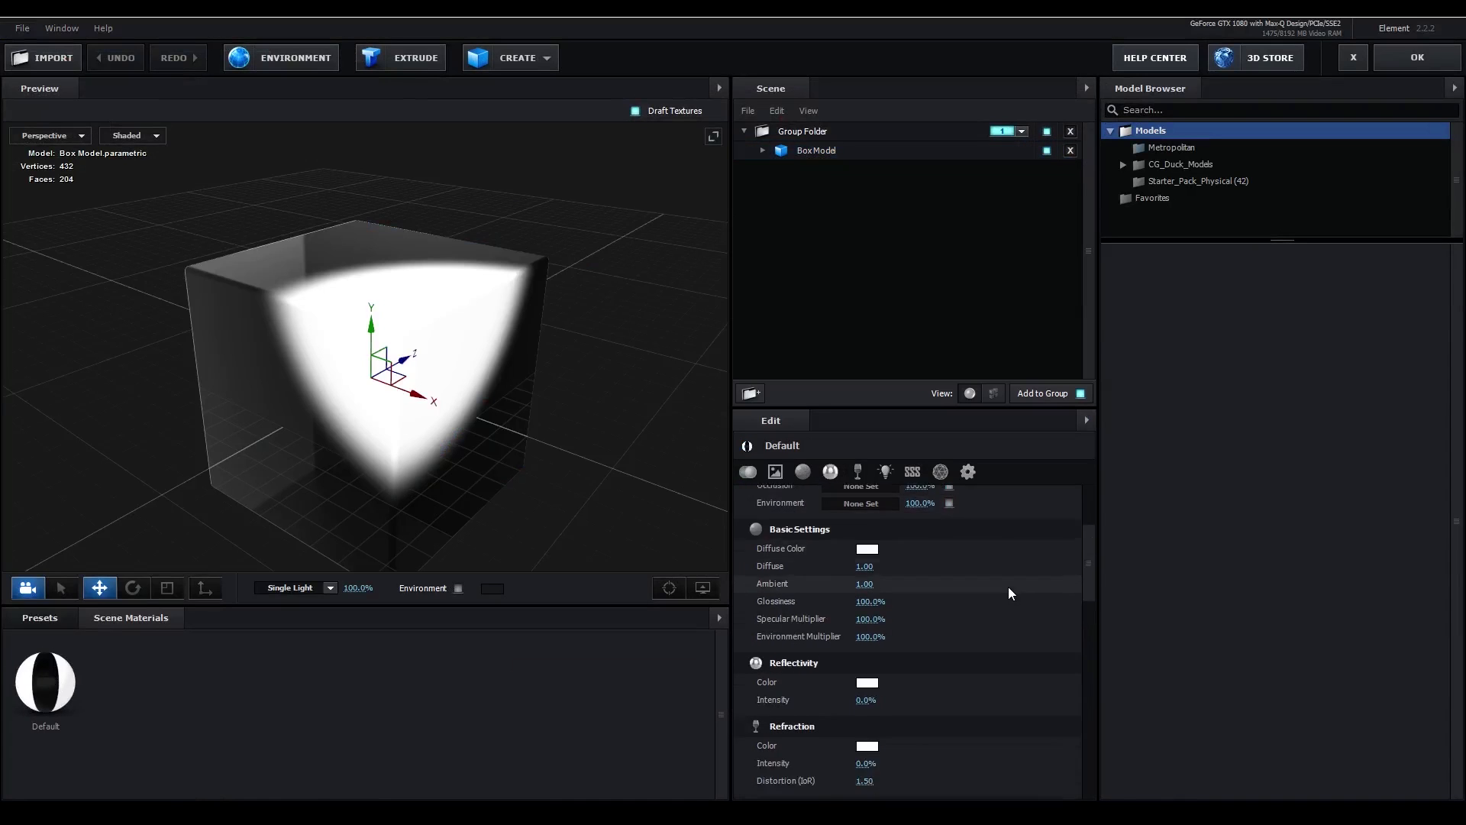
drag(870, 532, 691, 535)
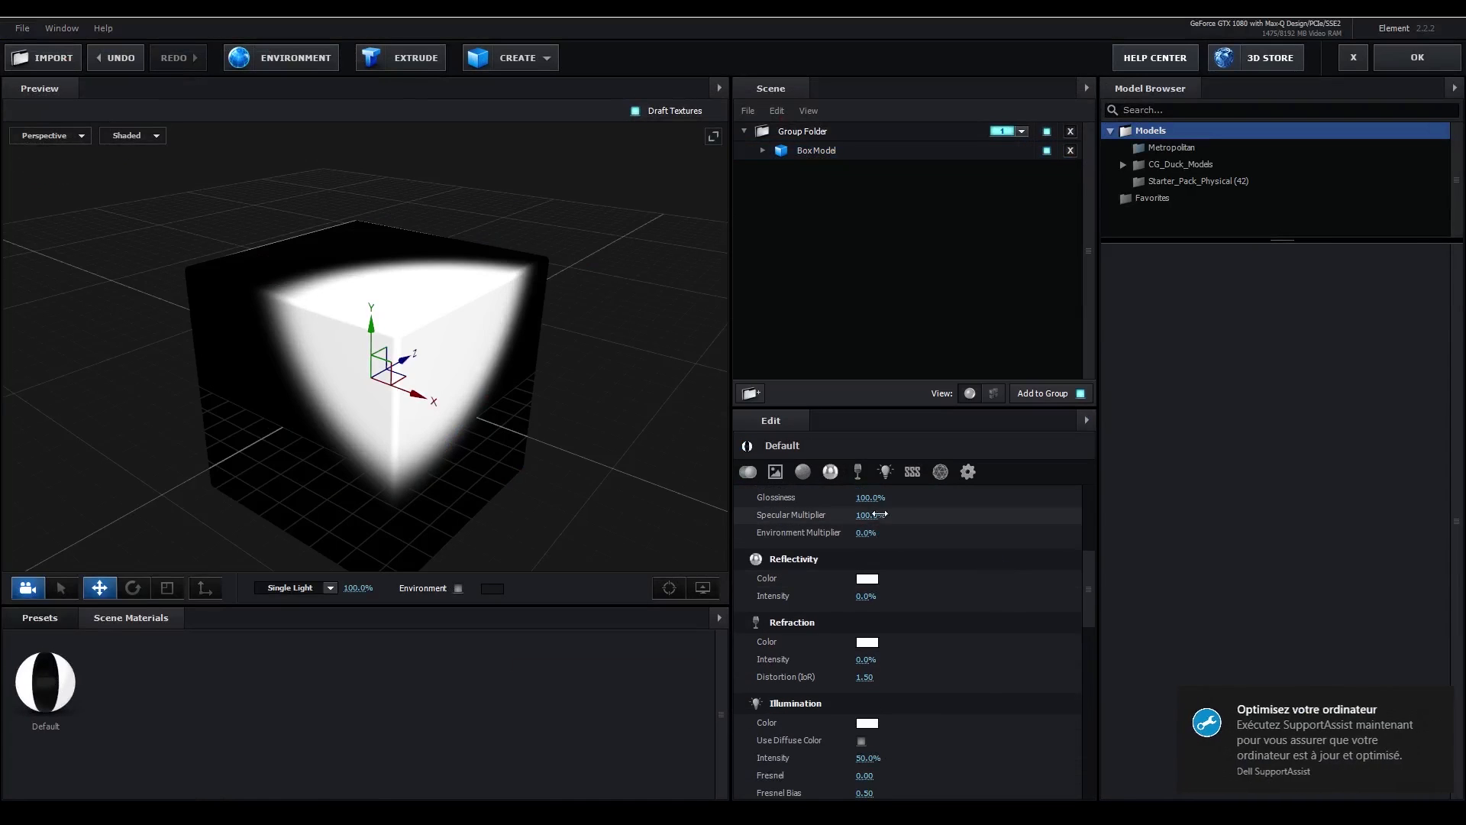
- Test a lower Glossiness on the Default material, return it to 100%, and apply the scene changes
drag(870, 498, 603, 503)
drag(865, 498, 1017, 502)
scroll(990, 535, up, 5)
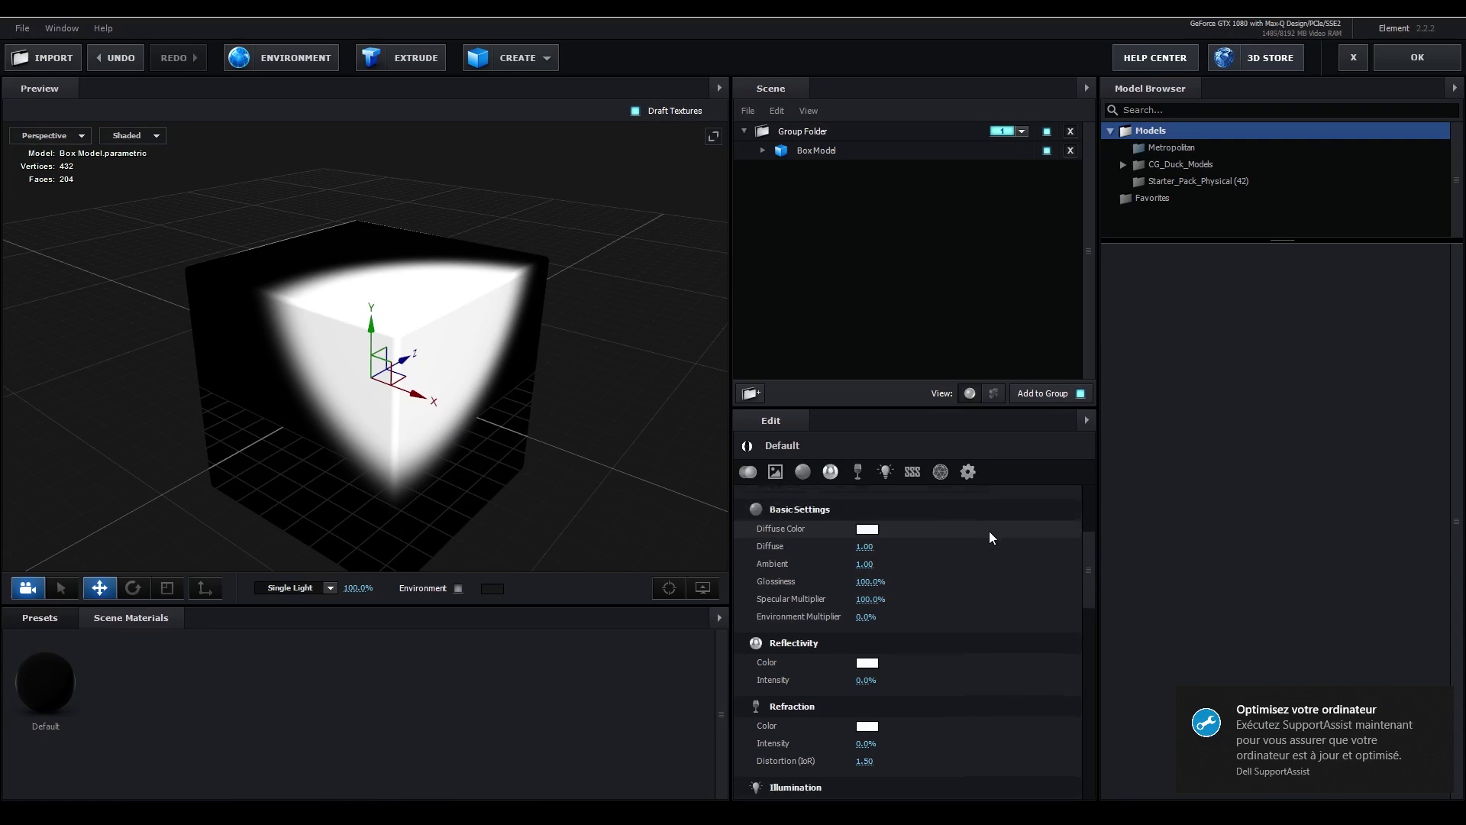
click(1400, 66)
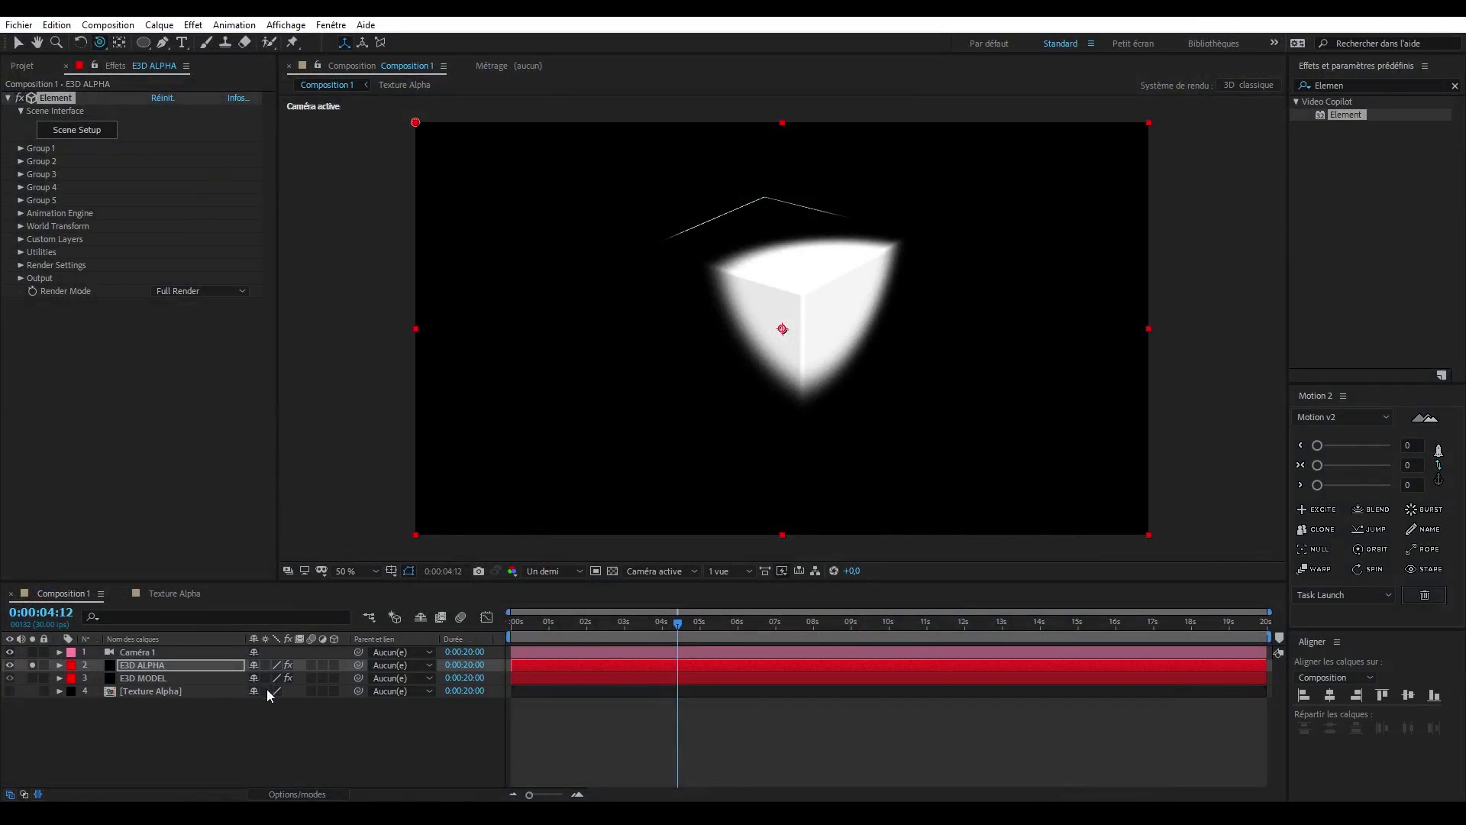
- Unsolo E3D ALPHA and set it as the luma track matte of the E3D MODEL layer
click(33, 665)
click(126, 678)
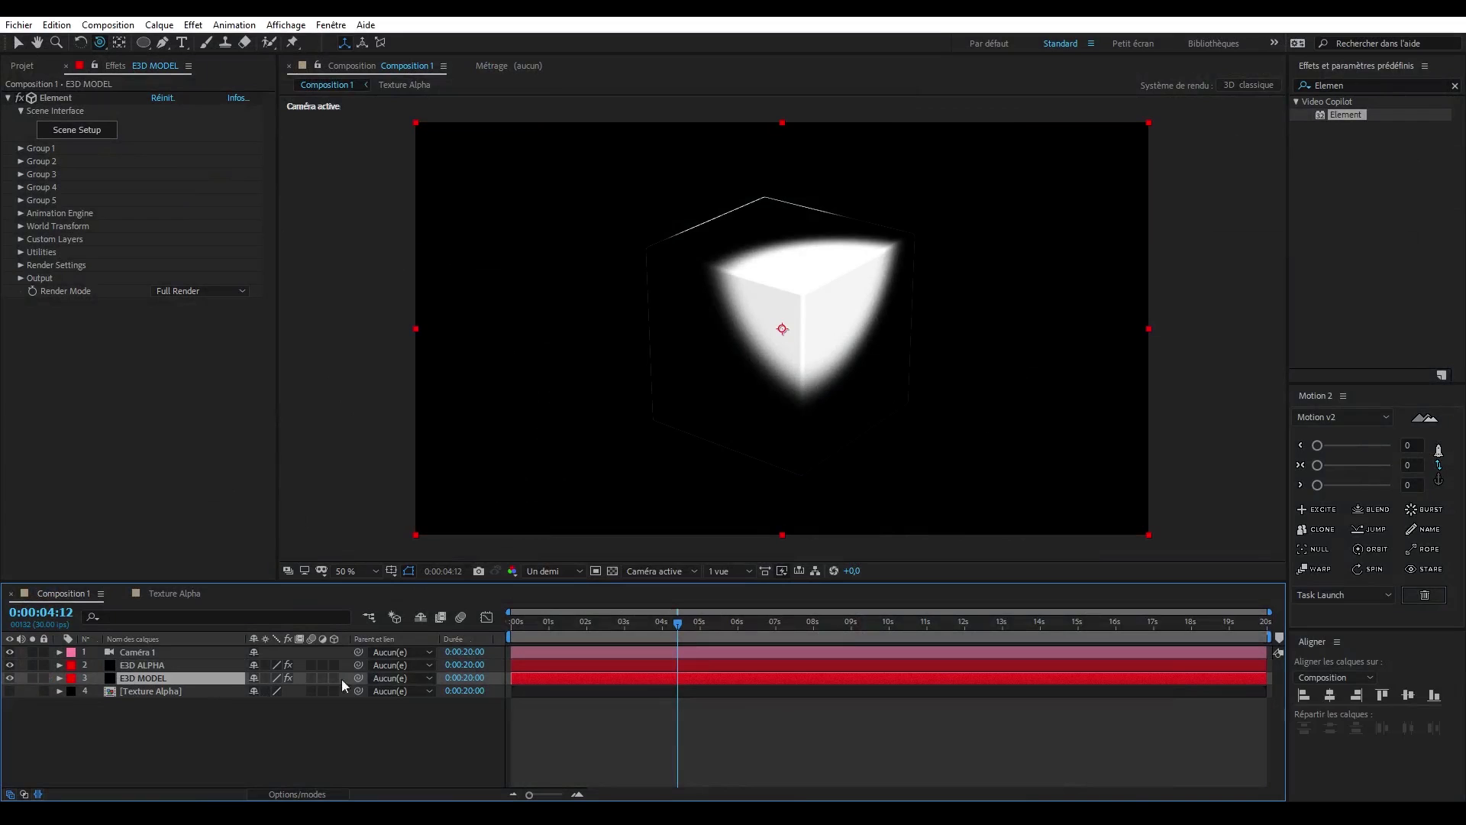
click(336, 794)
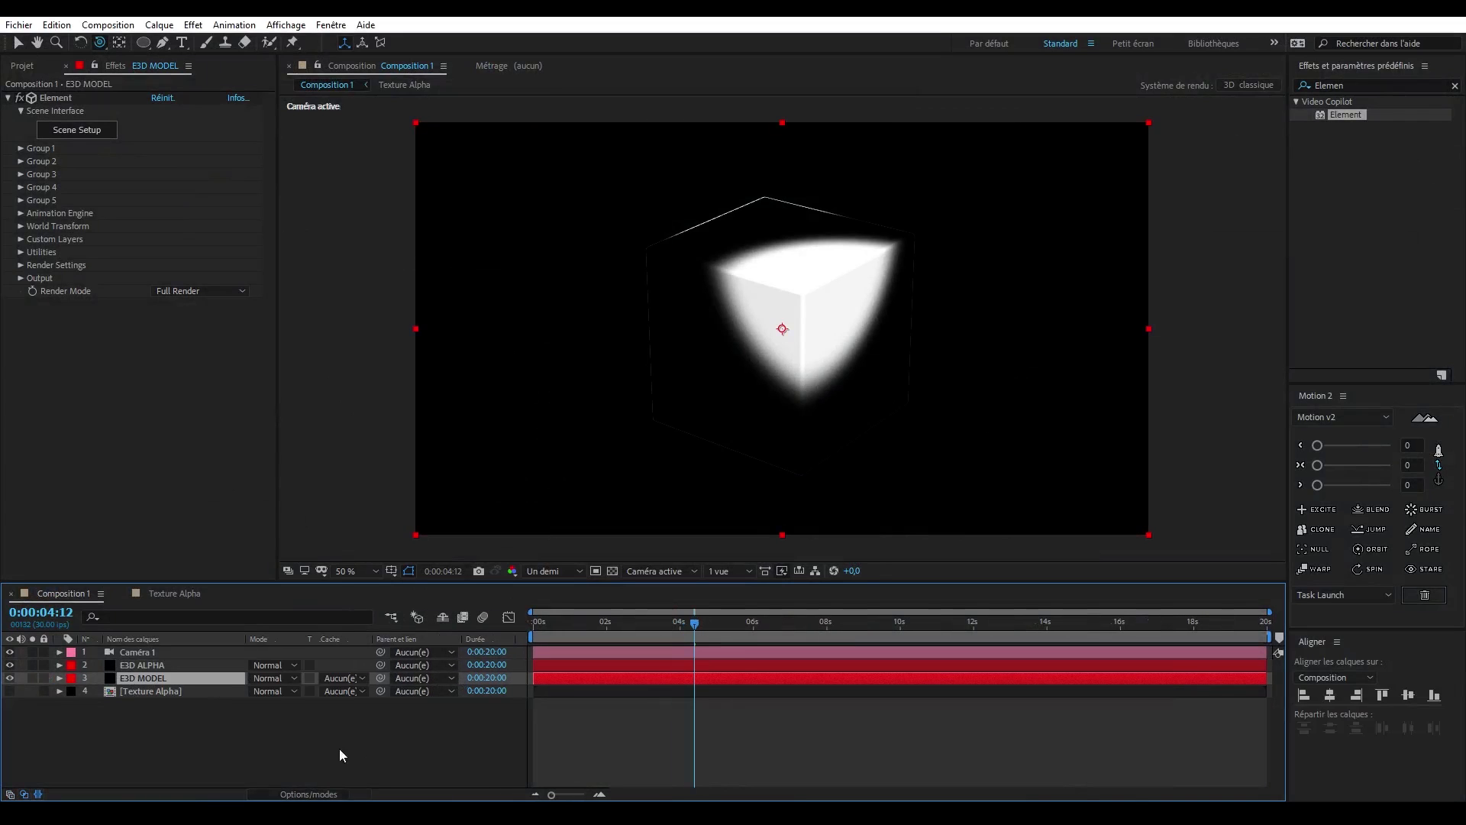
click(374, 677)
click(388, 749)
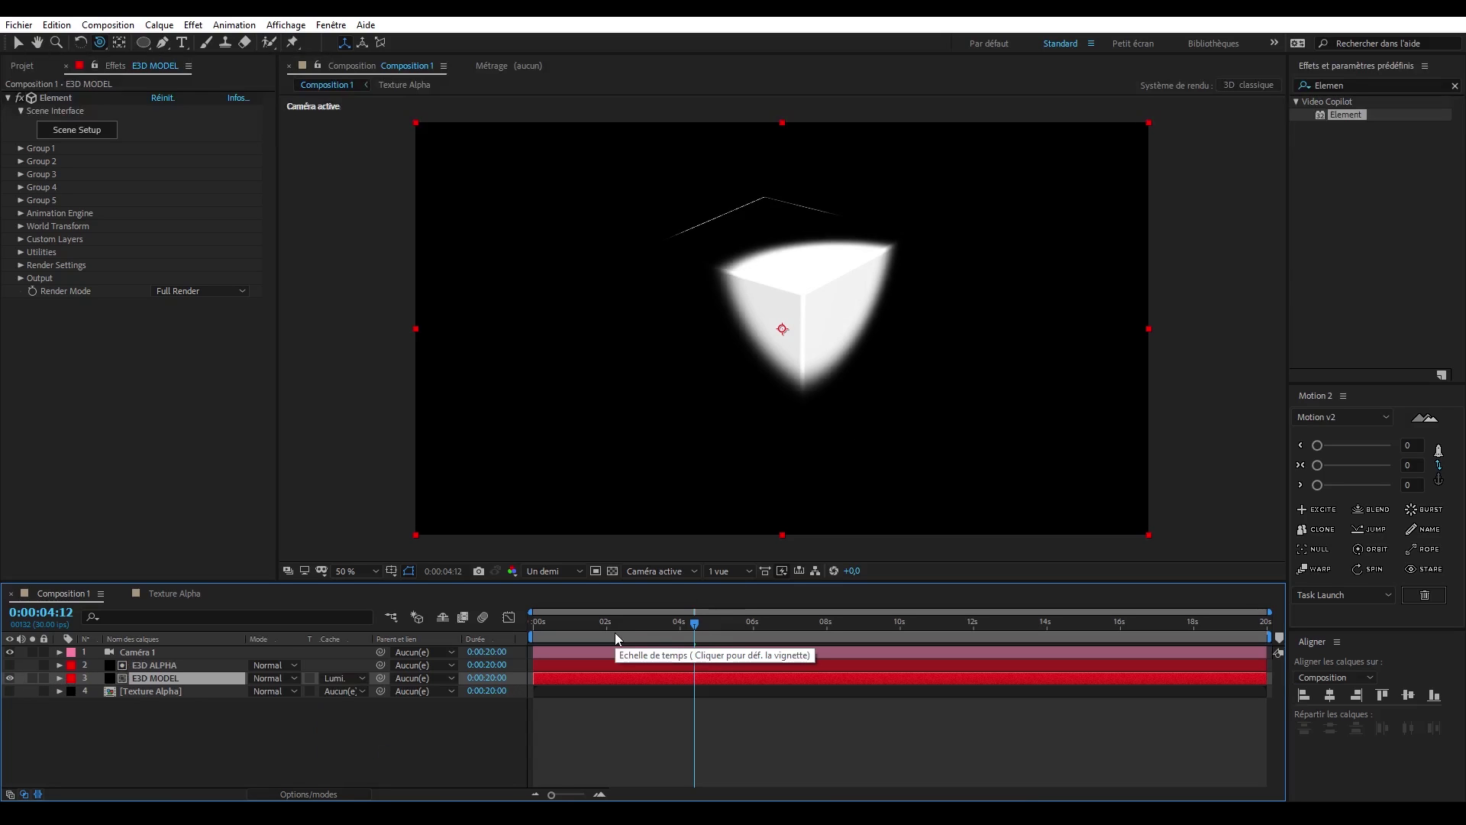
- In E3D MODEL's Scene Setup, apply the clean_metal_smooth_scratch preset from Pro_Shaders_2 Metal to the Box Model and accept the scene
click(93, 132)
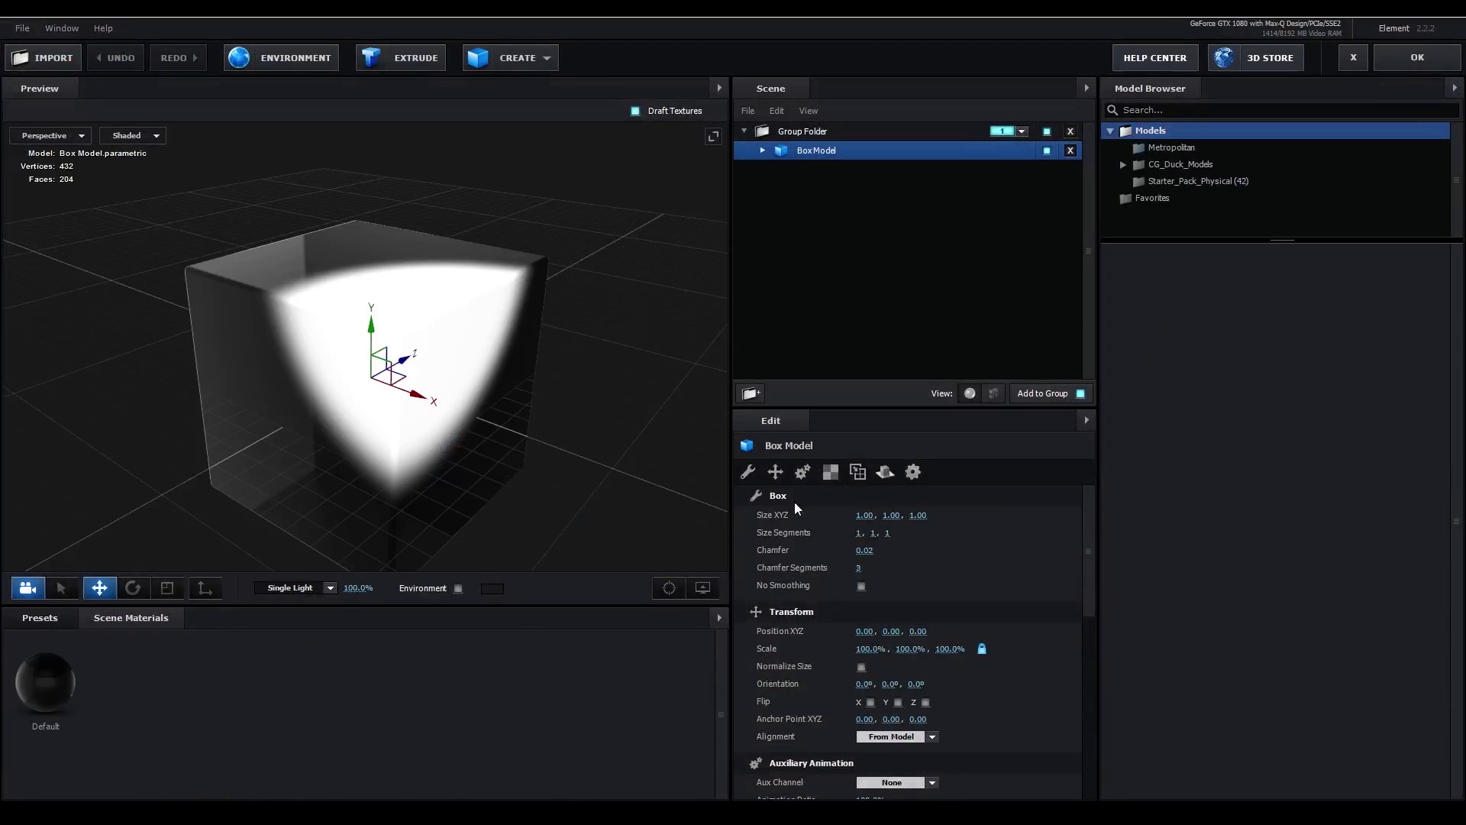
click(45, 622)
double_click(72, 689)
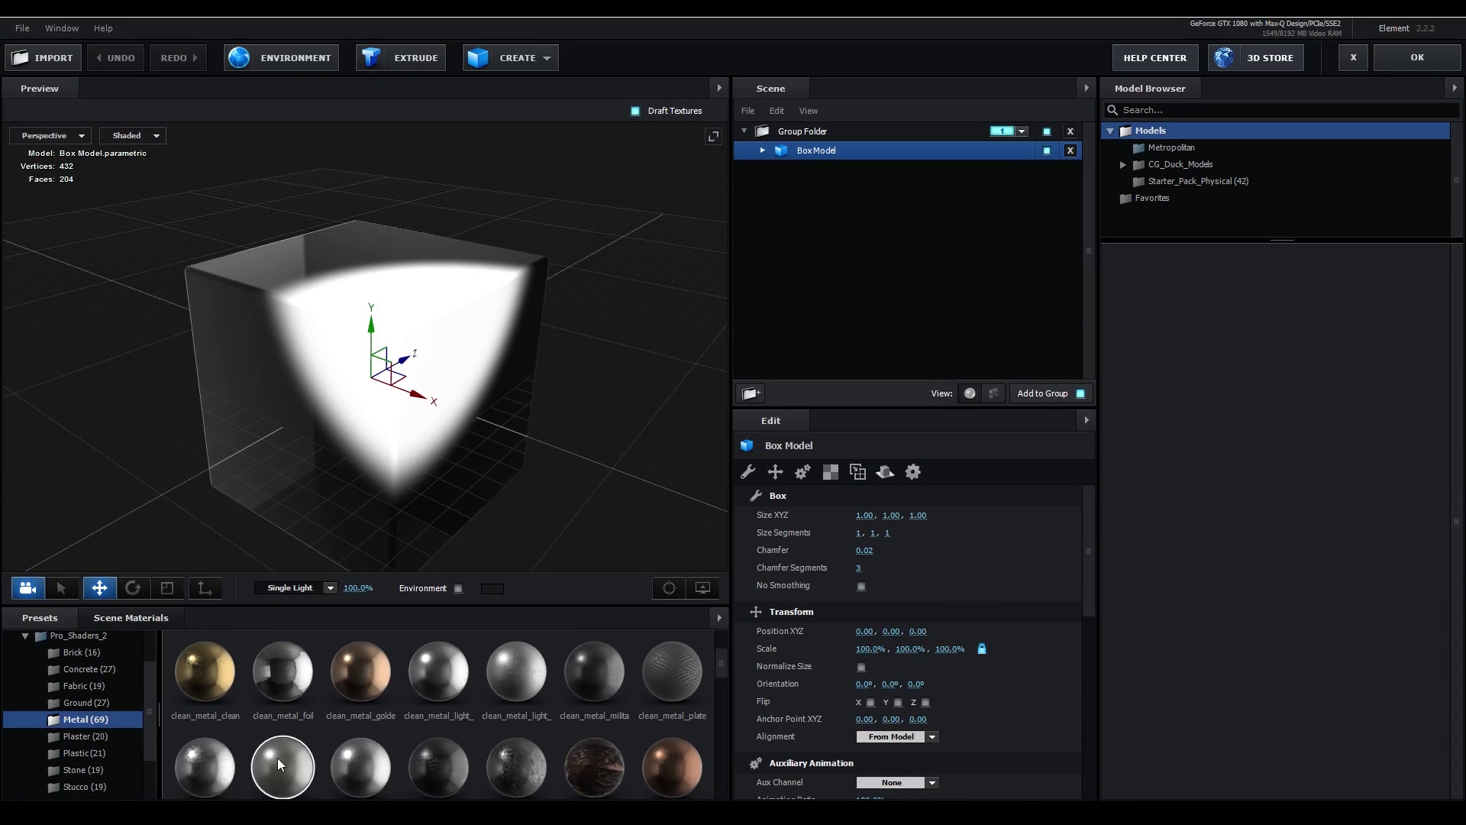
drag(277, 757, 828, 154)
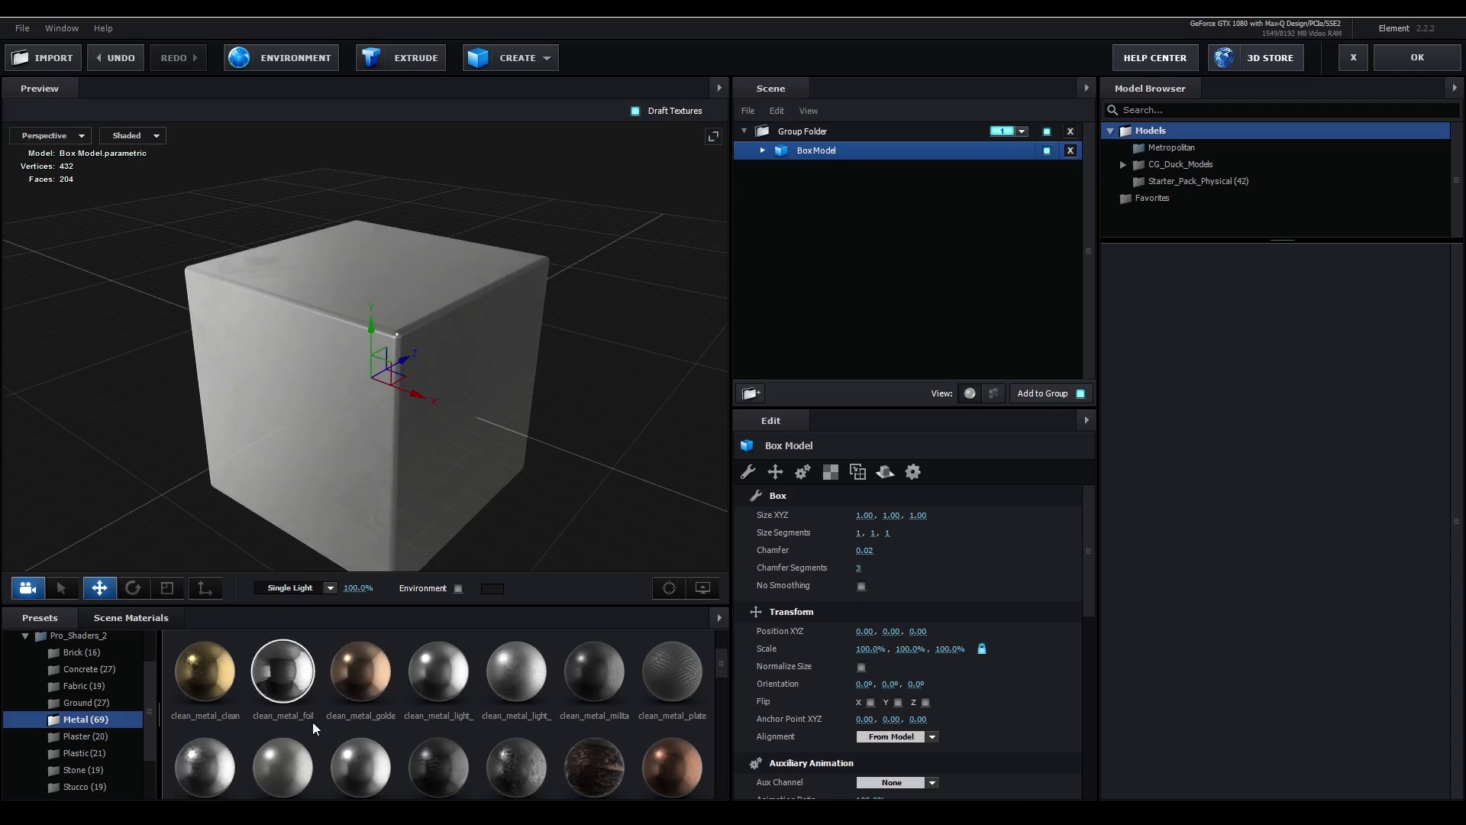
drag(472, 382, 536, 377)
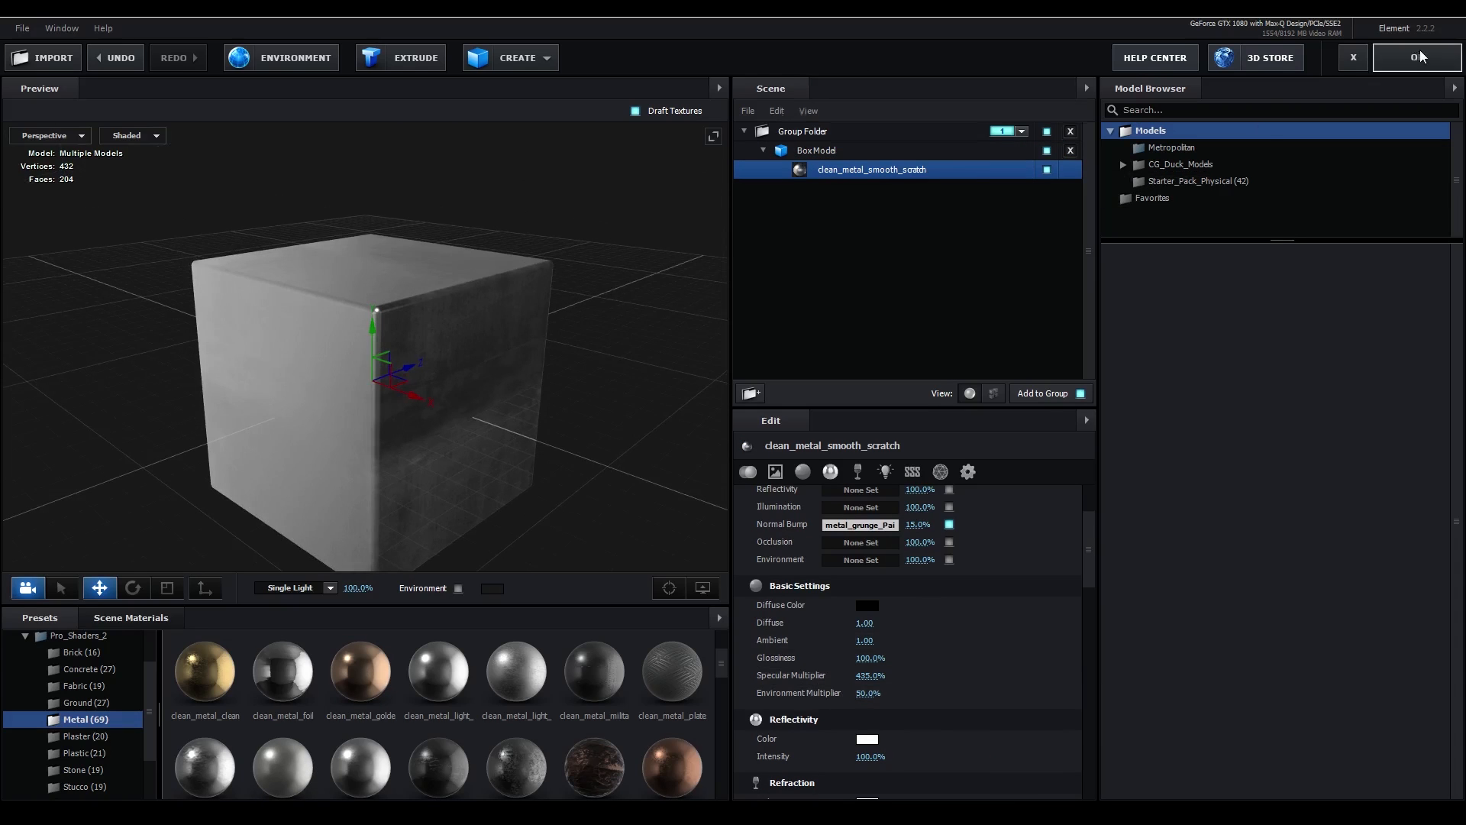
click(1417, 57)
- Orbit and zoom the camera to a higher view of the cube's corner, and scrub the timeline to check the metal reveal
mouse_move(712, 621)
mouse_down()
mouse_move(770, 622)
mouse_move(684, 628)
mouse_up()
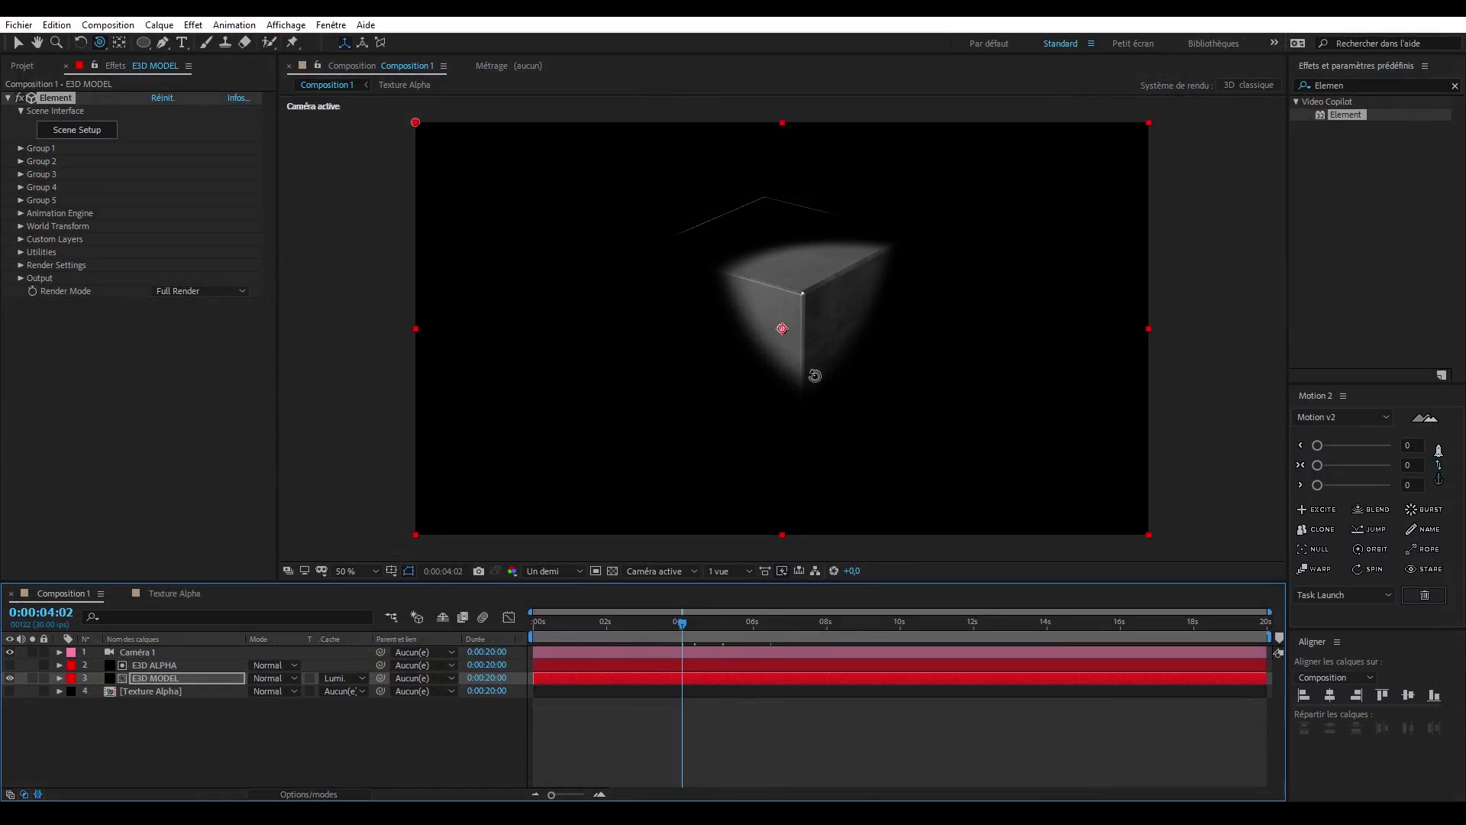
drag(815, 376, 858, 341)
drag(812, 363, 831, 269)
key(c)
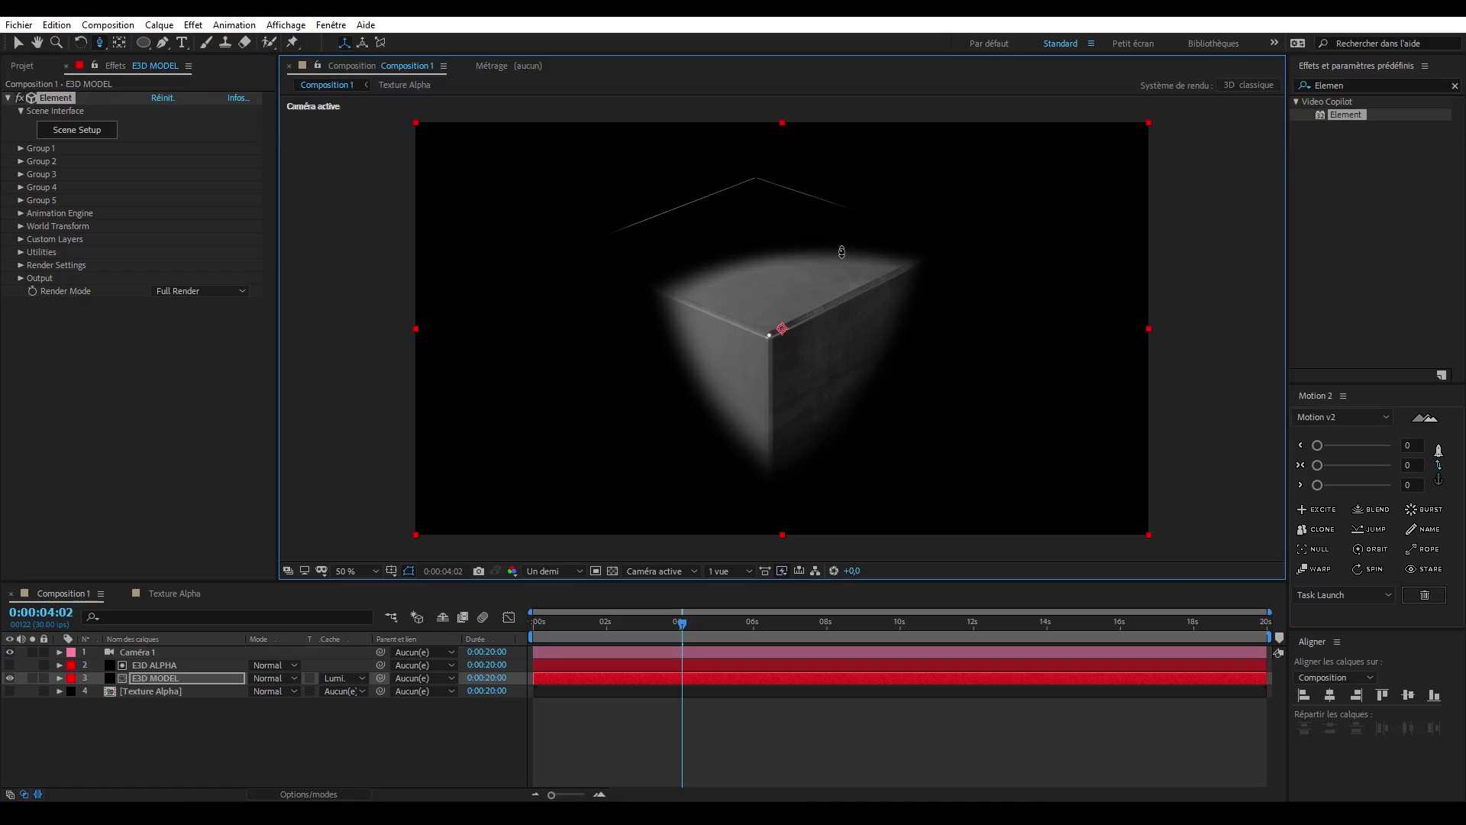
drag(631, 622, 654, 622)
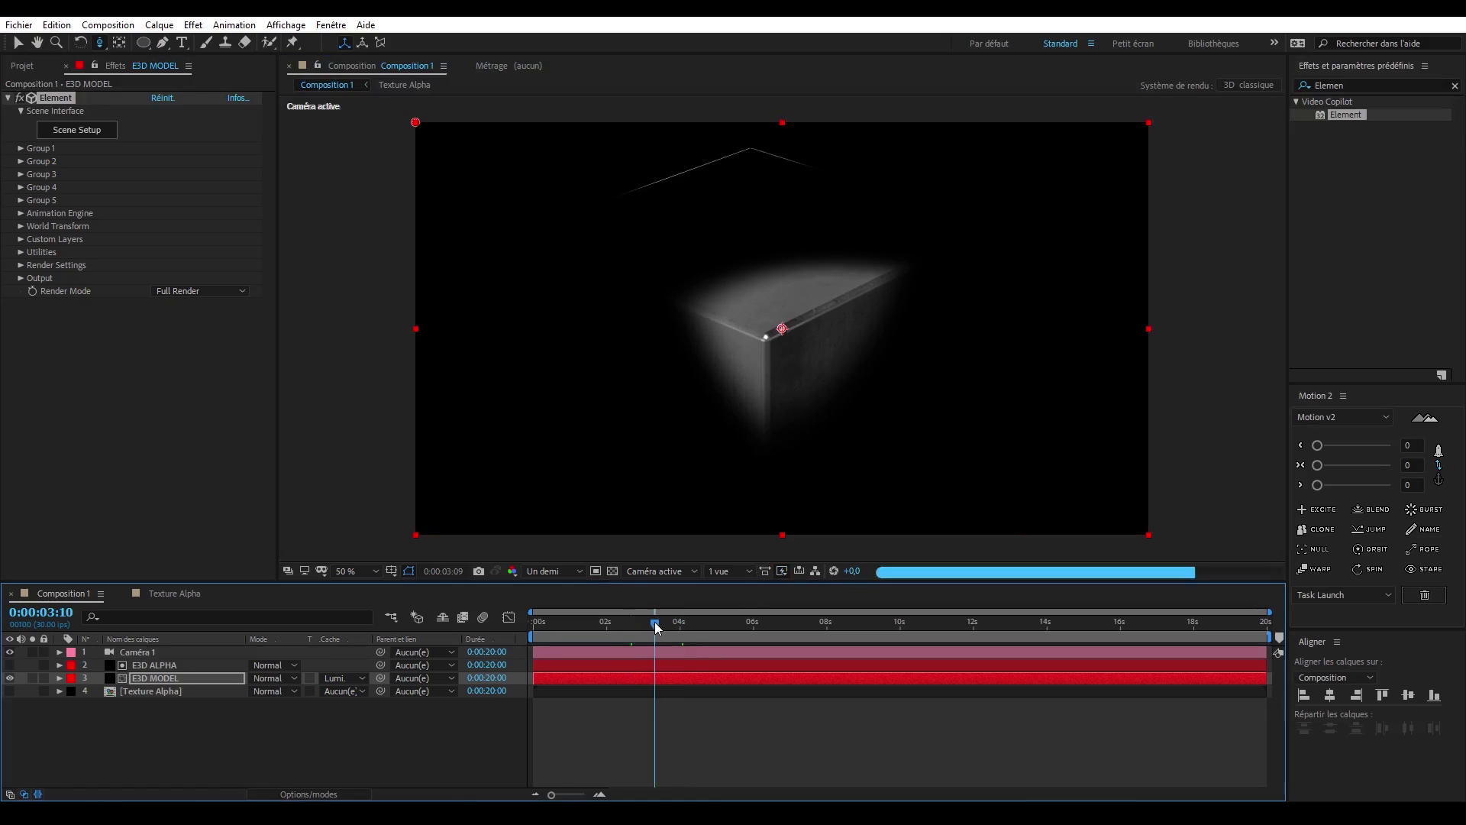
- In the Texture Alpha composition, add a new adjustment layer (Calque d'effets) above the Alpha layer
key(v)
click(187, 593)
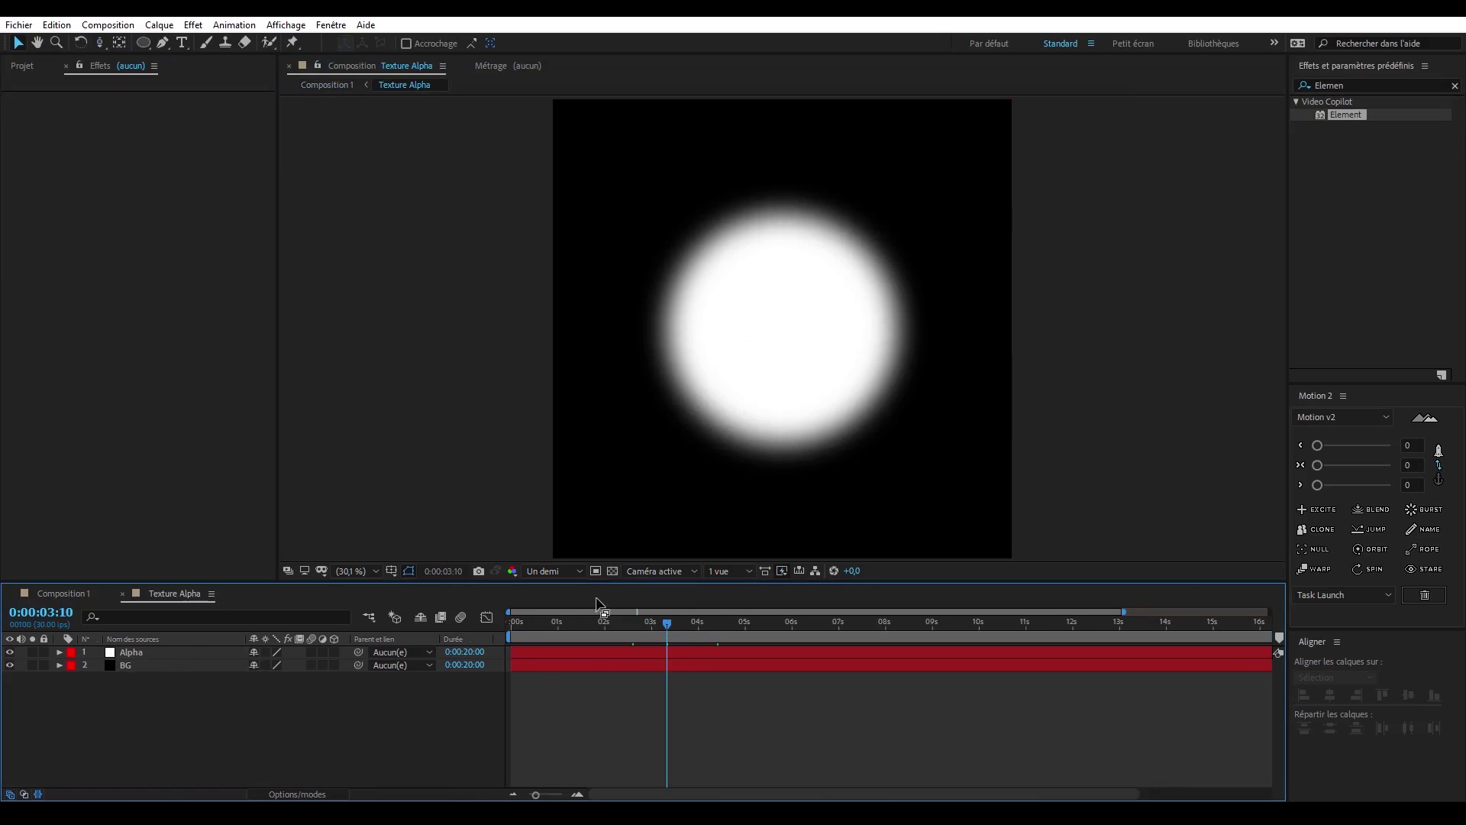
drag(544, 622, 671, 626)
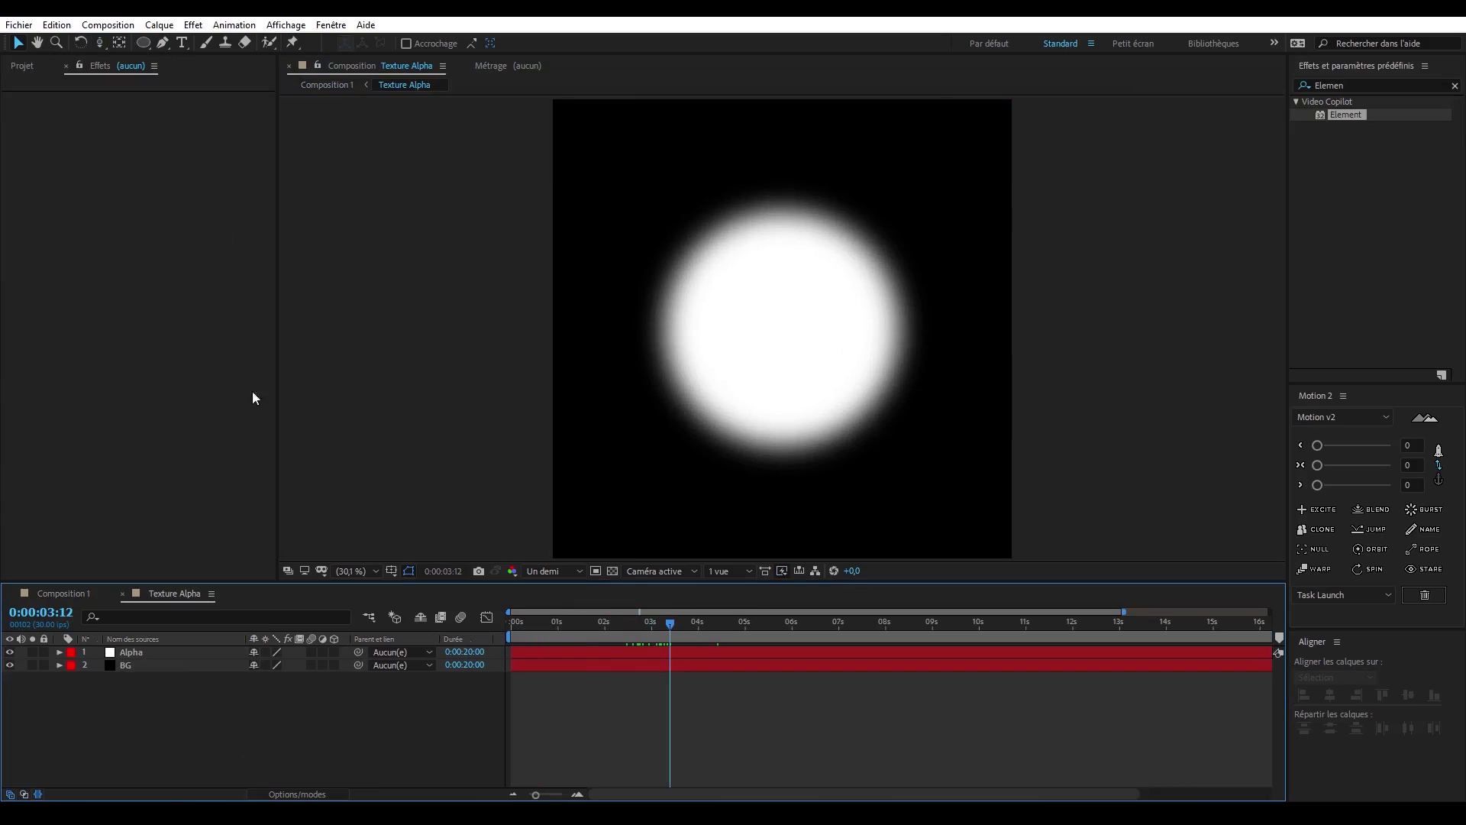
click(159, 25)
mouse_move(187, 43)
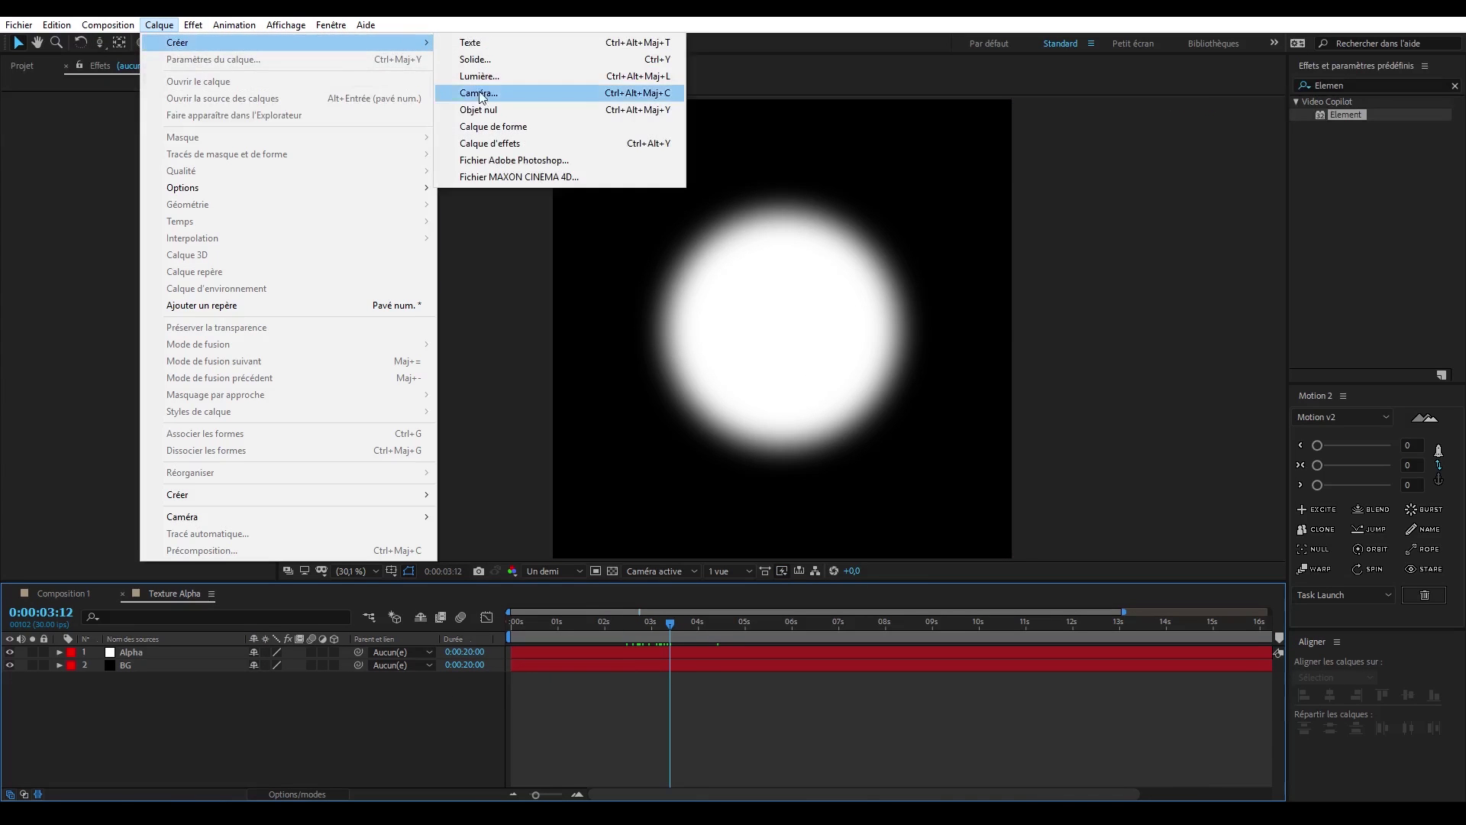
click(510, 147)
- Find the Contours bruts effect, apply it to the adjustment layer, and move it onto the Alpha layer instead
click(1357, 85)
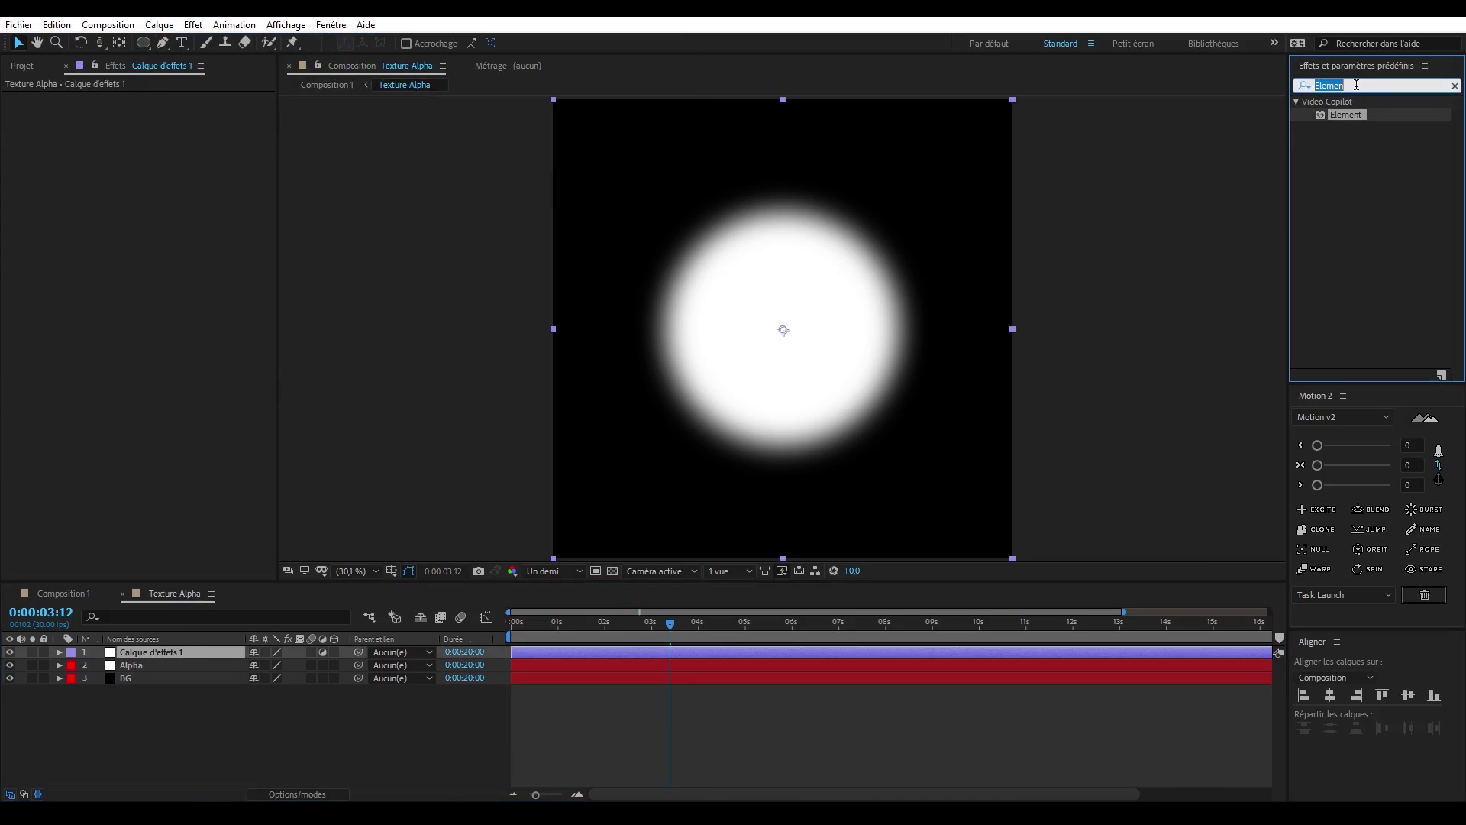
text(brut)
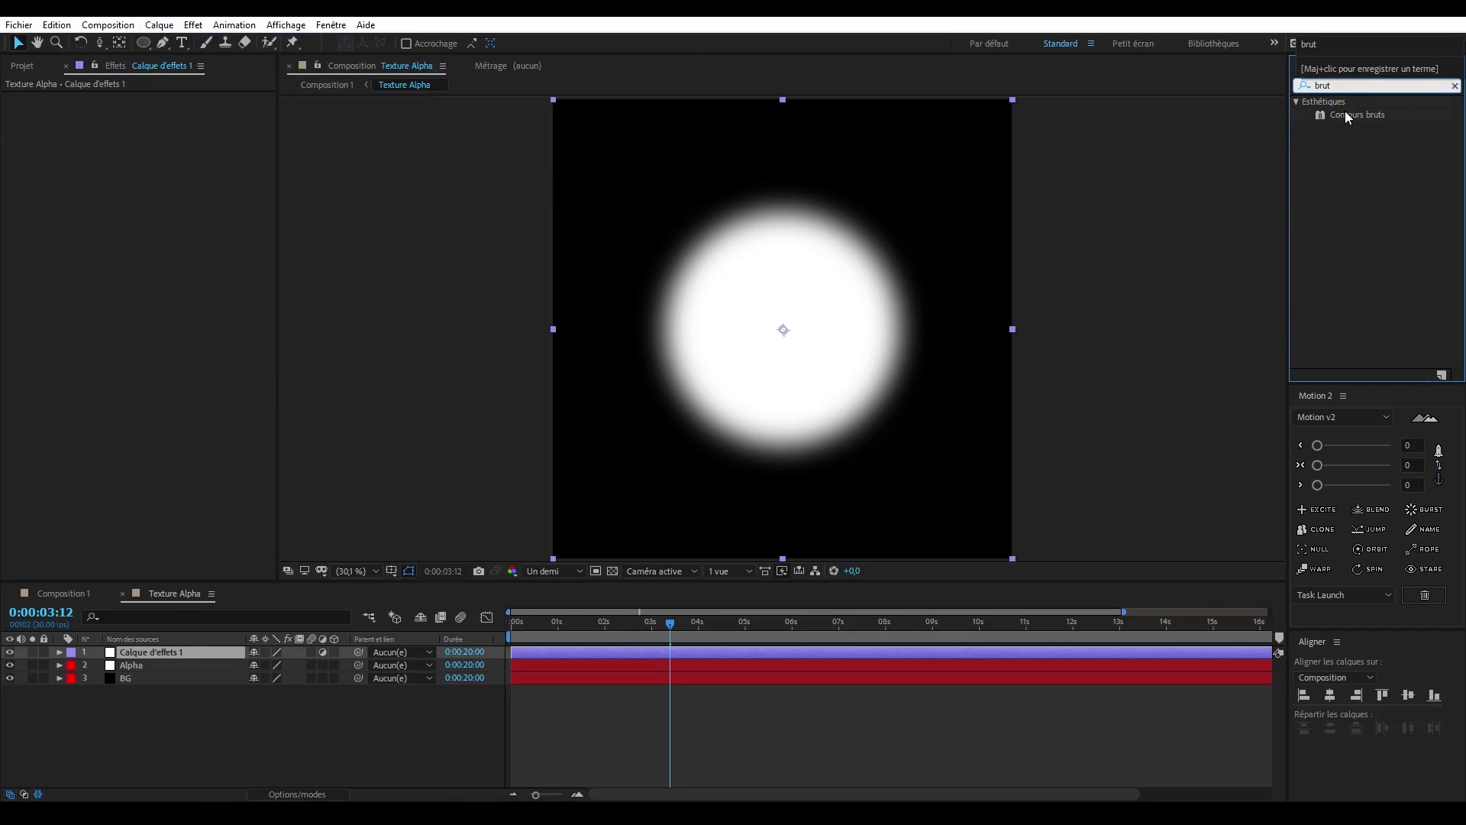
double_click(1346, 114)
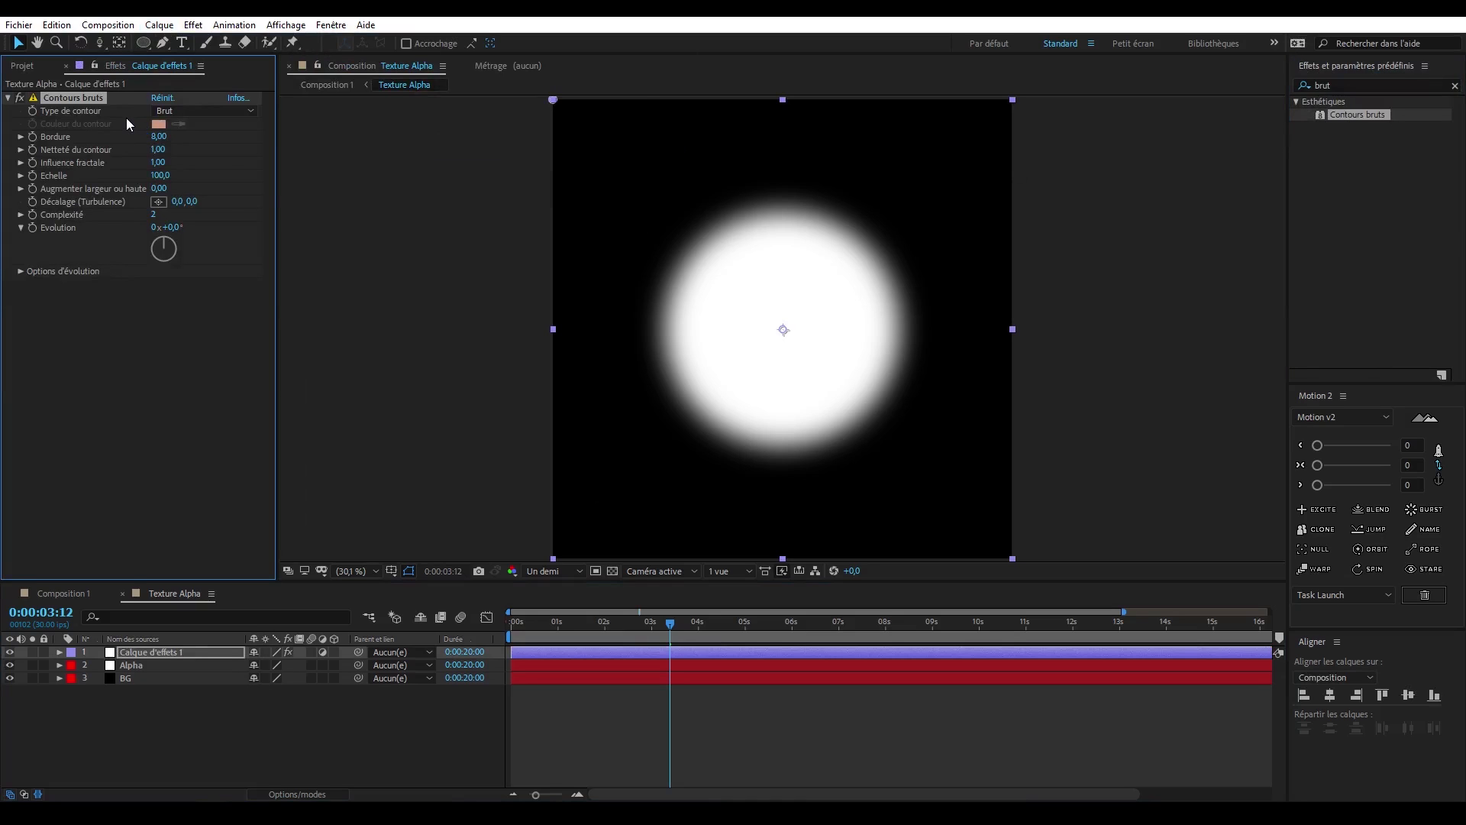
key(ctrl+z)
click(153, 664)
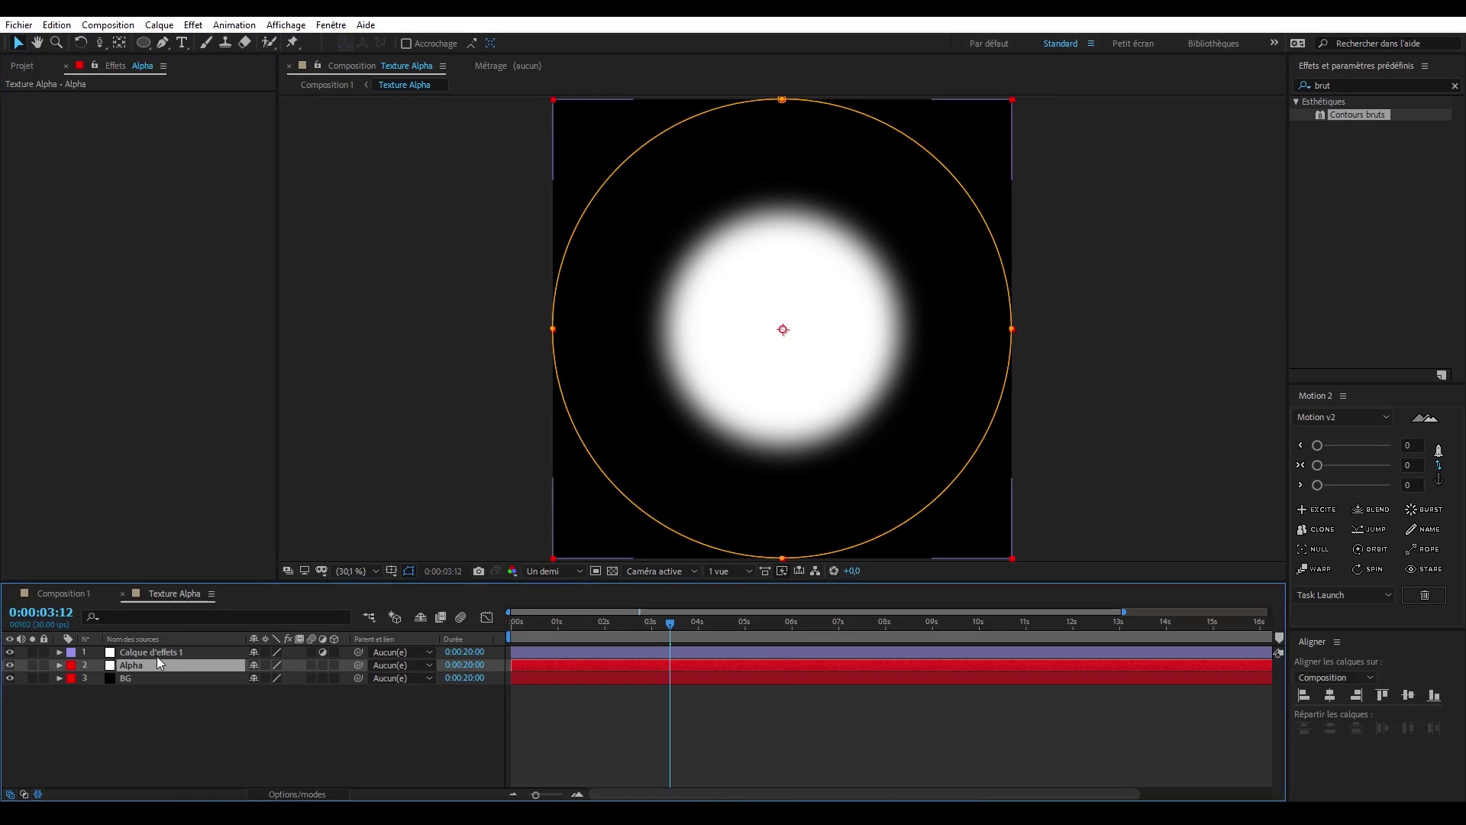
key(ctrl+v)
- Raise the Contours bruts Echelle on the Alpha layer to 407, checking the circle's rough outline
click(182, 163)
drag(162, 174, 252, 173)
mouse_move(667, 626)
mouse_down()
mouse_move(564, 625)
mouse_move(669, 631)
mouse_up()
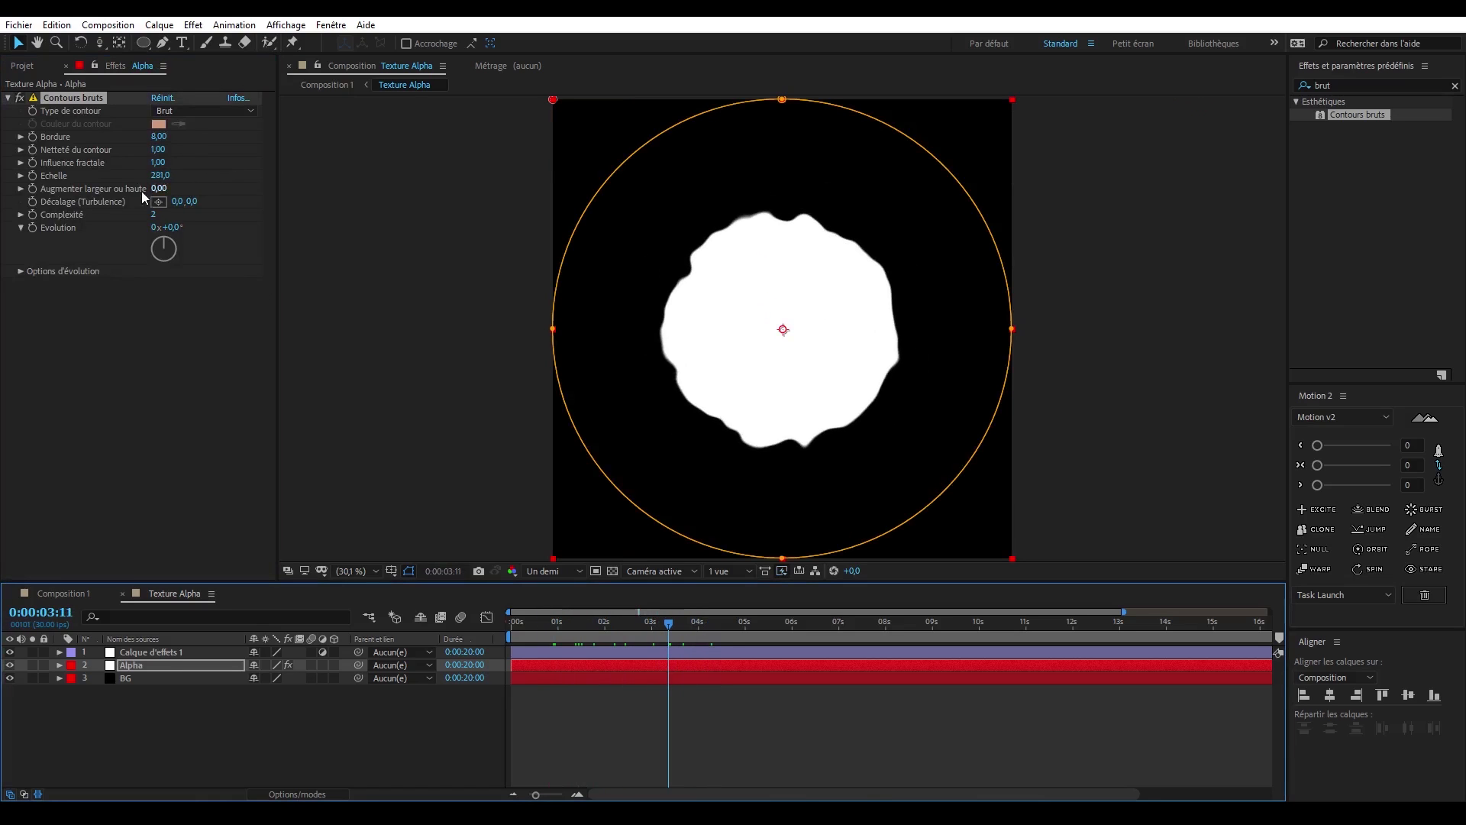
drag(164, 176, 214, 175)
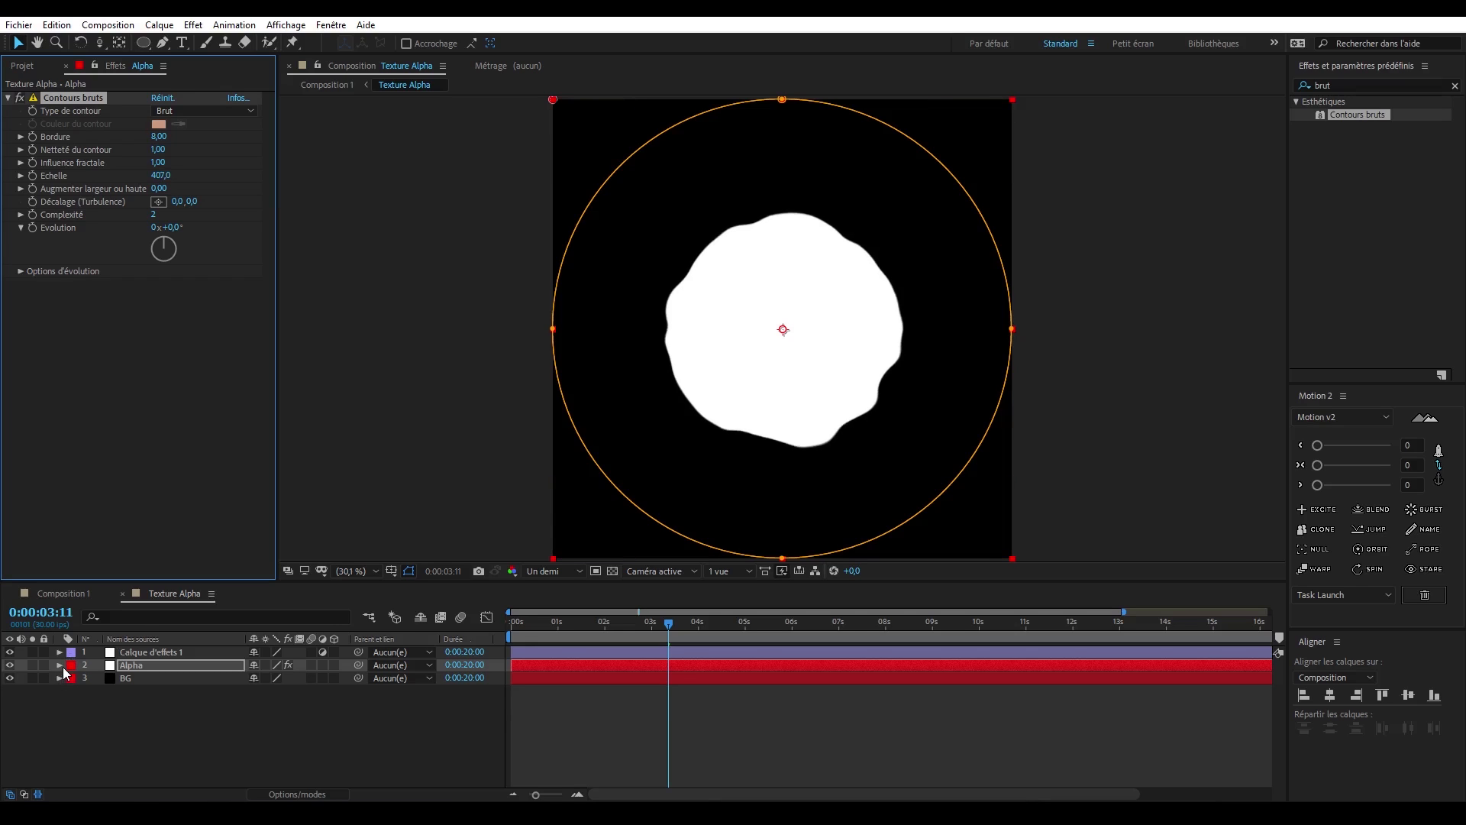
- Set Masque 1's feather on Alpha to 339 pixels, and Contours bruts to Netteté du contour 0,29 and Echelle 416
click(59, 665)
click(276, 702)
text(200)
key(Return)
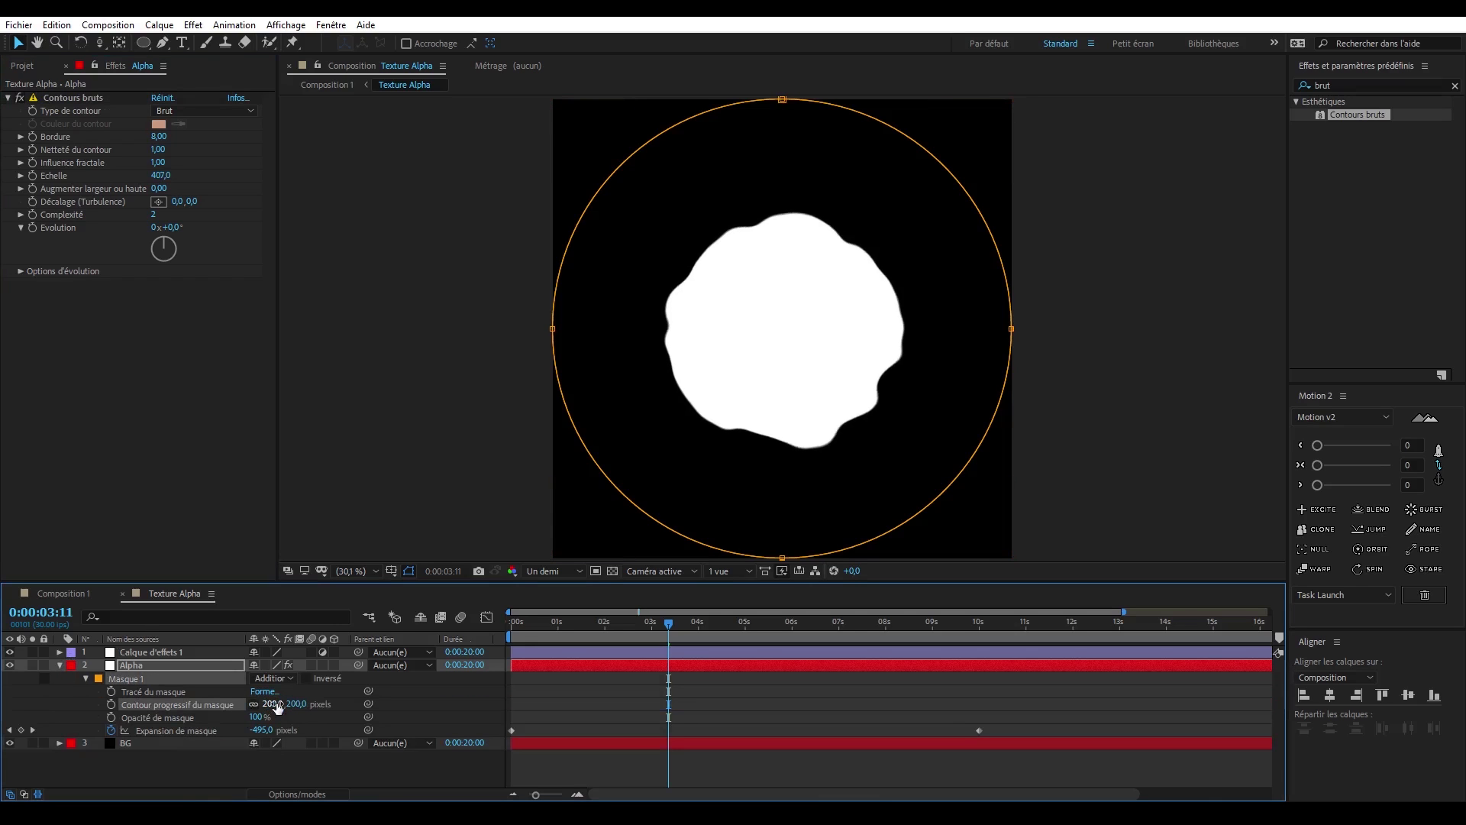
drag(276, 707, 383, 706)
drag(162, 176, 91, 174)
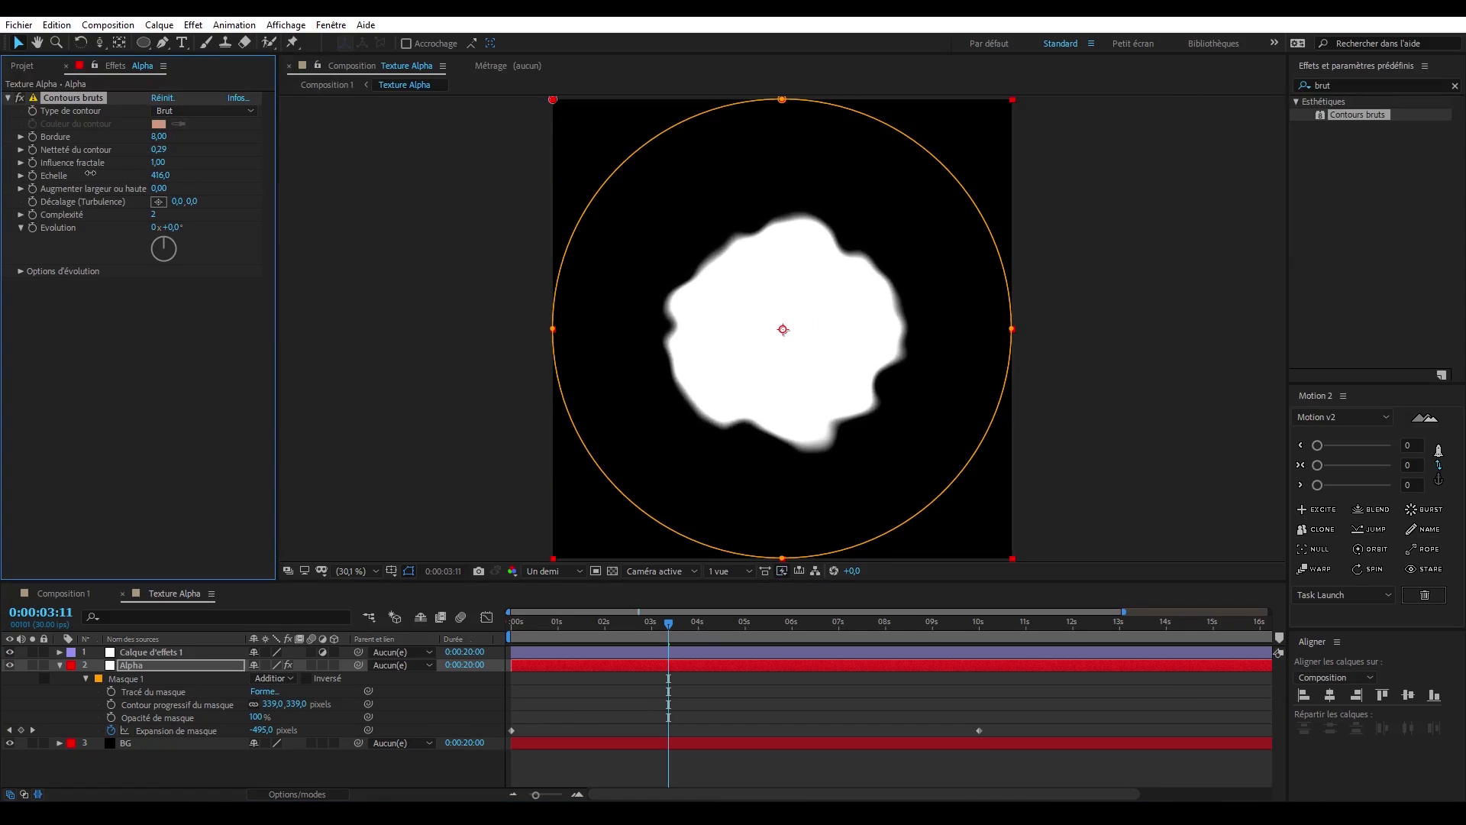
- Rename the adjustment layer as Ball
click(154, 656)
key(Return)
text(Ball)
key(Return)
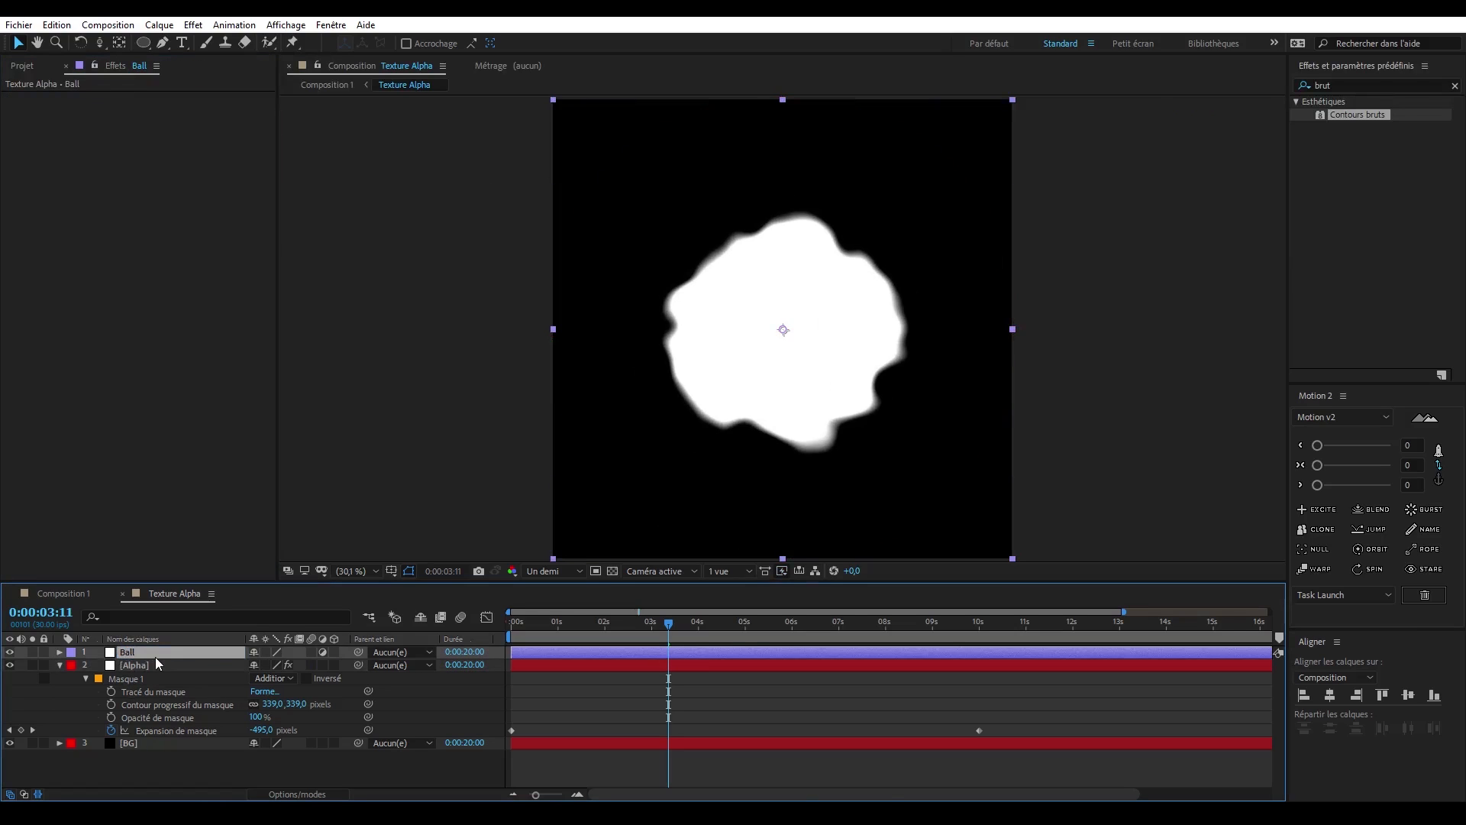
- Apply the CC Ball Action effect to the Ball layer and set its Grid Spacing to 20
click(1361, 82)
text(cc b)
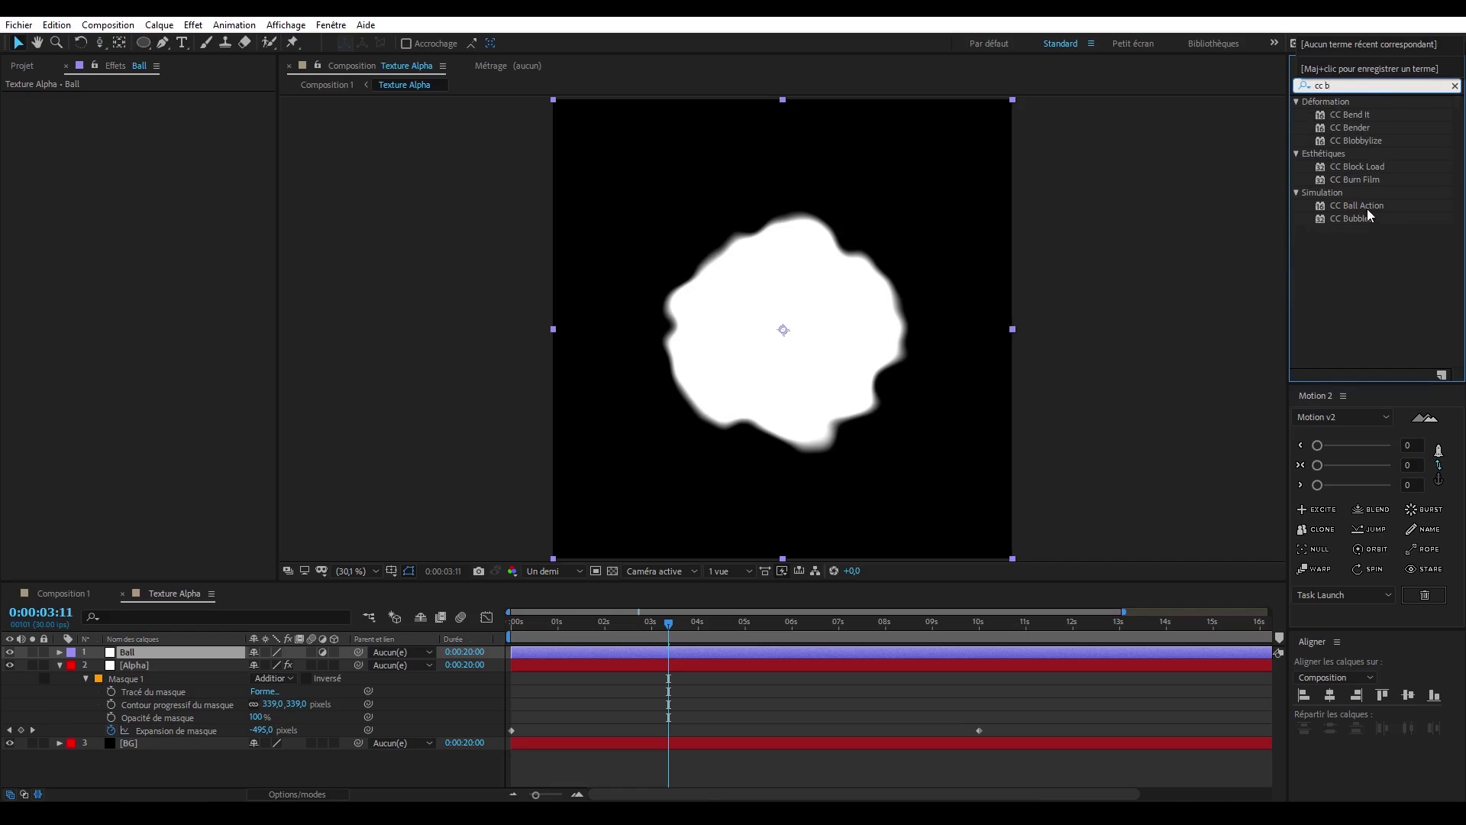
drag(1367, 211, 160, 651)
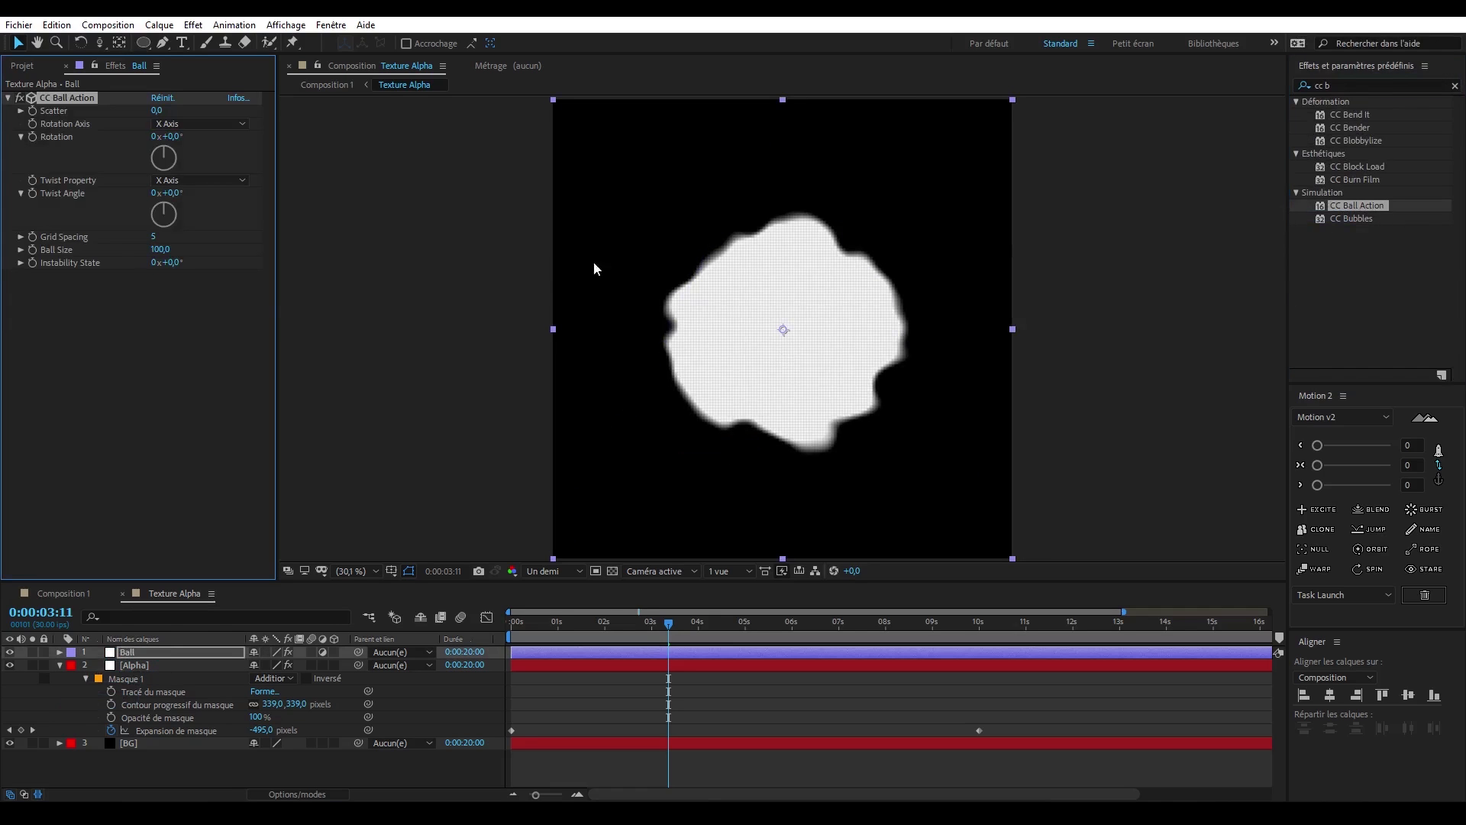
click(154, 319)
click(154, 237)
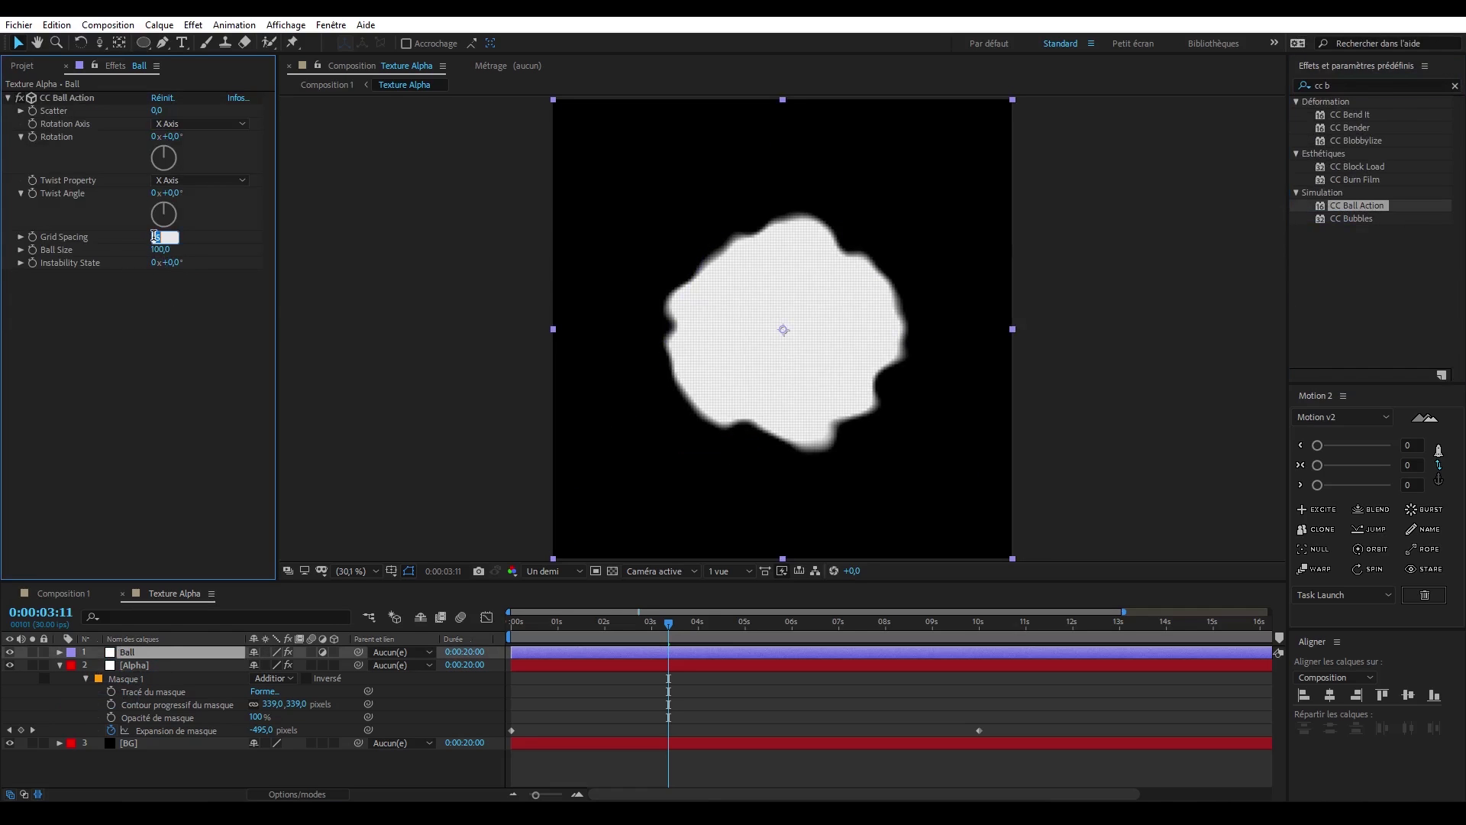
text(2)
key(Return)
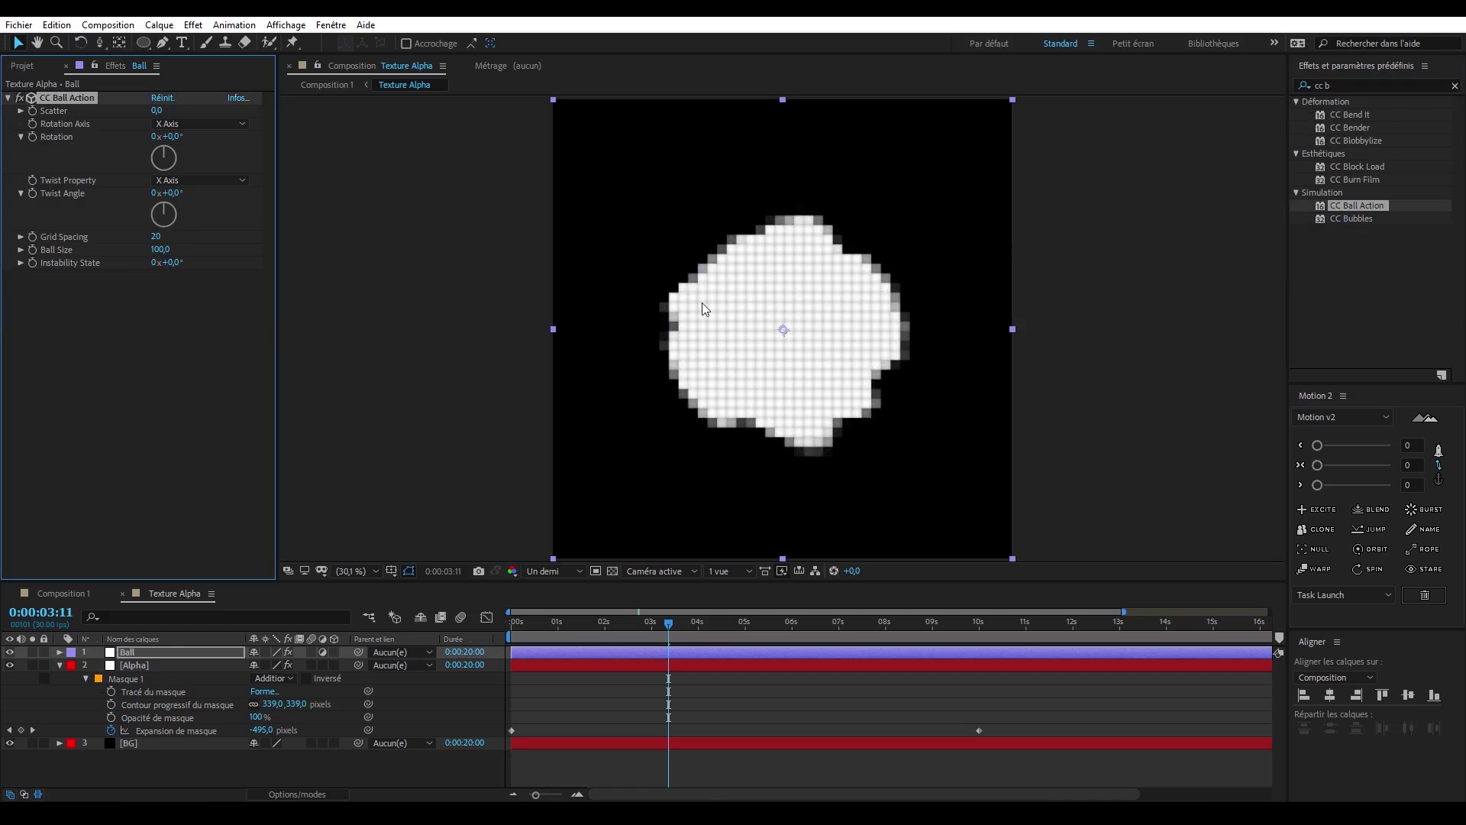
- Try several CC Ball Action Ball Size values on the Ball layer and settle on 400
click(161, 273)
drag(166, 253, 233, 275)
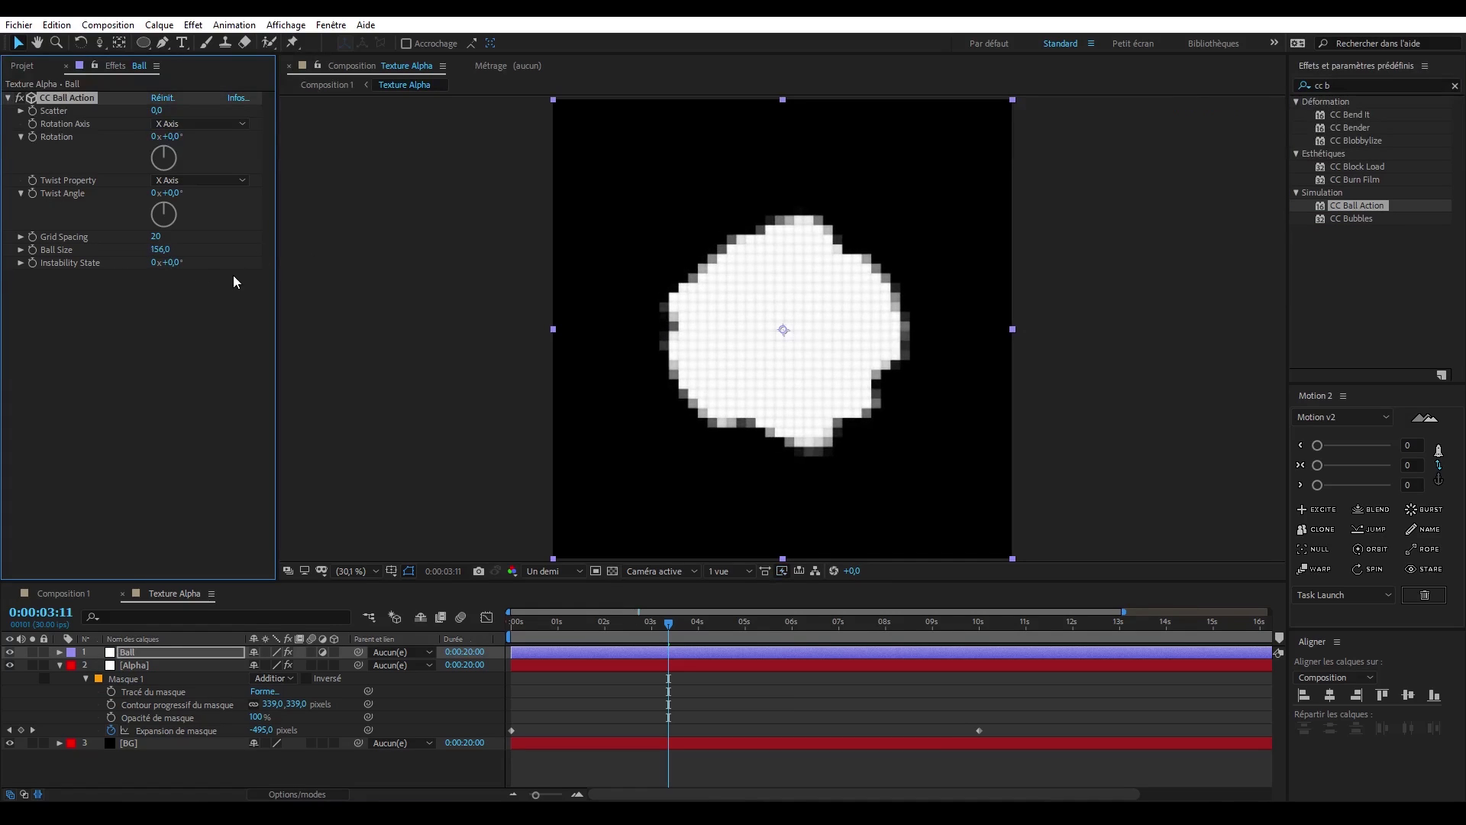
click(156, 250)
key(Return)
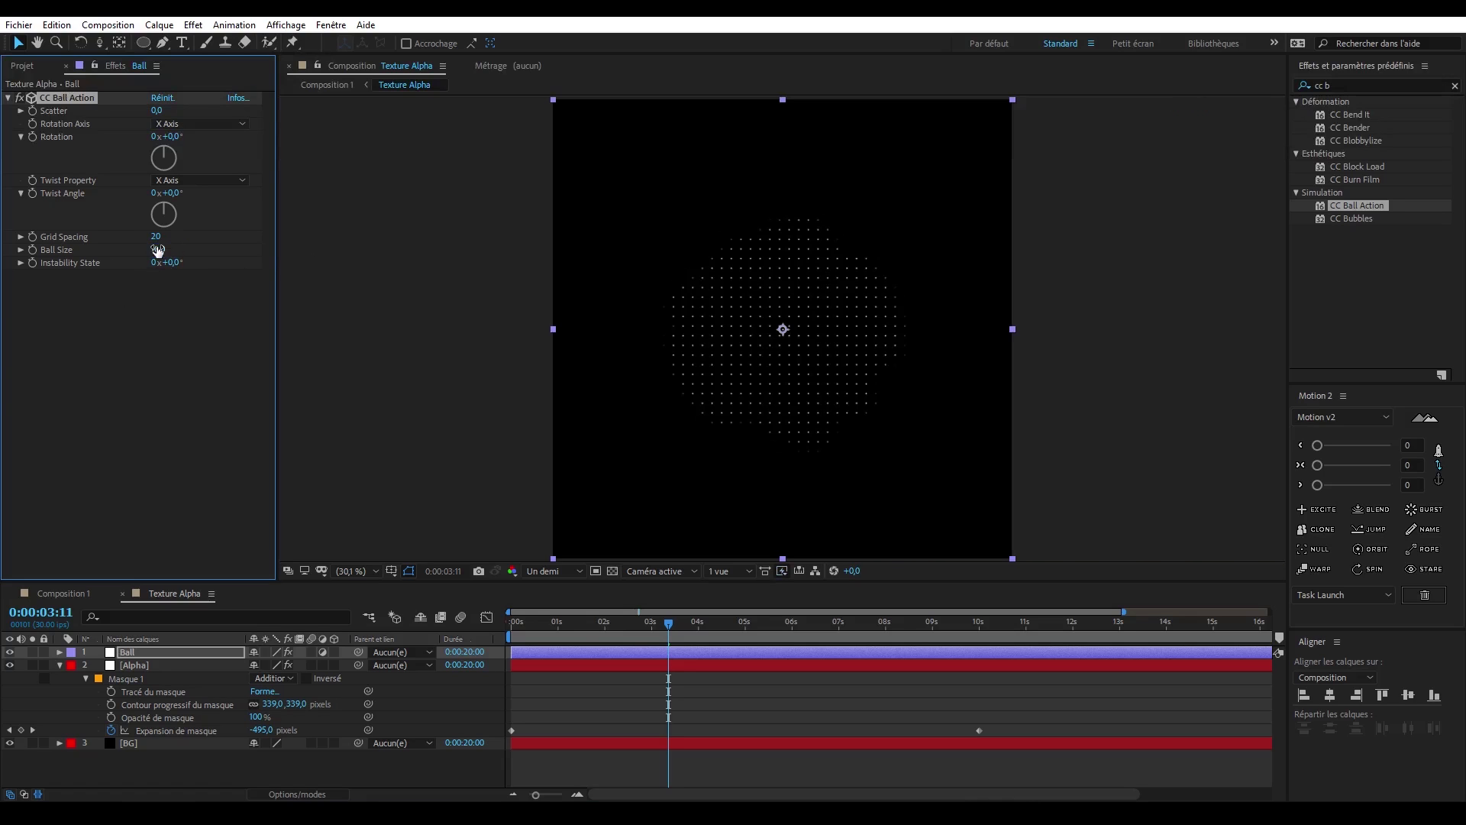
drag(158, 250, 299, 258)
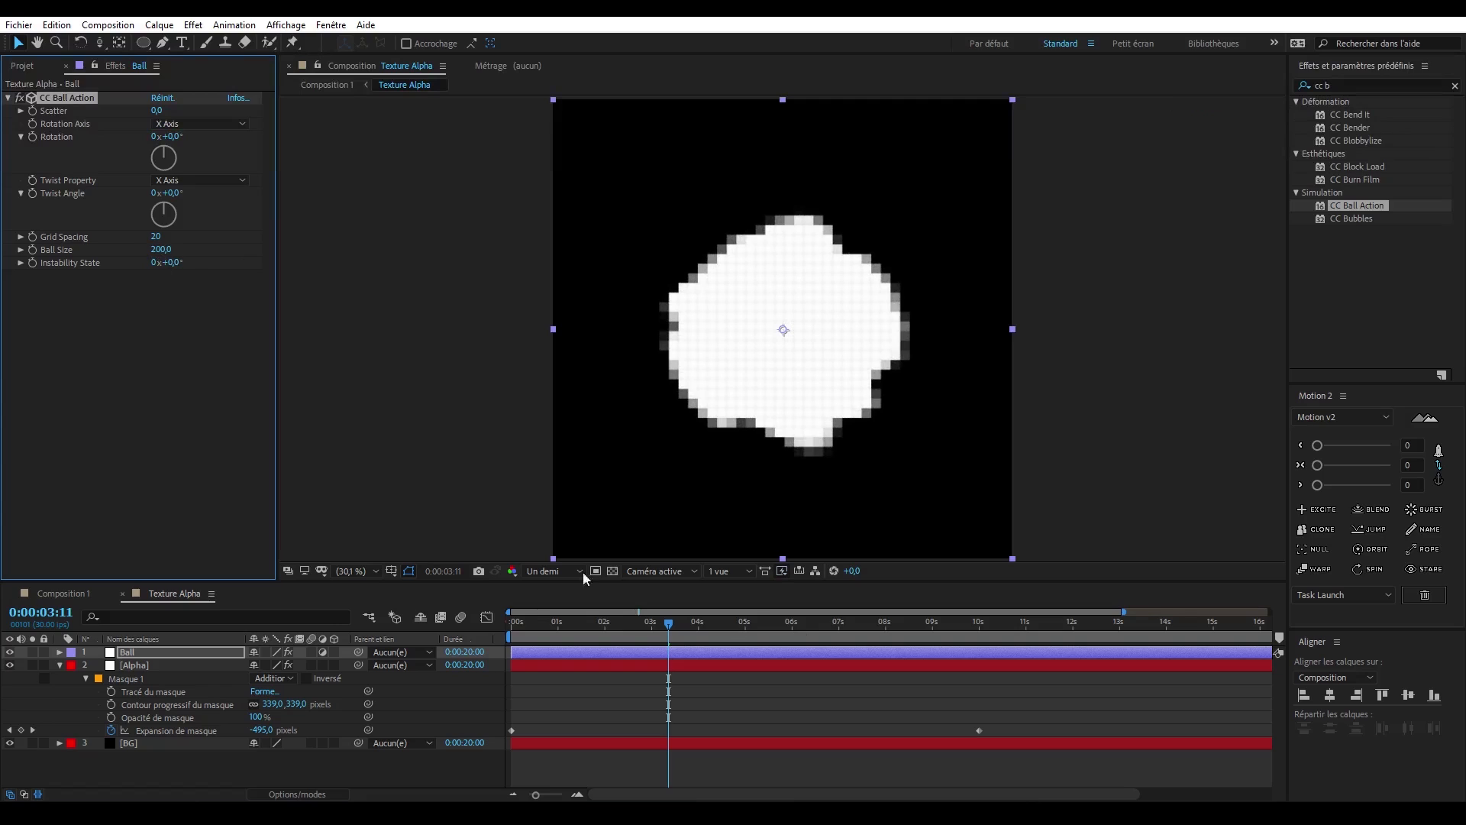
click(164, 247)
key(Return)
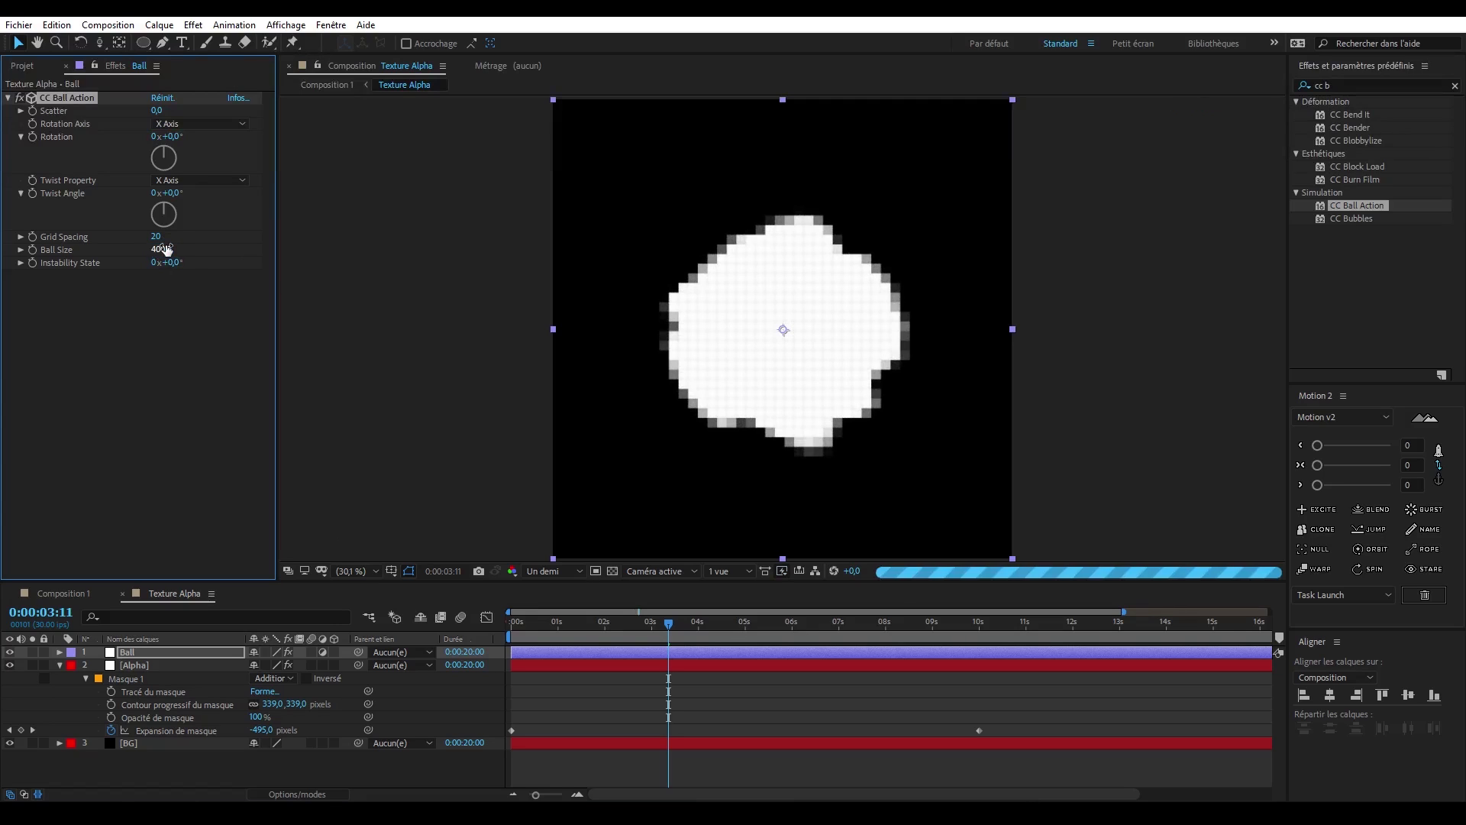
- Scrub through Texture Alpha and Composition 1 to check the pixelated reveal of the texture and the cube
drag(534, 622, 576, 622)
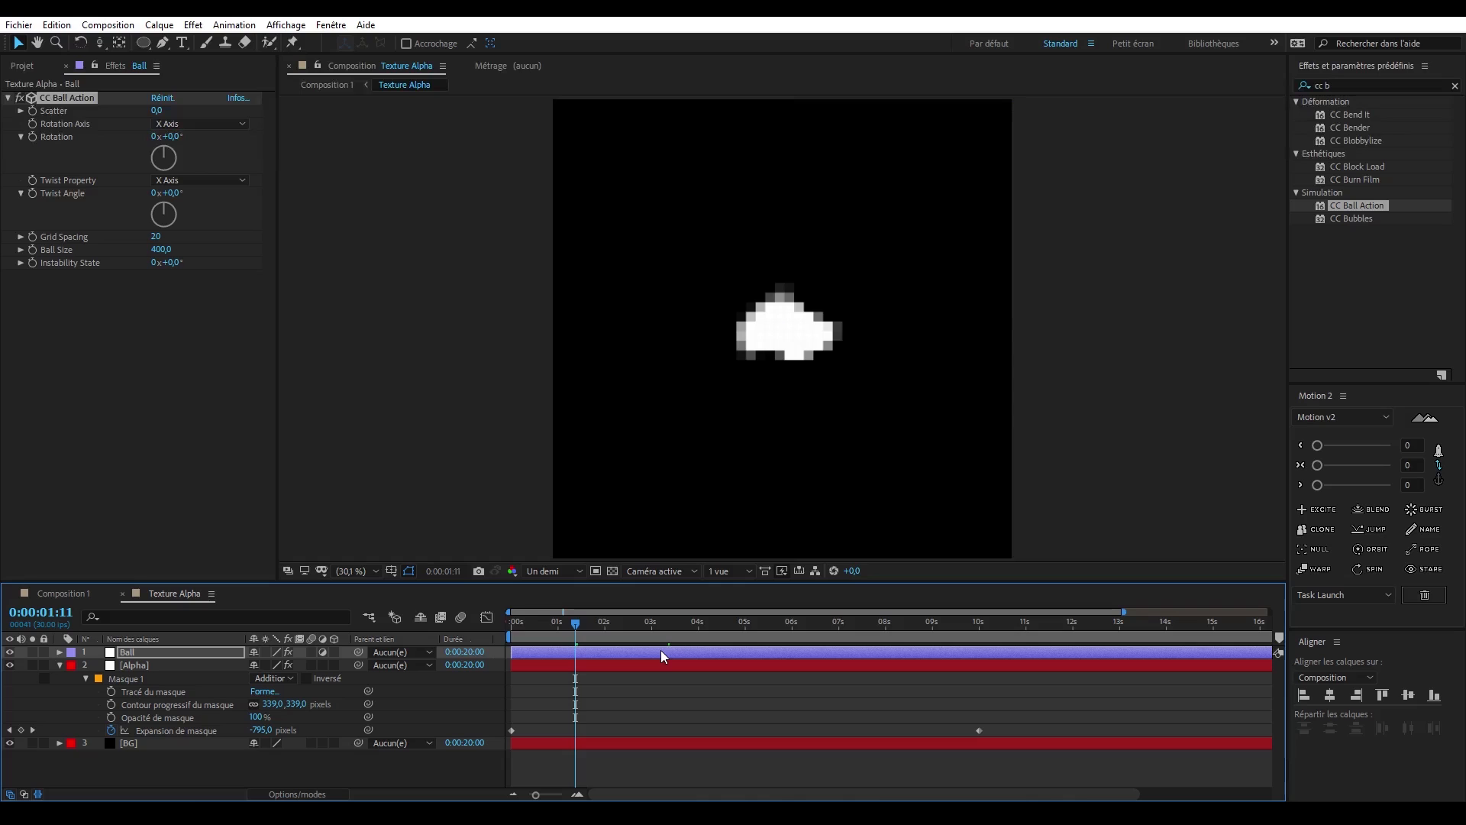
drag(586, 625, 759, 684)
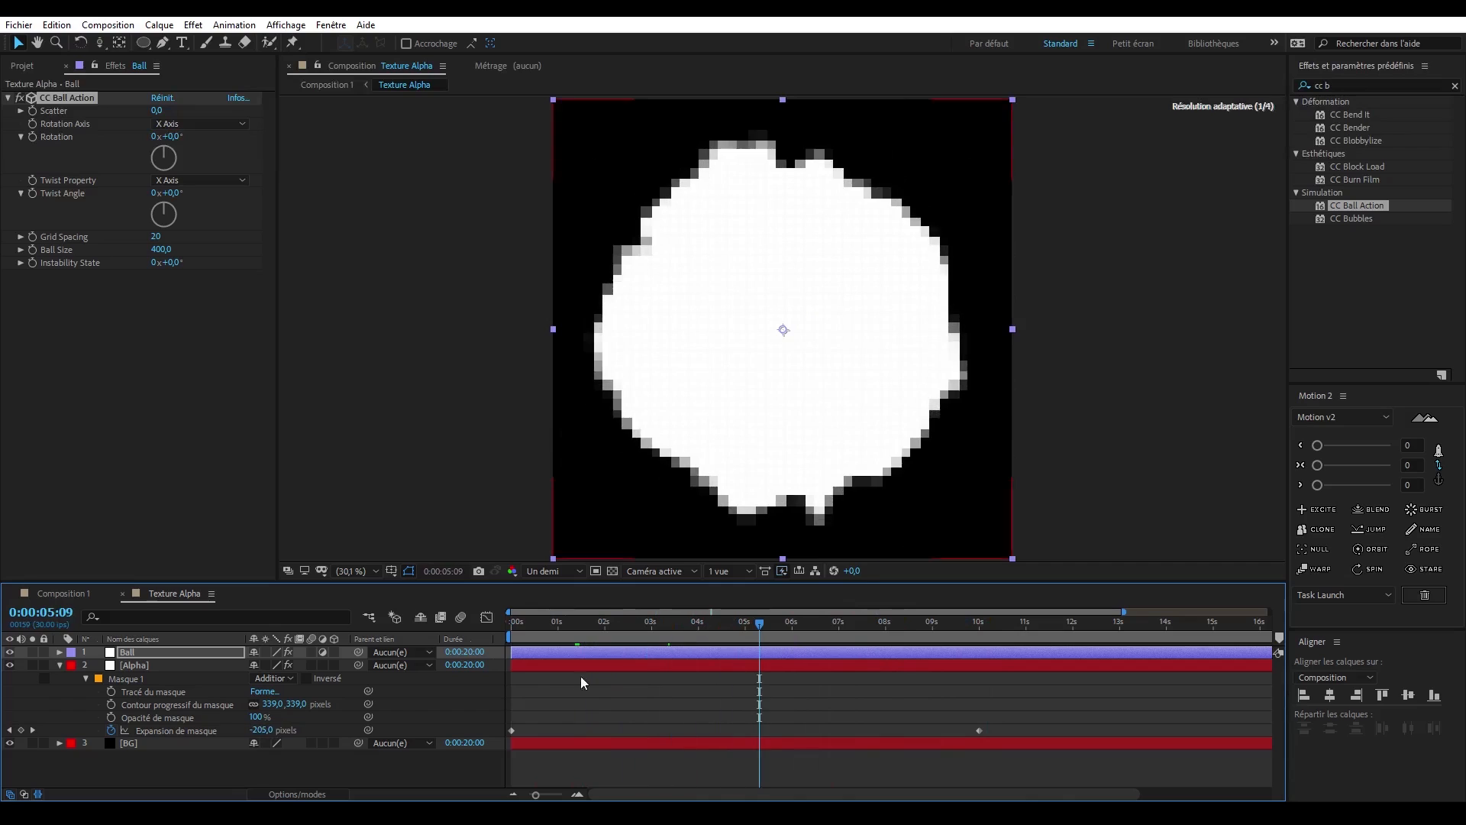
click(63, 594)
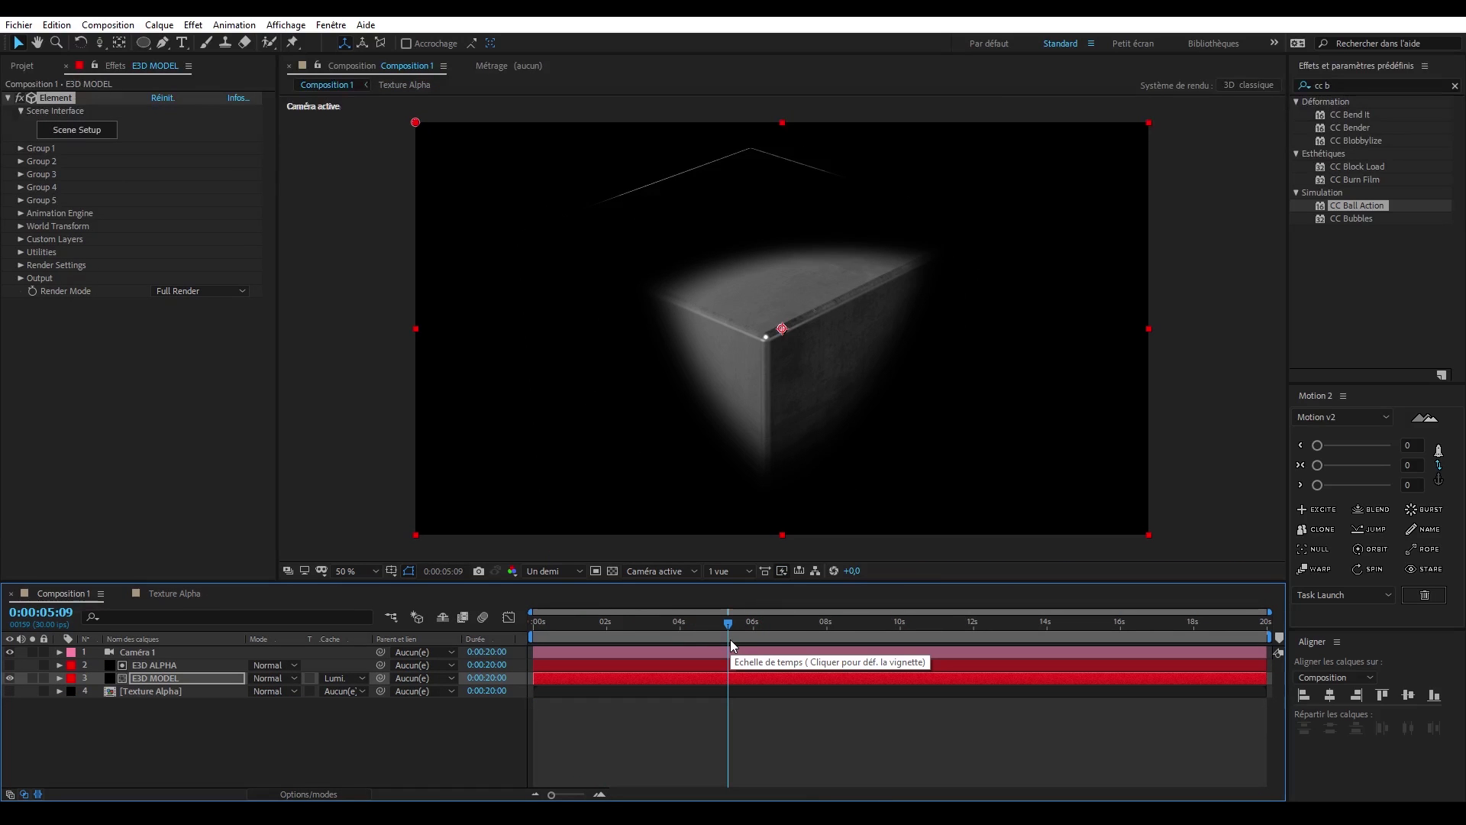
click(666, 627)
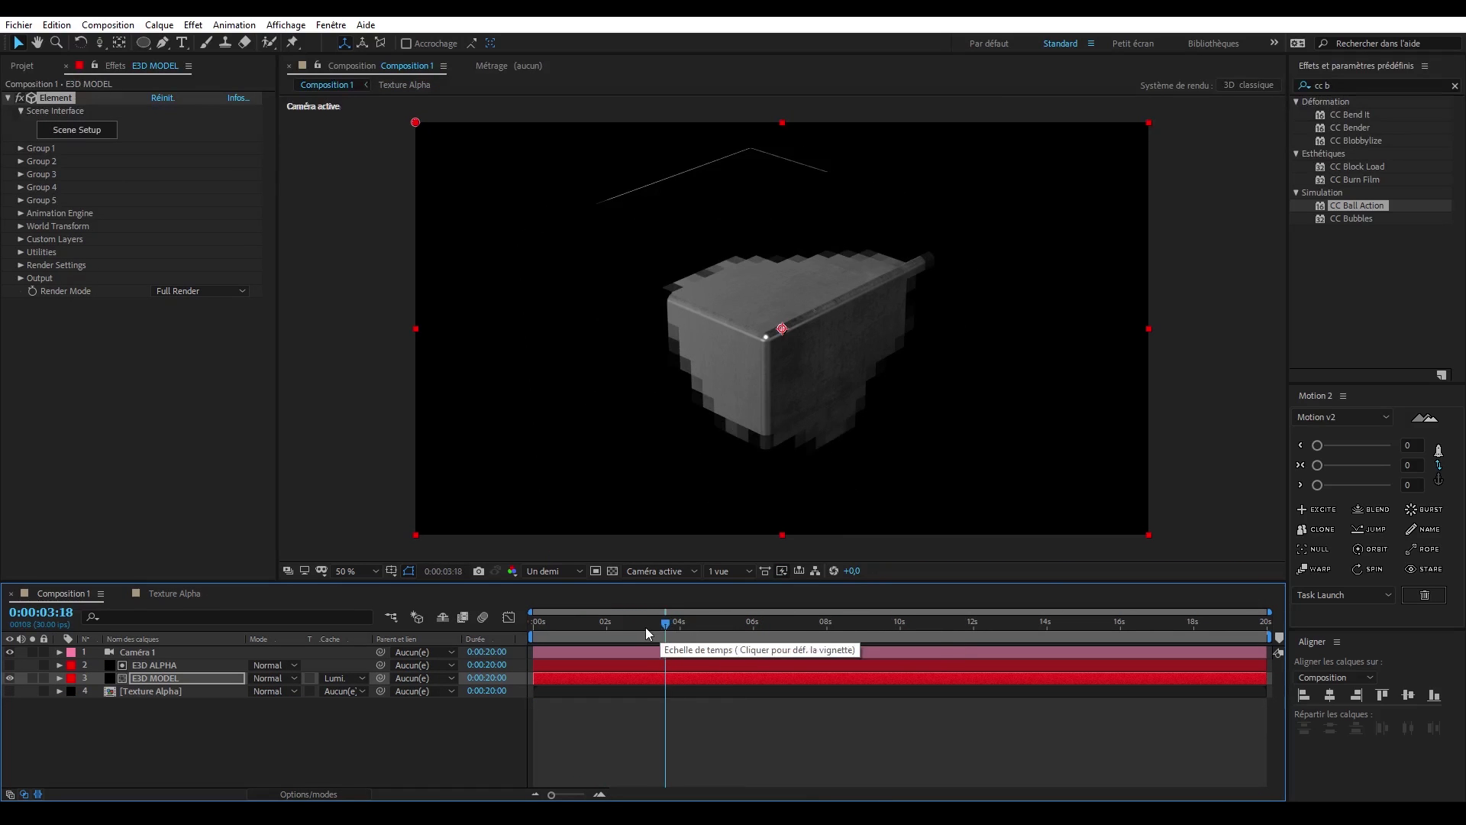
click(640, 629)
click(612, 629)
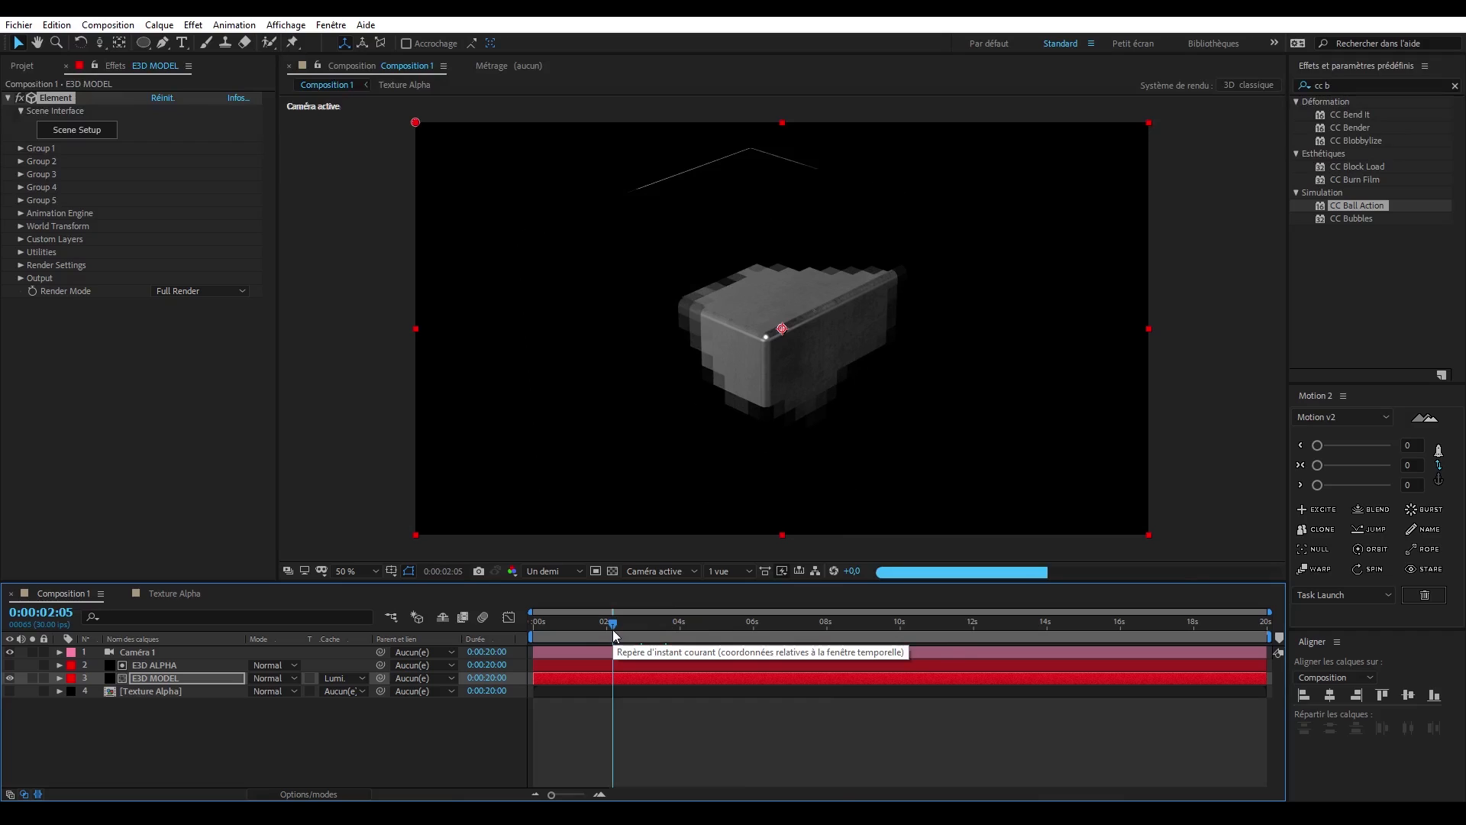
click(643, 630)
- Rename Composition 1 as MAIN in the project
click(139, 336)
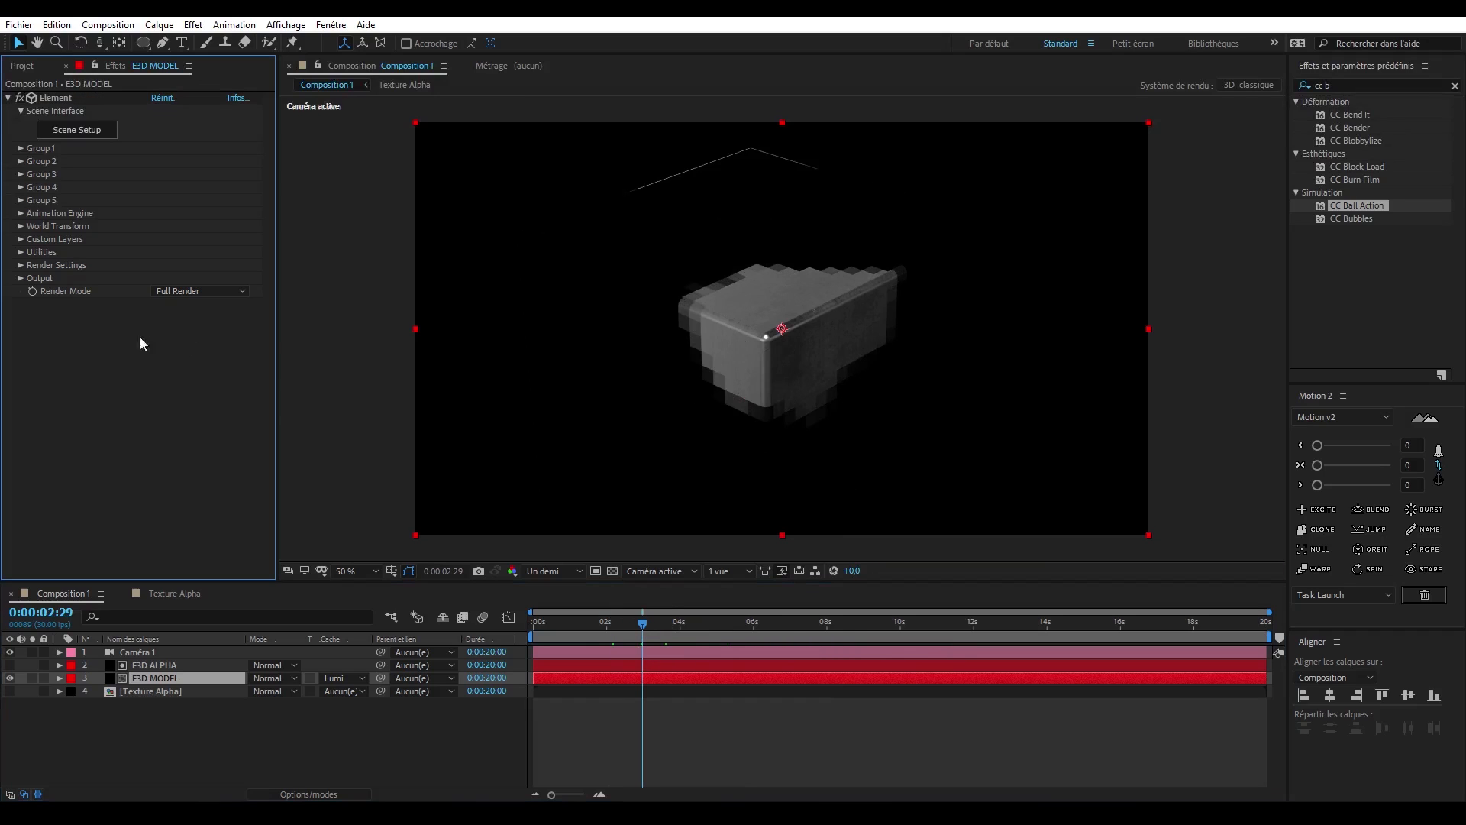
click(22, 66)
click(71, 345)
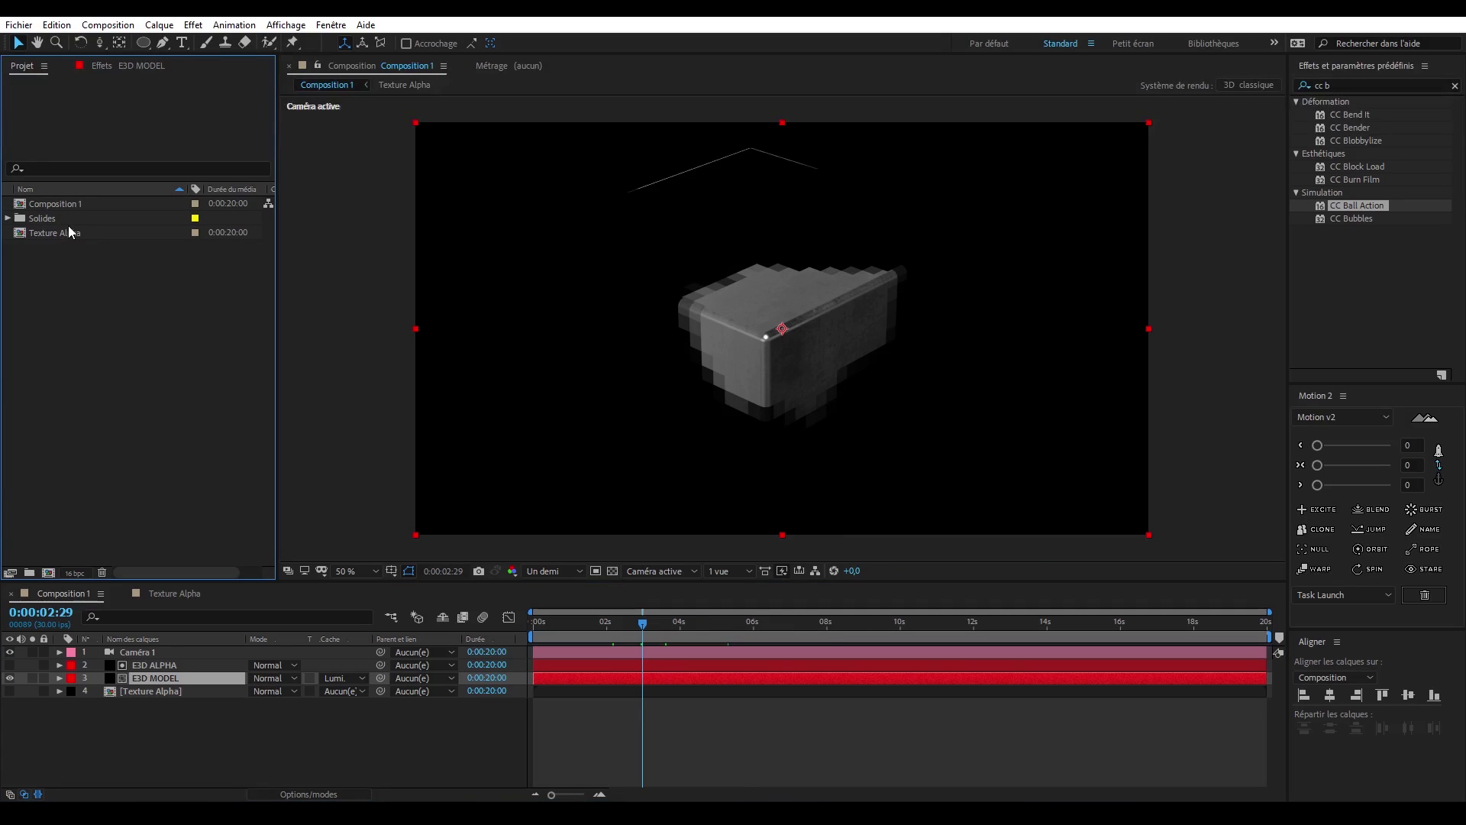
click(70, 205)
key(Return)
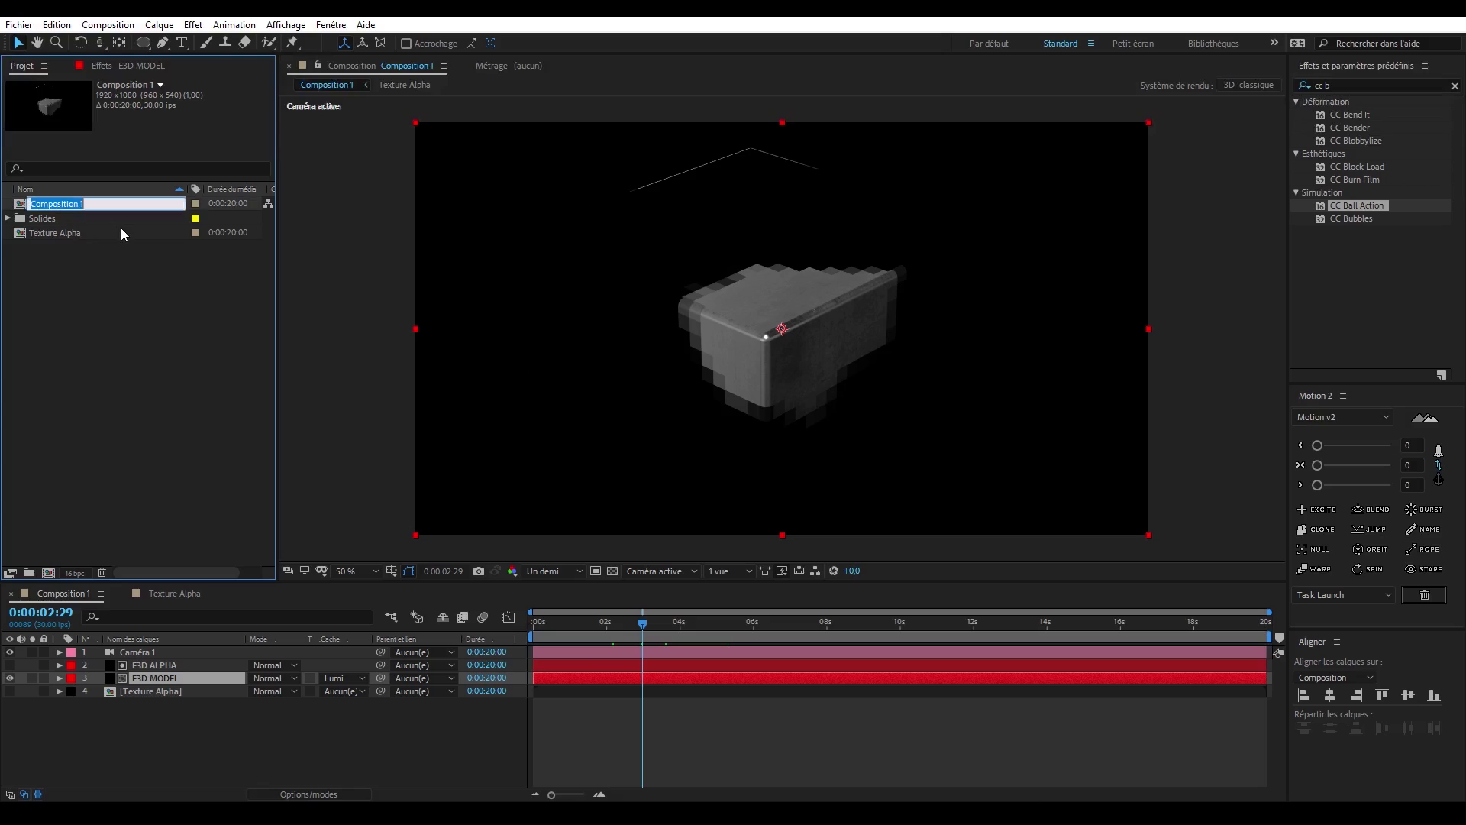
text(MAIN)
key(Return)
- Duplicate the Texture Alpha composition in the project and name the copy Texture Edge
click(112, 230)
key(ctrl+d)
key(Return)
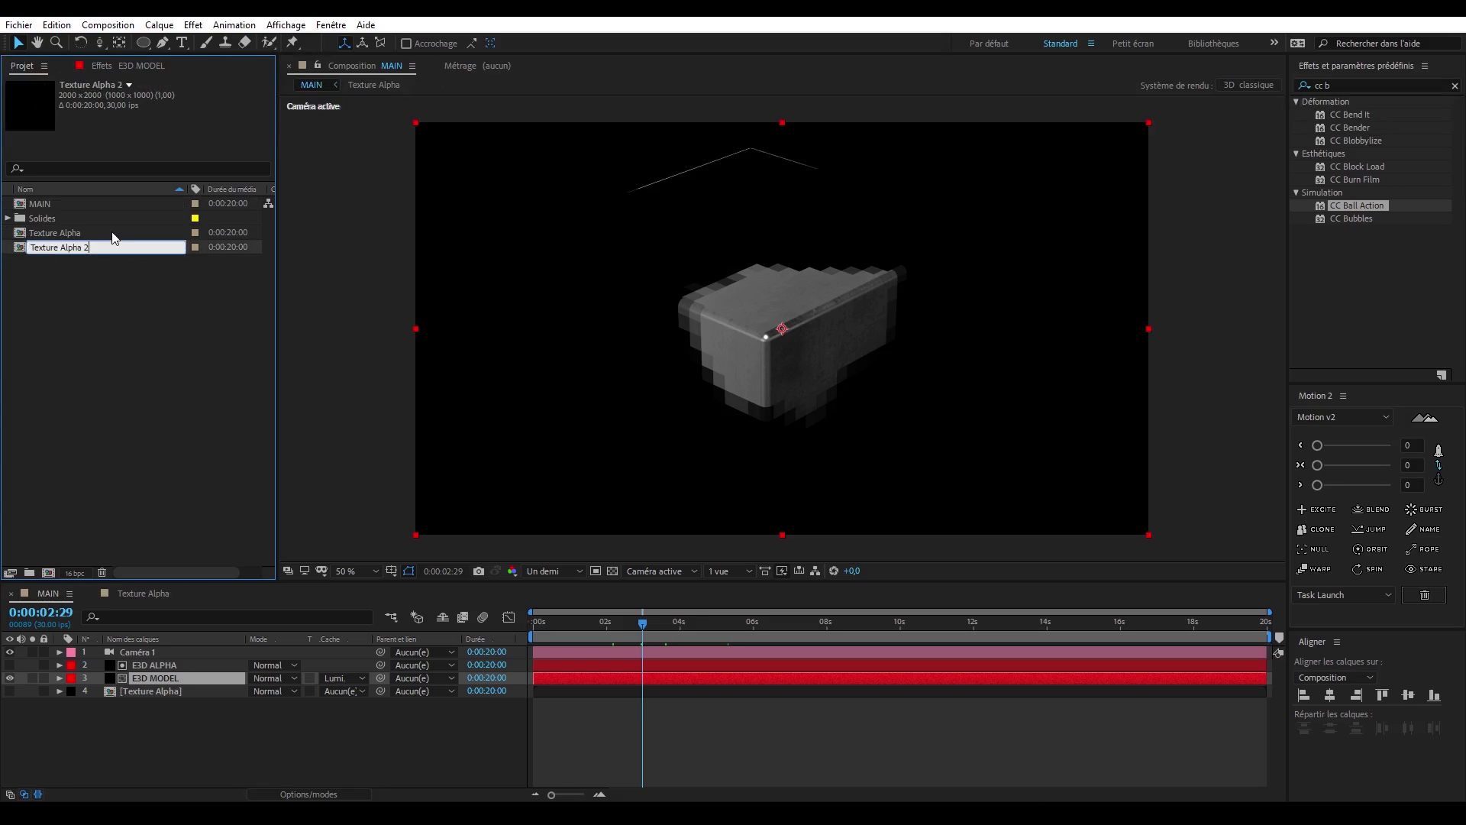
key(BackSpace)
text(Edge)
key(Return)
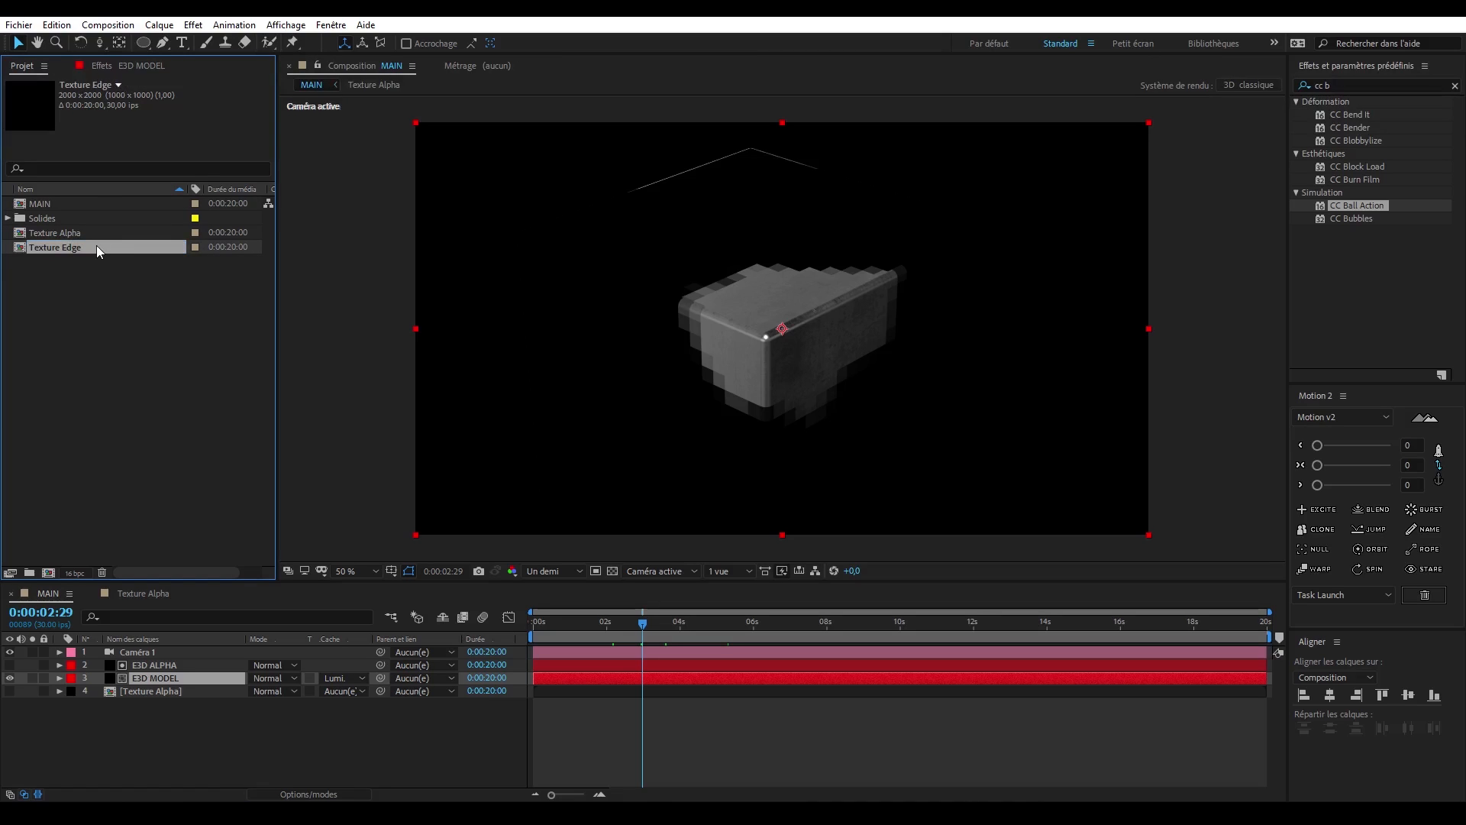
- Open Texture Edge, delete all its layers, and place the Texture Alpha composition inside it
double_click(96, 245)
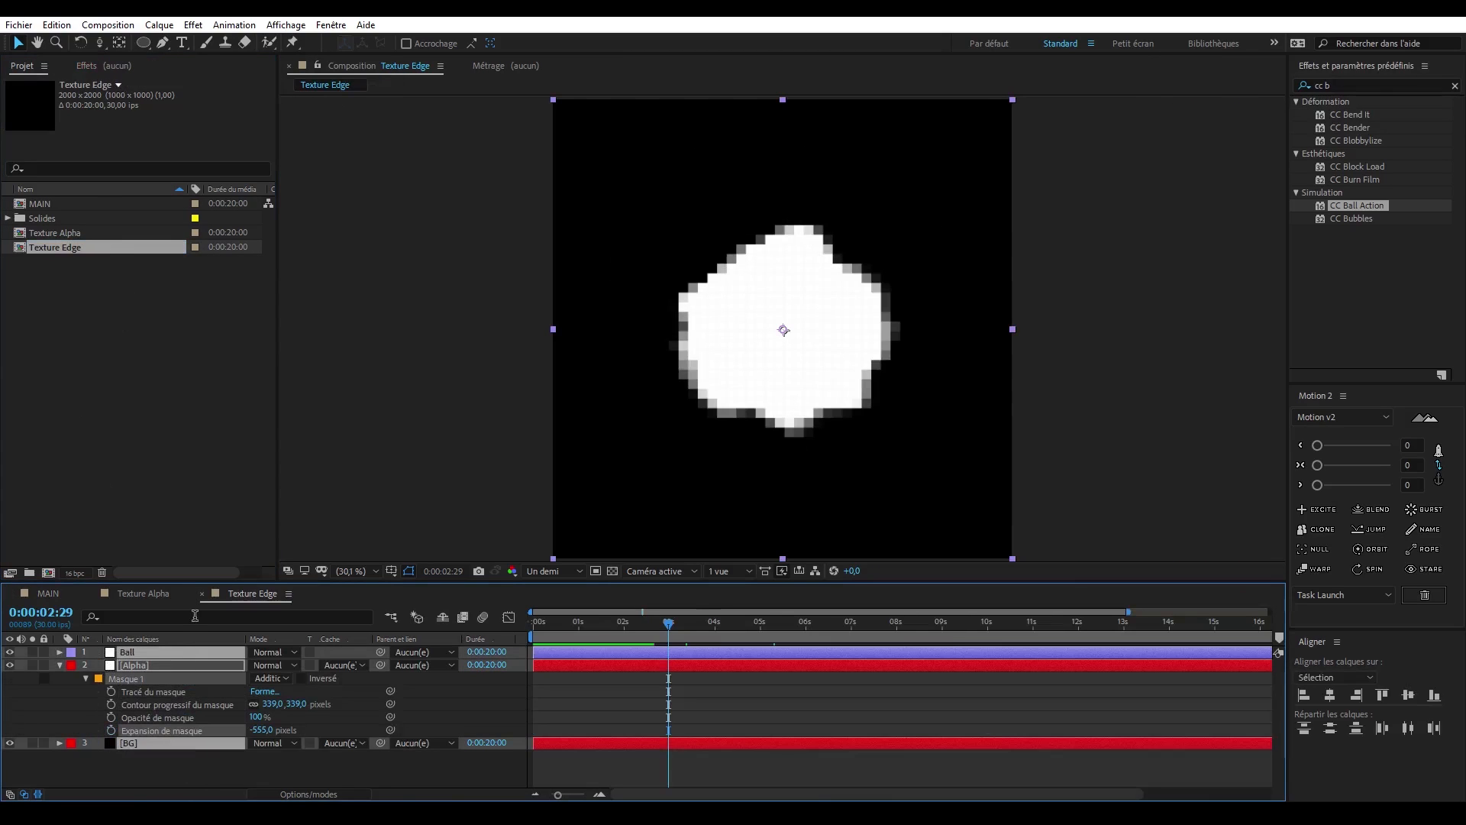
key(ctrl+a)
key(Delete)
drag(84, 233, 177, 690)
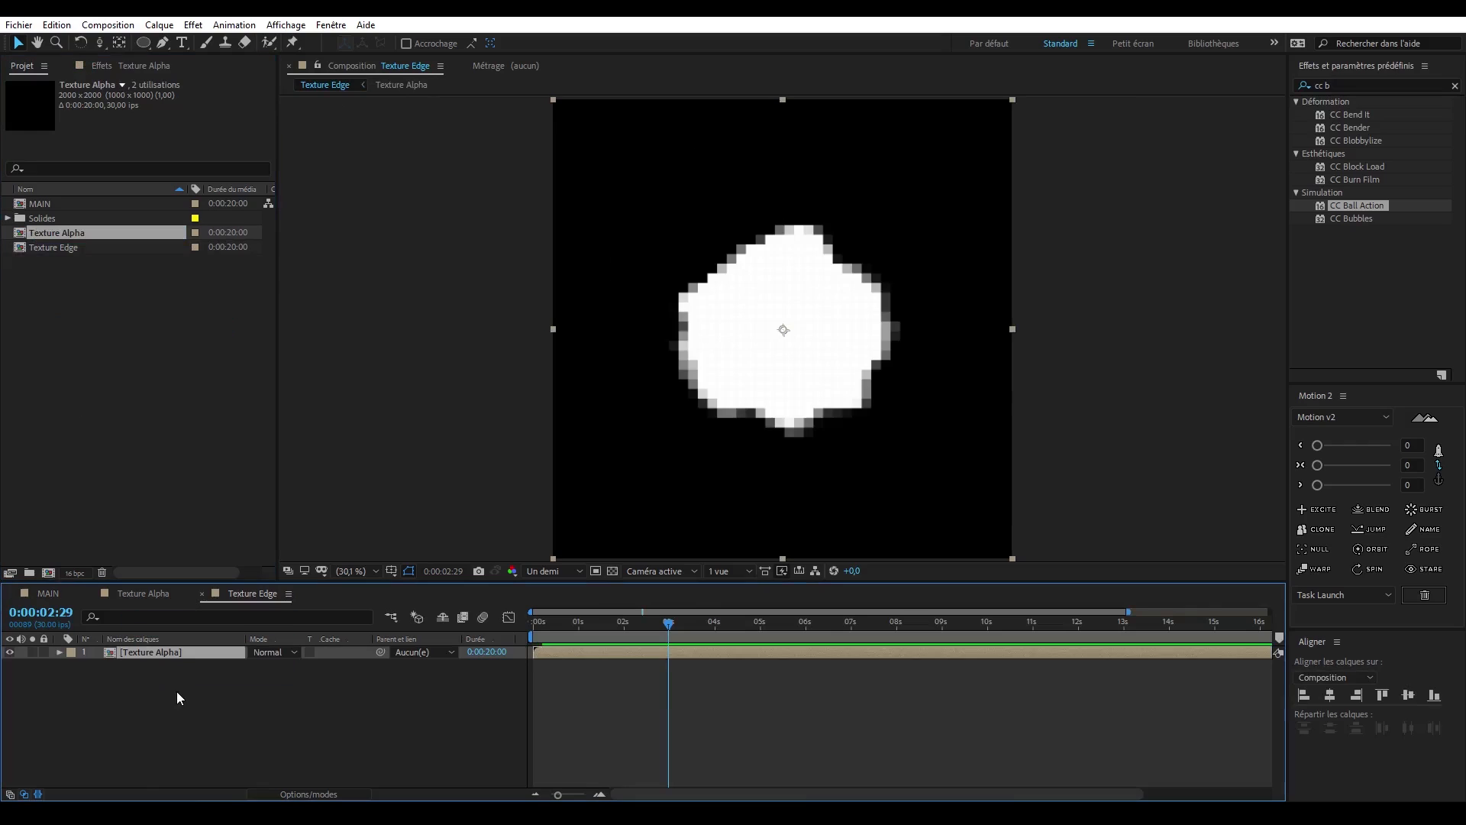
- Duplicate the Texture Alpha layer and give the lower copy an inverted luma track matte from the upper one
key(ctrl+d)
click(182, 666)
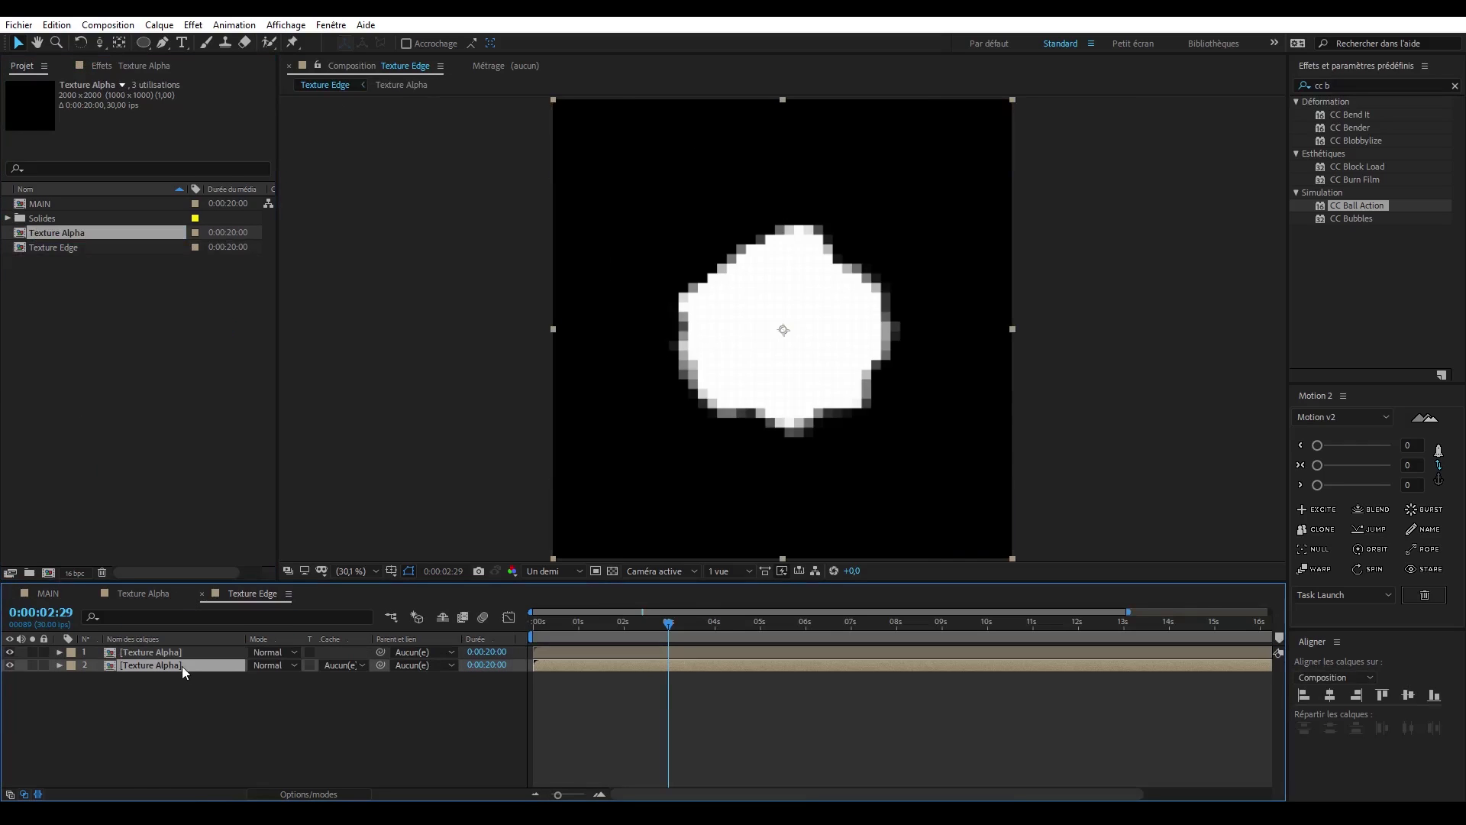
click(350, 666)
click(428, 754)
- Shift the upper Texture Alpha matte layer in time within Texture Edge, check the edge, and open the Texture Alpha composition
click(565, 651)
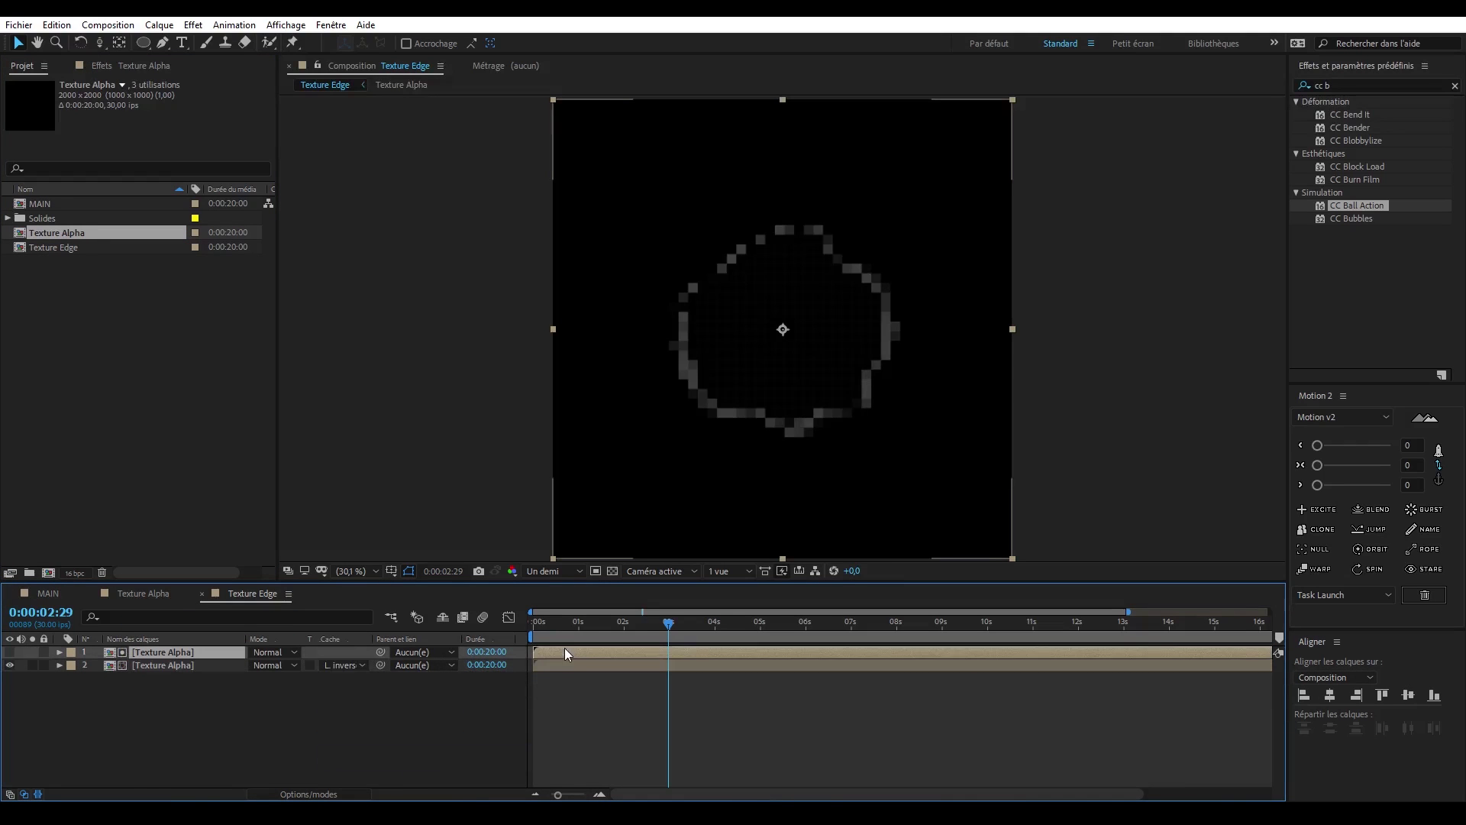
drag(565, 651, 643, 655)
click(549, 626)
click(638, 704)
click(145, 594)
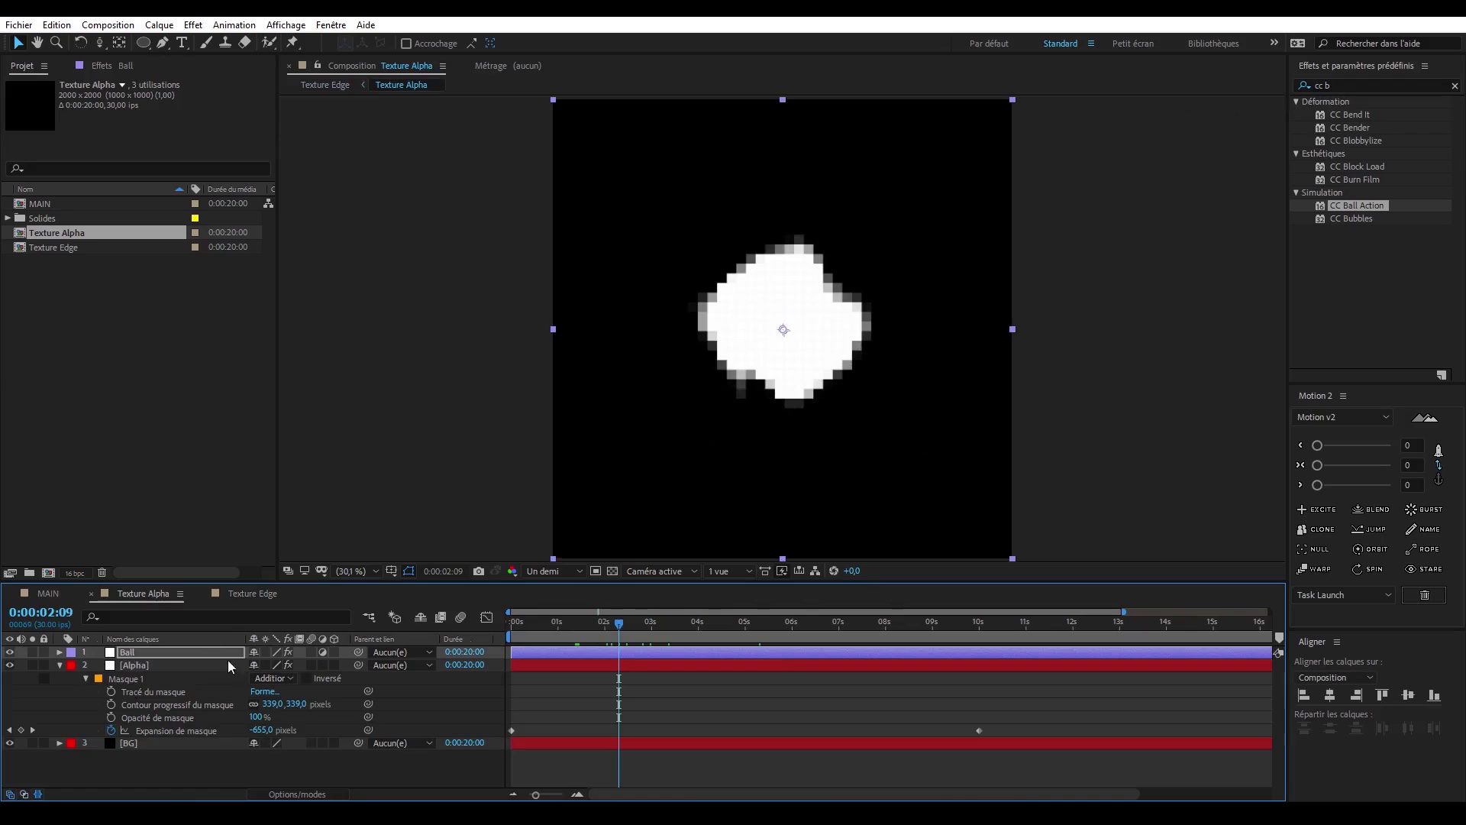
- Set the Echelle of the Contours bruts effect on the Alpha layer to 200
click(156, 664)
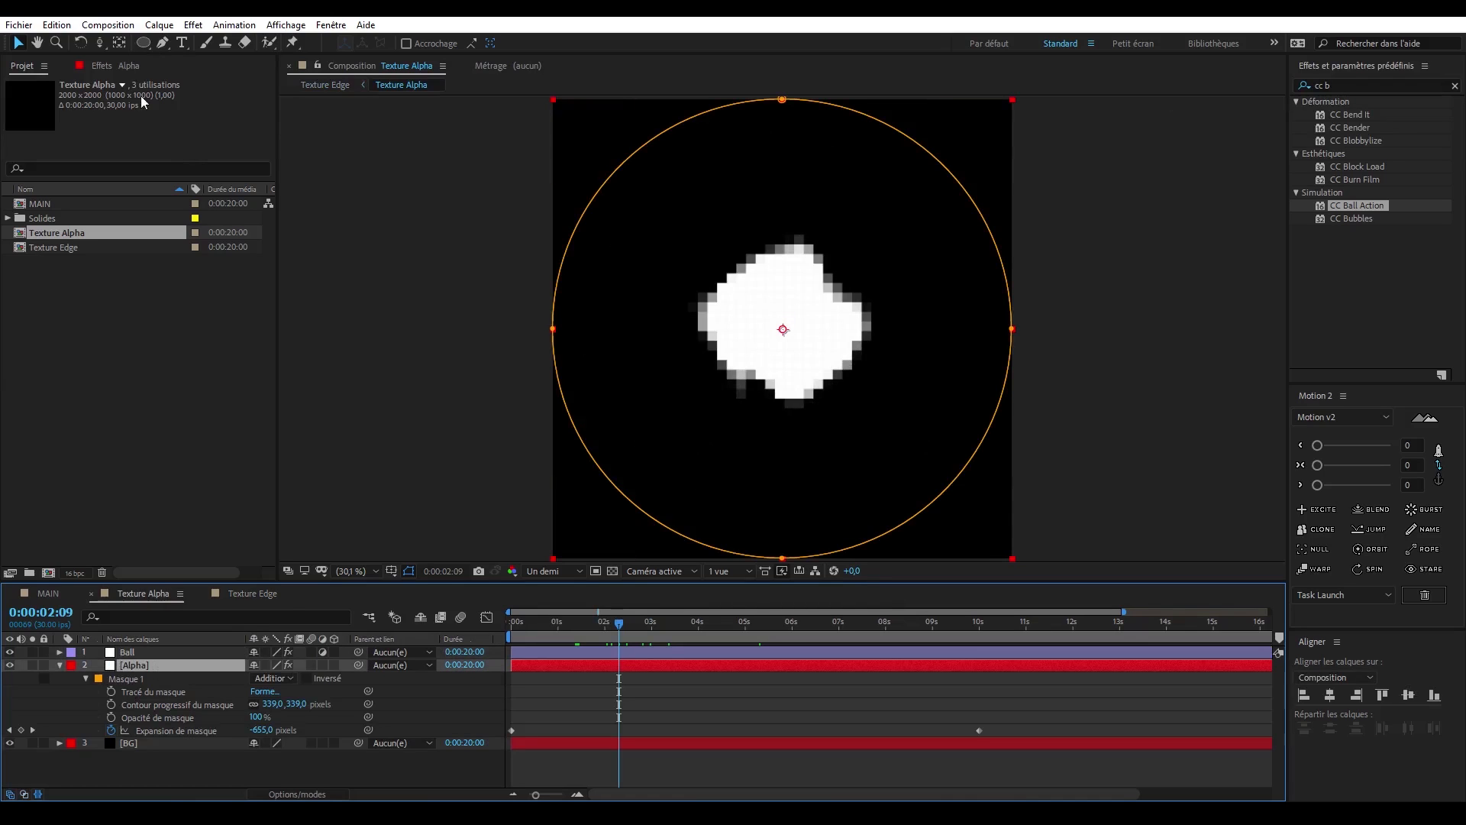
key(F3)
click(159, 179)
text(200)
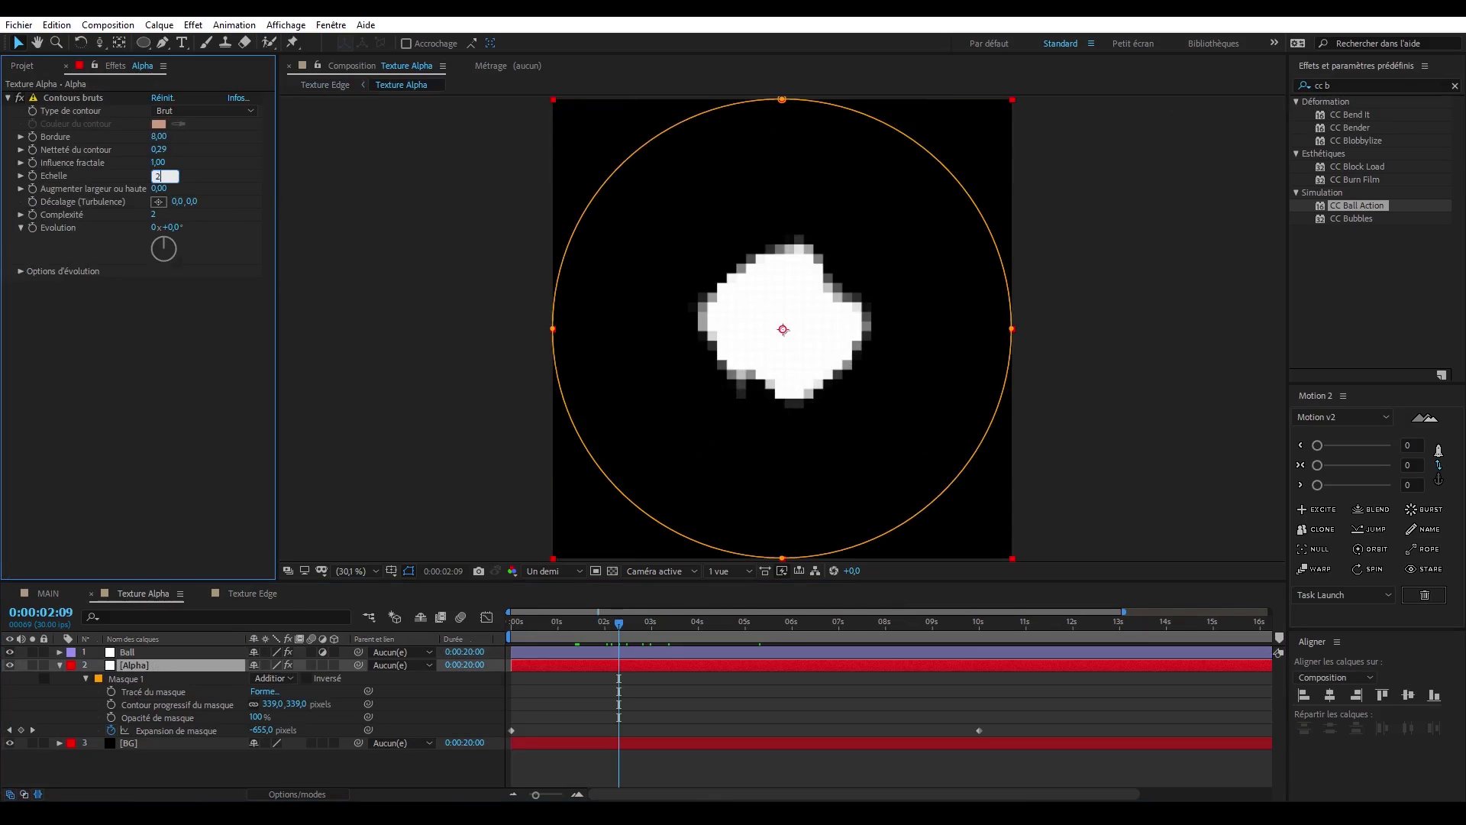
key(Return)
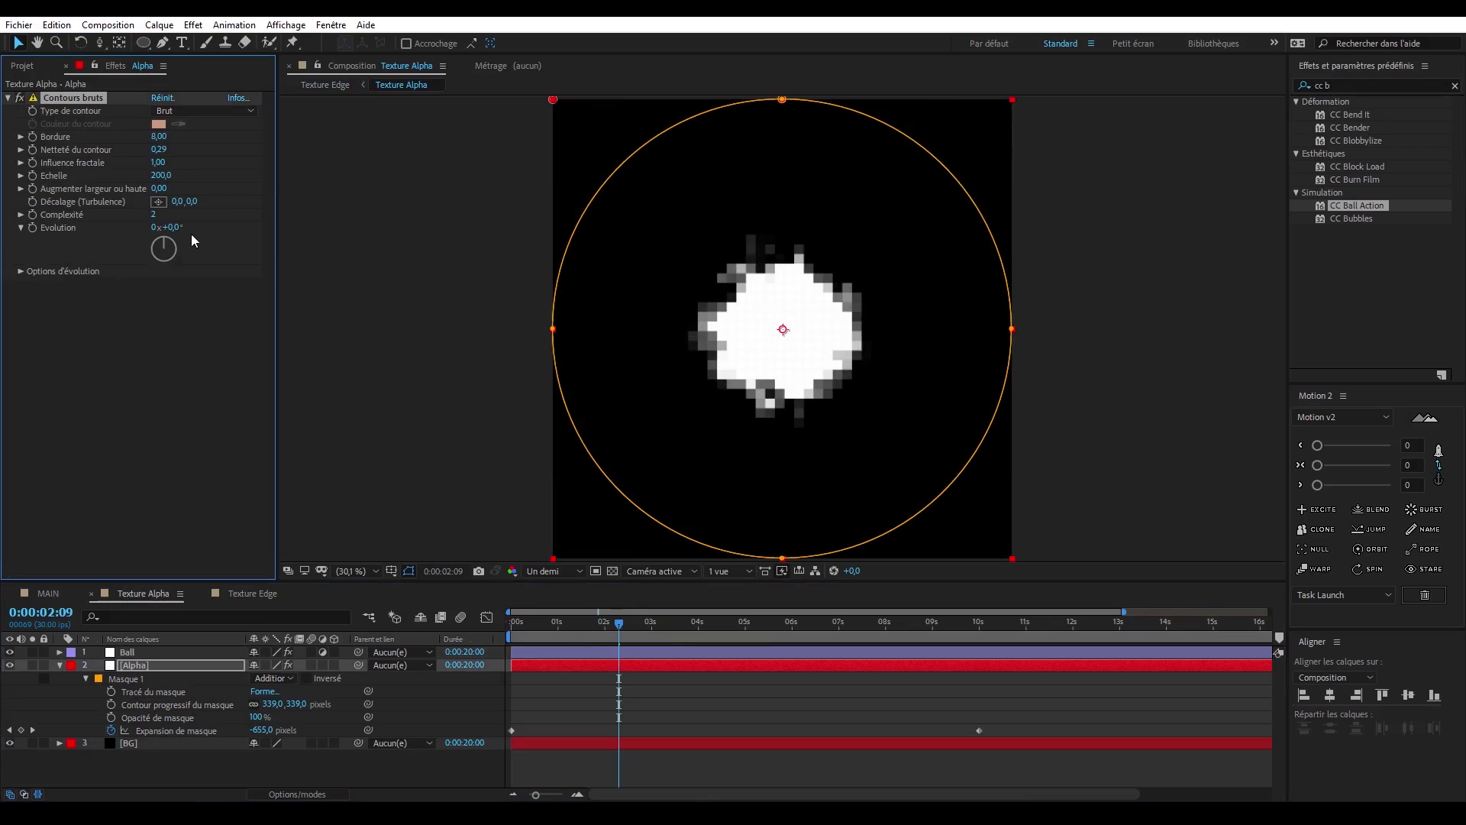
- Set the Alpha layer's mask feather to 200 pixels and view the Texture Edge composition
click(274, 704)
text(200)
key(Return)
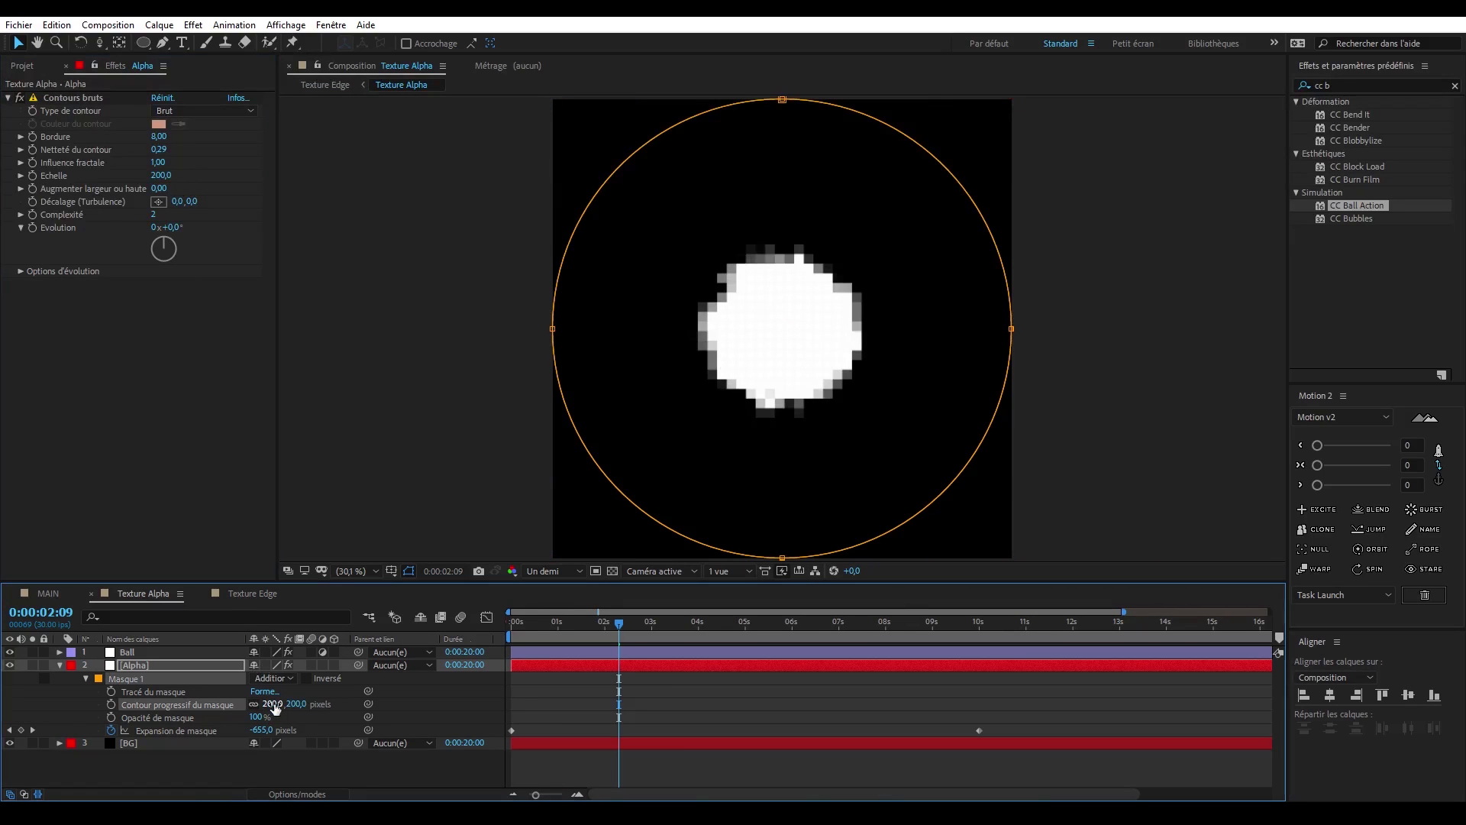
click(252, 593)
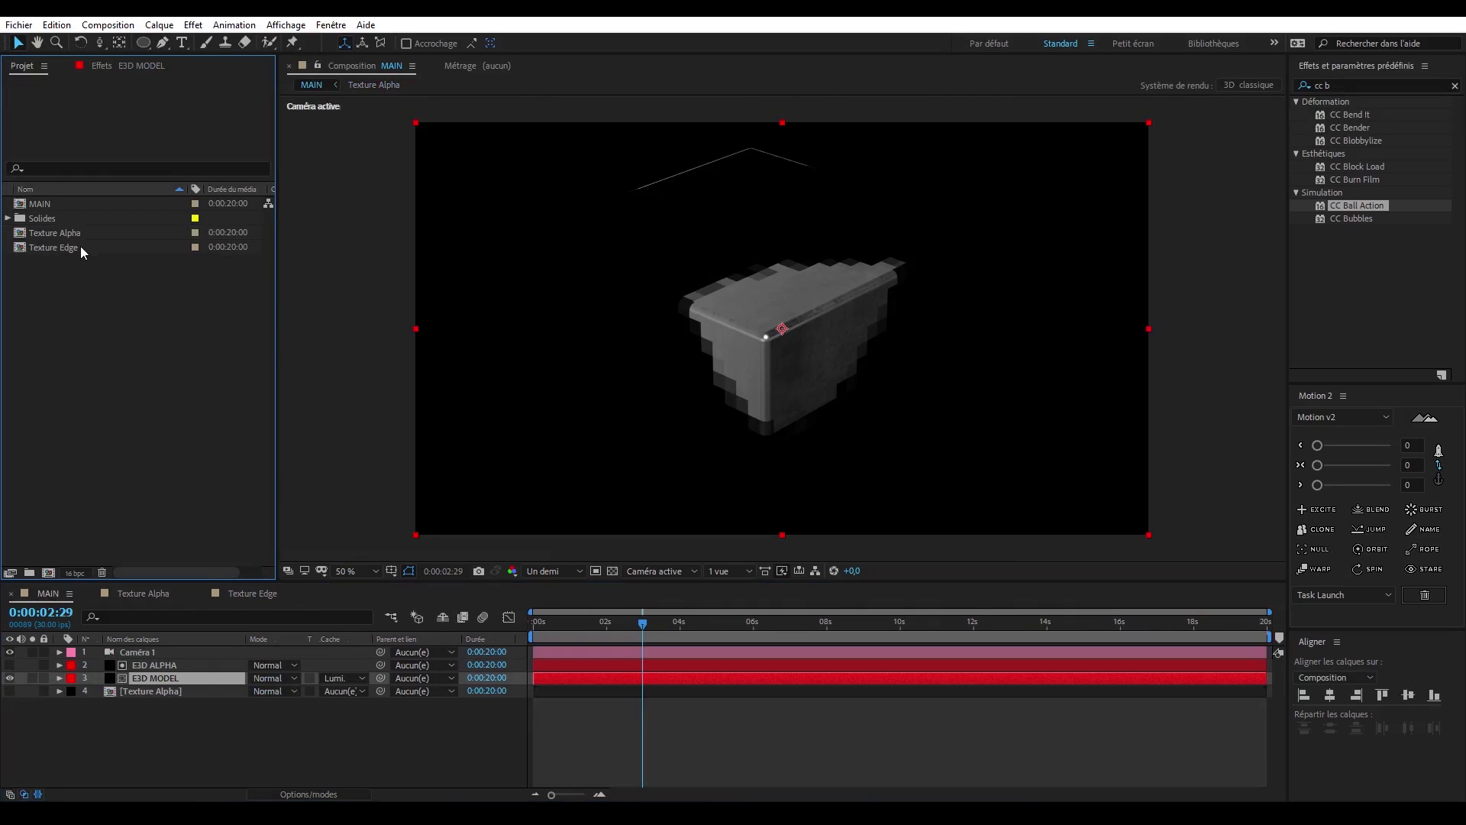
- Place the Texture Edge composition as the lowest layer in MAIN, give it the Noir label, and hide it
drag(80, 246, 165, 707)
click(71, 704)
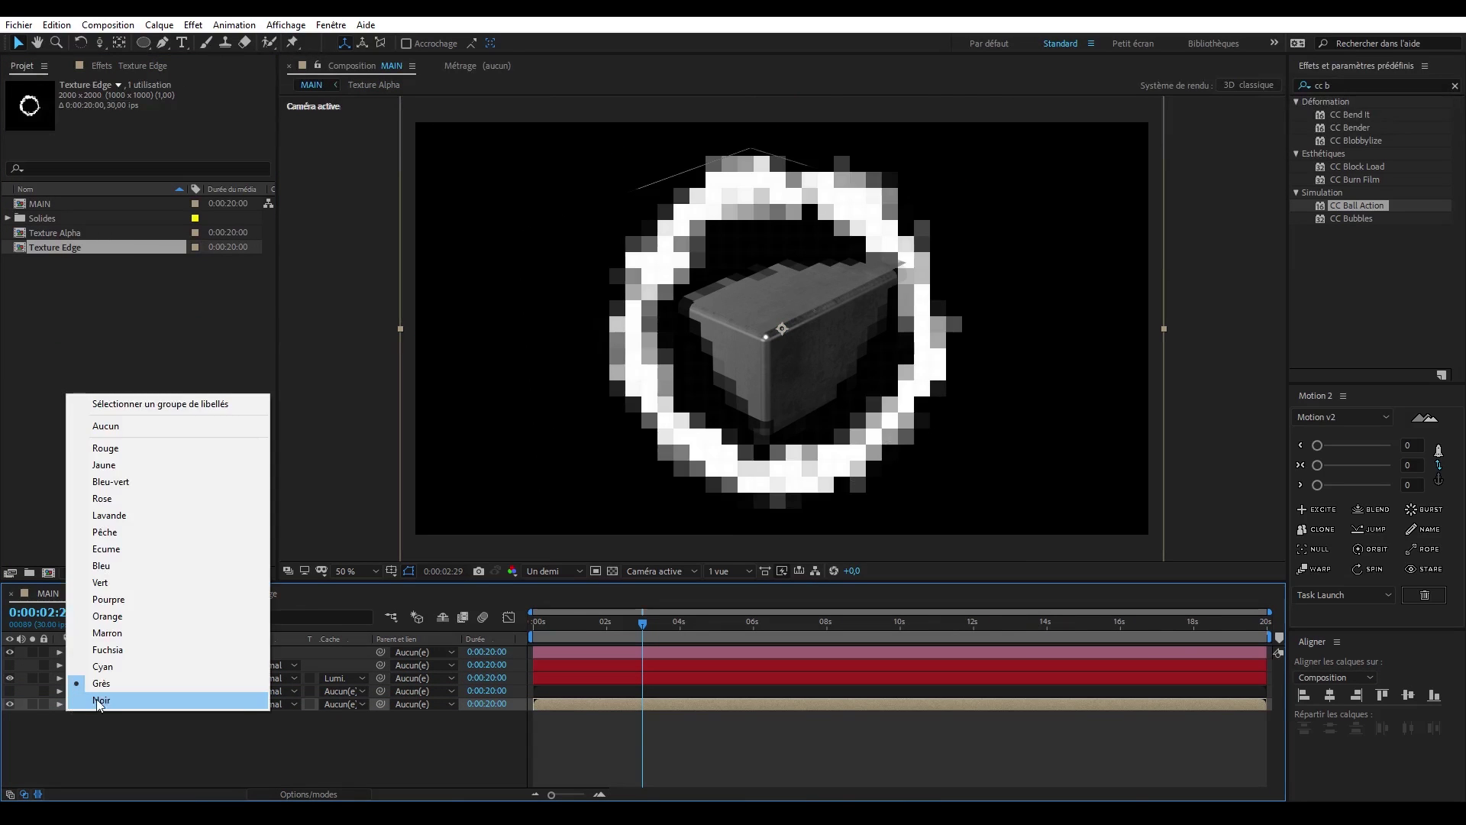
click(99, 699)
click(10, 704)
click(160, 692)
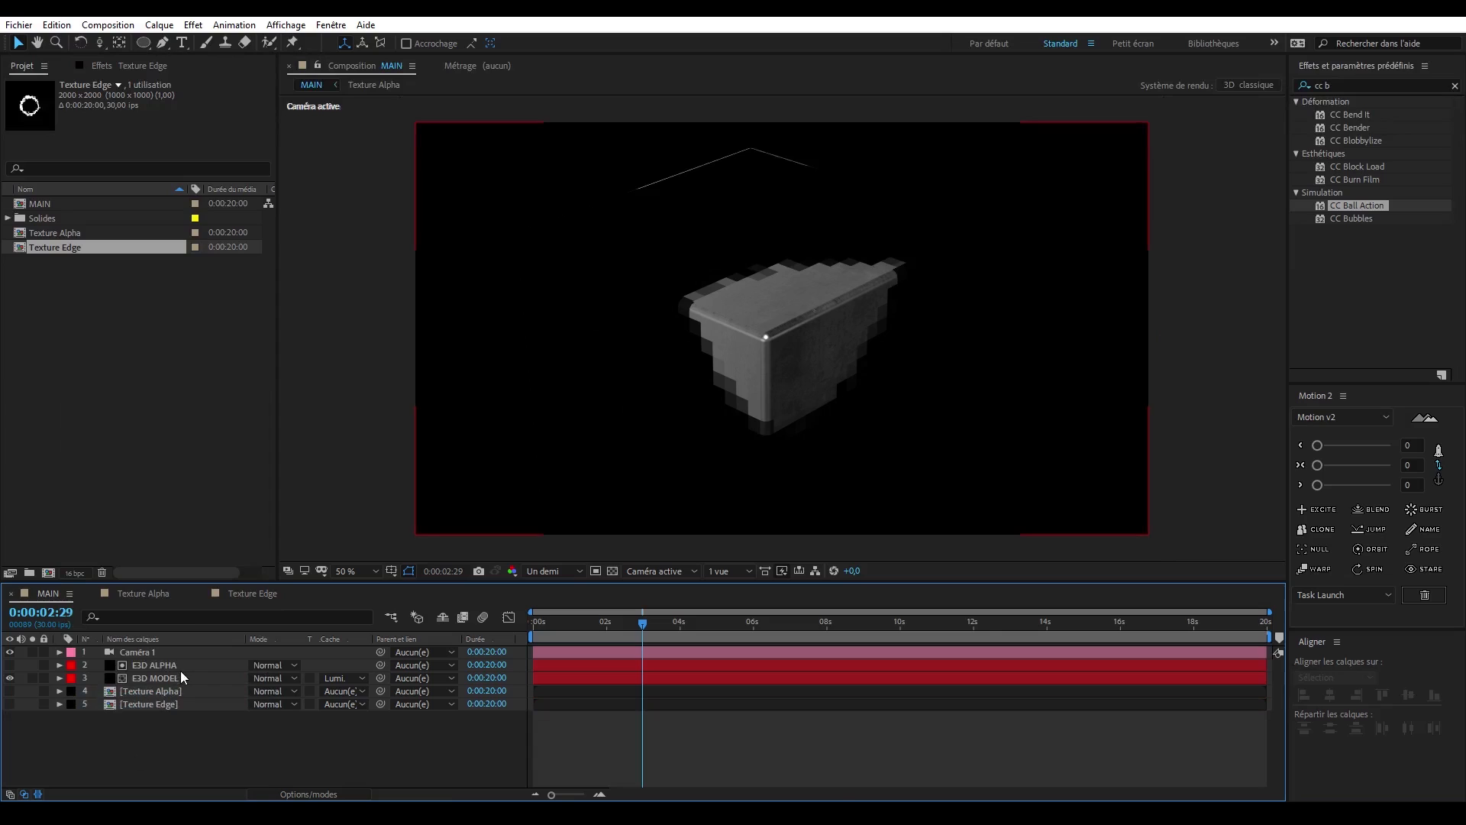
- Duplicate the E3D ALPHA layer in MAIN and rename the copy E3D EDGE
click(190, 666)
click(187, 678)
click(189, 666)
key(ctrl+d)
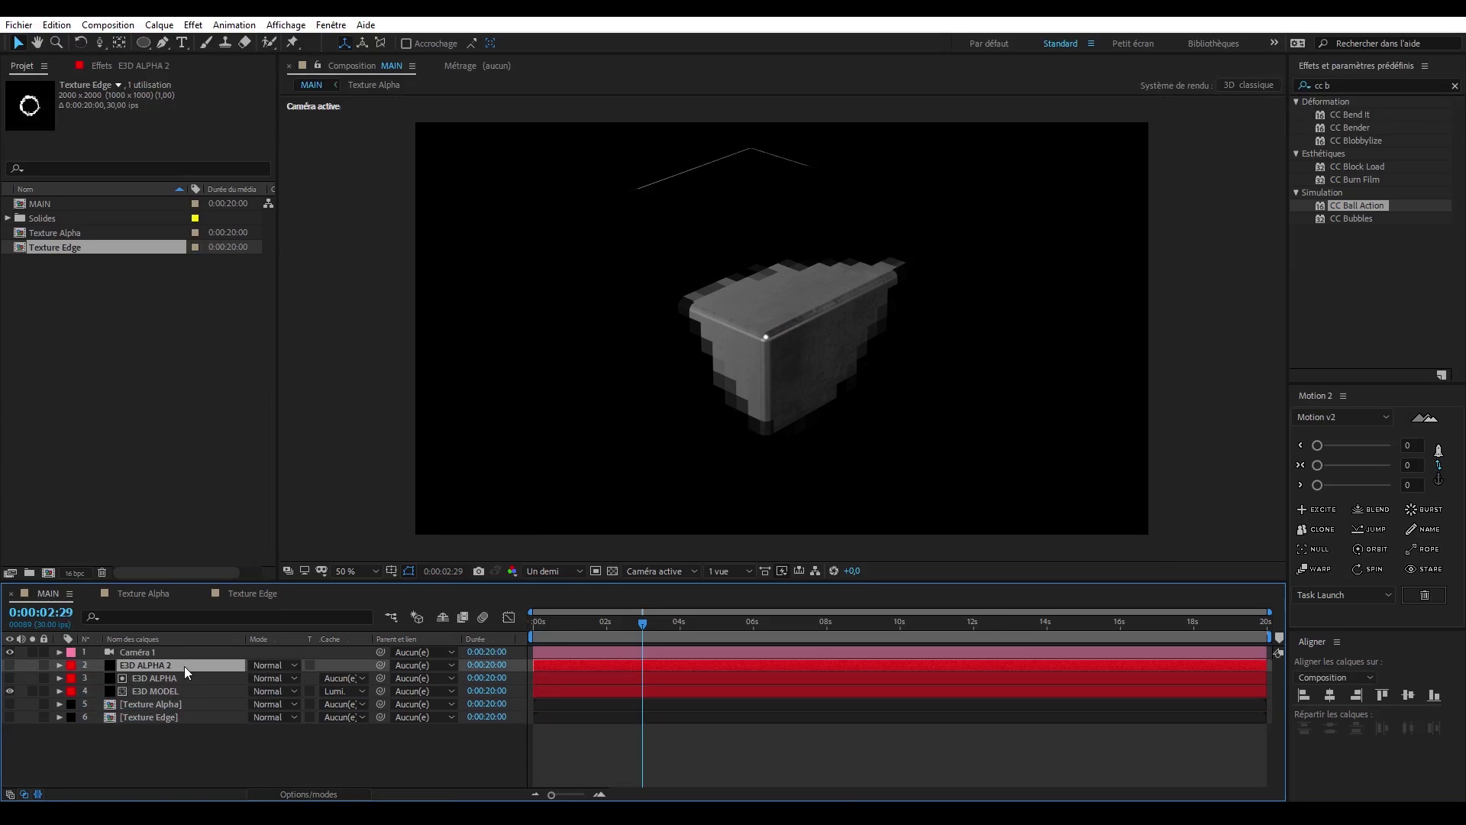
key(Return)
key(BackSpace)
key(BackSpace)
text(EDGE)
key(Return)
- Solo E3D EDGE and set Layer 1 of its Element custom texture maps to the Texture Edge layer
click(133, 67)
click(31, 666)
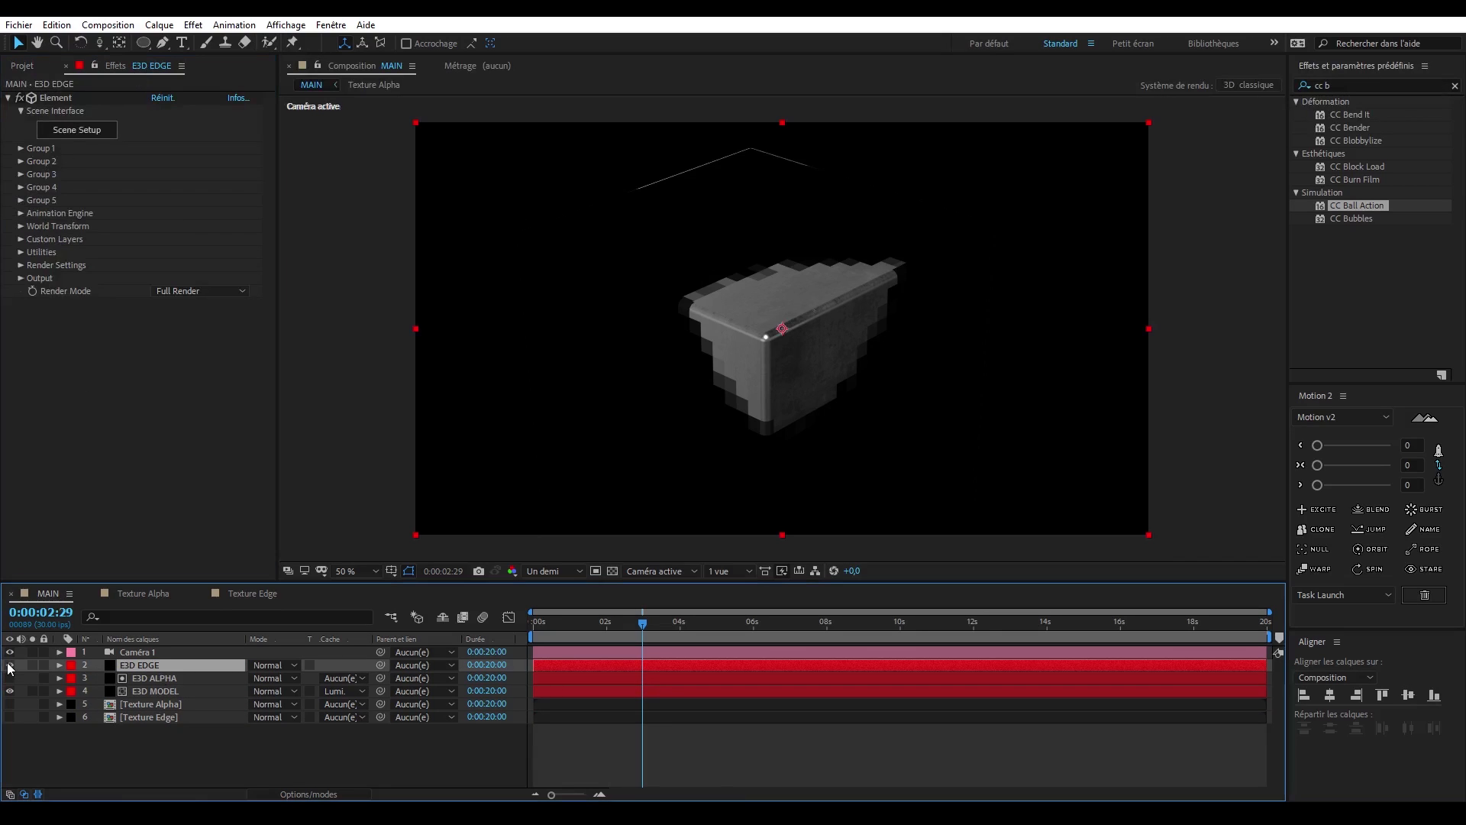
click(20, 239)
click(33, 266)
click(196, 278)
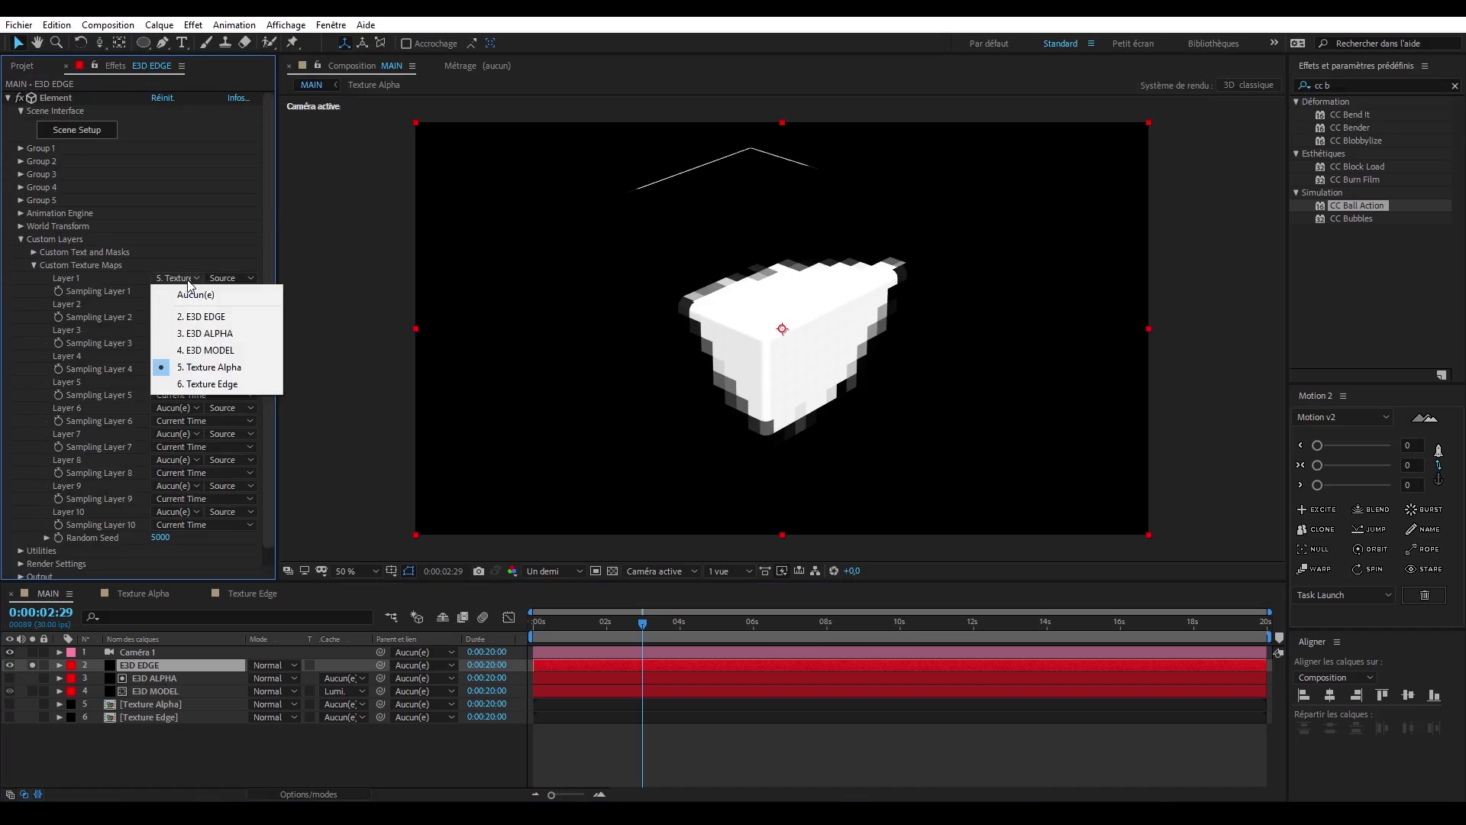
click(212, 385)
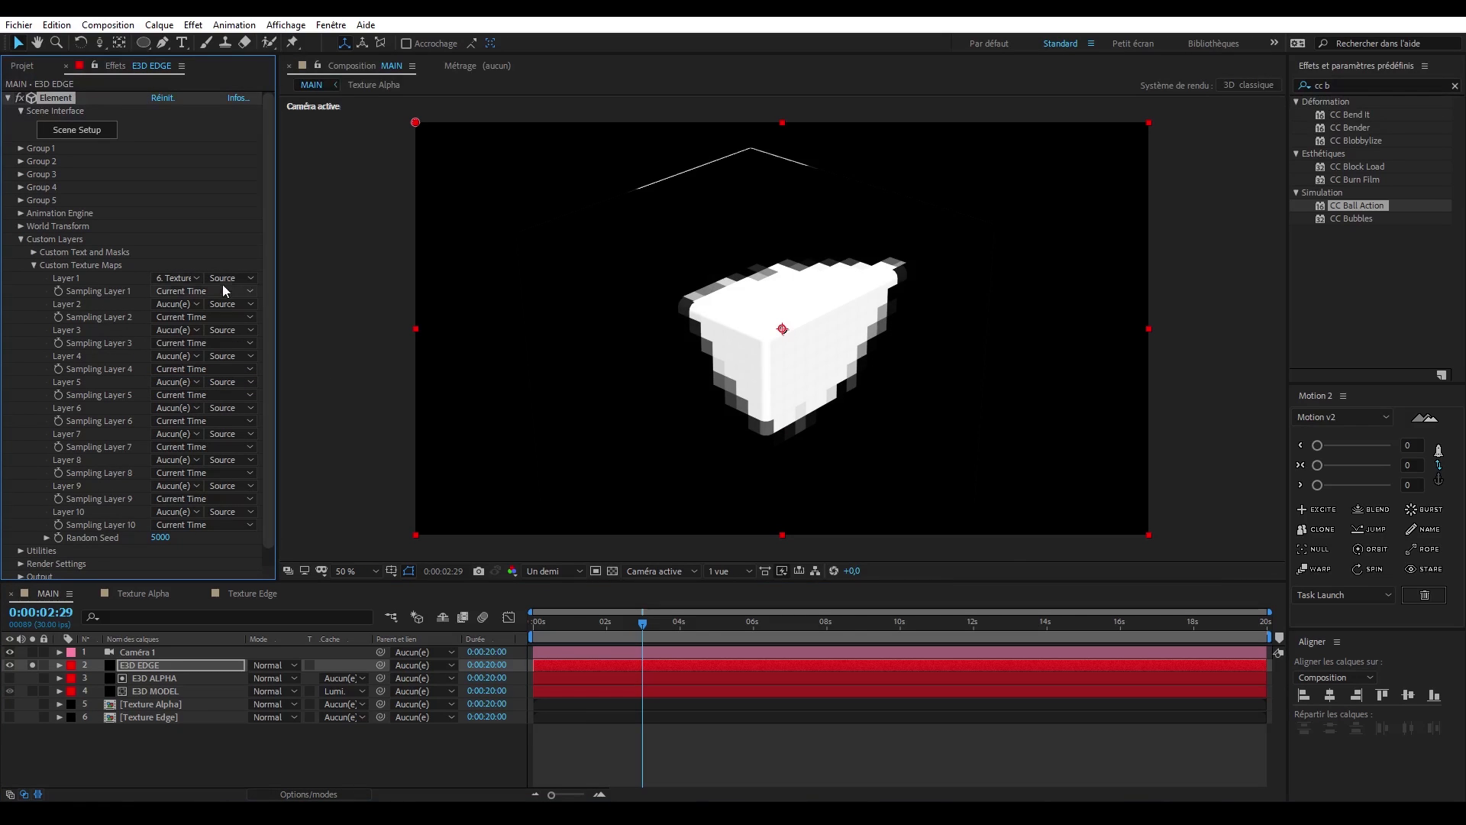
- Paste the BG layer into the Texture Edge composition and place it beneath the two Texture Alpha layers
double_click(209, 715)
key(ctrl+v)
drag(158, 649, 168, 717)
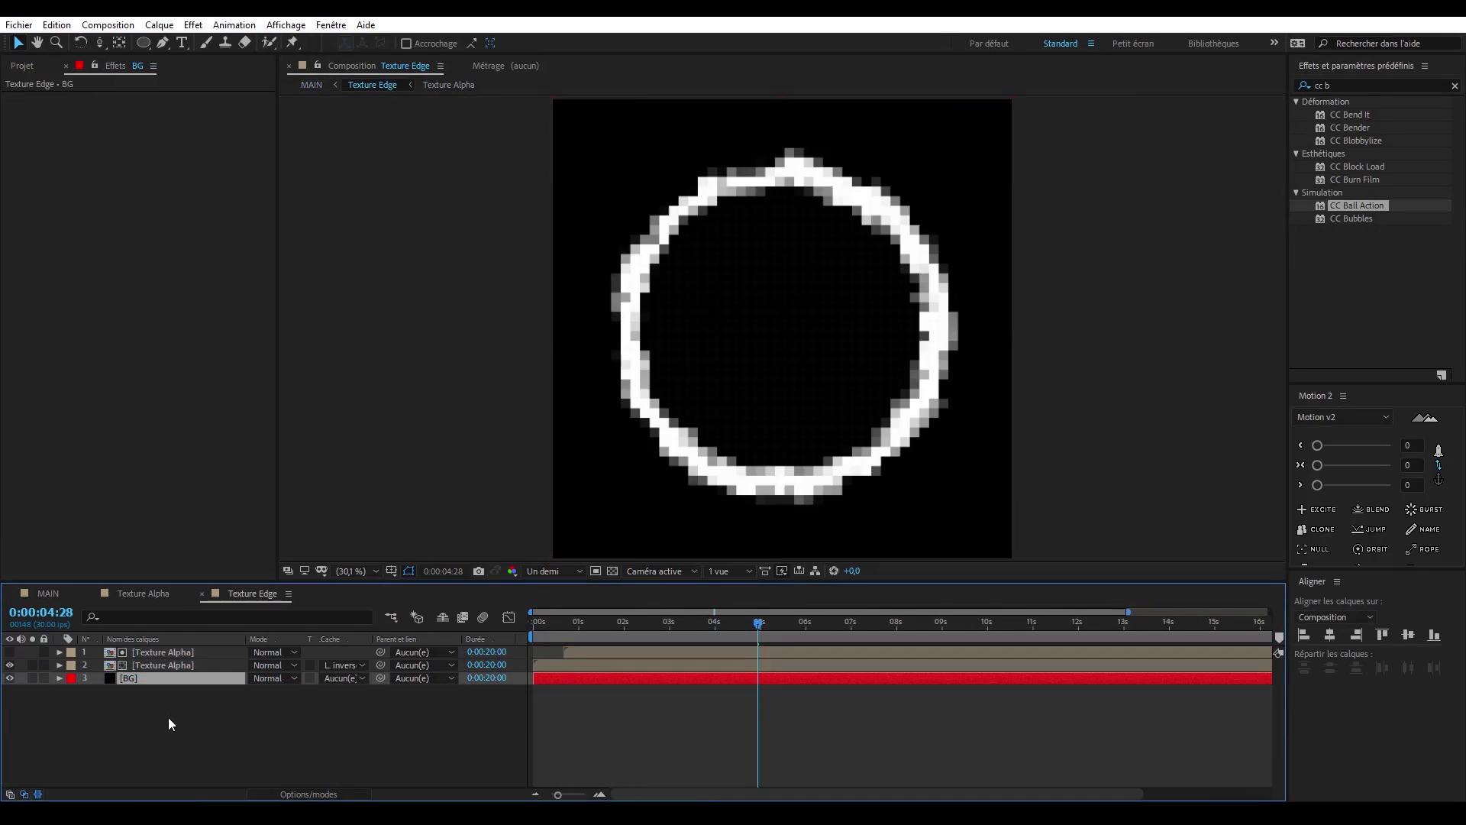
click(168, 717)
- Return to MAIN, turn off the solo on E3D EDGE, and check the edge over the cube at different times
click(49, 594)
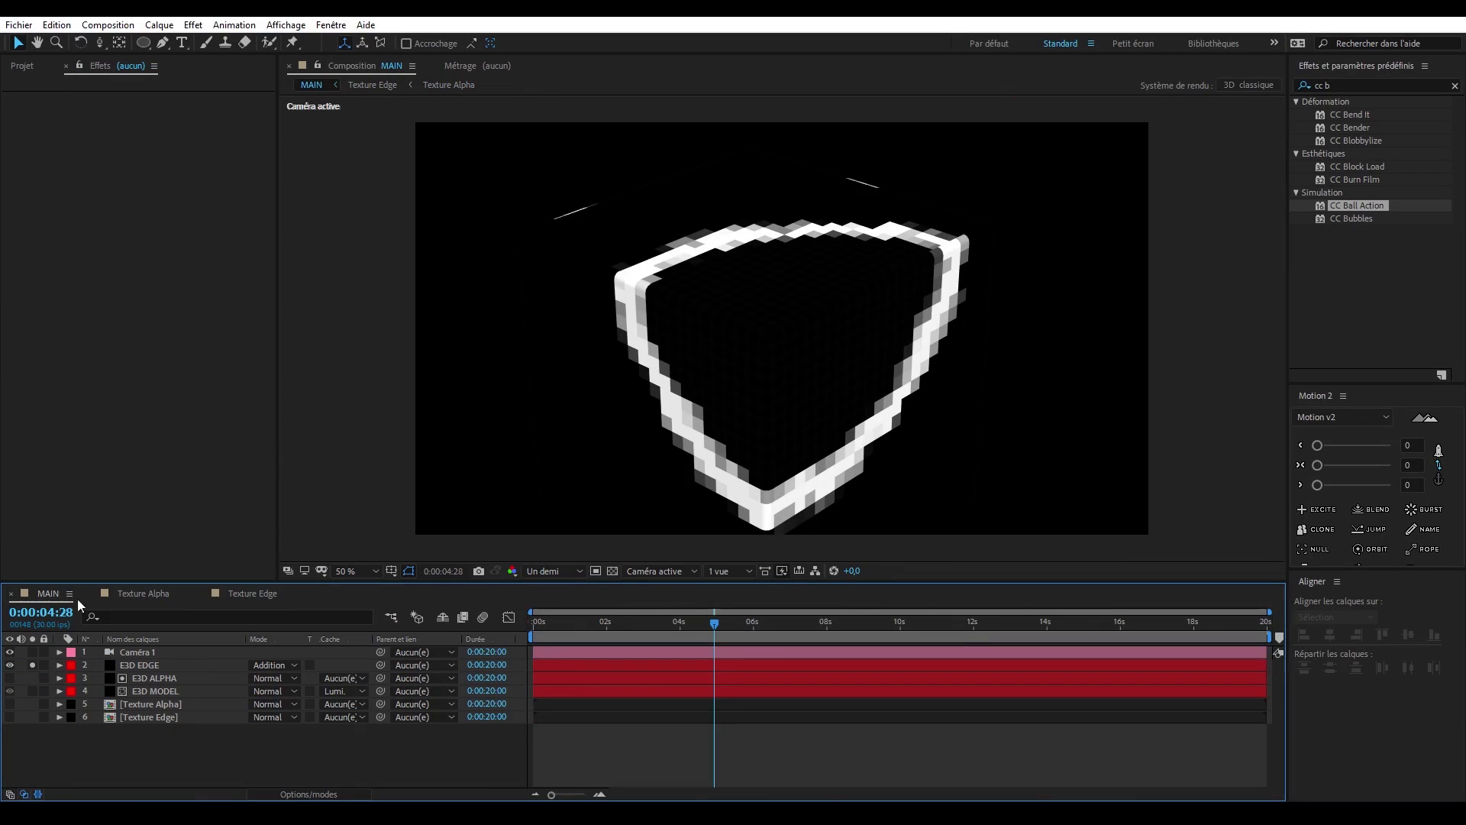
click(33, 666)
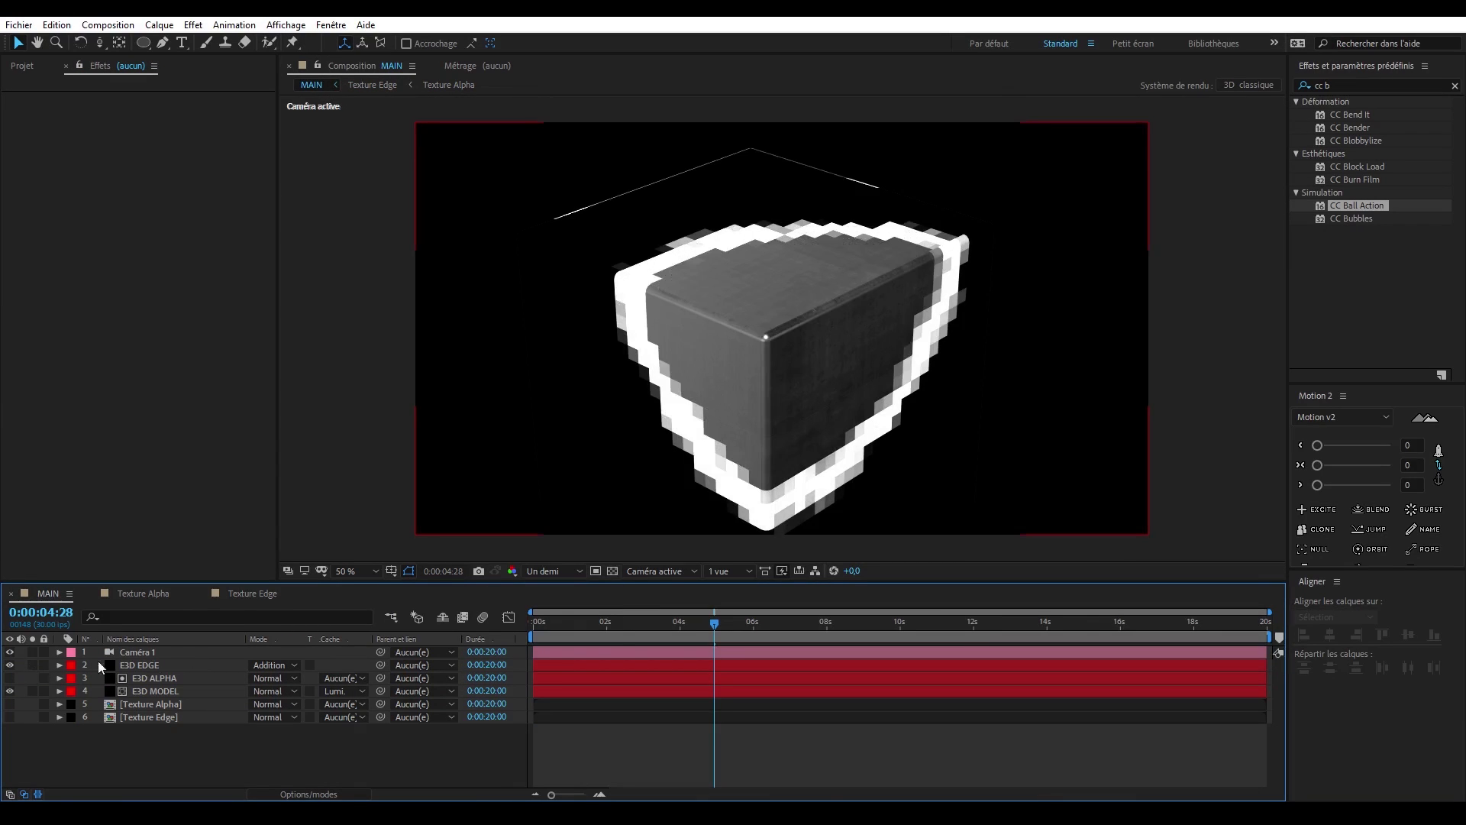
click(736, 623)
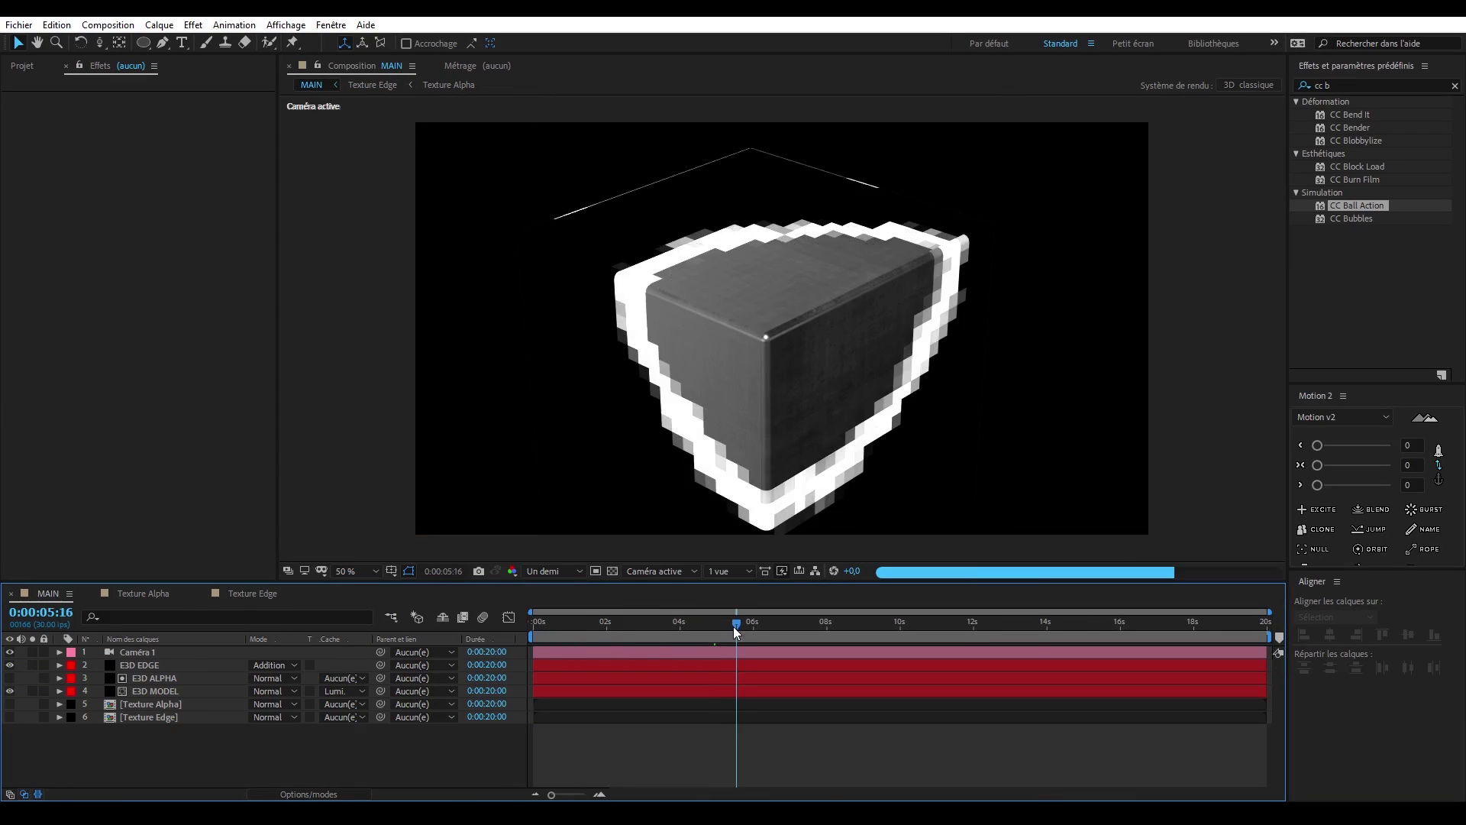
drag(737, 625, 659, 625)
- Copy the Alpha layer from Texture Alpha into Texture Edge and place it directly above BG
click(255, 593)
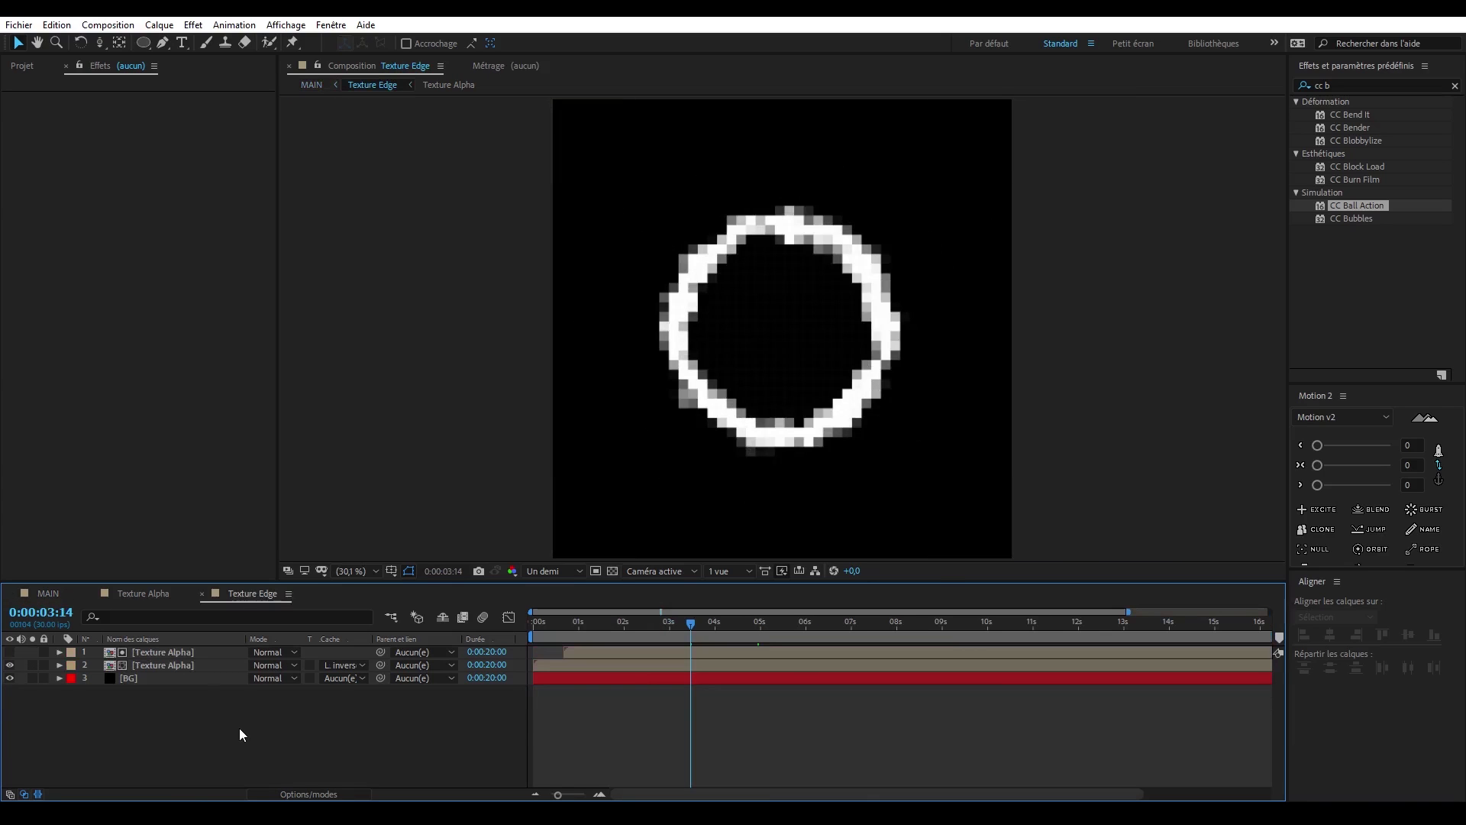
click(156, 595)
click(149, 664)
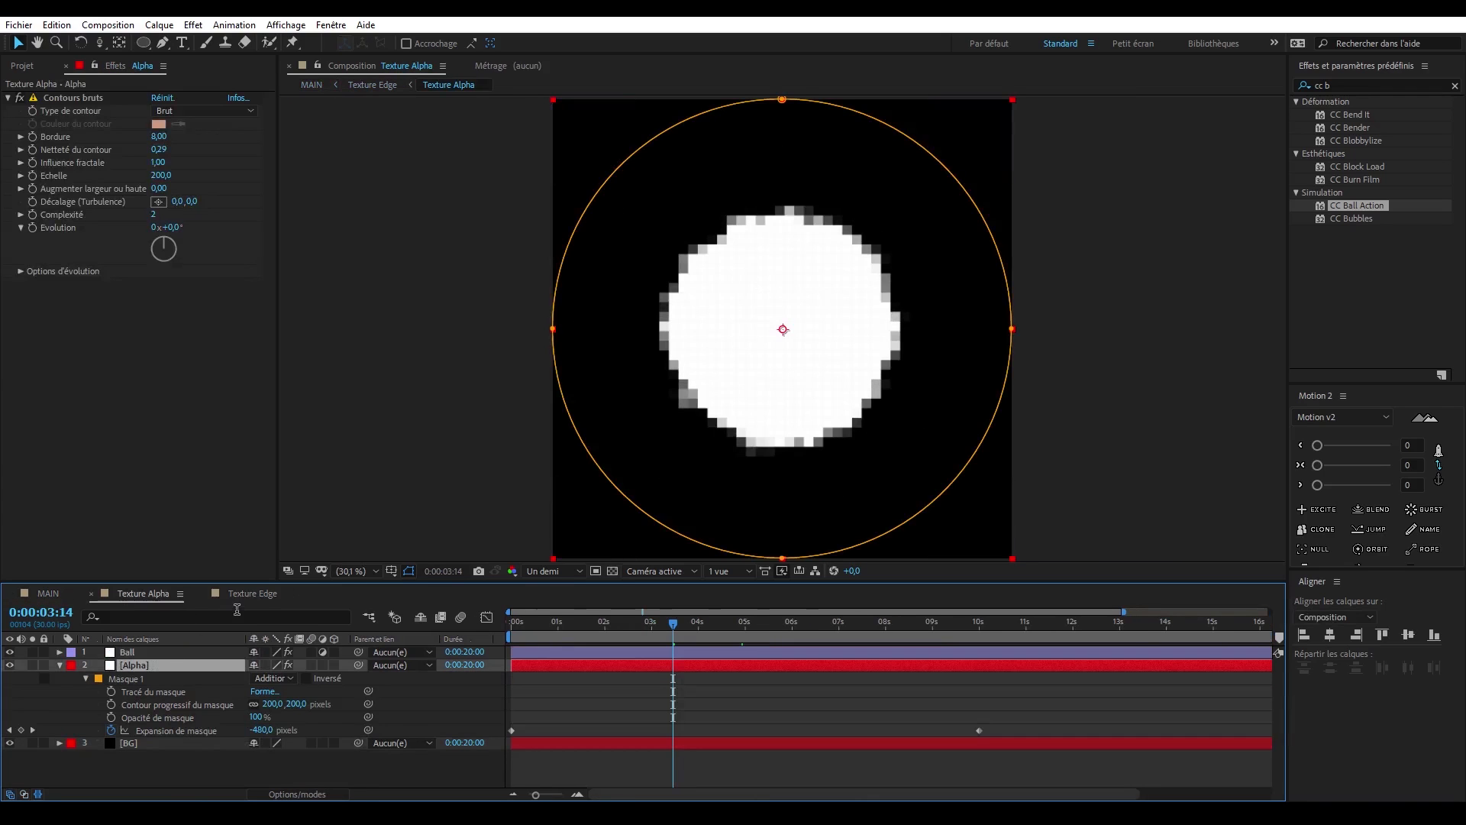
click(248, 594)
key(ctrl+v)
drag(172, 653, 167, 681)
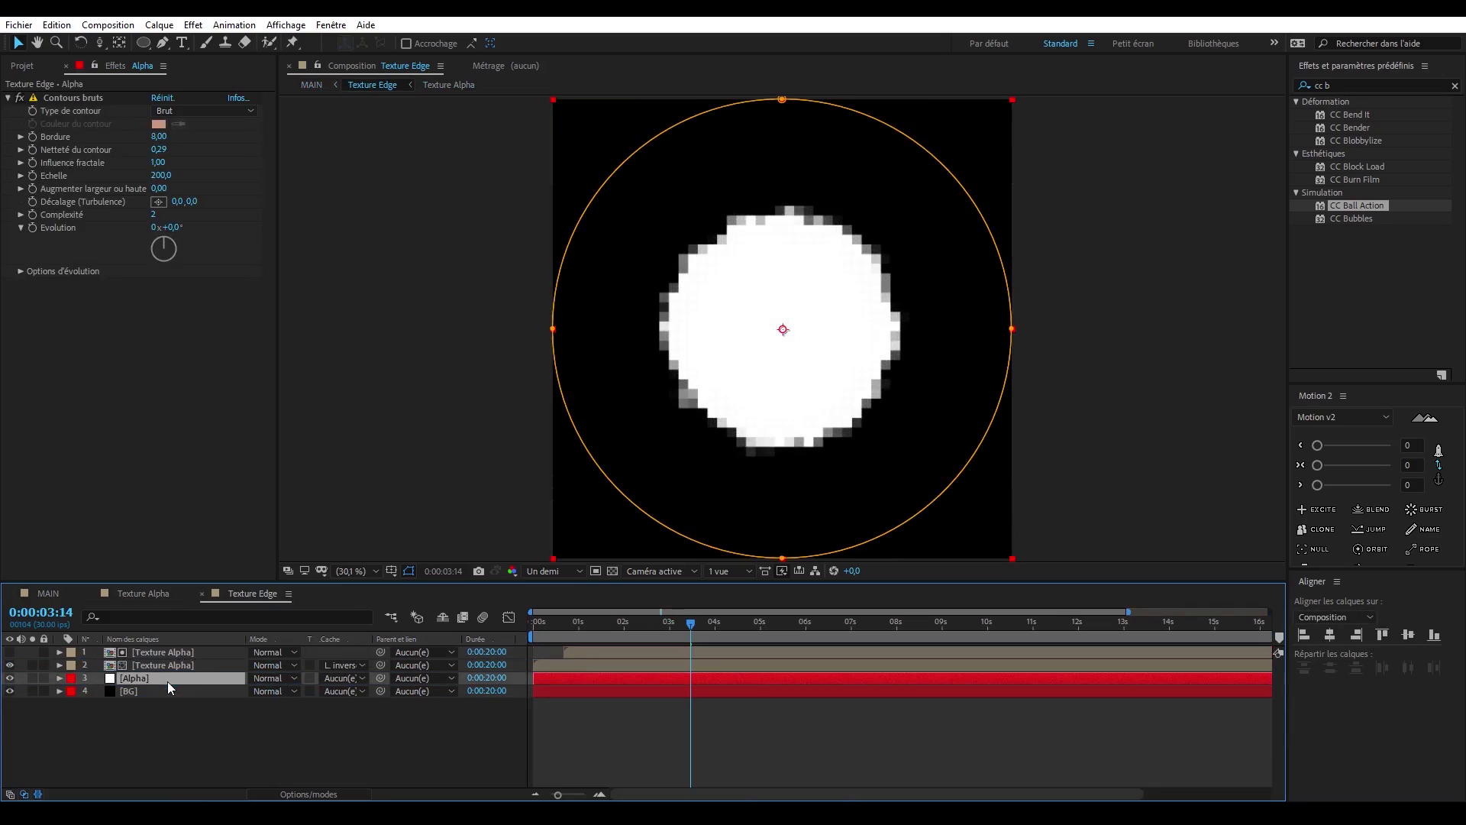
- Solo the Alpha layer in Texture Edge, duplicate it, and give the lower copy an inverted luma track matte
click(32, 678)
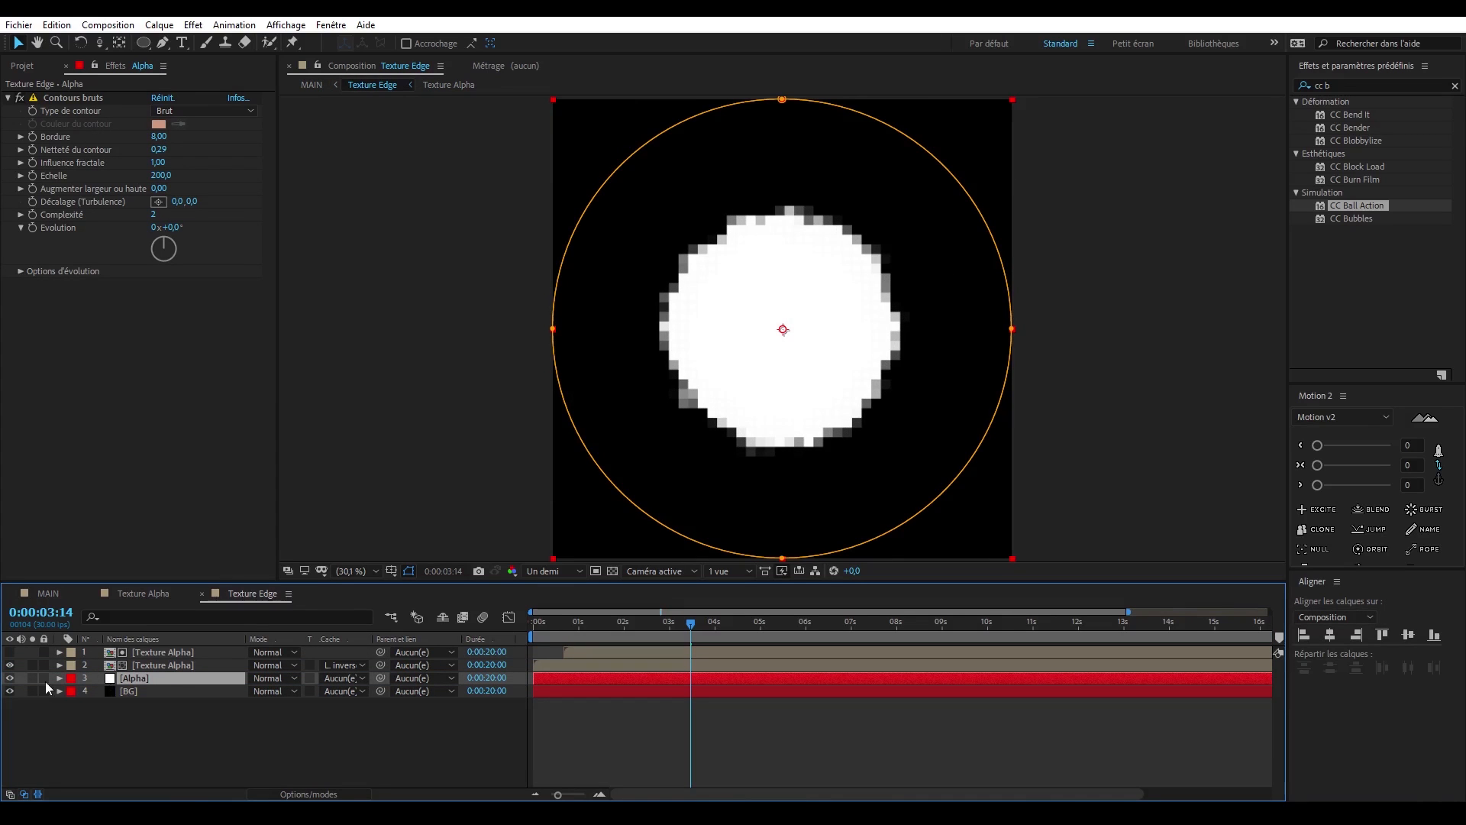
key(ctrl+d)
click(173, 689)
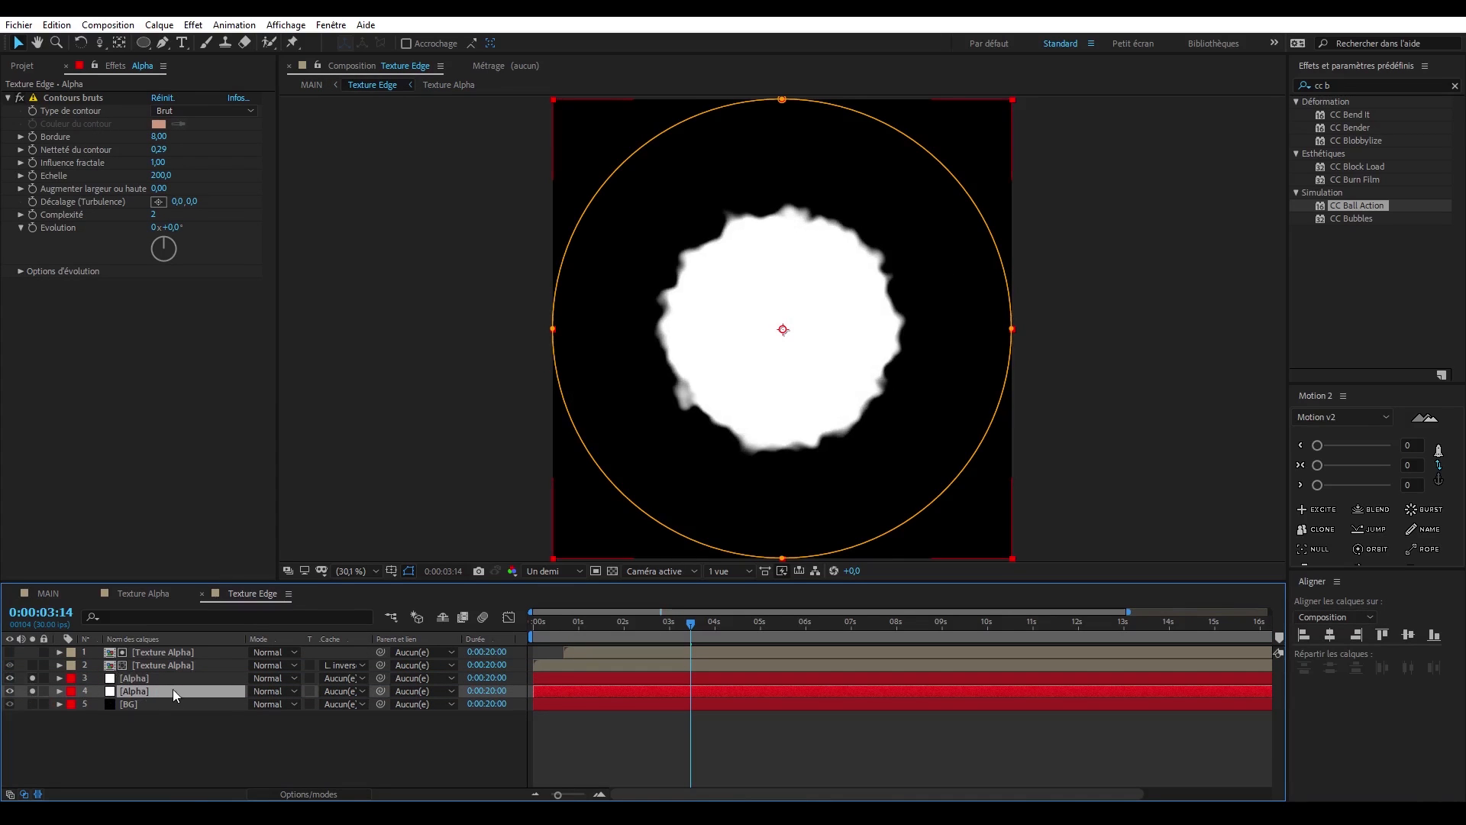
click(360, 691)
click(401, 780)
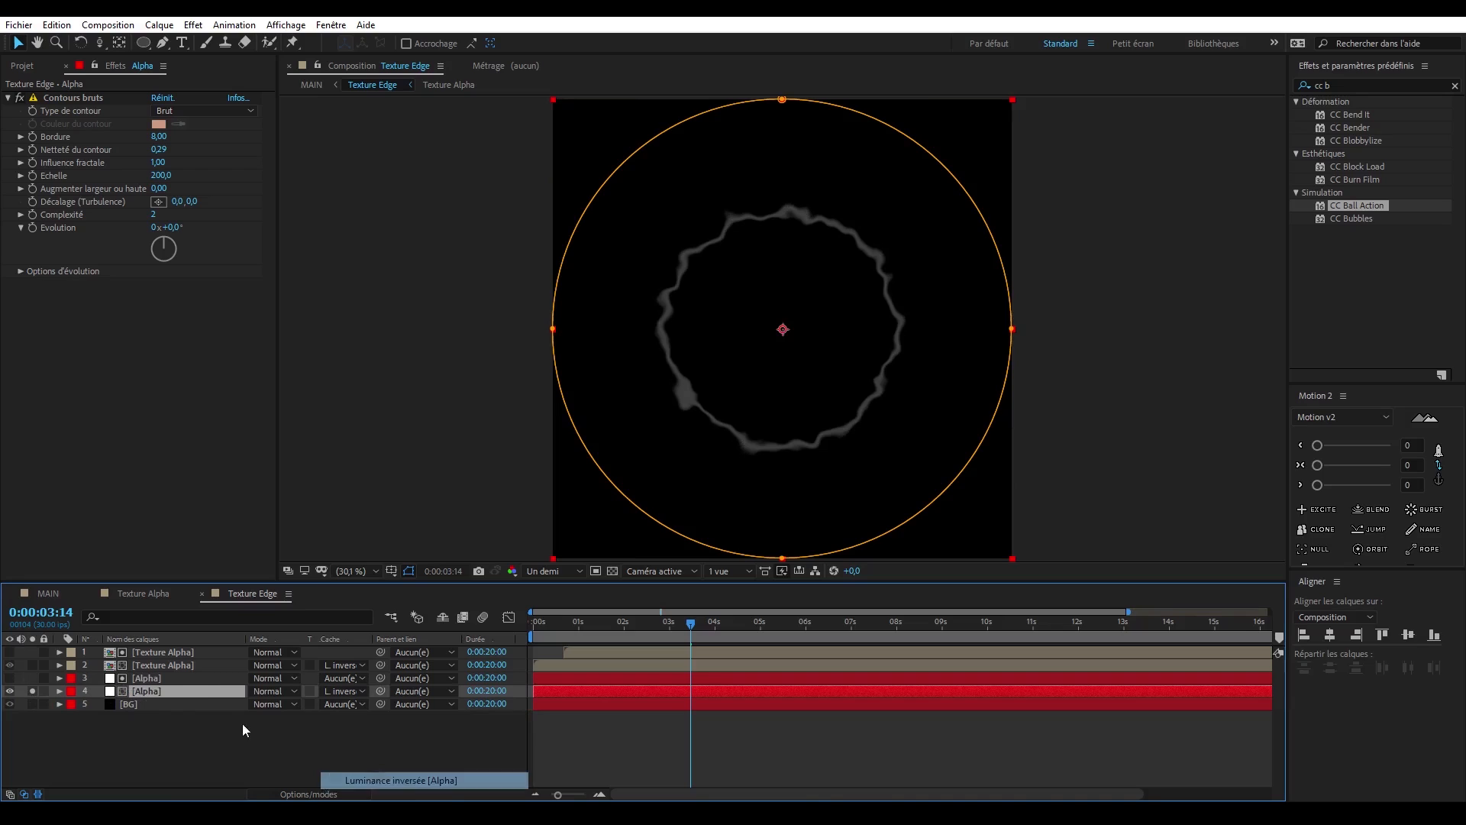
- On the upper Alpha matte layer, set the Contours bruts Netteté du contour to 0 and Echelle to 263
click(199, 679)
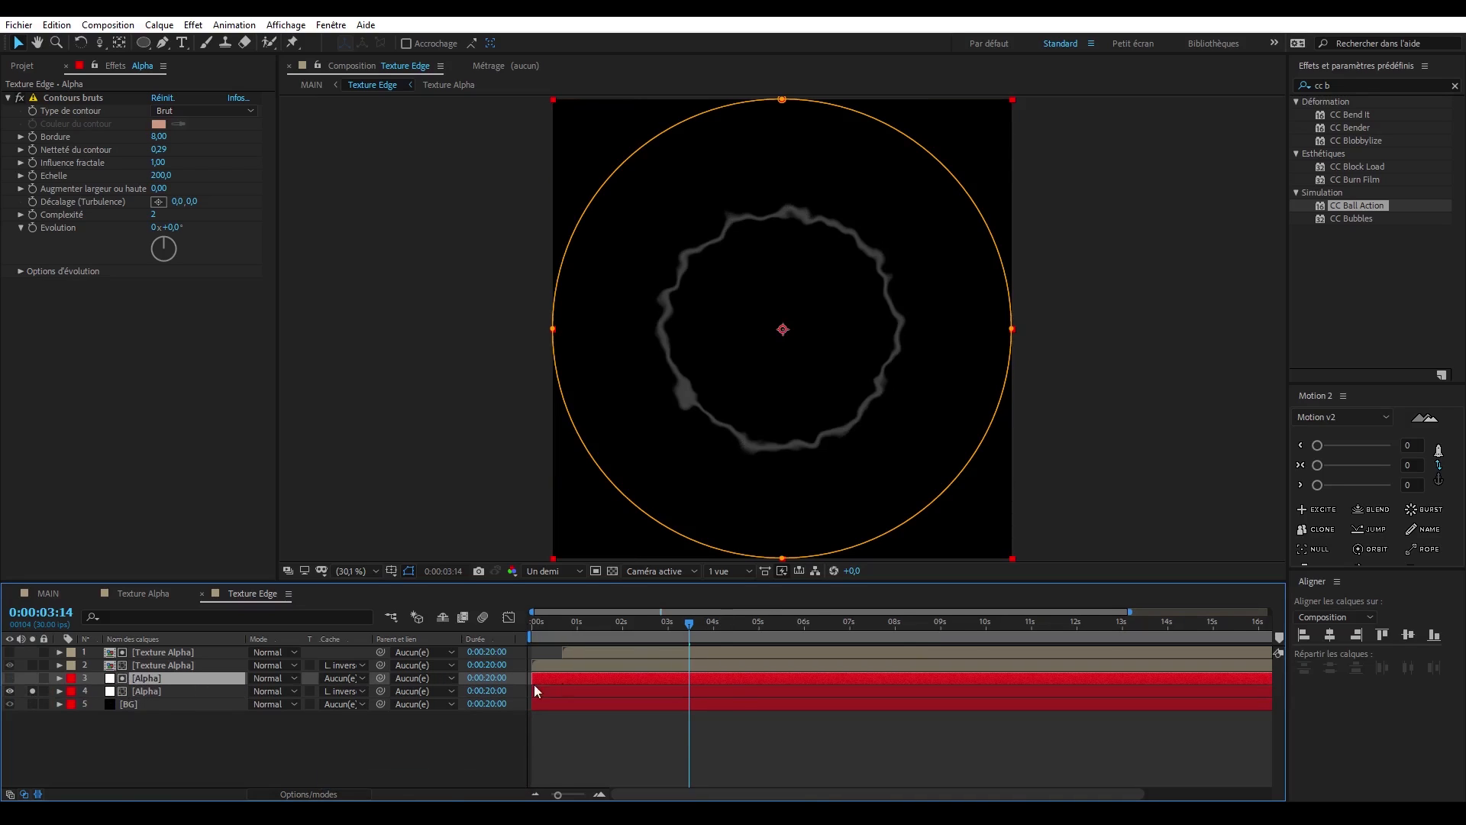
drag(146, 149, 76, 221)
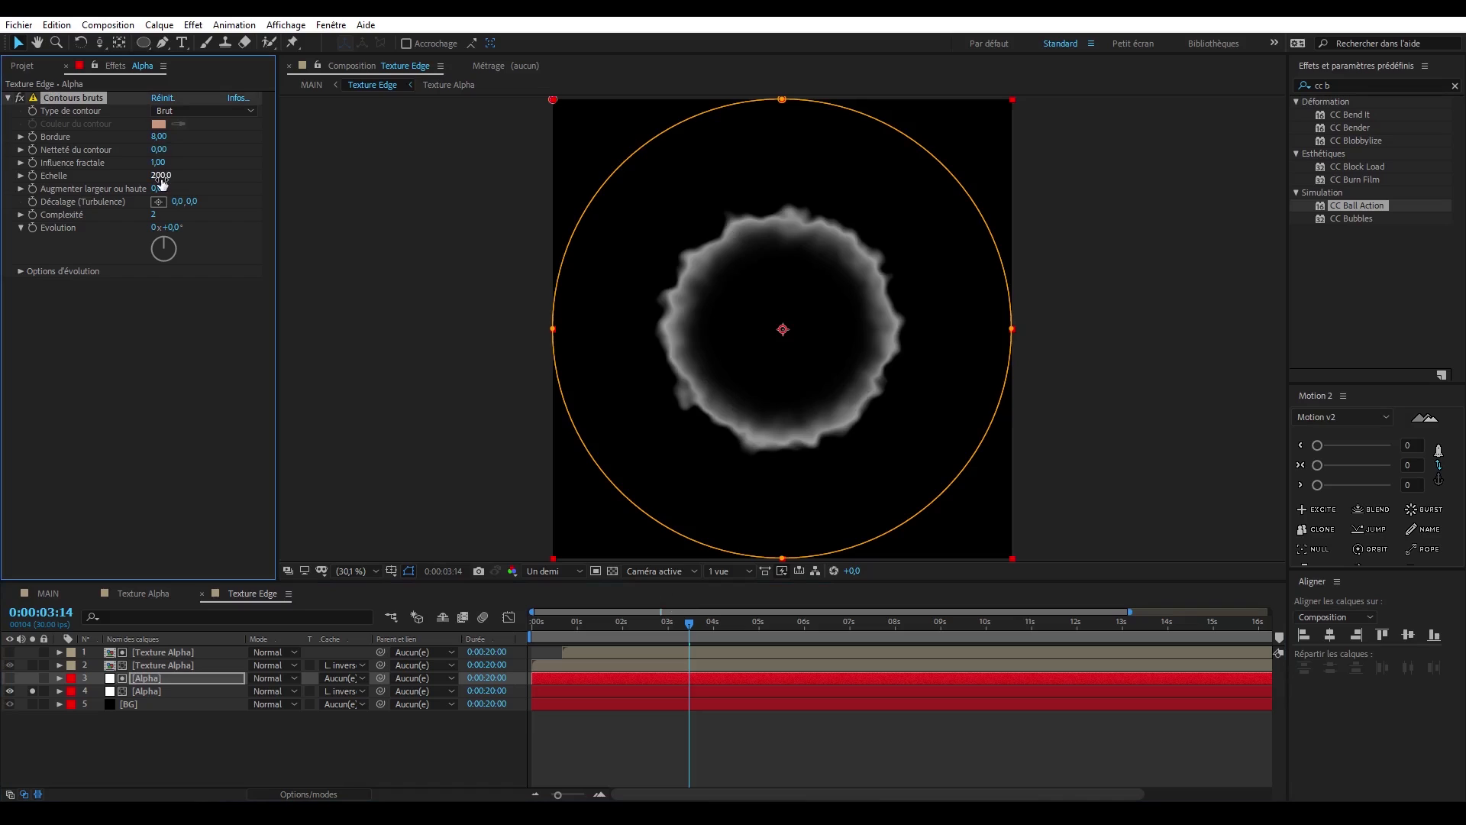
drag(161, 181, 238, 207)
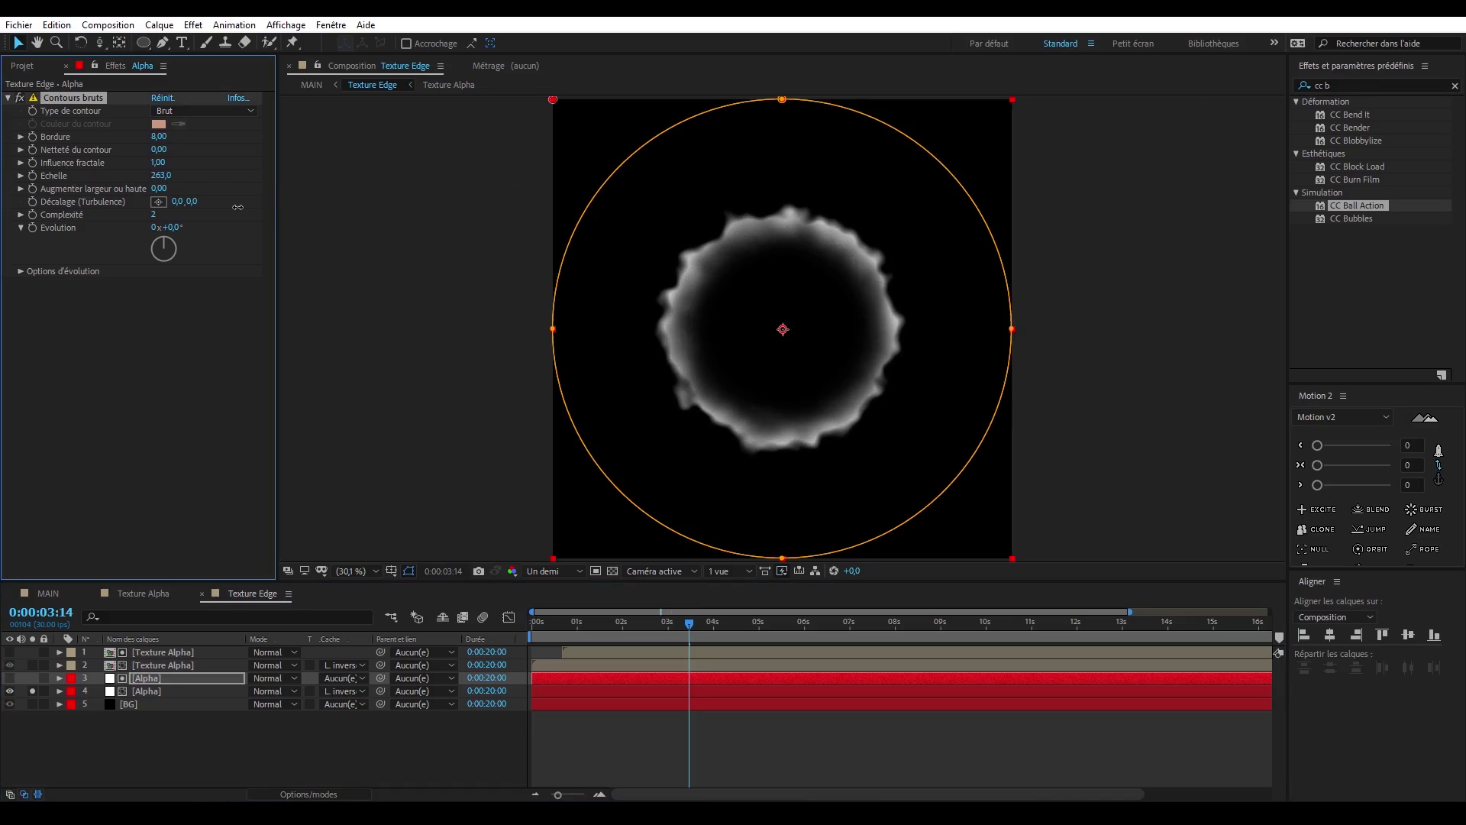
- Raise the upper Alpha layer's mask feather to 320 pixels and turn off the solo on the lower Alpha layer
key(m)
key(m)
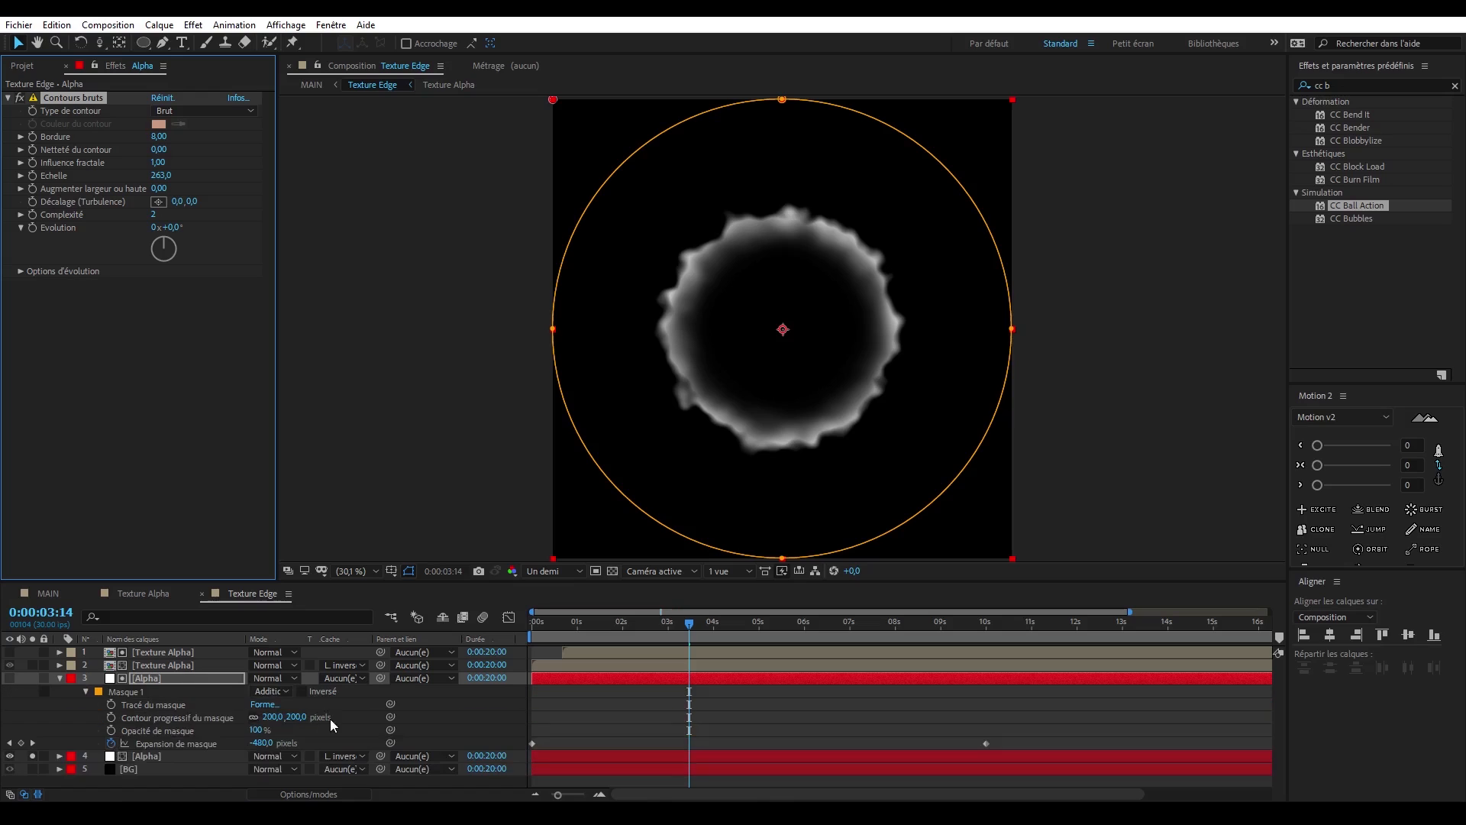
drag(277, 717, 354, 514)
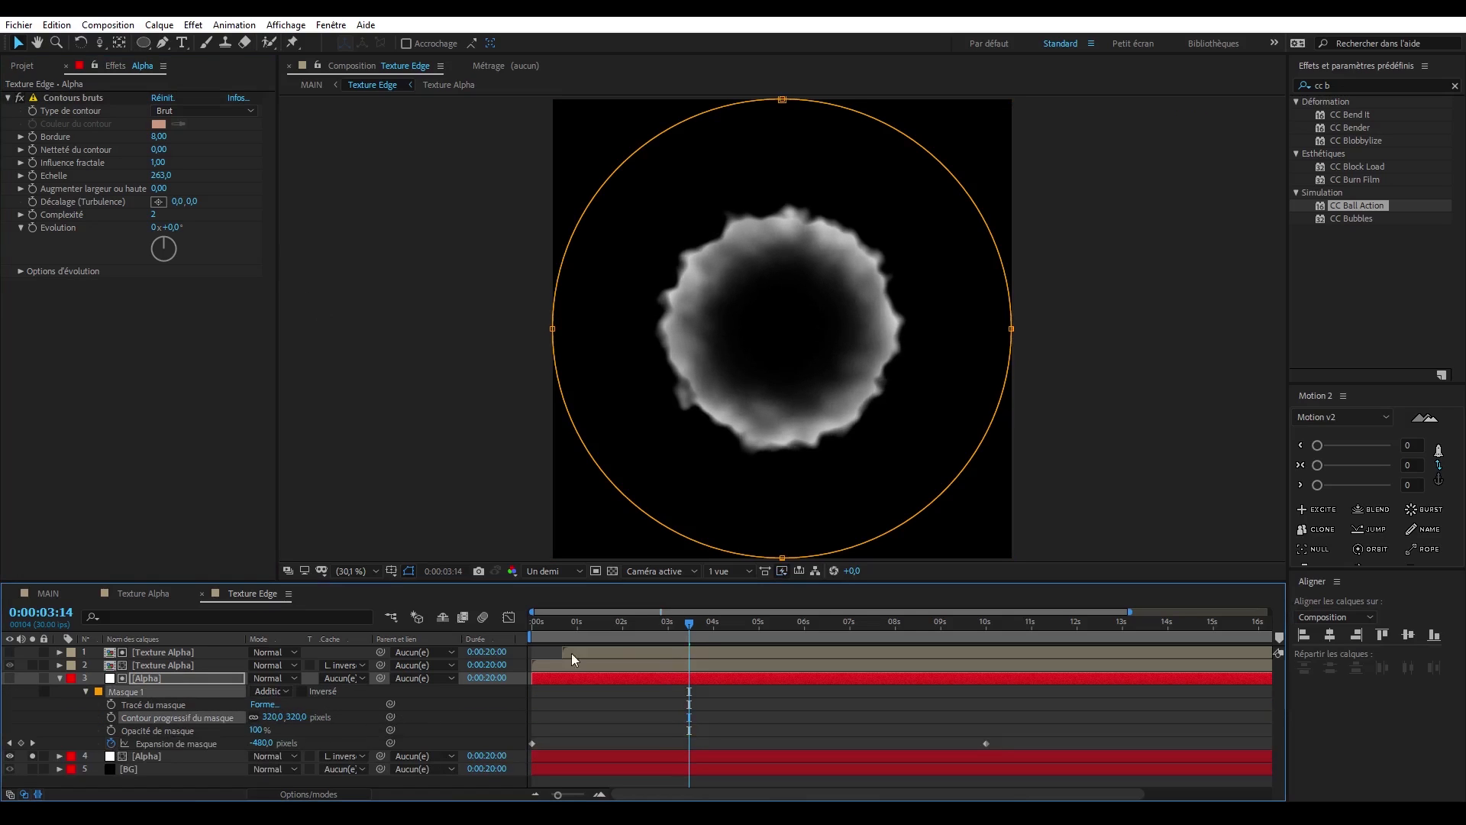
click(60, 678)
click(32, 690)
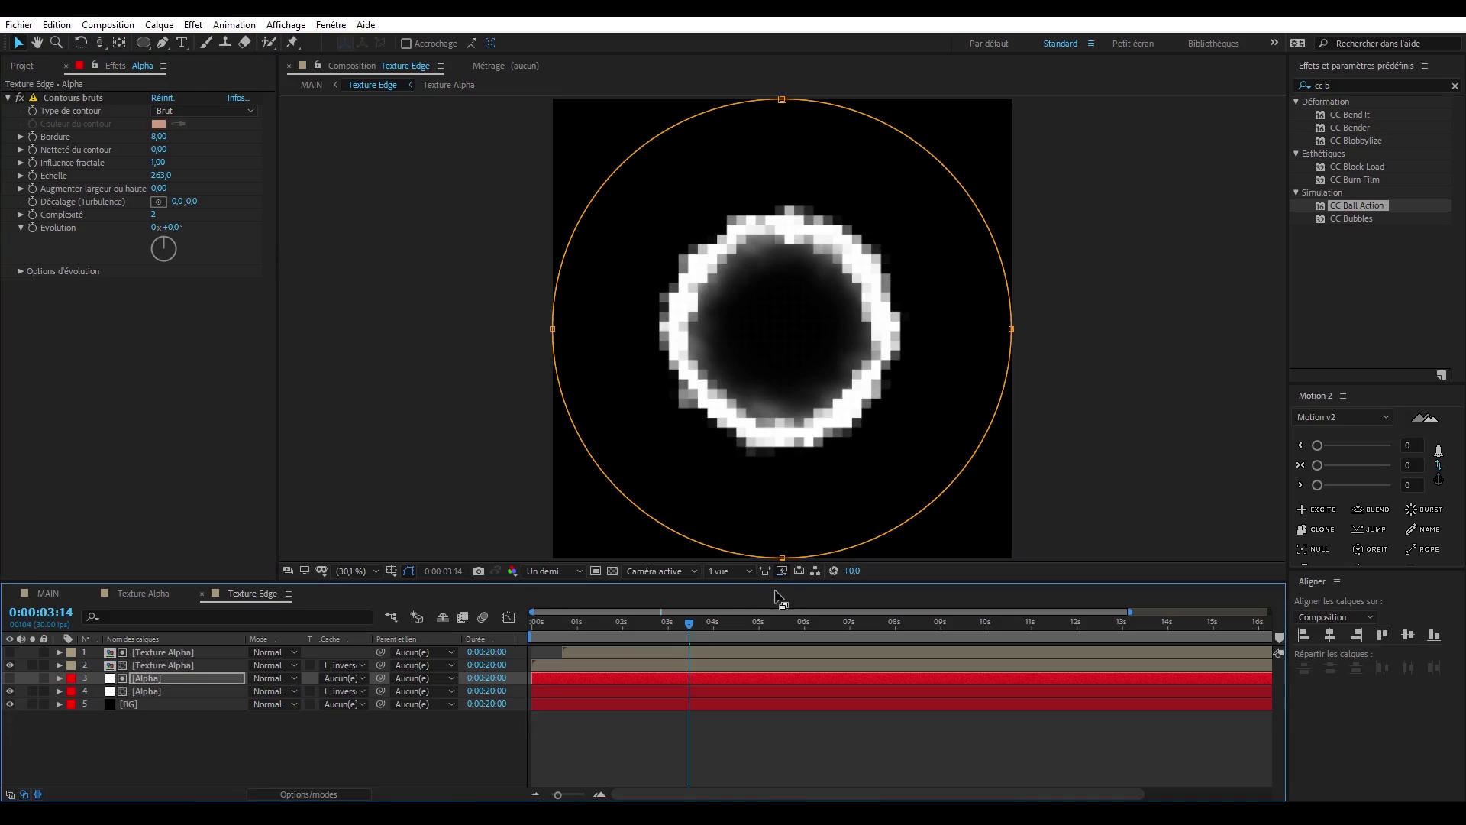
- Increase the upper Alpha layer's mask feather to 374 pixels, then check the glow in Texture Edge and on the cube in MAIN
key(m)
key(m)
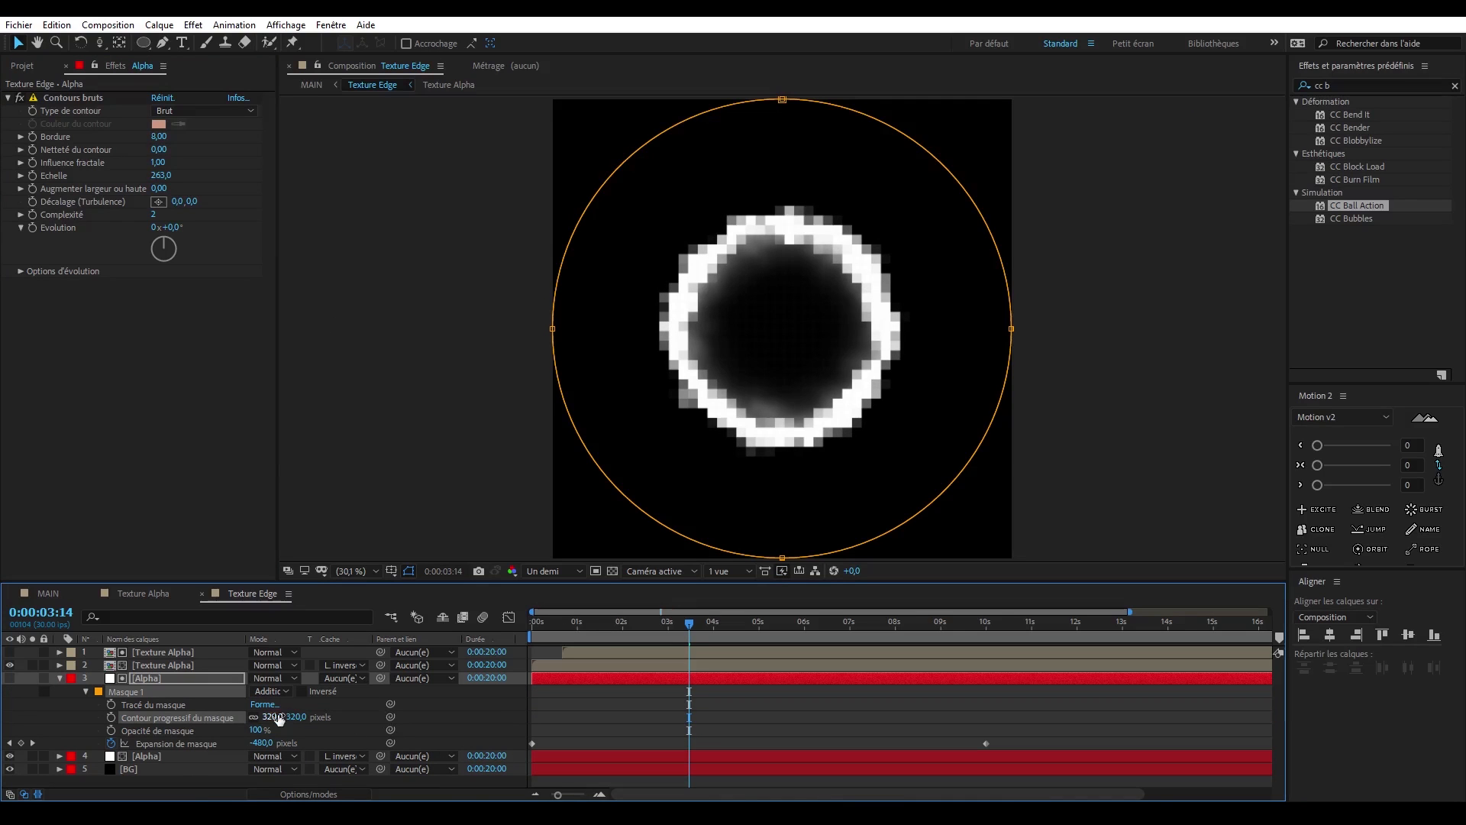
drag(275, 718, 733, 633)
click(733, 632)
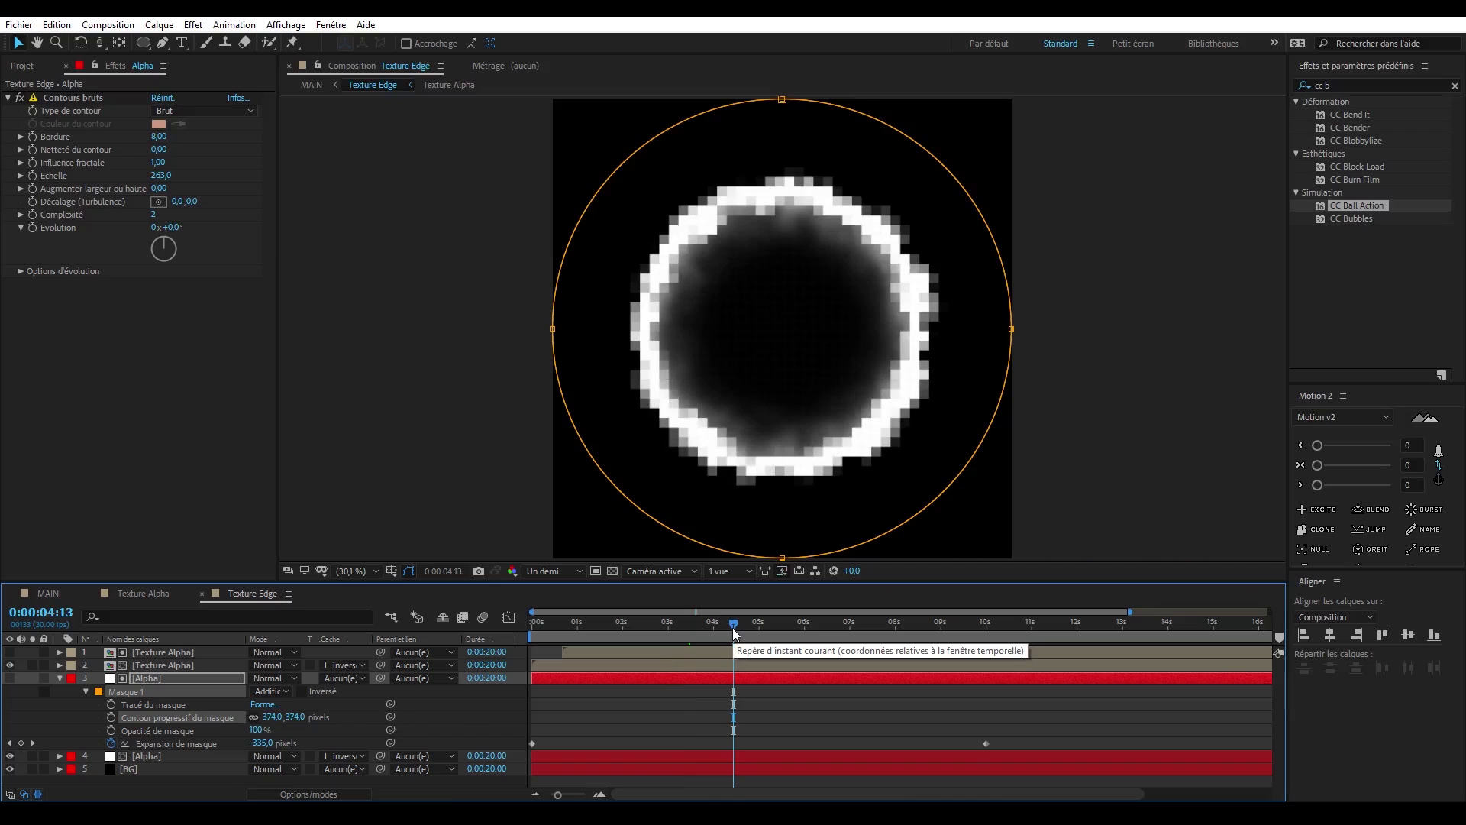
click(628, 780)
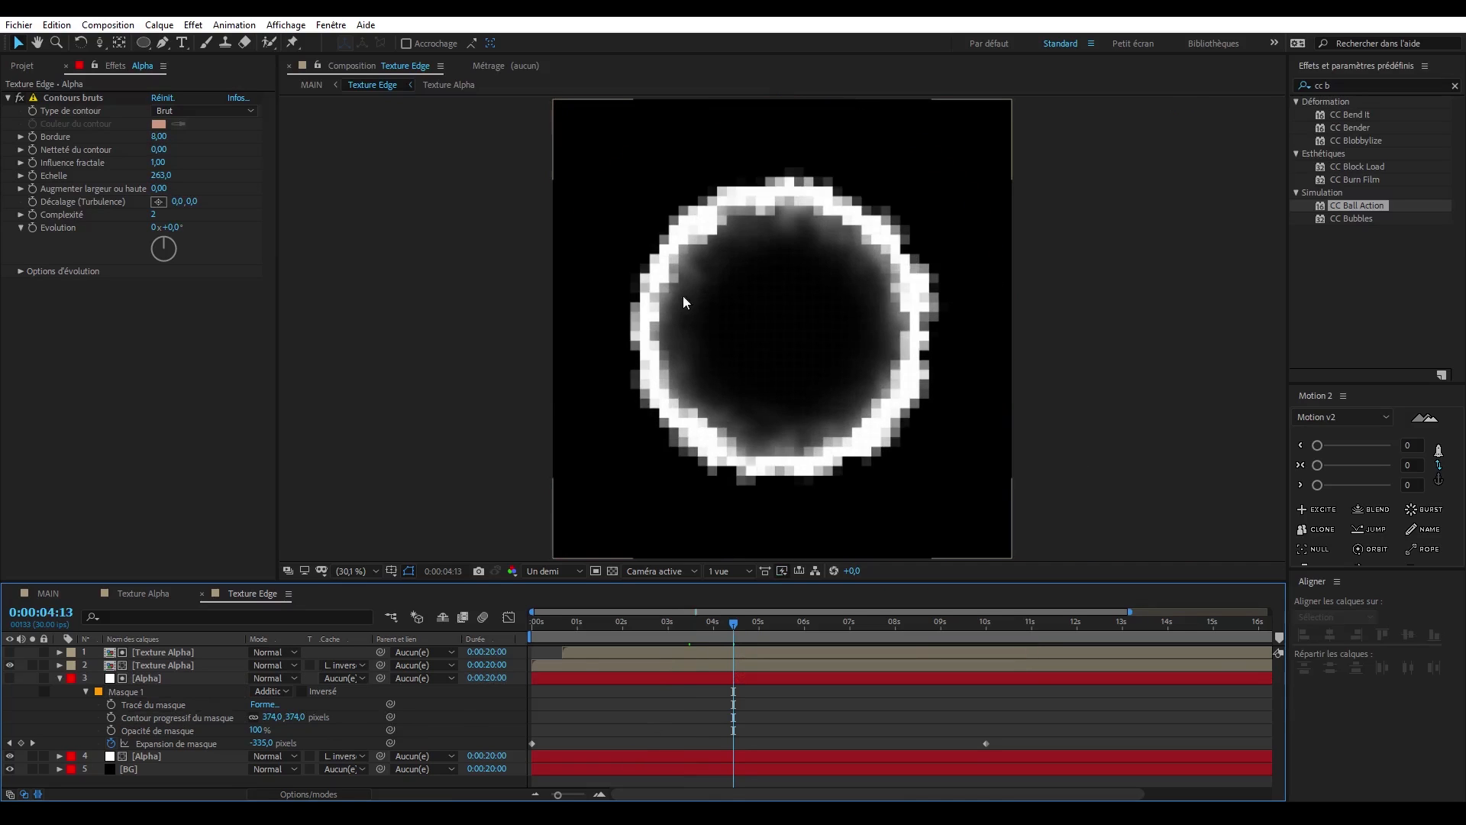
click(52, 597)
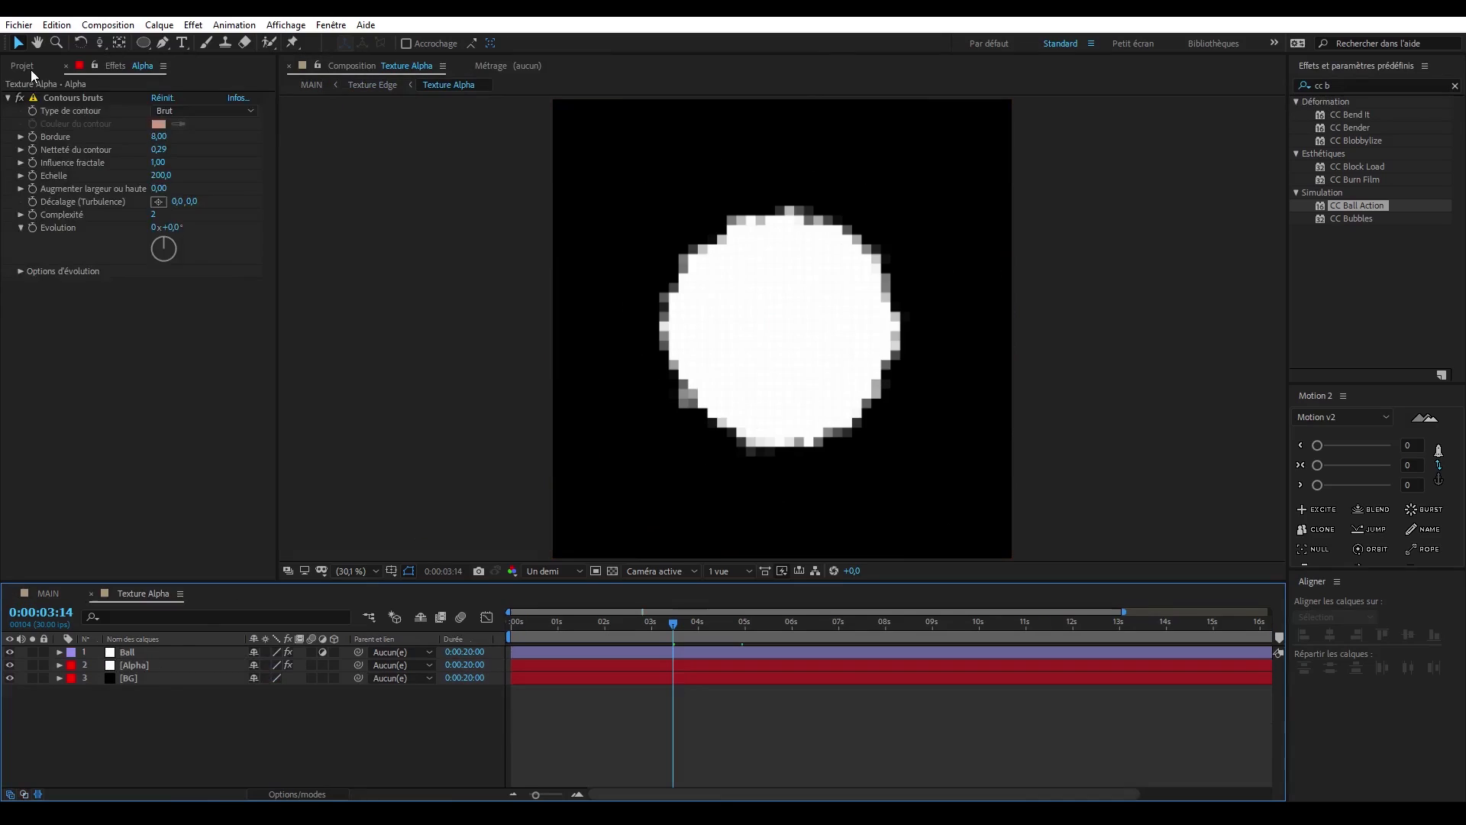
- Duplicate the Texture Alpha composition in the project and rename the copy Texture Alpha Sub Detail 1
click(30, 68)
click(89, 233)
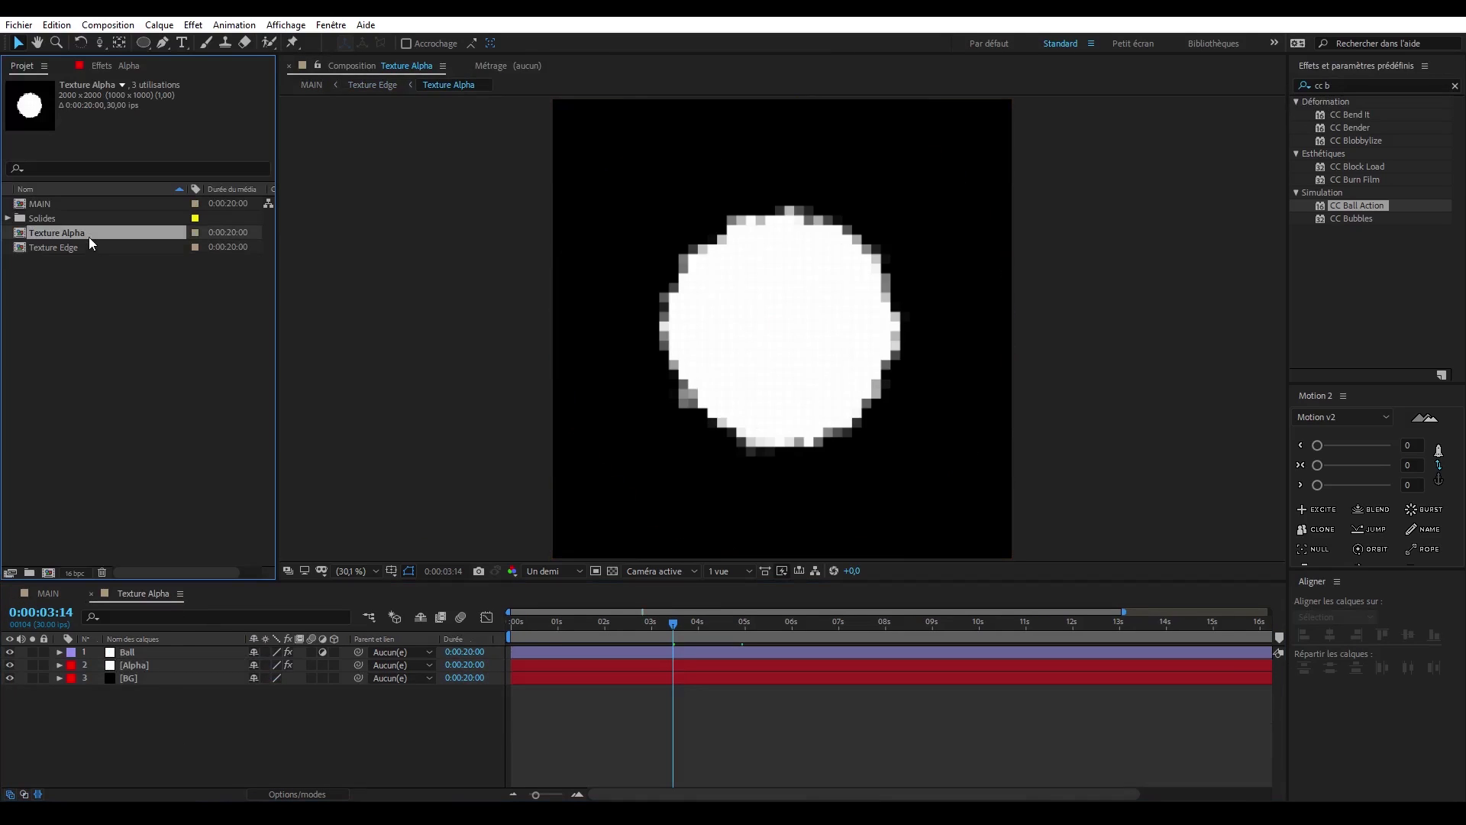
key(ctrl+d)
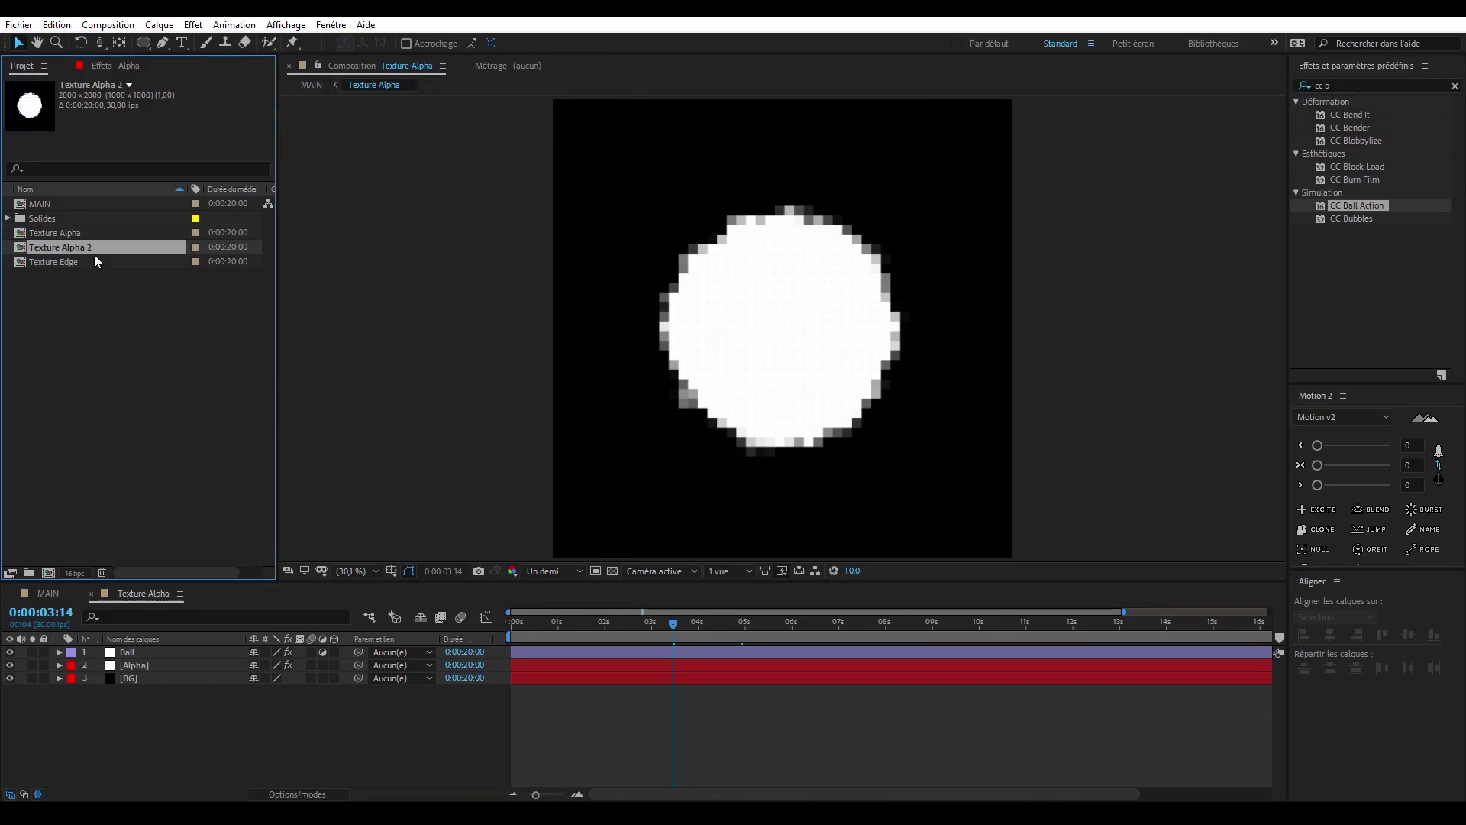
key(Return)
key(Right)
key(BackSpace)
text(Sub 1)
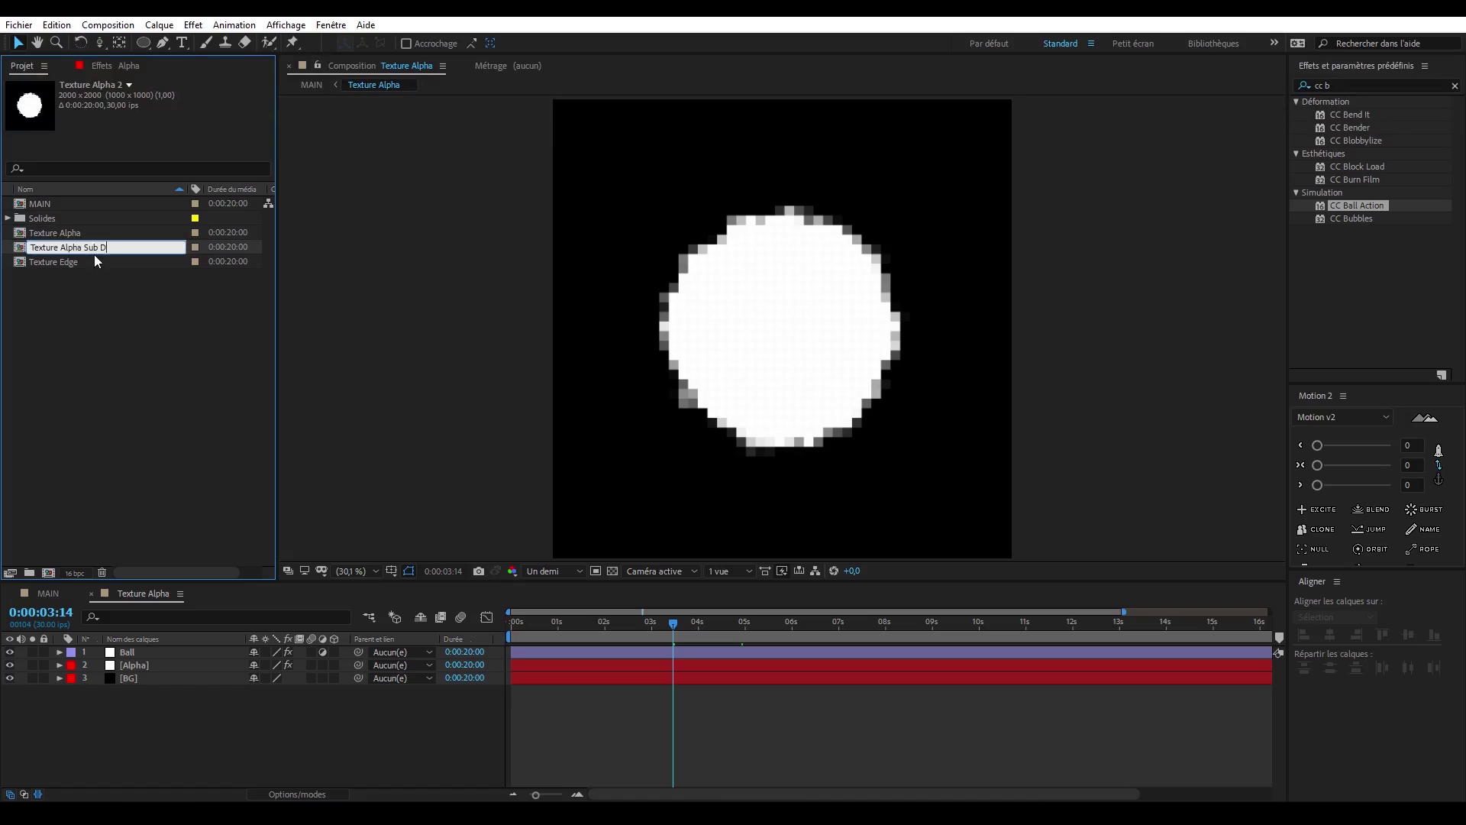
text(etail 1)
key(Return)
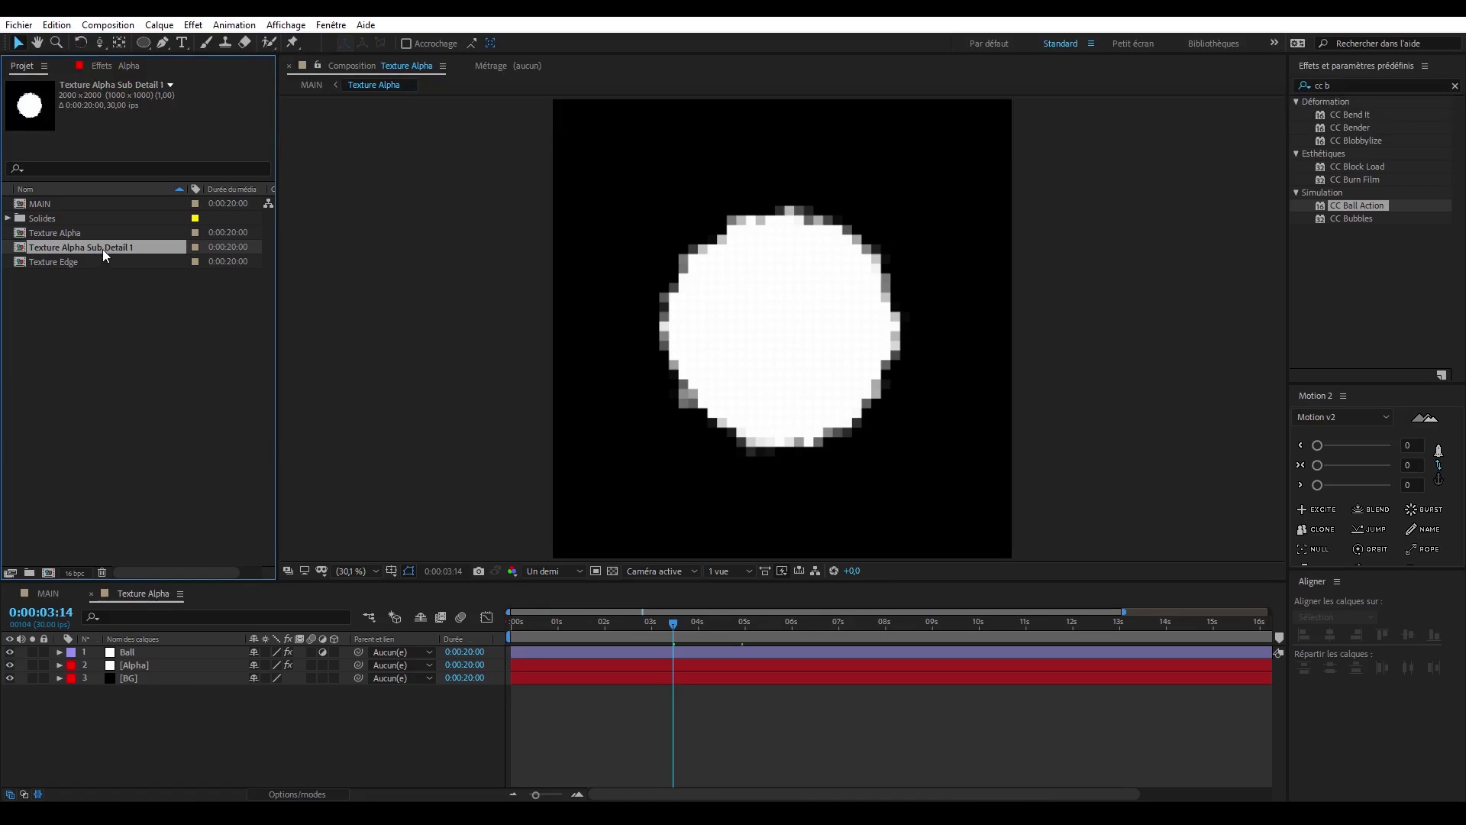
- Open Texture Alpha Sub Detail 1, reveal the Alpha layer's mask properties and set the Contours bruts Décalage (Turbulence) to 587, 0
double_click(102, 249)
click(148, 652)
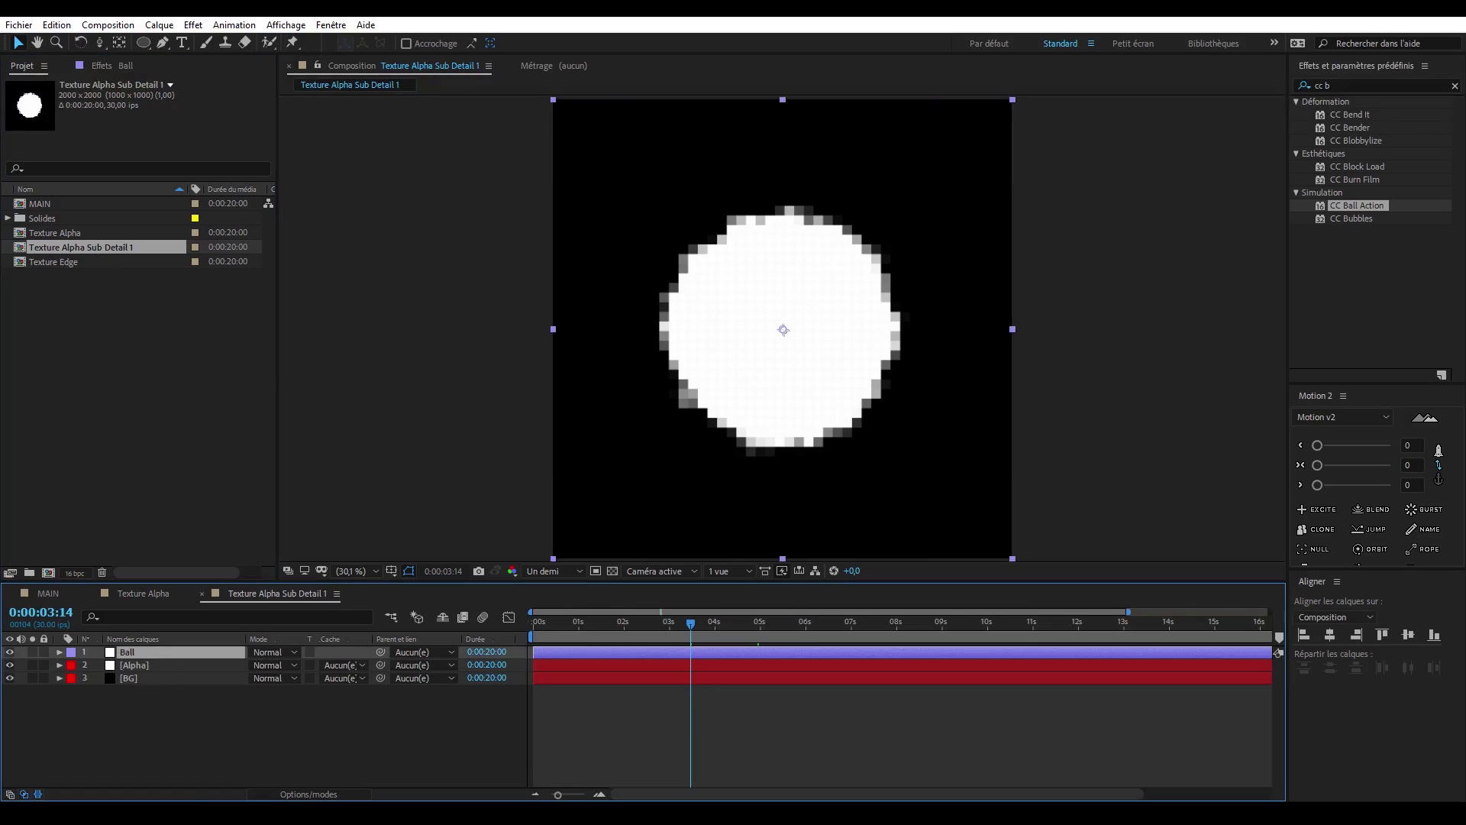
click(154, 666)
key(m)
key(m)
click(116, 66)
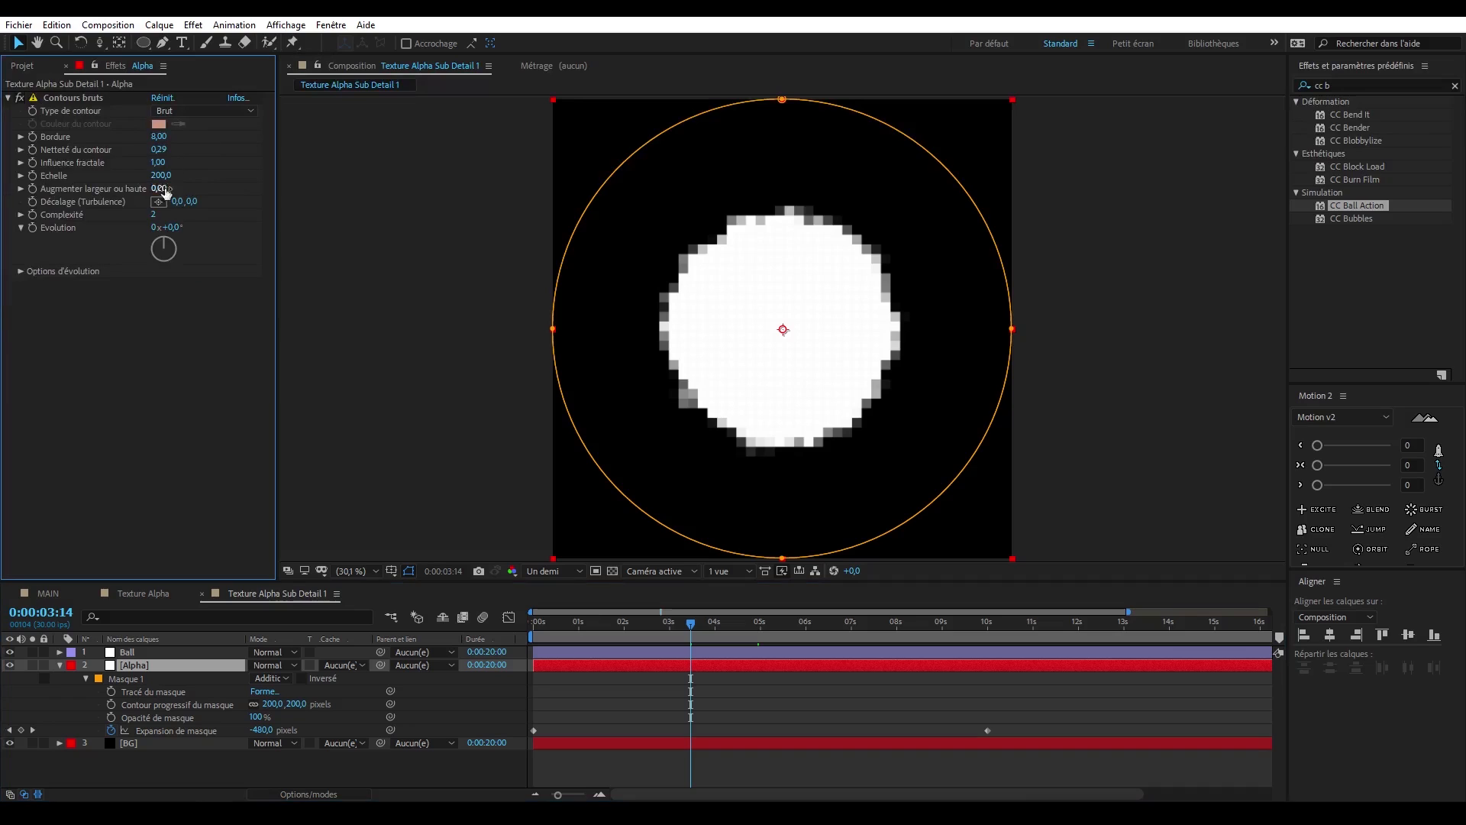
drag(178, 203, 611, 206)
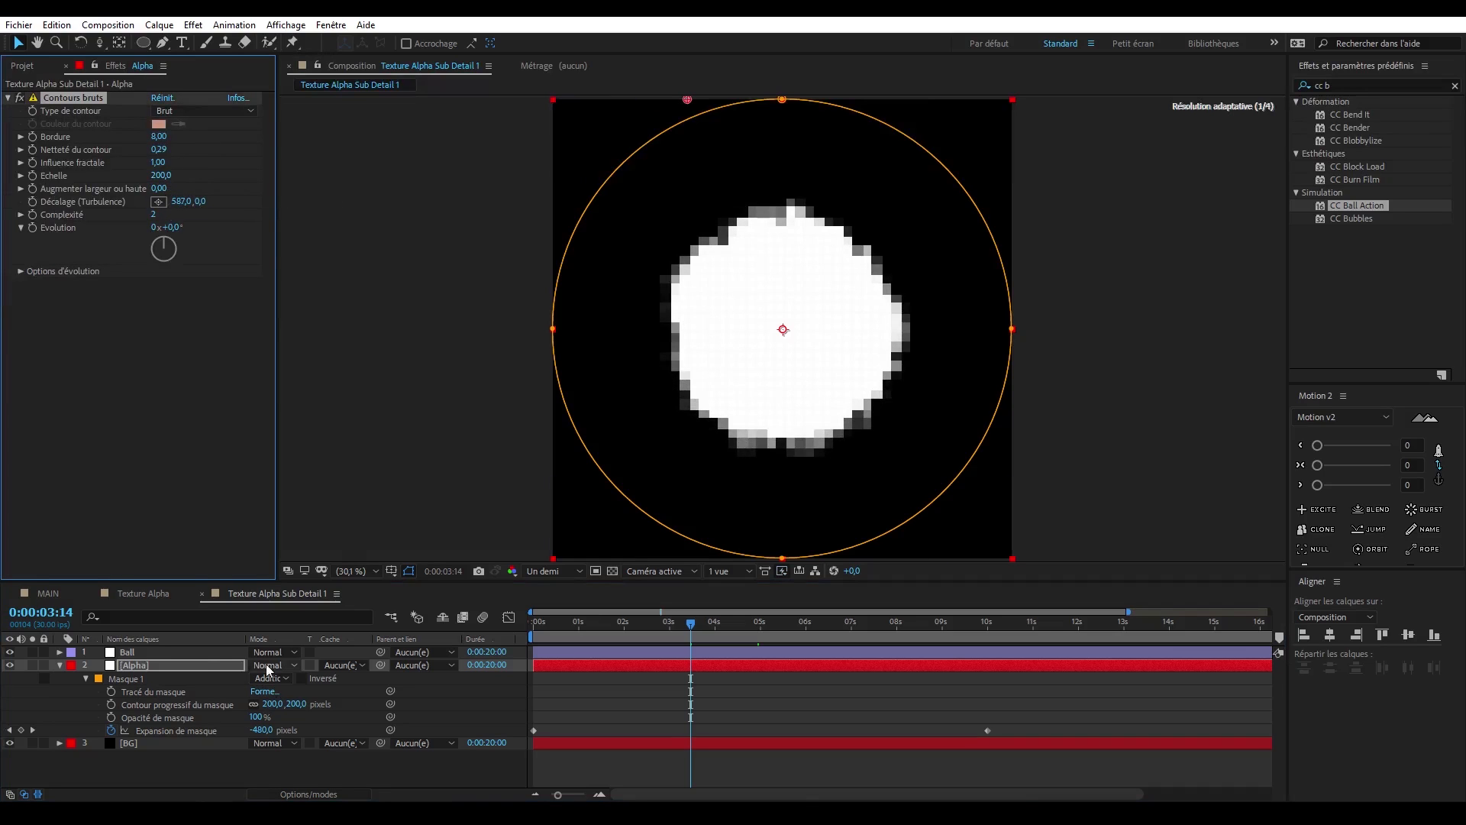
- Set the Ball layer's CC Ball Action Ball Size to 14 to turn the pixels into separate dots
click(196, 655)
click(163, 249)
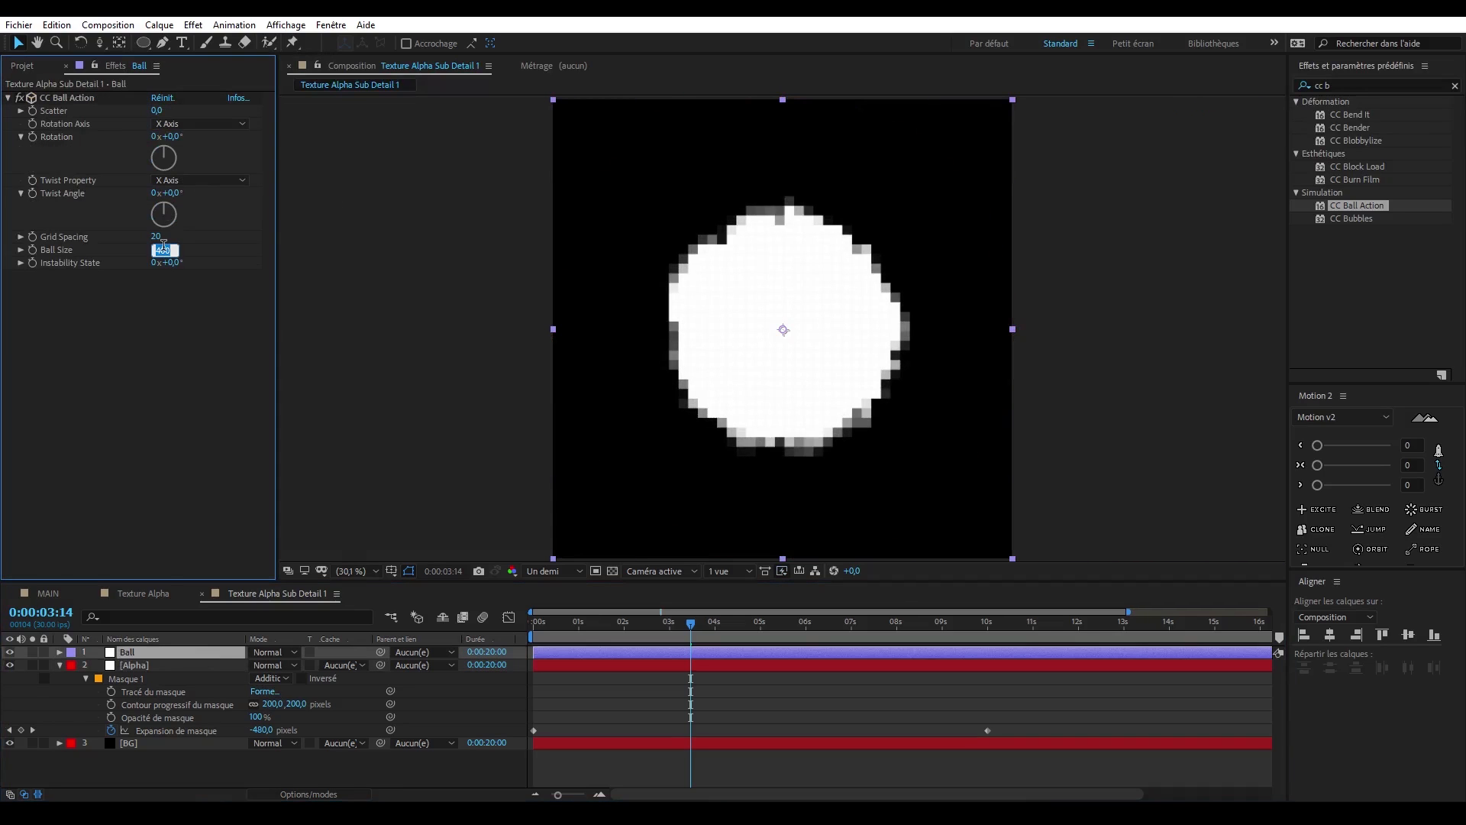
text(100)
key(Return)
drag(162, 249, 116, 263)
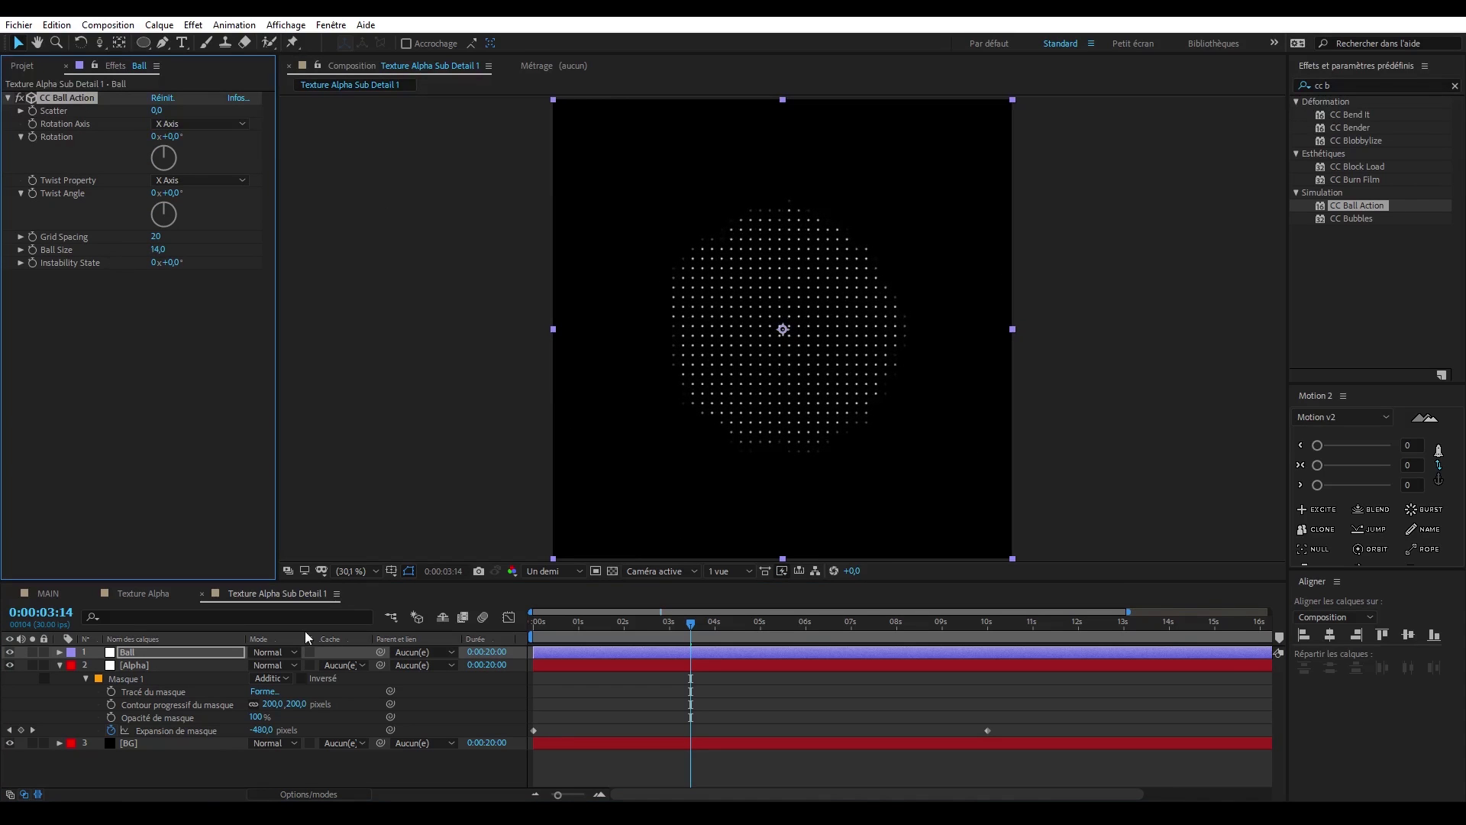
- On the Alpha layer, set the Contours bruts Echelle to 241 and the mask feather to 498 pixels
click(170, 670)
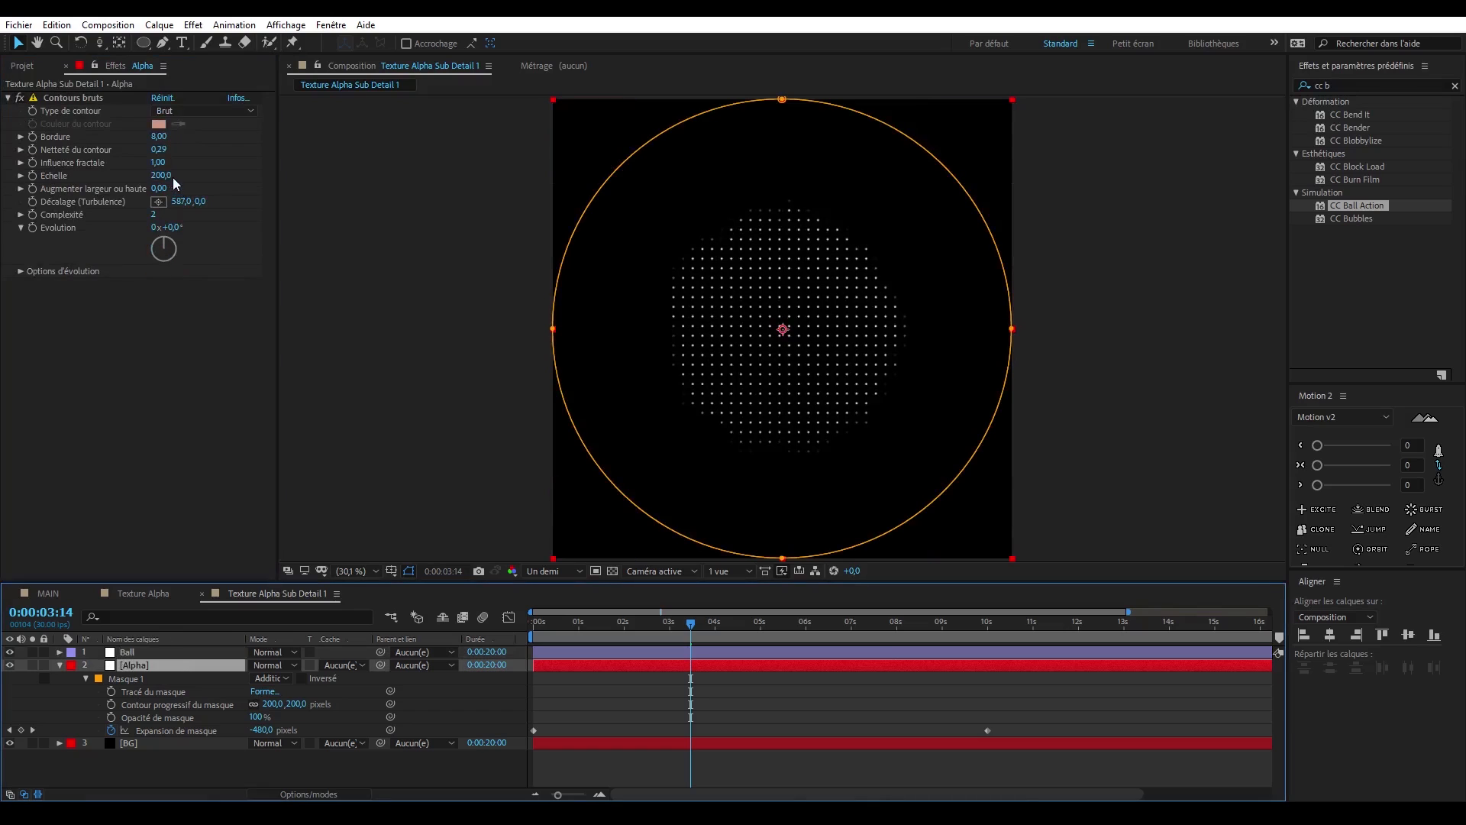
drag(637, 165, 3, 226)
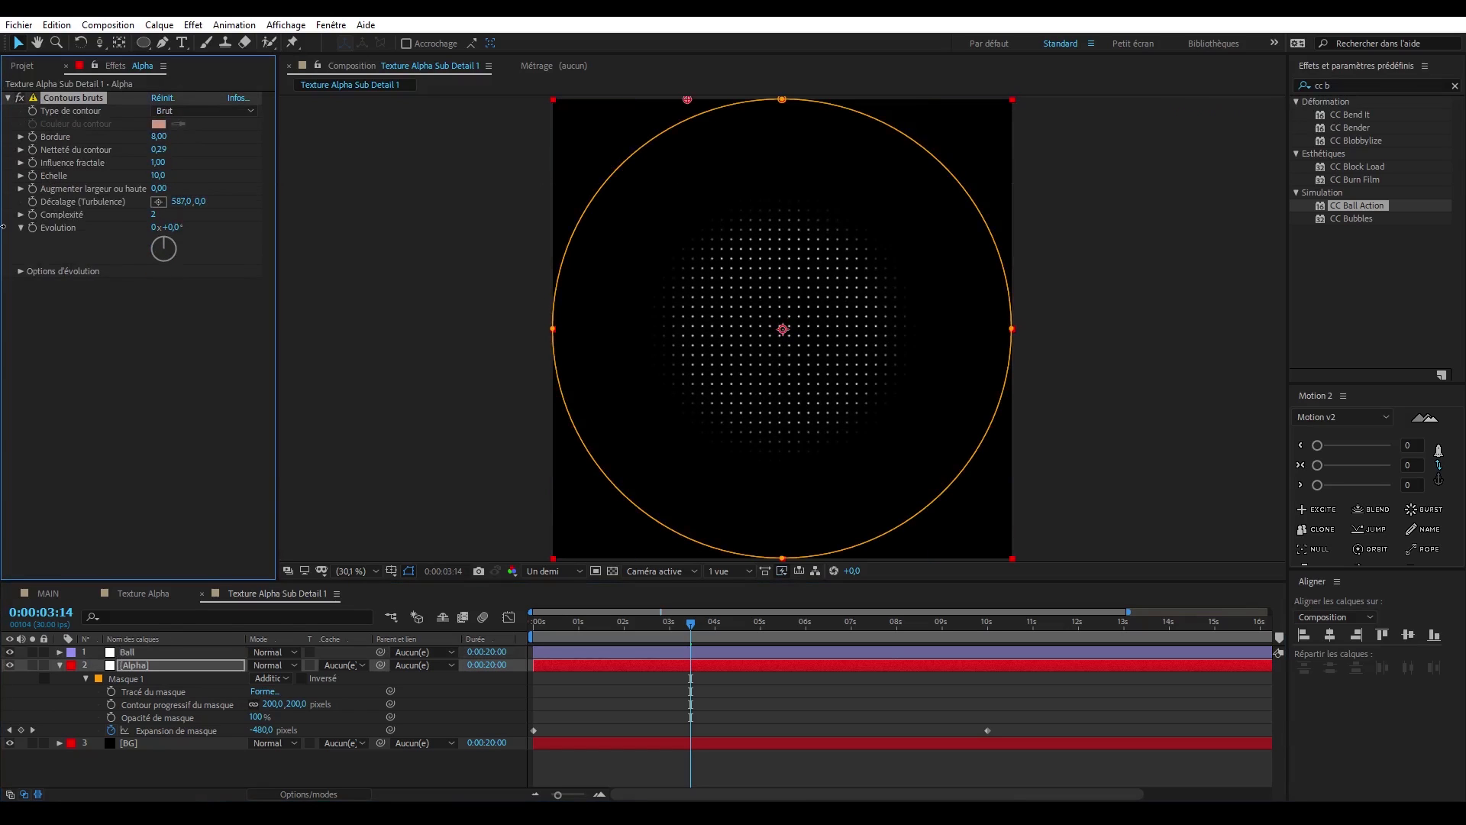
drag(115, 227, 177, 228)
drag(273, 704, 665, 701)
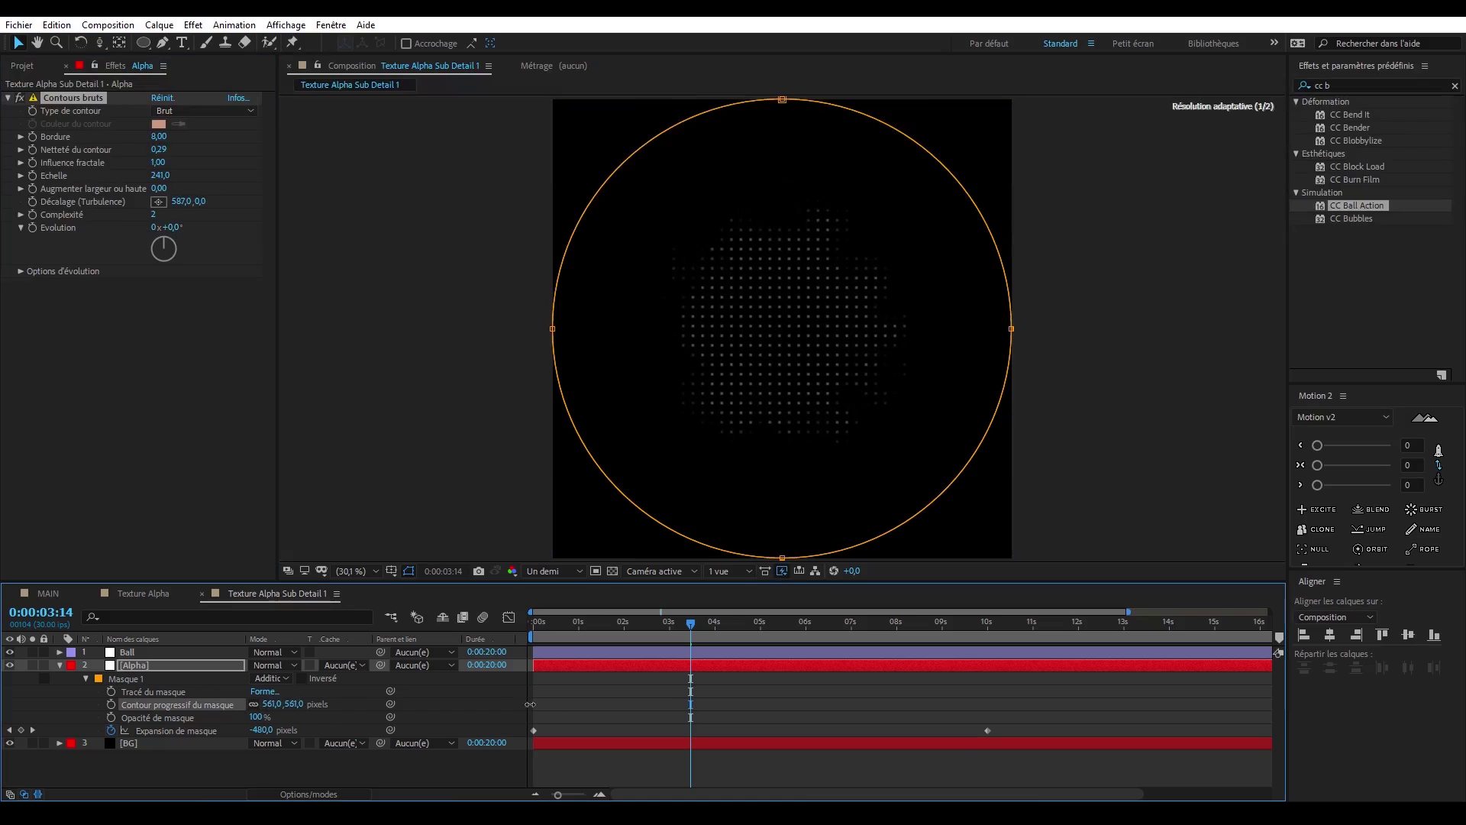
drag(530, 704, 664, 701)
click(760, 692)
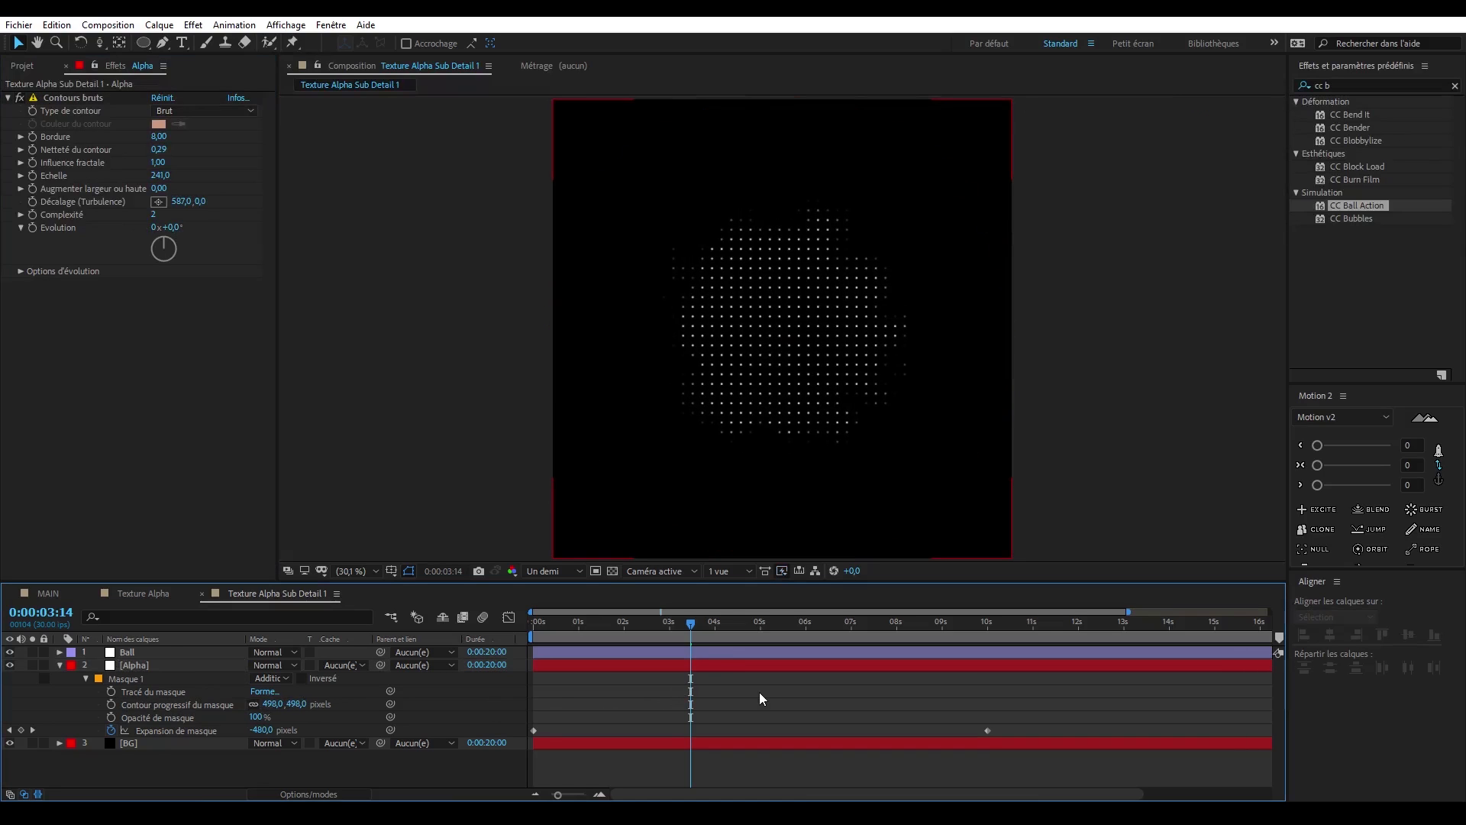
- Place the Texture Alpha Sub Detail 1 composition as the top layer of Texture Alpha
drag(691, 624, 701, 624)
click(142, 593)
click(23, 67)
double_click(81, 247)
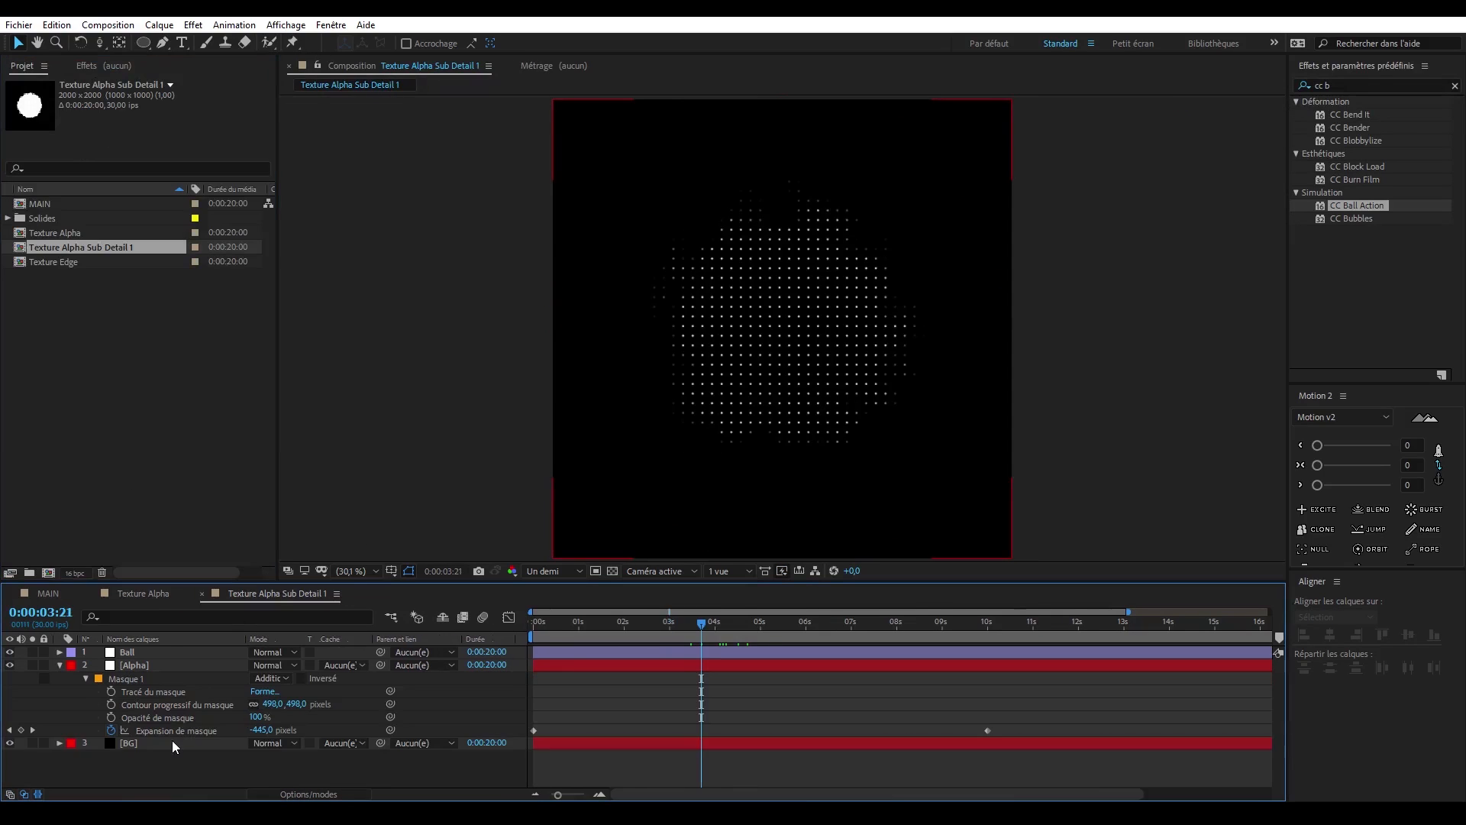
click(143, 593)
click(83, 121)
click(92, 250)
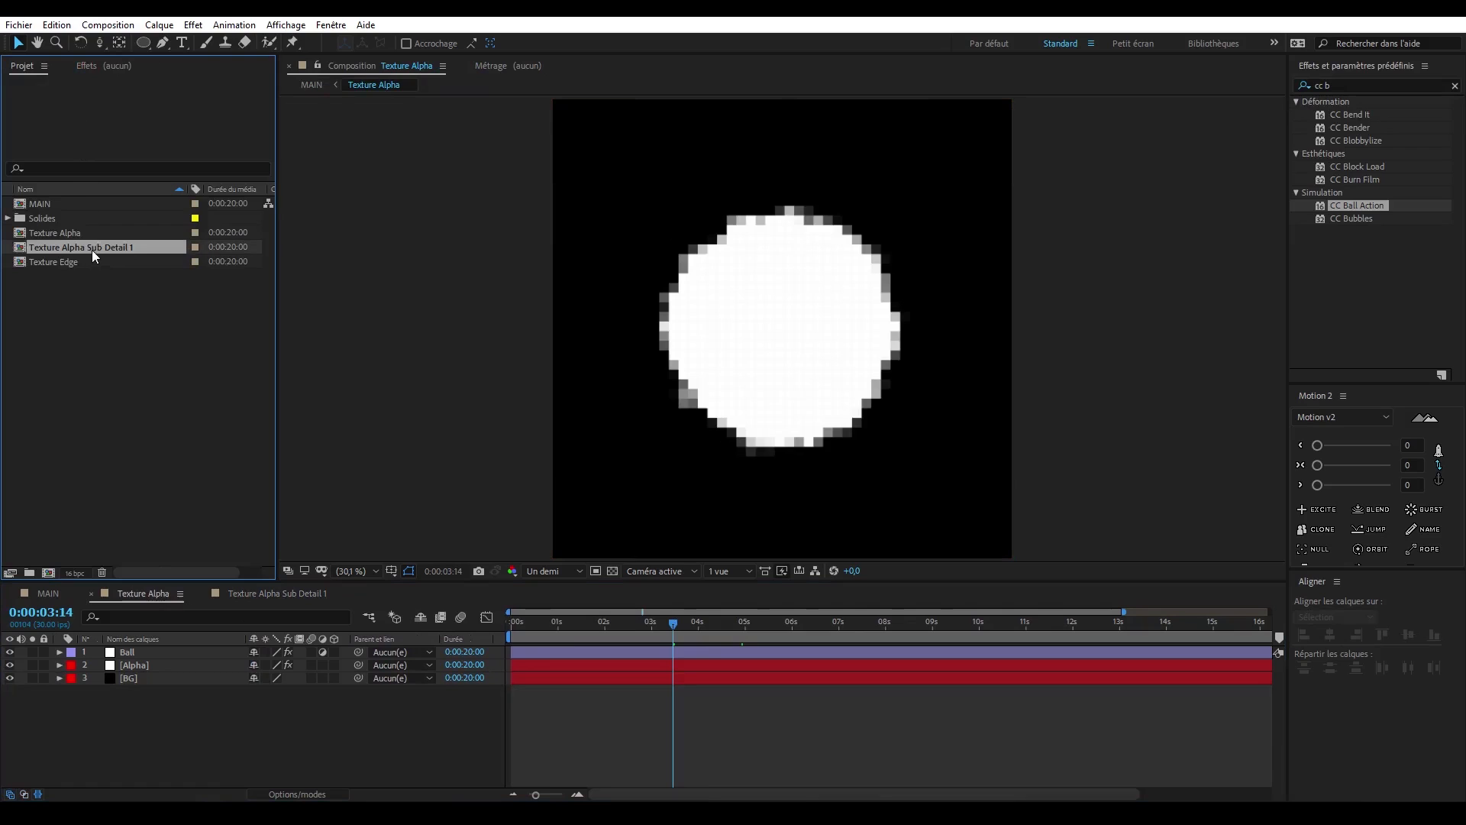
drag(92, 250, 175, 650)
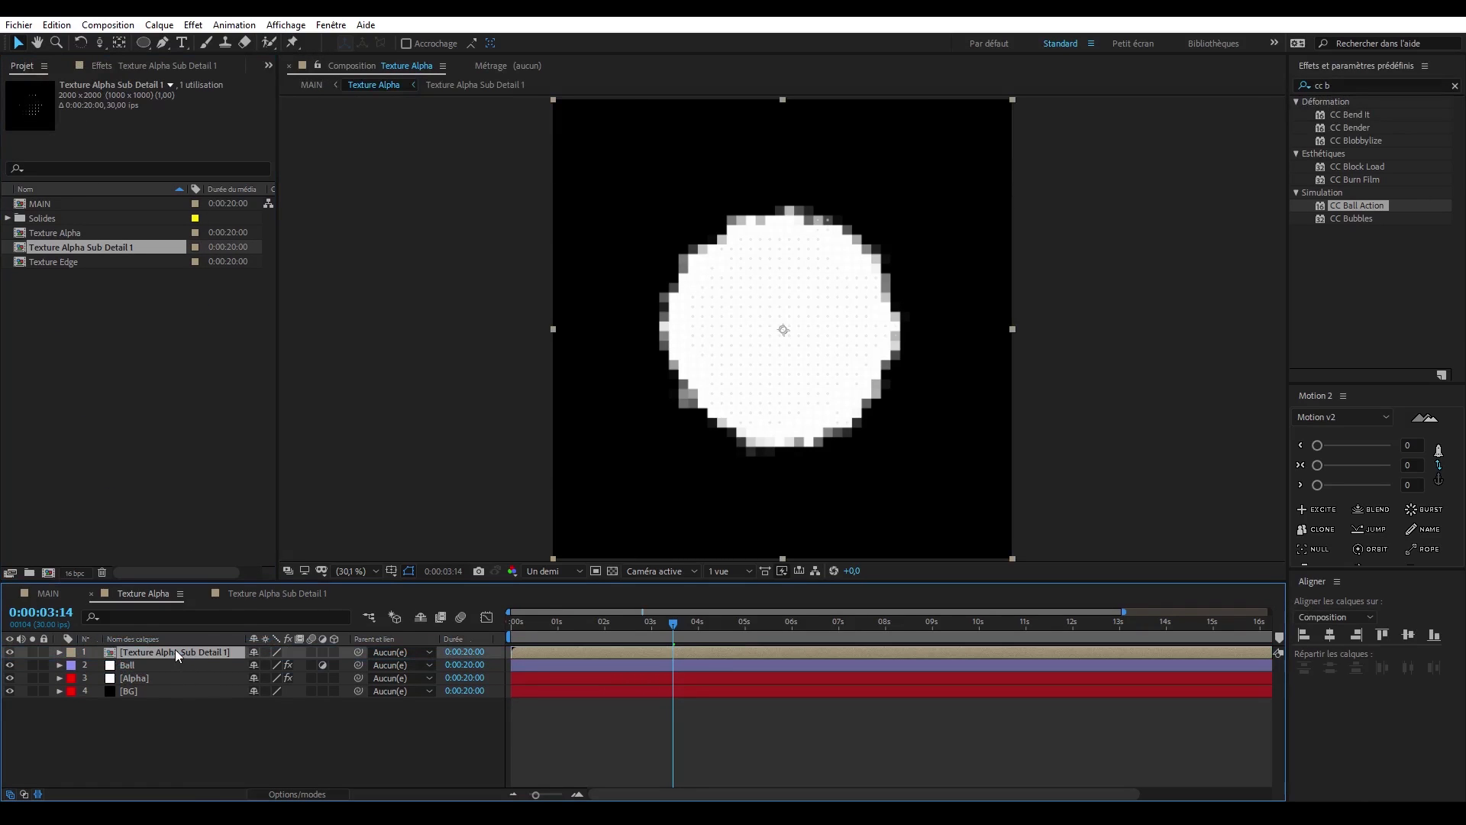
- Set the Texture Alpha Sub Detail 1 layer's blending mode to Addition and shift it slightly earlier in time
click(288, 795)
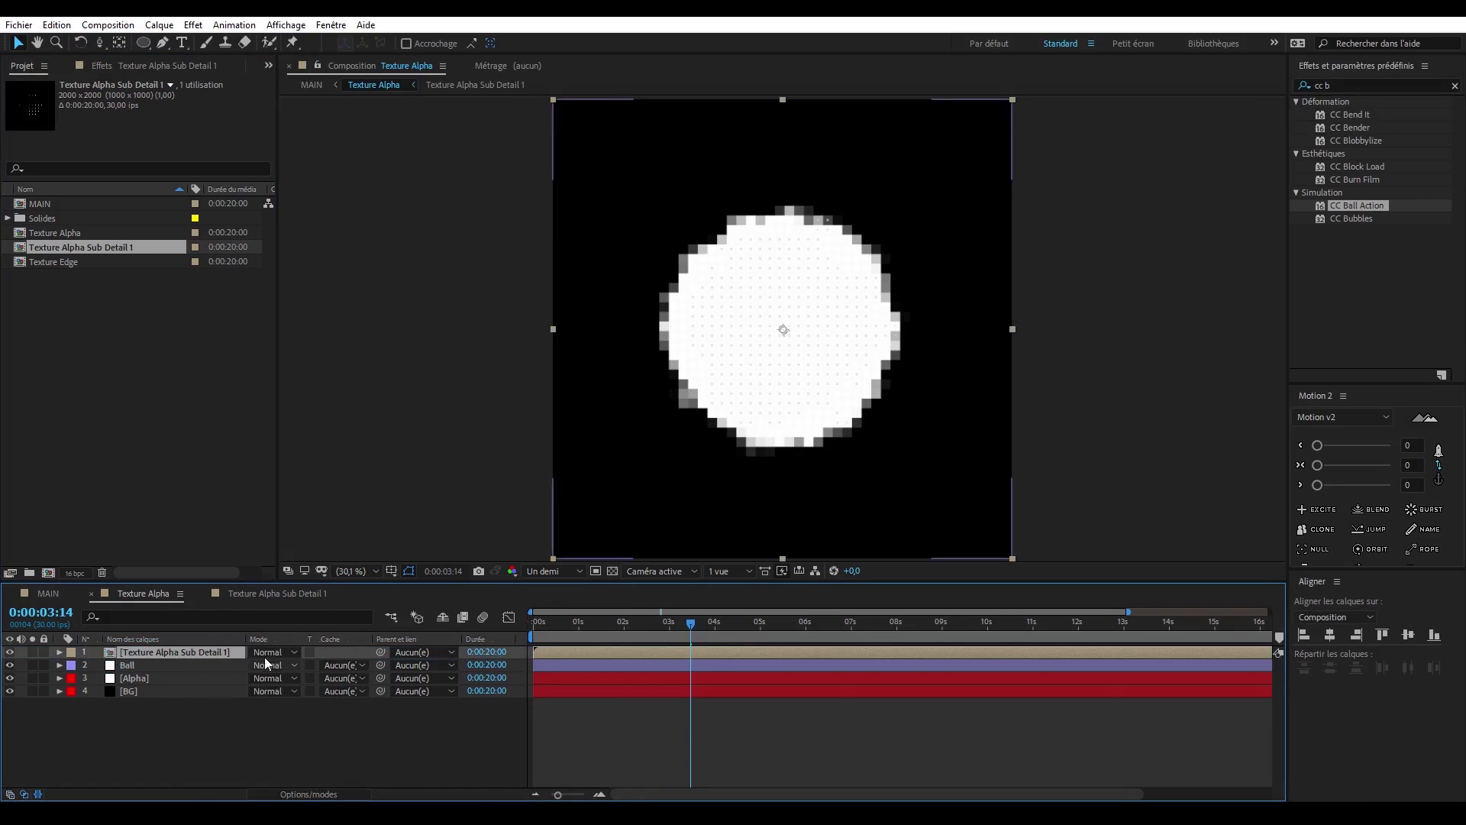
click(269, 653)
click(321, 297)
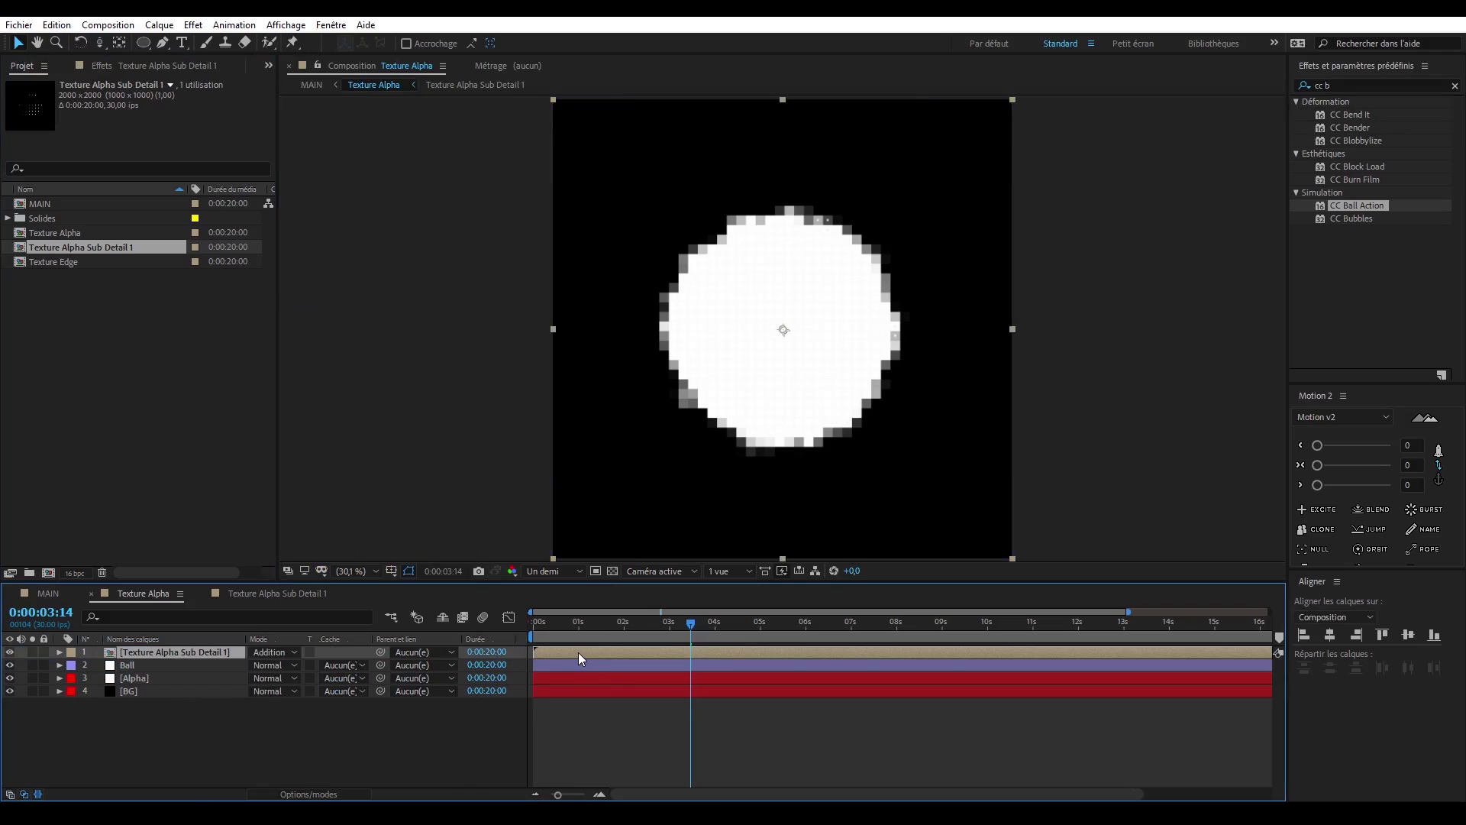
drag(579, 652, 549, 659)
click(593, 723)
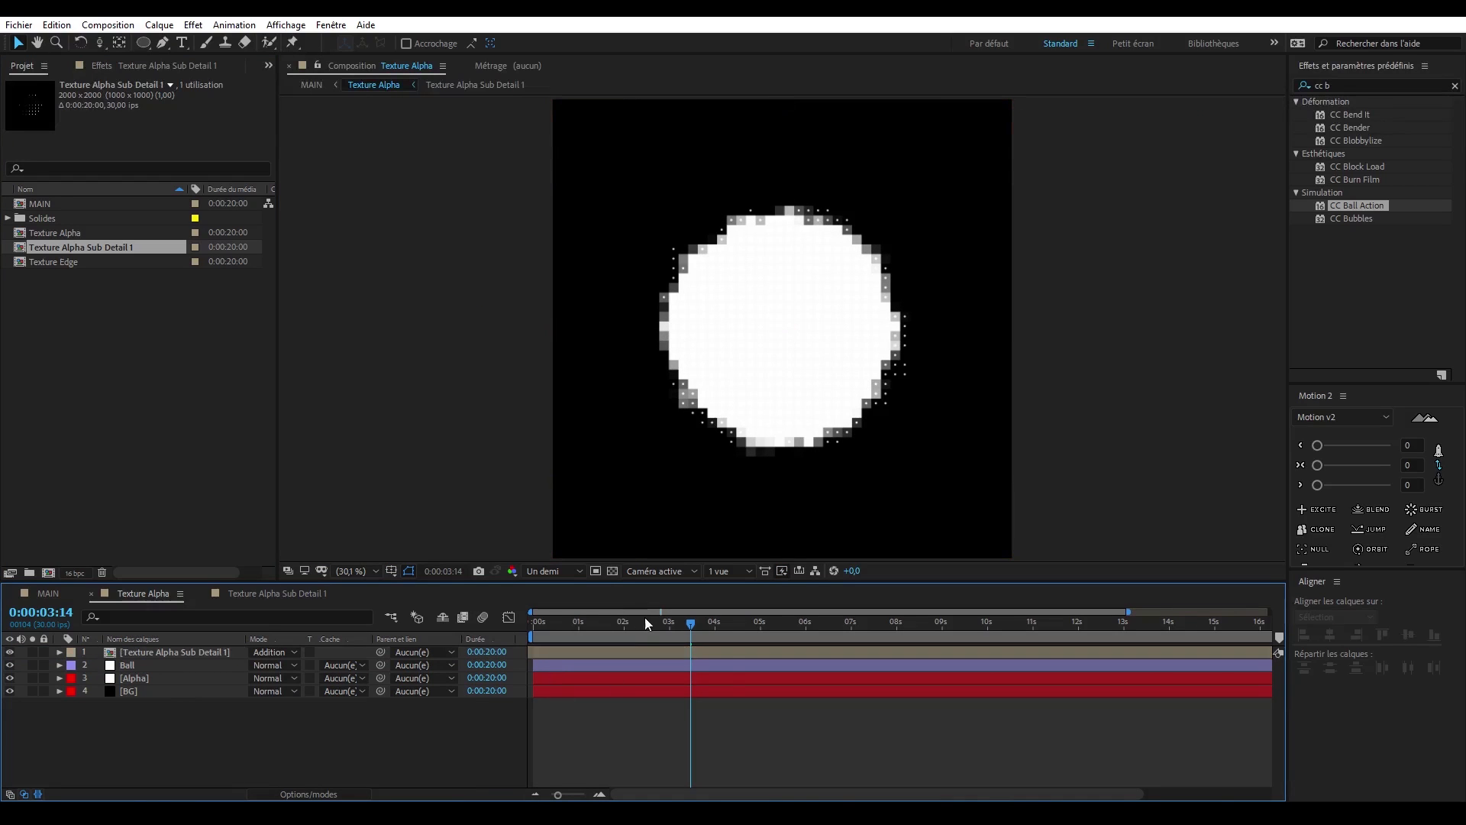
- Examine the dots along the matte's edge in Texture Alpha at several times
click(730, 621)
key(period)
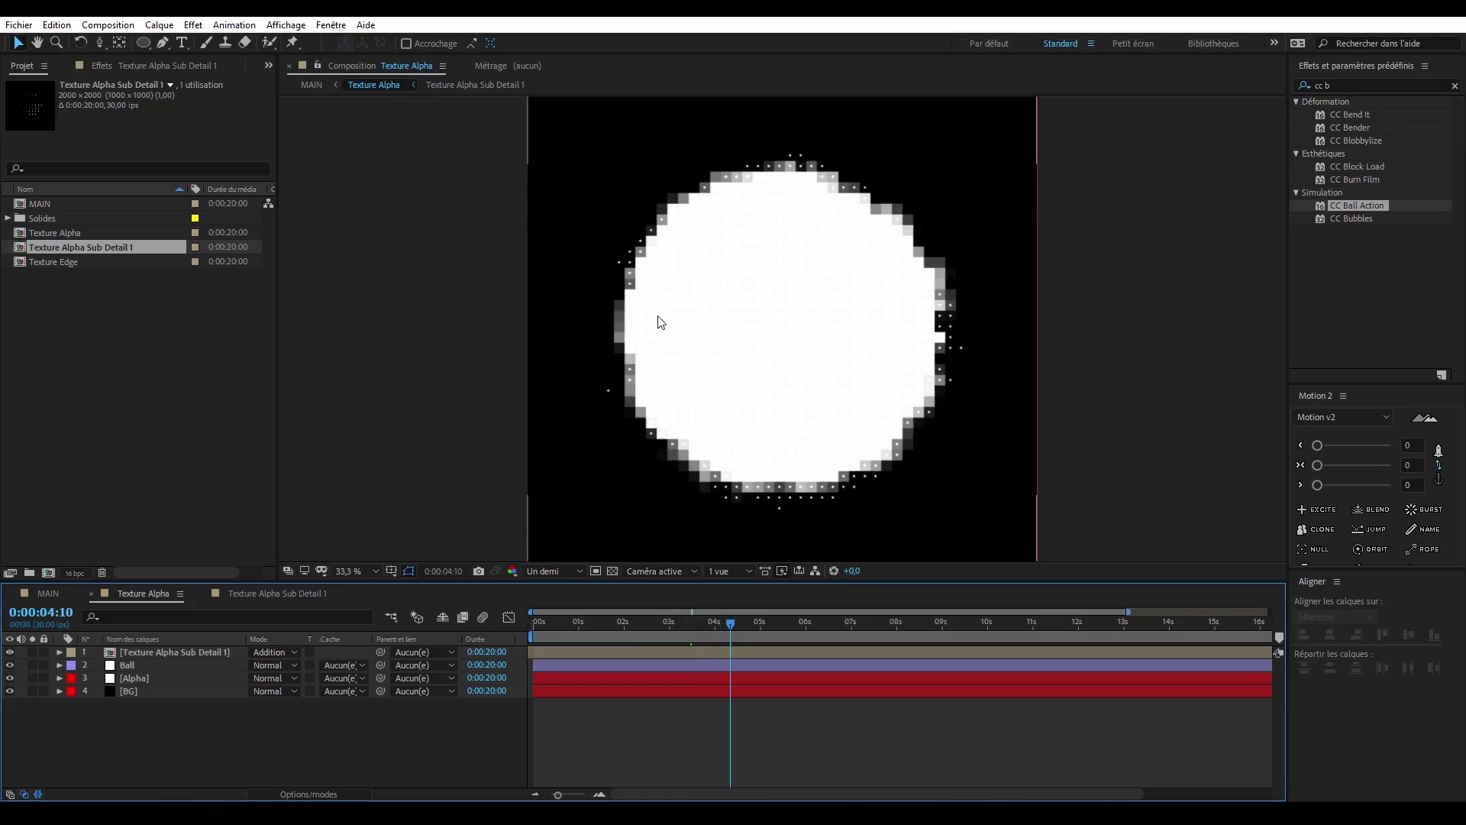
scroll(717, 327, up, 2)
scroll(708, 362, down, 1)
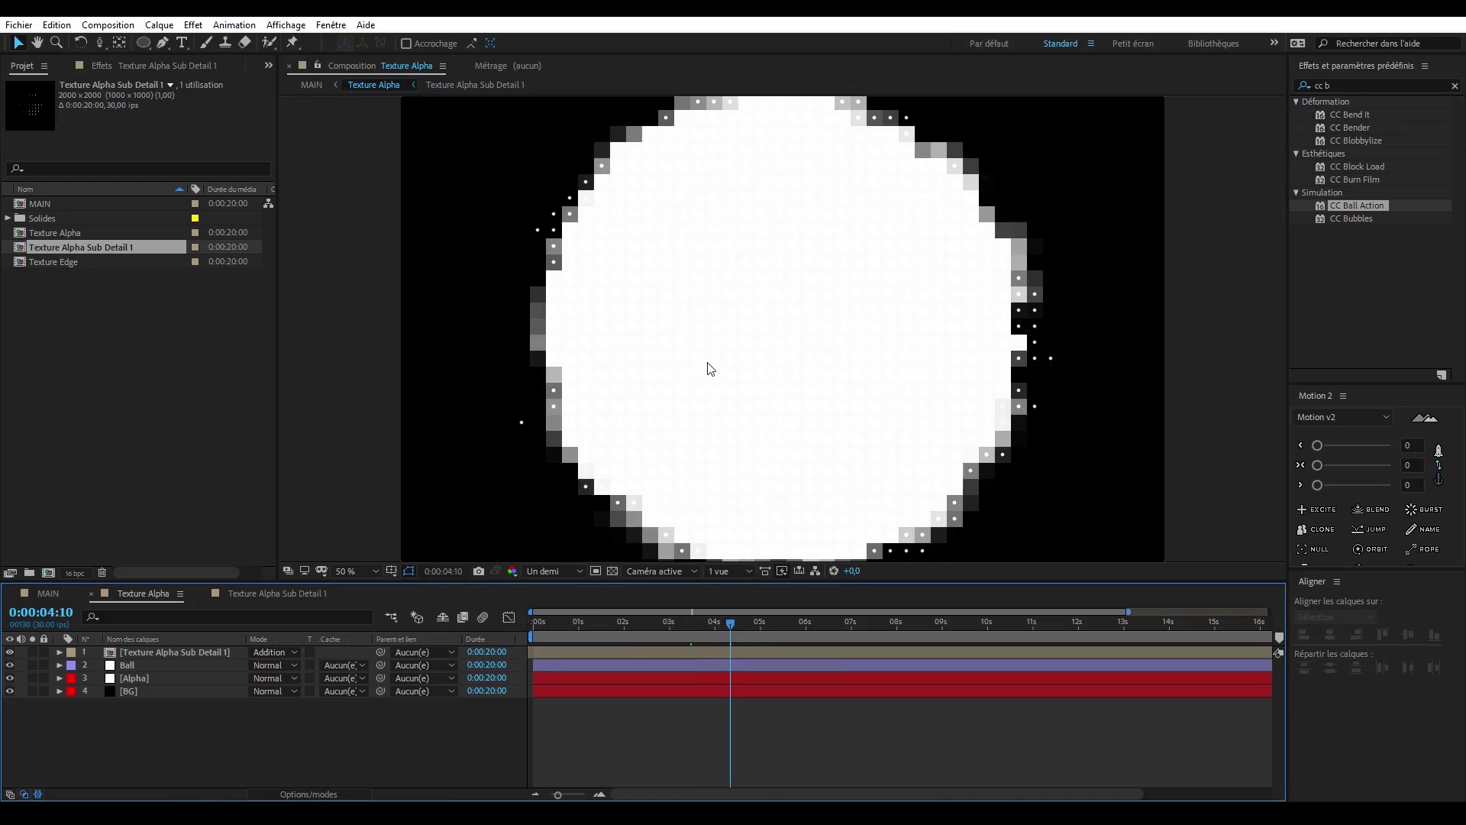
drag(739, 422, 655, 495)
click(653, 620)
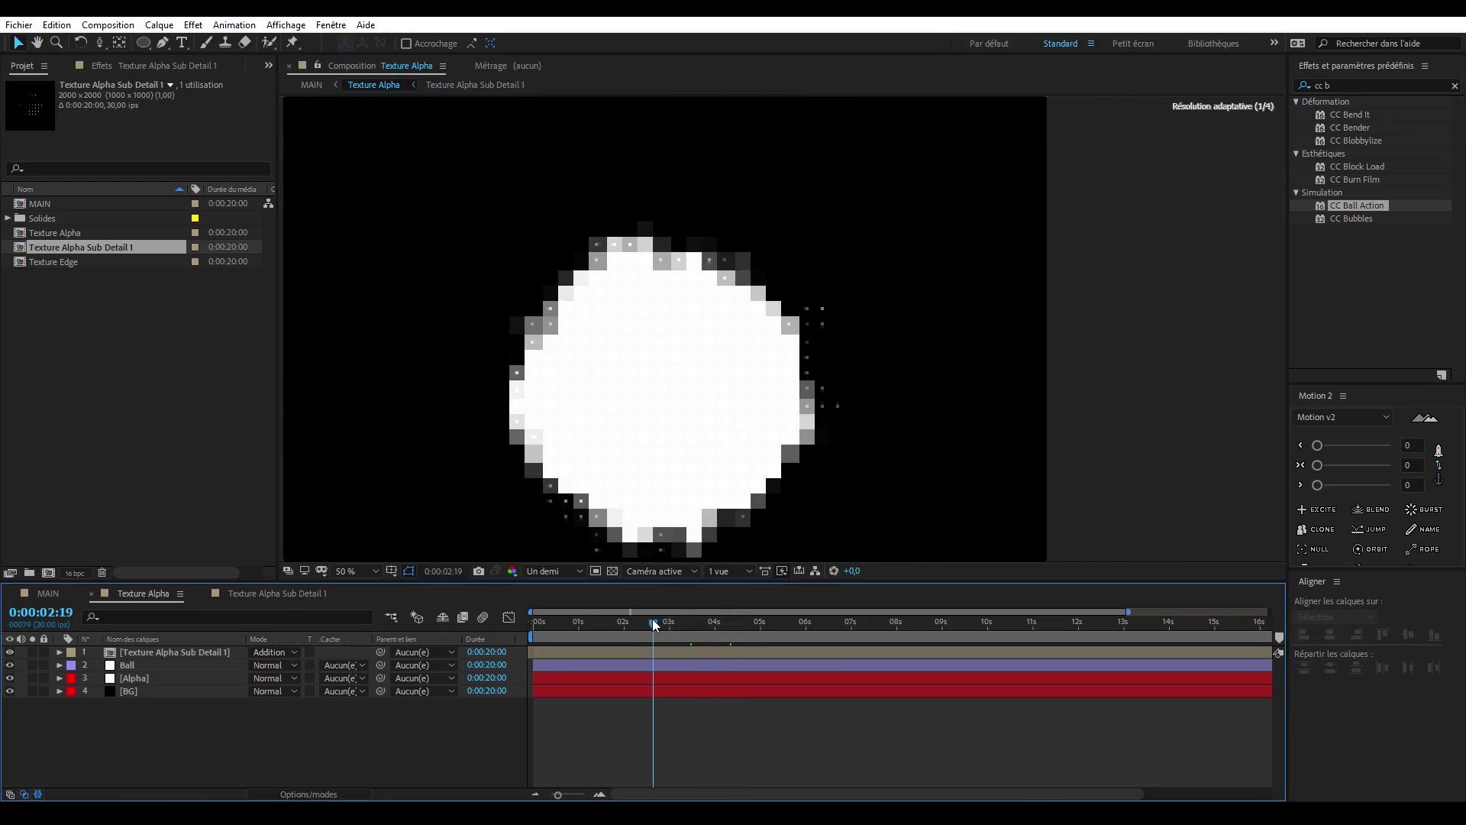
- Duplicate Texture Alpha Sub Detail 1 and place the copy on top of Texture Alpha in Addition mode
click(145, 332)
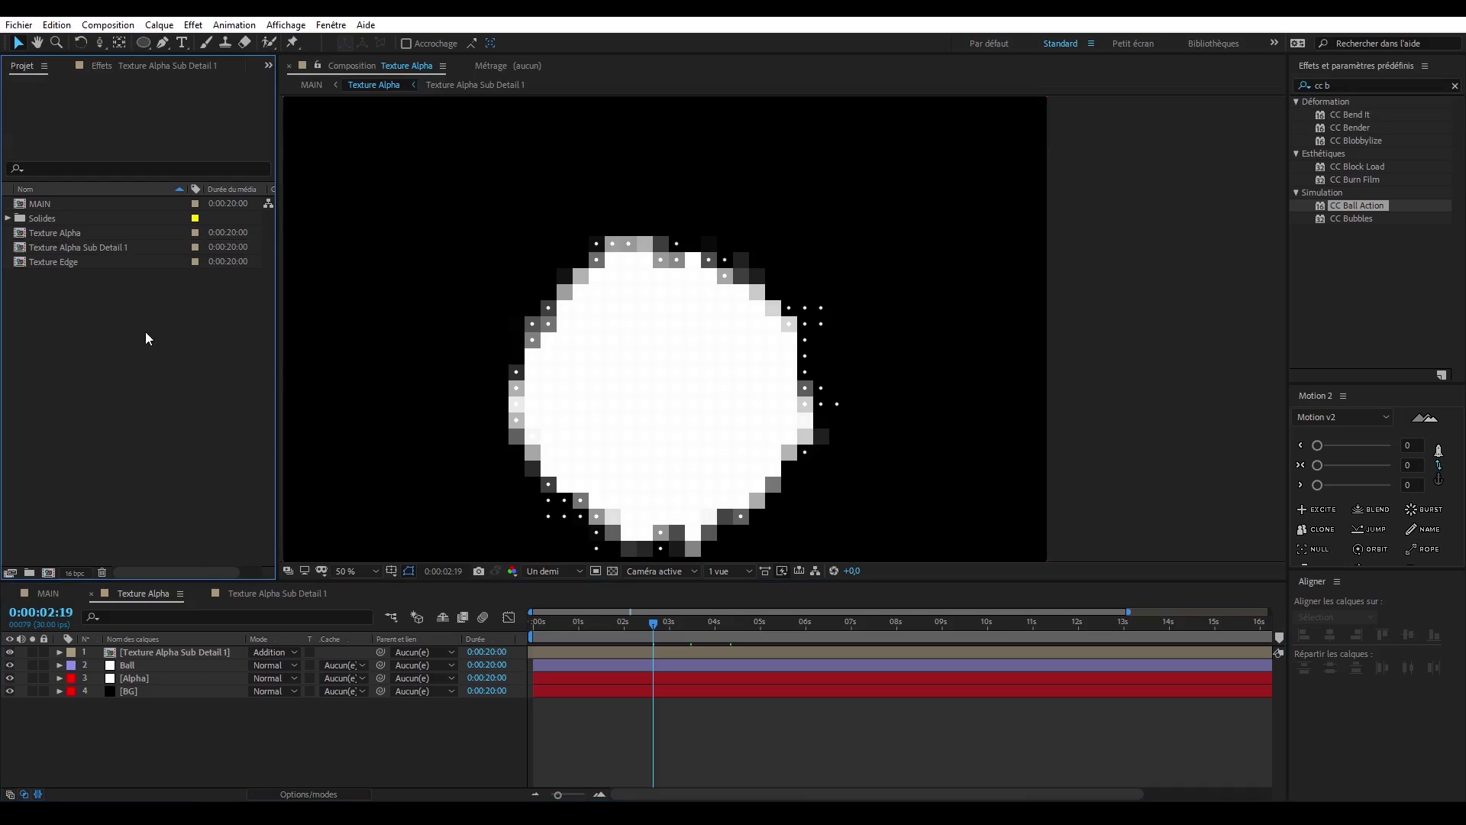
click(150, 252)
key(ctrl+d)
drag(140, 259, 183, 654)
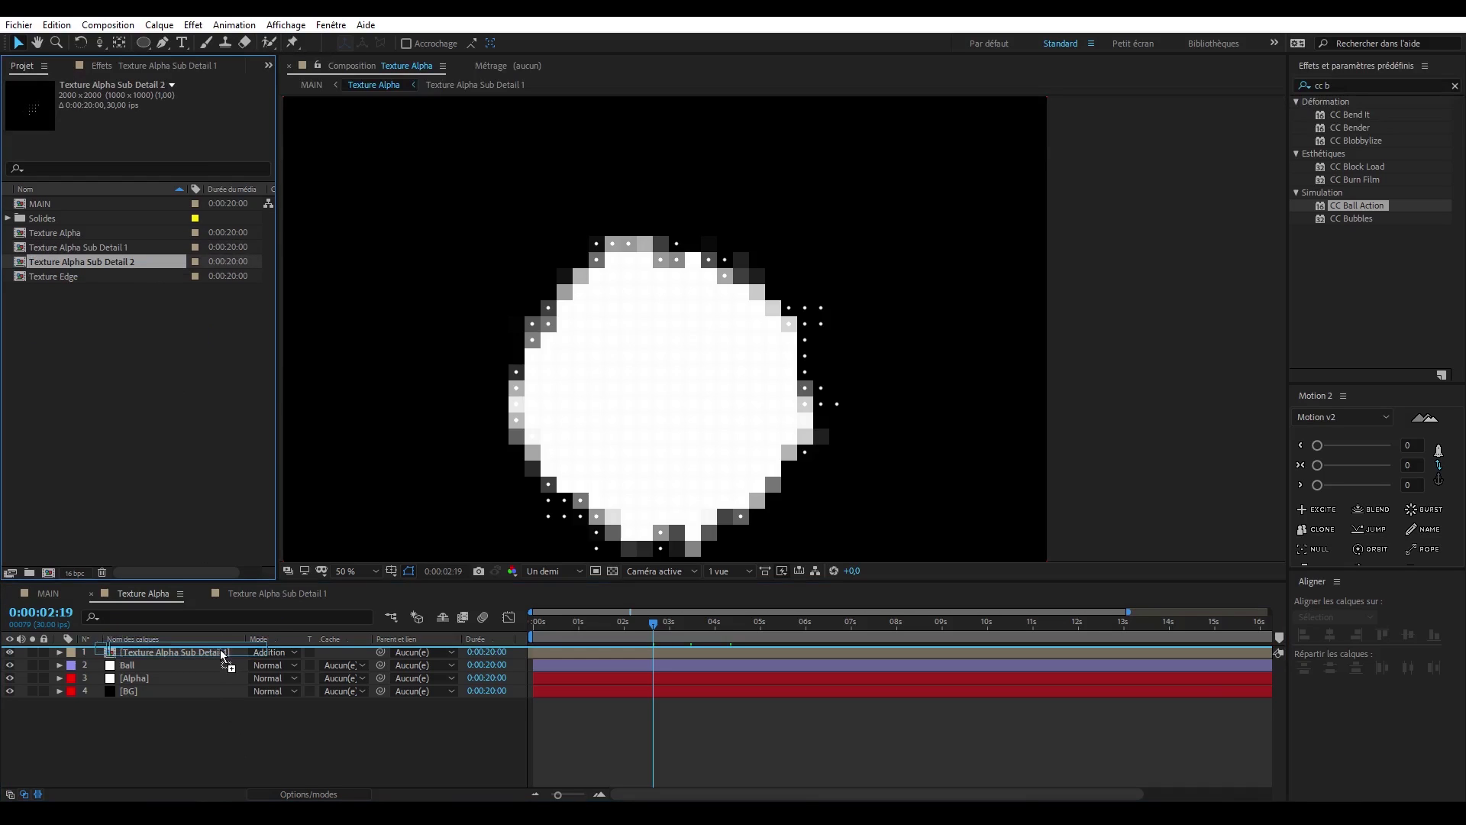
click(283, 654)
click(330, 293)
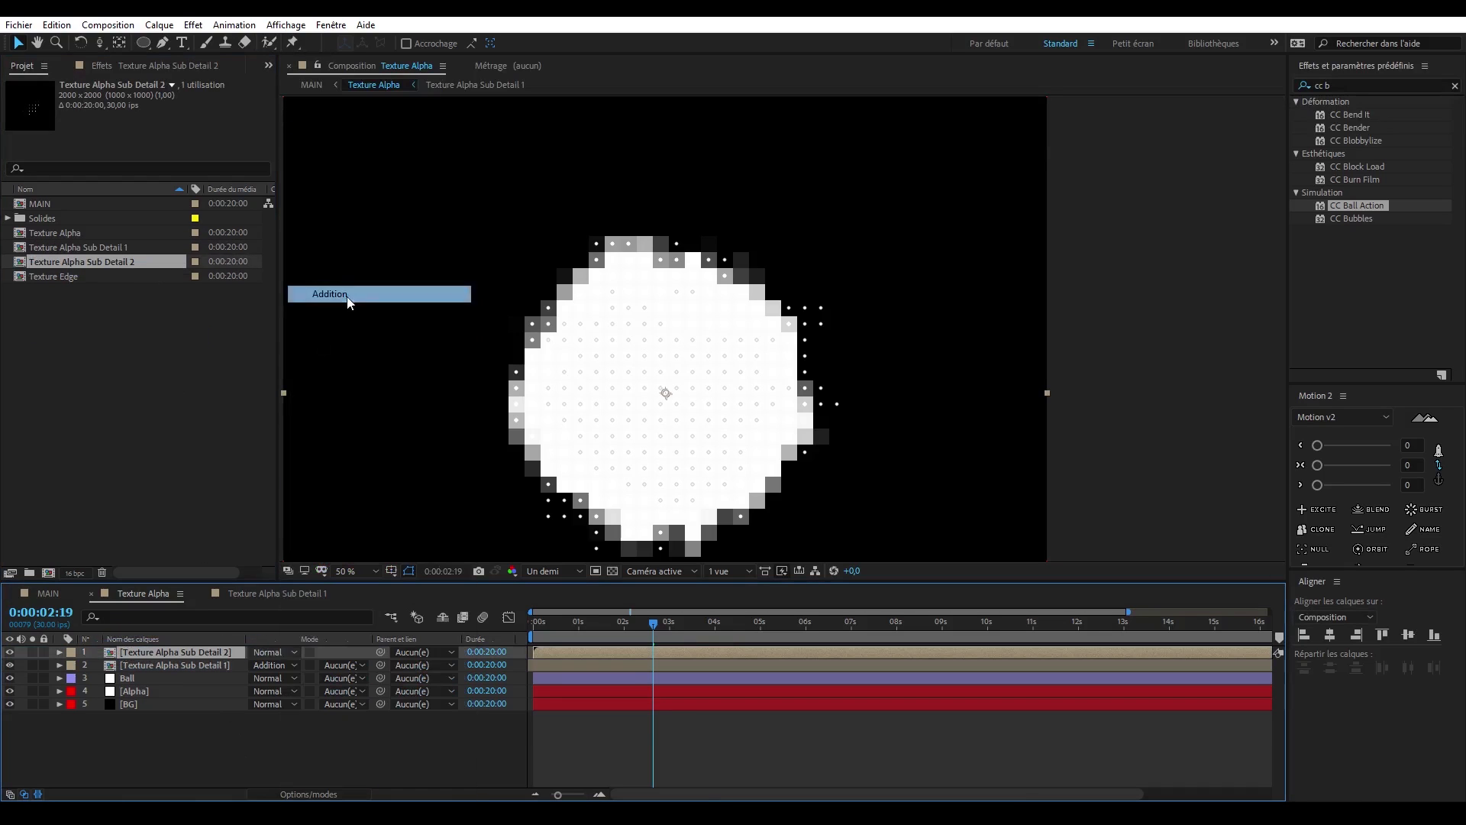
- In Texture Alpha Sub Detail 2, make the Ball layer's dots smaller and denser and set Alpha's Décalage (Turbulence) to 587, 307
double_click(204, 654)
scroll(828, 373, up, 2)
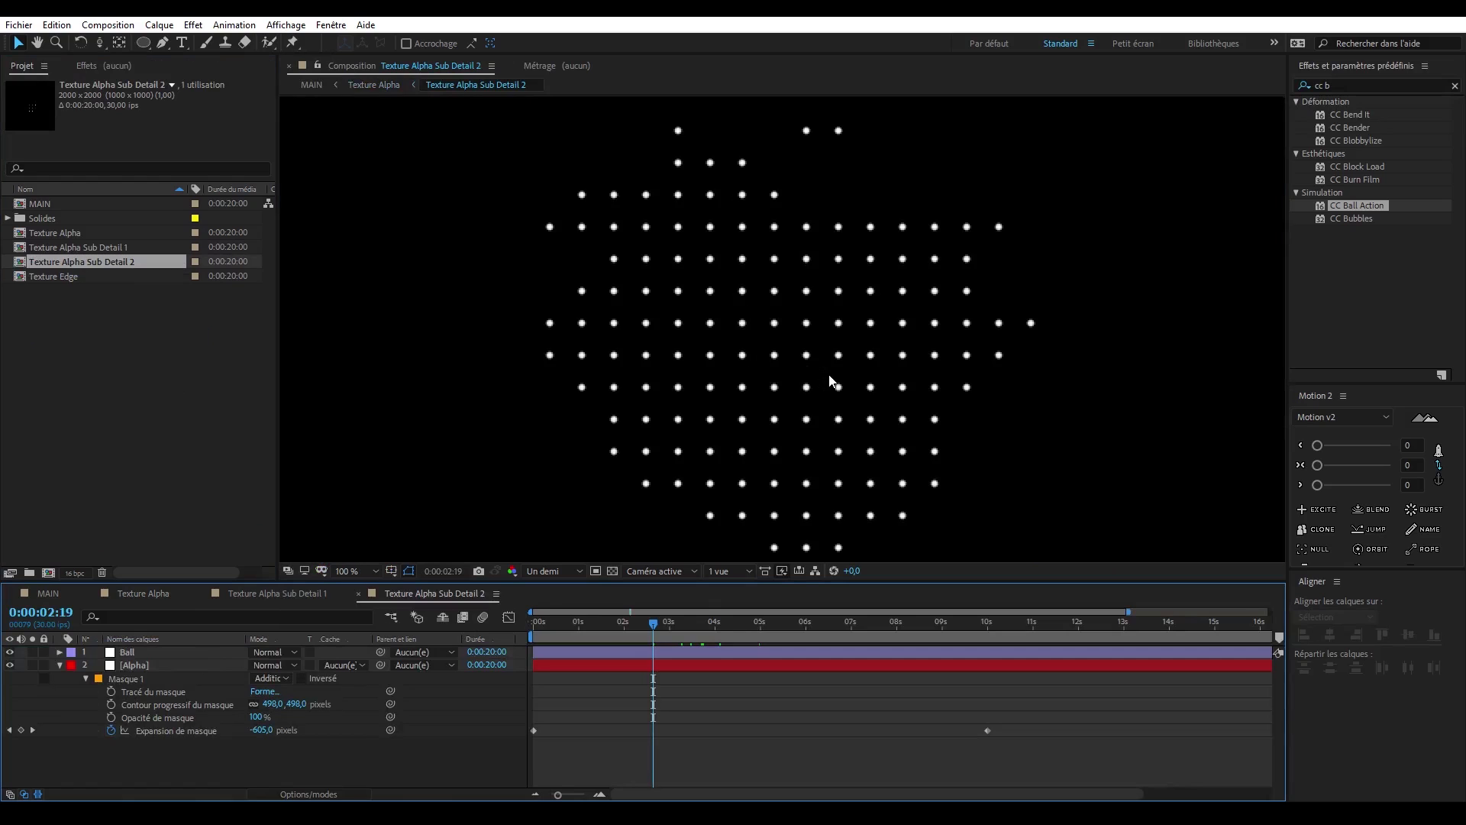
click(127, 652)
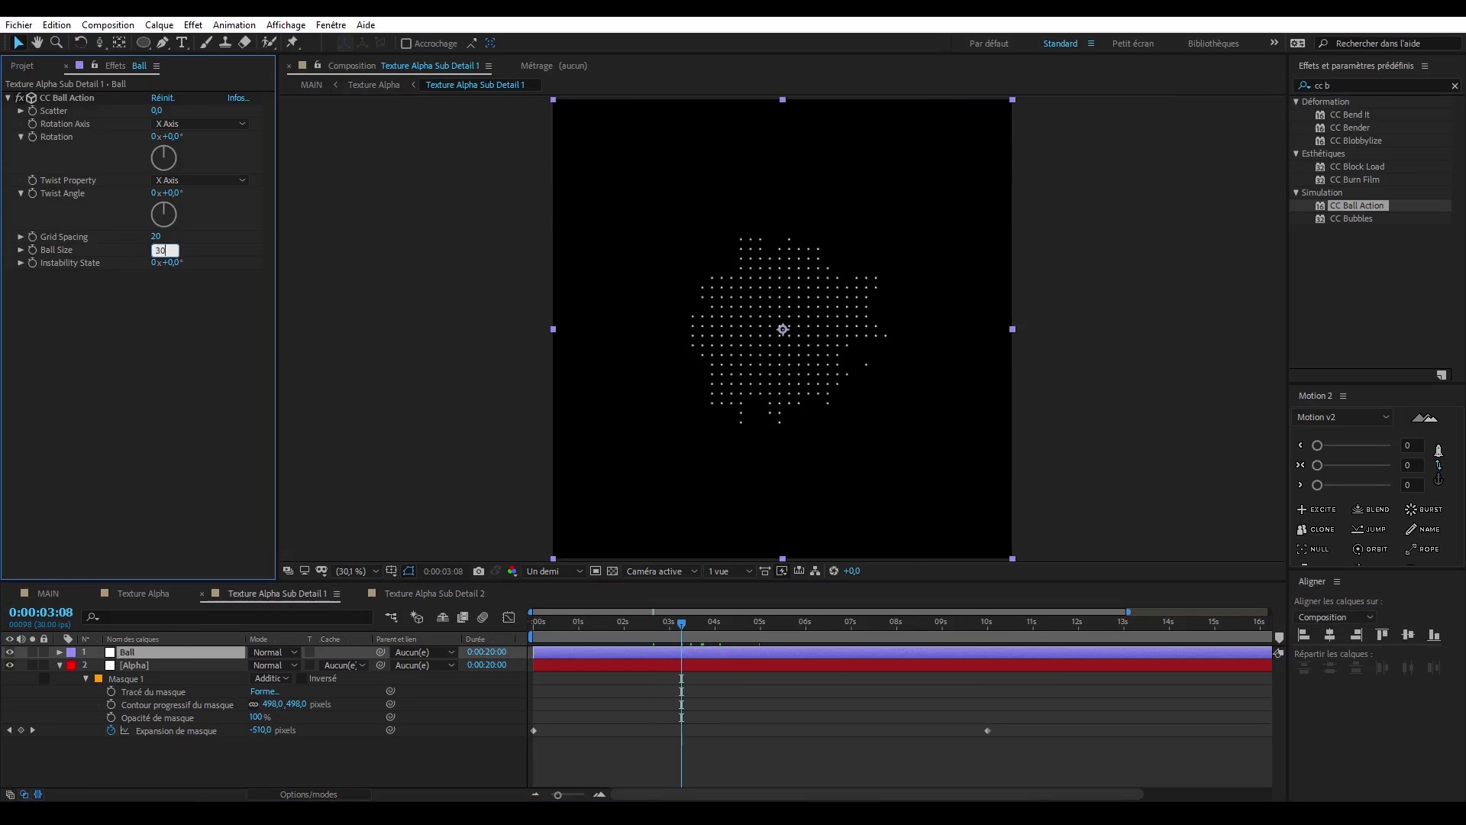
key(Return)
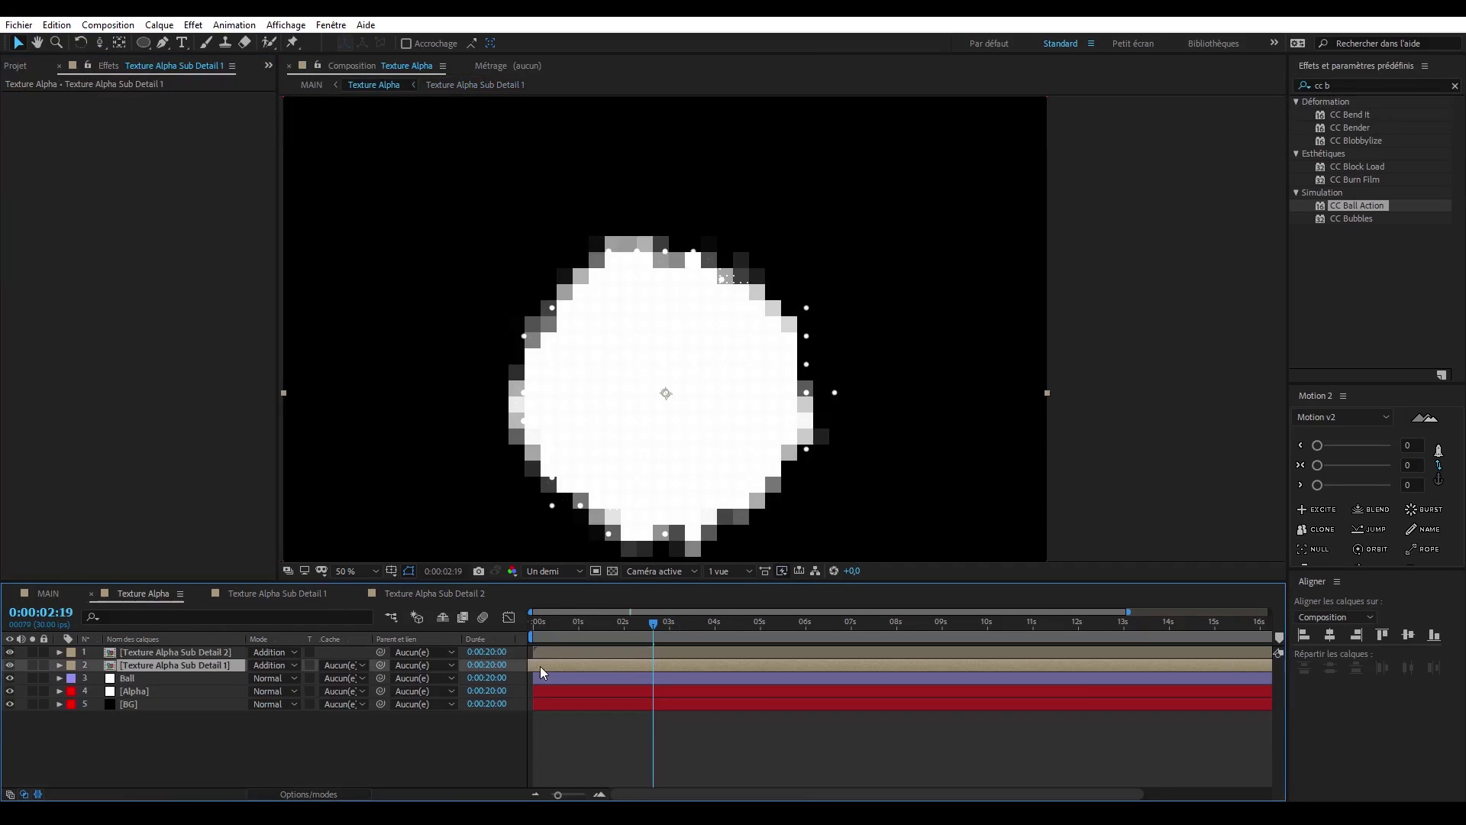
- In Texture Alpha Sub Detail 1, set CC Ball Action's Grid Spacing to 20 and Ball Size to 15, and check the cube in MAIN
drag(153, 238, 156, 239)
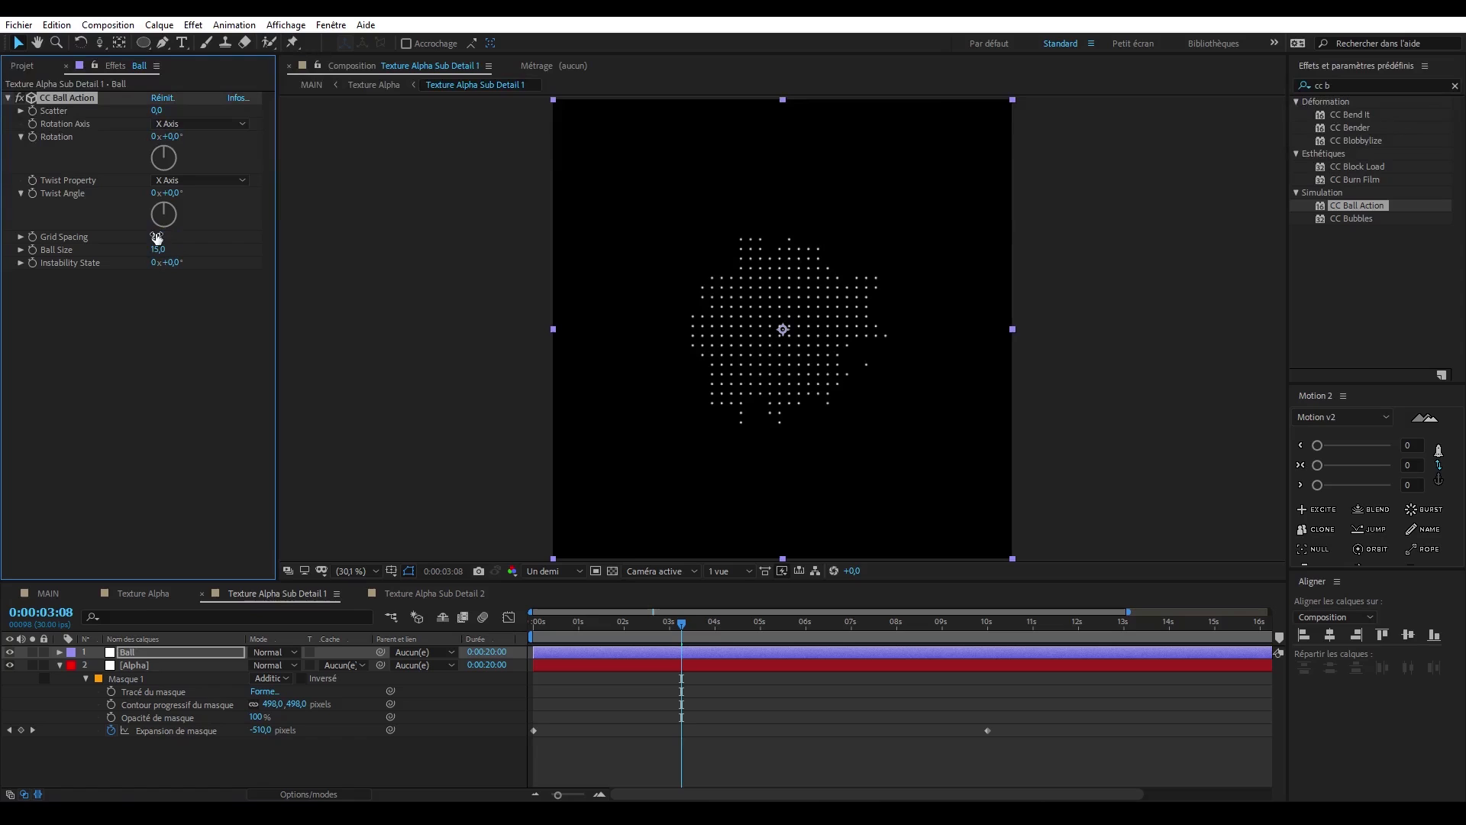
click(158, 599)
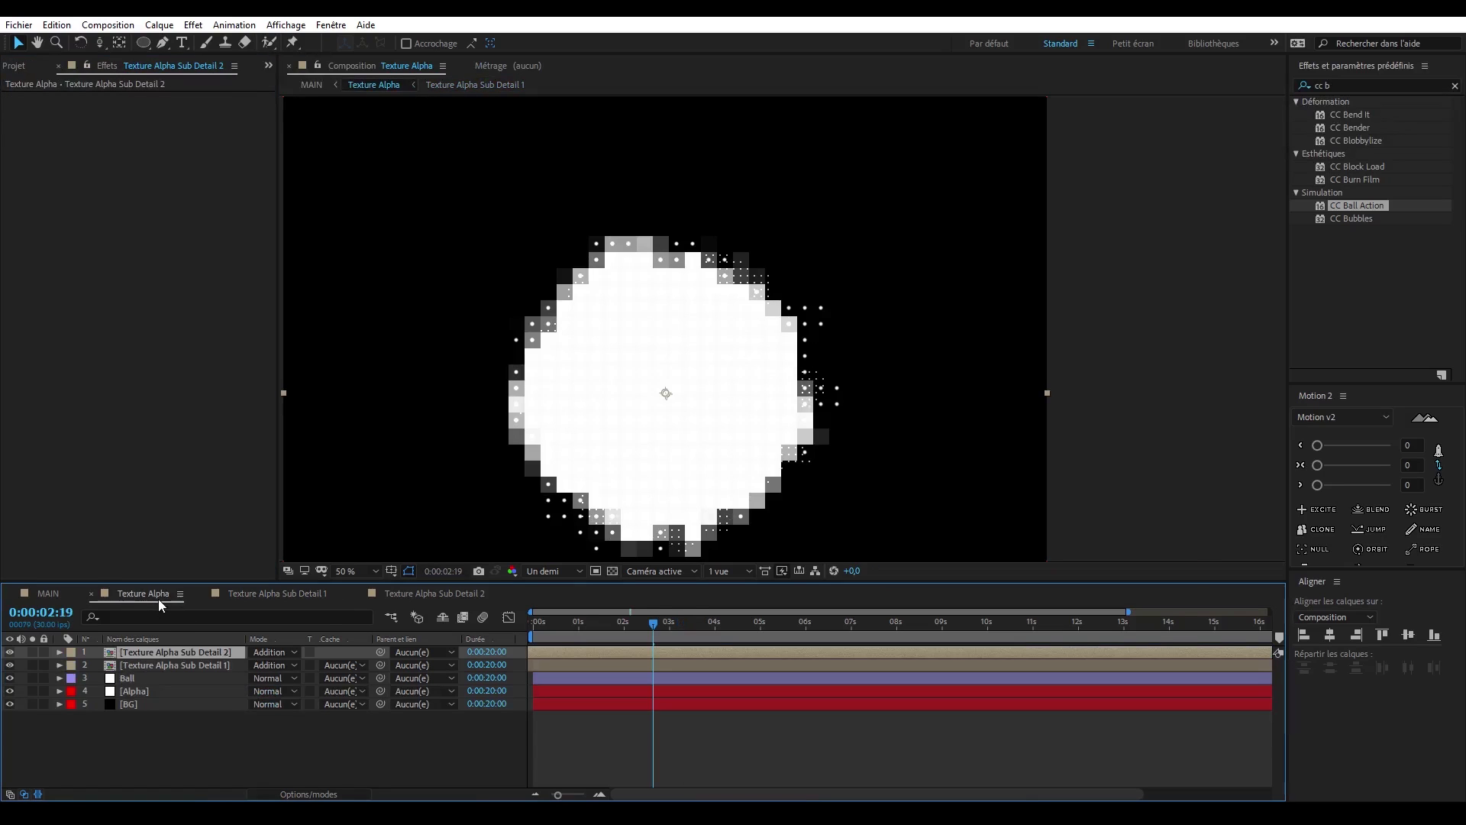
click(64, 593)
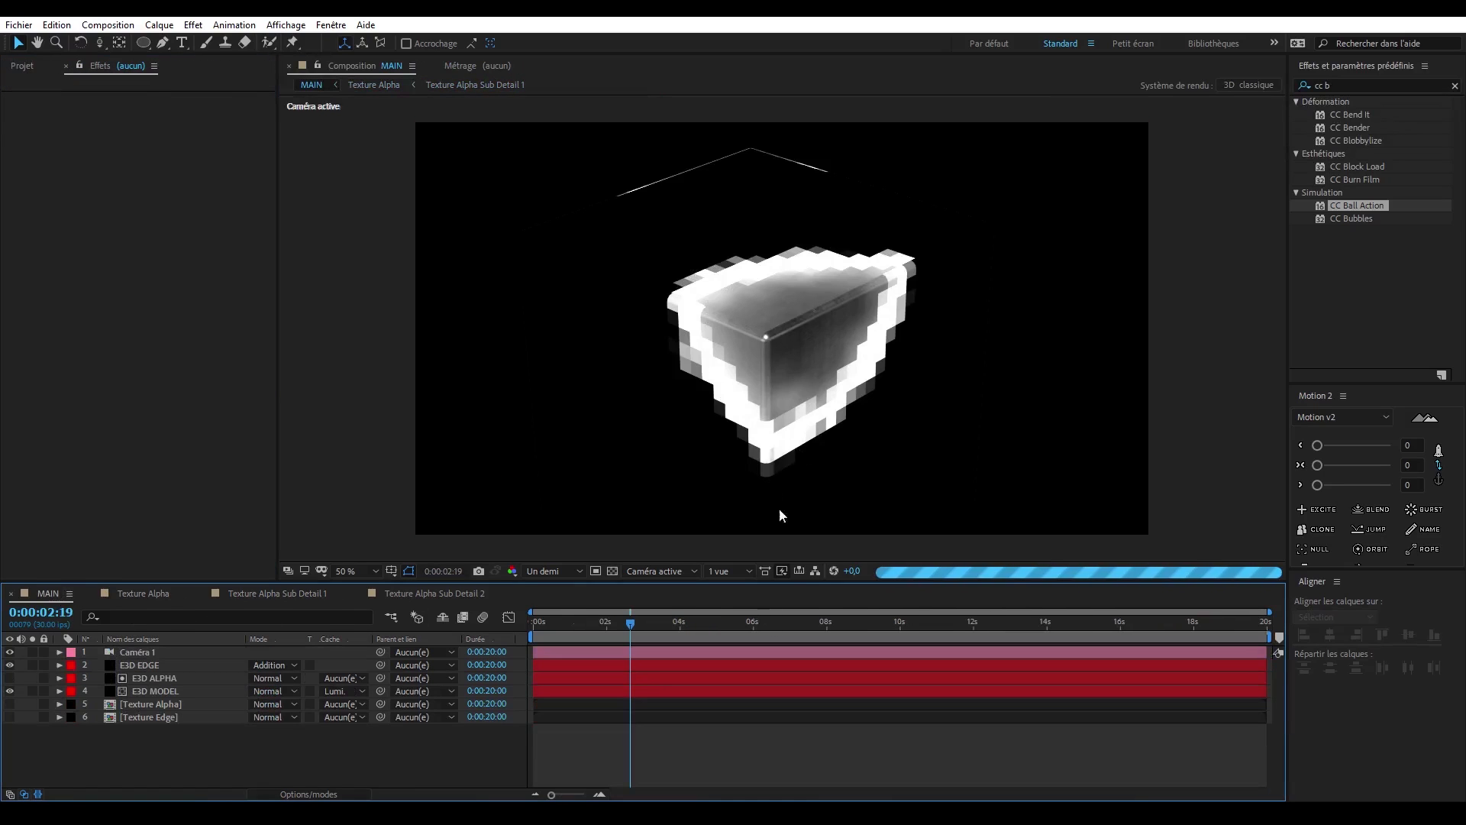
click(651, 628)
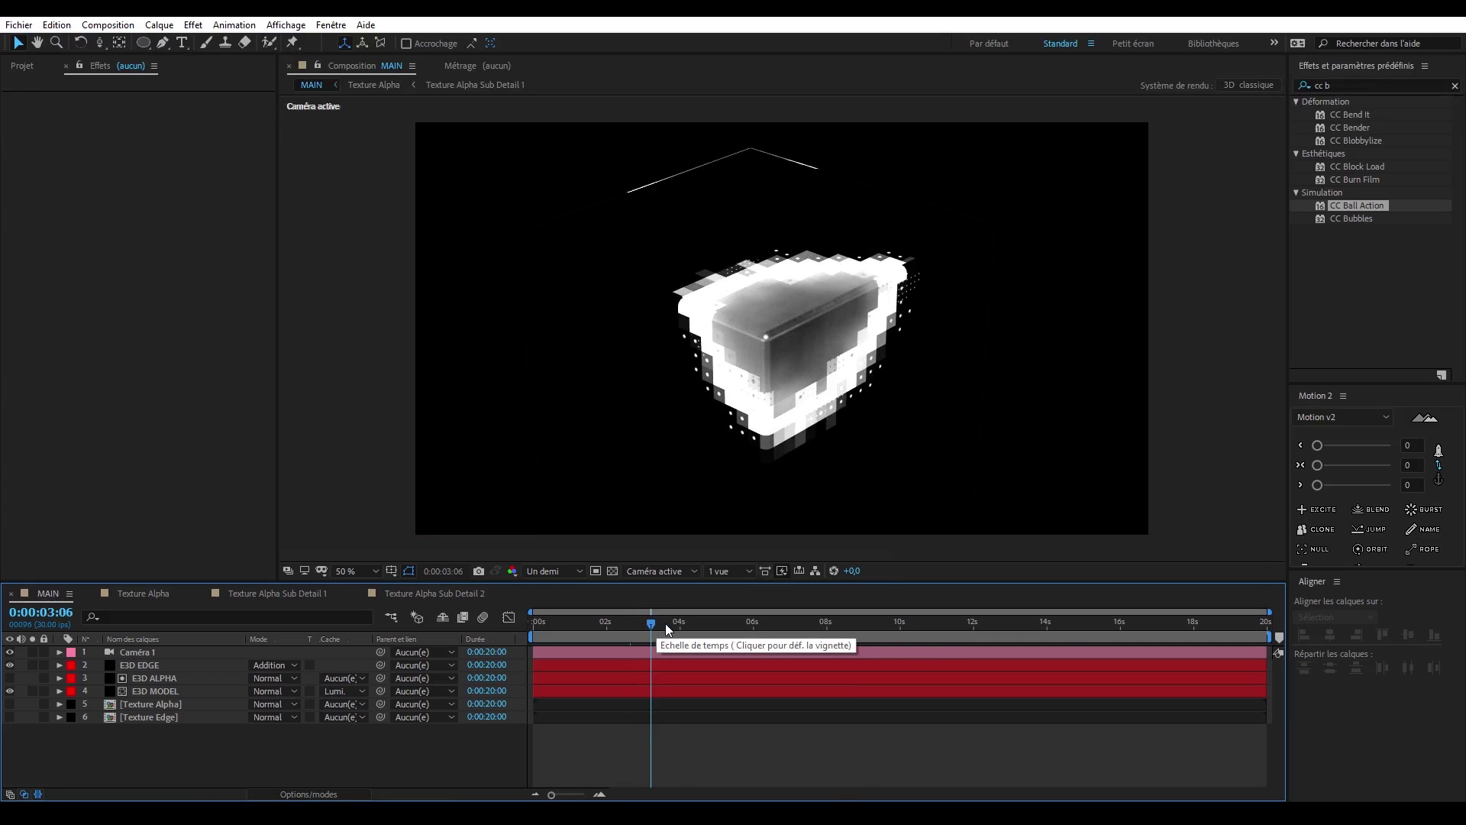
click(685, 622)
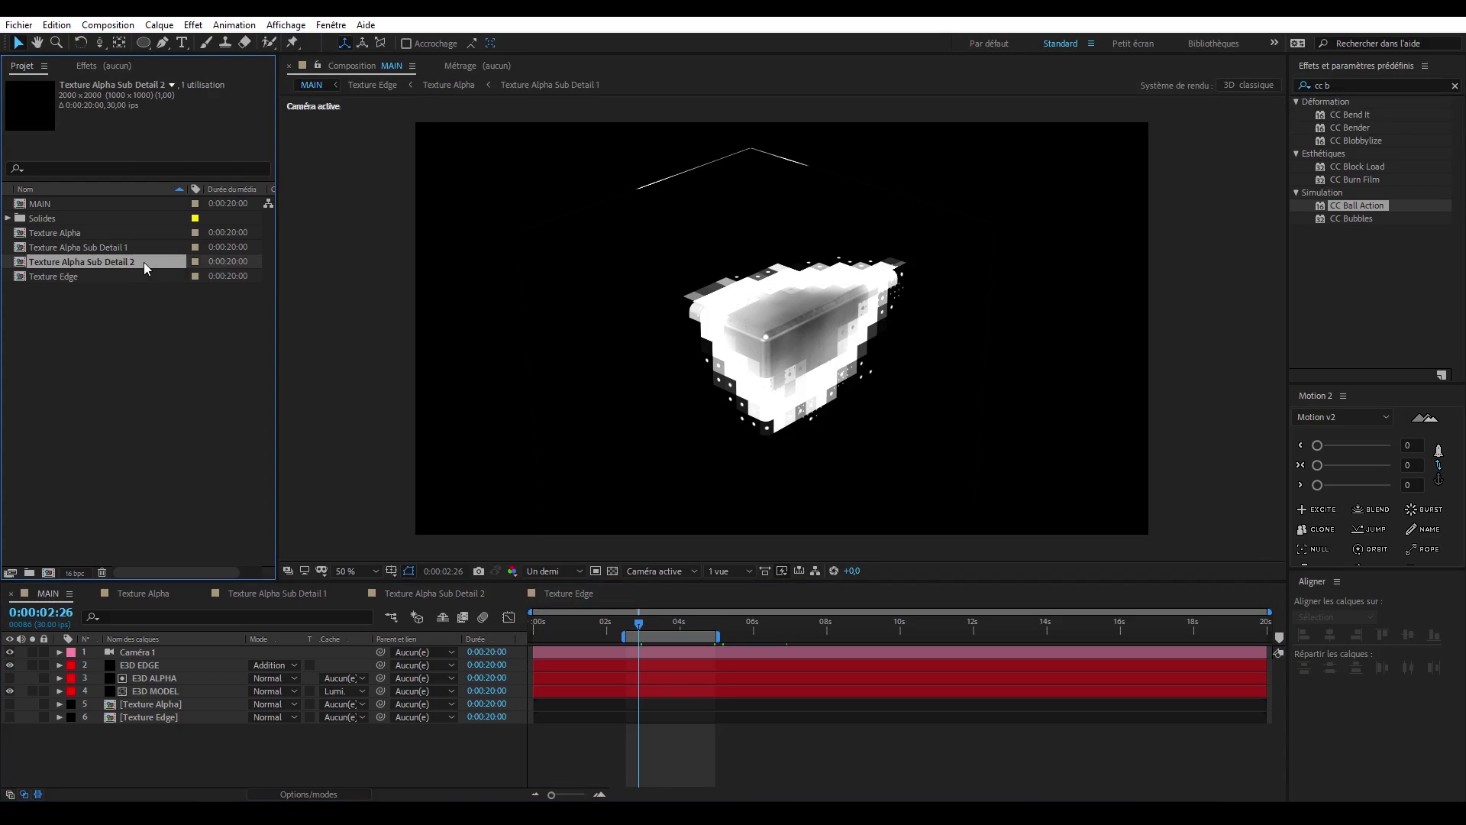
- Duplicate the Texture Alpha Sub Detail 1 composition in the project and rename the copy Texture Detail 1
click(149, 247)
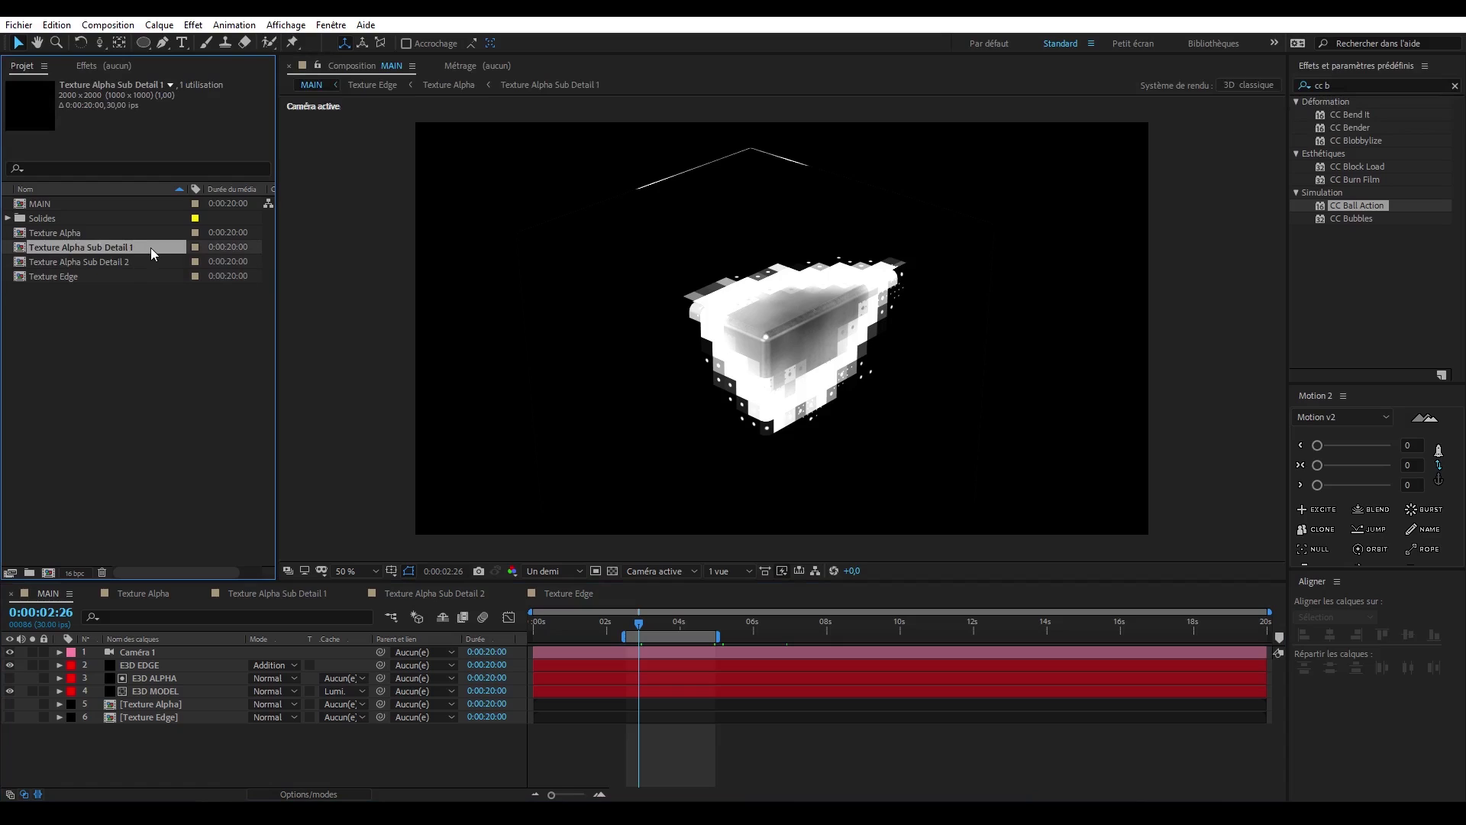
key(ctrl+d)
key(Return)
key(Right)
key(BackSpace)
key(BackSpace)
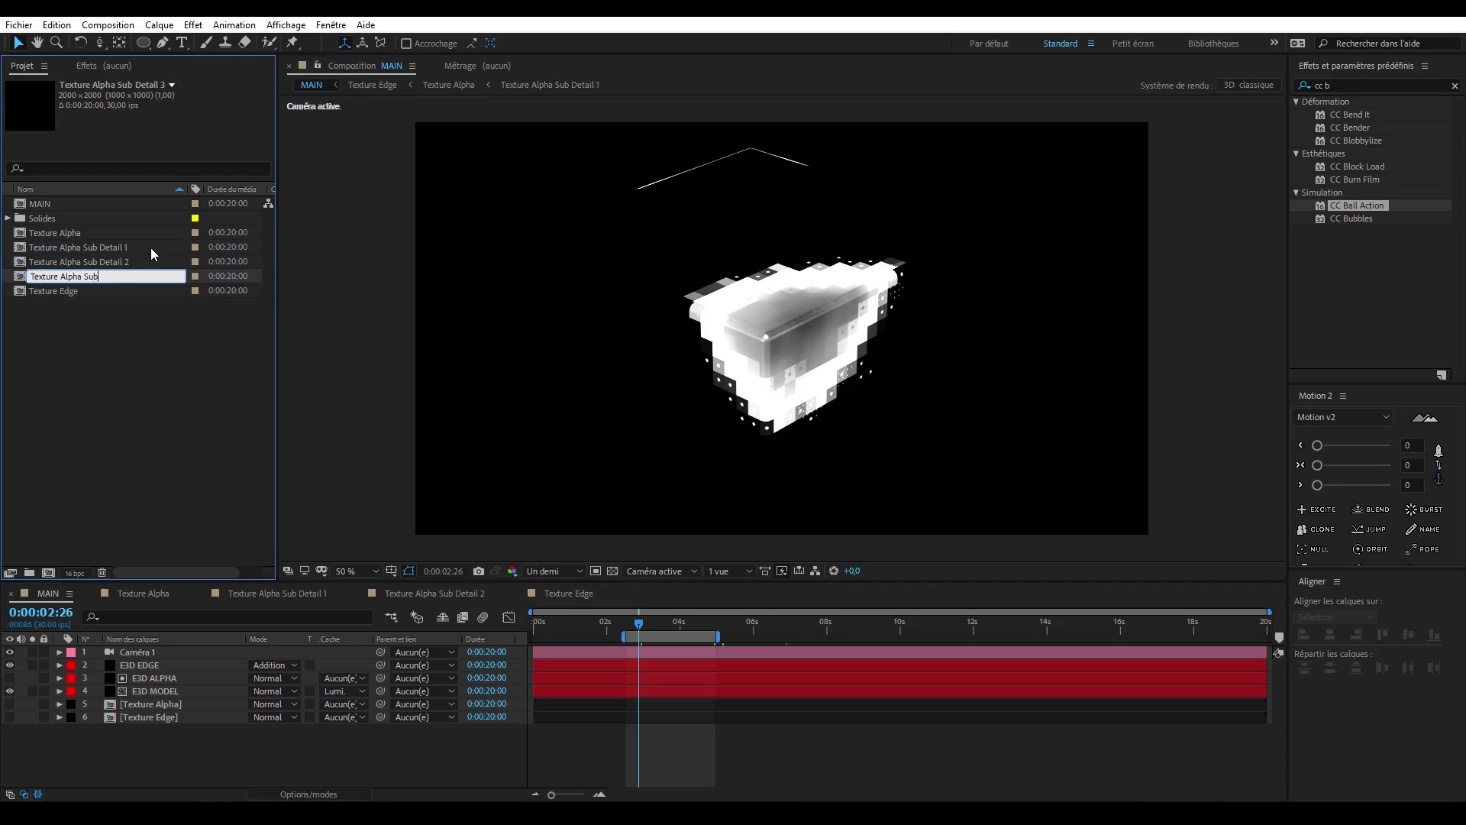
key(BackSpace)
key(BackSpace)
key(BackSpace)
key(BackSpace)
key(BackSpace)
key(BackSpace)
key(BackSpace)
key(BackSpace)
key(BackSpace)
key(BackSpace)
key(BackSpace)
key(BackSpace)
text(Detail 1)
key(Return)
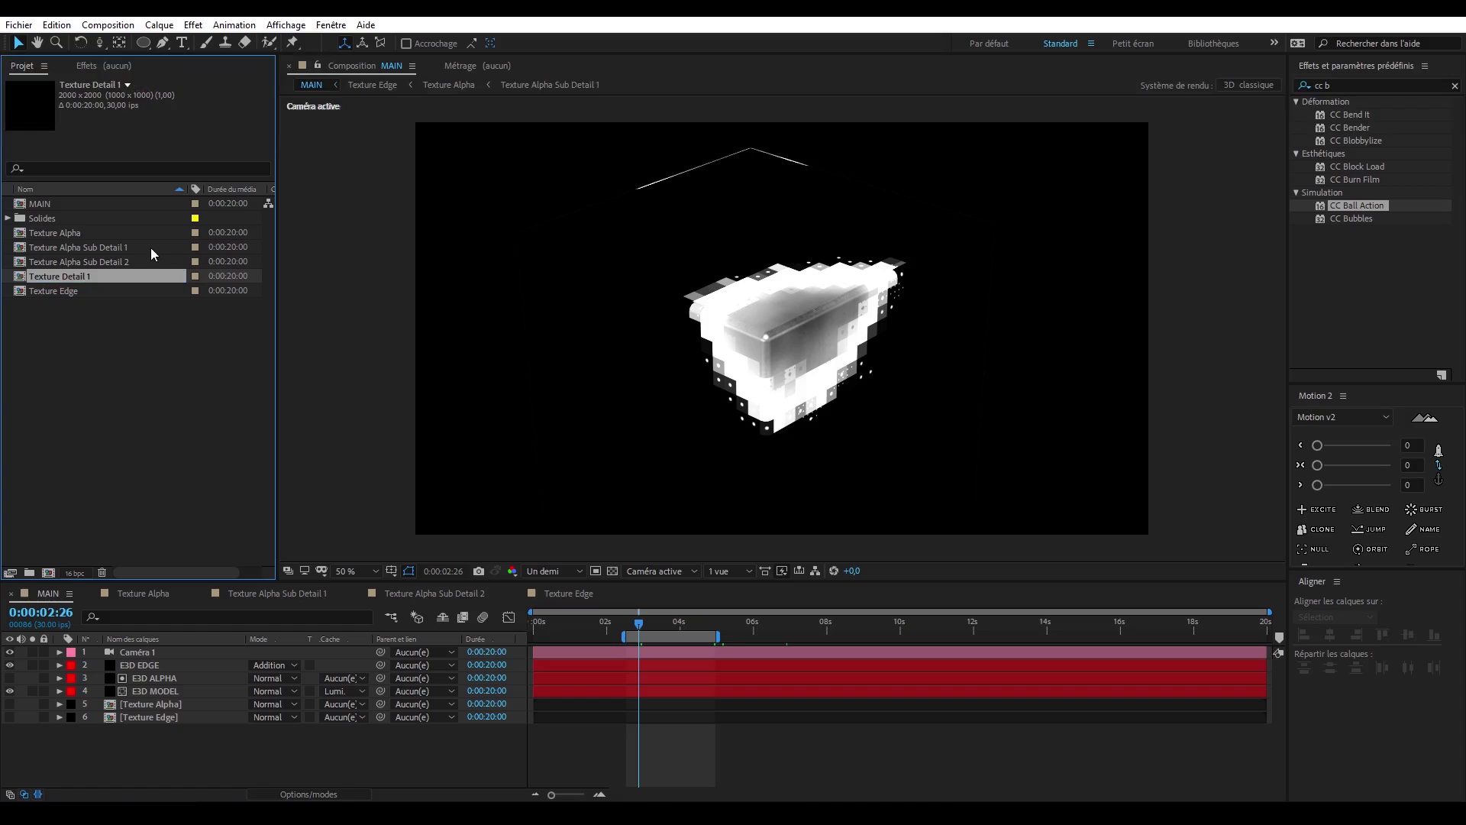
- Copy the BG layer from Texture Edge into the Texture Detail 1 composition
double_click(96, 278)
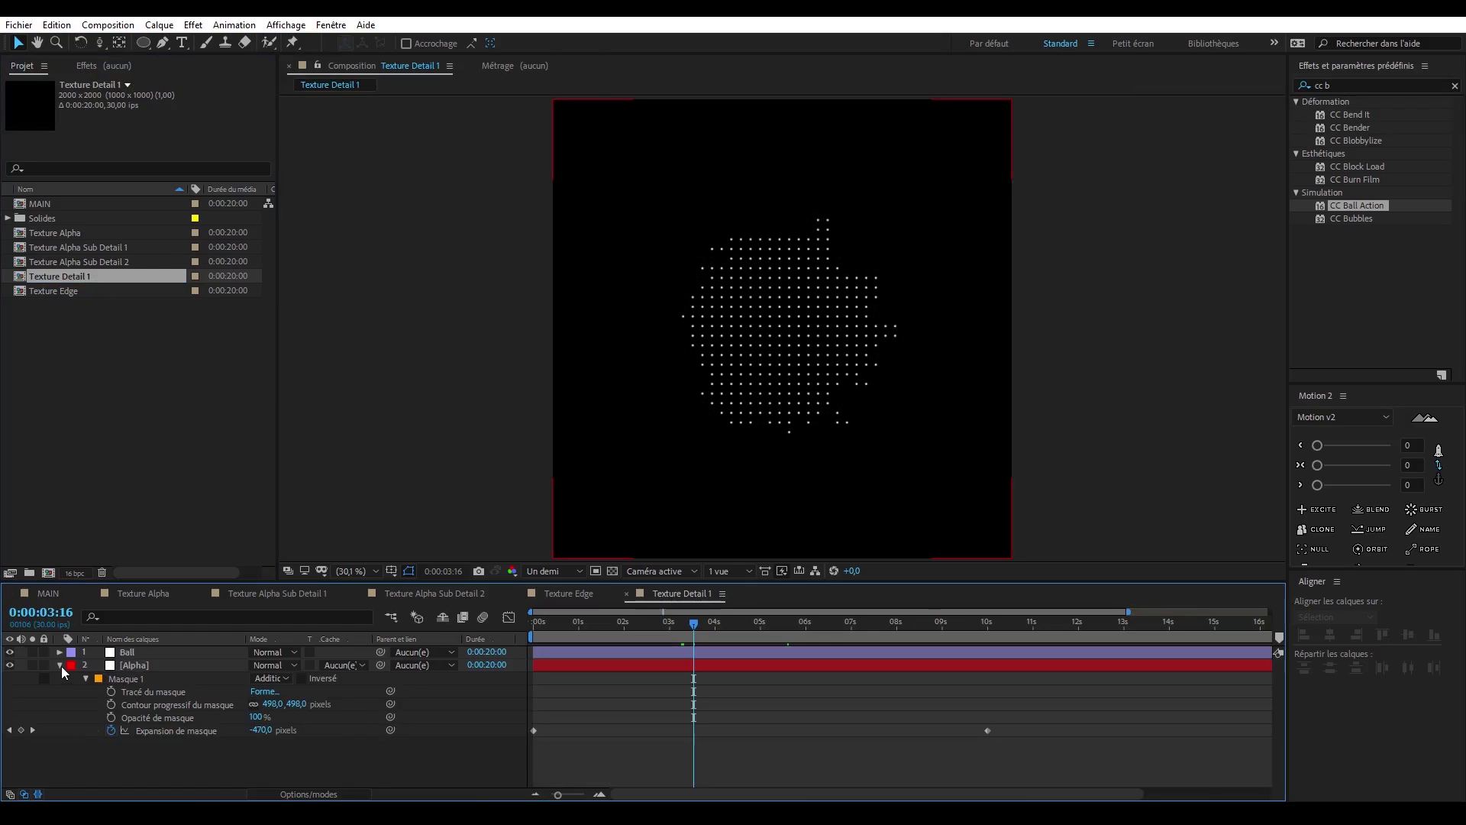
click(60, 665)
click(565, 592)
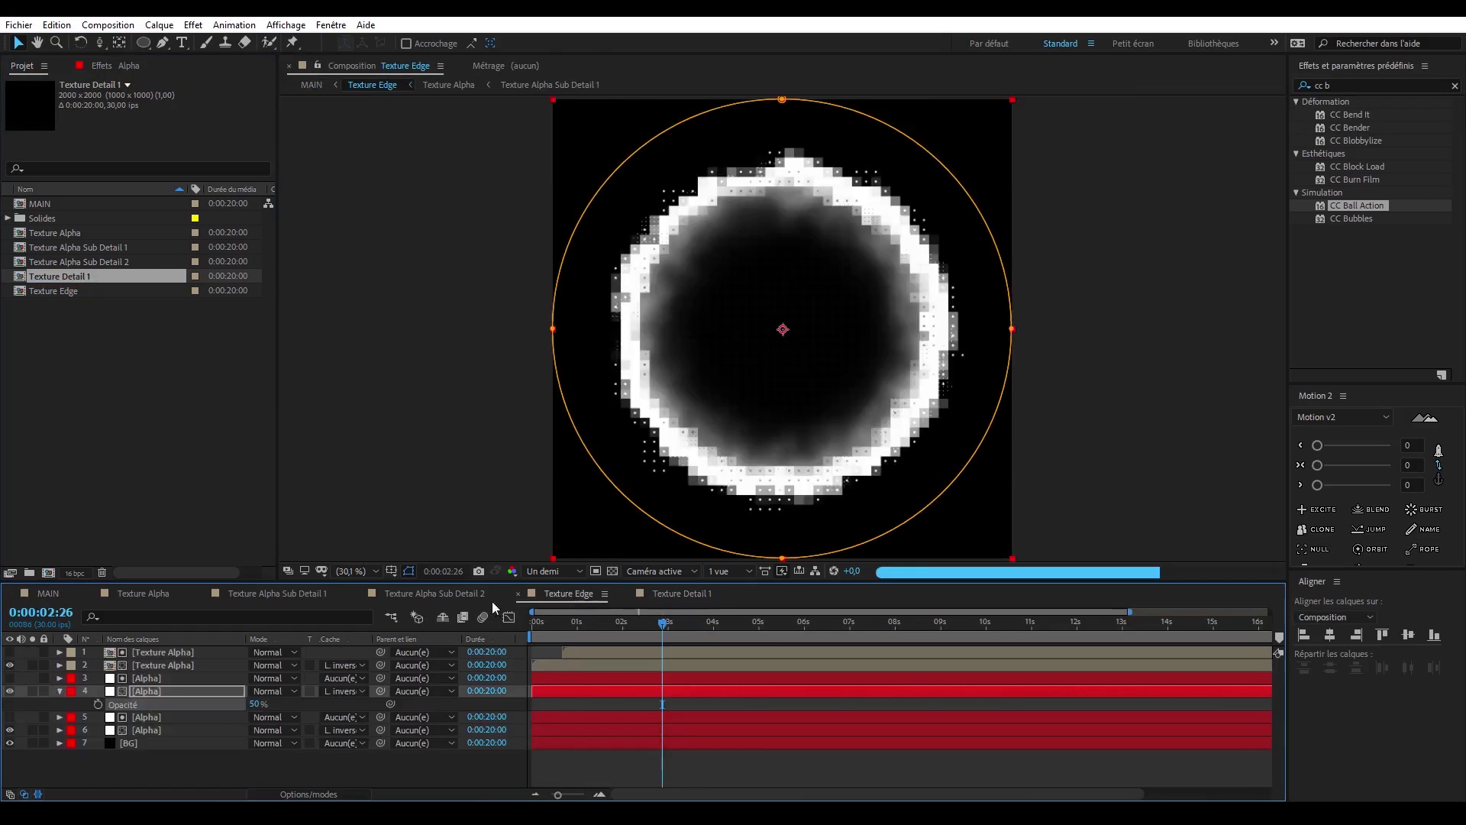
click(176, 742)
click(691, 593)
key(ctrl+v)
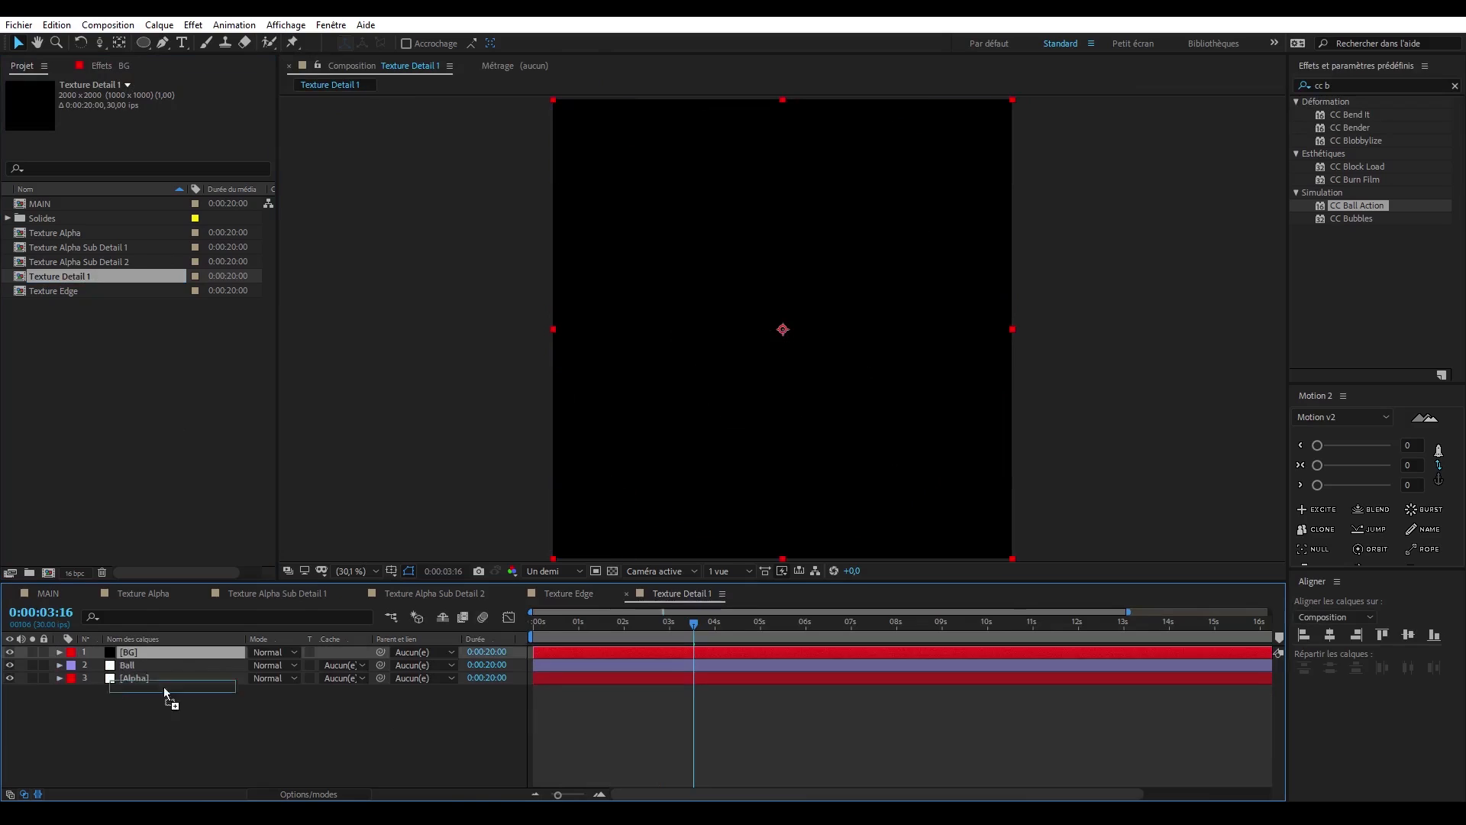
- Move the BG layer to the bottom of the Texture Detail 1 layer stack
key(ctrl+shift+bracketleft)
click(188, 699)
click(176, 683)
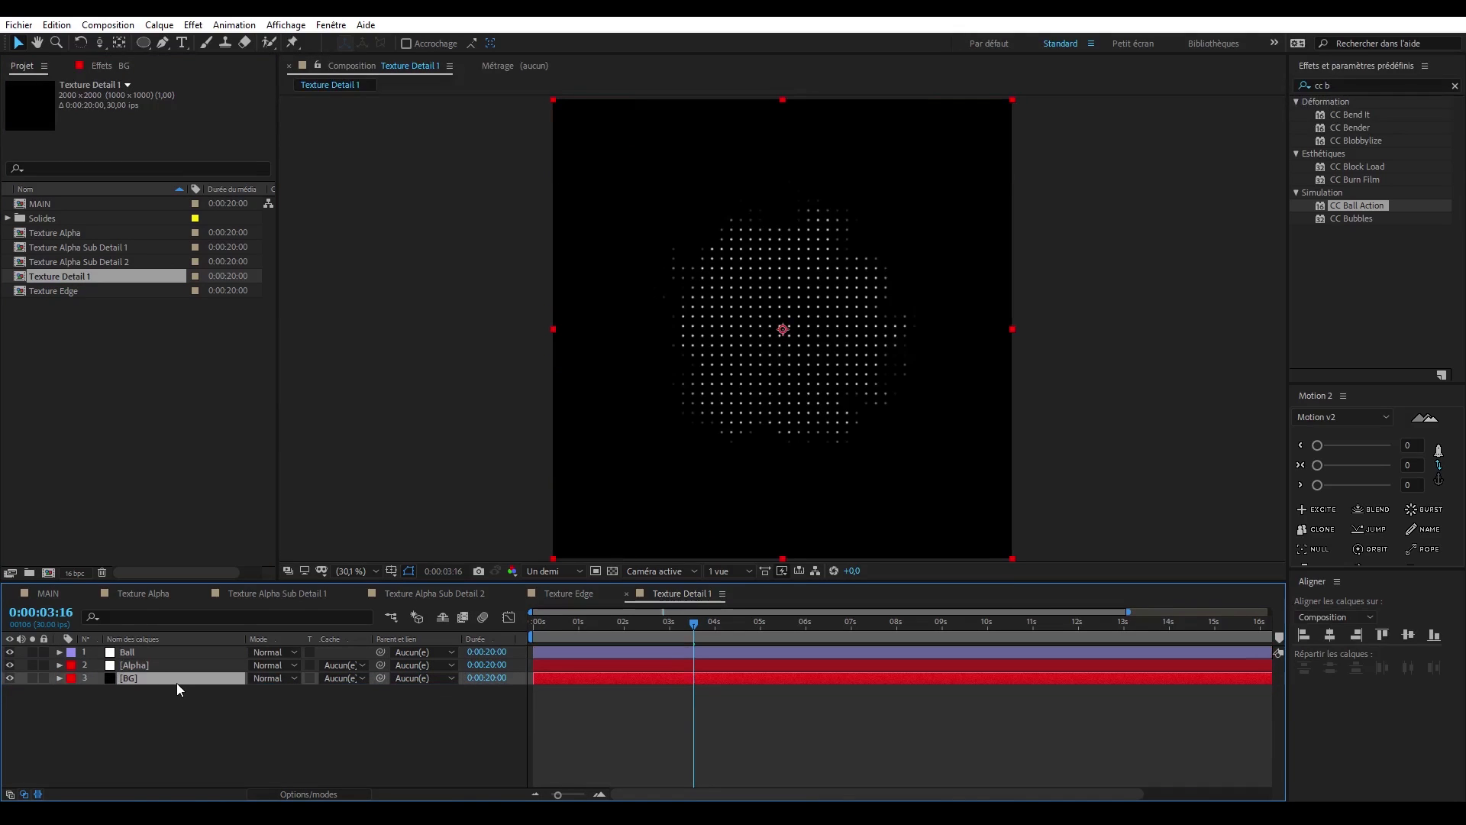
- Duplicate the BG layer, rename the copy Fractal and place it between the Ball and Alpha layers
key(ctrl+d)
key(Return)
text(Fractal)
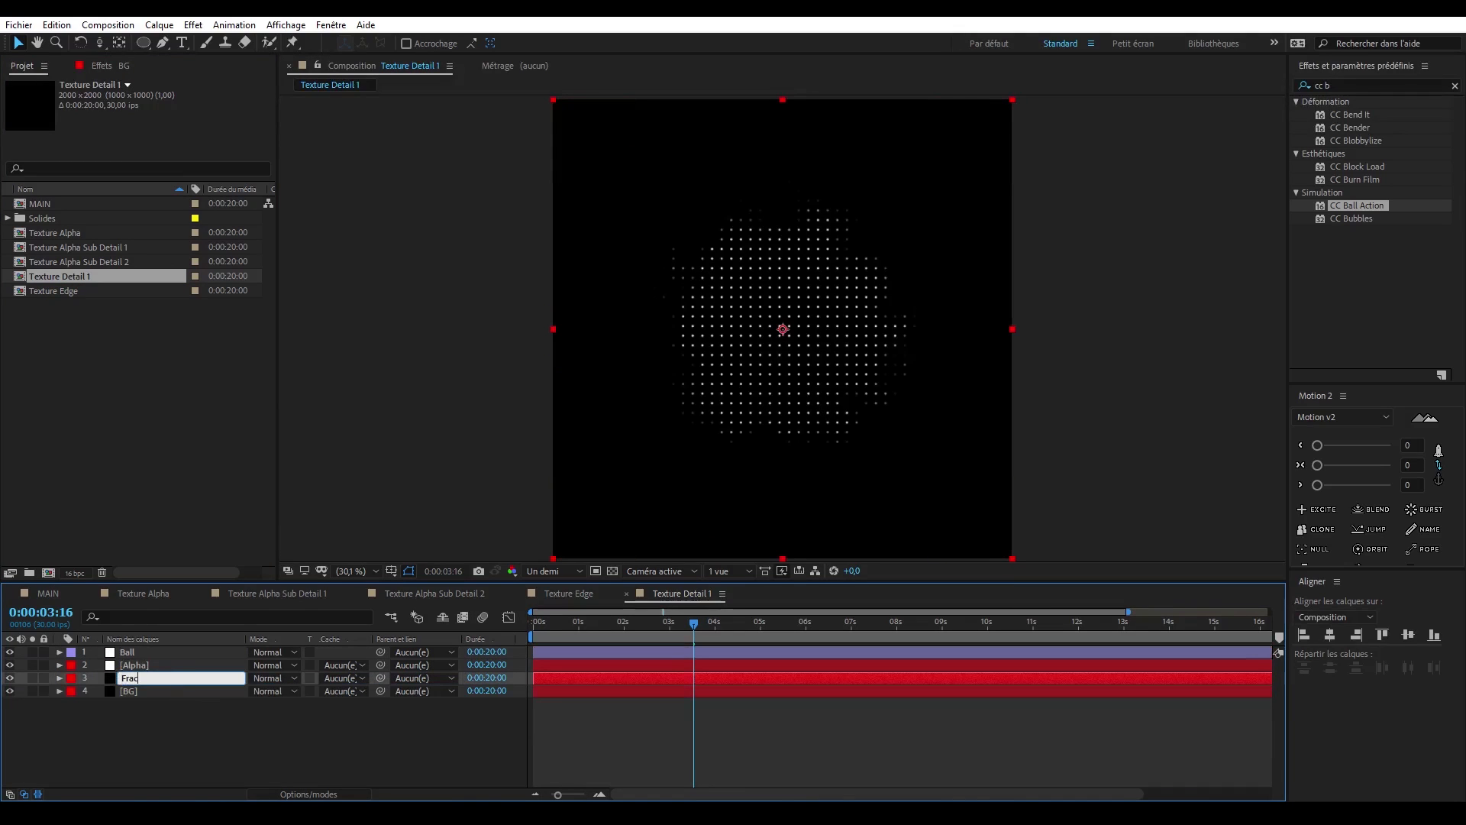
key(Return)
drag(176, 683, 159, 659)
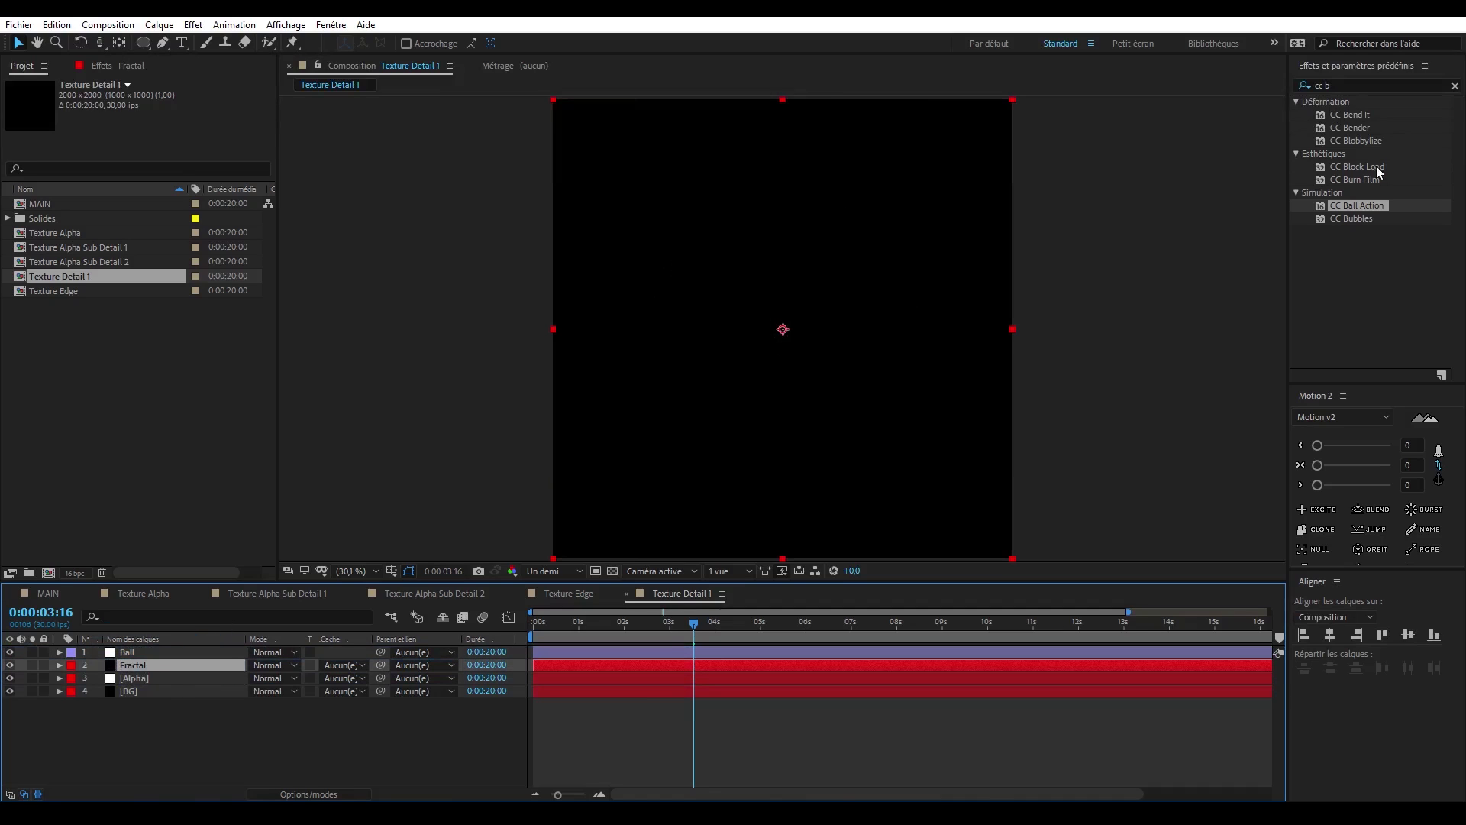
- Apply Bruit fractal to the Fractal layer with Type de bruit set to Bloc and Contraste set to 995, soloing the layer while adjusting
click(1354, 81)
text(fracta)
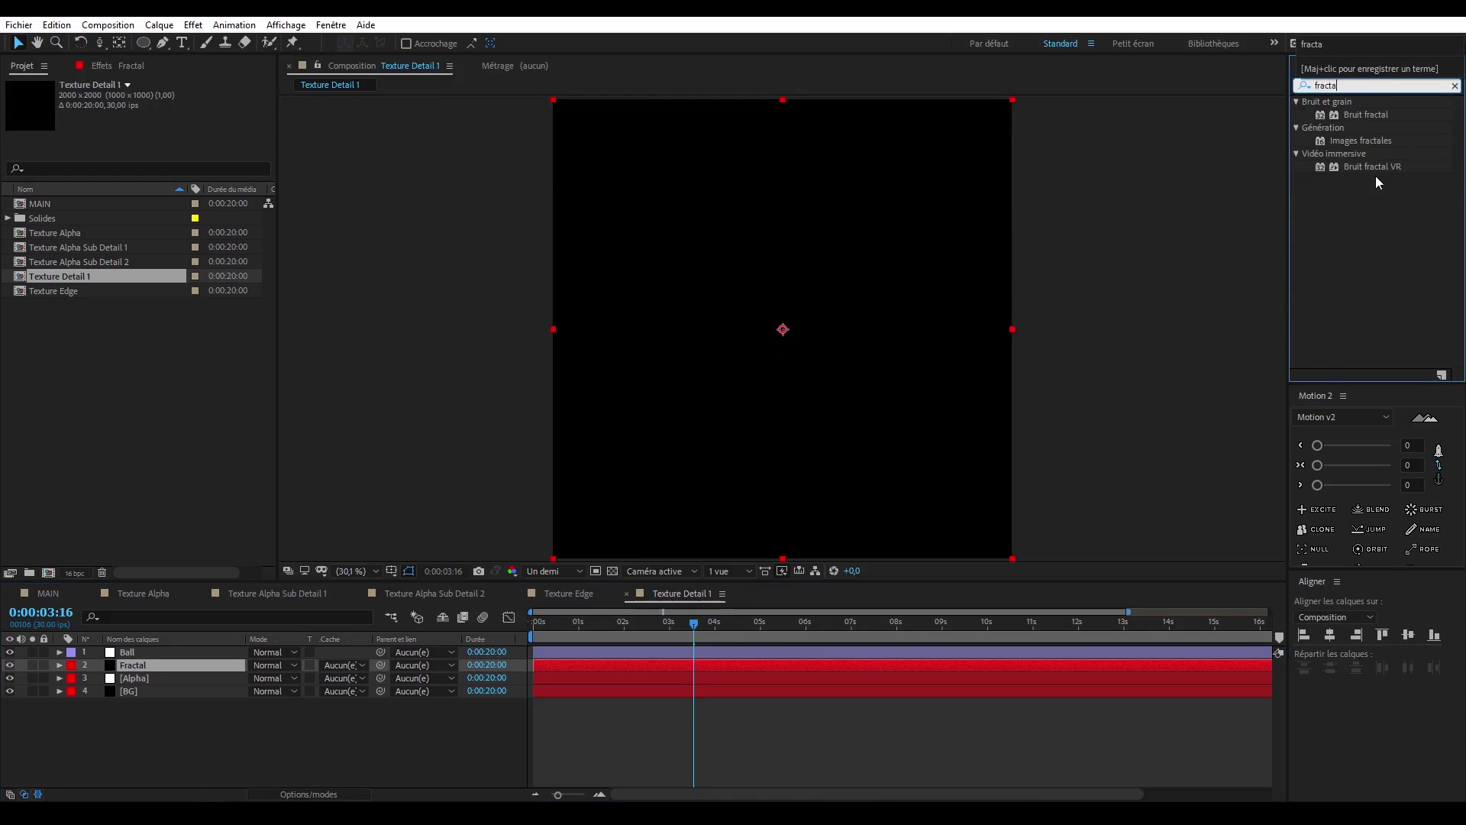
double_click(1366, 114)
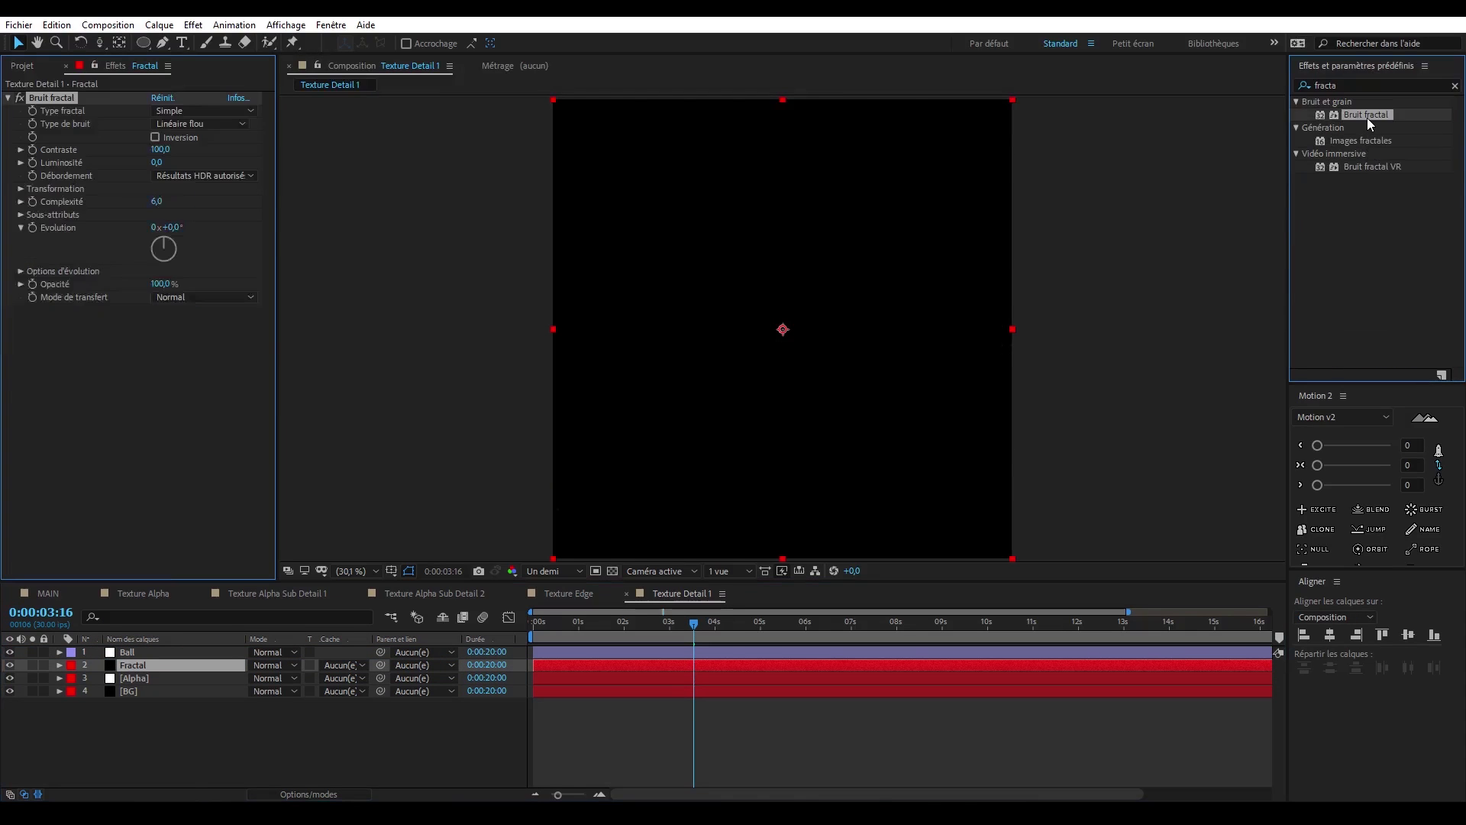
click(31, 664)
drag(168, 148, 332, 145)
click(202, 124)
click(203, 144)
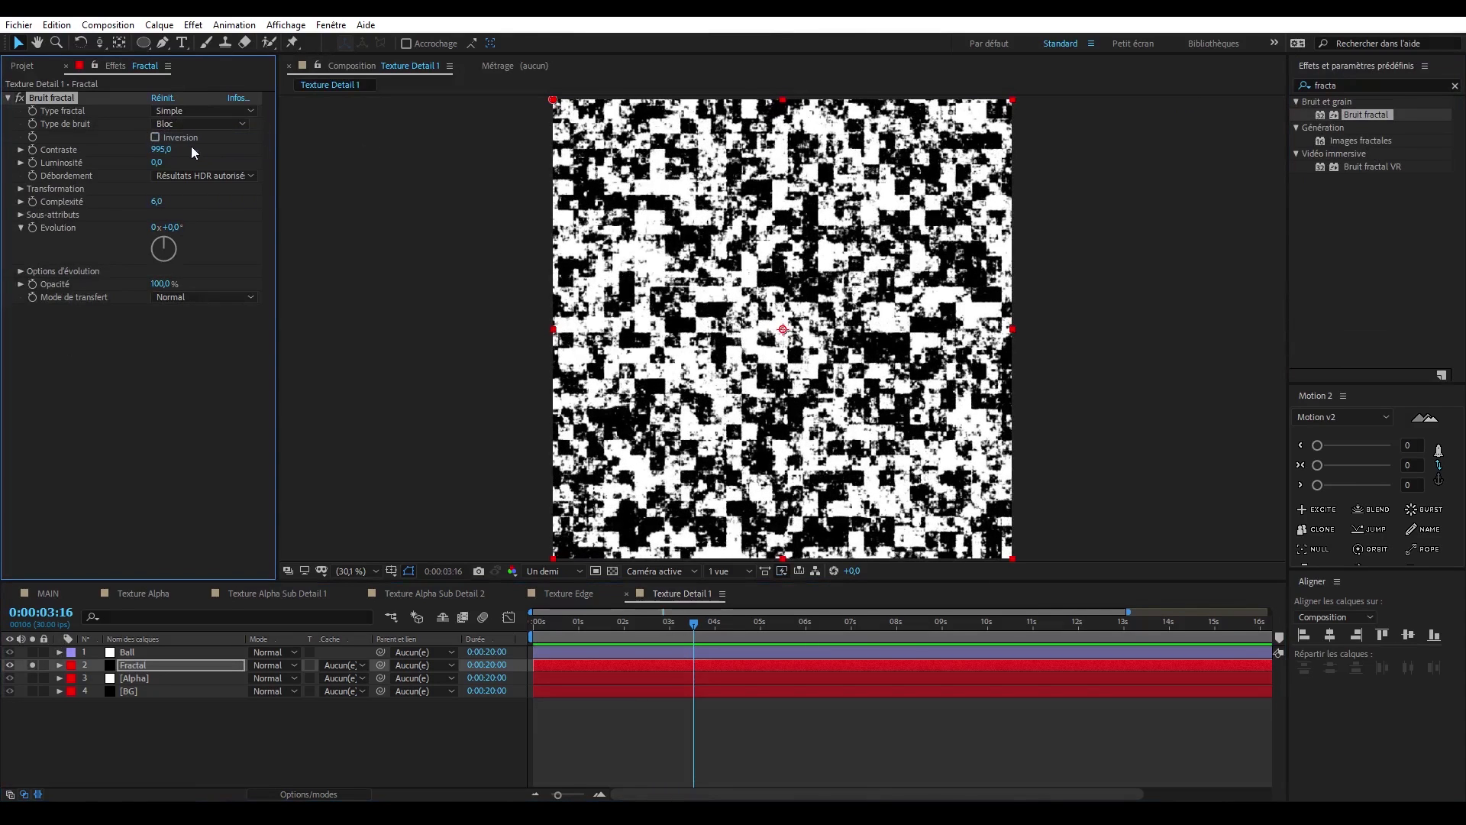
click(32, 664)
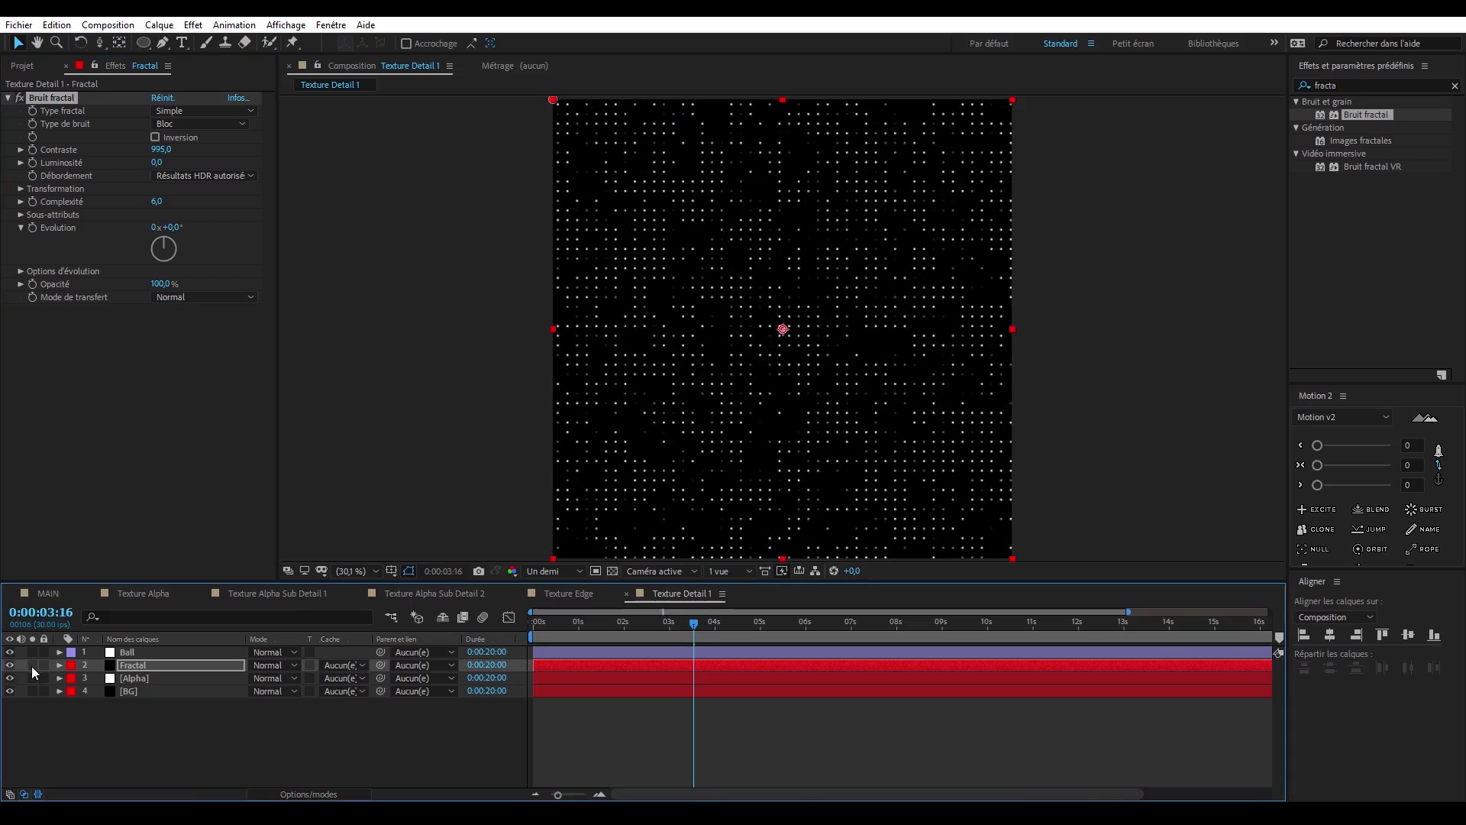
- Set the Fractal layer's blending mode to Produit and scrub the timeline to check the animated dots
drag(618, 625, 578, 625)
click(296, 669)
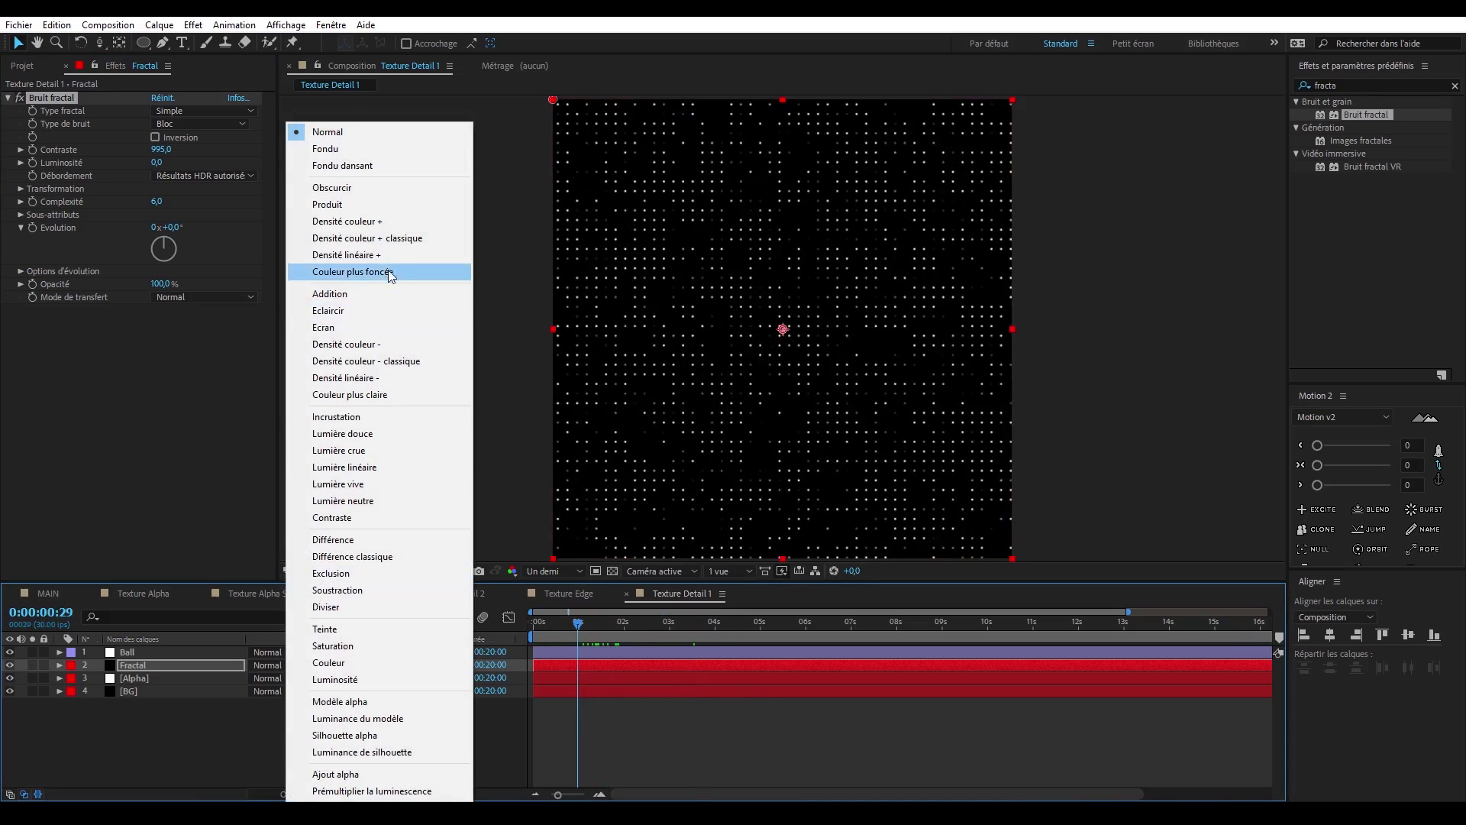
click(365, 205)
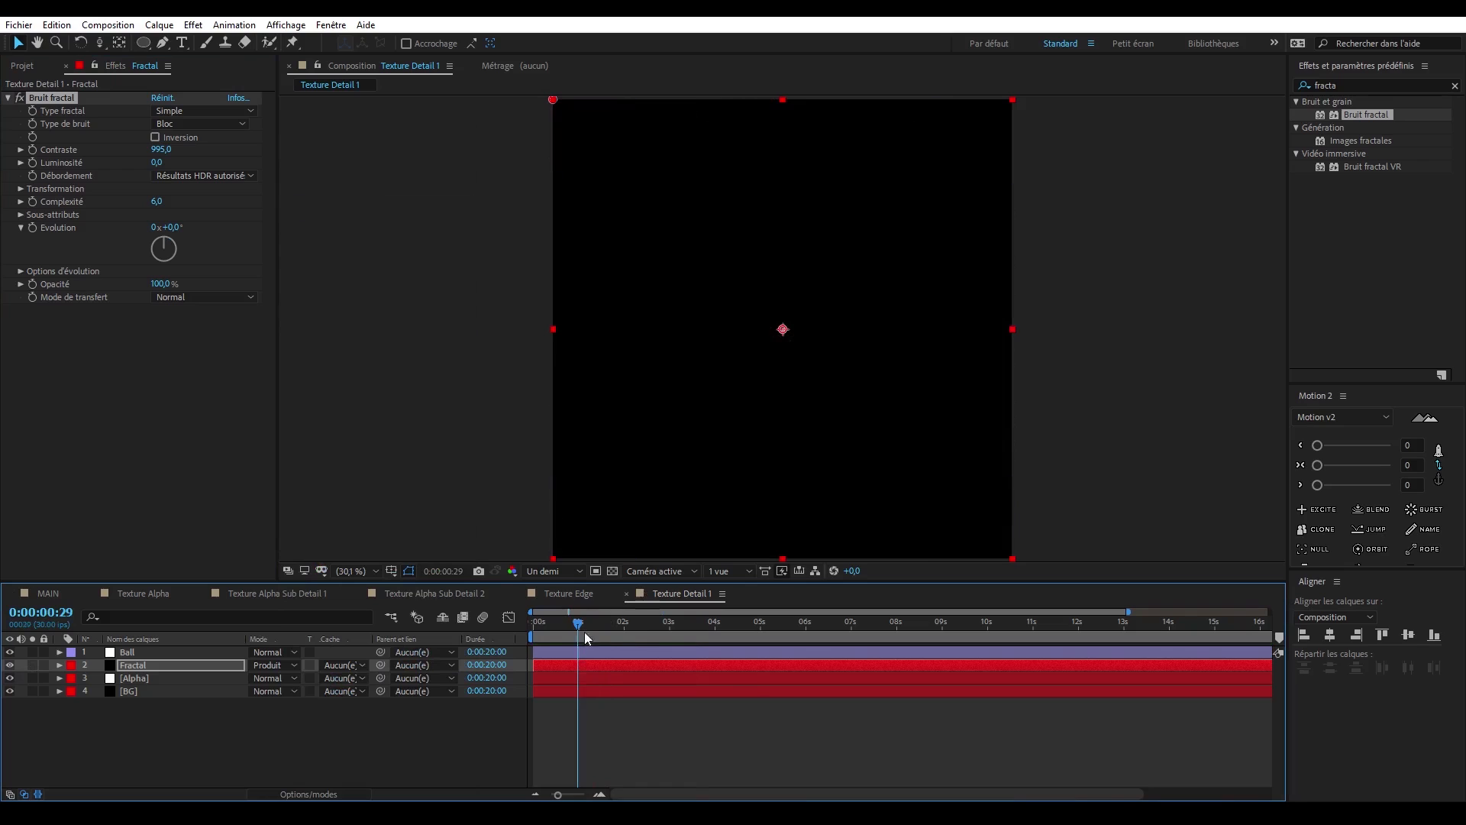
drag(584, 631, 711, 622)
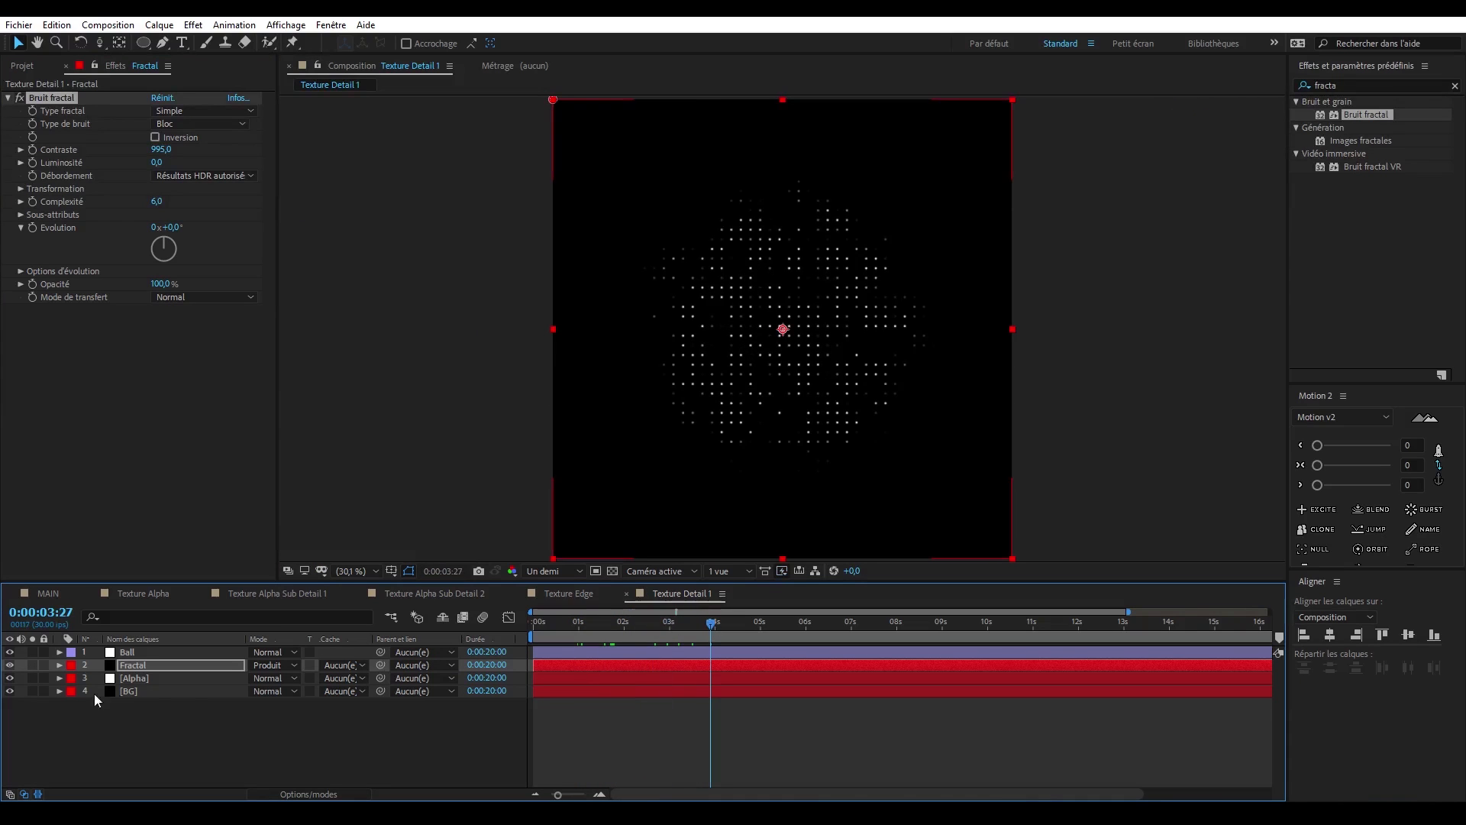
click(161, 675)
key(m)
click(150, 697)
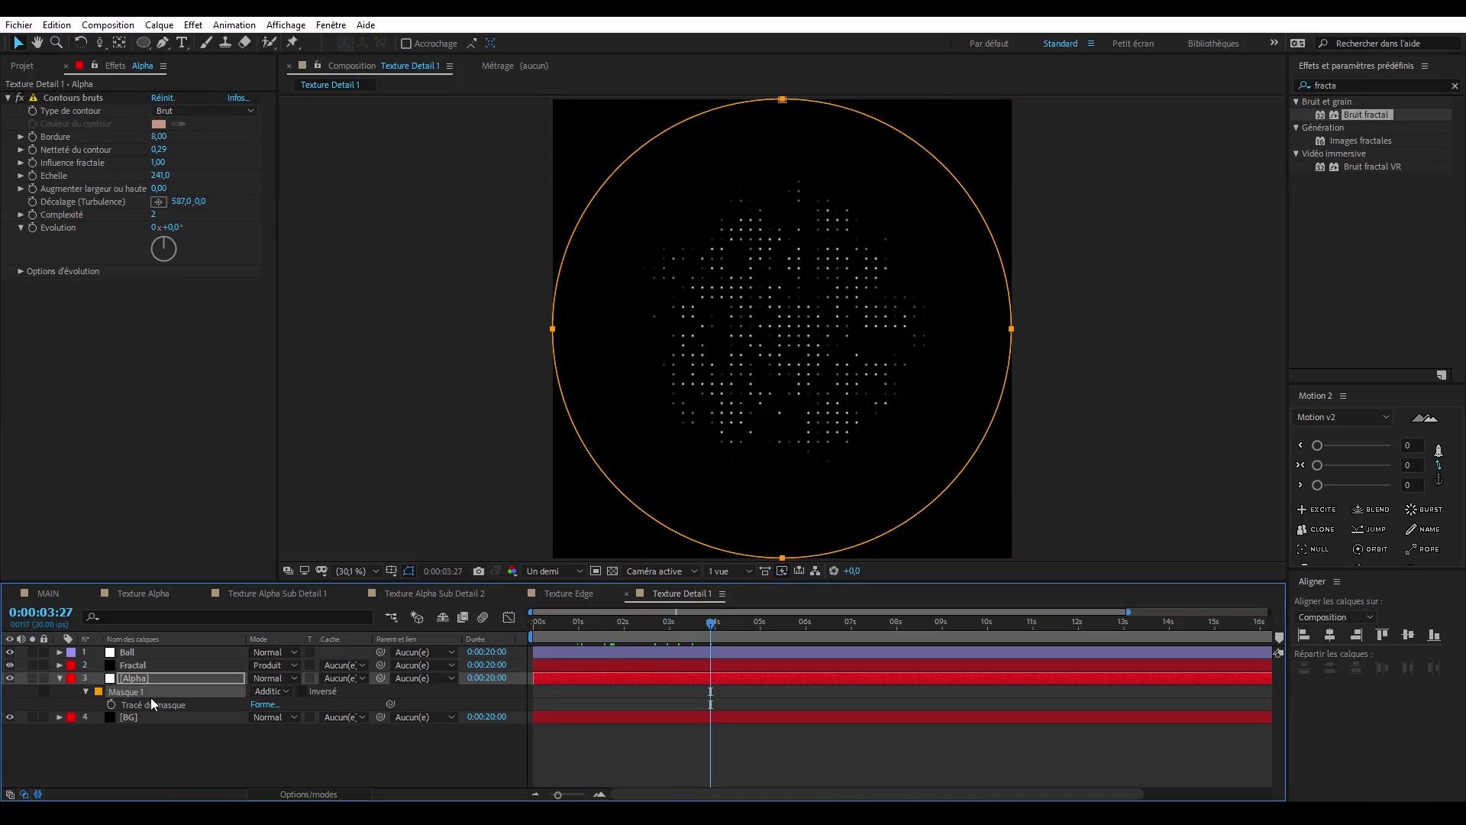
key(ctrl+d)
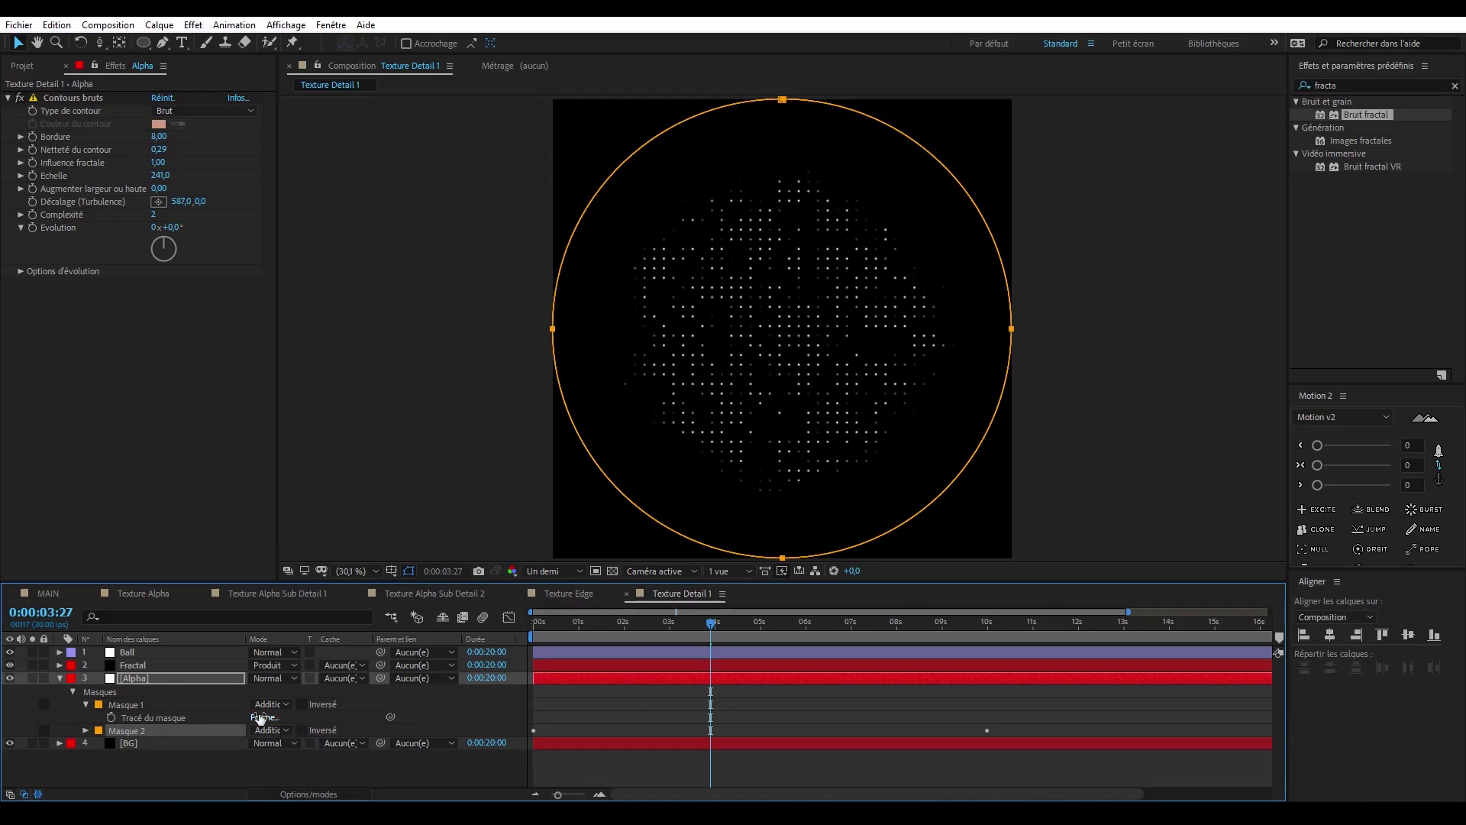
key(ctrl+z)
- Duplicate the Alpha layer and give the lower one an inverted alpha track matte from the upper copy
click(178, 676)
key(ctrl+d)
click(342, 690)
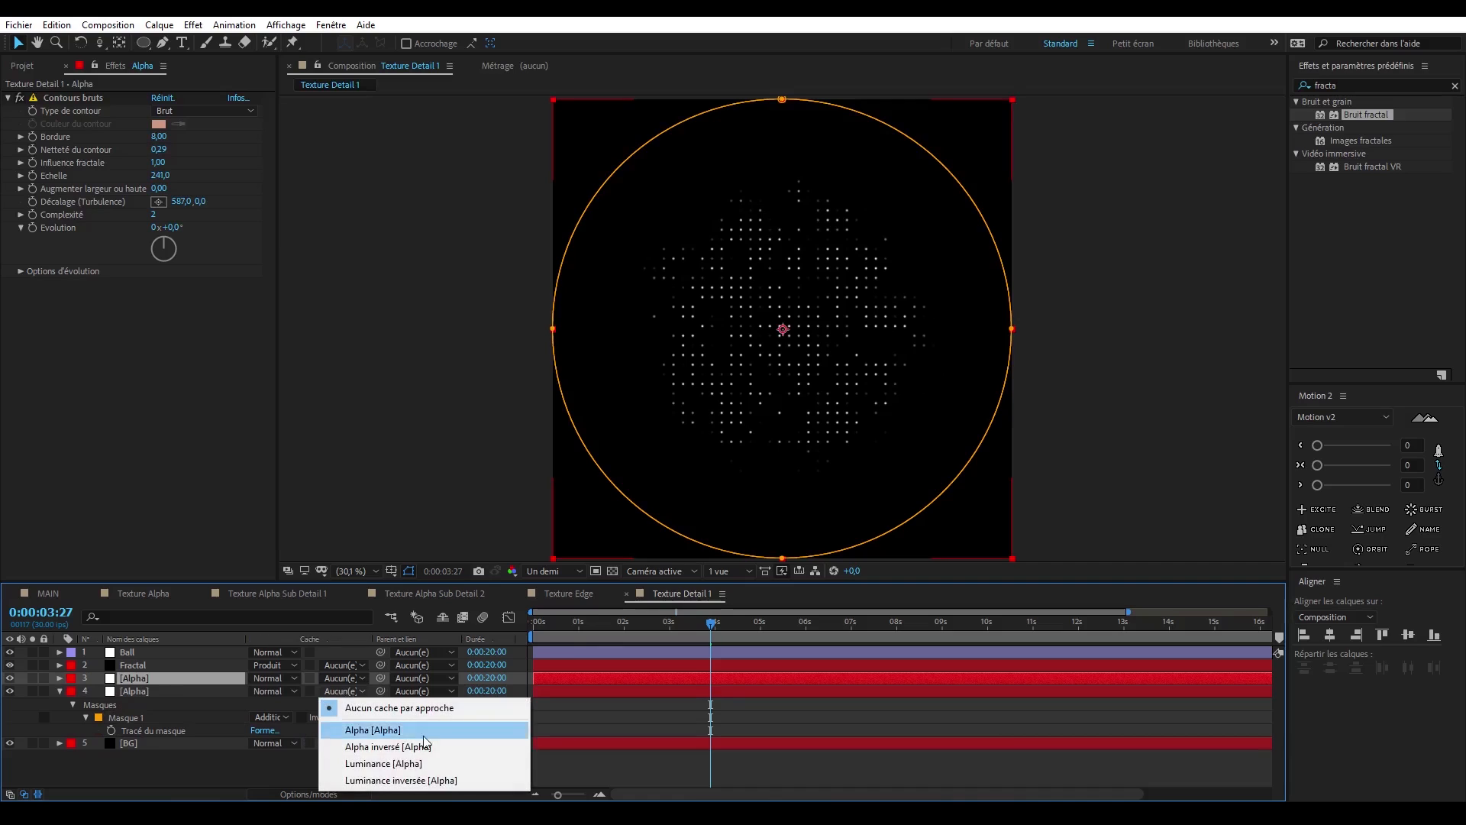
click(382, 779)
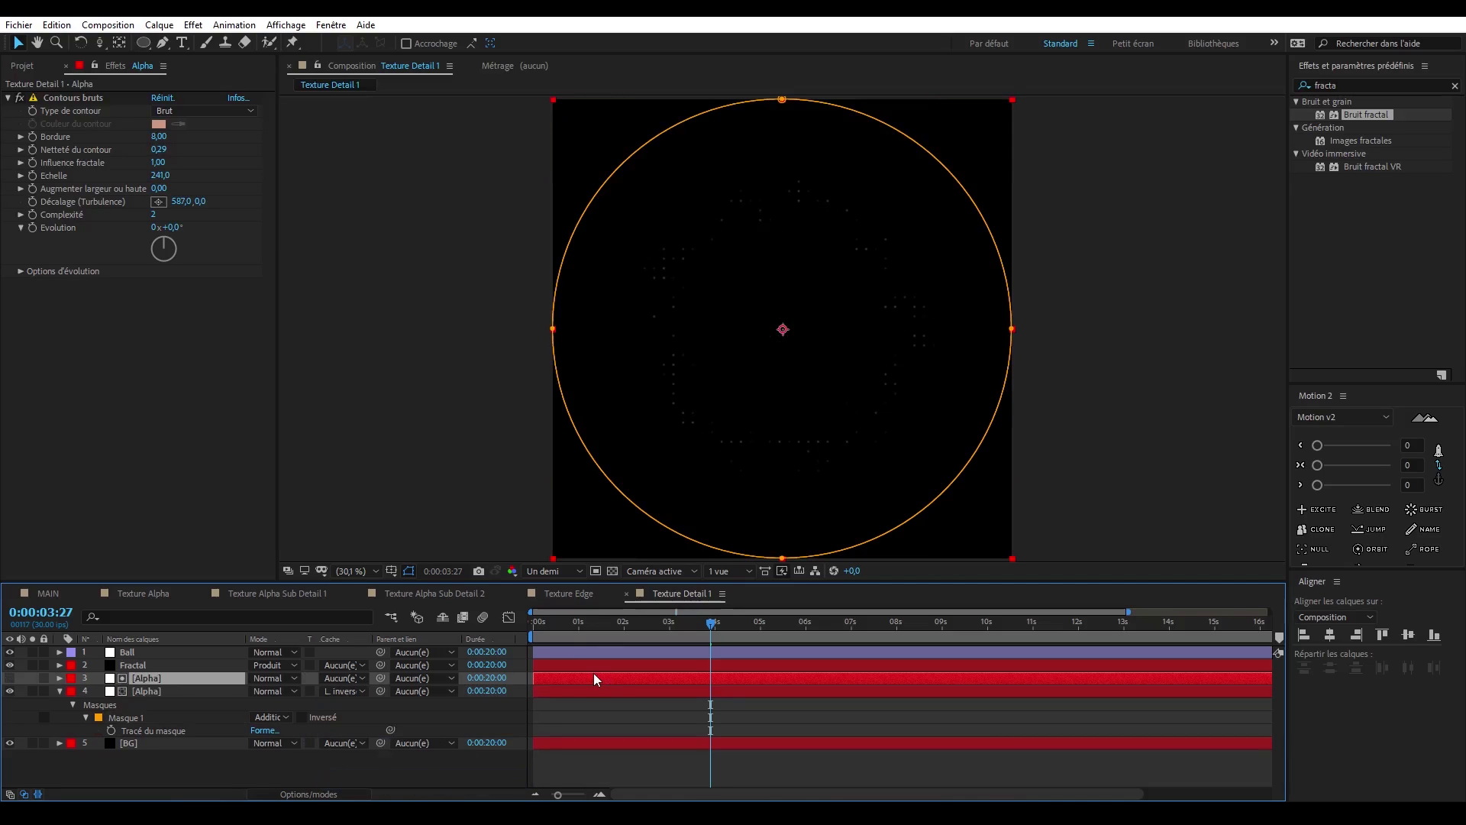
click(342, 691)
click(382, 744)
- Shift the upper Alpha matte layer about one second later in time and scrub to check the dotted ring
drag(584, 675, 634, 681)
click(556, 632)
drag(556, 633, 733, 639)
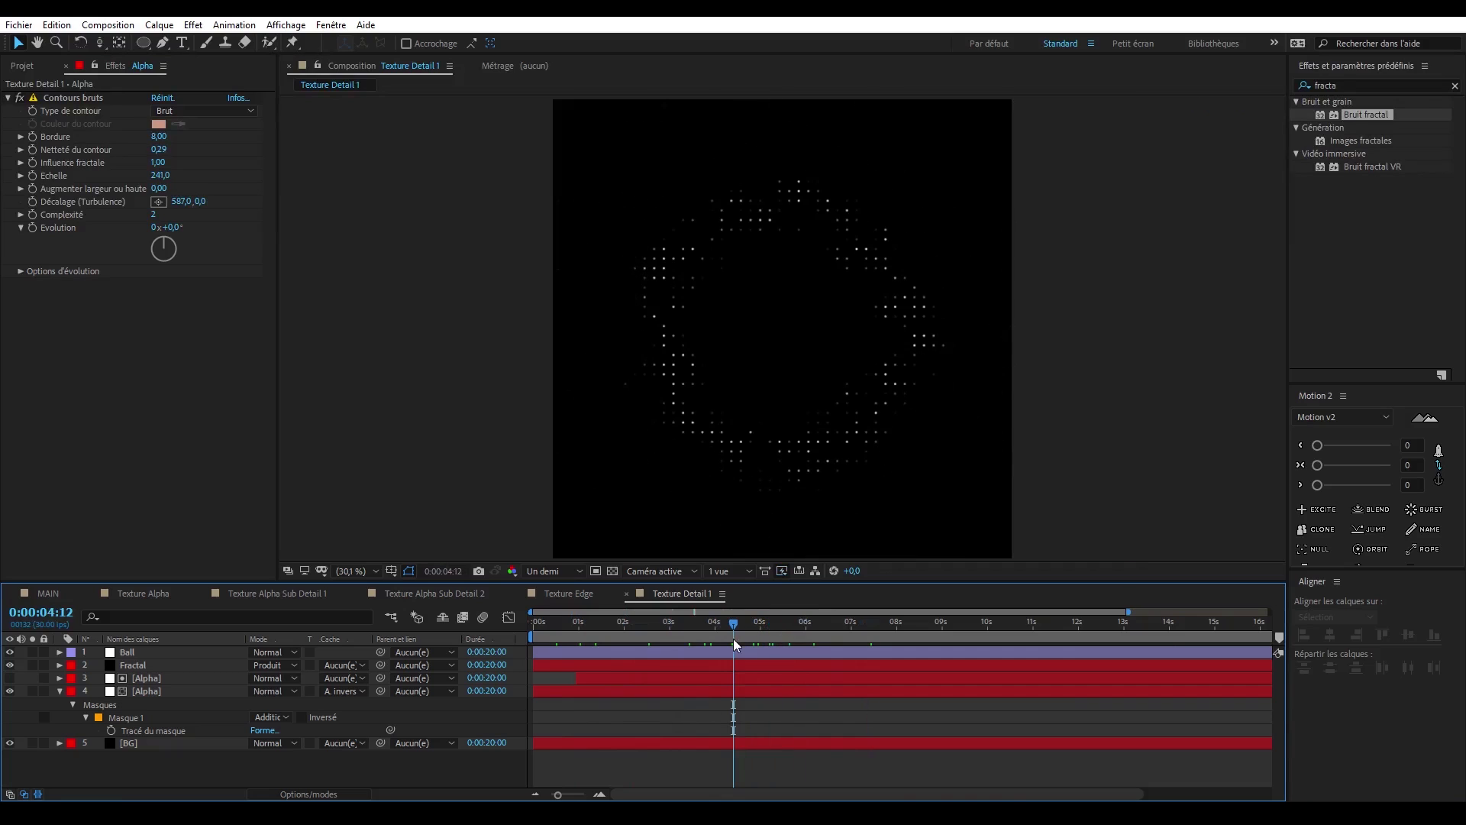
- Adjust Bruit fractal on the Fractal layer to thin out the dots in the ring
click(159, 653)
click(162, 666)
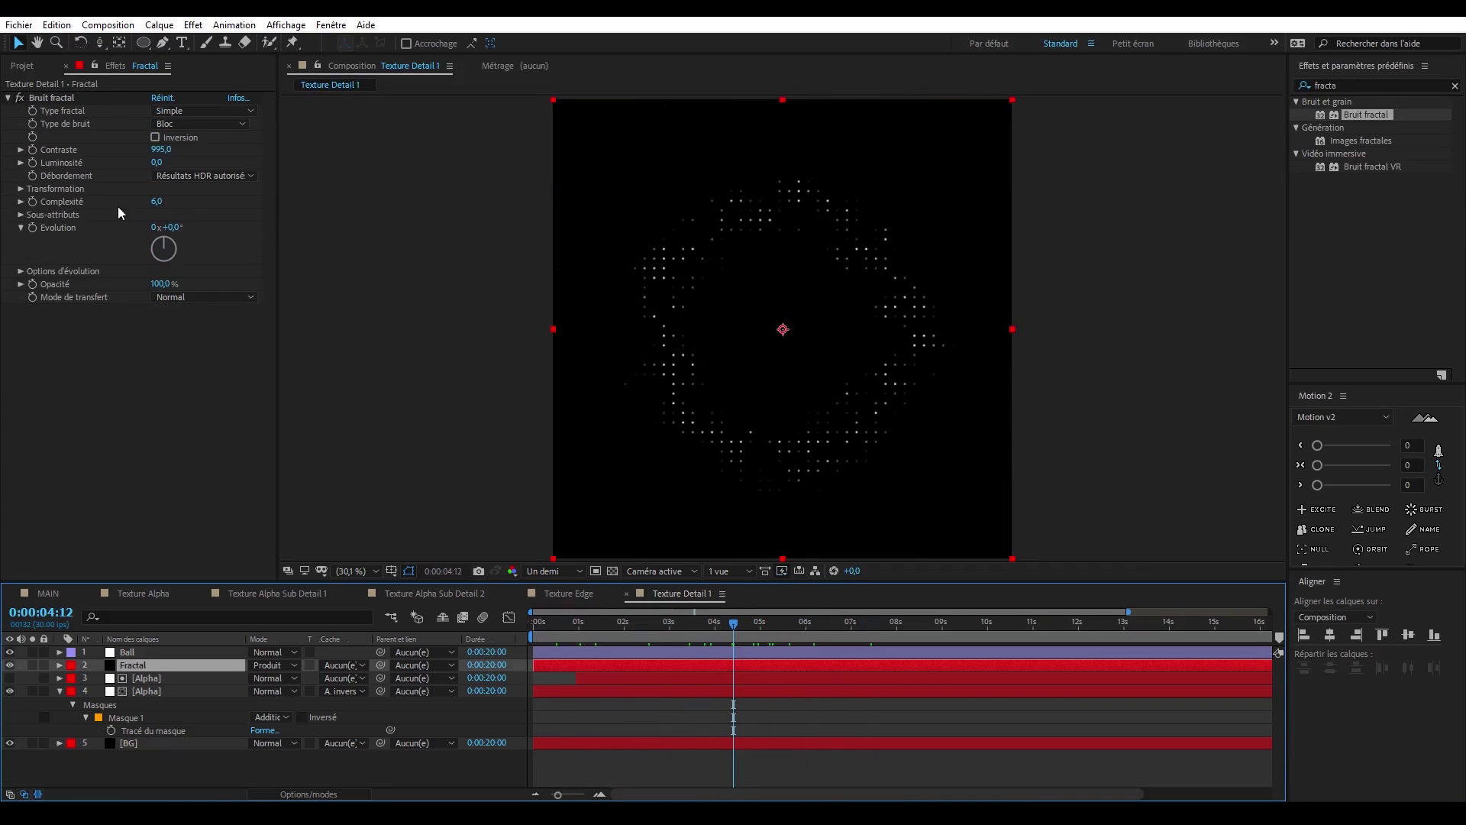
mouse_move(164, 151)
mouse_down()
mouse_move(418, 153)
mouse_move(146, 164)
mouse_up()
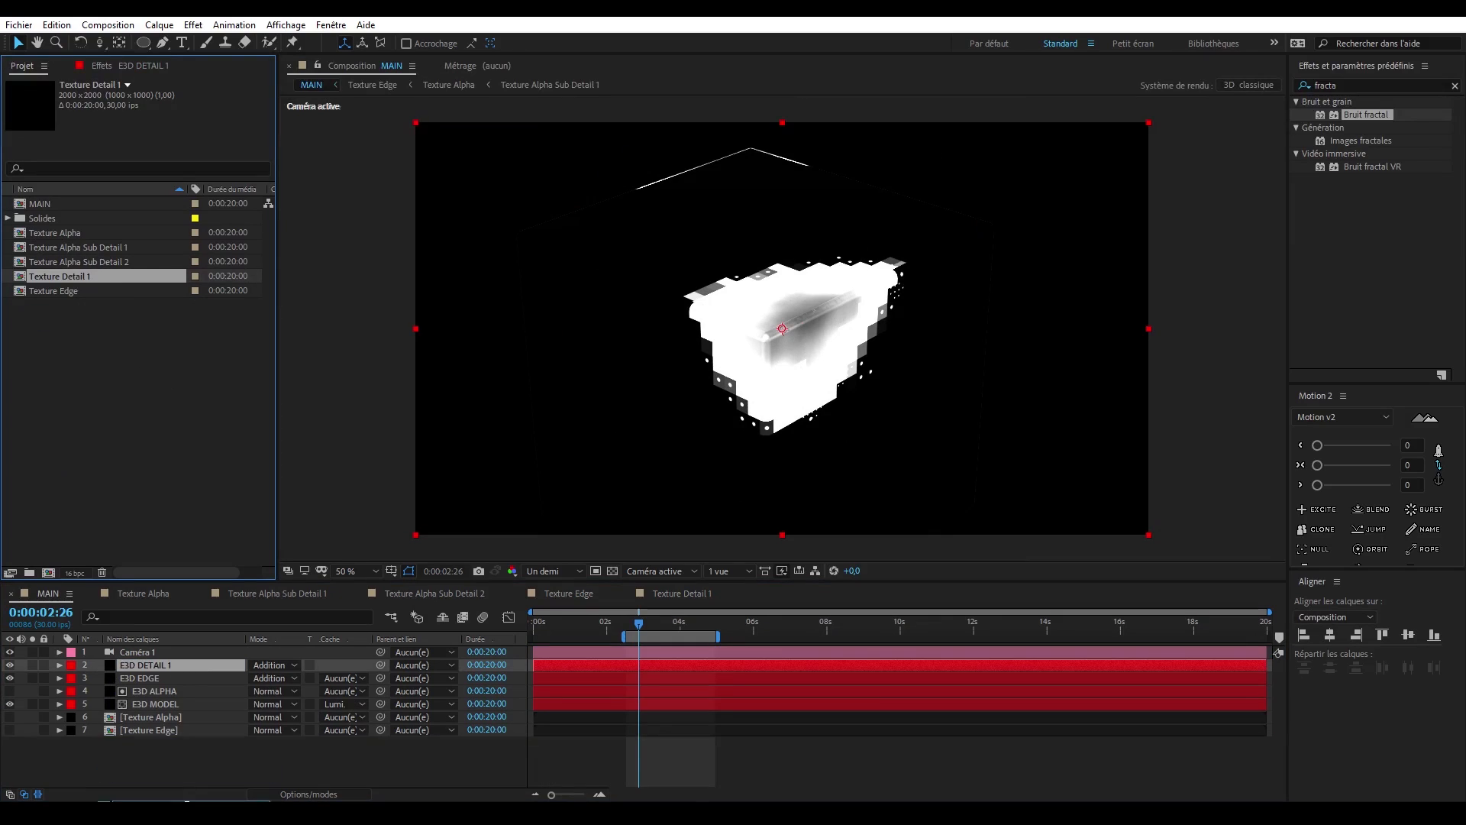
- Add the Texture Detail 1 composition at the bottom of MAIN's layer stack and hide it
drag(186, 799, 147, 752)
click(70, 744)
click(74, 740)
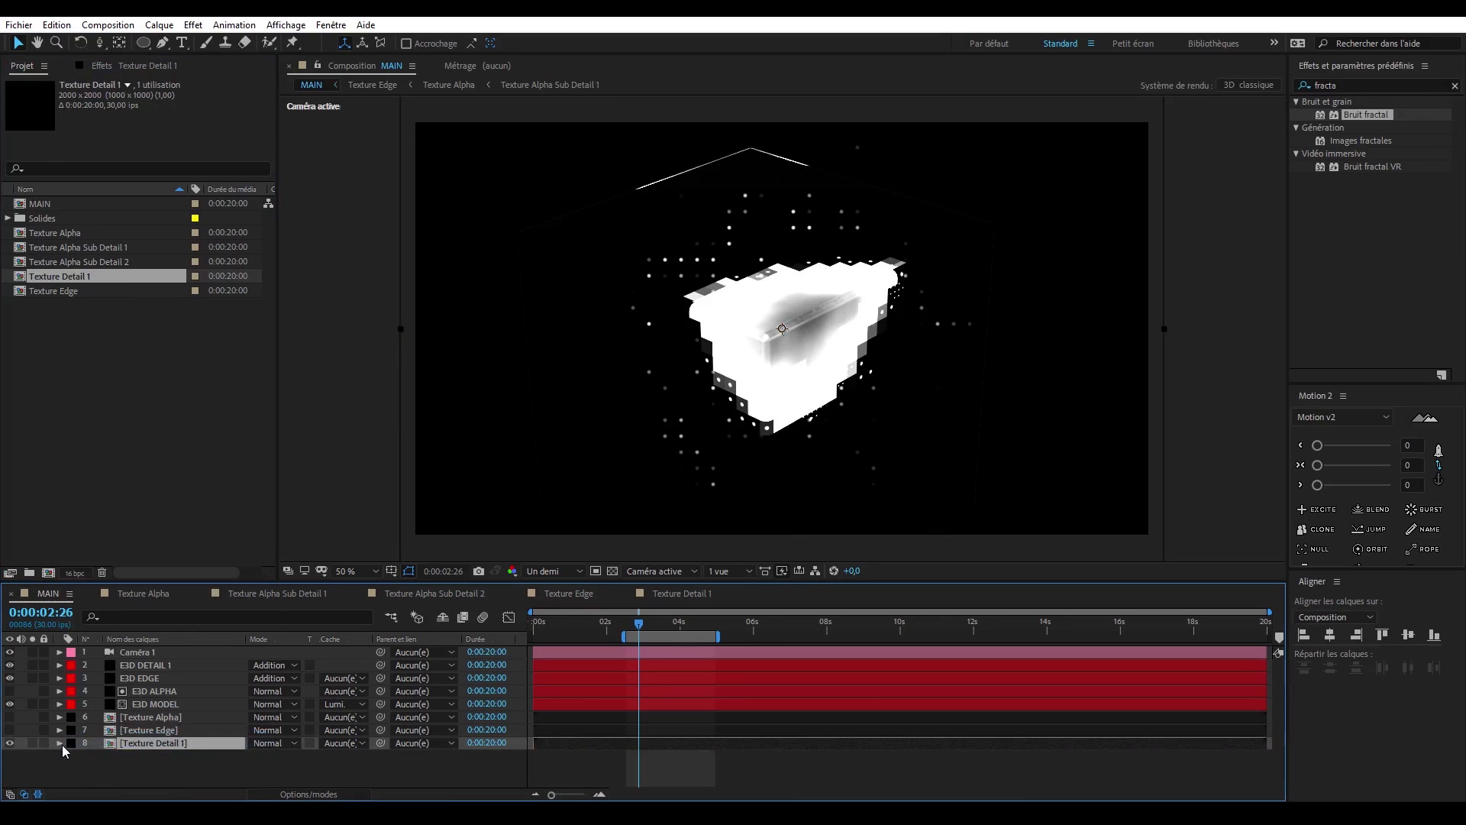
- Set custom texture map Layer 1 of E3D DETAIL 1's Element effect to Texture Detail 1 and scrub the soloed layer to check it
click(134, 666)
click(103, 66)
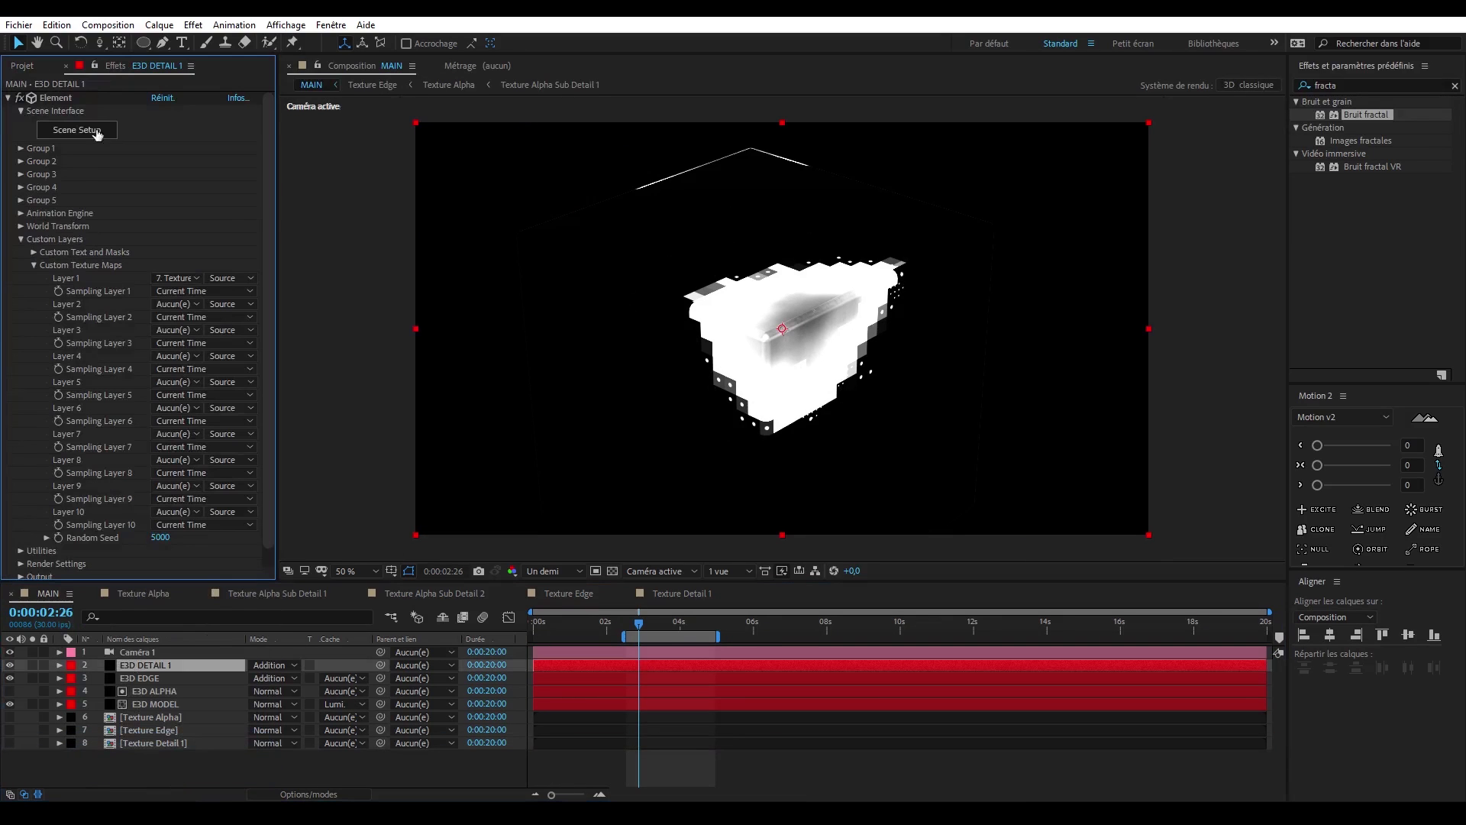
click(197, 278)
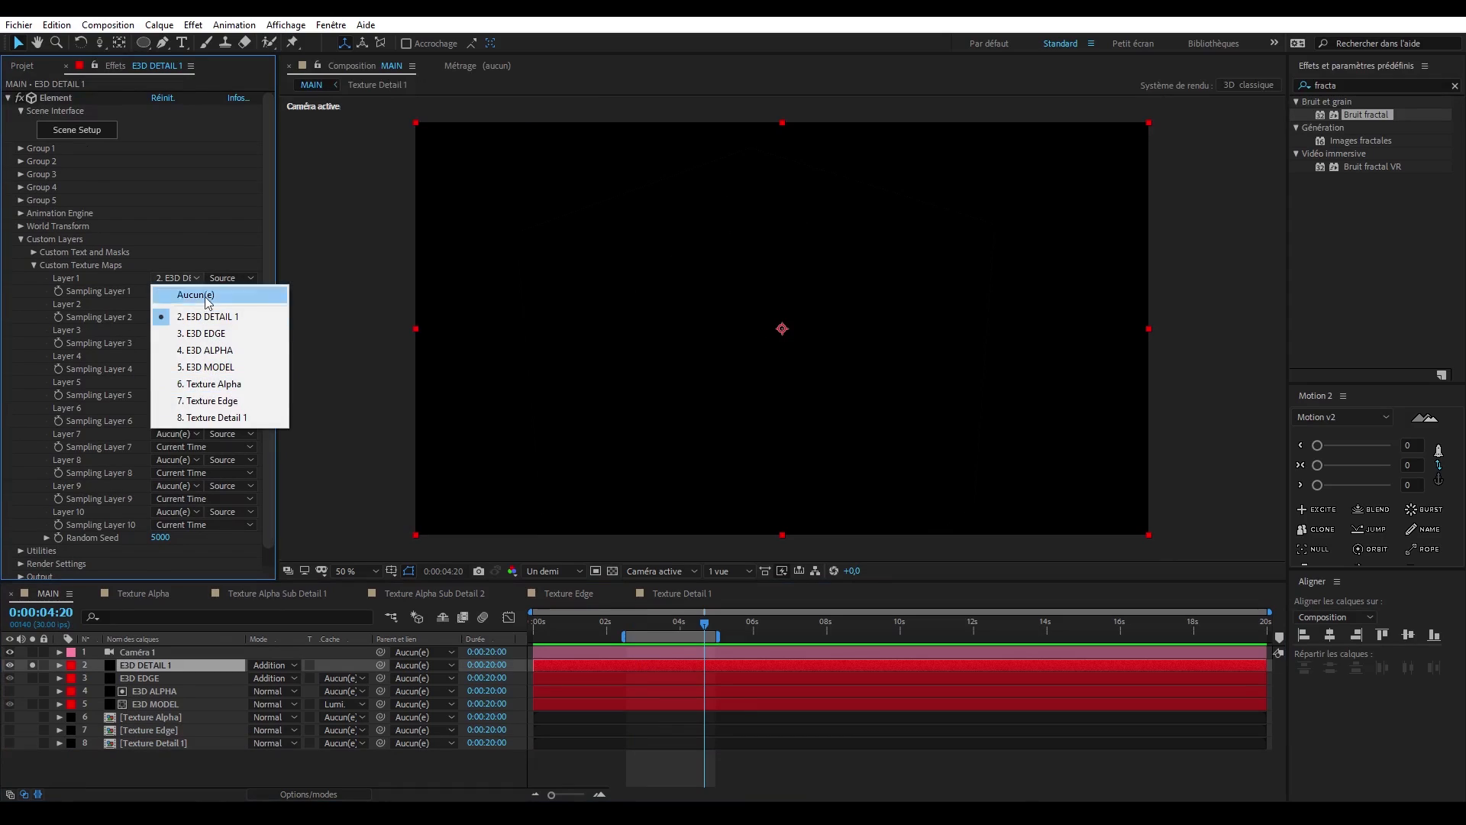
click(221, 419)
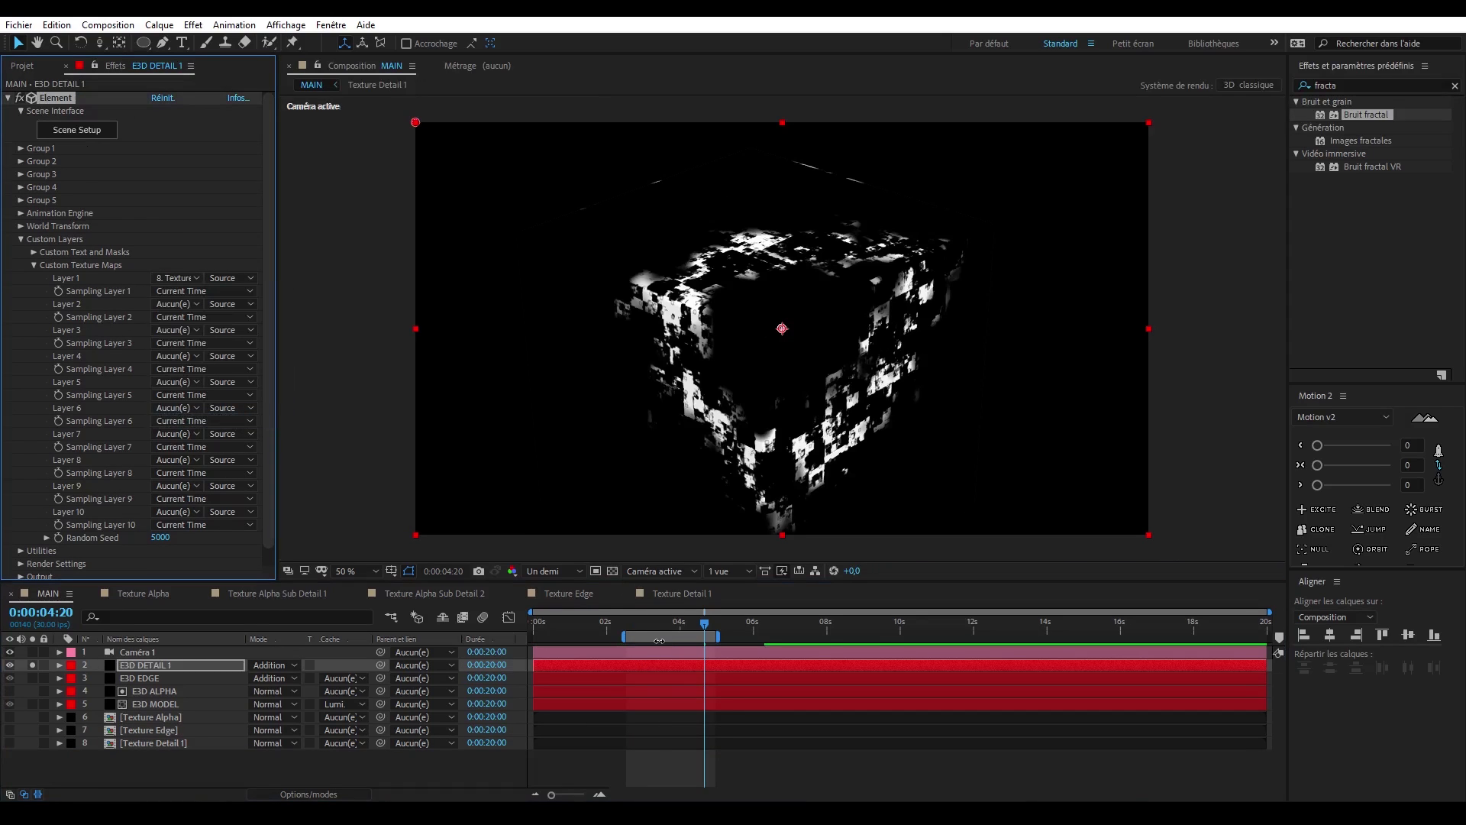
drag(662, 628, 687, 626)
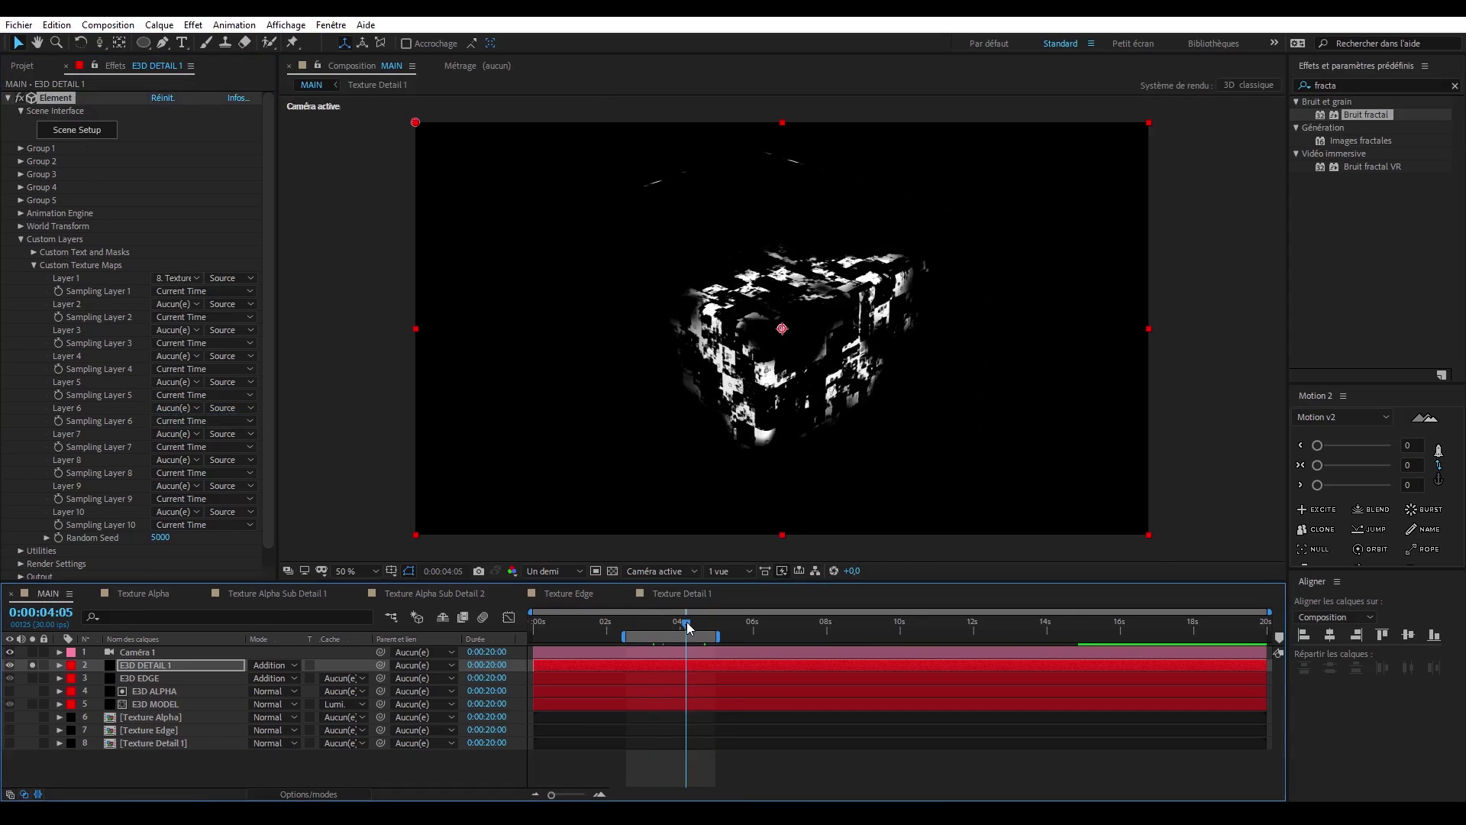
- Reopen Texture Detail 1, collapse the lower Alpha layer's properties and check the composition's transparency
click(698, 595)
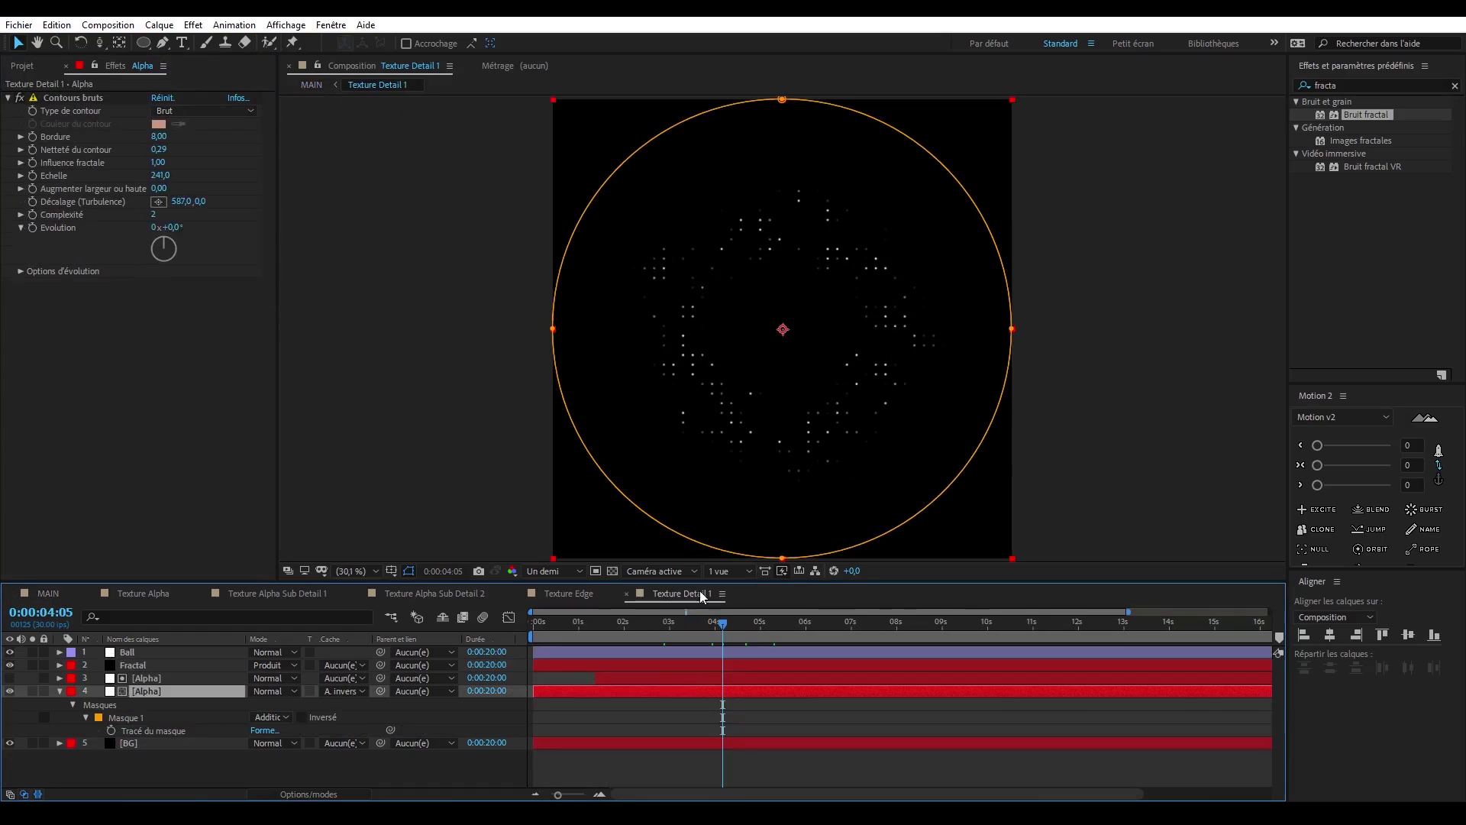
click(59, 691)
click(191, 732)
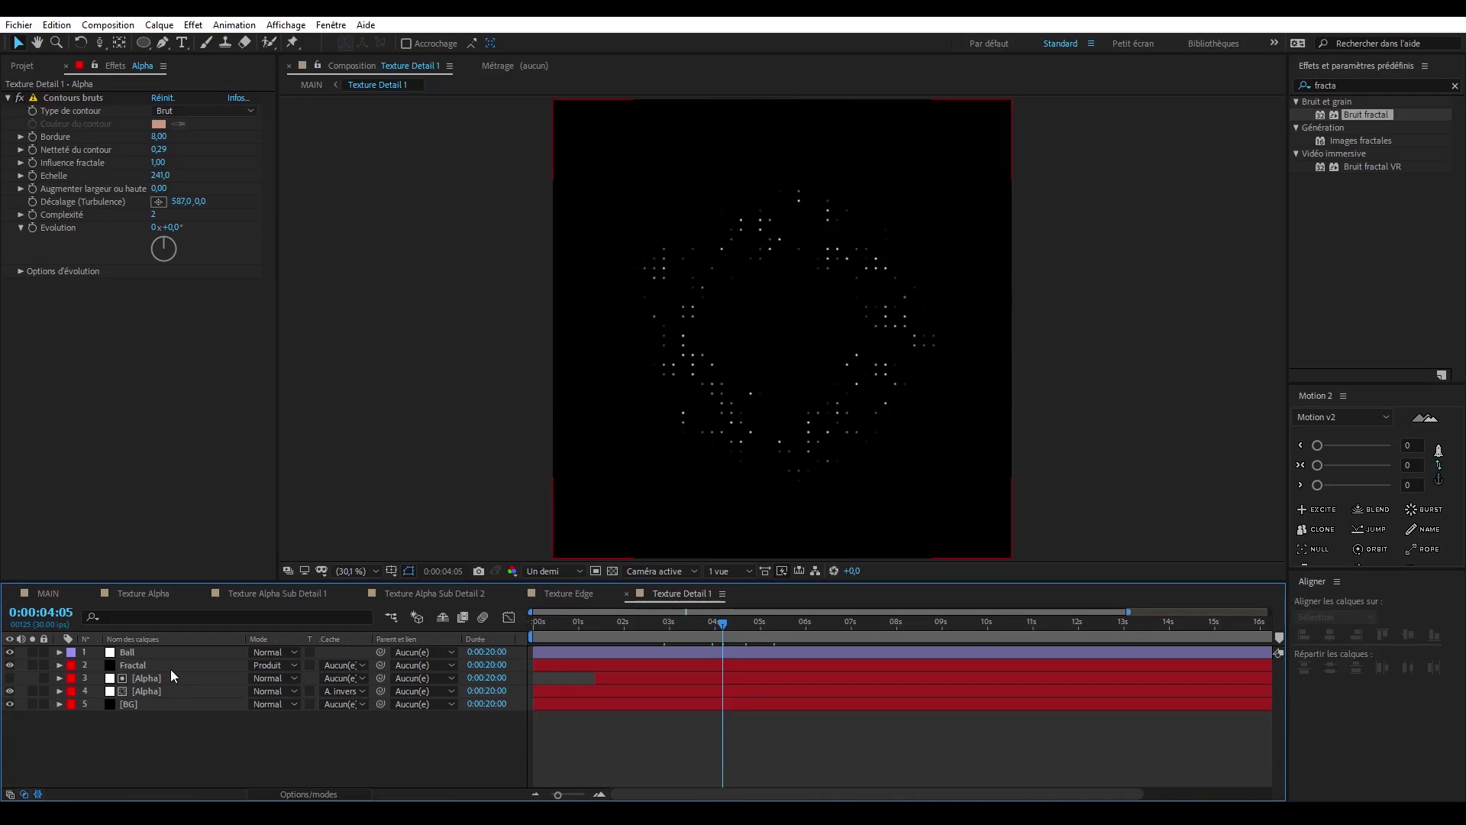
click(611, 571)
click(611, 571)
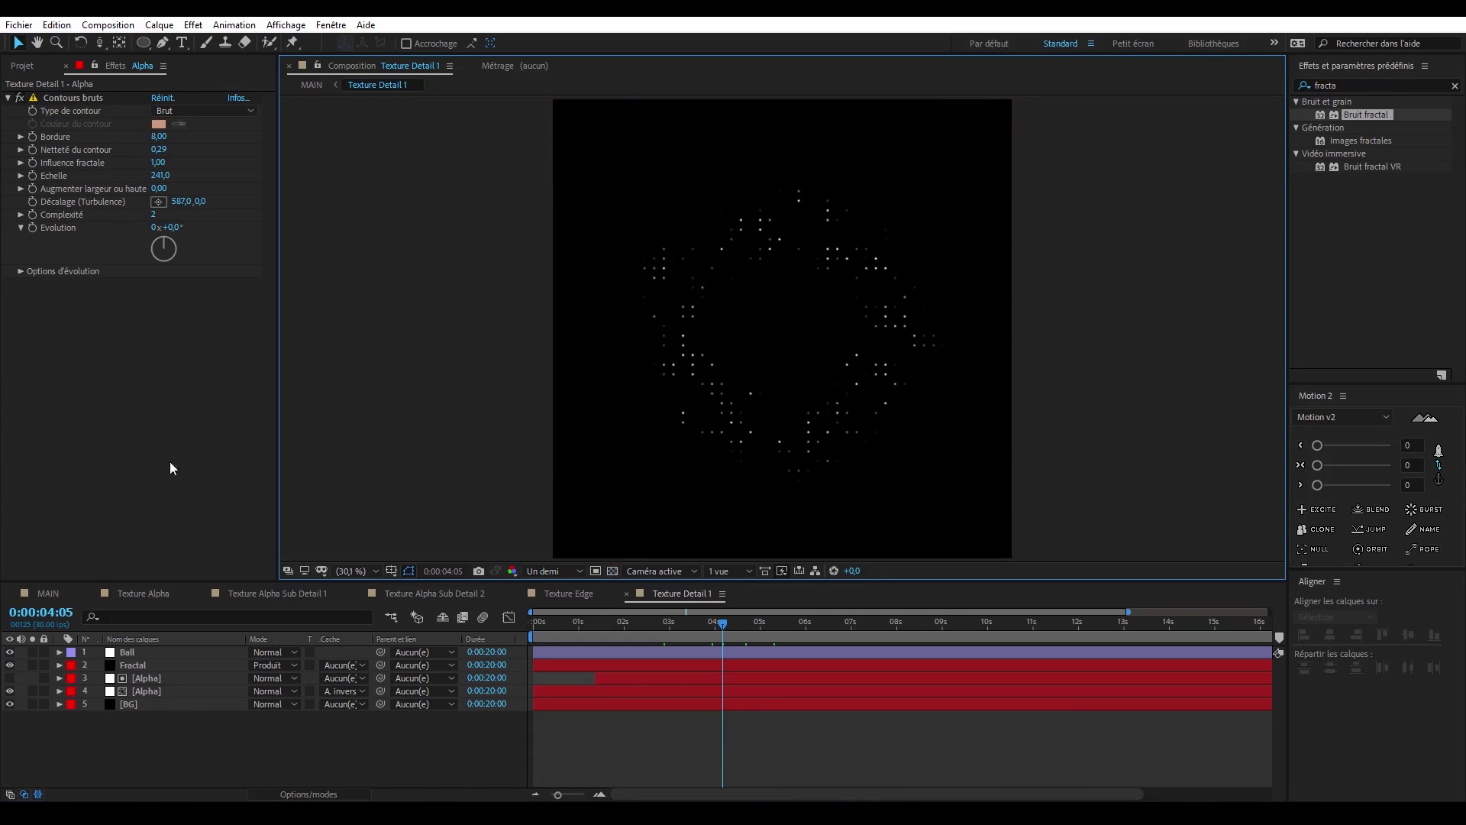
- Nest the Texture Detail 1 composition inside a new composition named Texture Detail 1 Edit
click(22, 66)
click(98, 278)
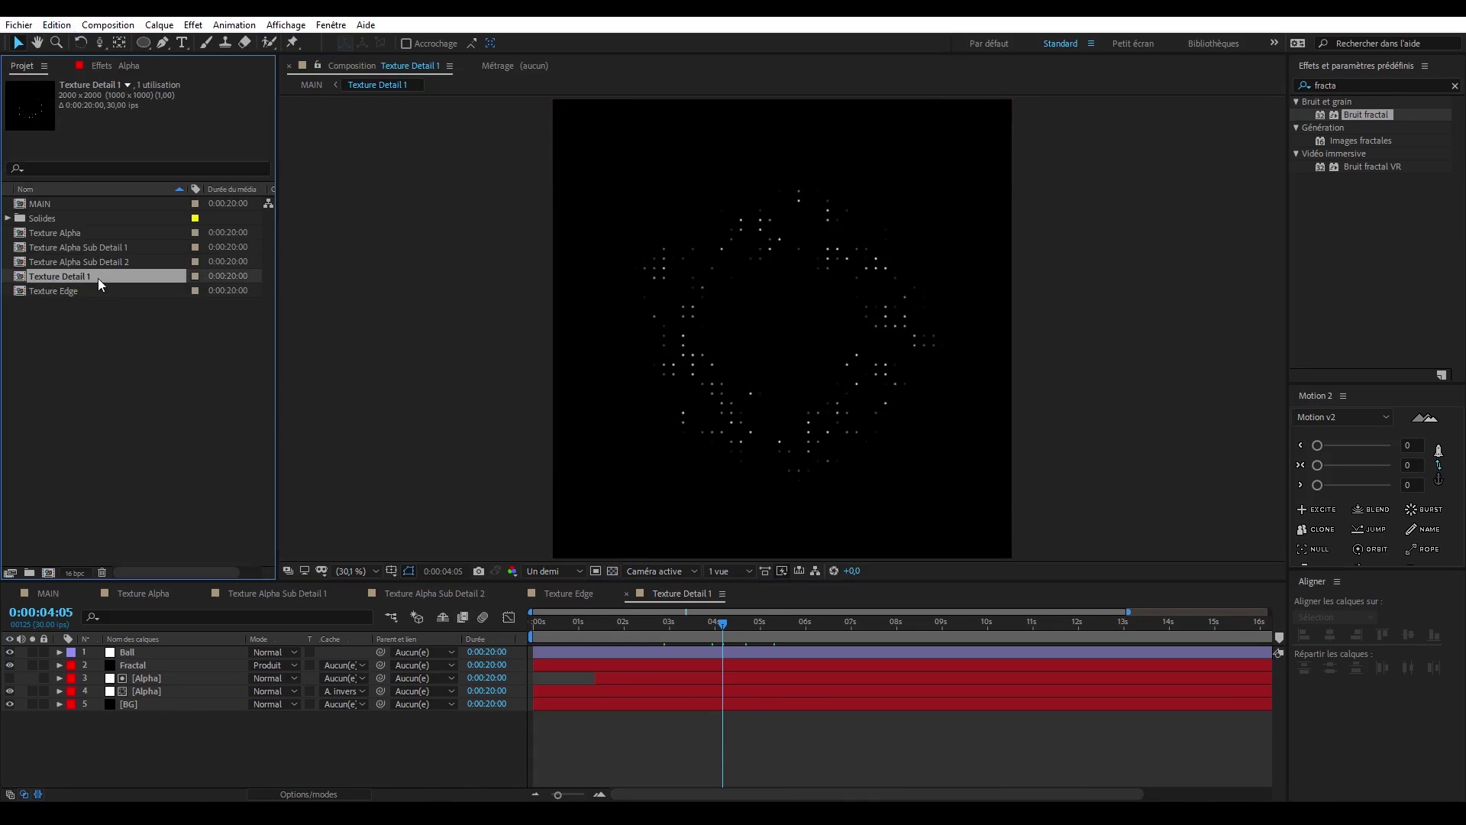
key(Return)
text(Edit)
key(Return)
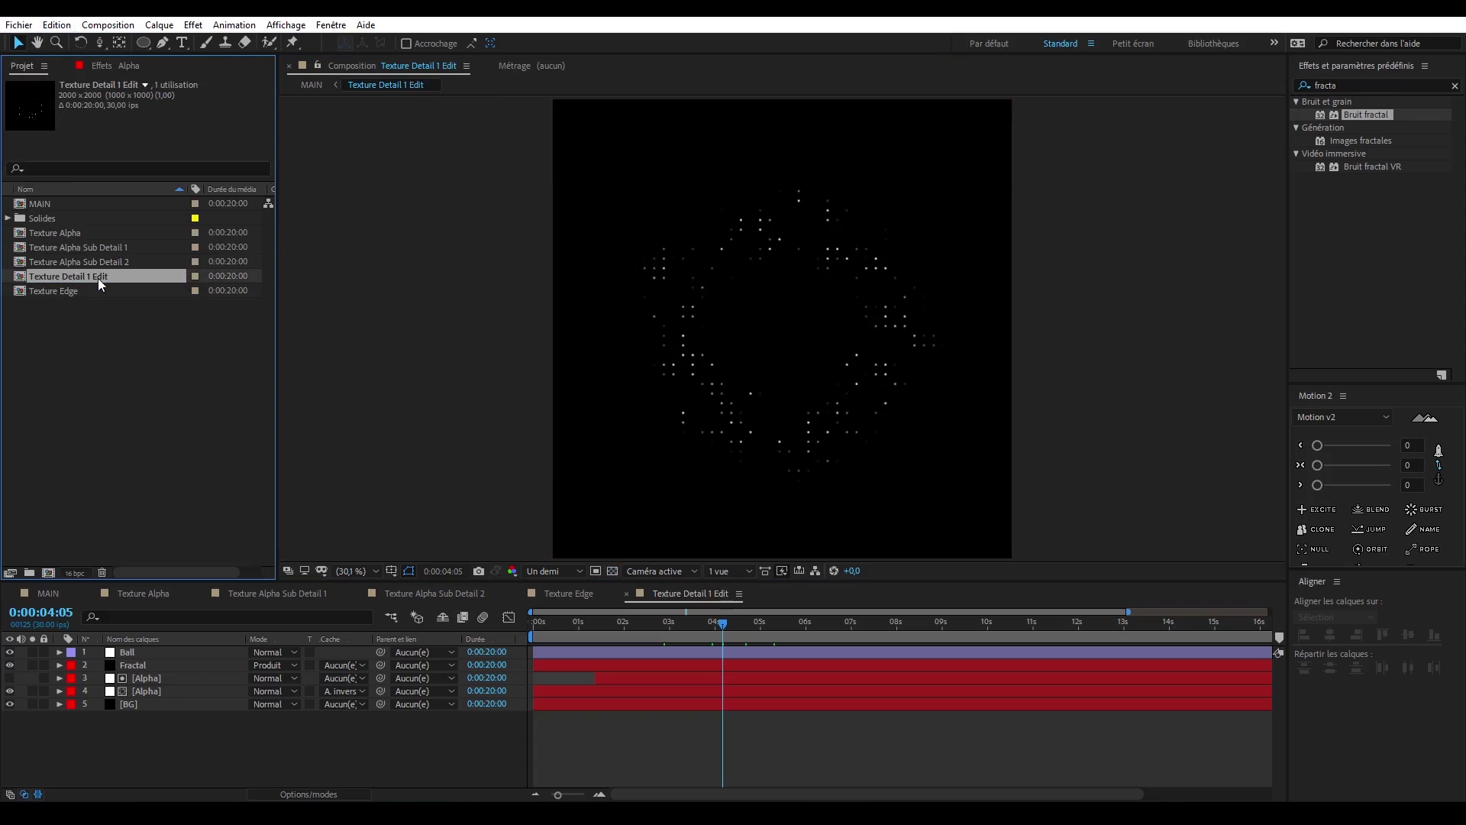
drag(98, 278, 47, 572)
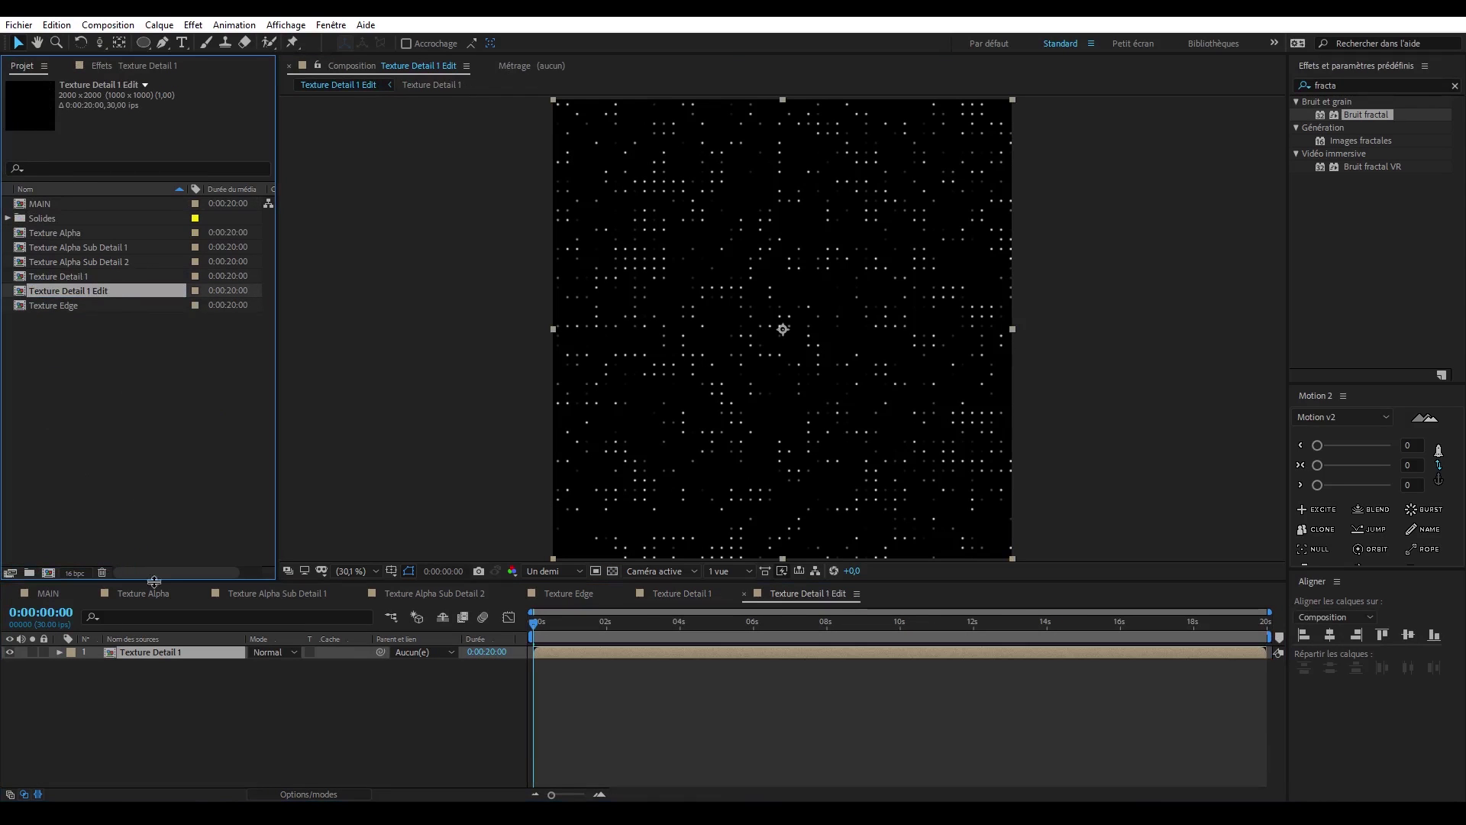
click(182, 686)
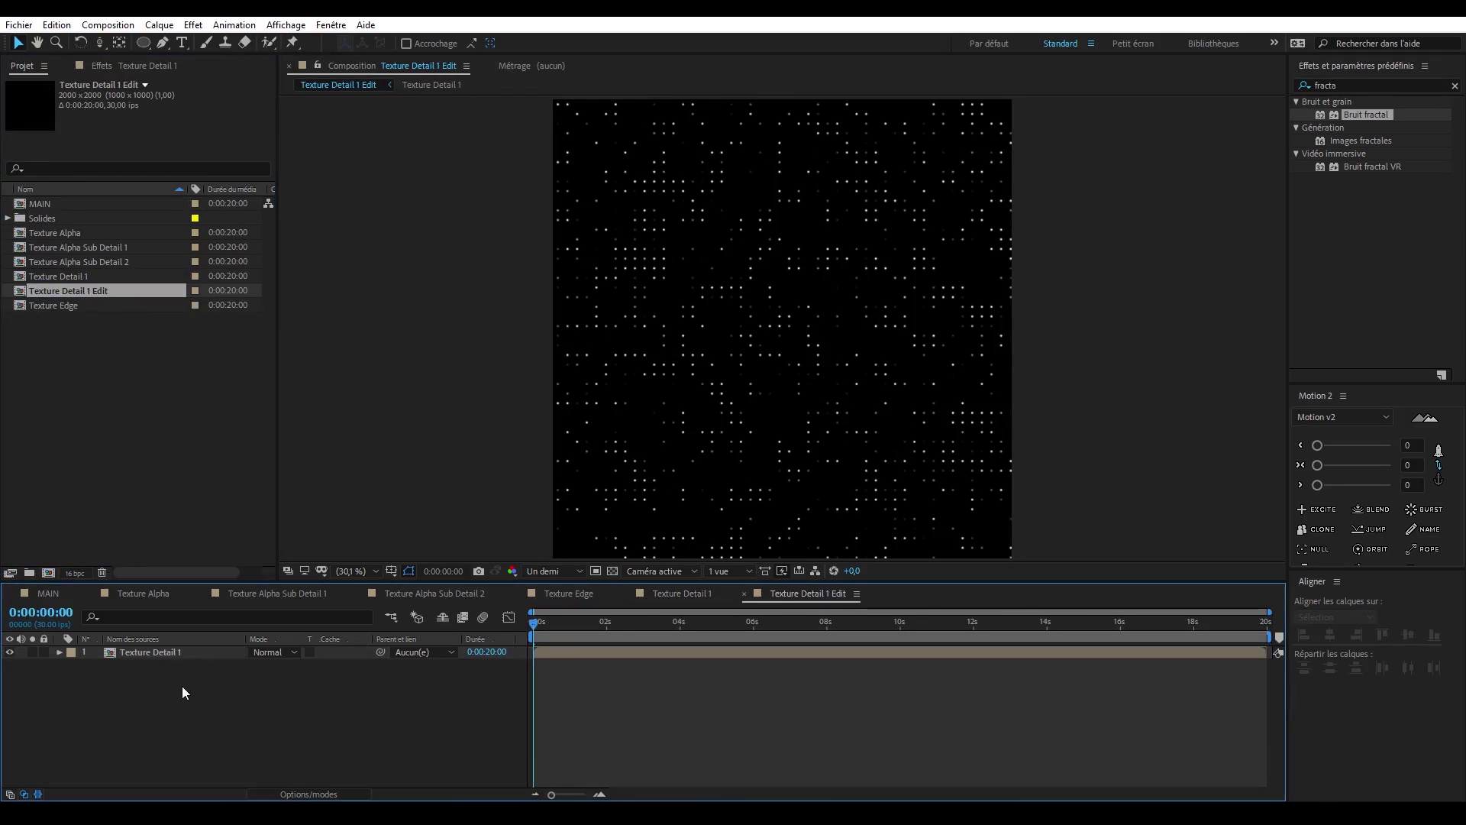
- Create a white 2000 x 2000 px solid at composition size in Texture Detail 1 Edit
key(ctrl+y)
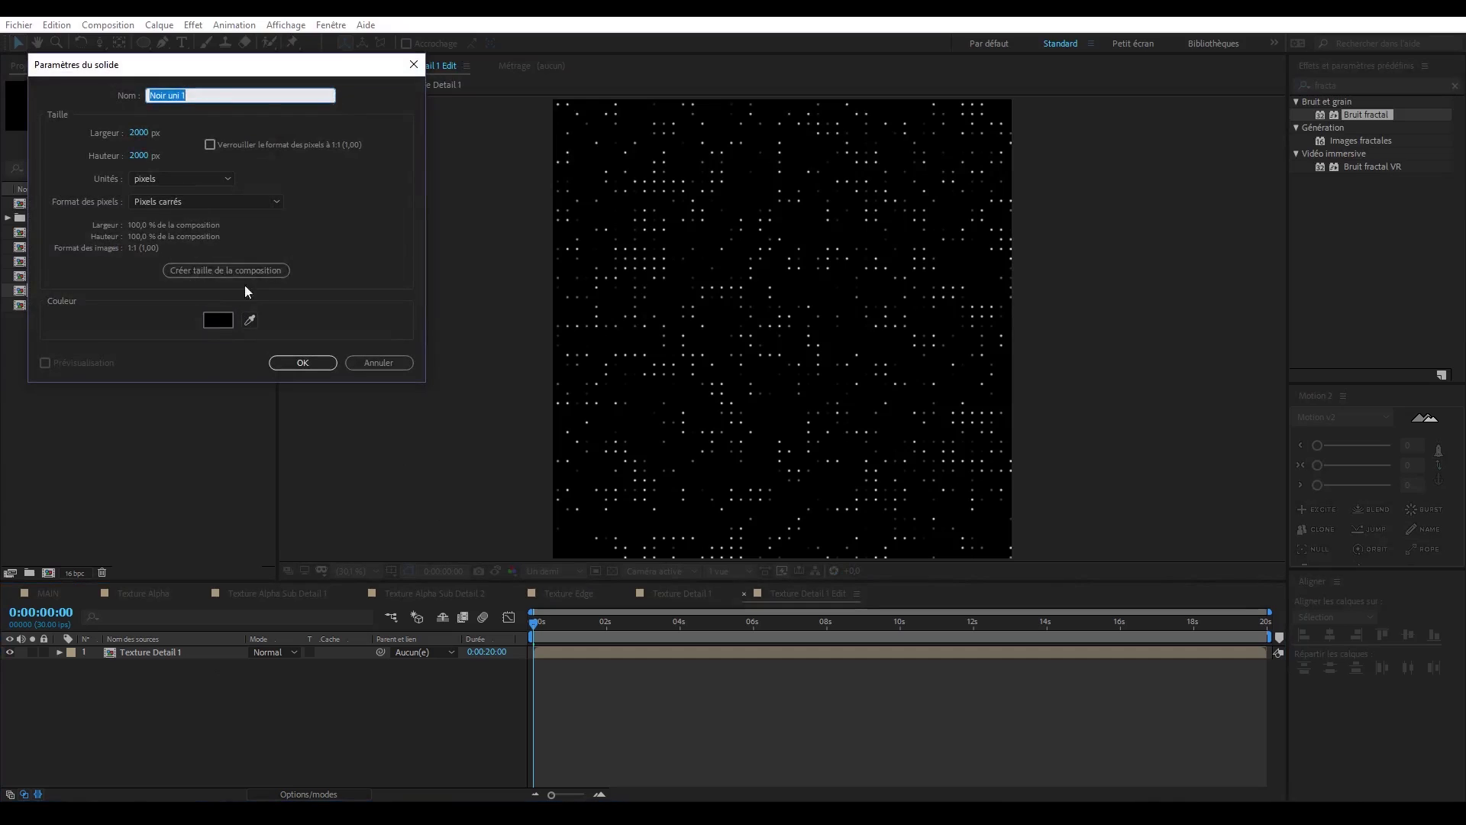
click(184, 269)
click(221, 327)
drag(455, 588, 203, 419)
key(Return)
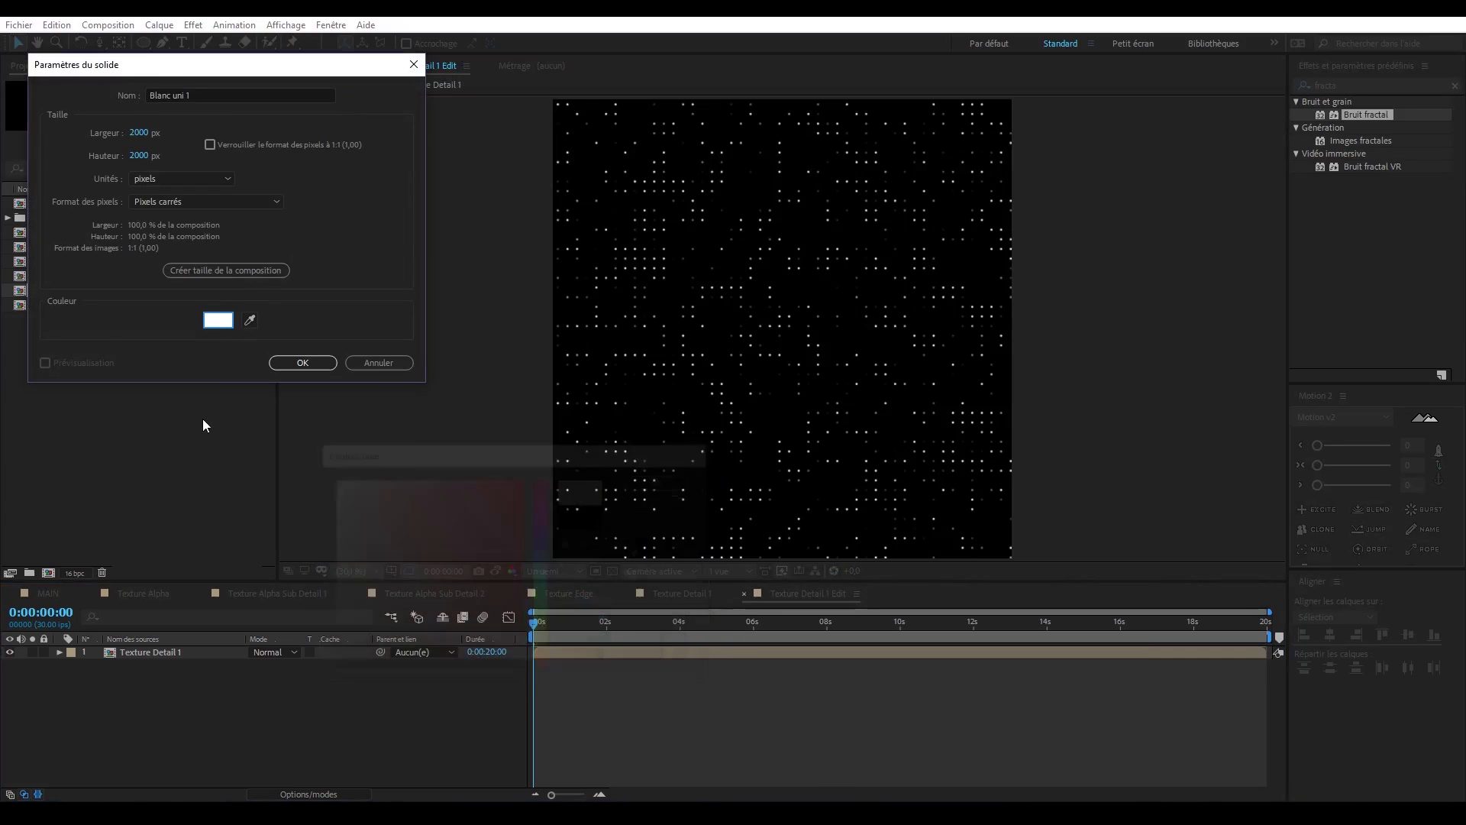
key(Return)
- Place the white solid below Texture Detail 1 and set its track matte to that layer's luminance
drag(186, 650, 196, 675)
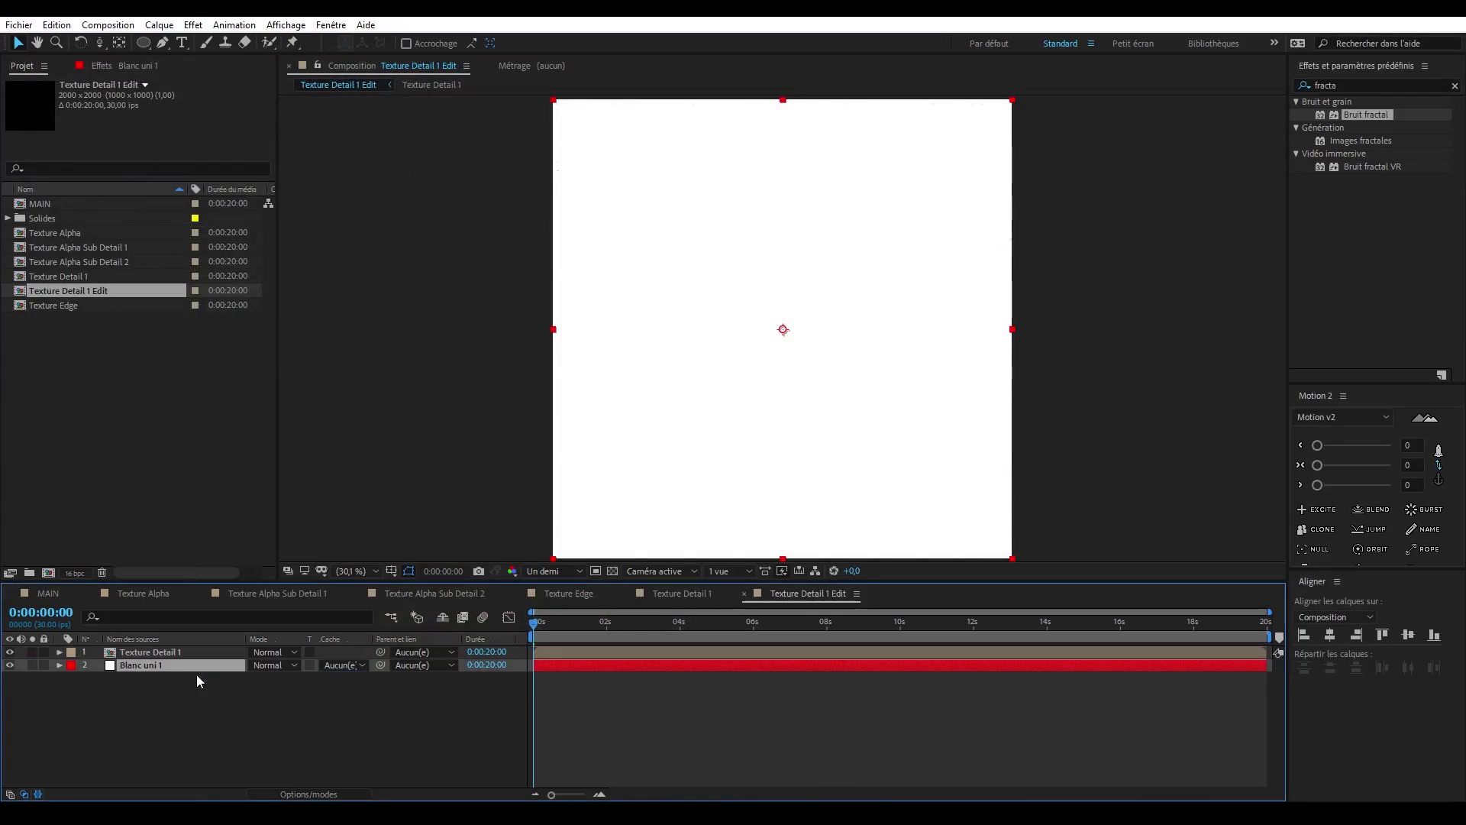
click(353, 666)
click(373, 738)
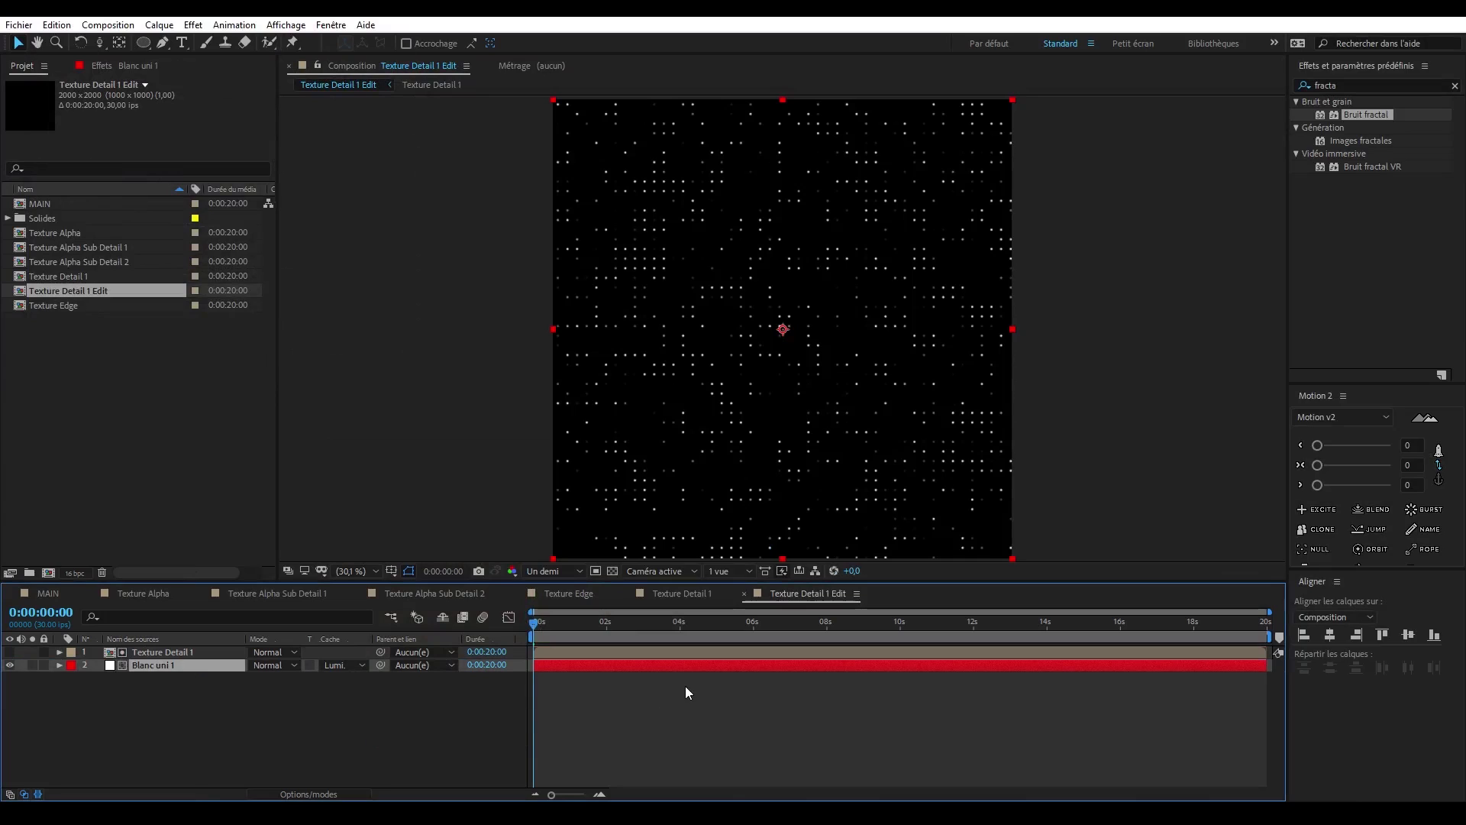
- In Texture Detail 1, scrub to about five seconds and toggle the BG layer's visibility to compare the dots
click(691, 593)
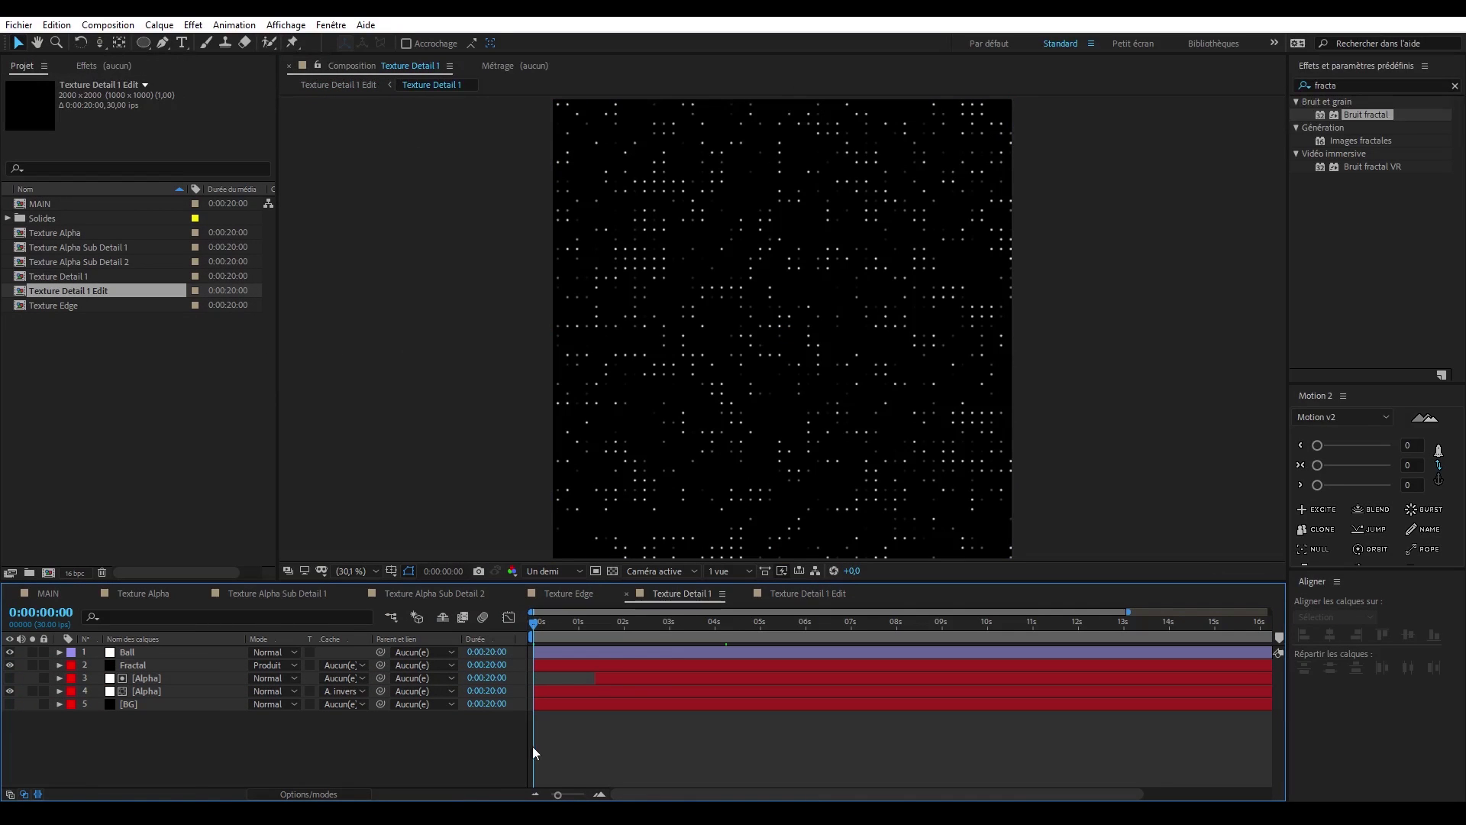
drag(534, 745, 767, 627)
click(10, 704)
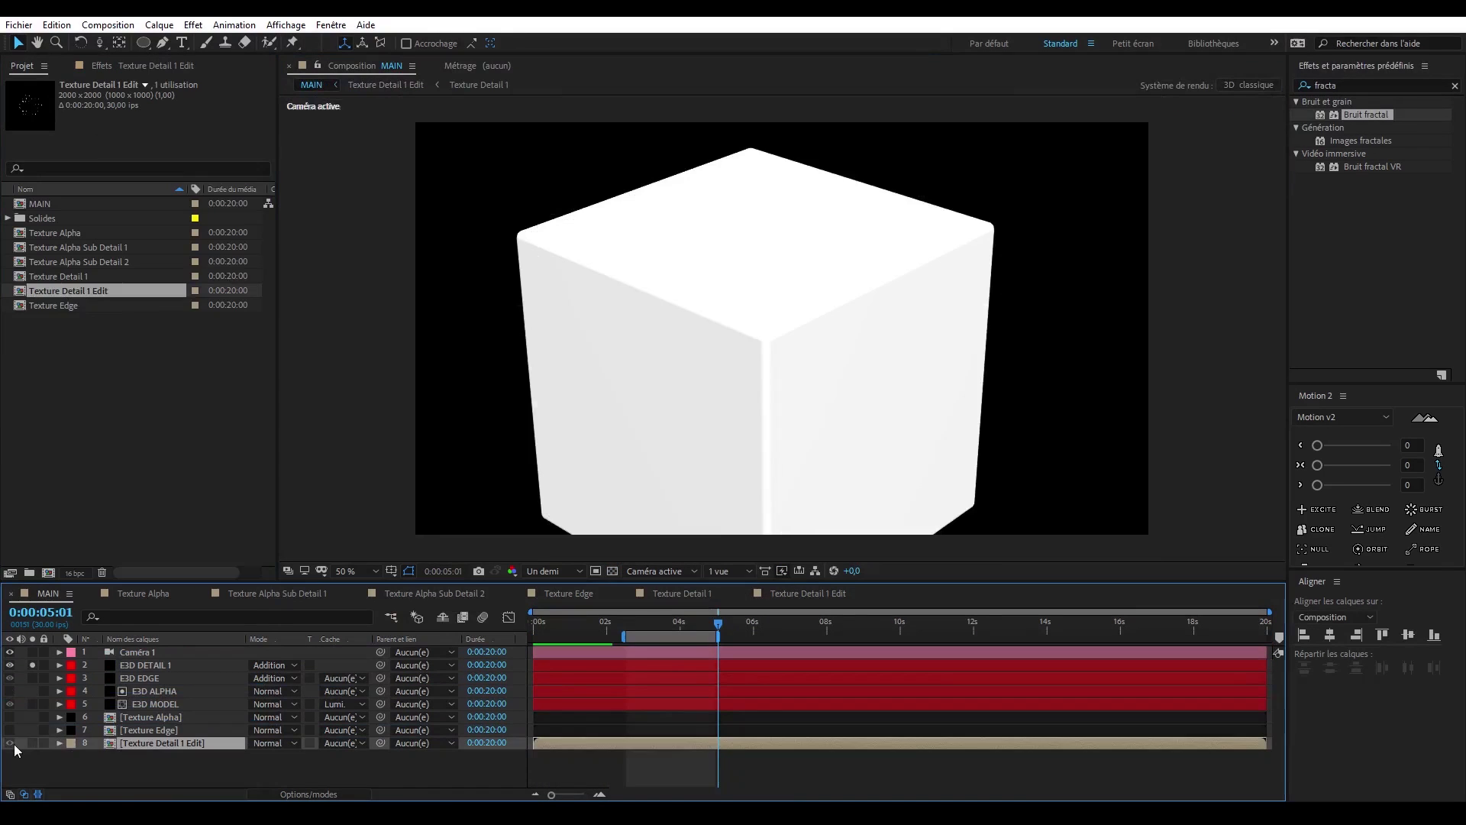
- In MAIN, assign Texture Detail 1 Edit as custom texture map Layer 1 of E3D DETAIL 1 and preview the animation
click(146, 665)
click(138, 67)
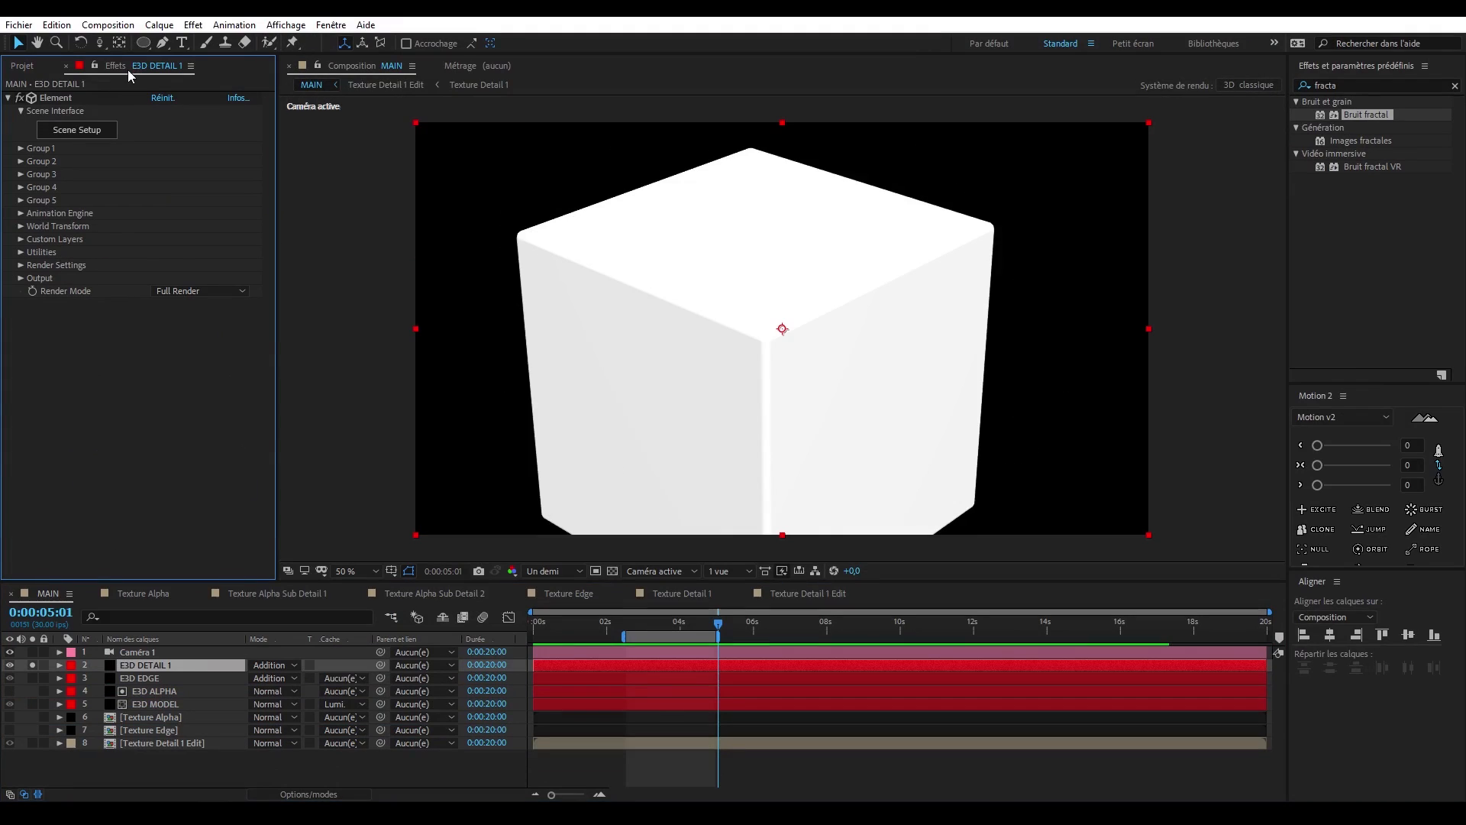
click(21, 239)
click(175, 278)
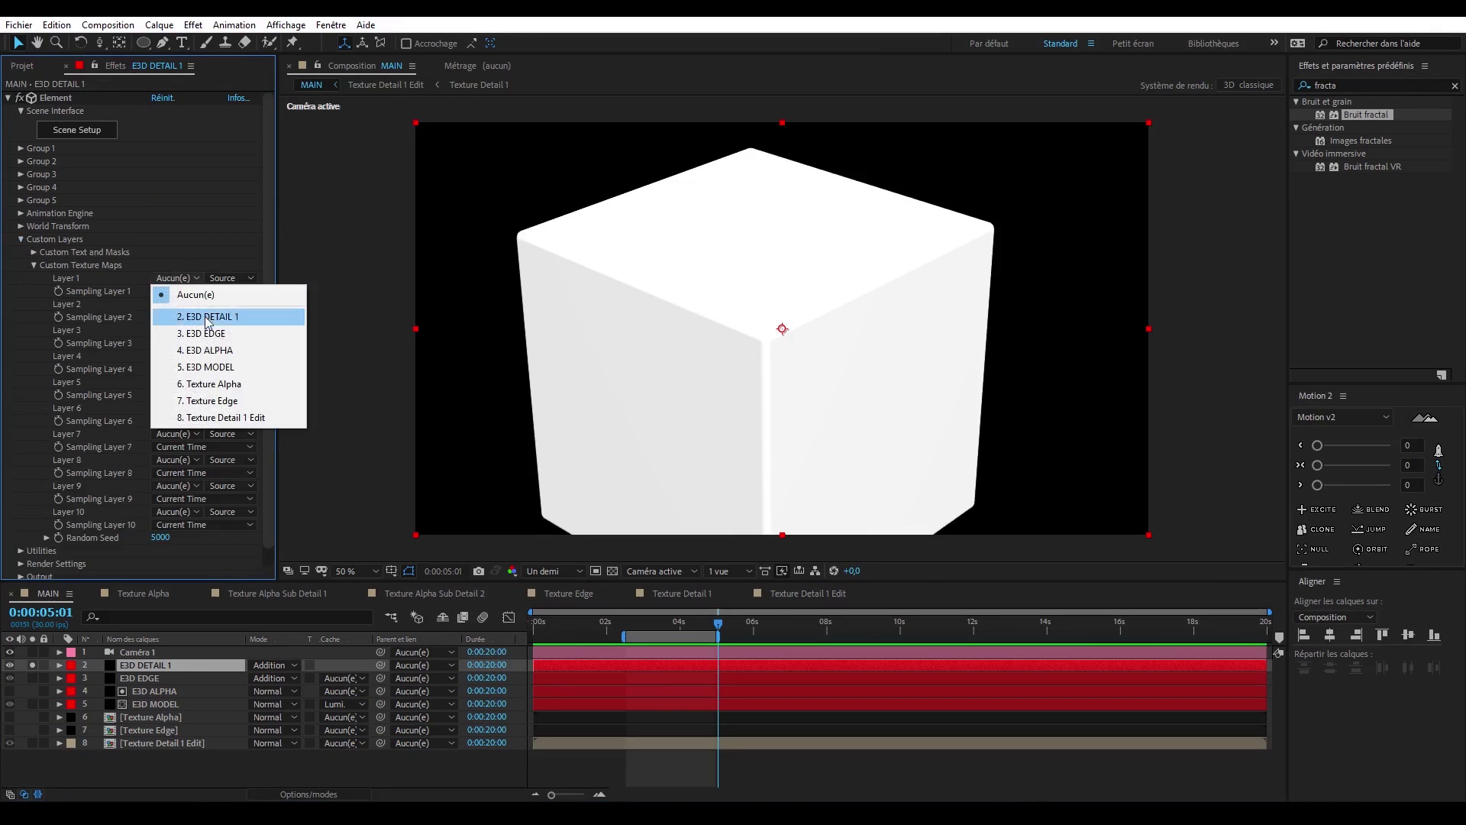
click(246, 418)
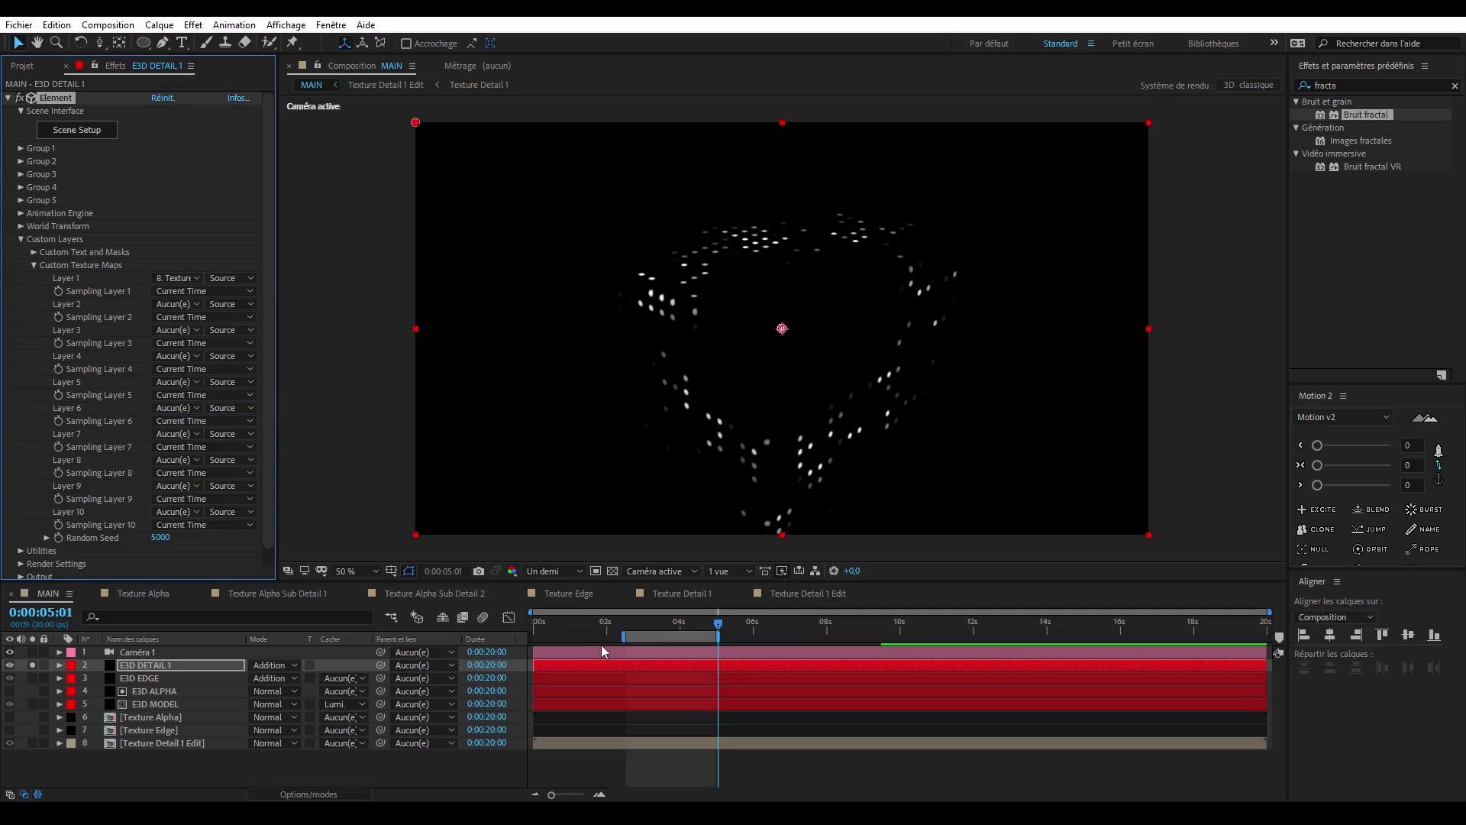
click(654, 632)
key(space)
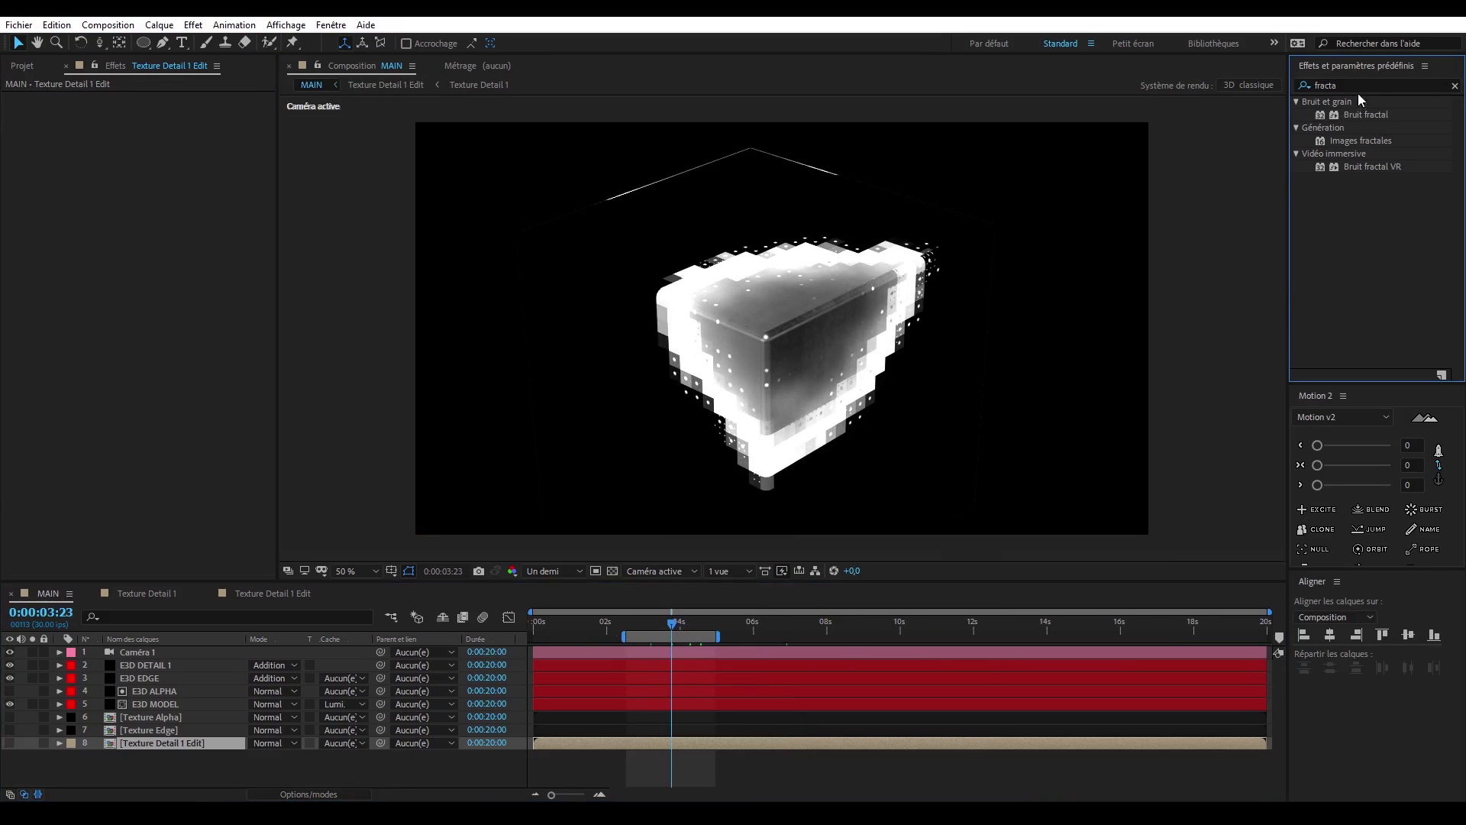
- Apply VC Color Vibrance to the E3D DETAIL 1 layer and set its colour to blue
click(1303, 87)
text(ibran)
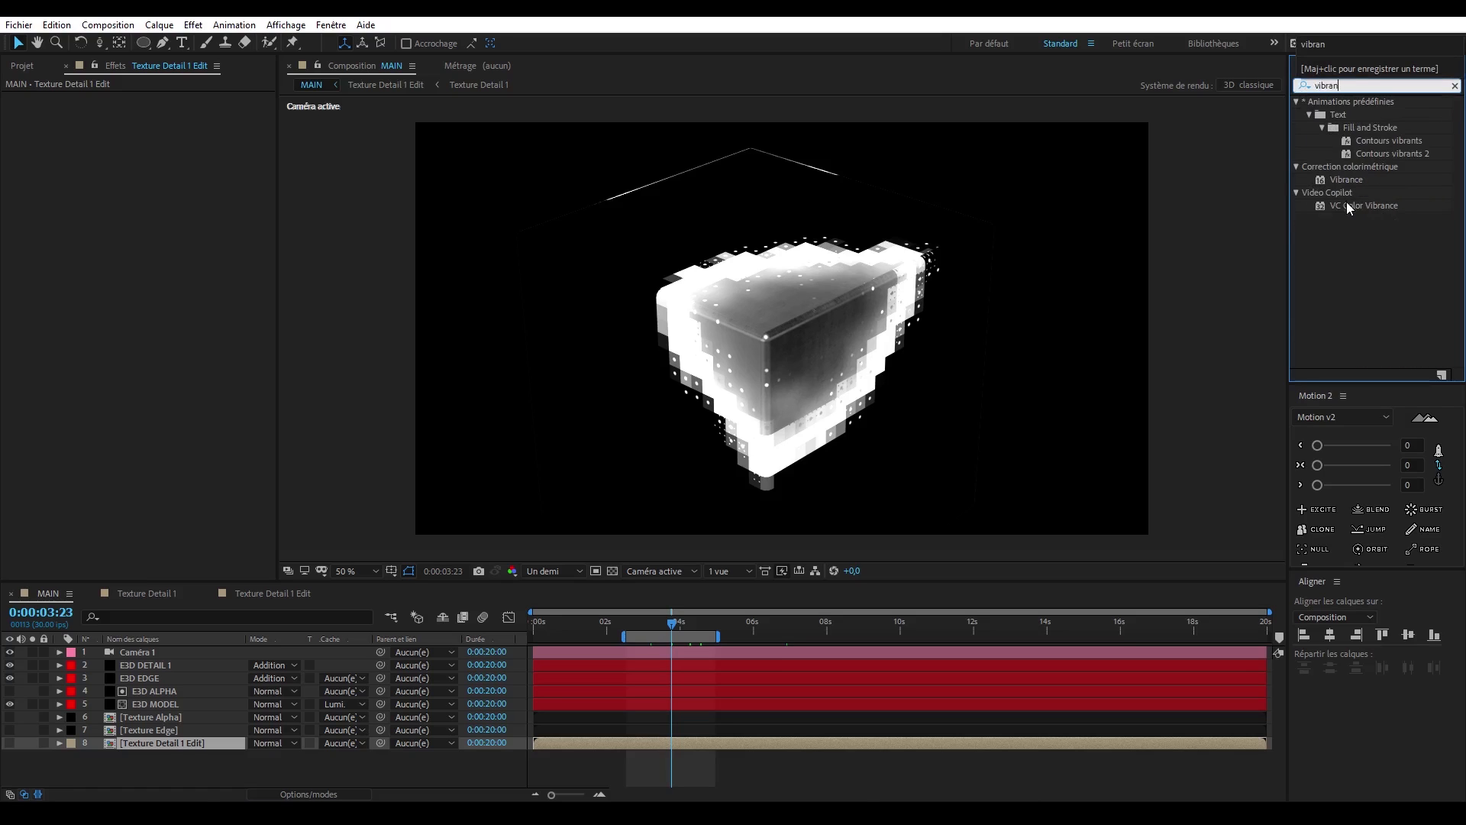
drag(1348, 206, 155, 669)
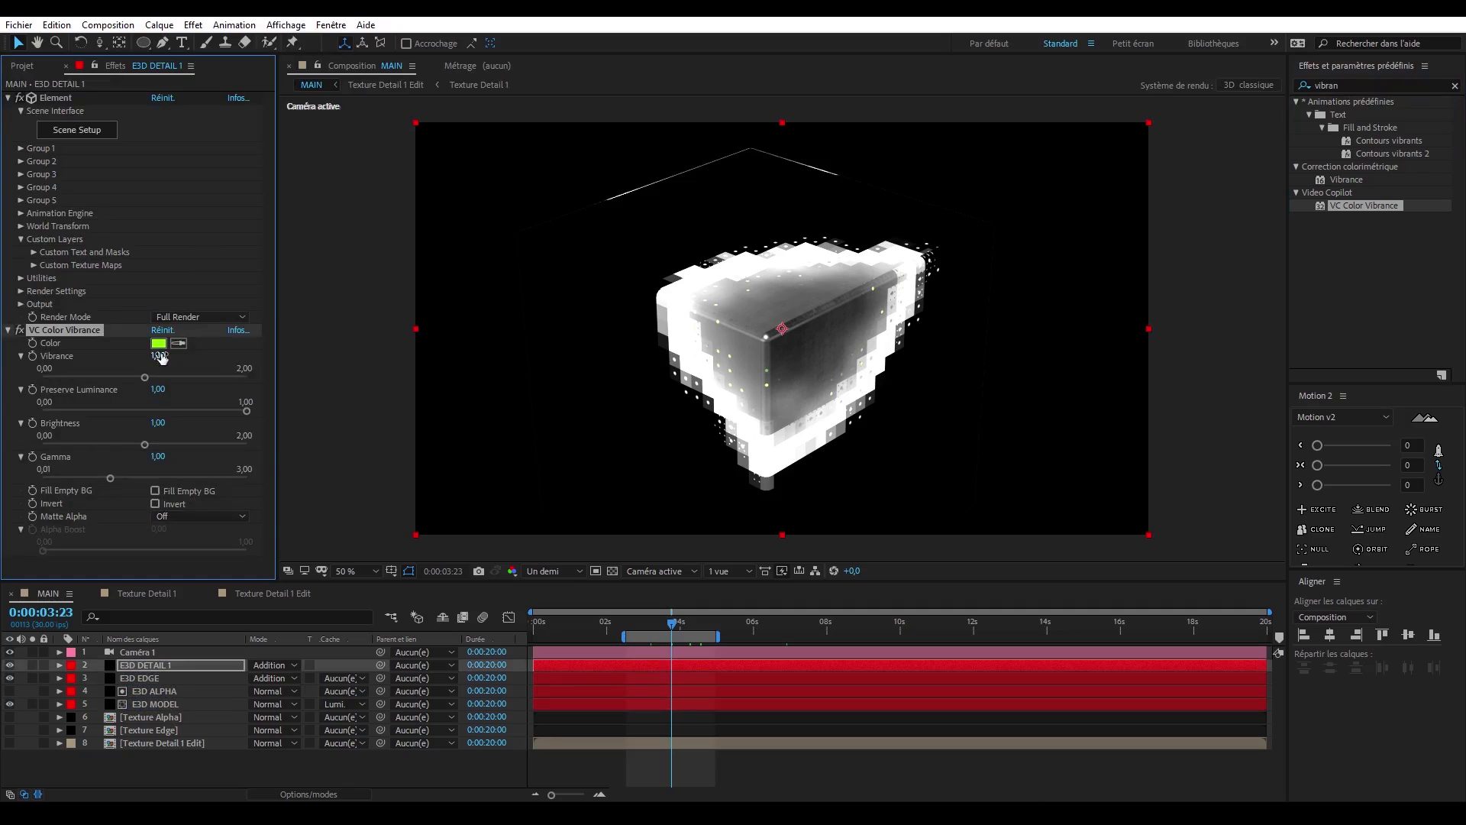
click(158, 343)
drag(543, 607, 544, 562)
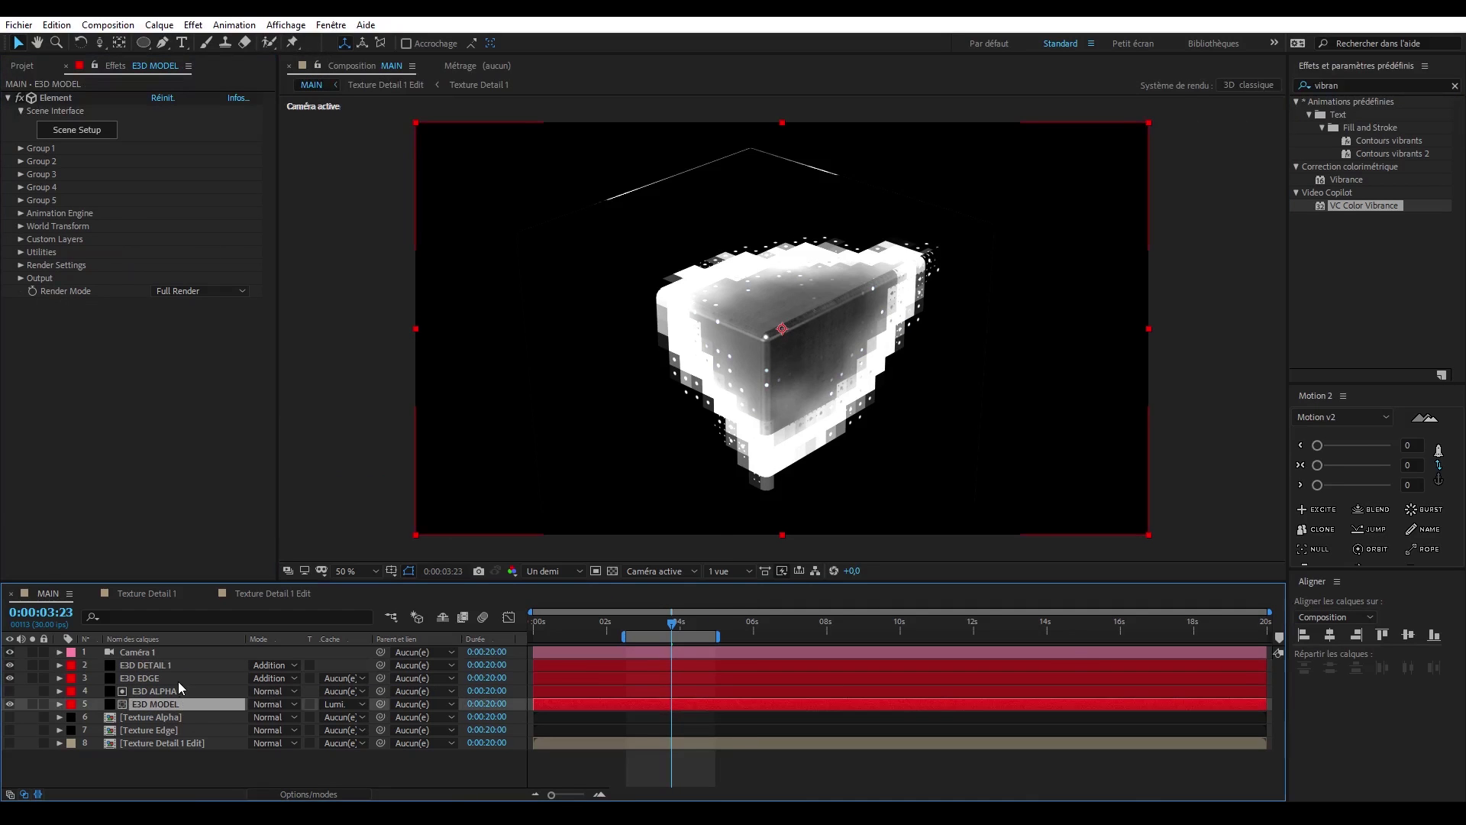
- Paste the blue VC Color Vibrance effect onto the E3D EDGE and E3D DETAIL 1 layers
click(177, 679)
key(ctrl+v)
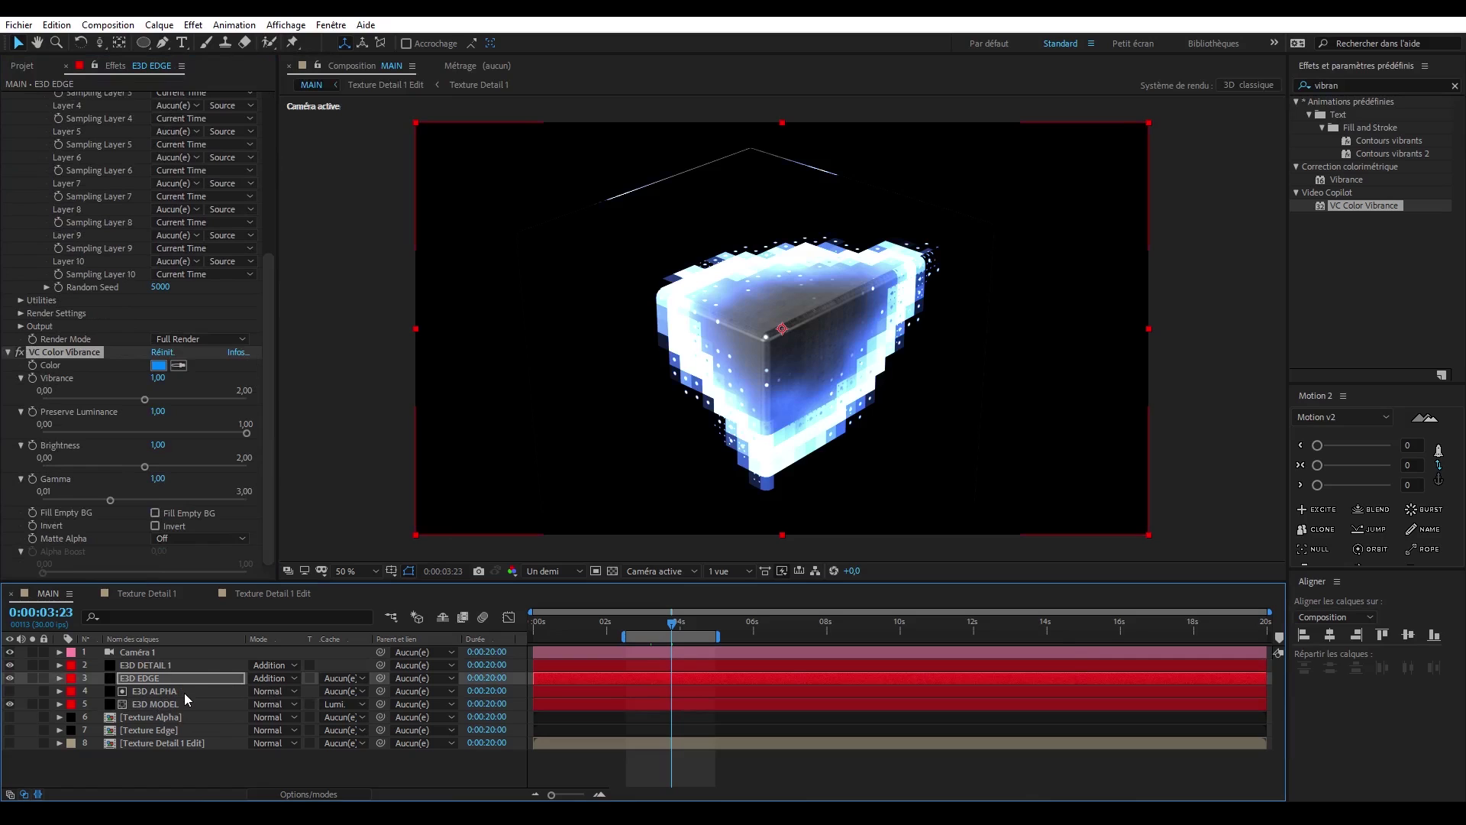
click(178, 666)
key(ctrl+v)
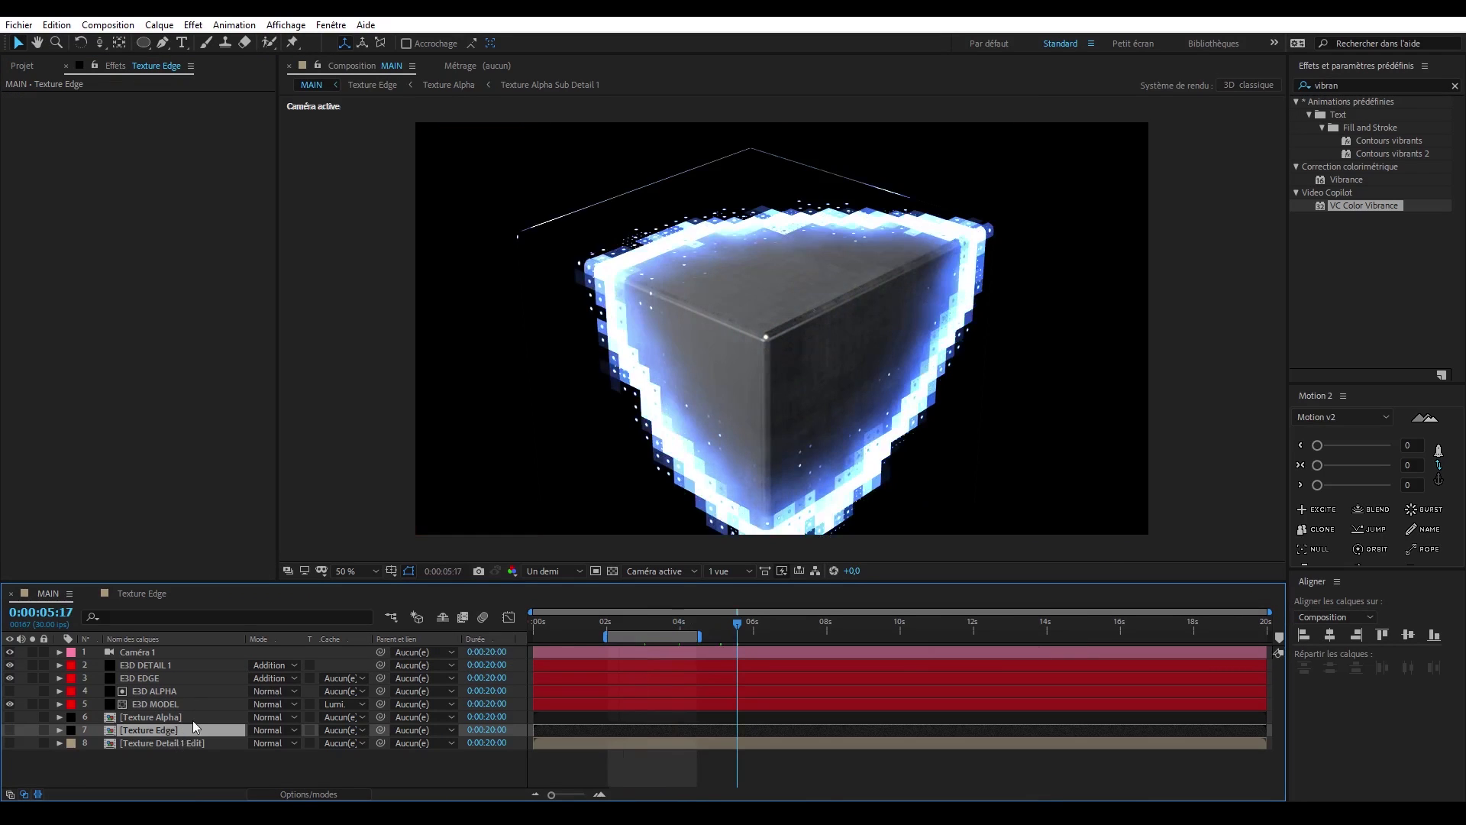
- In Texture Alpha, set the Ball layer's CC Ball Action ball size to 100, and check Texture Edge and MAIN
double_click(192, 717)
click(176, 679)
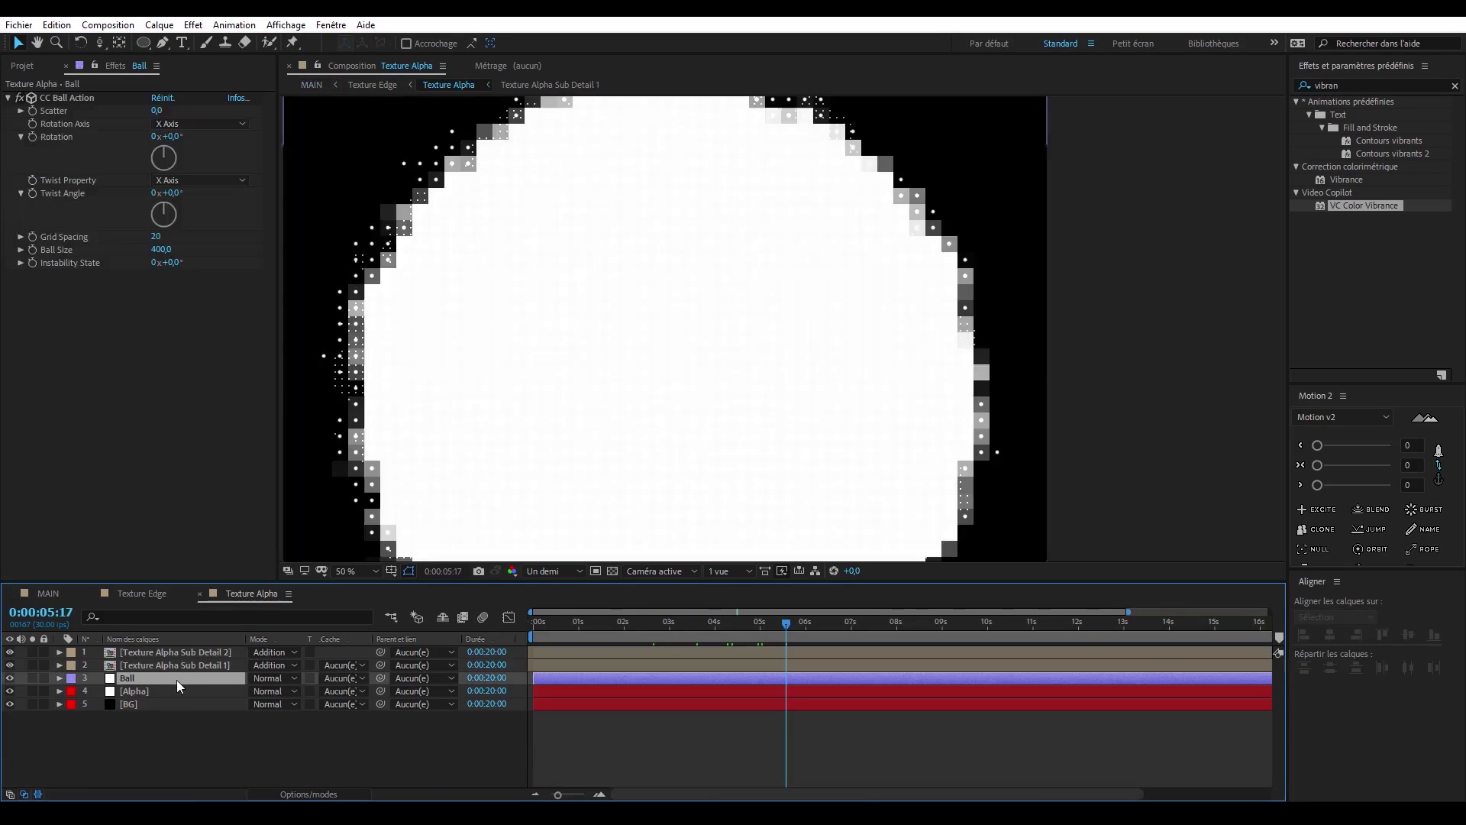
click(164, 250)
text(100)
key(Return)
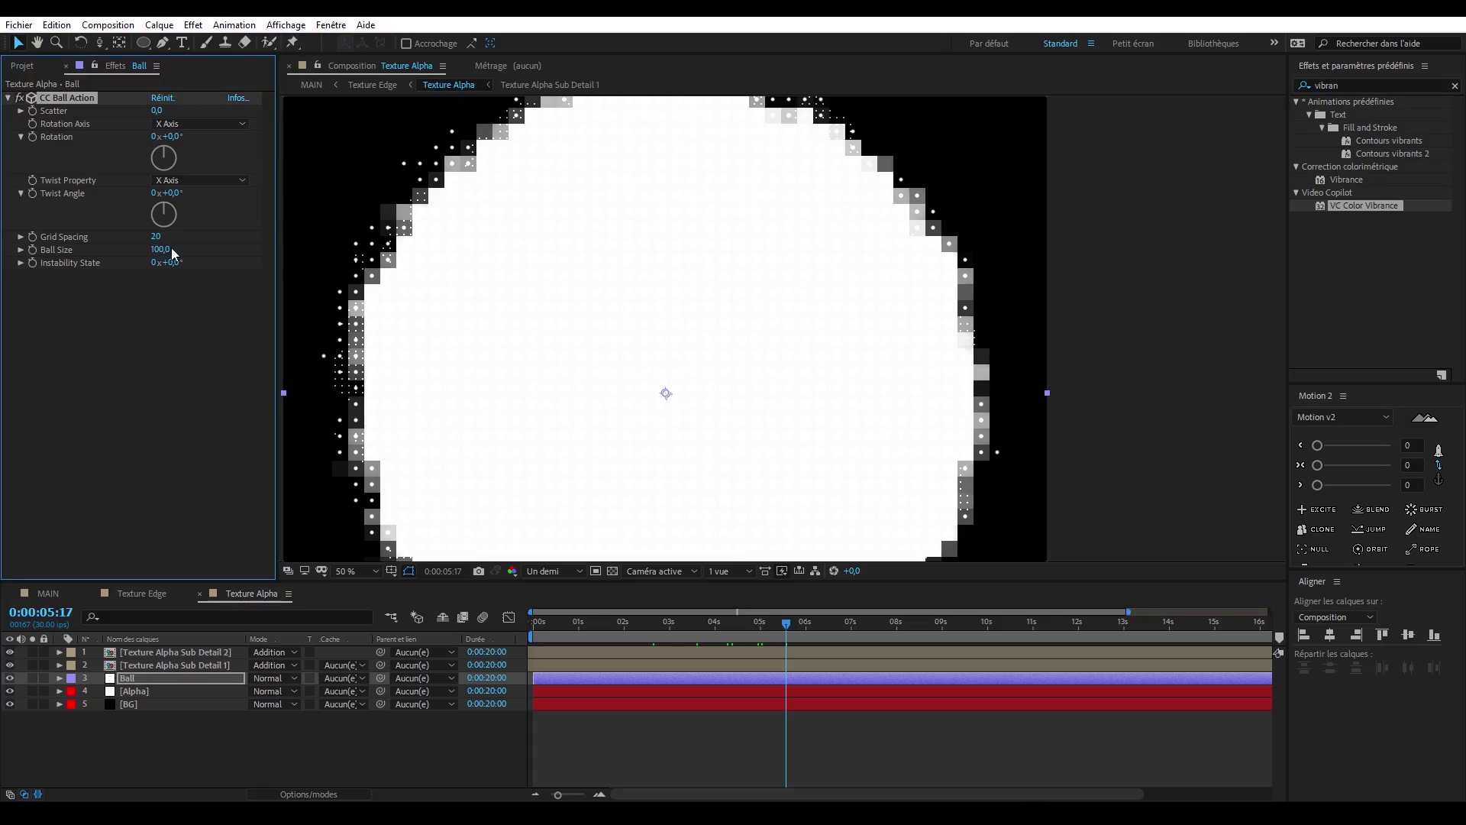
click(122, 594)
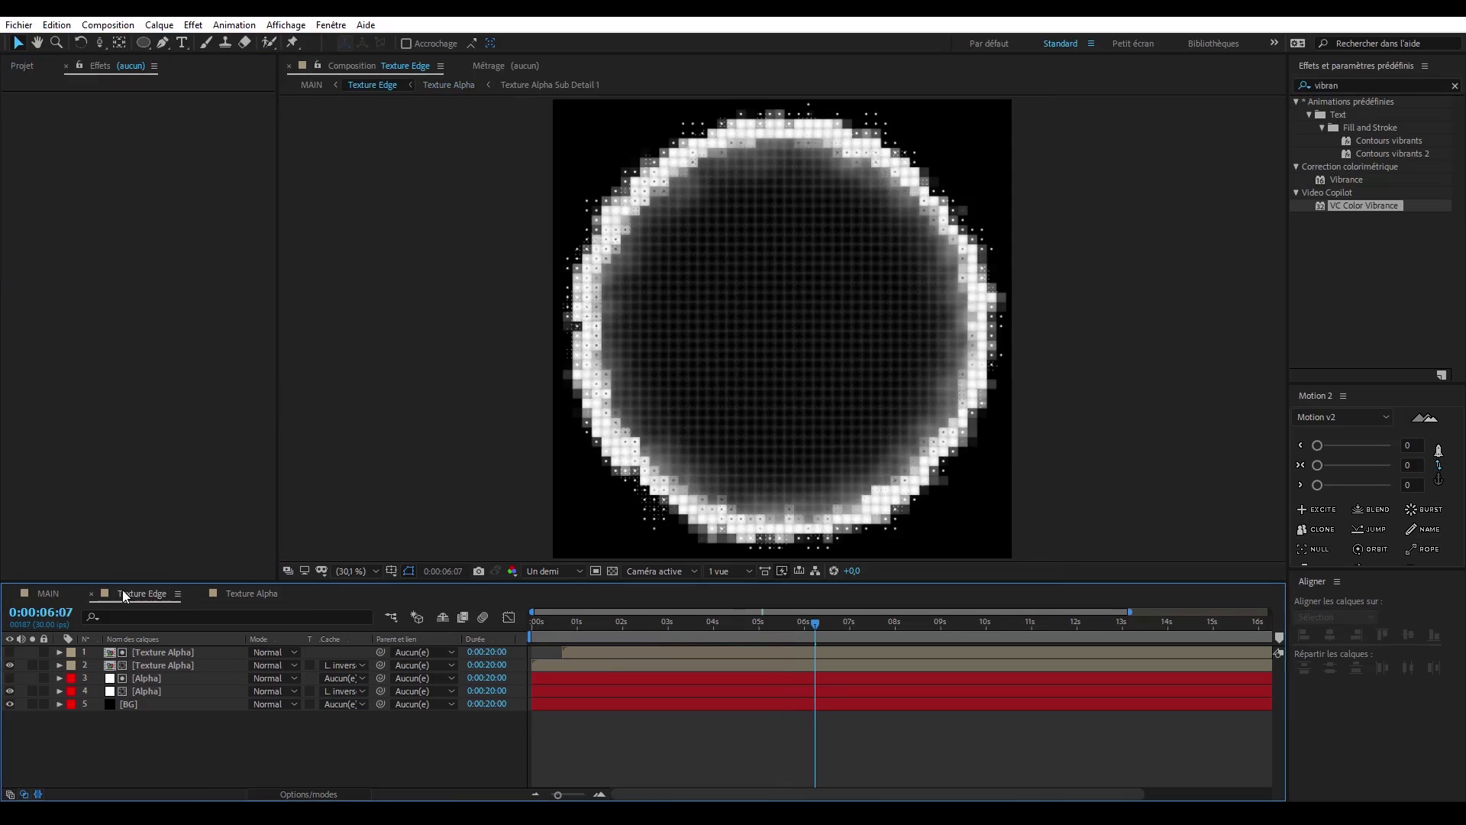
click(51, 594)
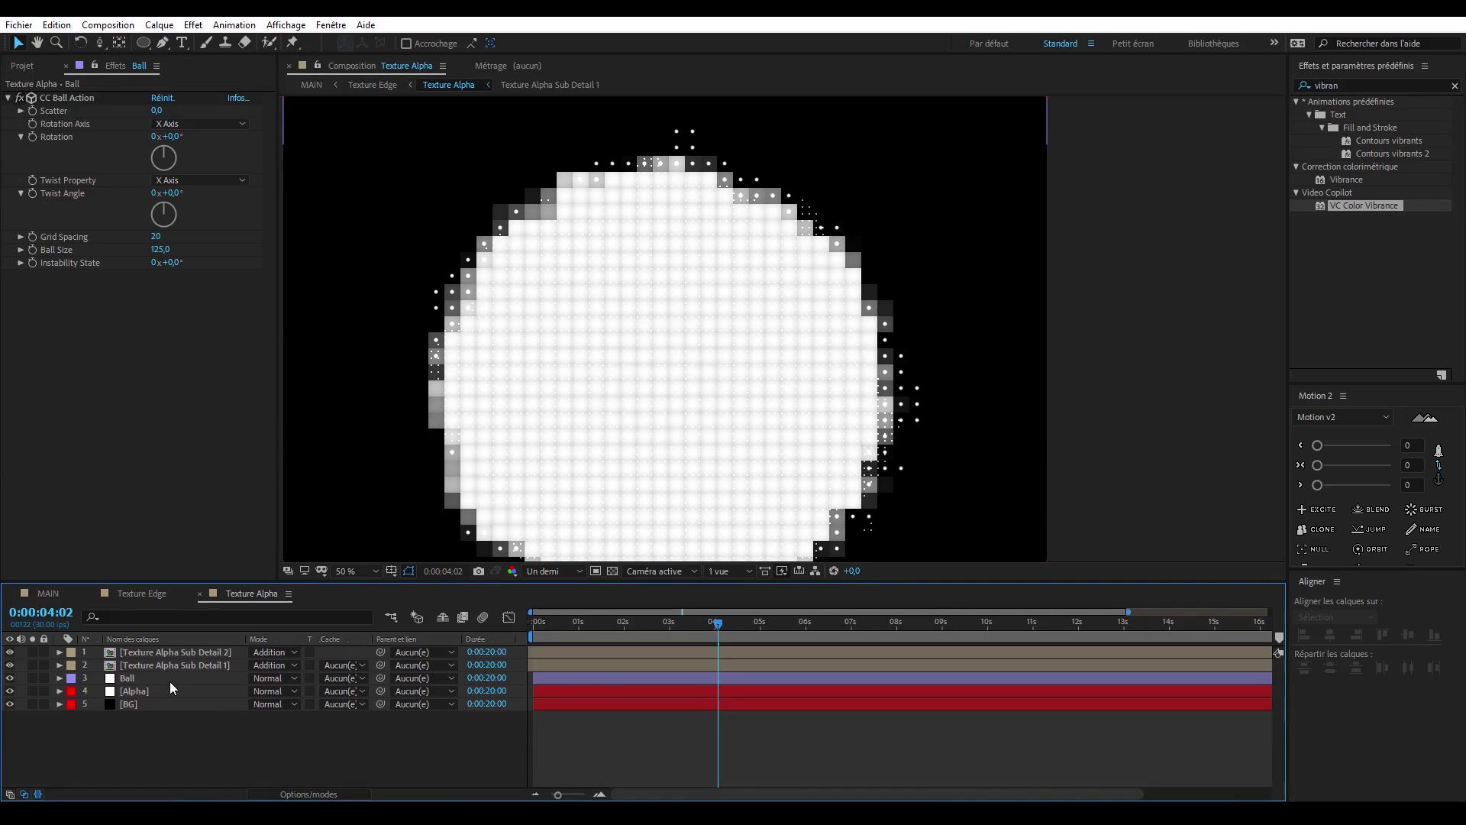
- Duplicate the Alpha layer in Texture Alpha above Ball, delay the copy about 2.5 seconds, and delete its Contours bruts effect
click(164, 689)
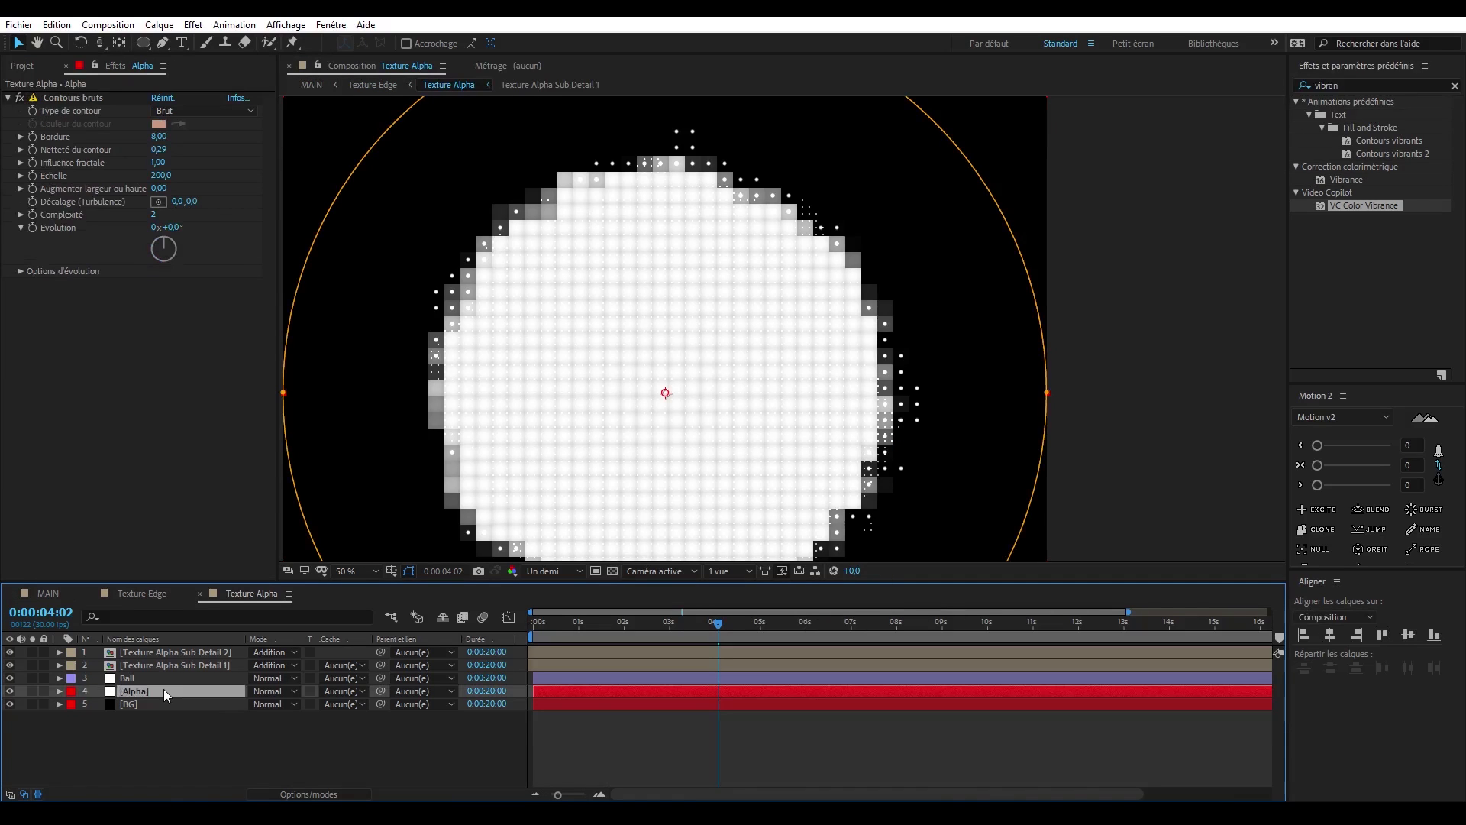
key(ctrl+d)
drag(162, 689, 162, 679)
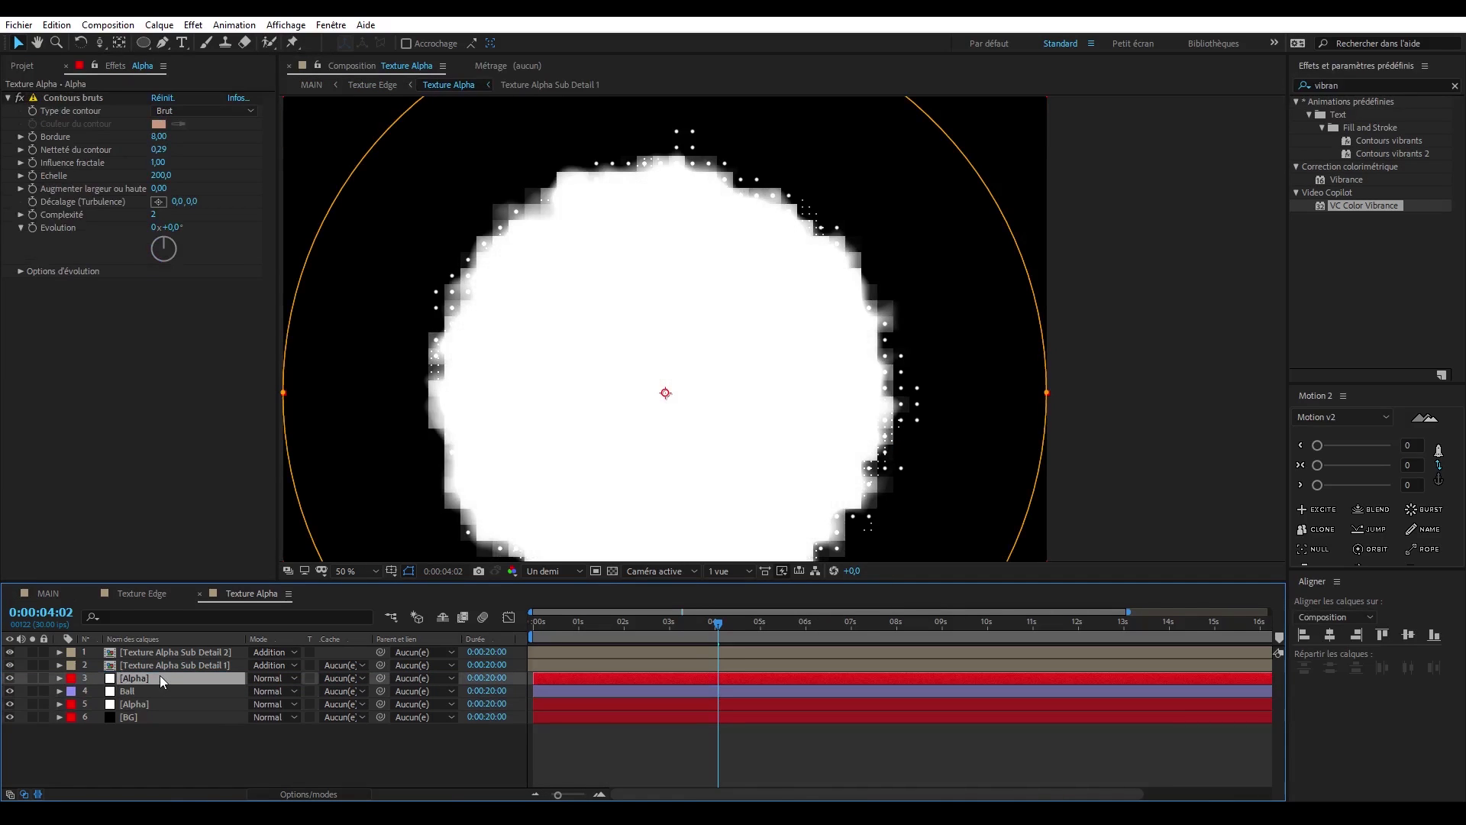
drag(574, 680, 689, 677)
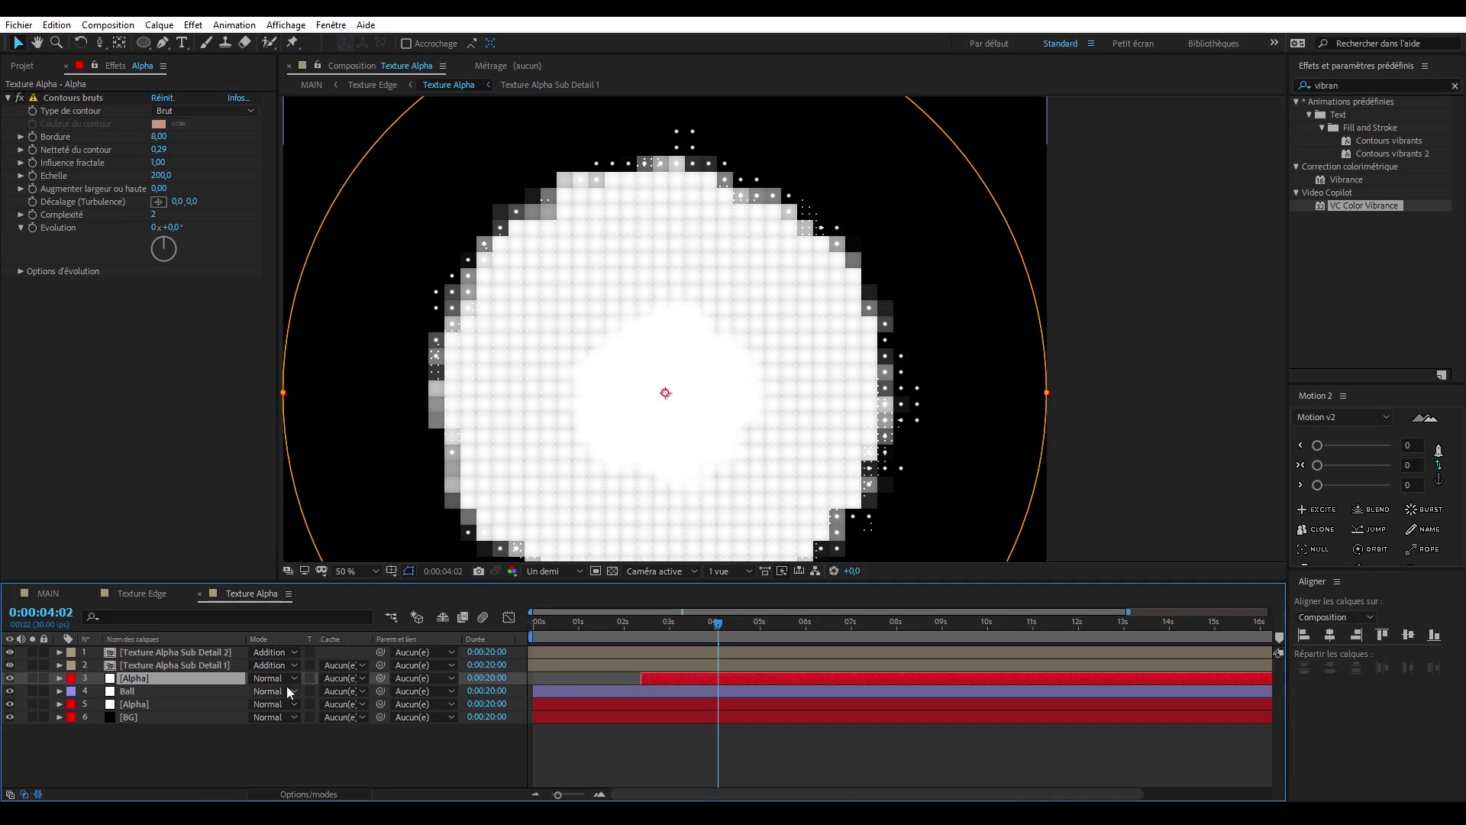
click(63, 98)
key(Delete)
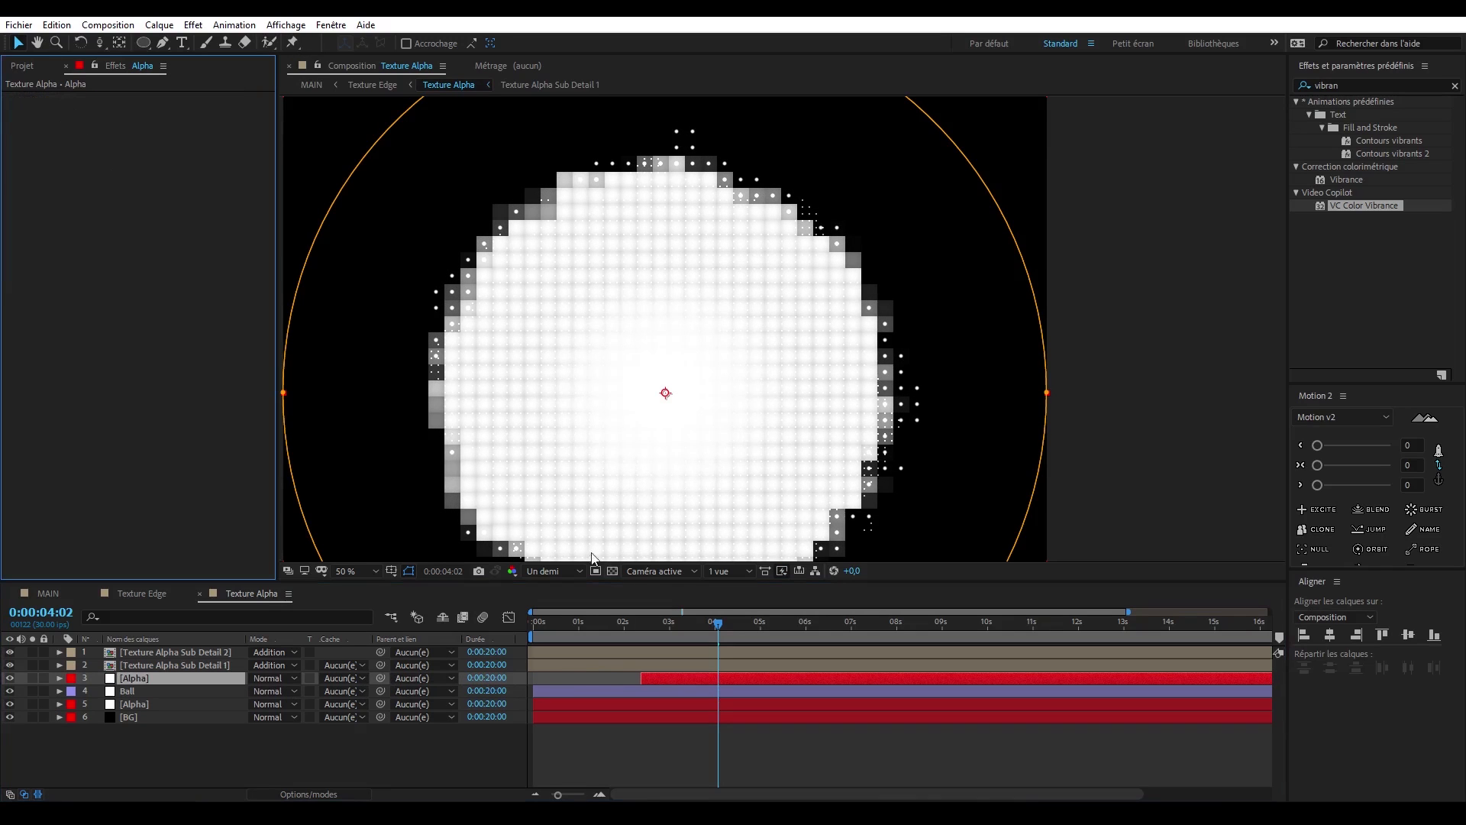
- Reveal the upper Alpha layer's mask properties and adjust its mask feather
click(778, 621)
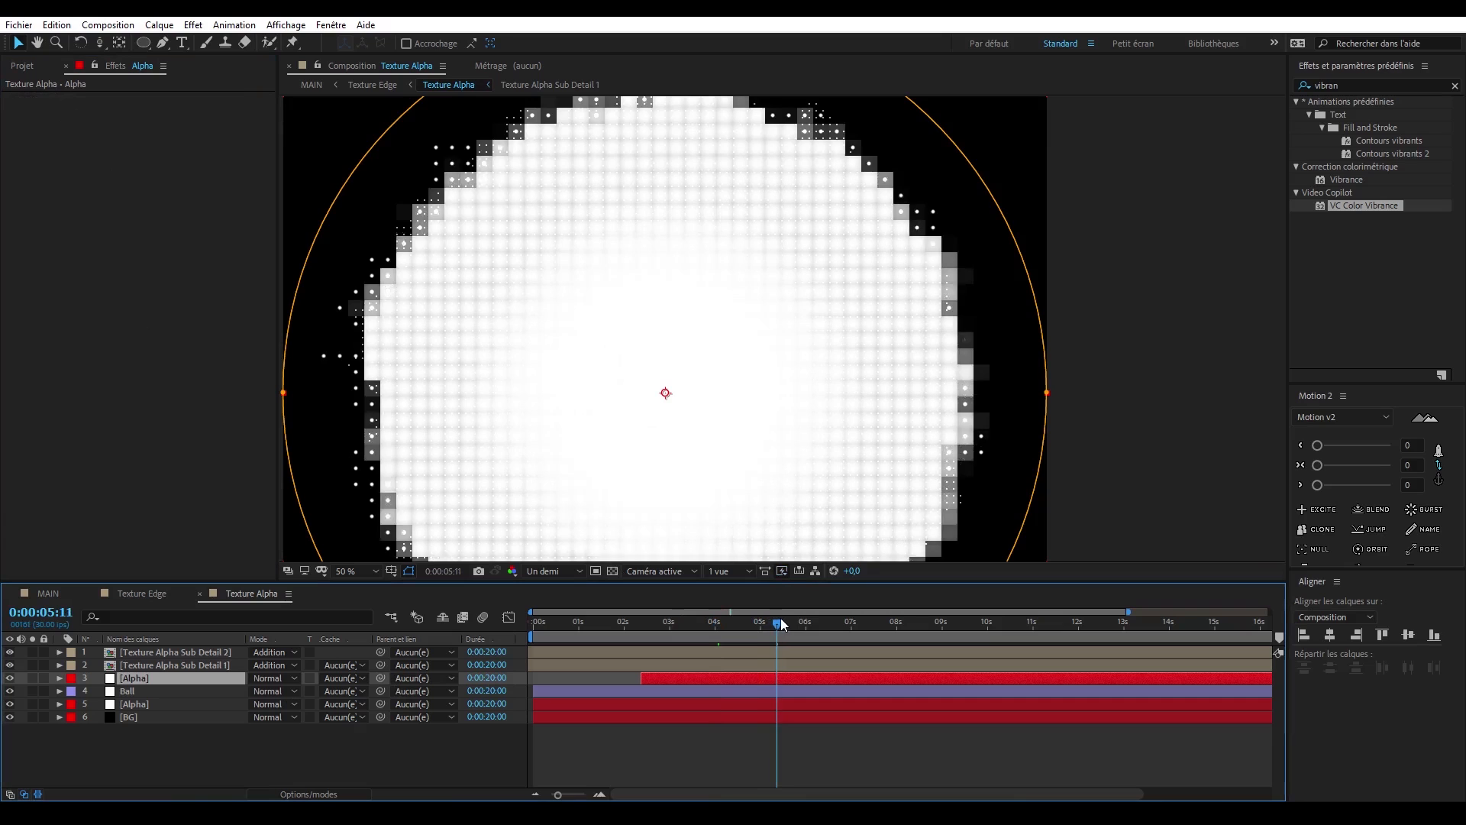
key(m)
key(m)
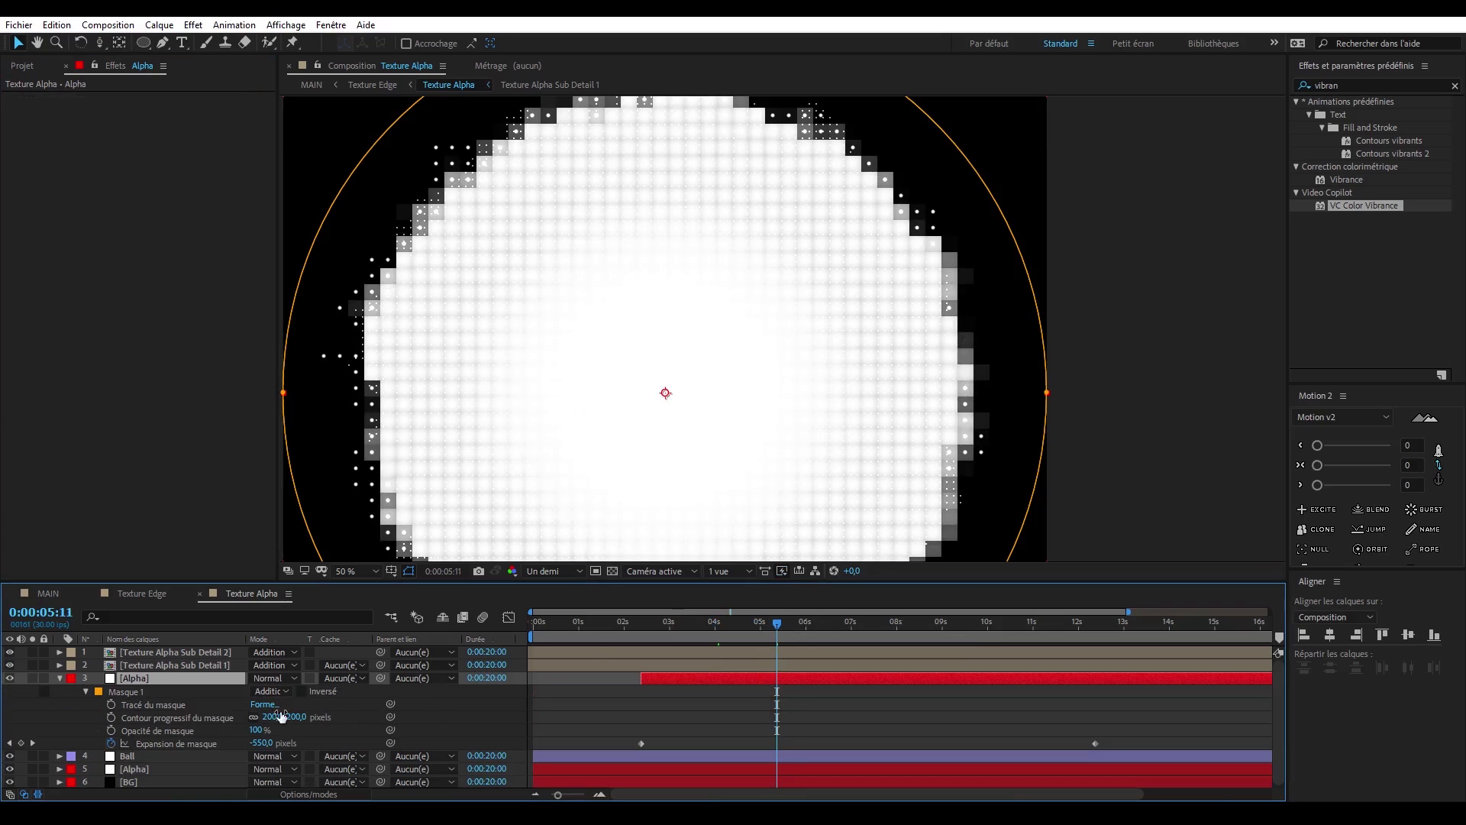
key(Return)
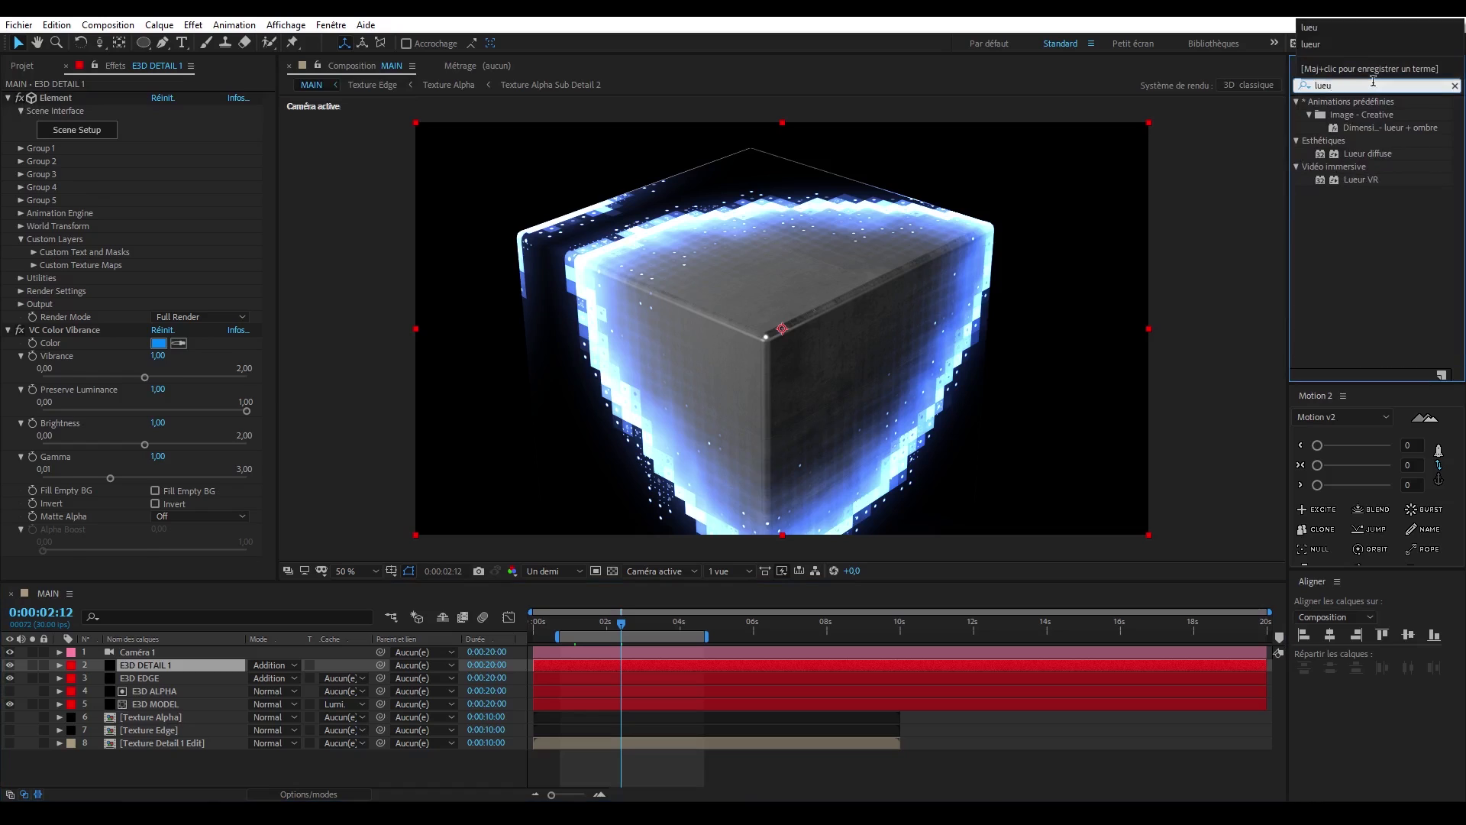
- Apply two Lueur diffuse effects to E3D DETAIL 1, with radii of 15 and 30
double_click(1367, 153)
click(157, 399)
text(30)
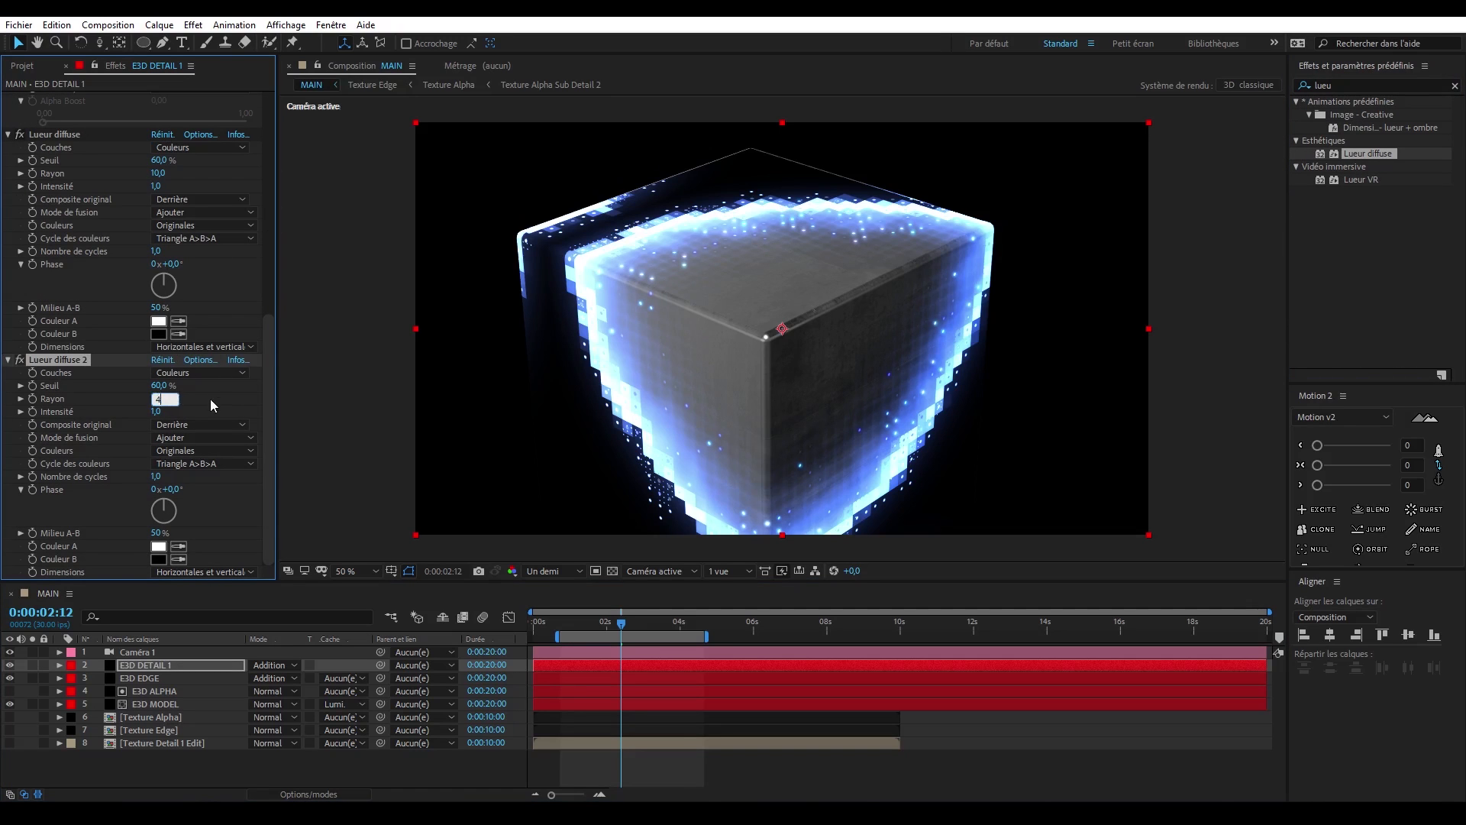
click(210, 399)
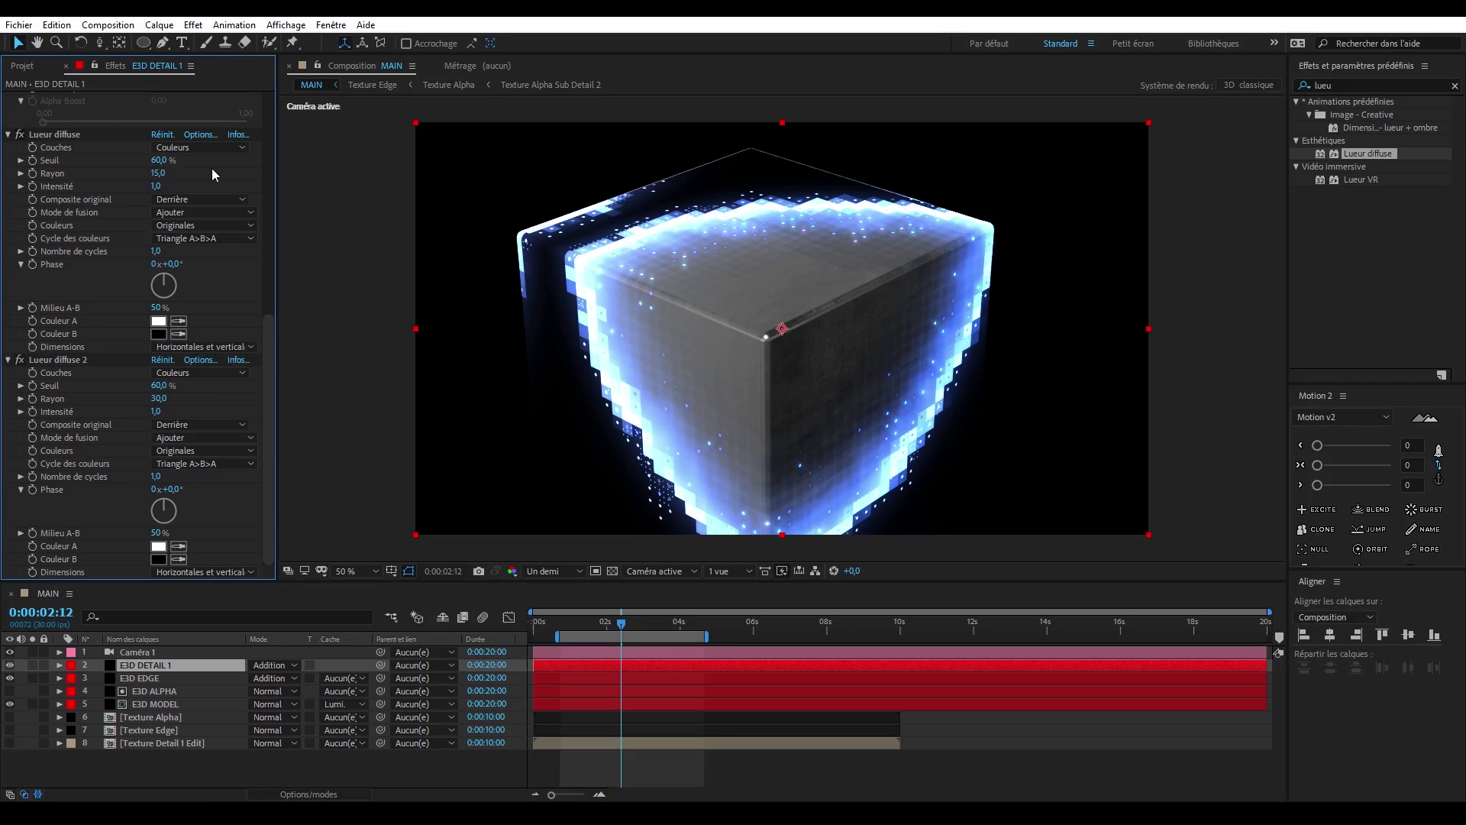
scroll(212, 168, up, 2)
- In Texture Detail 1, set the Fractal layer's Evolution expression to time*200 and scrub through the animation
double_click(190, 741)
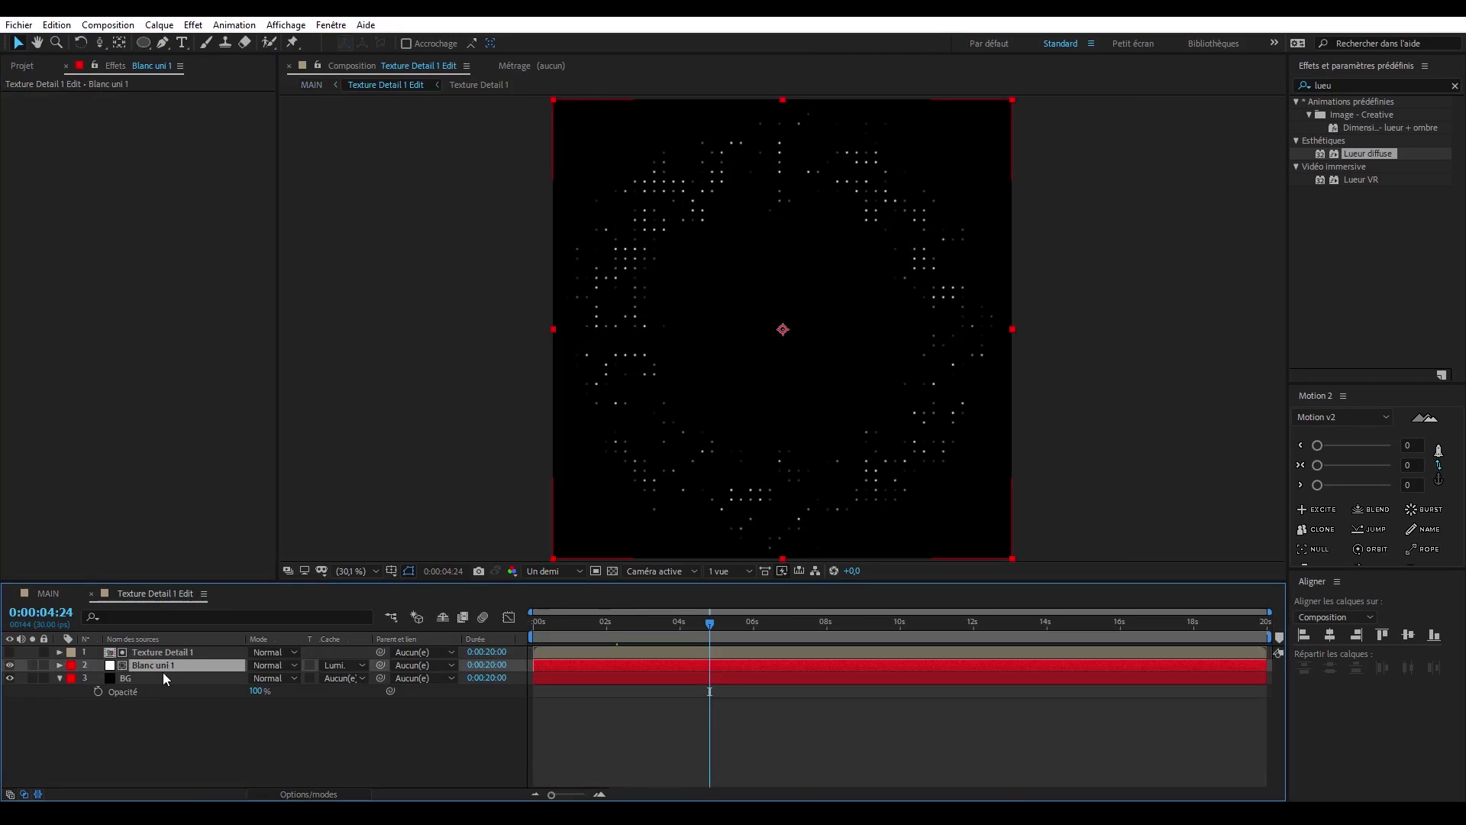
click(172, 652)
double_click(172, 652)
key(u)
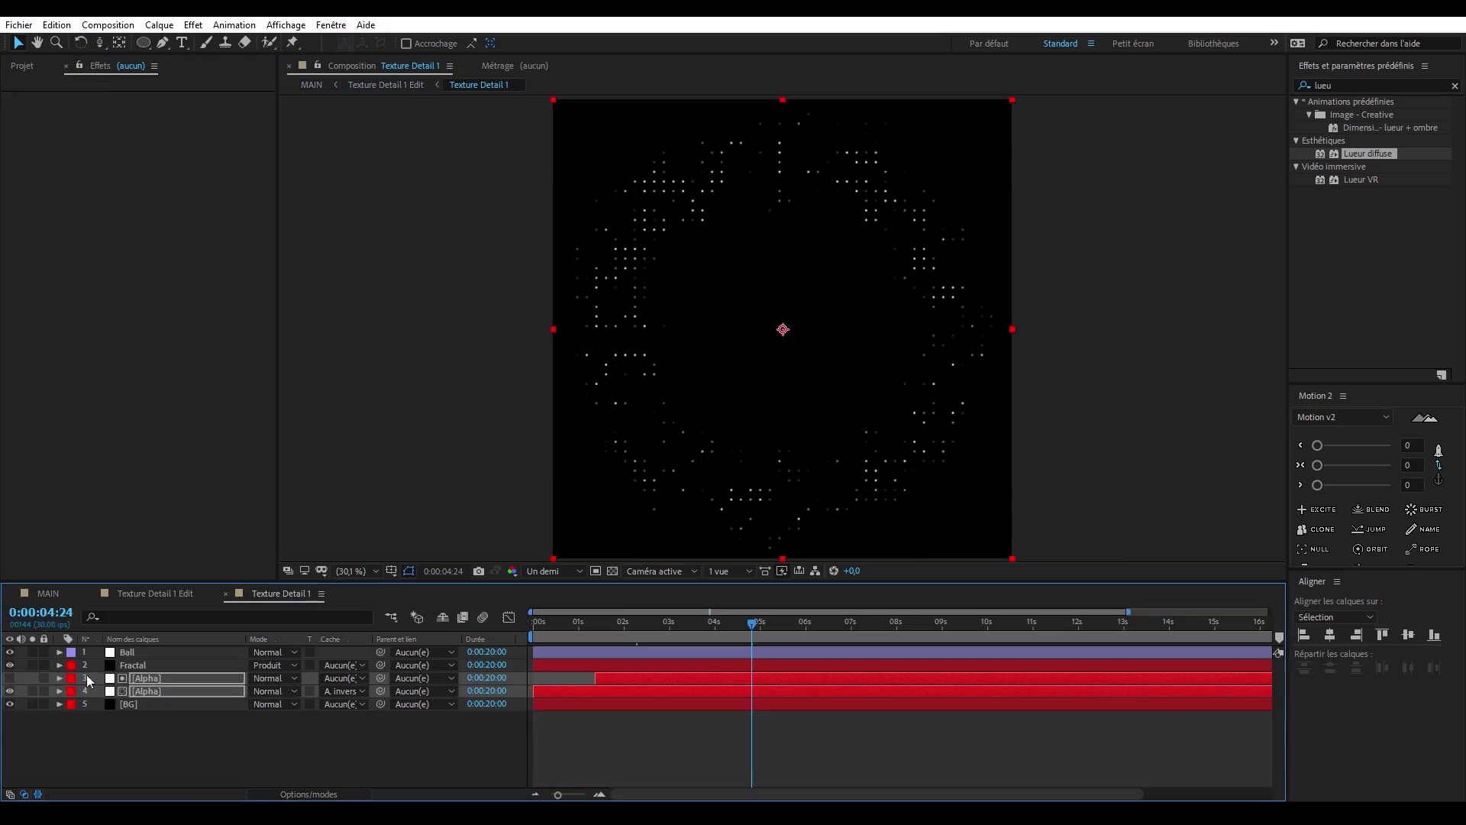
click(135, 667)
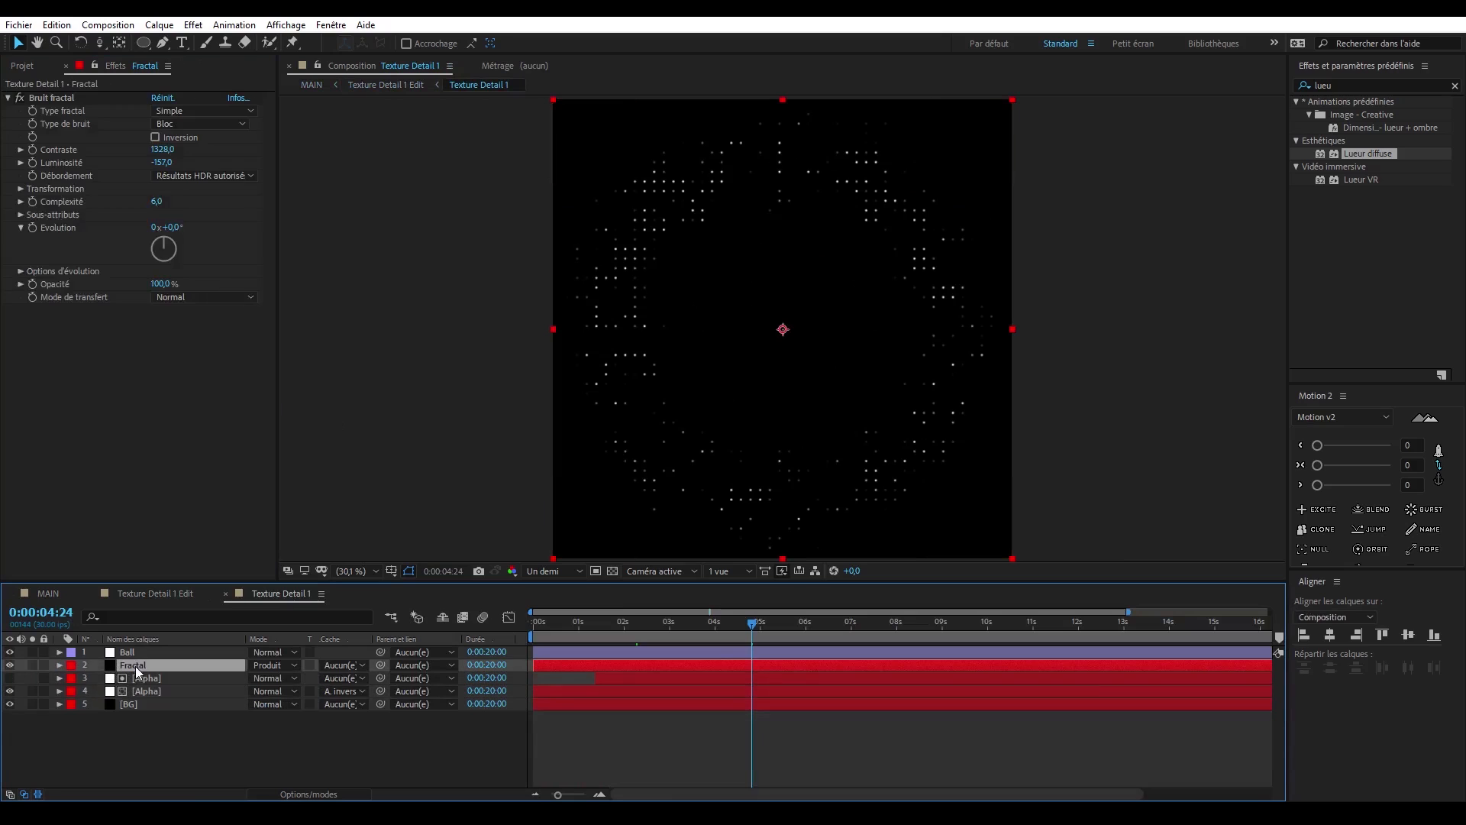
text(time*200)
click(34, 233)
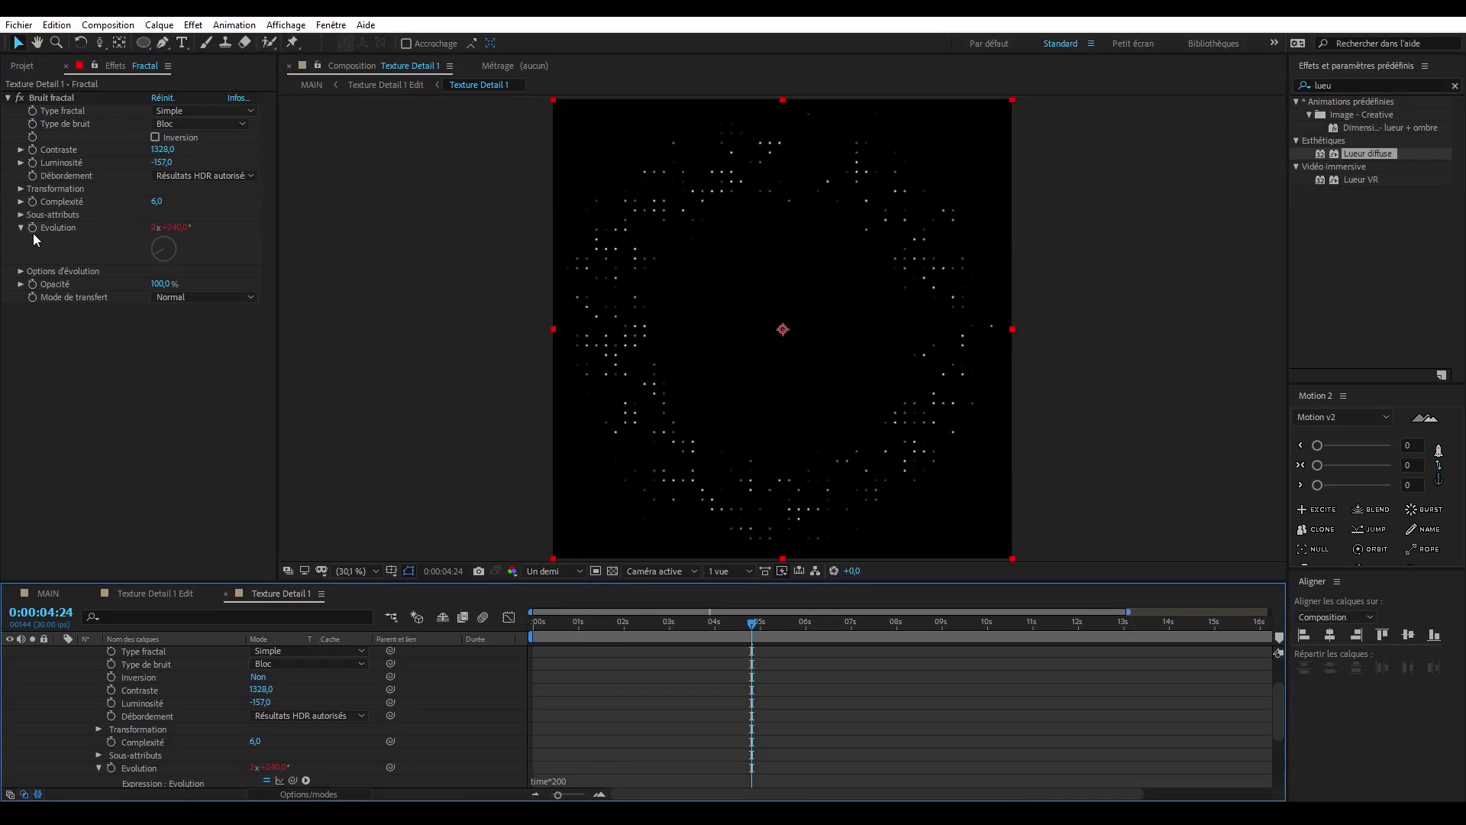
drag(686, 621, 813, 623)
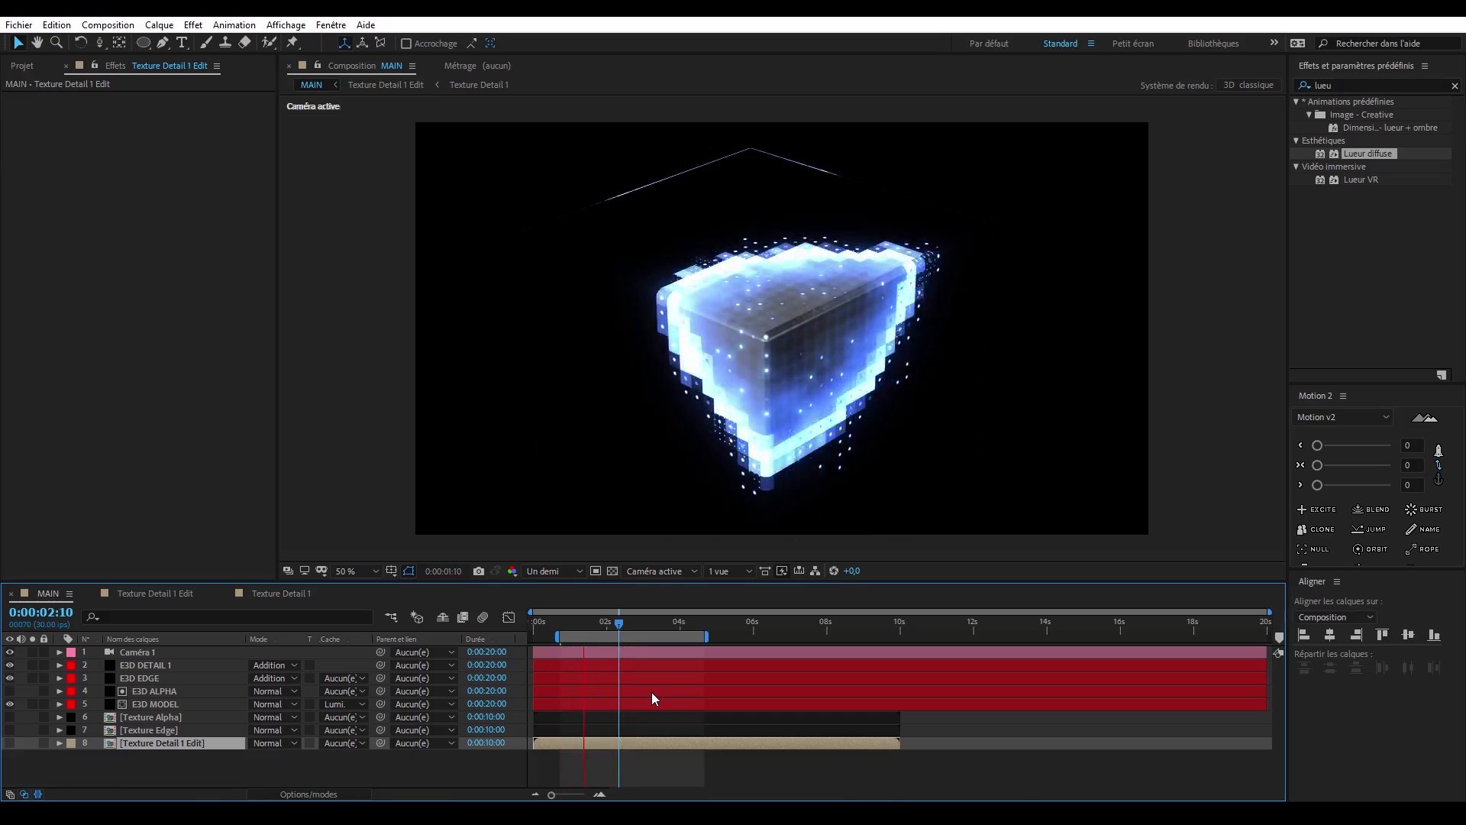
- Create an adjustment layer named Starglow in the MAIN composition
click(158, 24)
mouse_move(177, 42)
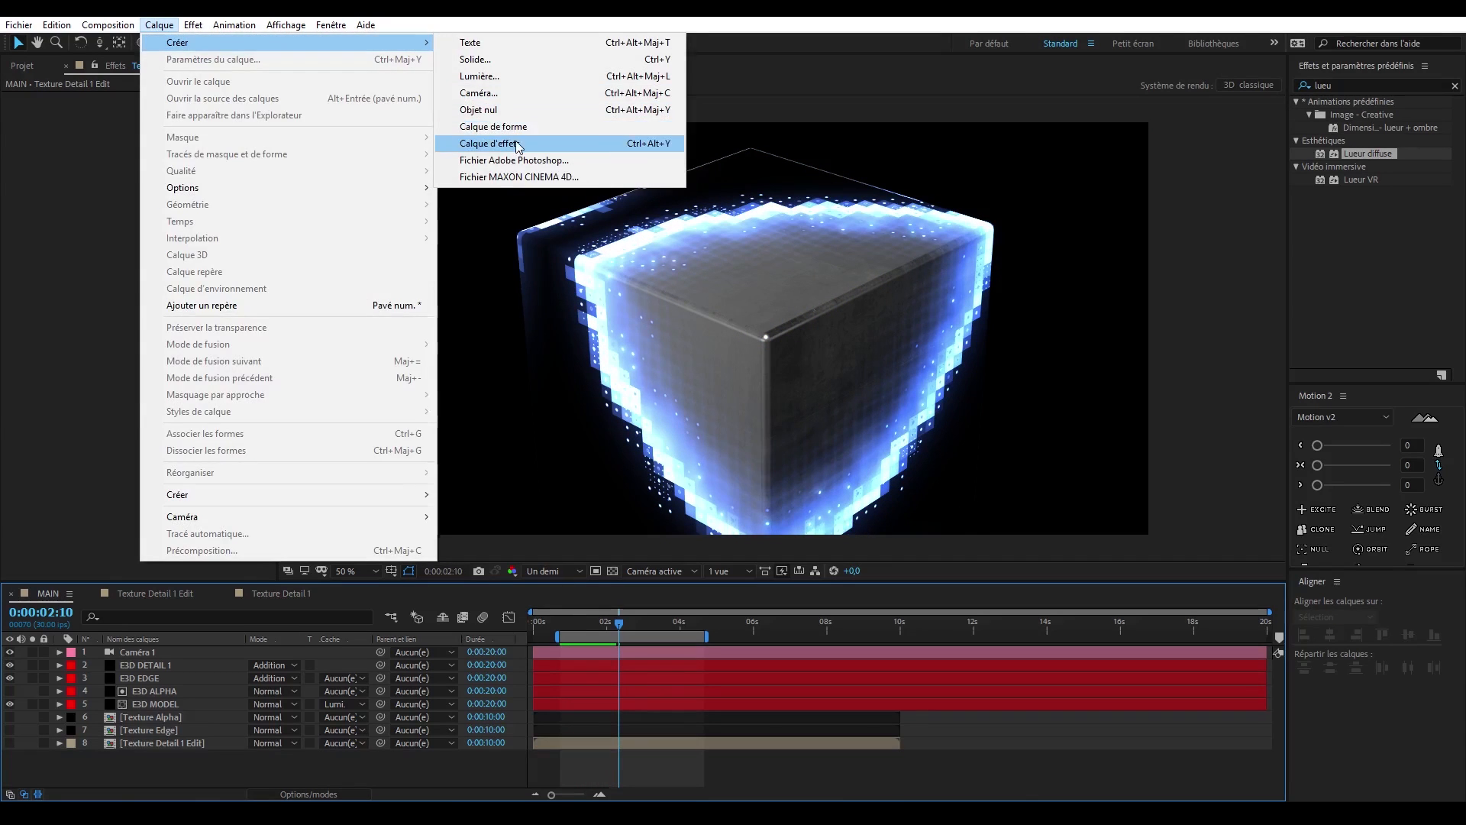
click(489, 143)
key(Return)
text(Starglow)
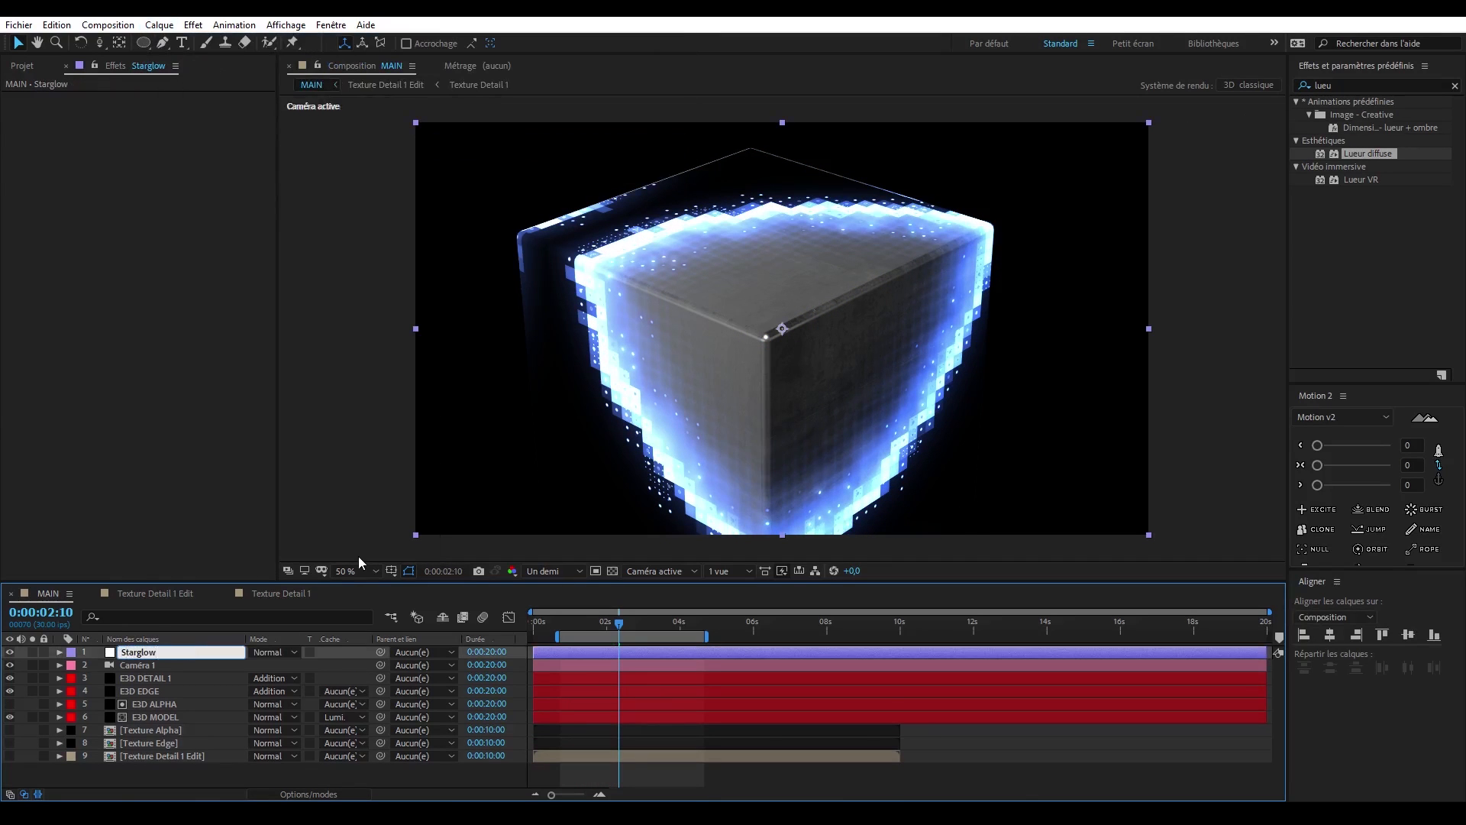
key(Return)
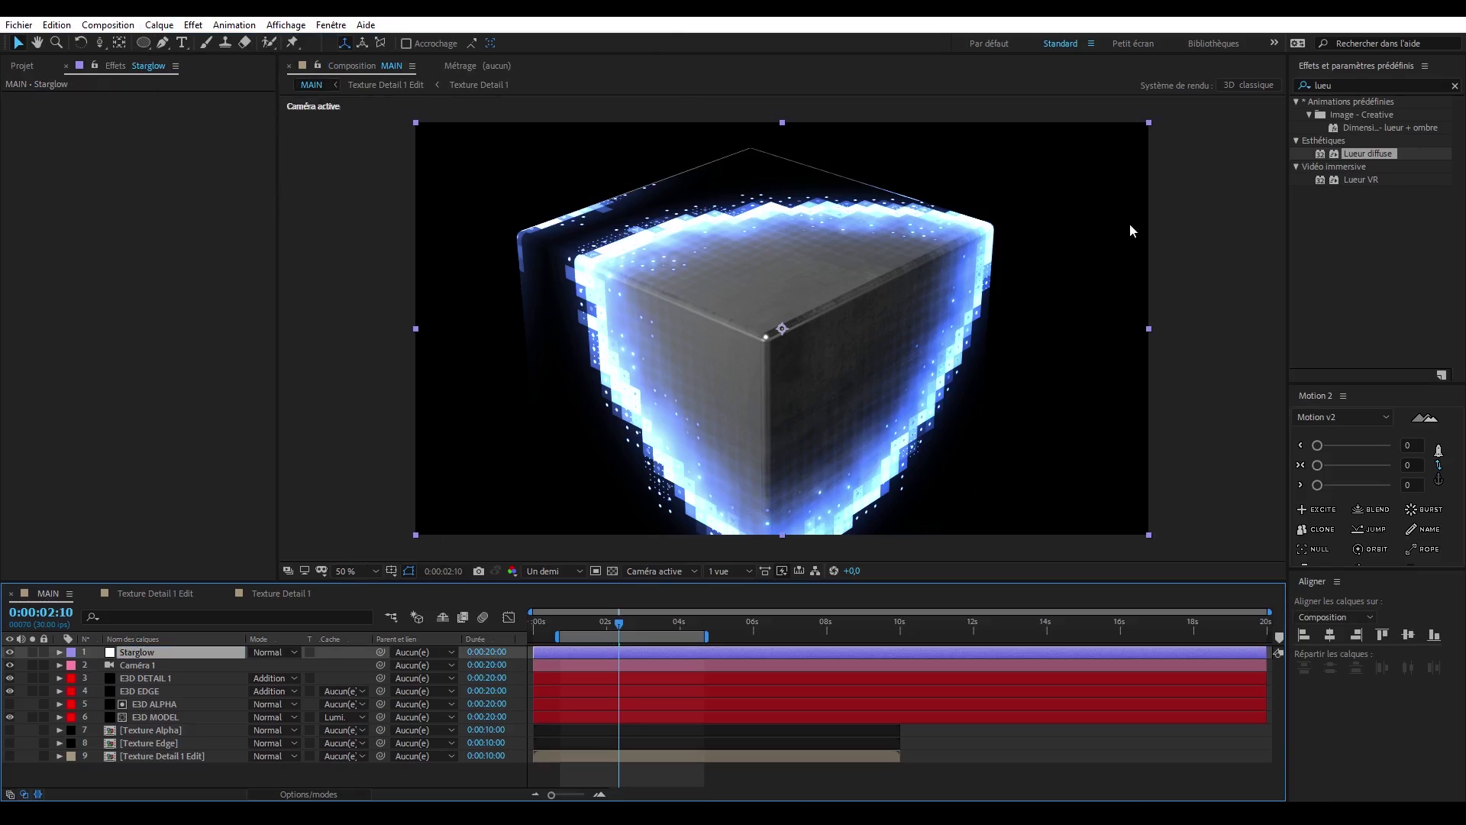
- Apply the Trapcode Starglow effect to the Starglow adjustment layer and change its Colormap A preset
double_click(1358, 81)
text(Starg)
double_click(1350, 115)
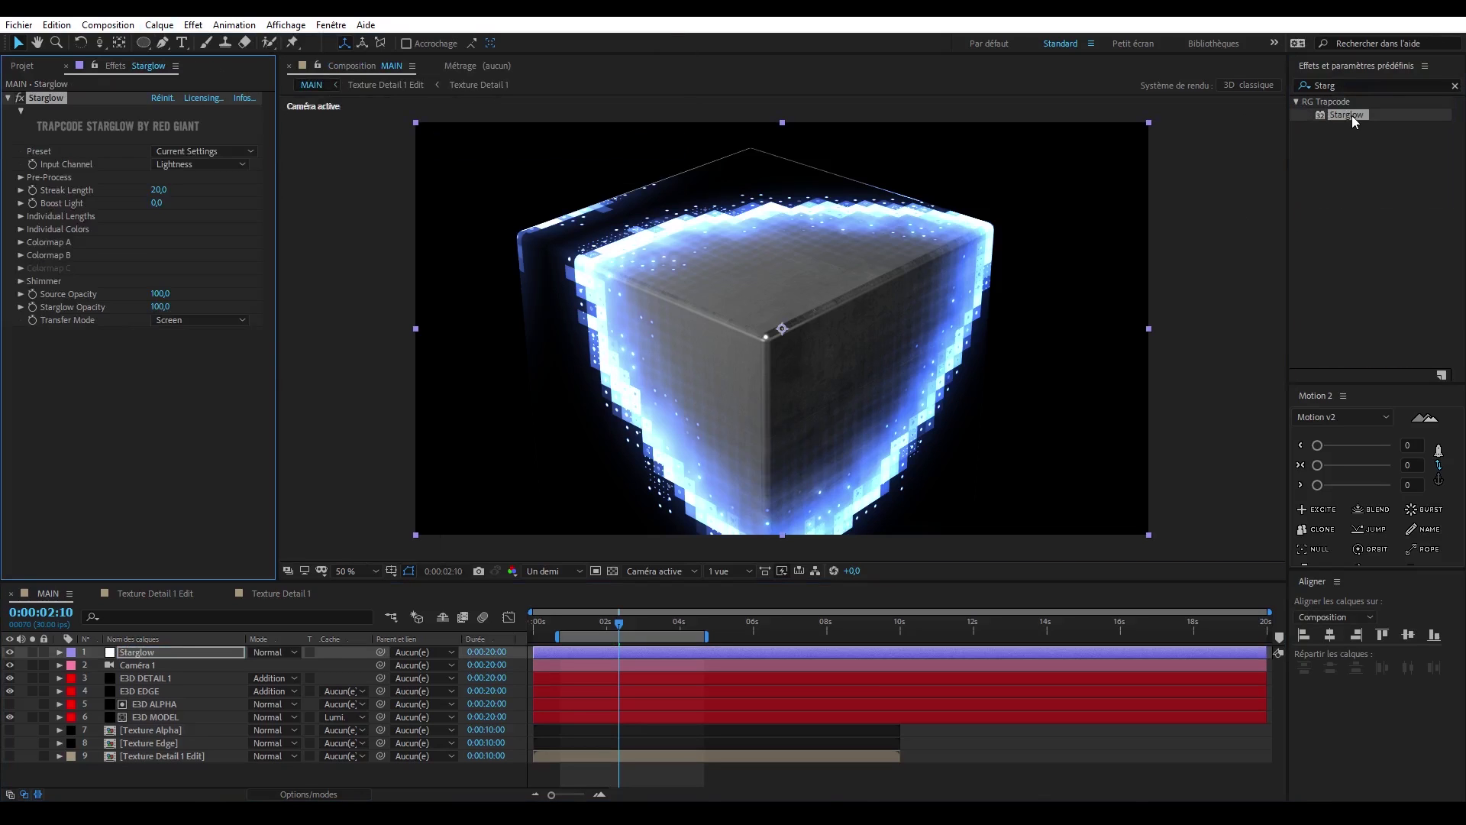
click(21, 177)
drag(158, 191, 209, 191)
click(20, 177)
click(21, 242)
click(203, 256)
click(229, 285)
click(20, 242)
click(21, 255)
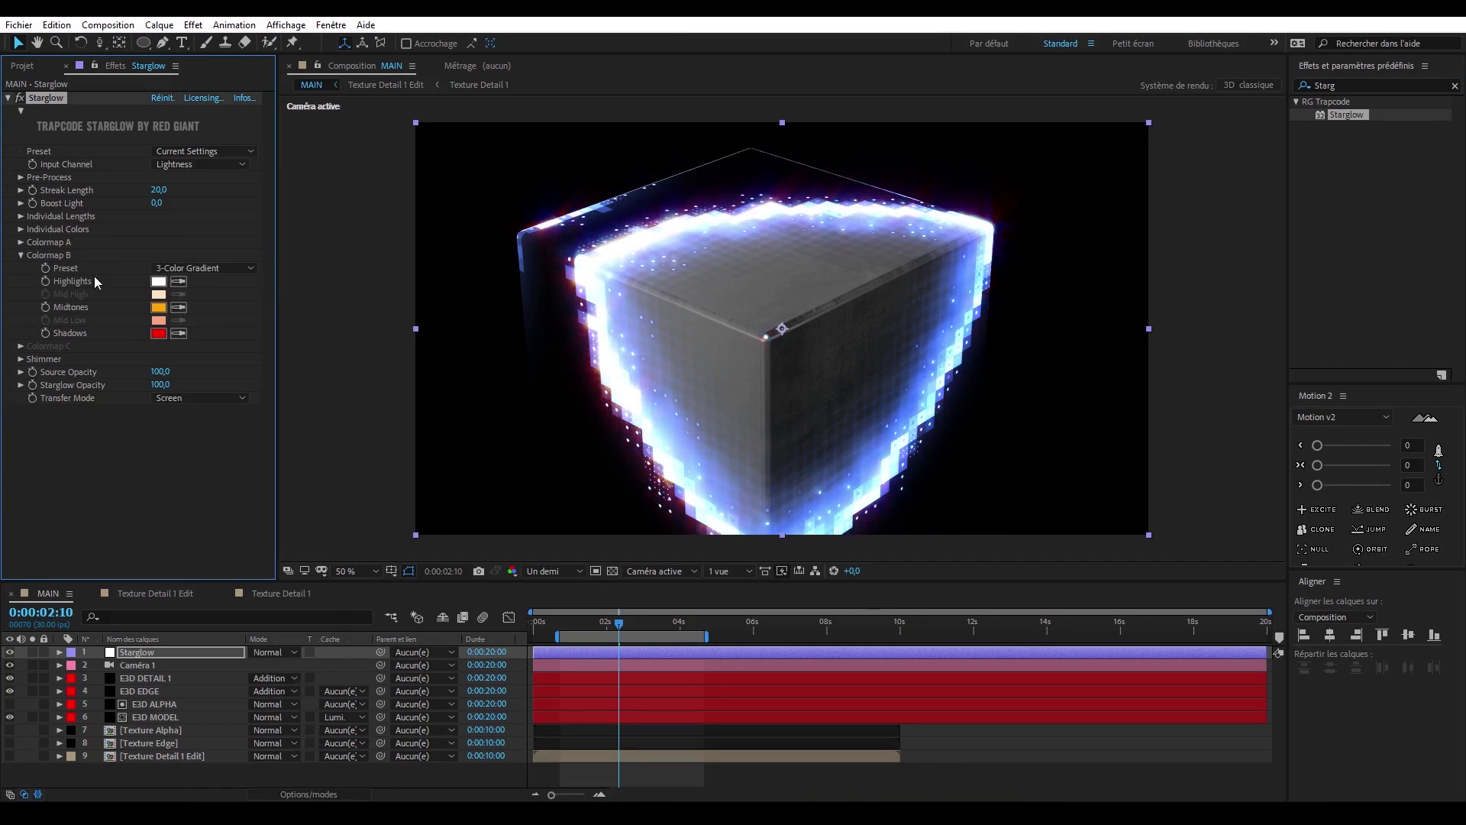
- Recolour the shadows and midtones of Starglow's 3-Color Gradient Colormap B to violet-blue tones
click(204, 268)
click(158, 333)
click(663, 481)
click(158, 307)
click(663, 482)
click(21, 255)
click(139, 691)
- At 0:00:01:09, keyframe Caméra 1's point of interest, position and orientation, and reframe the cube
click(582, 623)
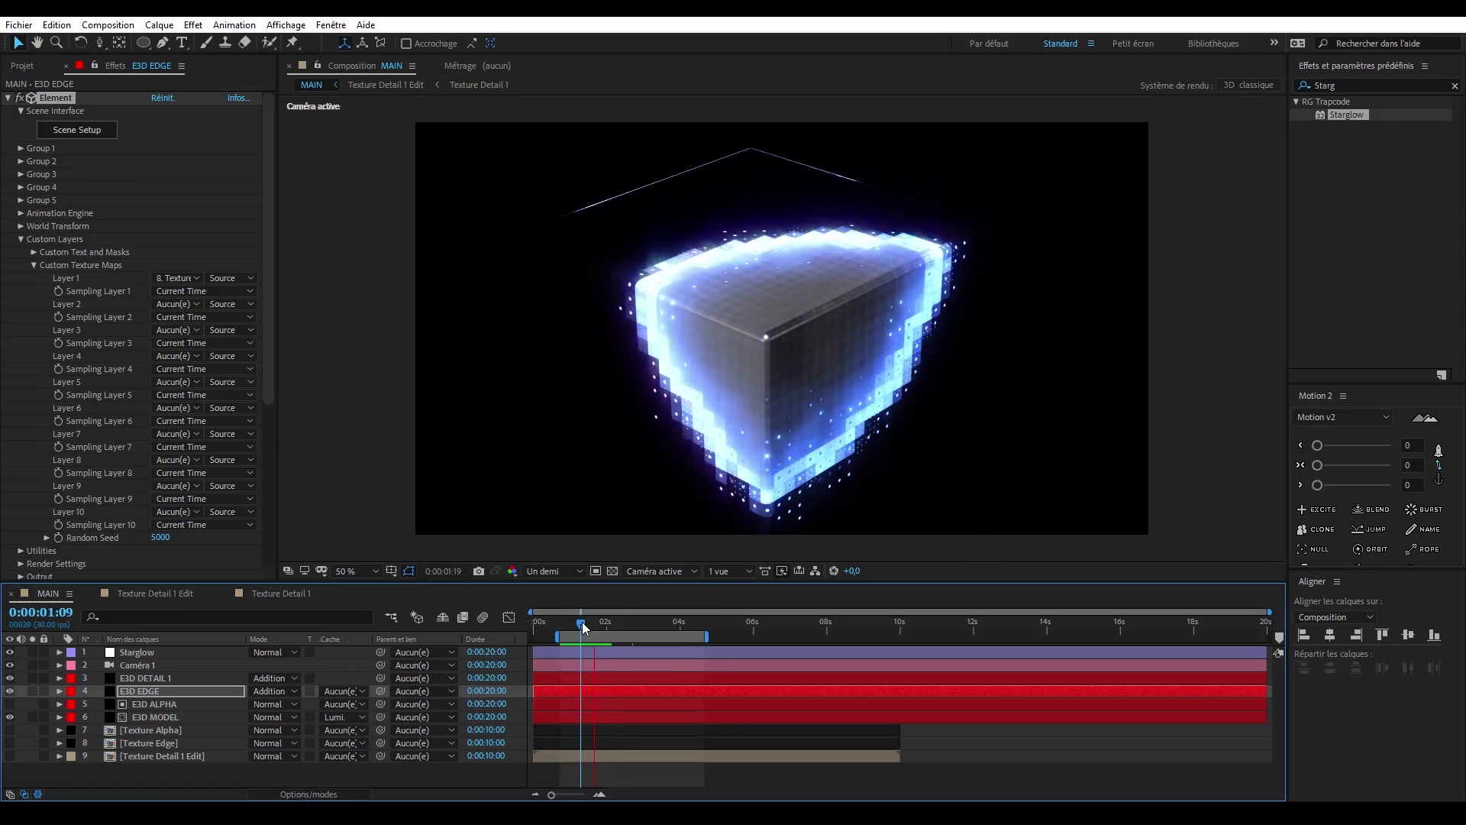
key(space)
click(60, 666)
click(73, 679)
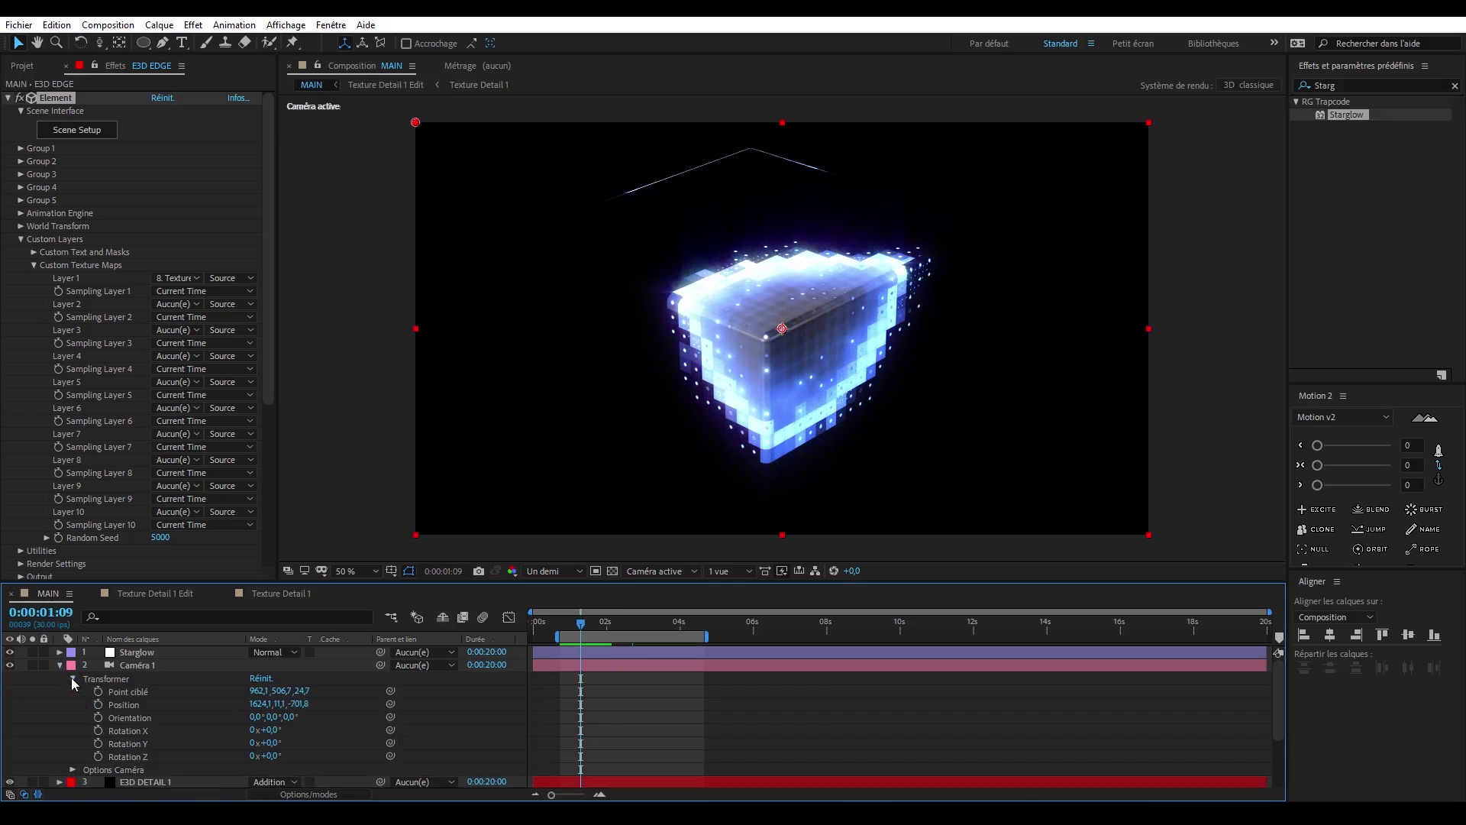
drag(97, 691, 98, 718)
key(c)
drag(726, 359, 795, 382)
key(c)
- At 0:00:03:06, reposition the camera for a close-up of the cube's side and glowing edge, comparing it with the first keyframe
drag(580, 624, 651, 624)
drag(802, 387, 645, 264)
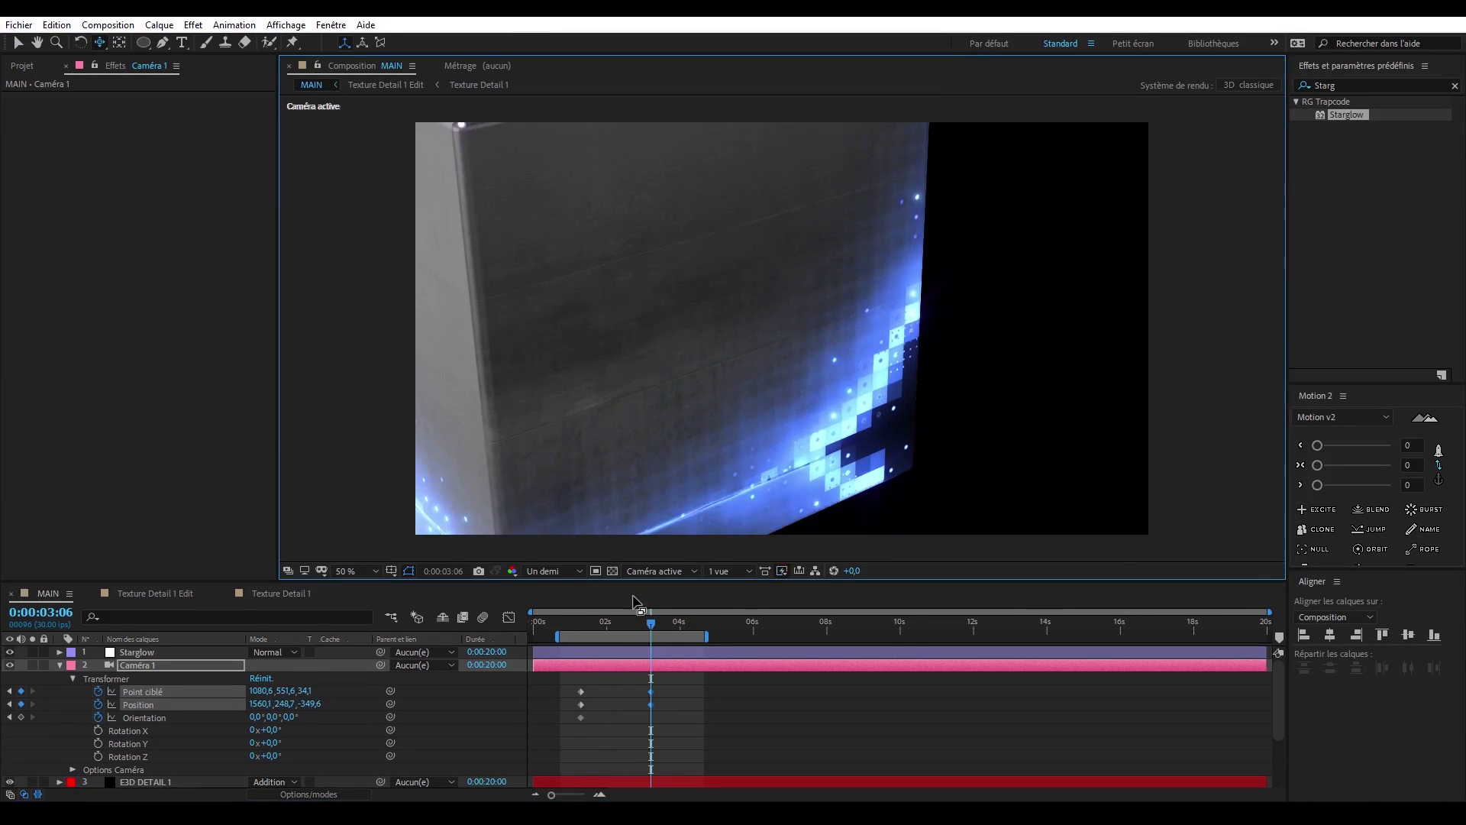
drag(650, 624, 582, 624)
drag(582, 624, 651, 624)
drag(849, 411, 828, 397)
mouse_move(651, 624)
mouse_down()
mouse_move(582, 624)
mouse_move(651, 624)
mouse_up()
drag(832, 382, 794, 405)
- Refine the camera's framing and orientation at 0:00:01:09 and adjust the timing of its keyframes
drag(651, 624, 582, 624)
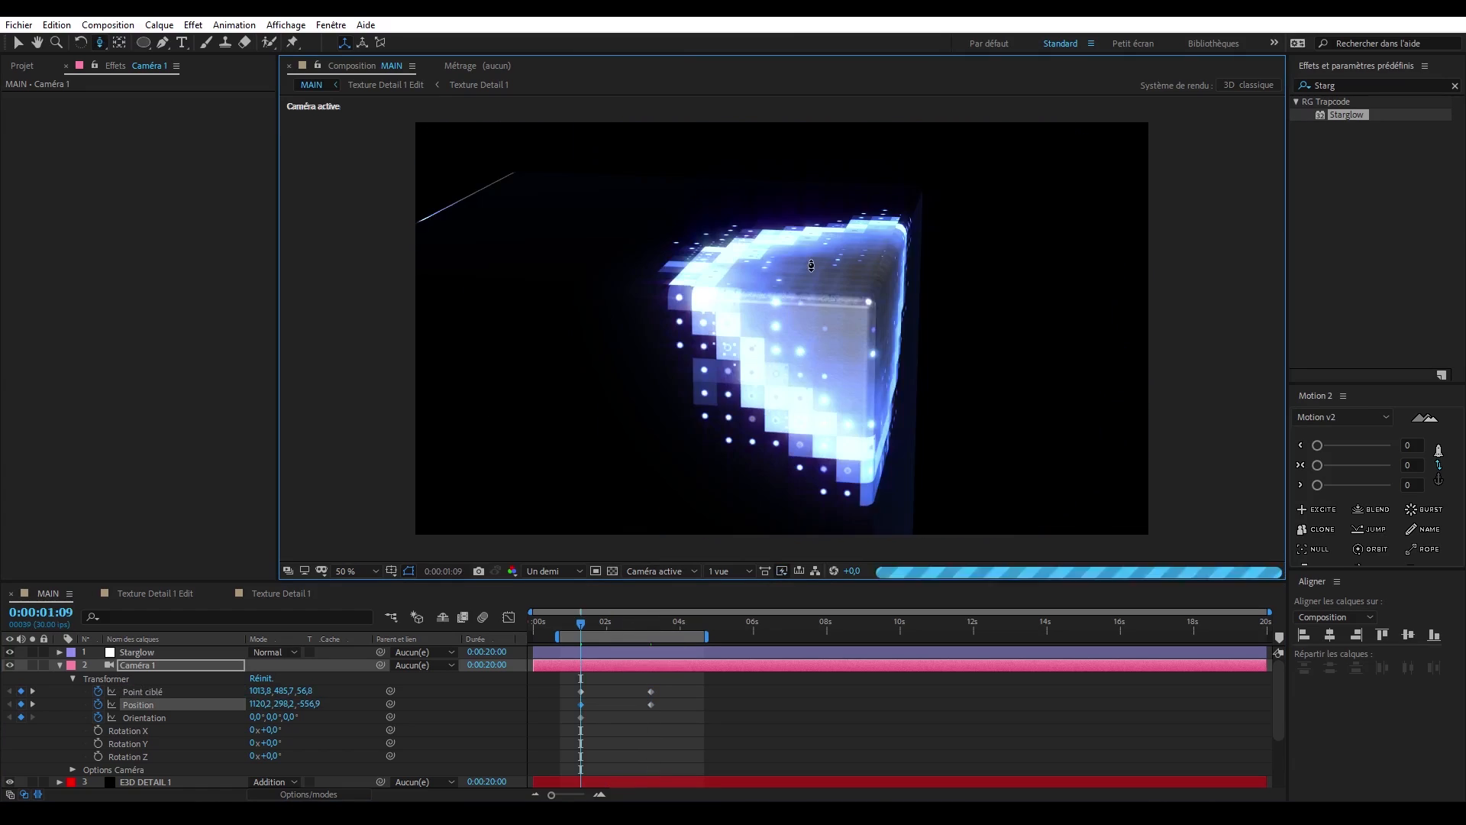
drag(292, 717, 307, 718)
drag(582, 624, 651, 624)
mouse_move(558, 683)
mouse_down()
mouse_move(692, 742)
mouse_move(533, 692)
mouse_up()
drag(603, 692, 686, 692)
- Reframe the cube with the camera near the end of the work area to extend the camera move
drag(650, 624, 703, 624)
key(c)
key(c)
drag(795, 305, 811, 344)
- At 0:00:00:29, enable depth of field on Caméra 1 and set its focus distance to 473 pixels
drag(703, 624, 568, 624)
click(72, 769)
scroll(191, 734, down, 3)
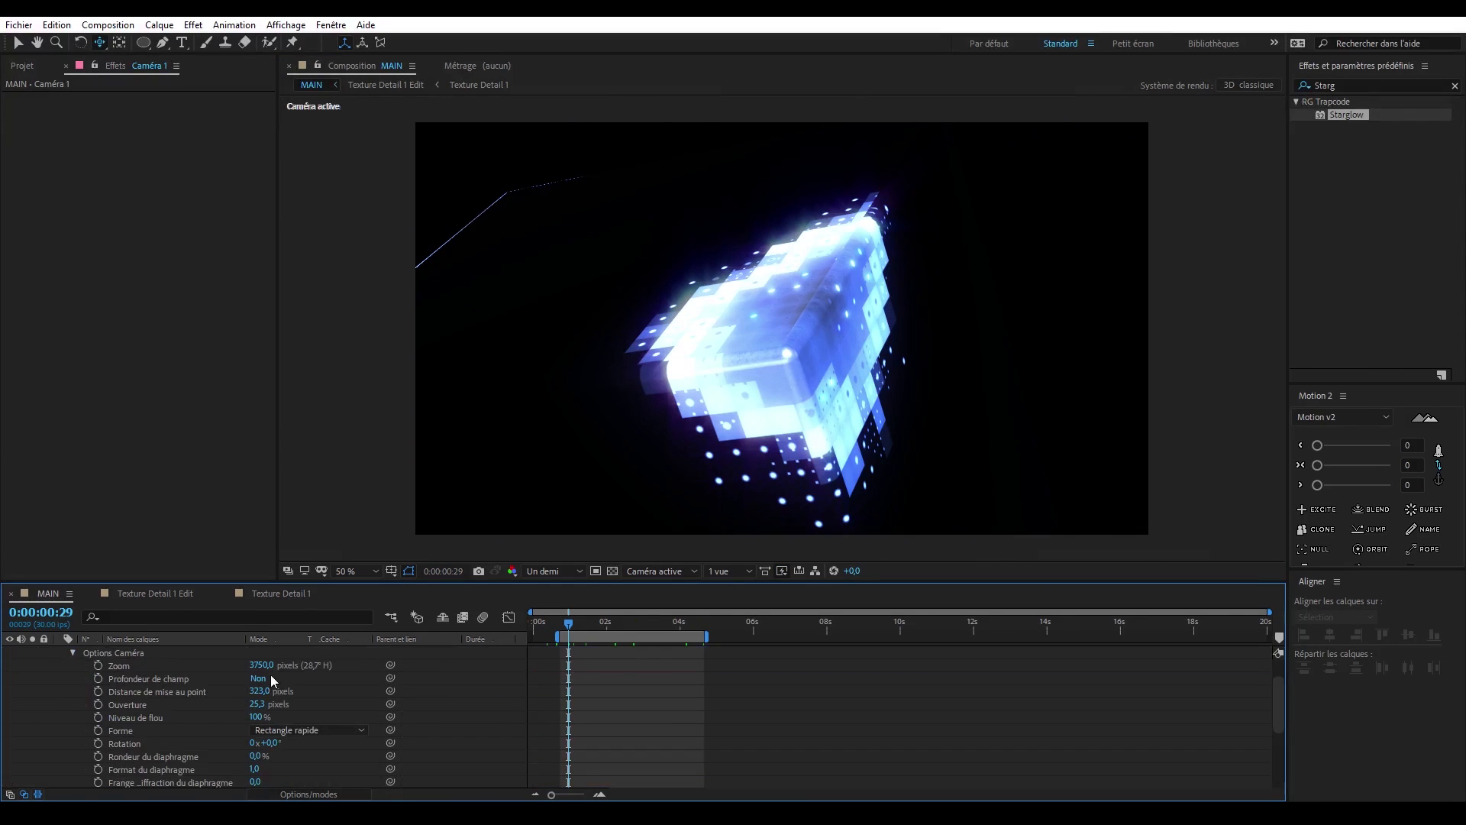
click(258, 678)
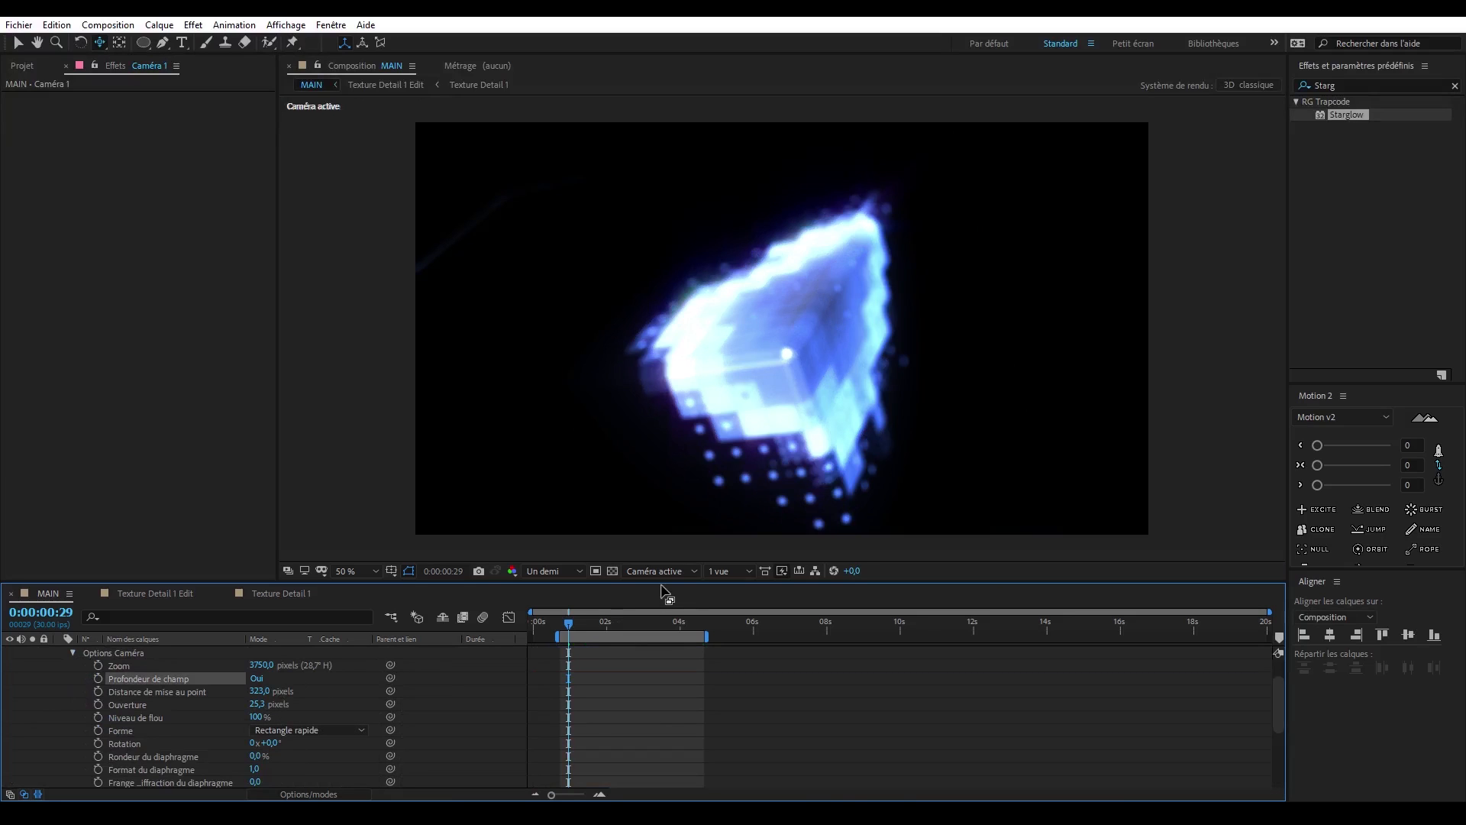
drag(258, 691, 273, 694)
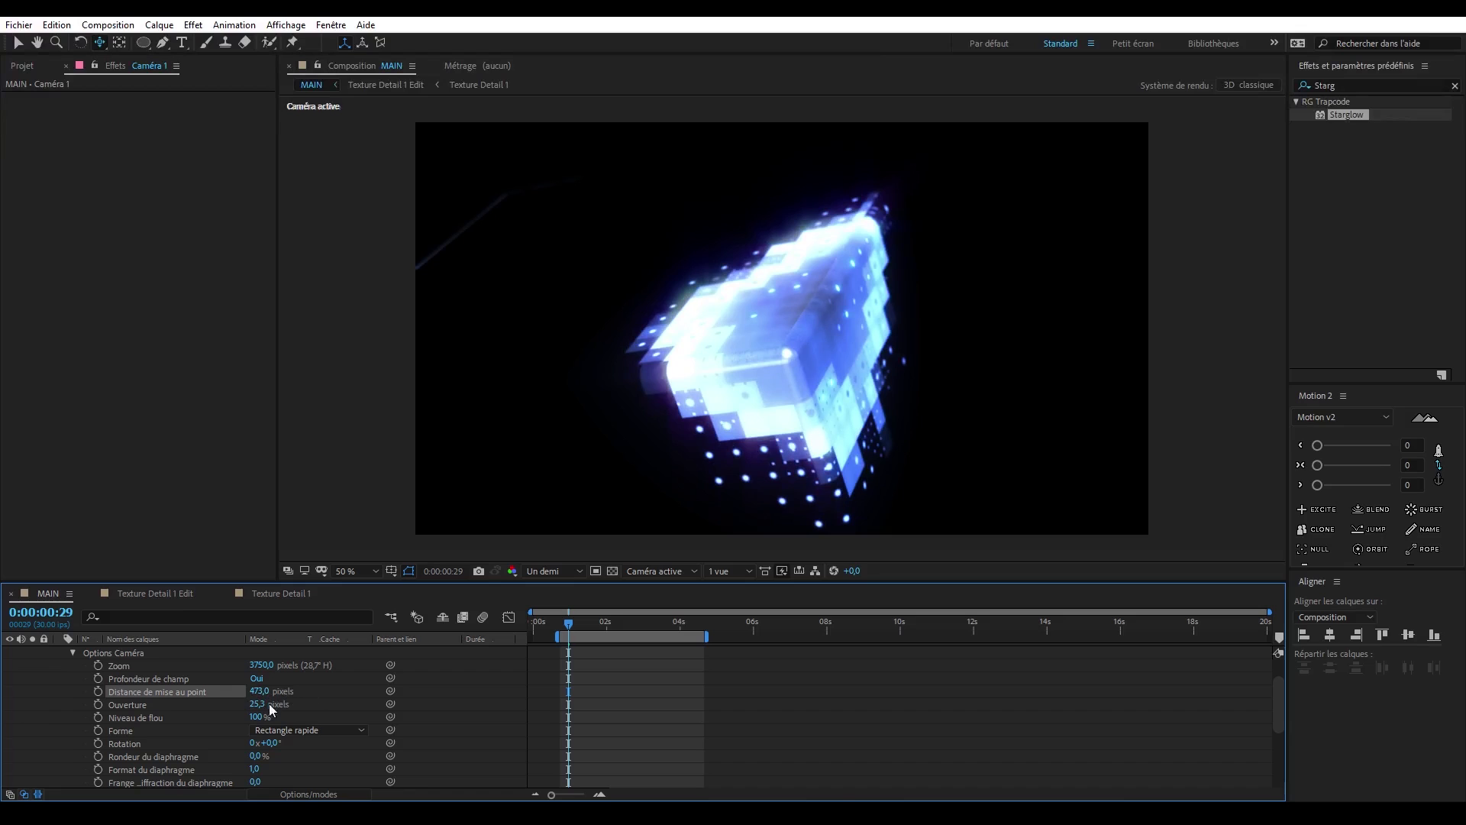
- Set Caméra 1's aperture to 100 pixels and start keyframing its focus distance
text(100)
key(Return)
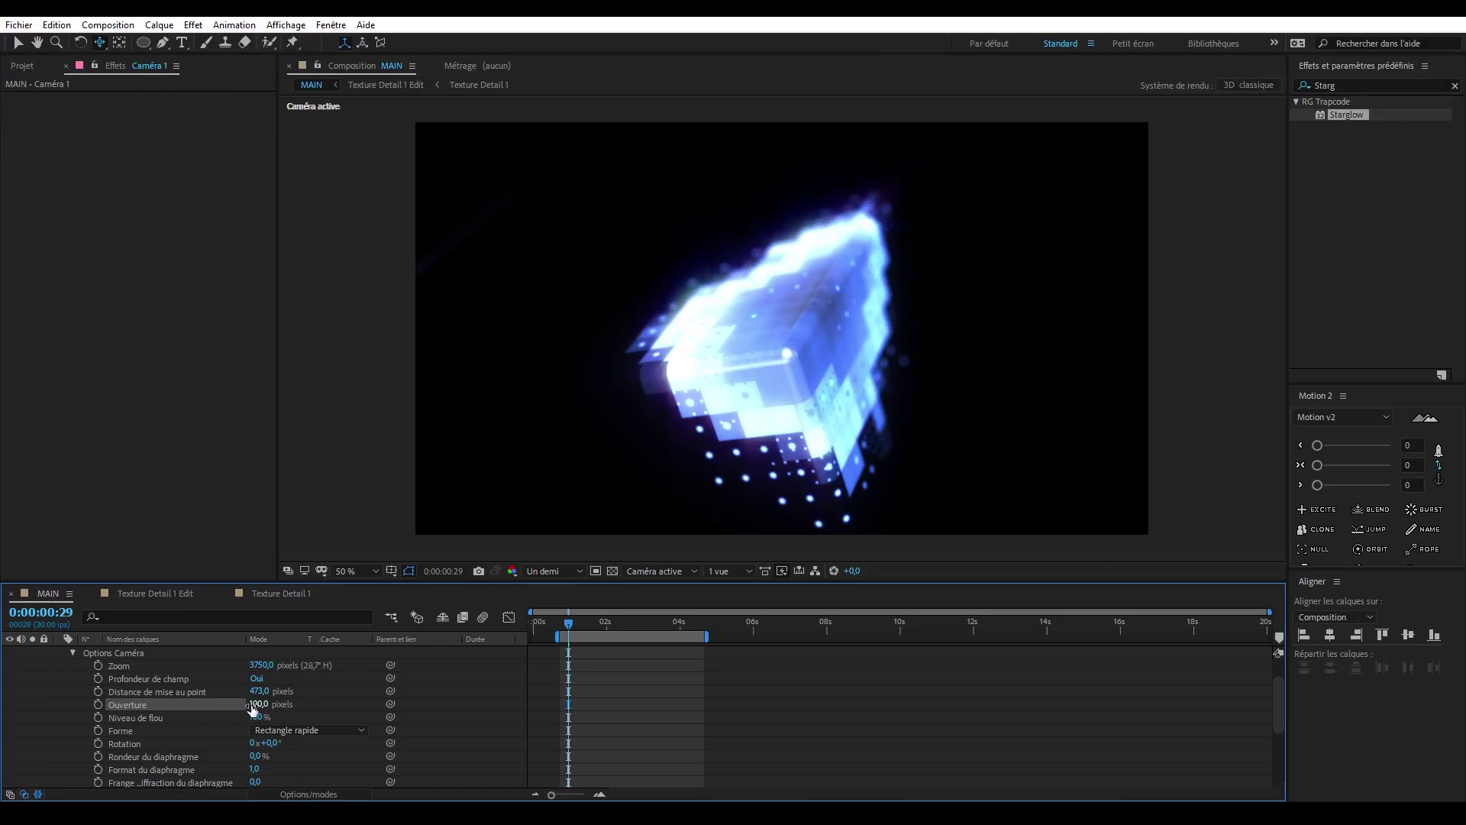
click(99, 691)
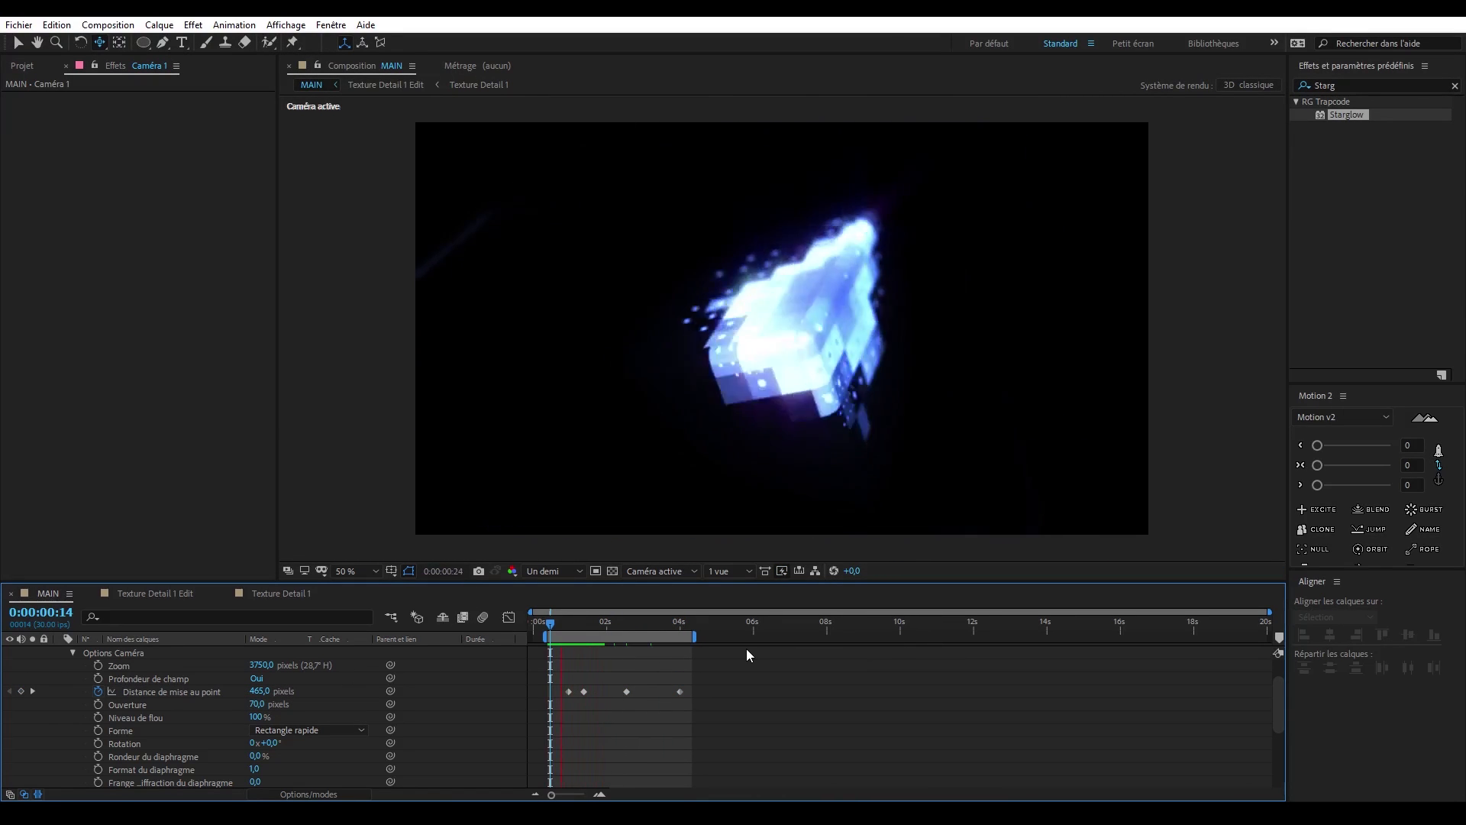
- Examine the cube's outer edges at 0:00:03:29, then inspect the borders and corners of the Texture Alpha composition
click(675, 621)
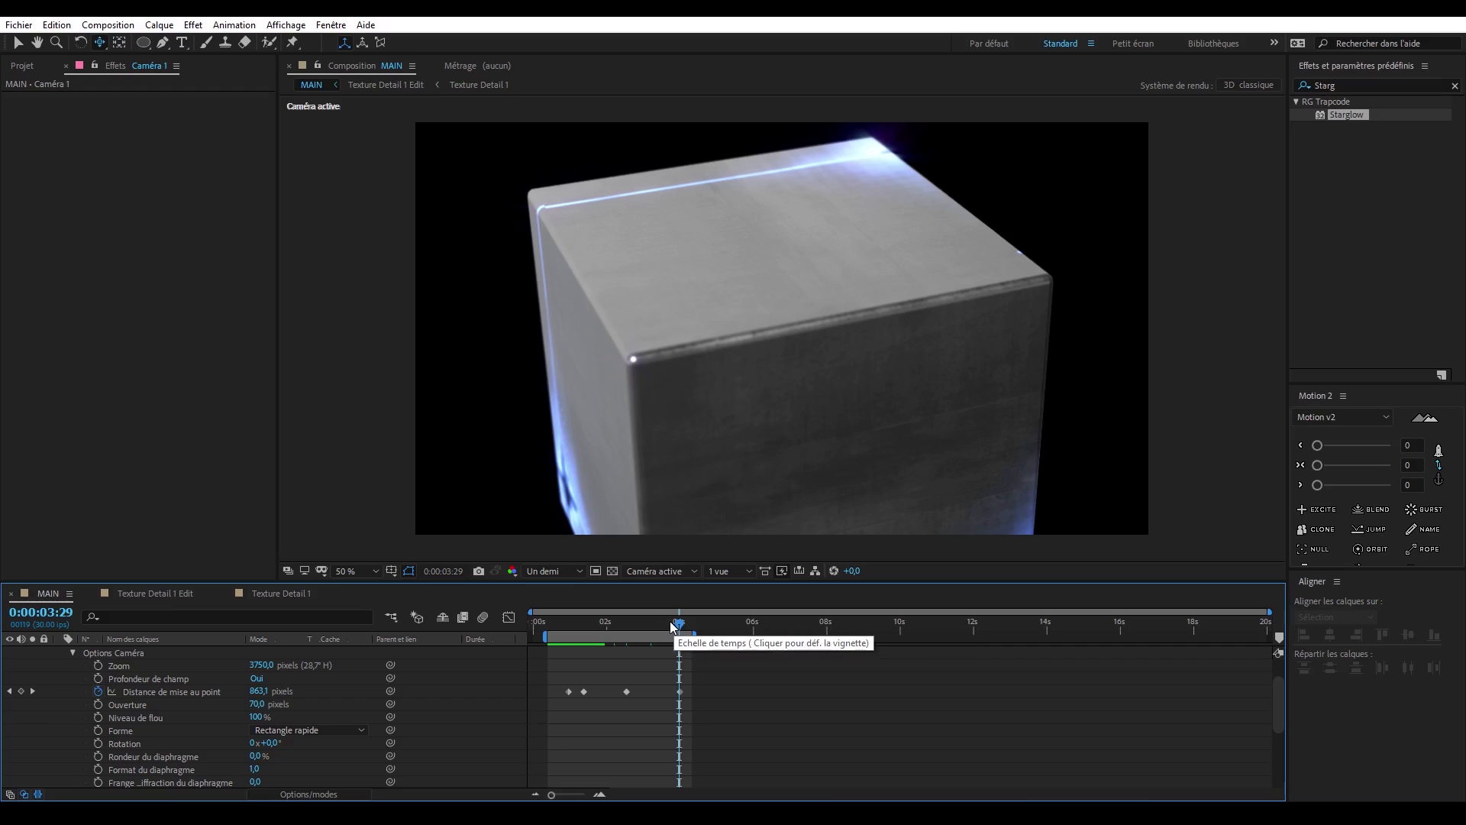
click(22, 66)
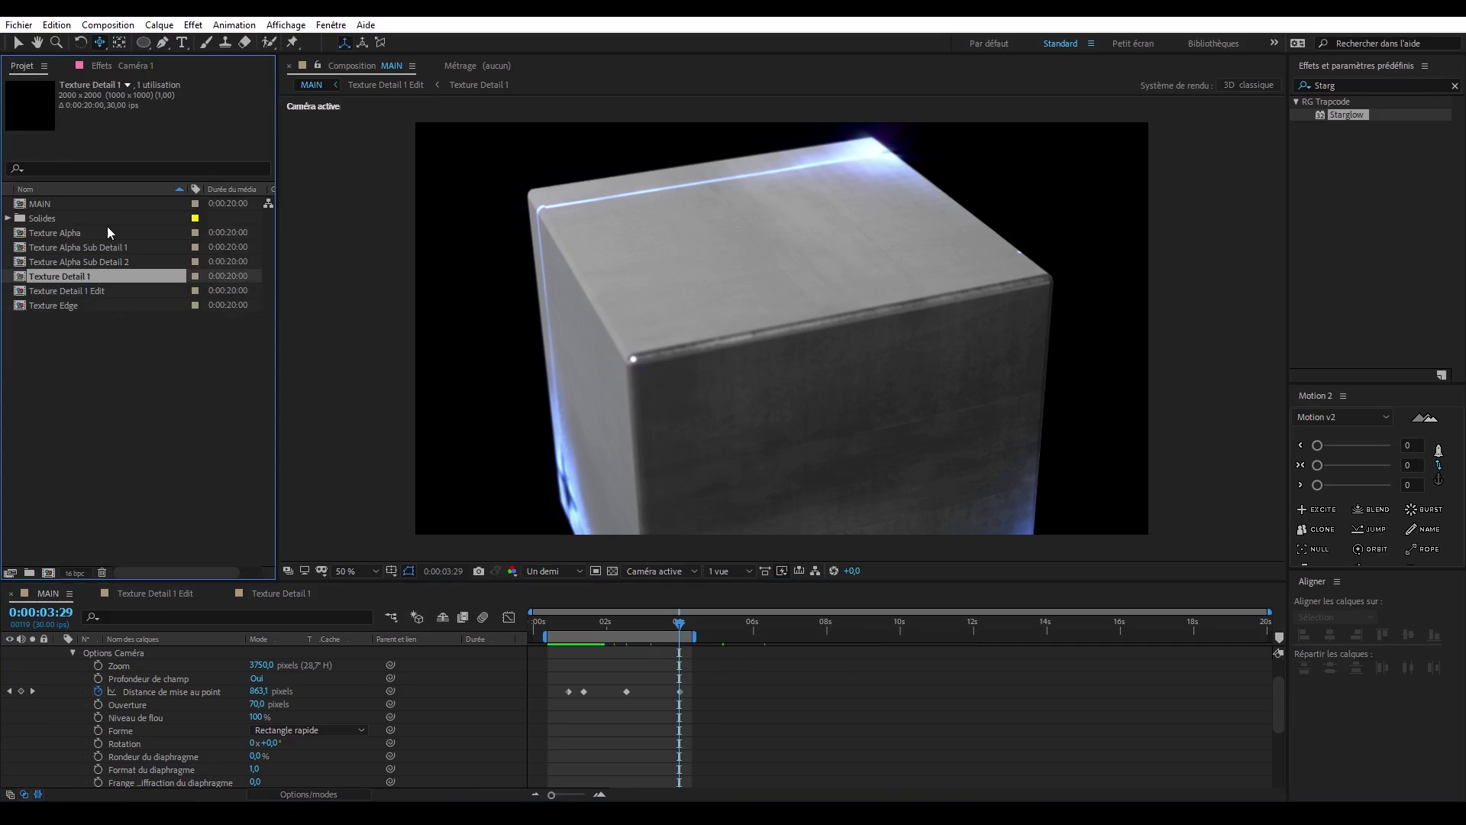
double_click(98, 231)
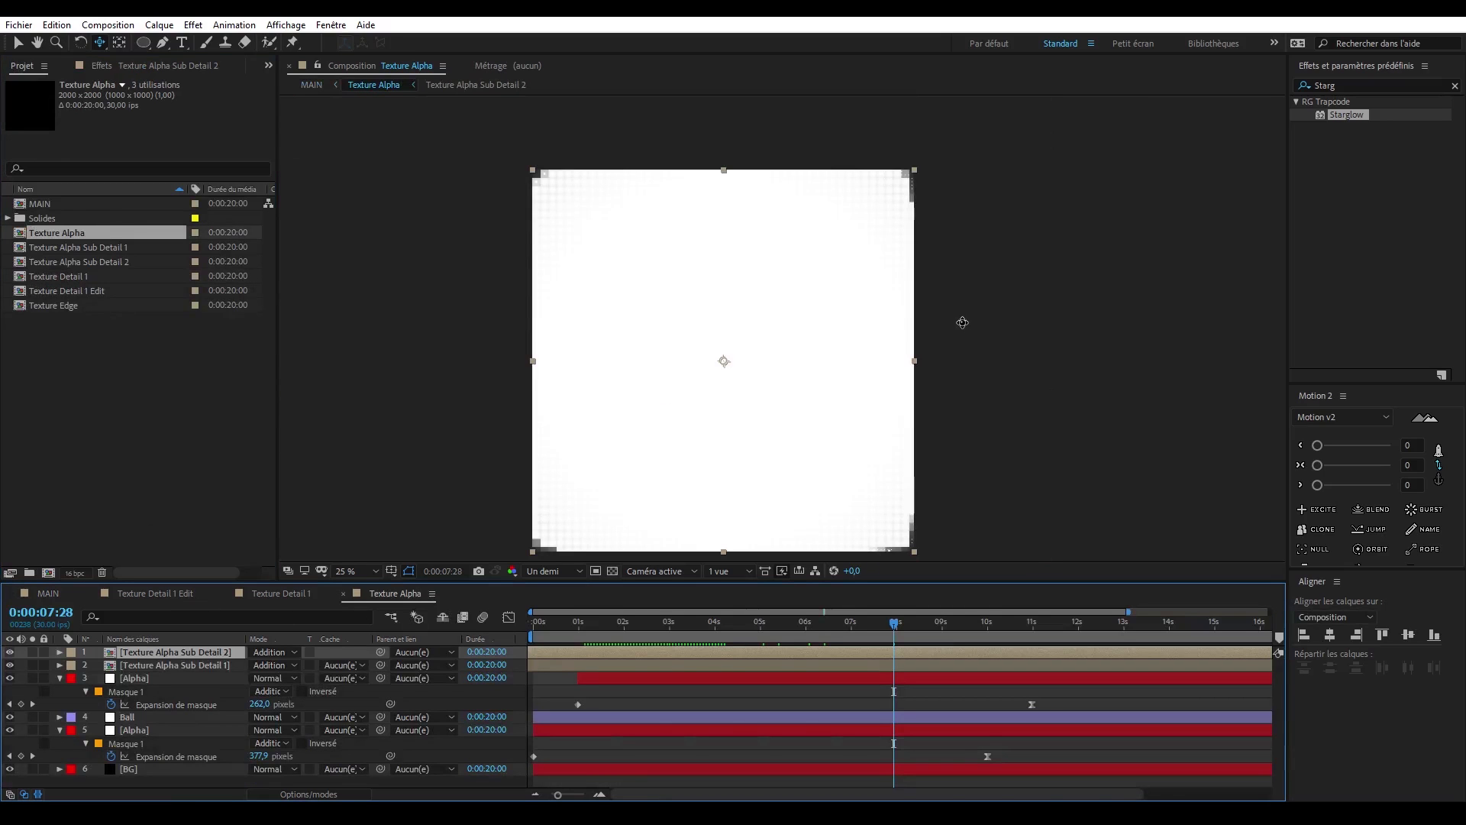
click(1003, 363)
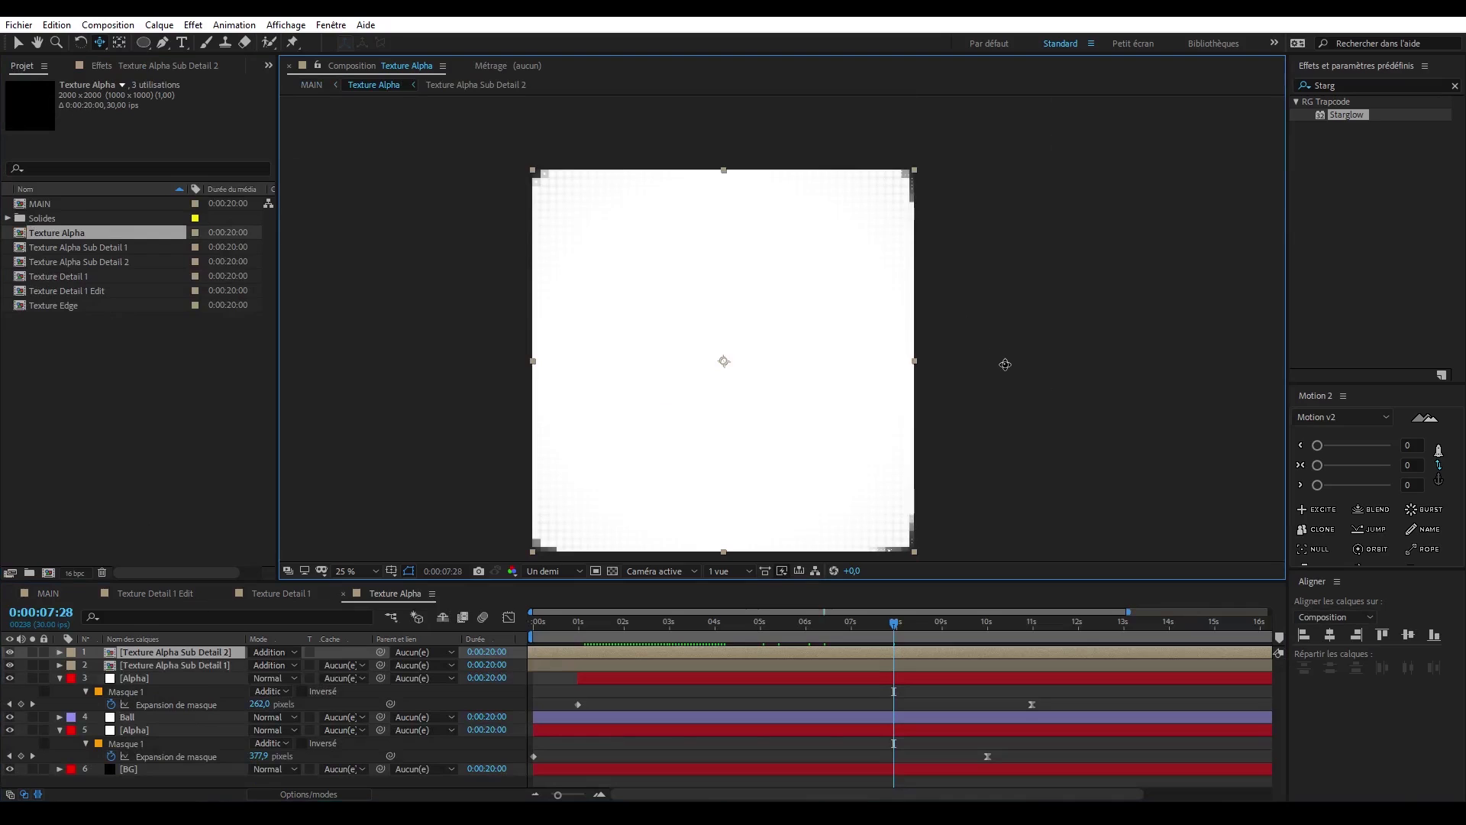
key(period)
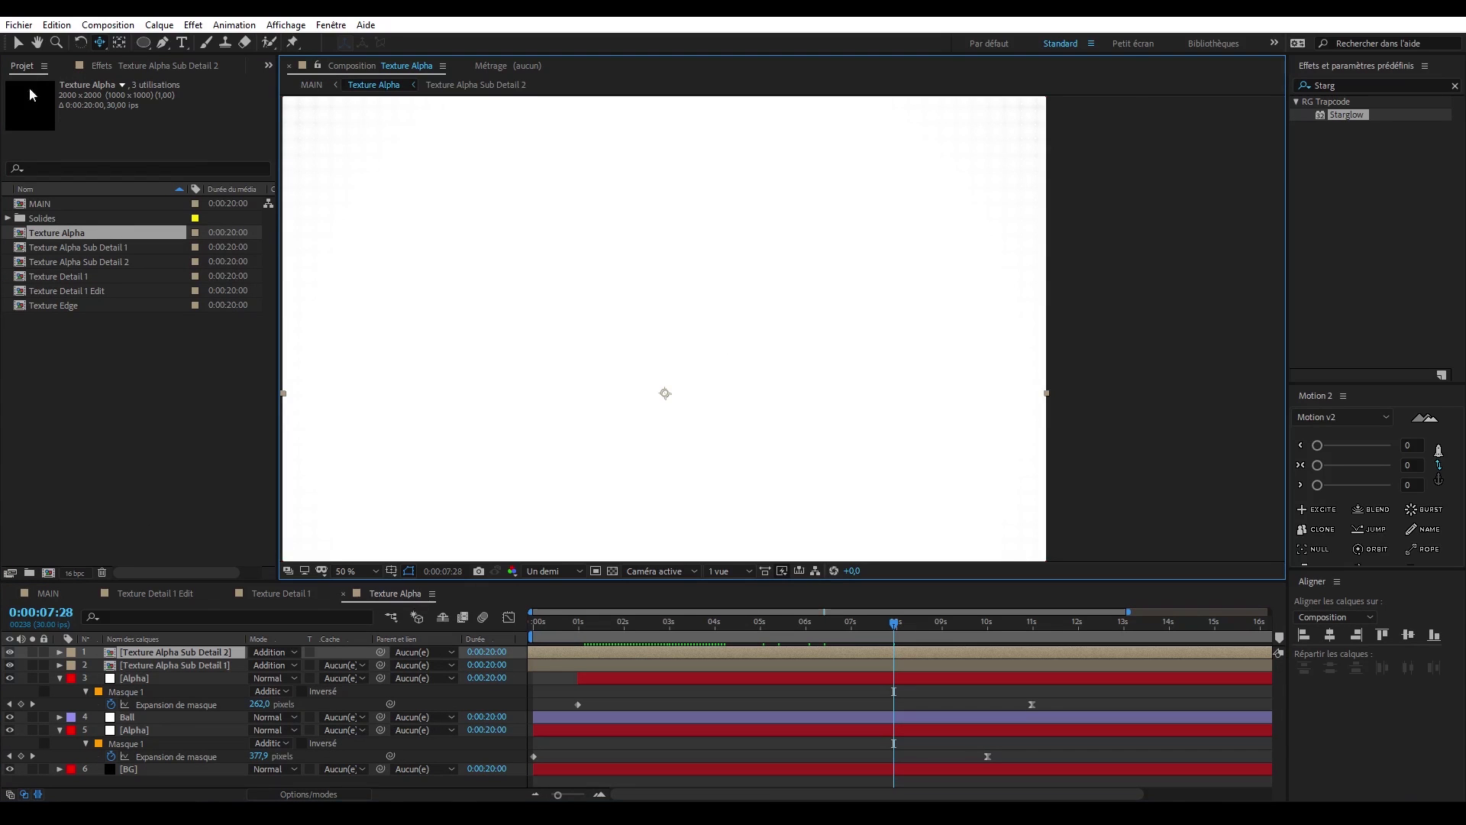
click(19, 44)
scroll(1070, 301, down, 1)
click(1024, 301)
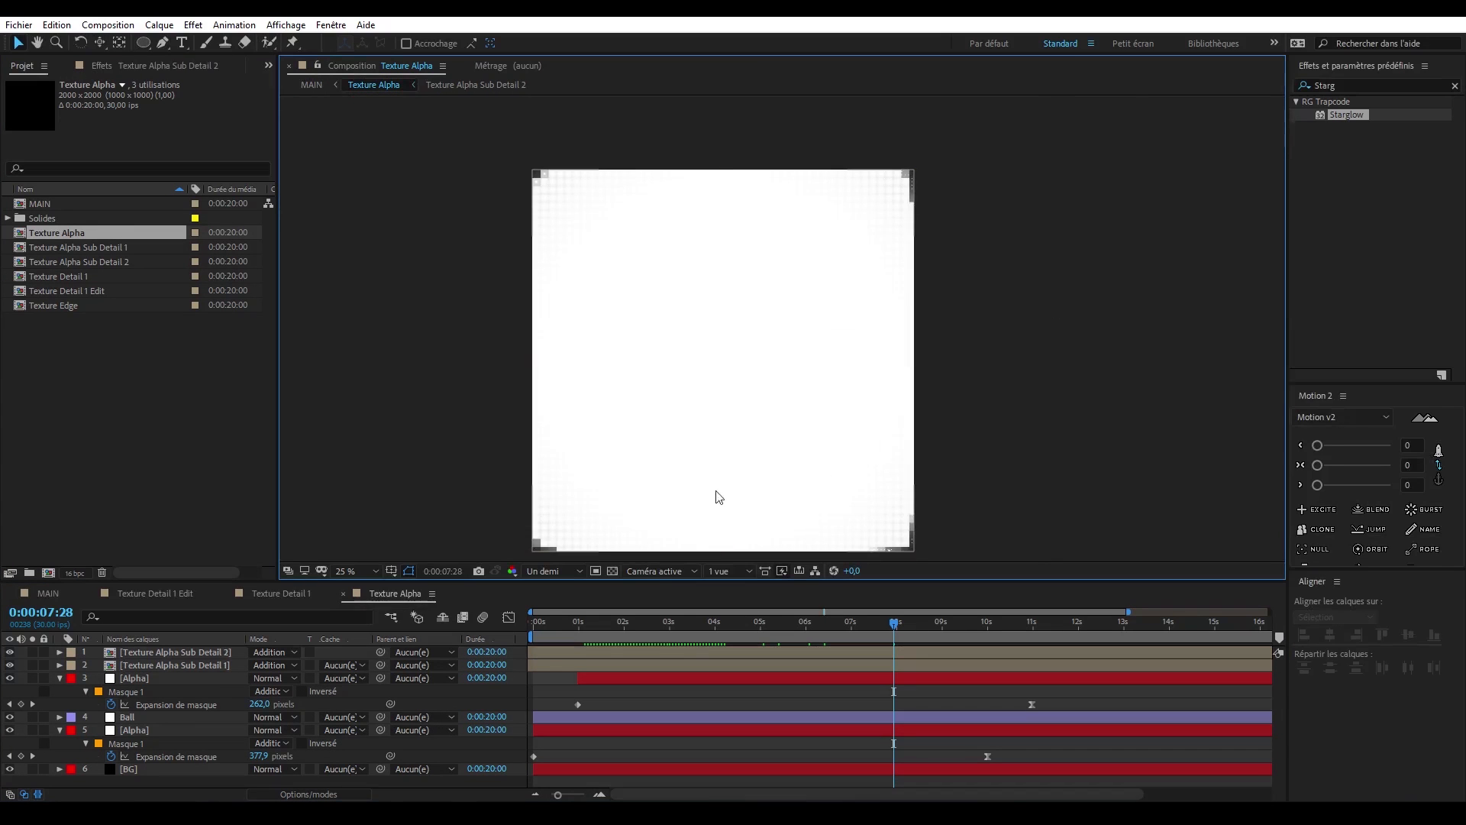
- Open the Texture Edge composition and inspect the borders of its matte up close
click(121, 291)
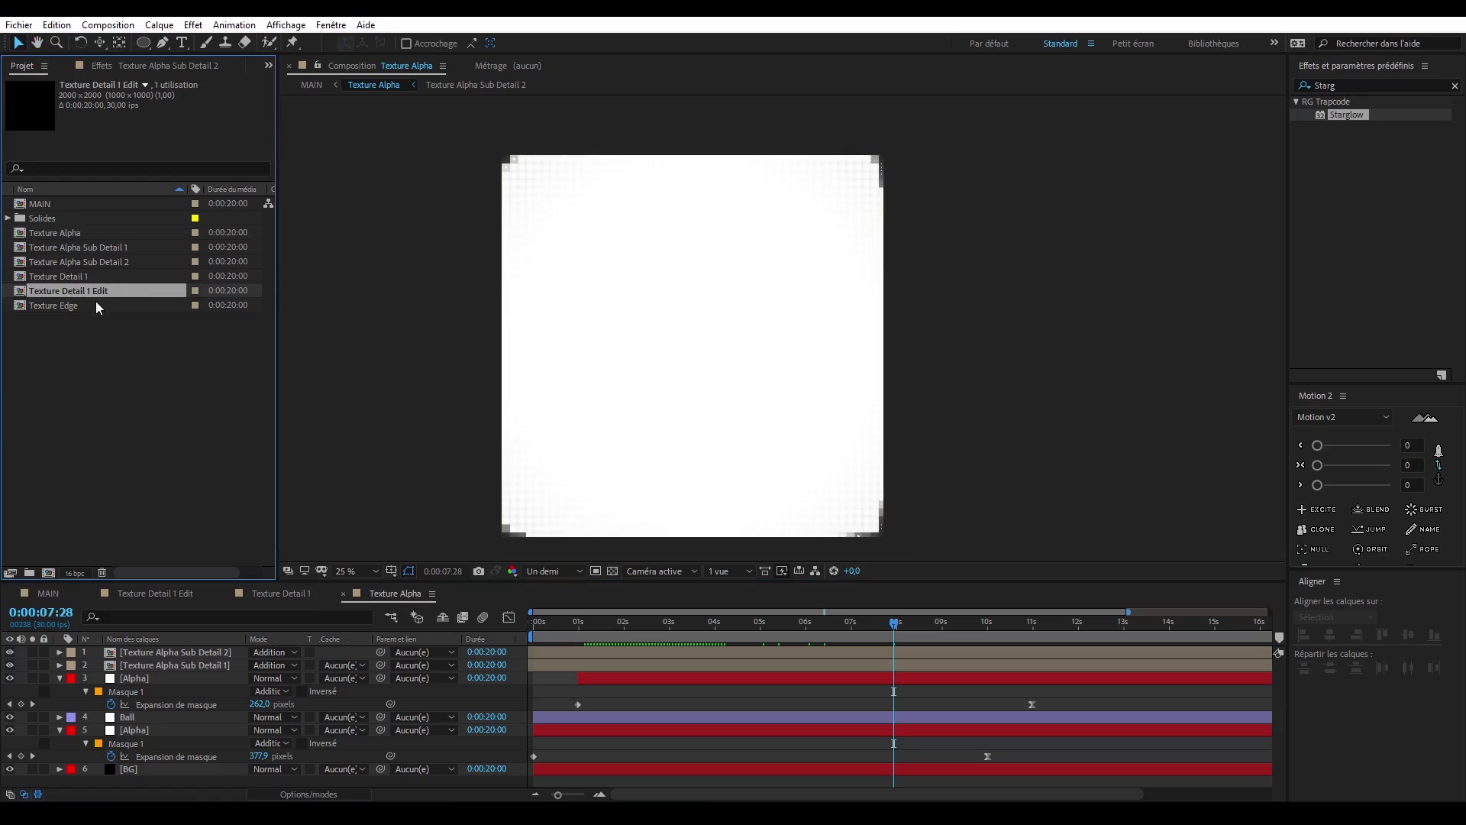
double_click(97, 306)
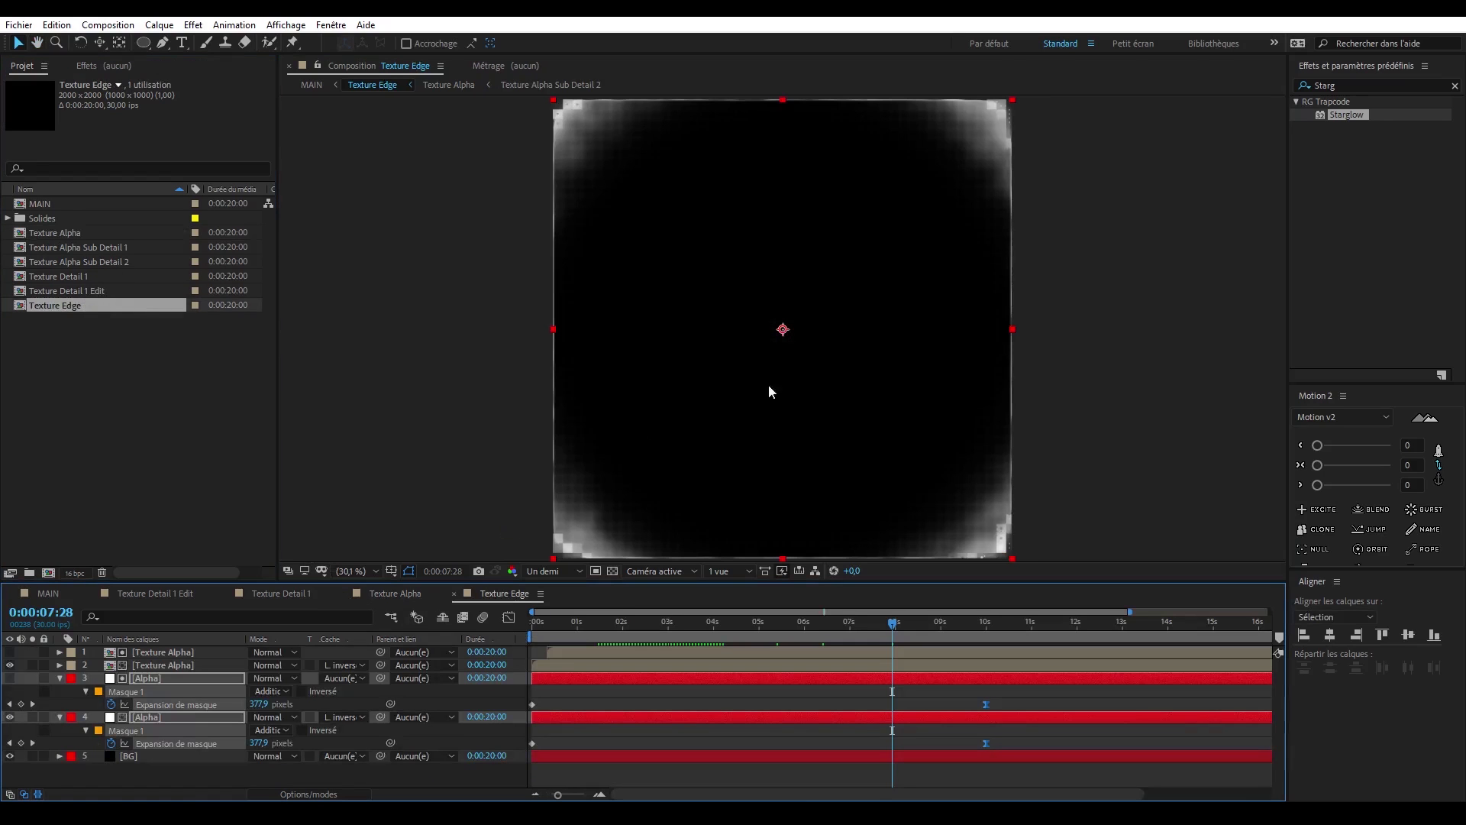
click(1070, 351)
scroll(1070, 351, up, 3)
scroll(1071, 353, down, 1)
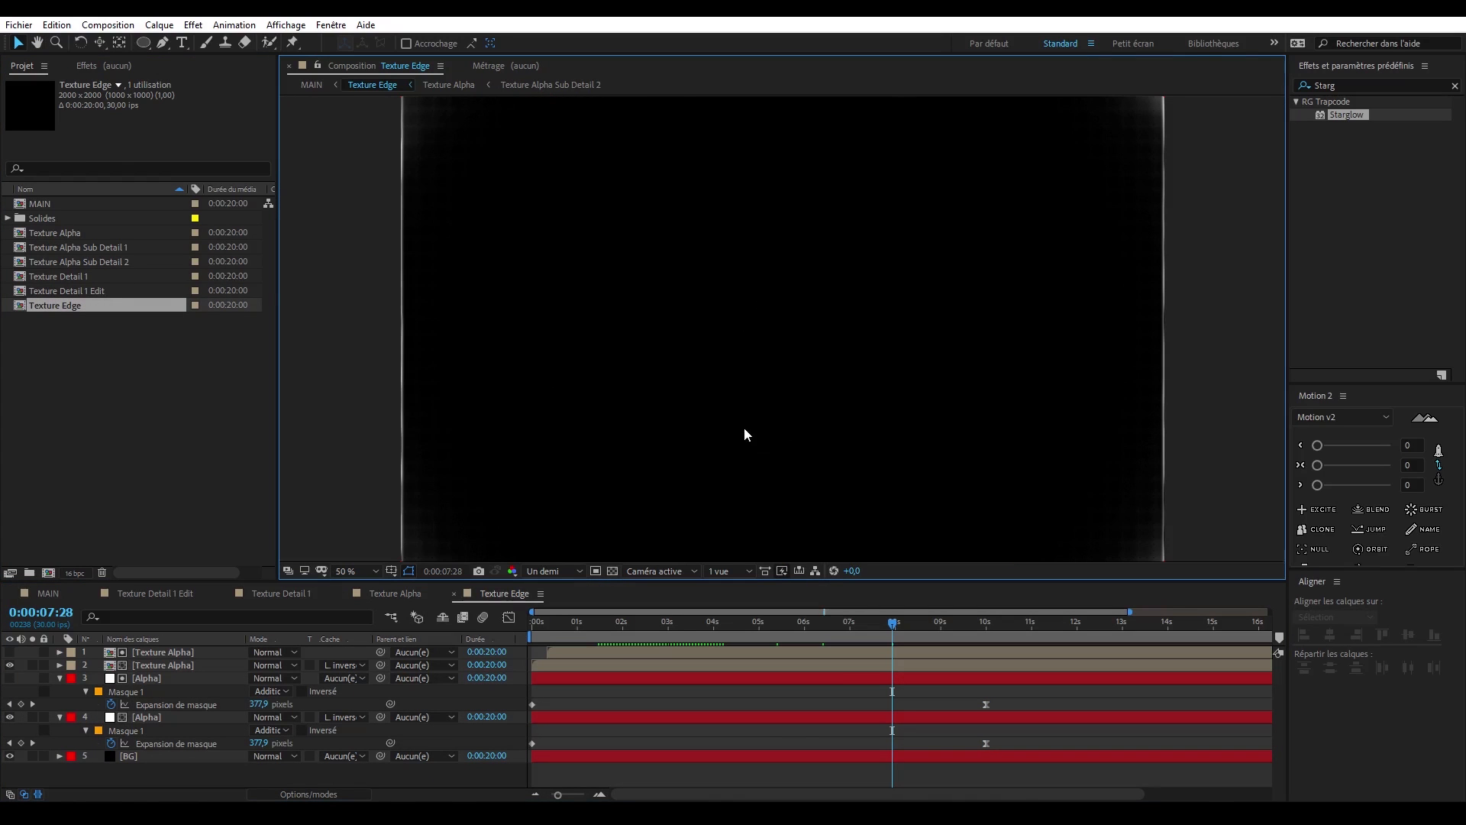
scroll(739, 428, down, 2)
scroll(719, 436, up, 2)
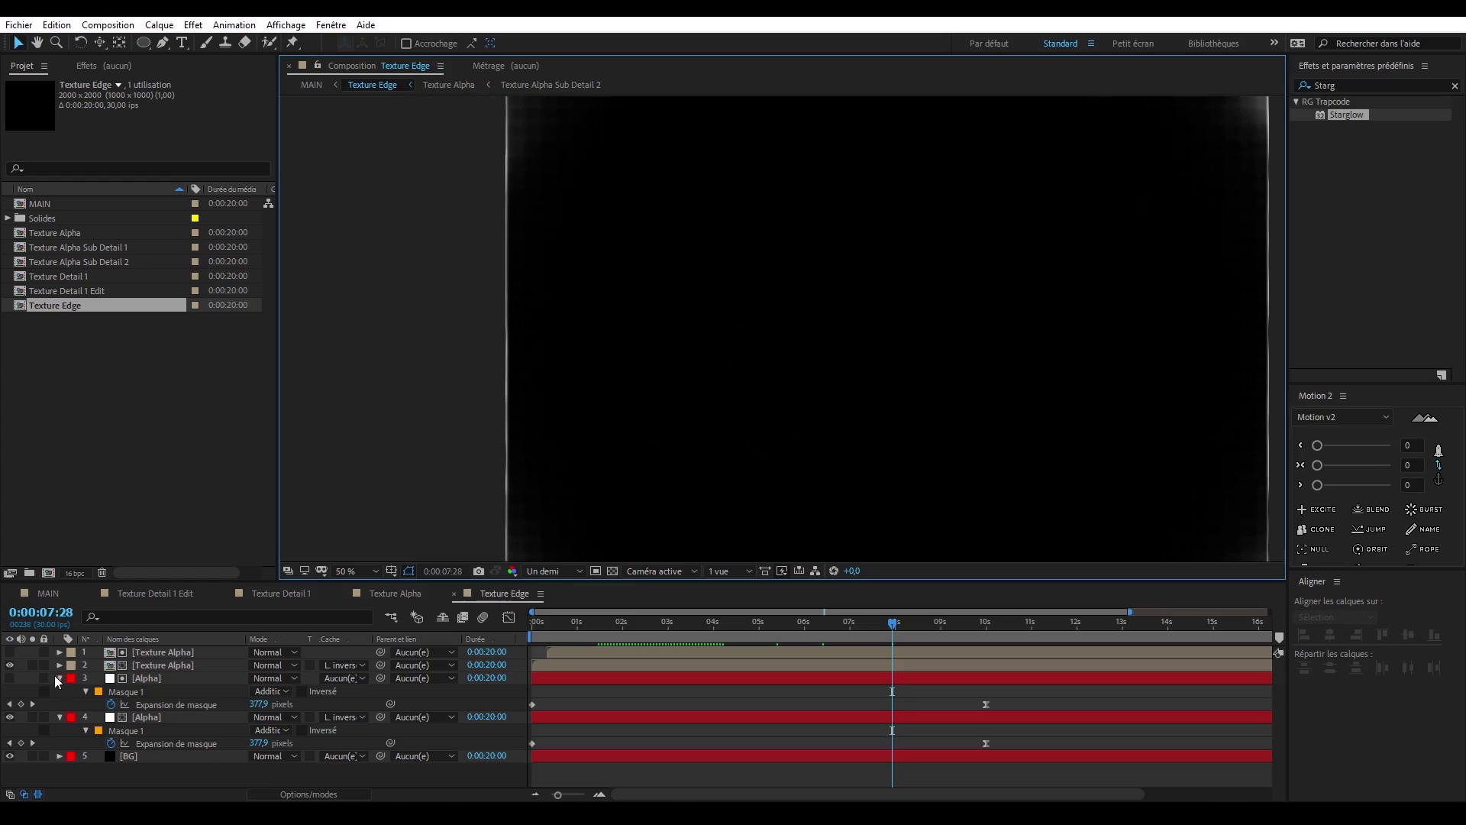
- In Texture Edge, set the scale of the upper Alpha matte layer to 101% and check the borders
click(59, 678)
click(10, 691)
click(10, 691)
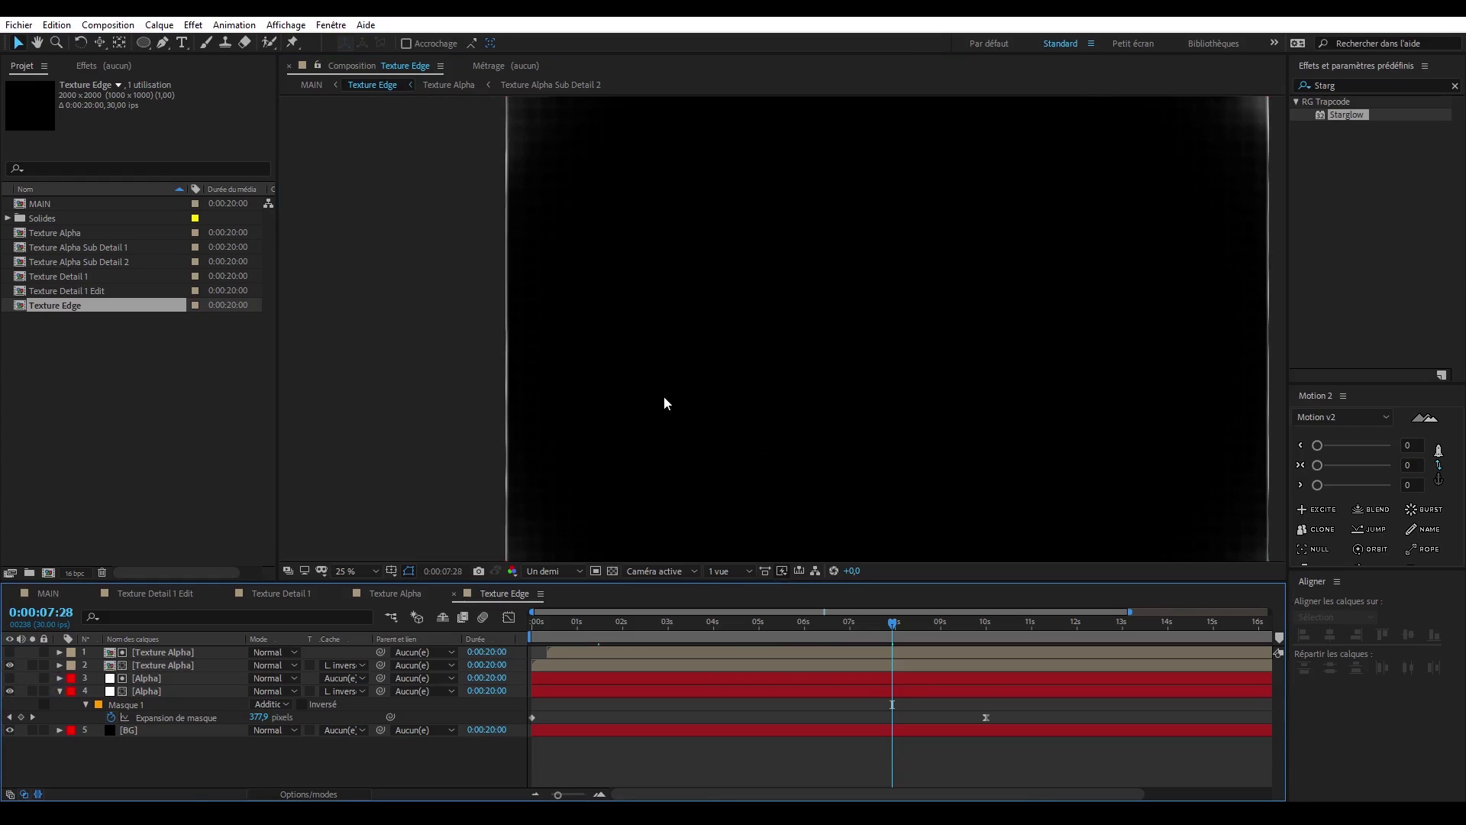
scroll(665, 402, down, 2)
click(171, 690)
key(ctrl+Up)
text(s)
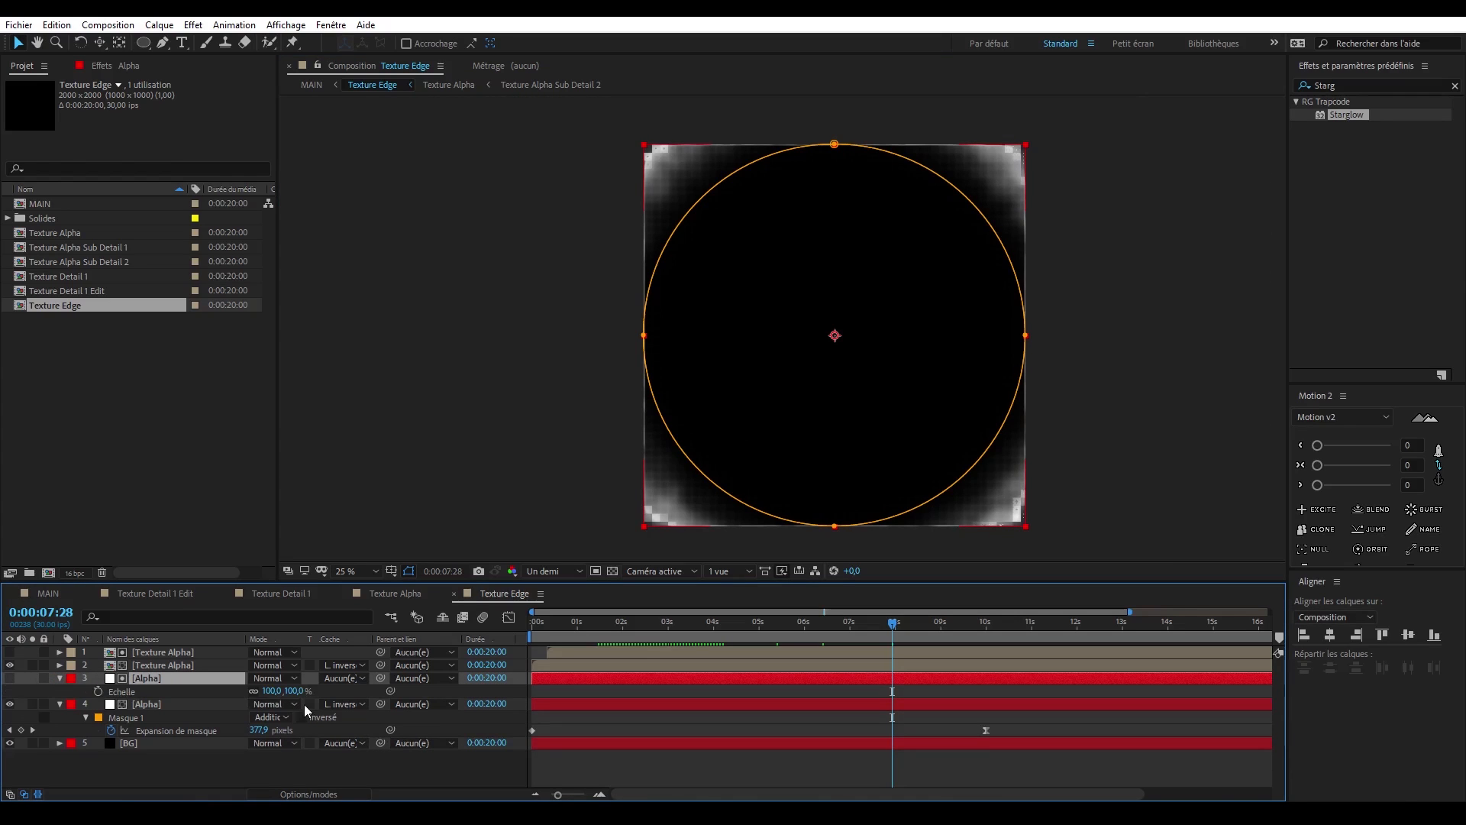
text(101)
key(Return)
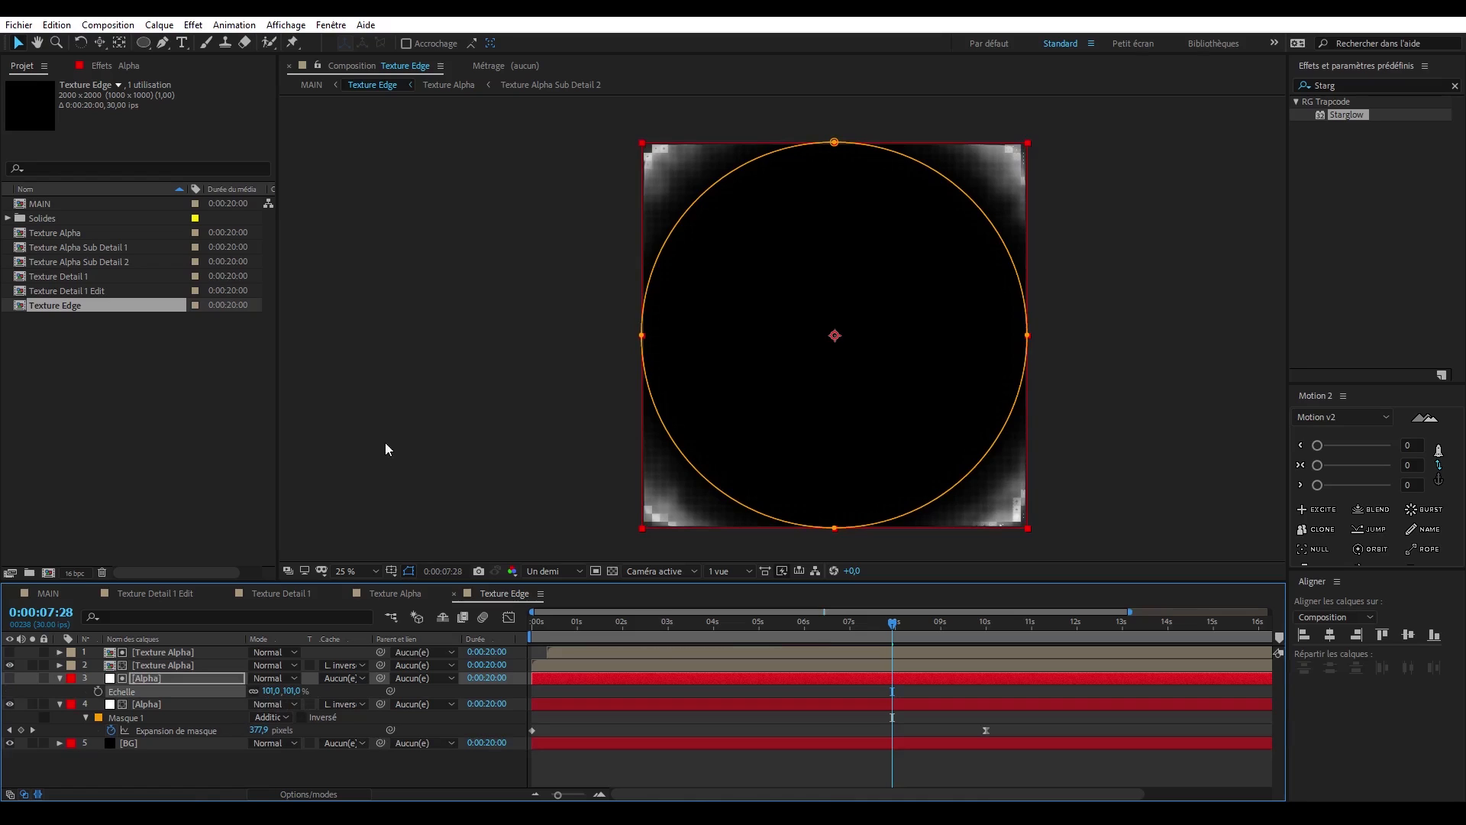
click(504, 432)
scroll(332, 367, up, 2)
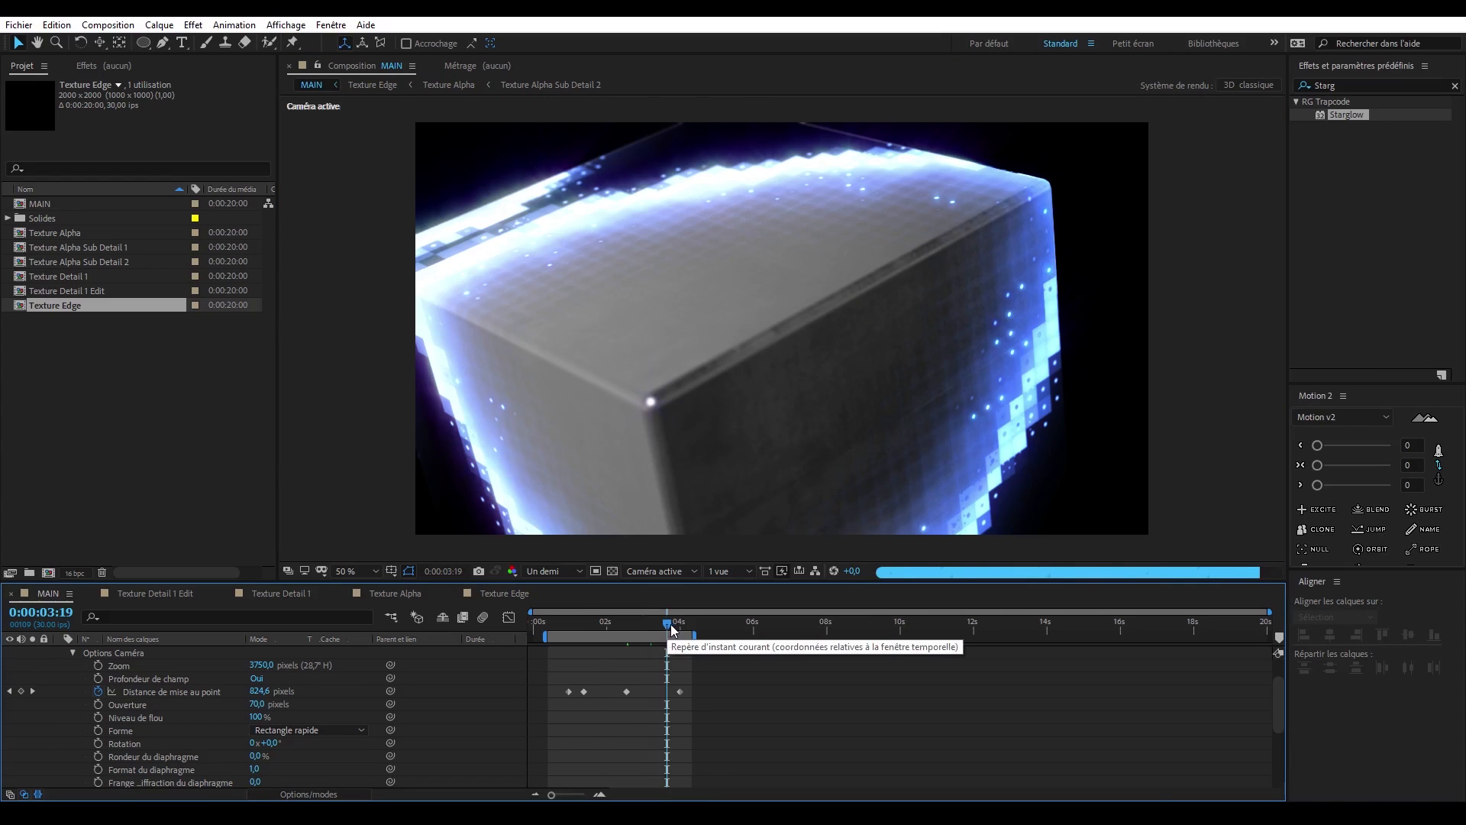
- In MAIN, keyframe a Caméra 2 move from 0:00:02:08 to 0:00:04:09, ending with the cube seen from below and its orientation adjusted
drag(672, 623, 587, 625)
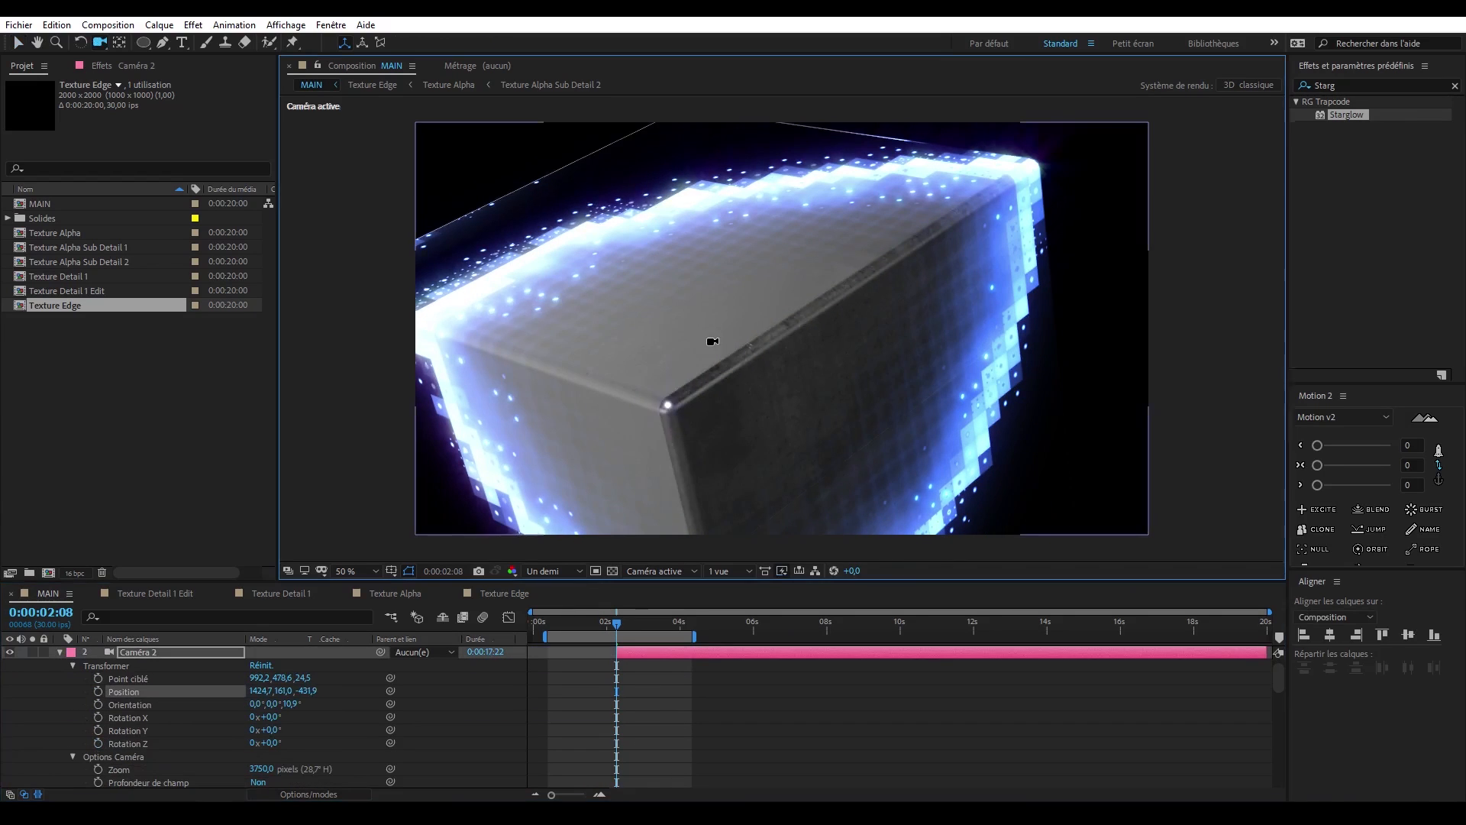
click(685, 627)
mouse_move(685, 628)
mouse_down()
mouse_move(616, 628)
mouse_move(691, 628)
mouse_up()
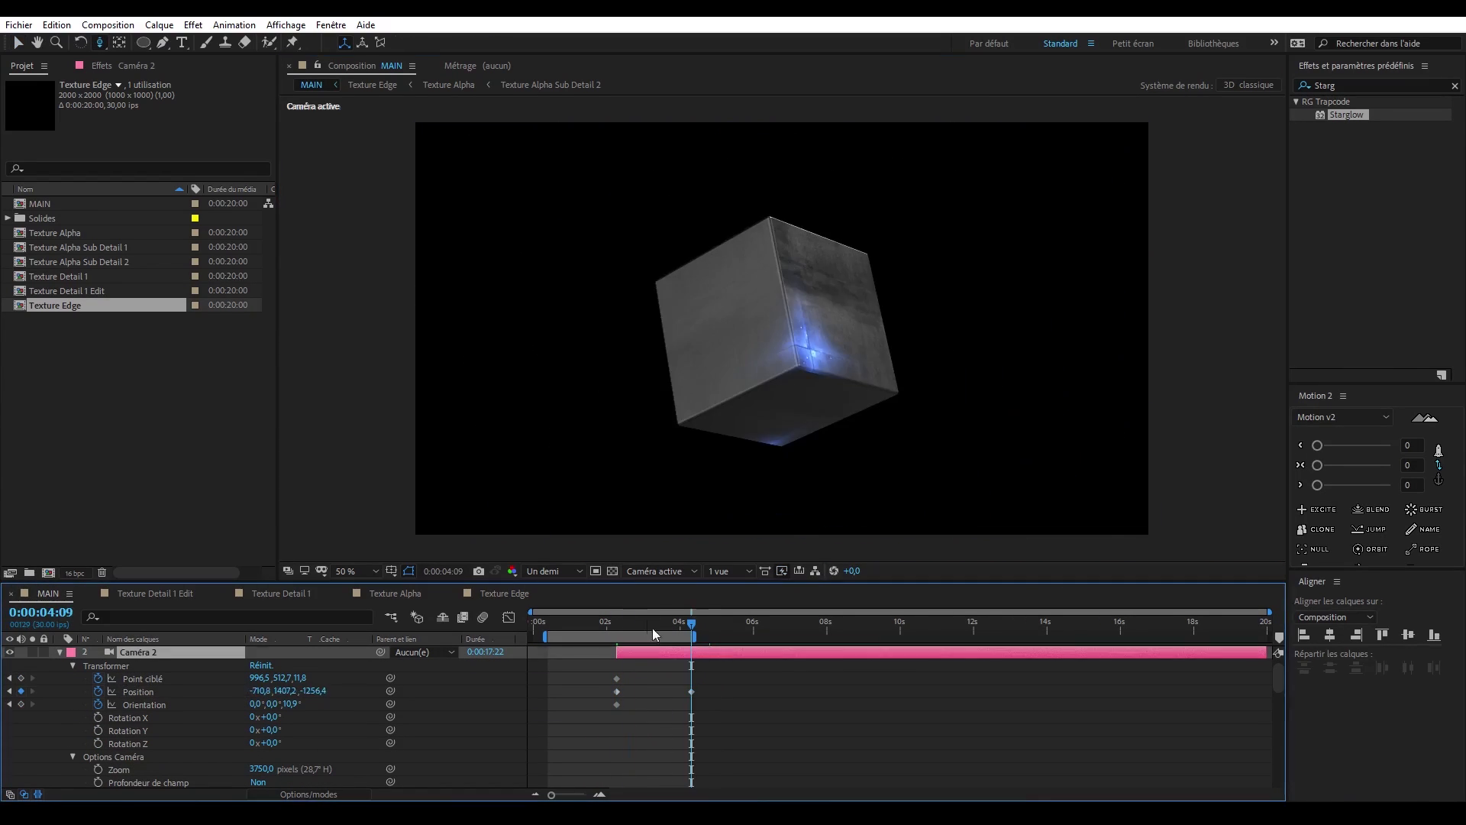
drag(289, 704, 285, 710)
- Enable depth of field on Caméra 2 and keyframe its focus distance at 0:00:02:12 and slightly further on to sharpen the glowing edges
drag(691, 627, 621, 626)
scroll(290, 741, down, 1)
click(258, 743)
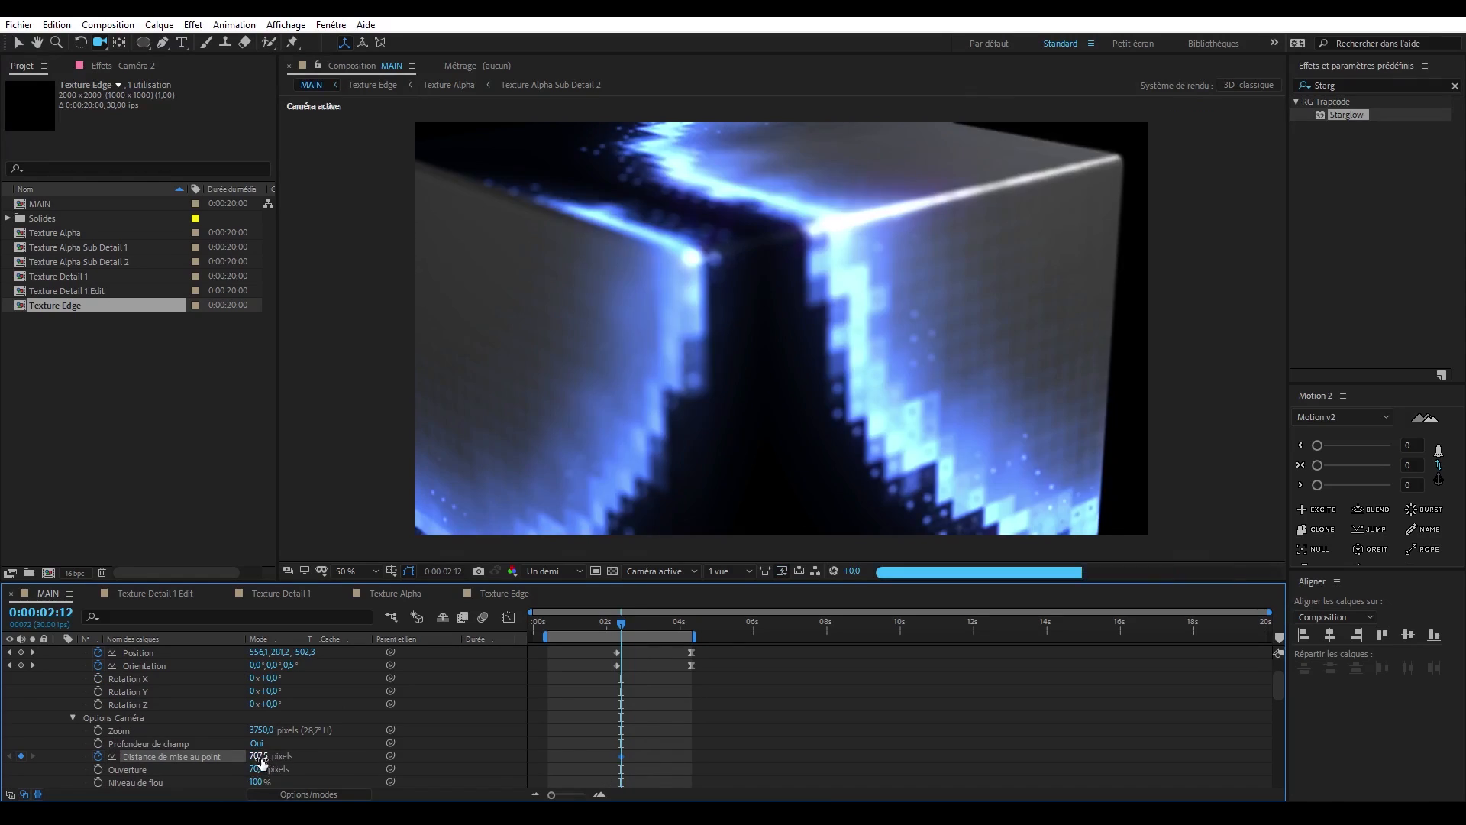
drag(261, 757, 275, 758)
mouse_move(621, 626)
mouse_down()
mouse_move(662, 627)
mouse_move(640, 626)
mouse_up()
drag(260, 758, 287, 759)
- Keyframe Caméra 2's focus distance at about 708 pixels at 0:00:02:17, readjust the earlier focus keyframe and preview the shot
drag(640, 626, 628, 626)
drag(261, 757, 269, 766)
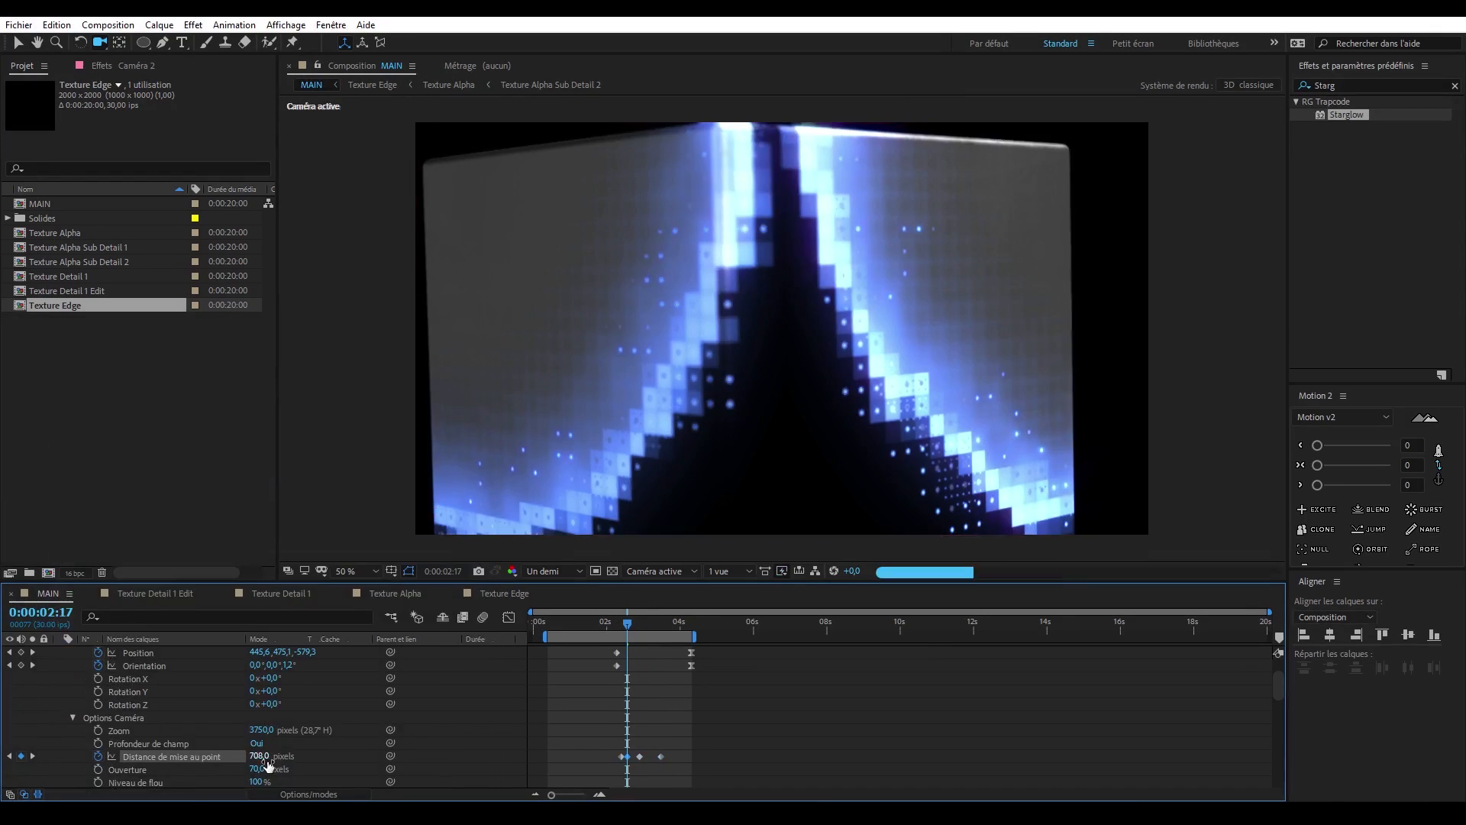
drag(627, 626, 622, 626)
drag(262, 758, 272, 763)
drag(622, 626, 600, 626)
key(space)
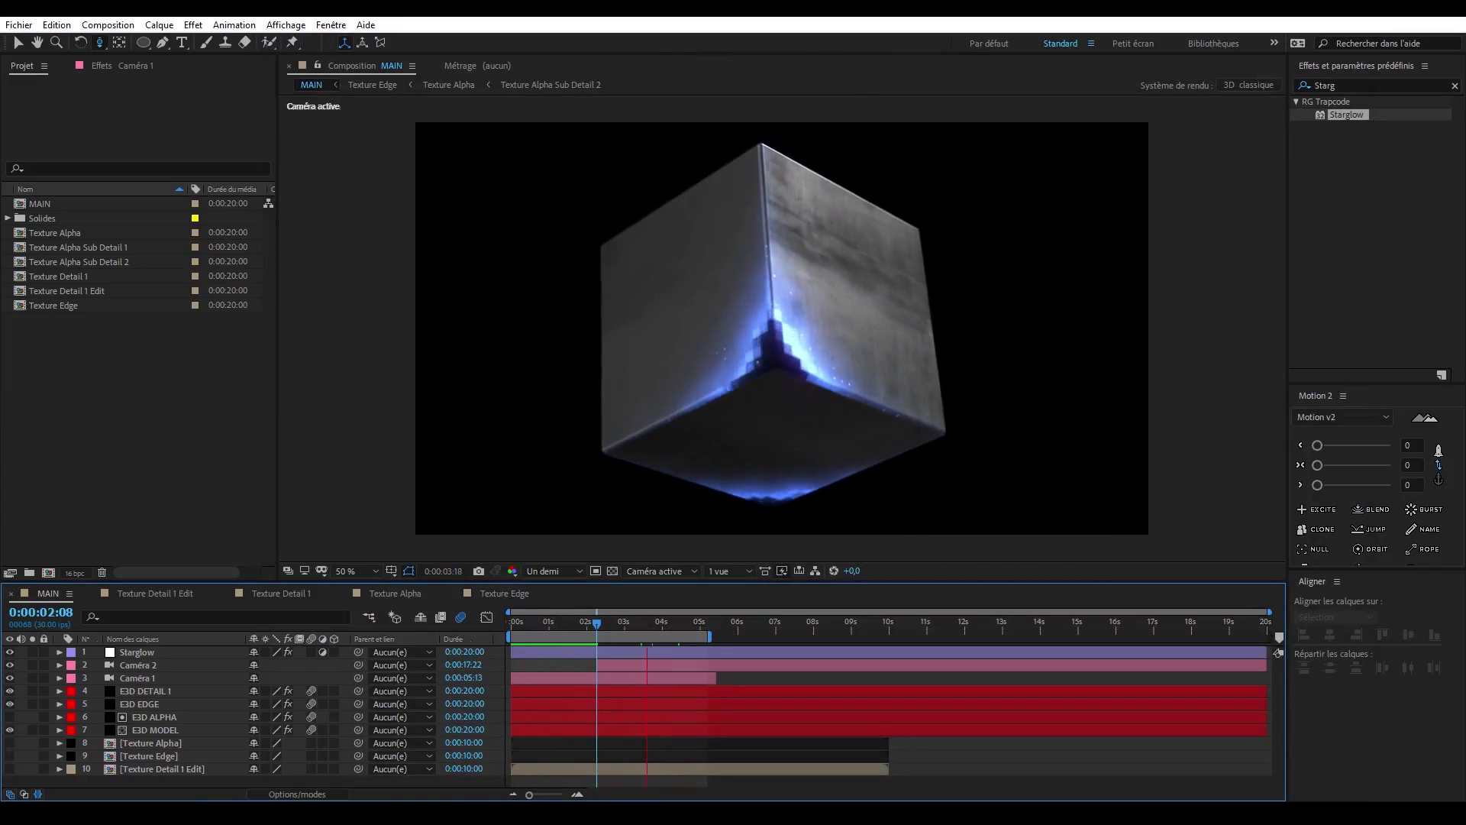
- Create a black 1920 × 1080 solid named Flare 1 and place it directly below E3D MODEL
click(143, 784)
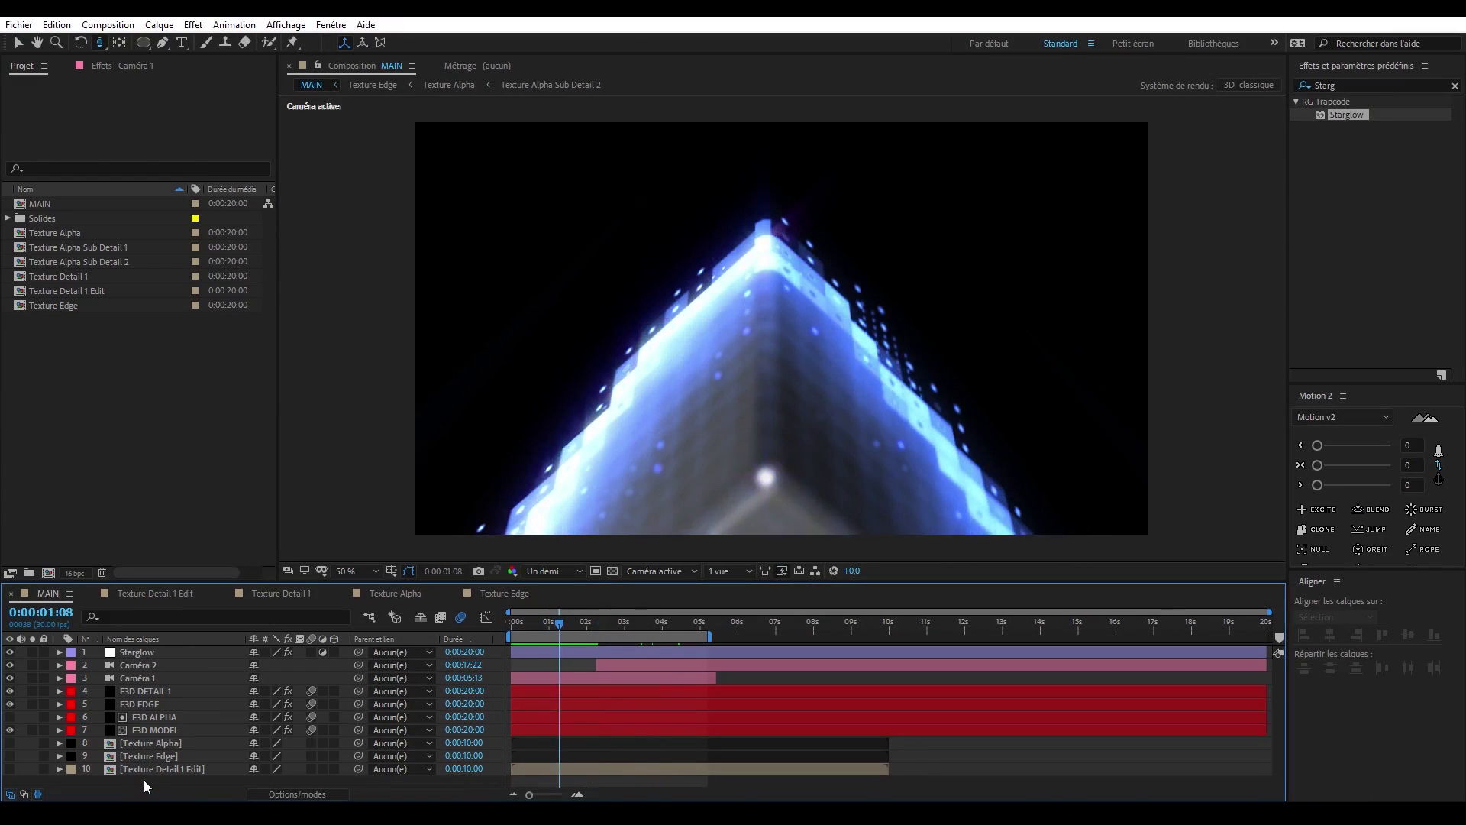
key(ctrl+y)
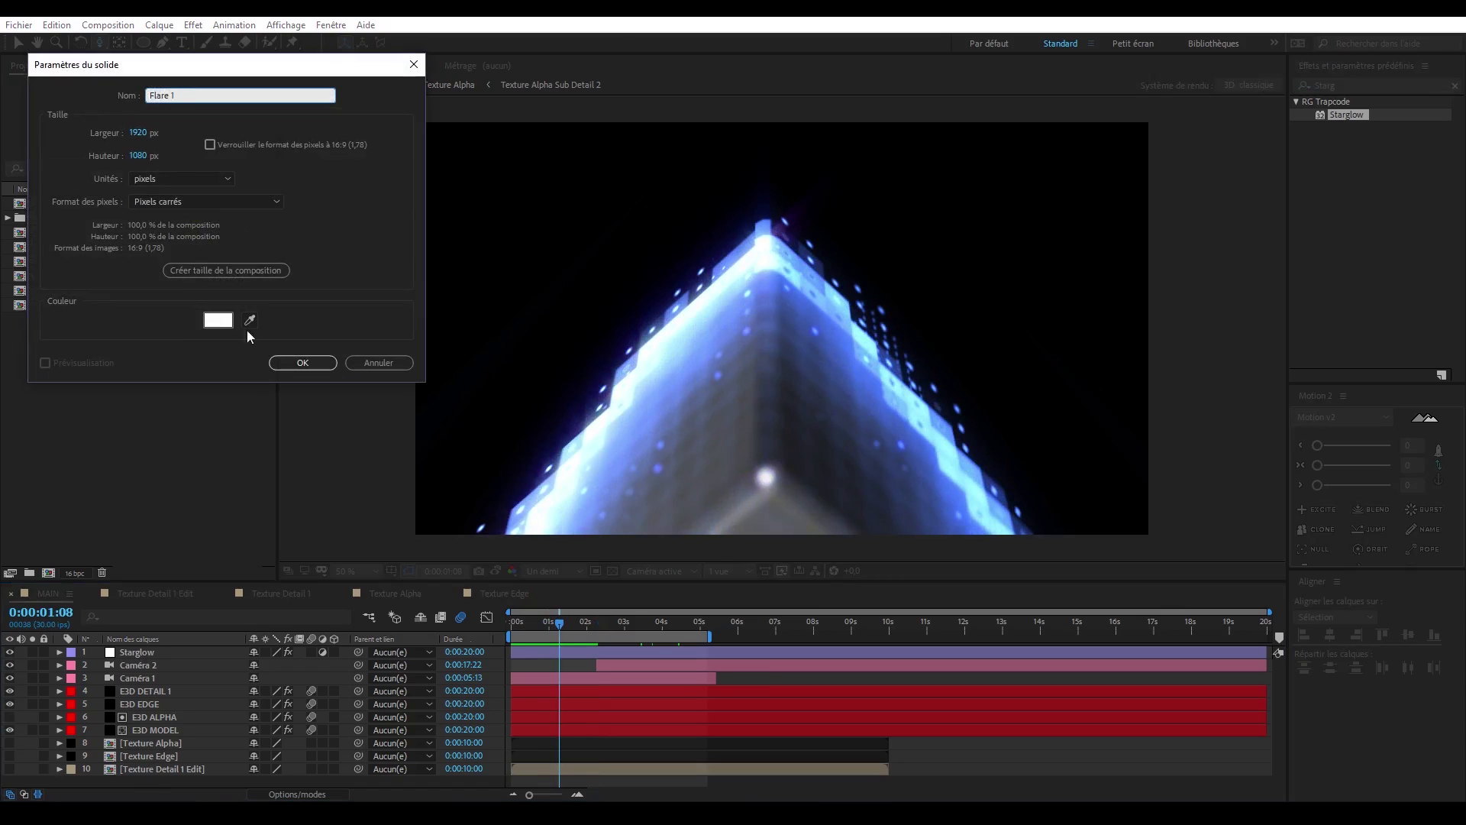
click(218, 321)
drag(466, 569, 622, 694)
key(Return)
click(301, 365)
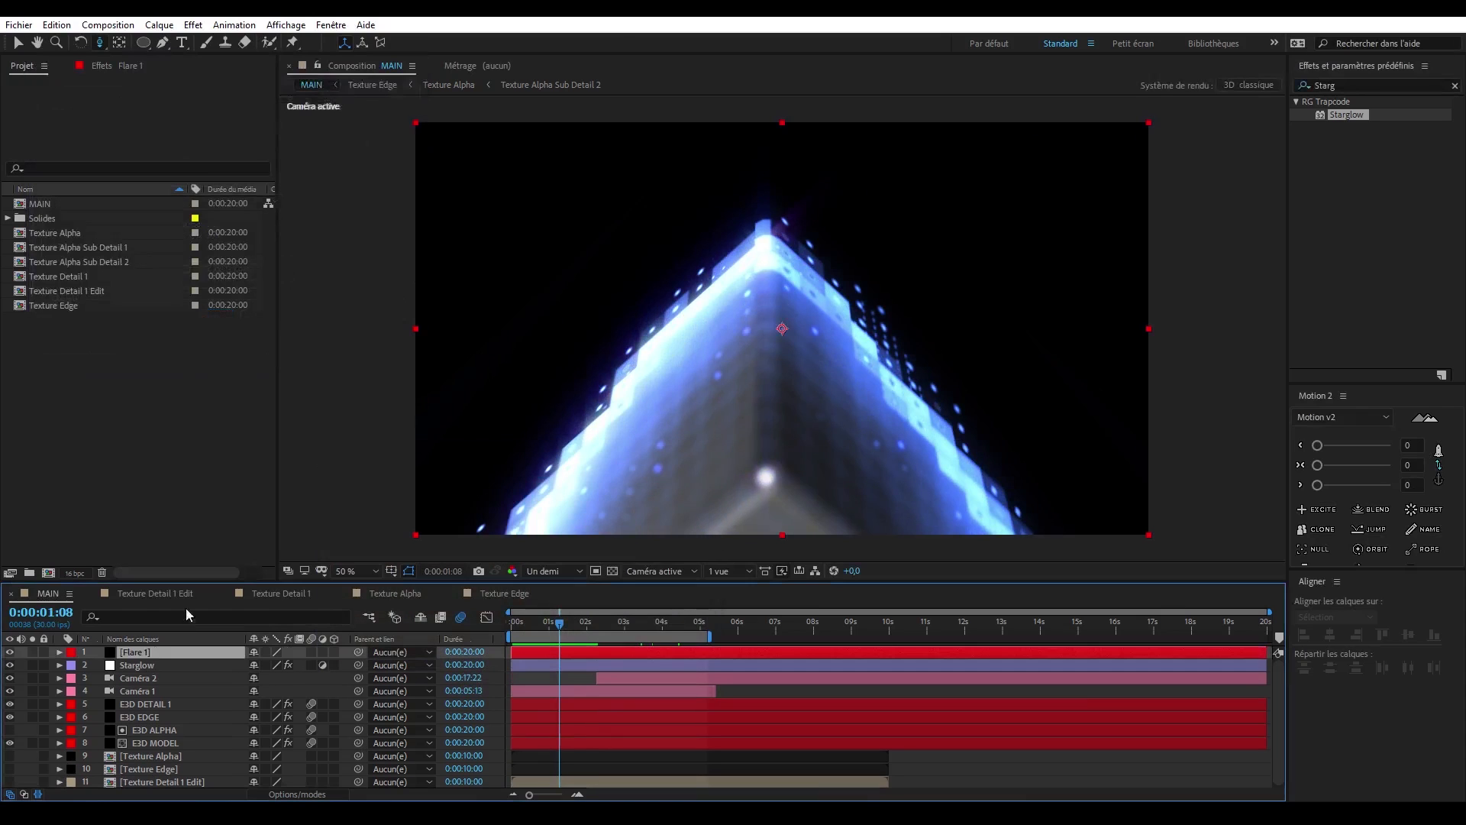
drag(155, 793, 153, 748)
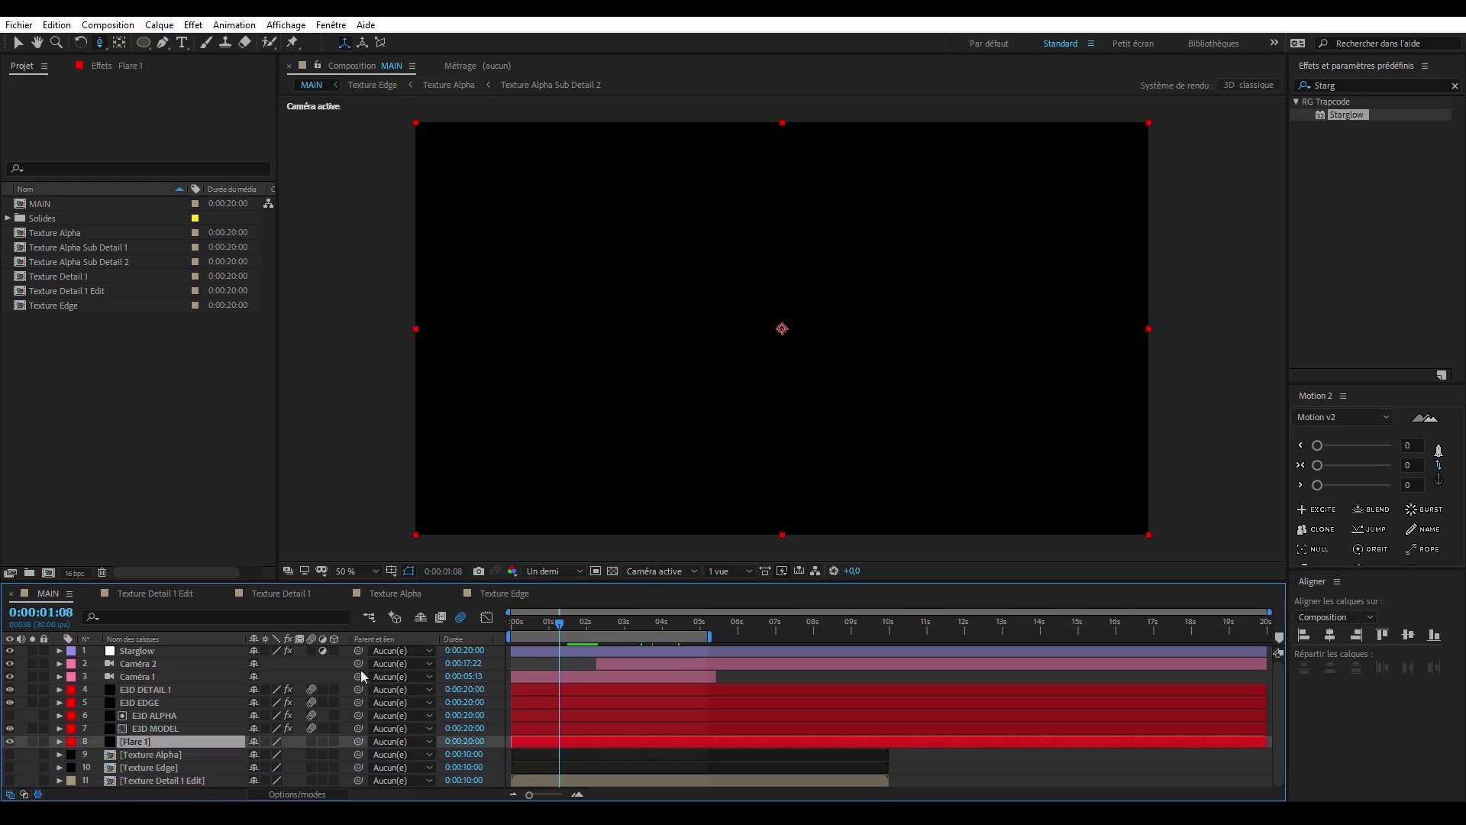
- Apply Lumière parasite to Flare 1, centre the flare at 276, 210 and set the lens to 105 mm normal
click(1335, 85)
text(parasi)
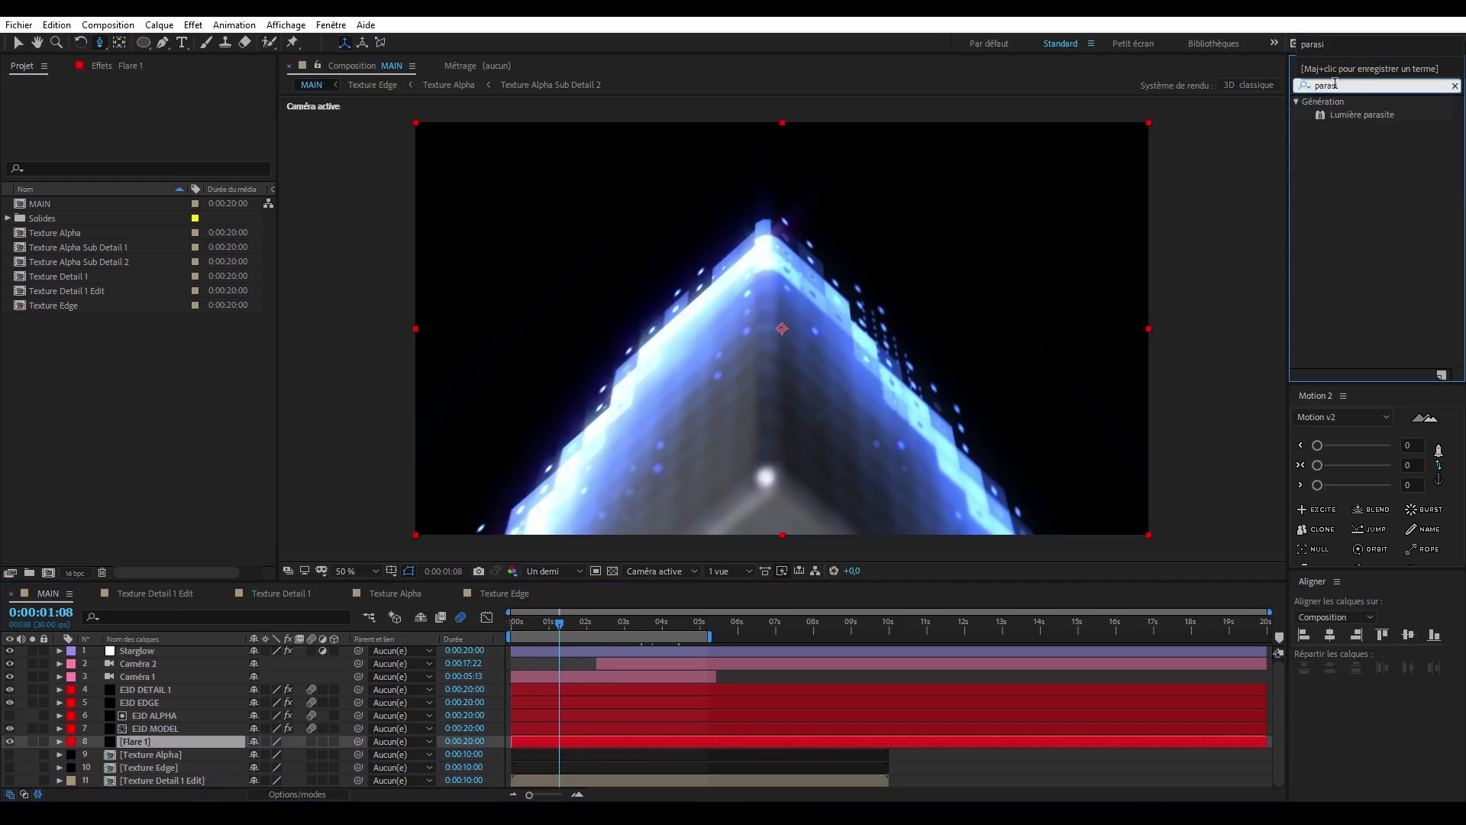
double_click(1335, 114)
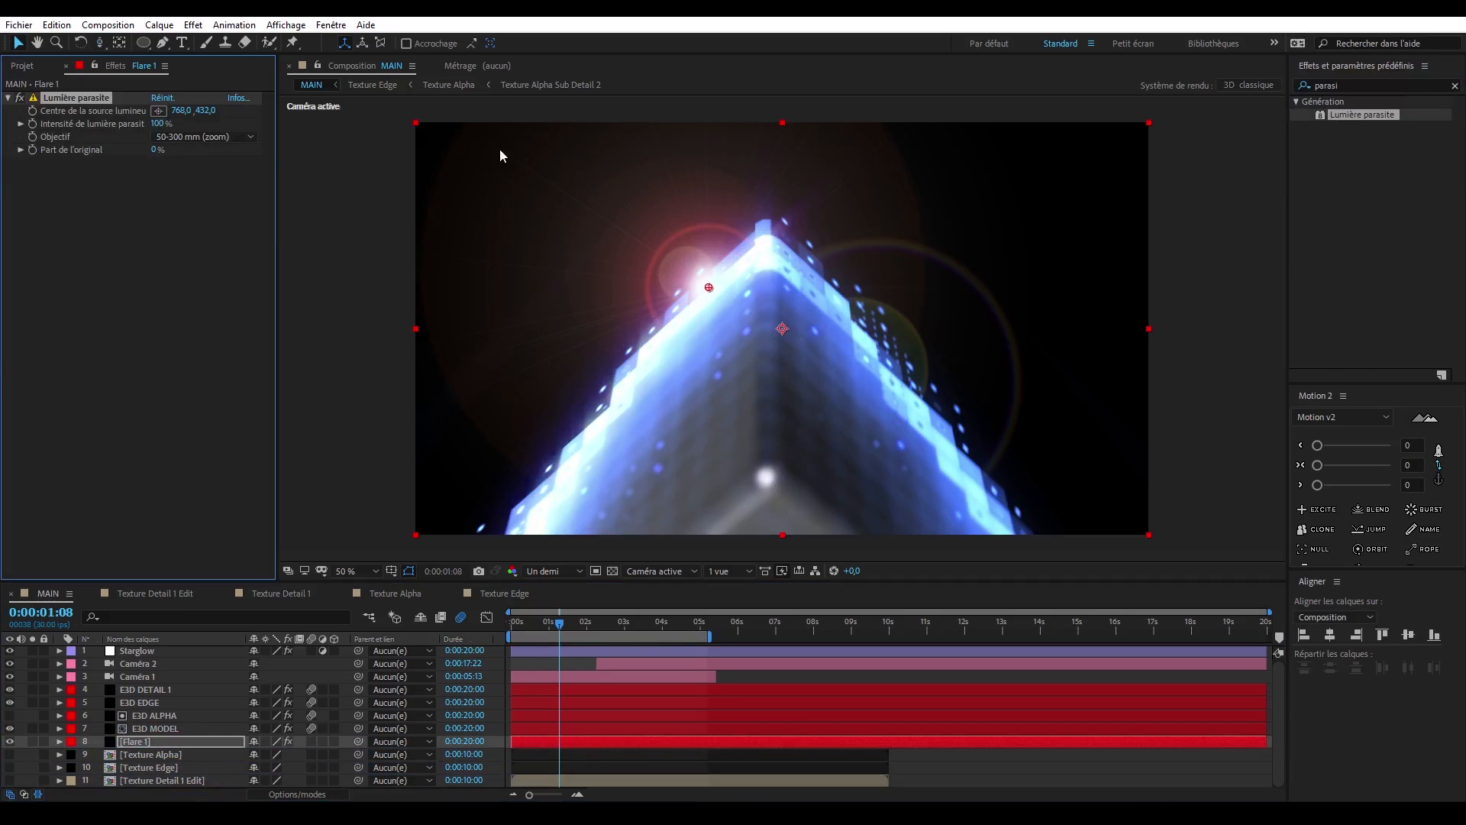
click(158, 111)
click(551, 214)
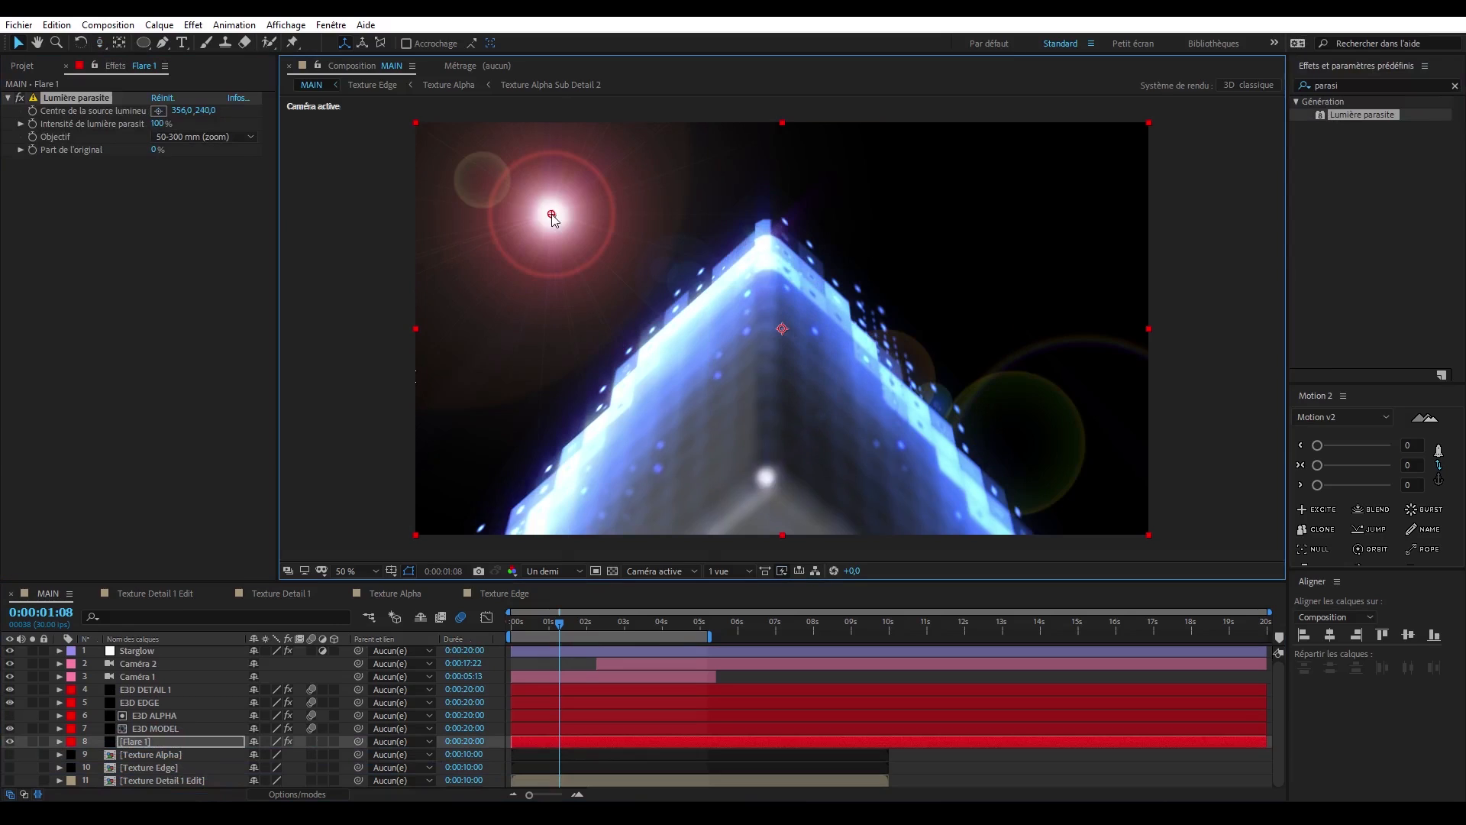
click(204, 136)
click(211, 189)
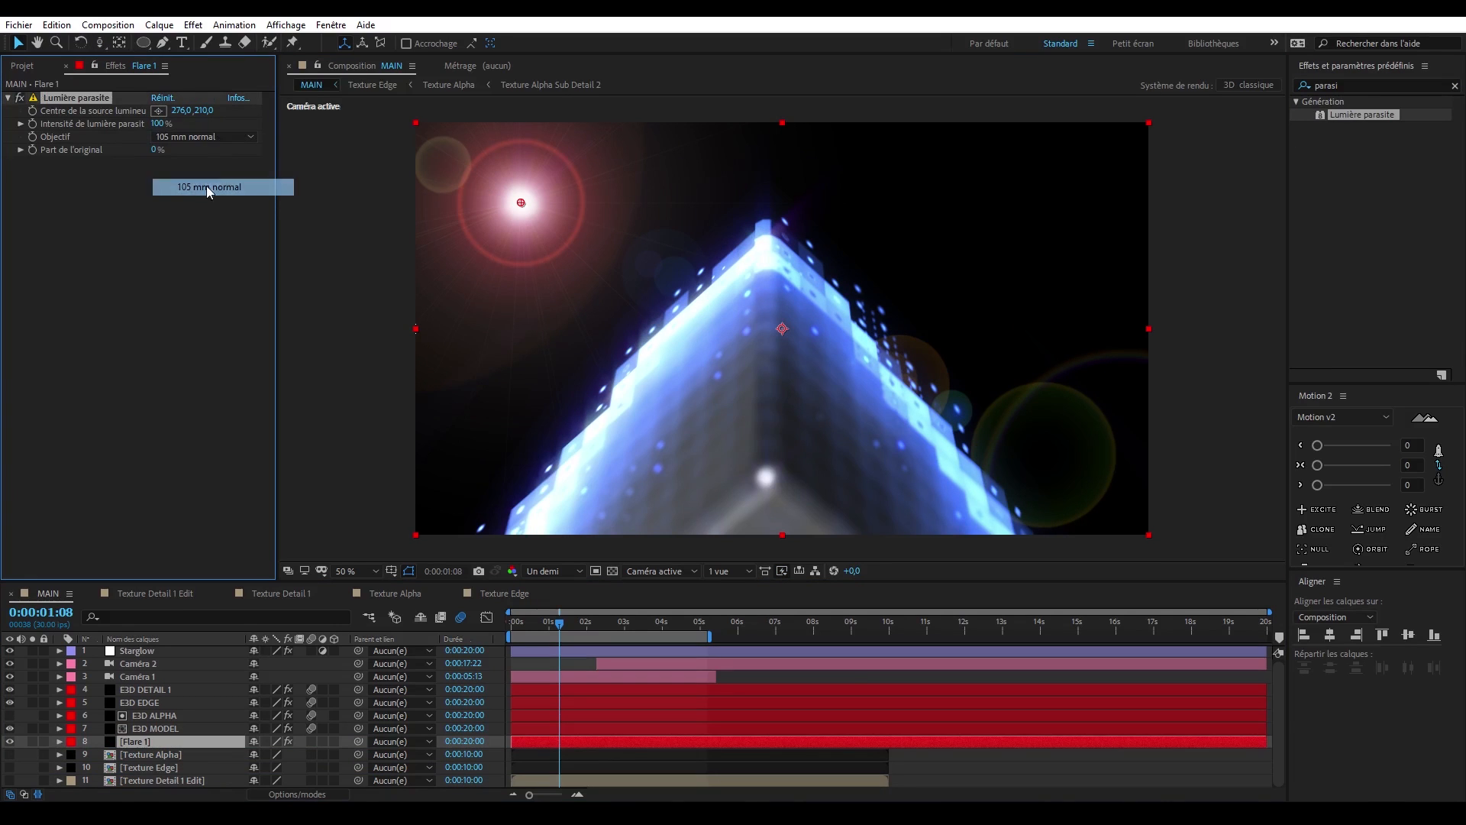
- Add Flou accéléré (hérité) to Flare 1 with an intensity of 500 and edge pixels repeated
click(1354, 86)
text(flou acc)
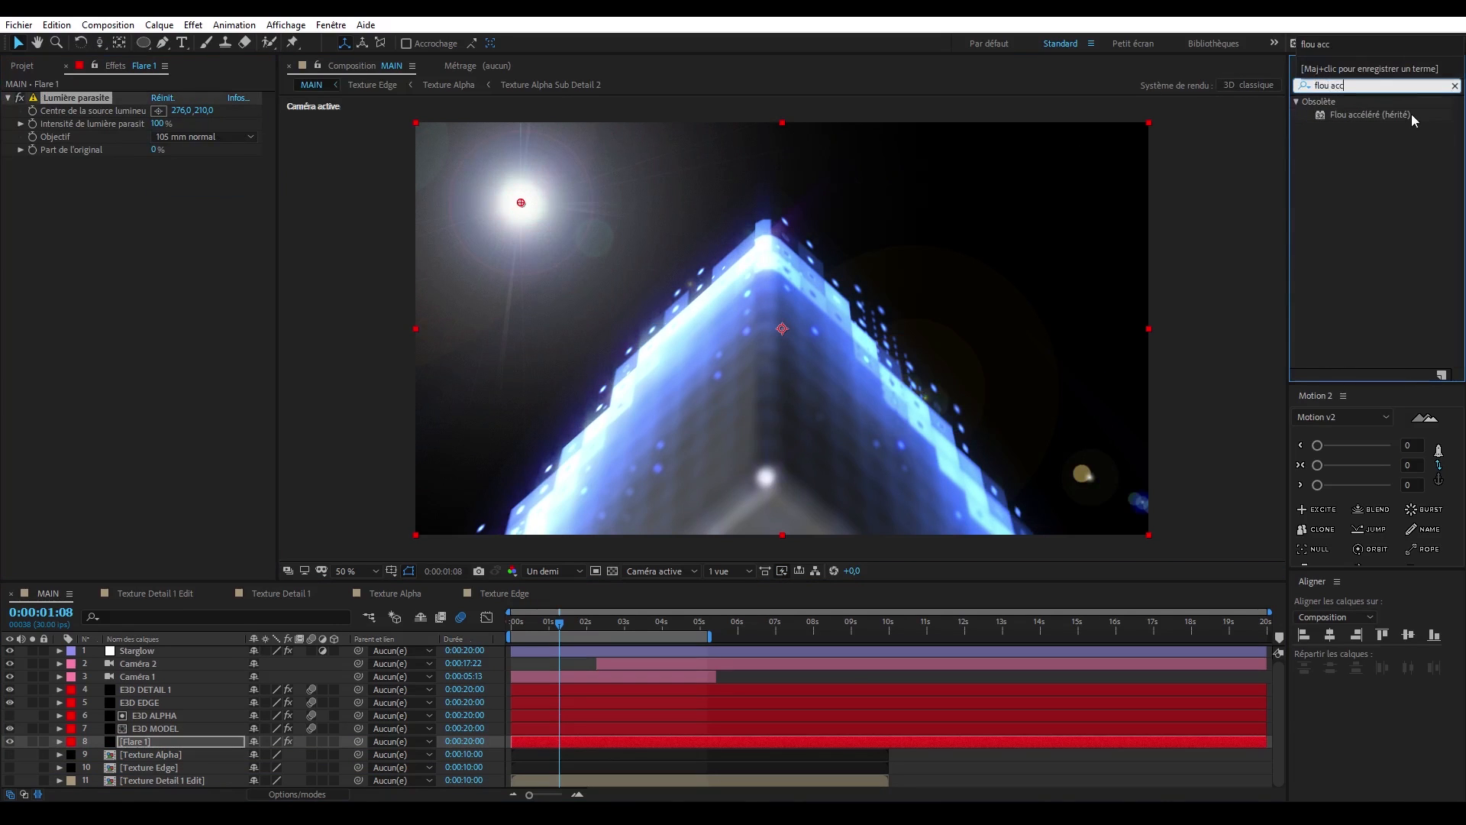
double_click(1411, 113)
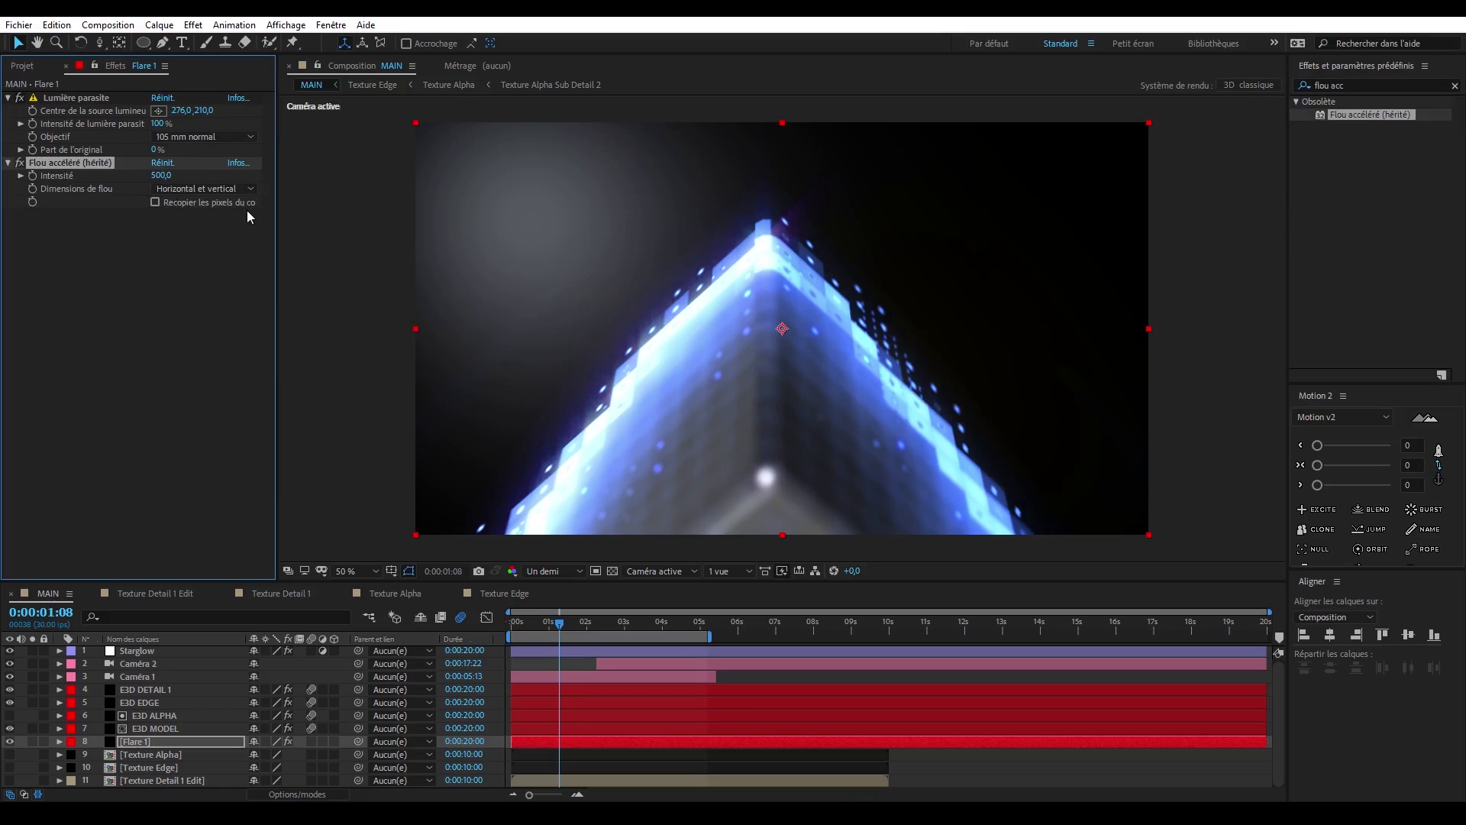
click(1404, 89)
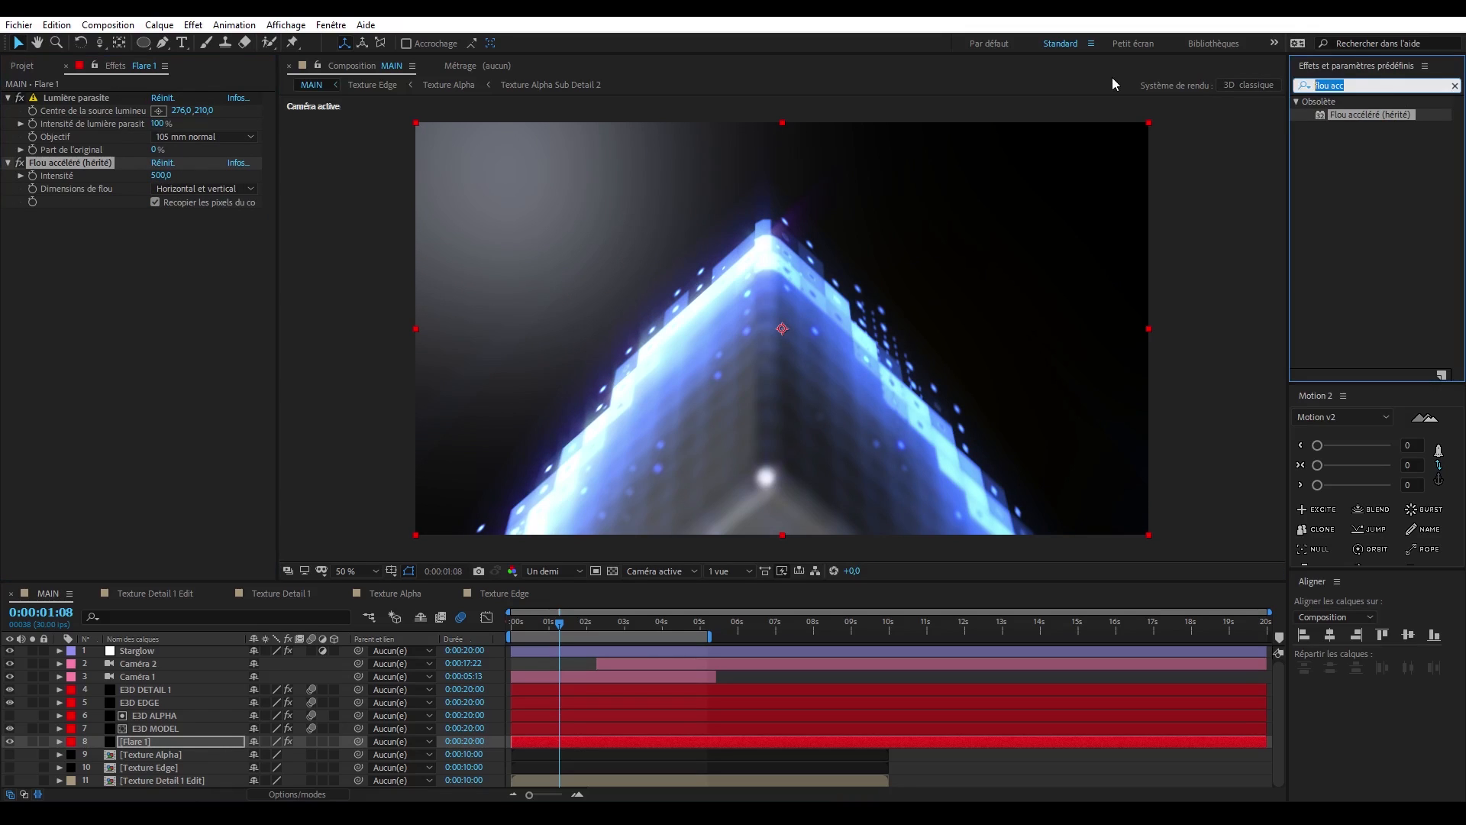
- Apply CC Toner to Flare 1 and set its midtones to dark blue 153A8F
text(toner)
double_click(1356, 111)
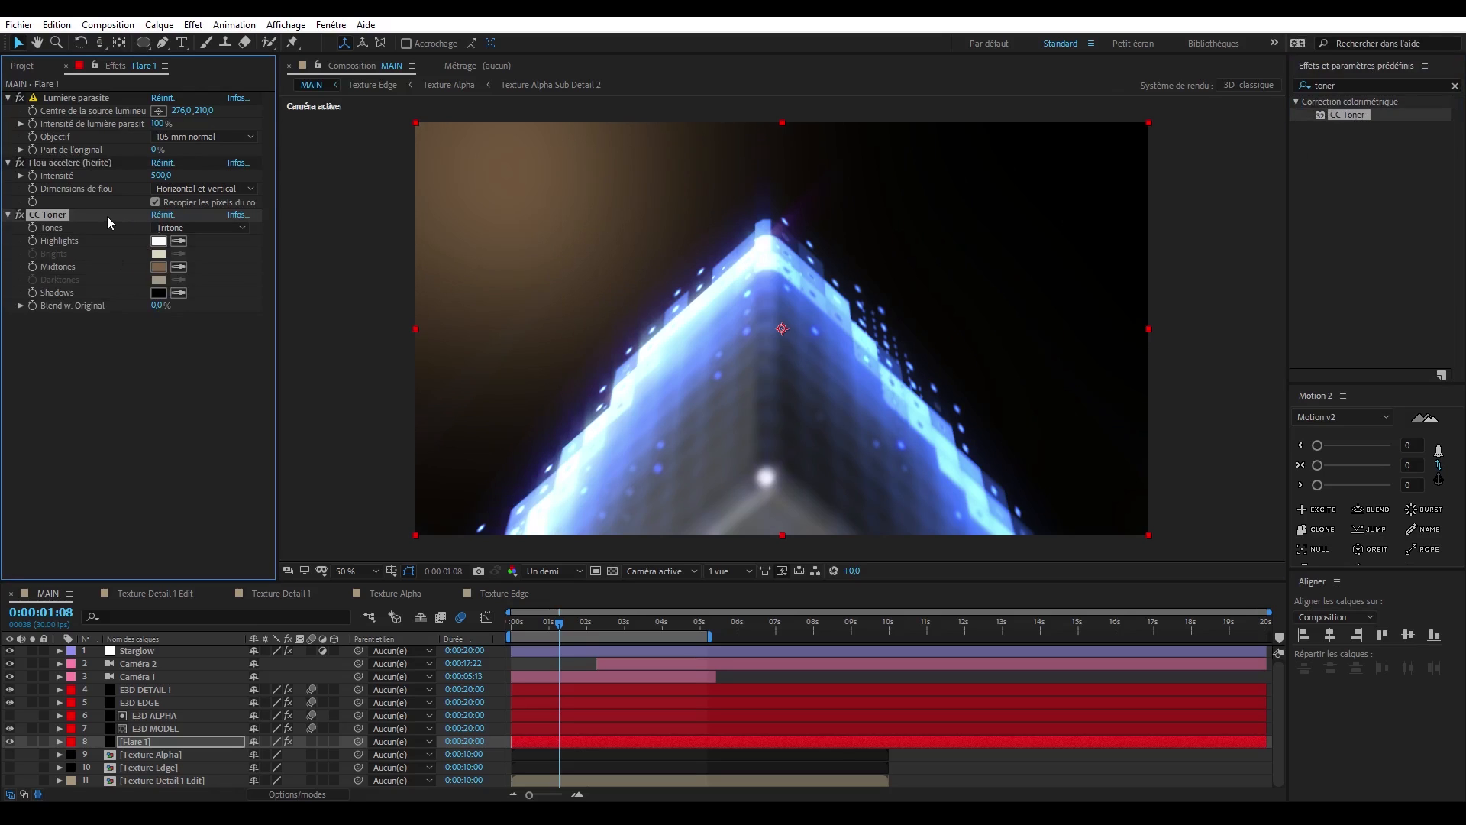
click(159, 267)
click(543, 547)
drag(489, 527, 496, 474)
click(547, 553)
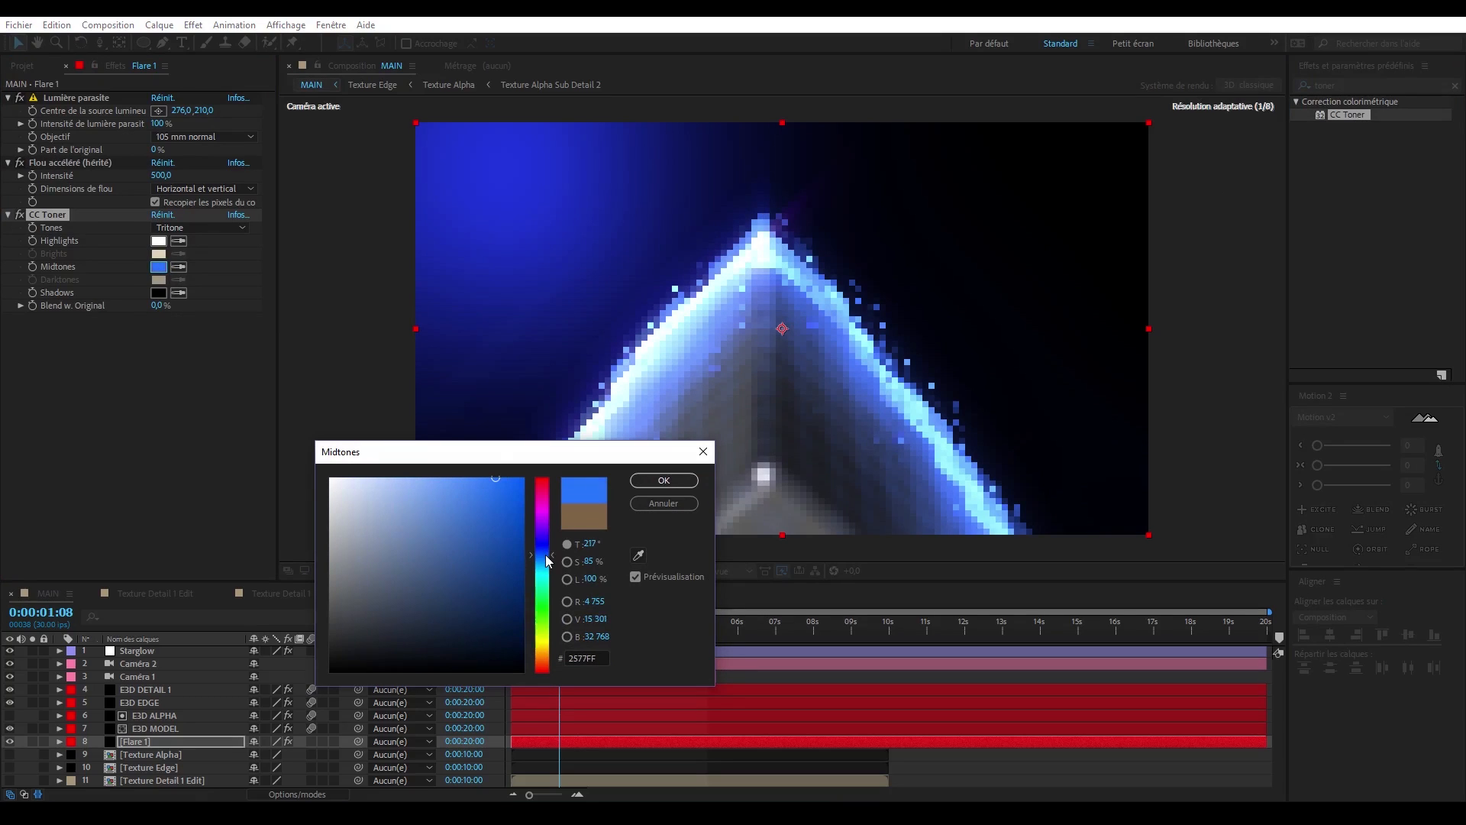
drag(598, 580, 572, 584)
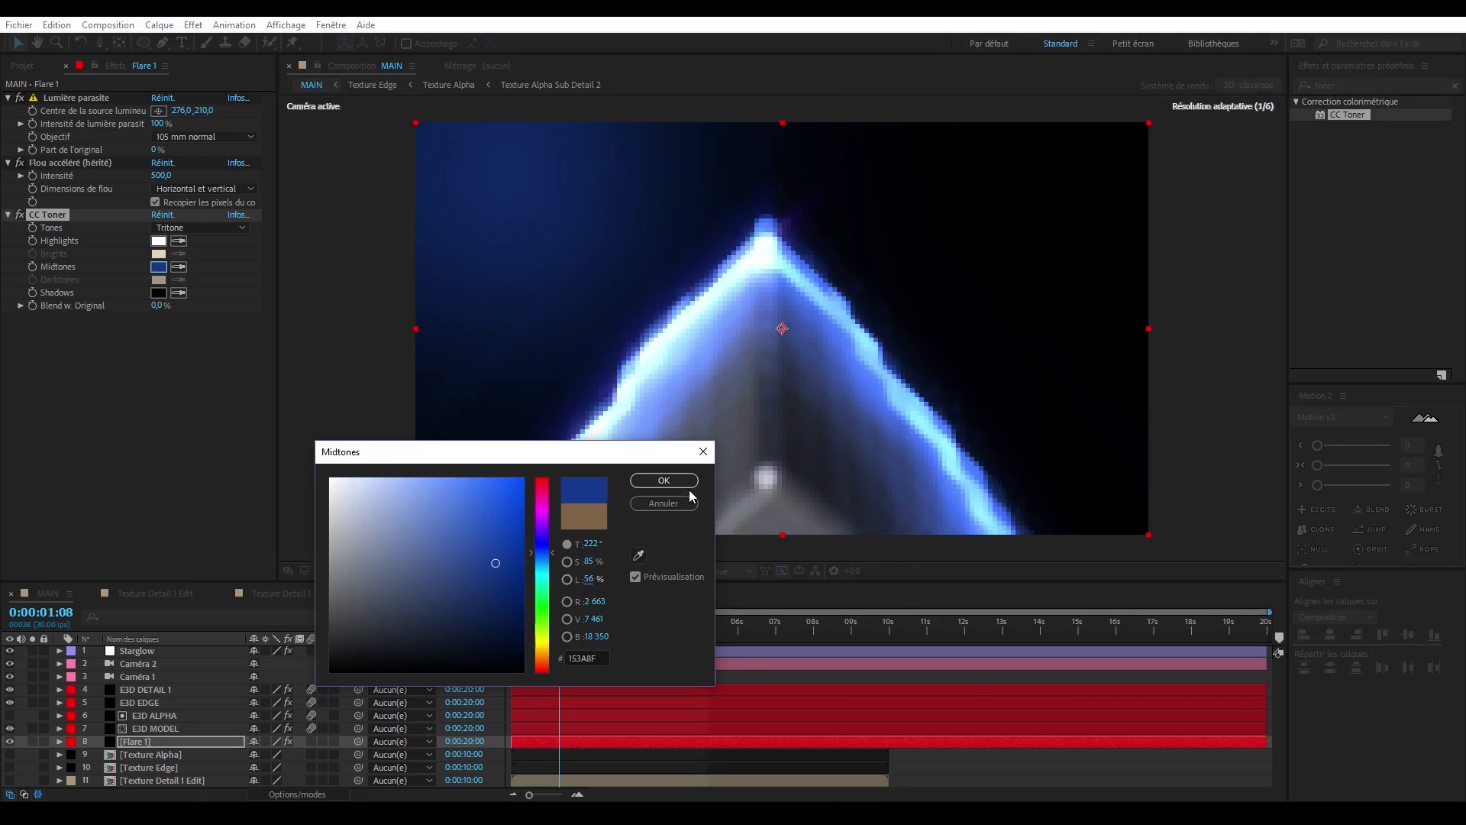
click(678, 482)
- Duplicate Flare 1 as Flare 2 in Addition mode, with its light source centred at 1540, 864
click(167, 742)
key(ctrl+d)
click(77, 98)
drag(521, 202, 1003, 452)
click(296, 795)
text(Flare 2)
key(Return)
- Set the CC Toner midtones of Flare 2 to dark purple
click(158, 266)
drag(547, 553, 548, 533)
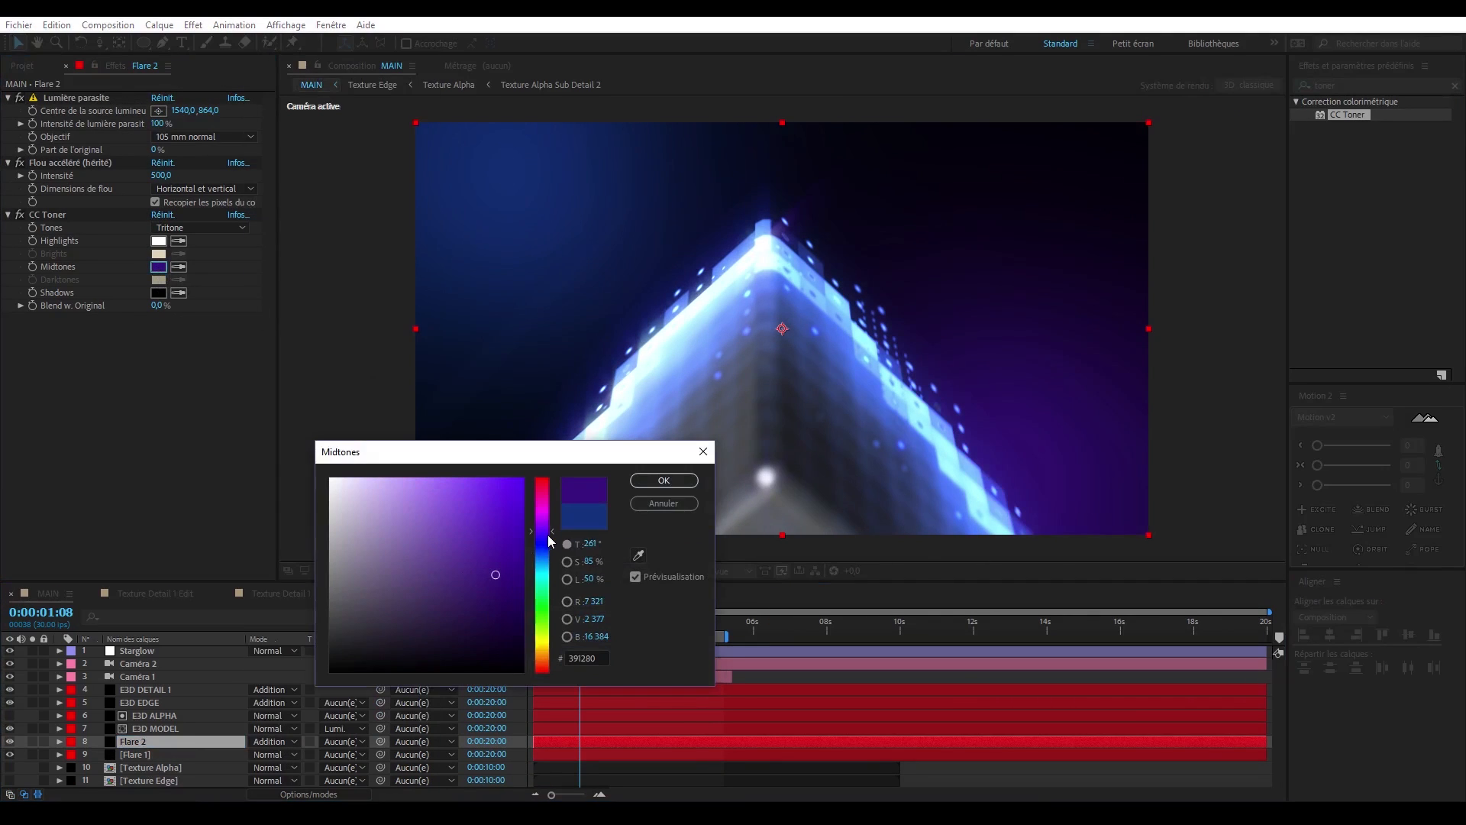
click(665, 482)
- Move Flare 1's light source just beyond the frame's left edge near the upper corner, with a 125% flare intensity
key(comma)
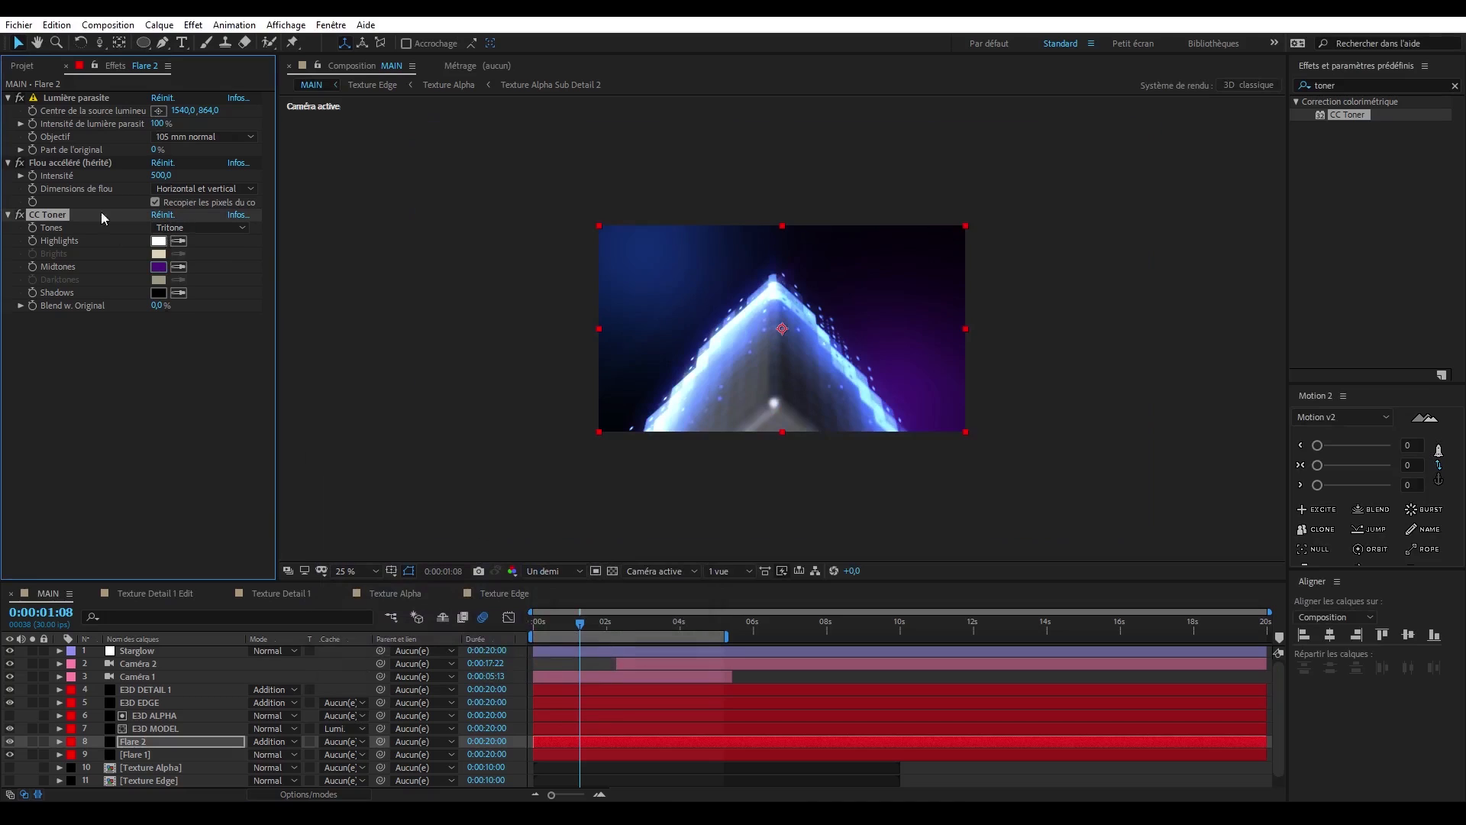
click(180, 755)
click(158, 112)
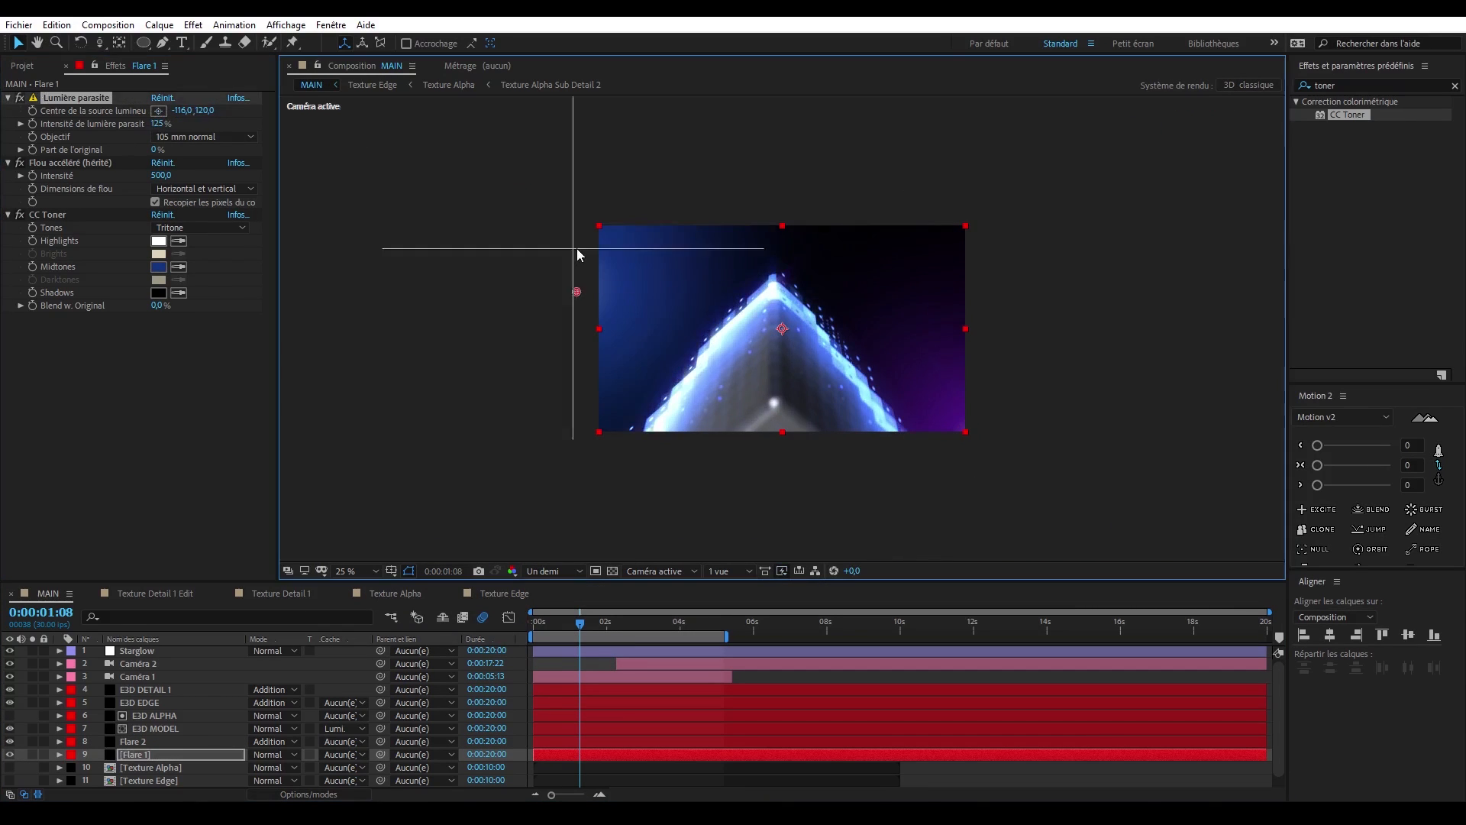
click(555, 258)
key(period)
- Label Flare 1 and Flare 2 yellow and split both layers where Caméra 2 starts, at 0:00:02:08
click(142, 664)
key(i)
click(140, 744)
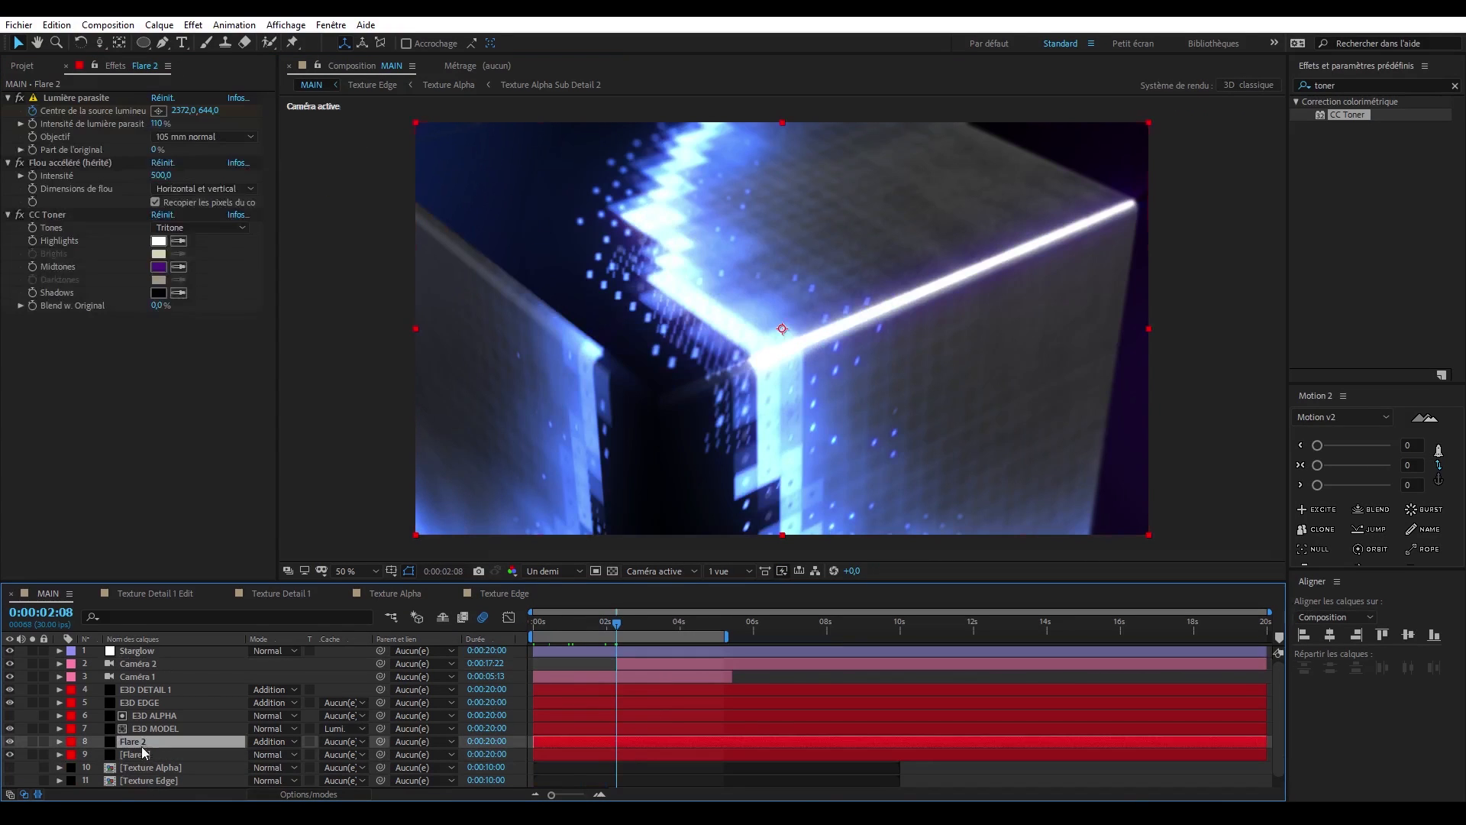
shift+click(139, 751)
click(71, 755)
click(107, 515)
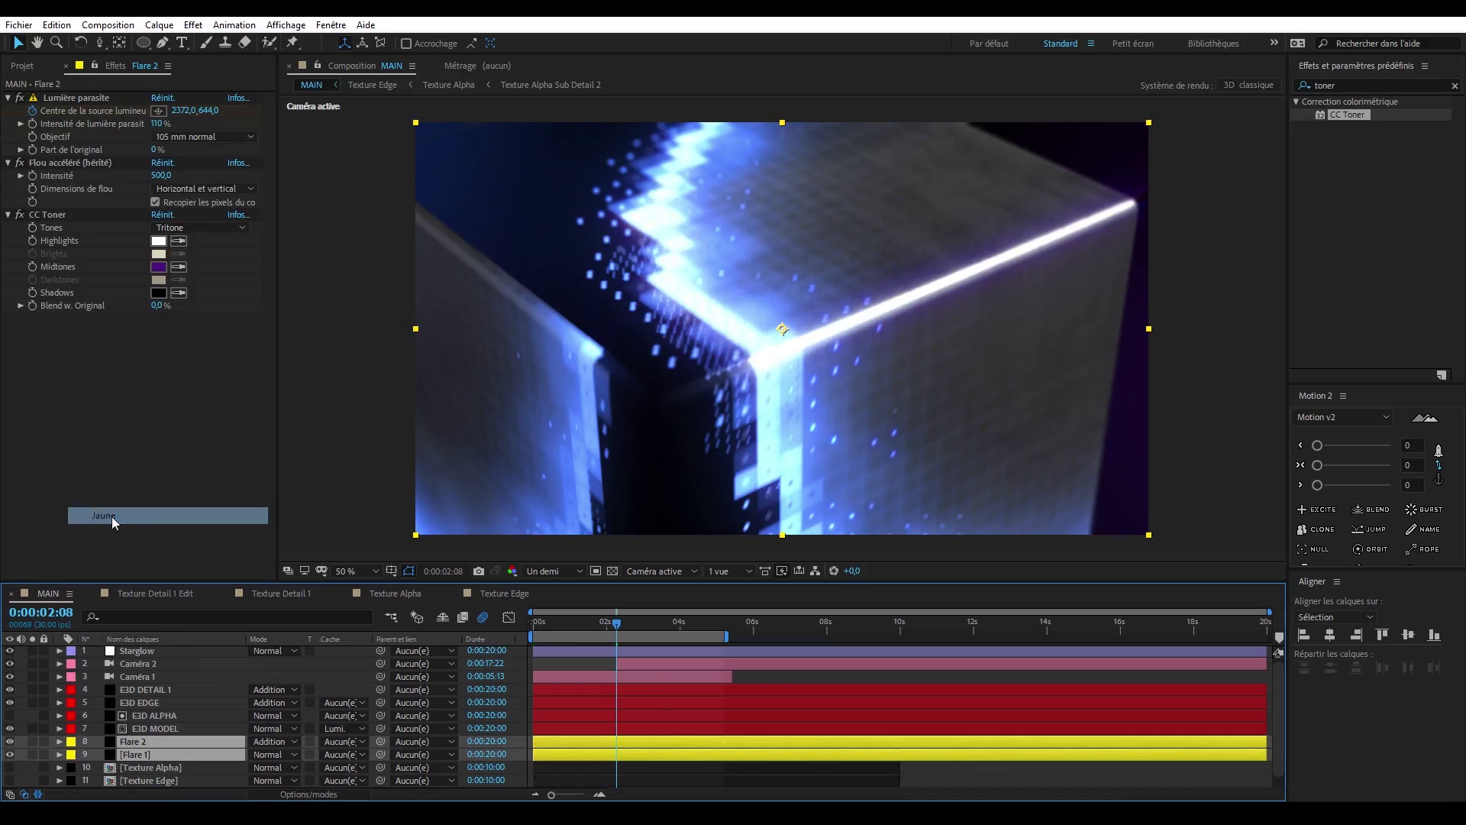
key(ctrl+shift+d)
drag(167, 743, 236, 753)
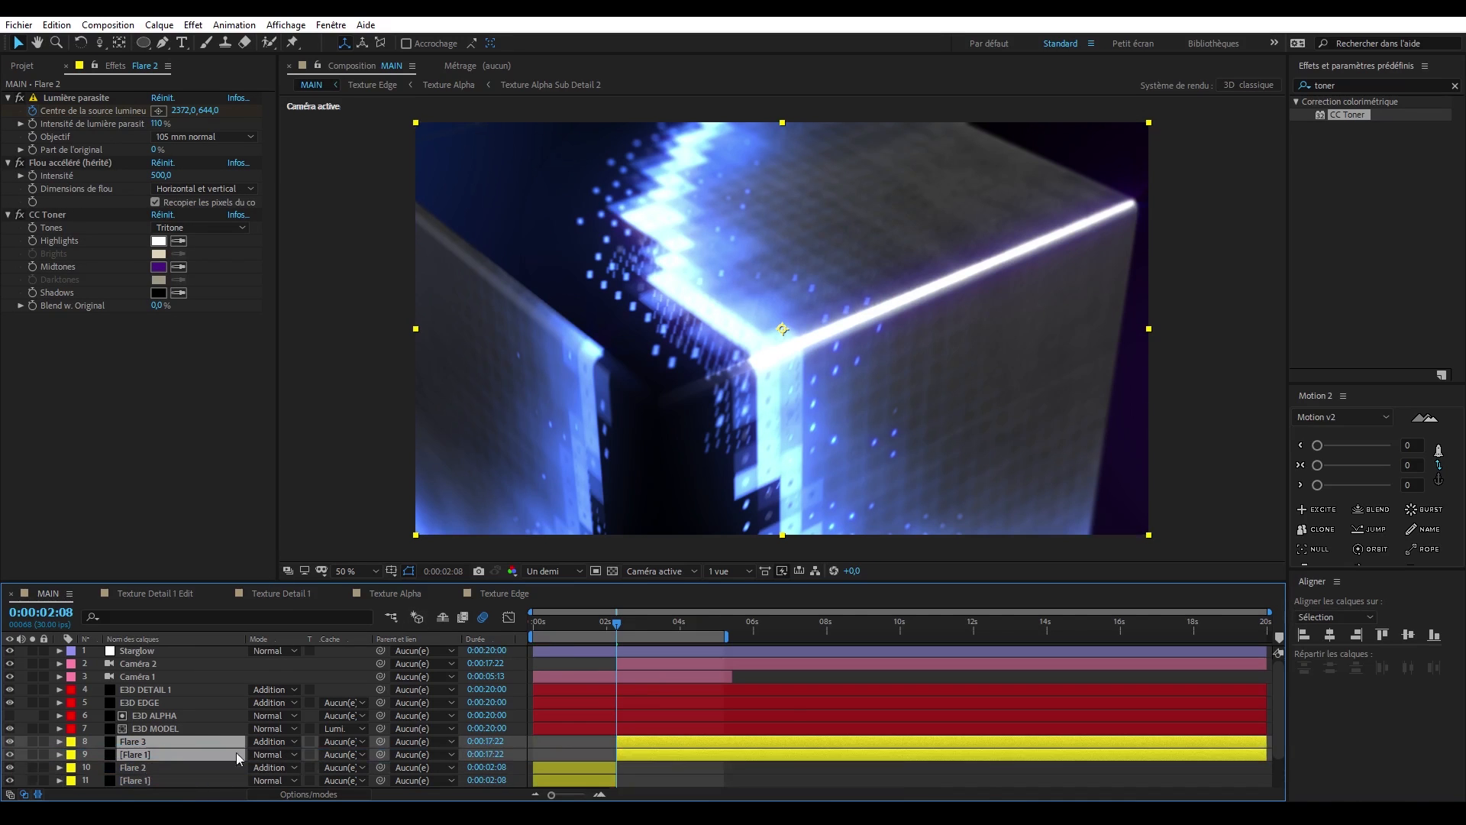
- Remove the light source centre keyframes from the Flare 3 and Flare 1 segments that start at 0:00:02:08
scroll(652, 736, up, 1)
scroll(603, 736, left, 1)
key(u)
scroll(112, 767, down, 1)
click(112, 768)
- Keyframe Flare 3's light source centre at 256, 1542, below the frame's lower-left corner, at 0:00:04:27
click(133, 703)
click(804, 624)
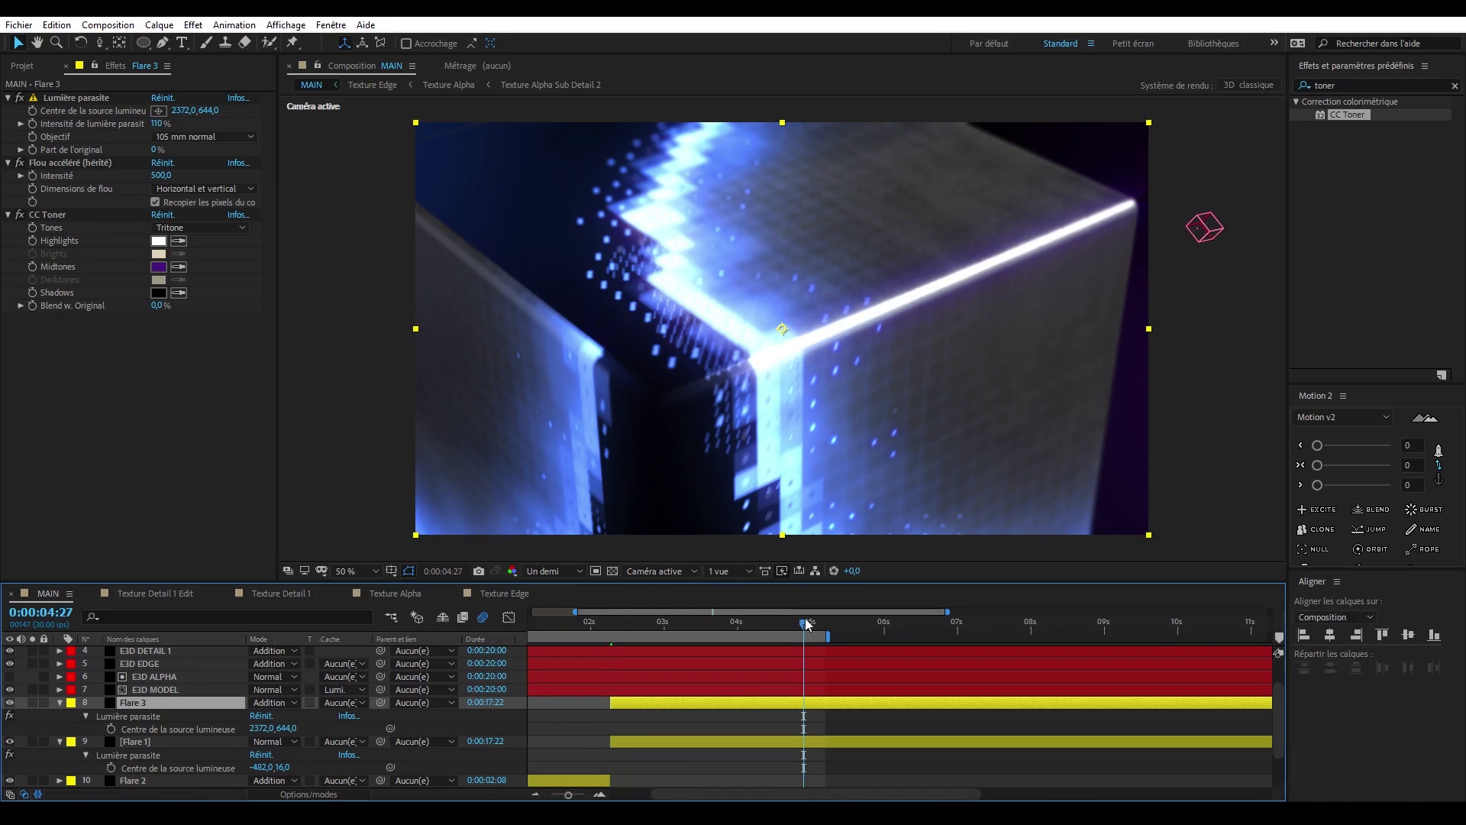
click(158, 110)
click(906, 561)
drag(1069, 558, 1046, 500)
drag(997, 452, 1004, 481)
drag(1050, 524, 465, 593)
- Keyframe the second Flare 1 segment's light source centre at 1972, -48, outside the frame's upper-right corner, at 0:00:04:27
click(136, 742)
click(158, 111)
drag(955, 183, 887, 449)
drag(986, 306, 1054, 254)
drag(933, 328, 993, 156)
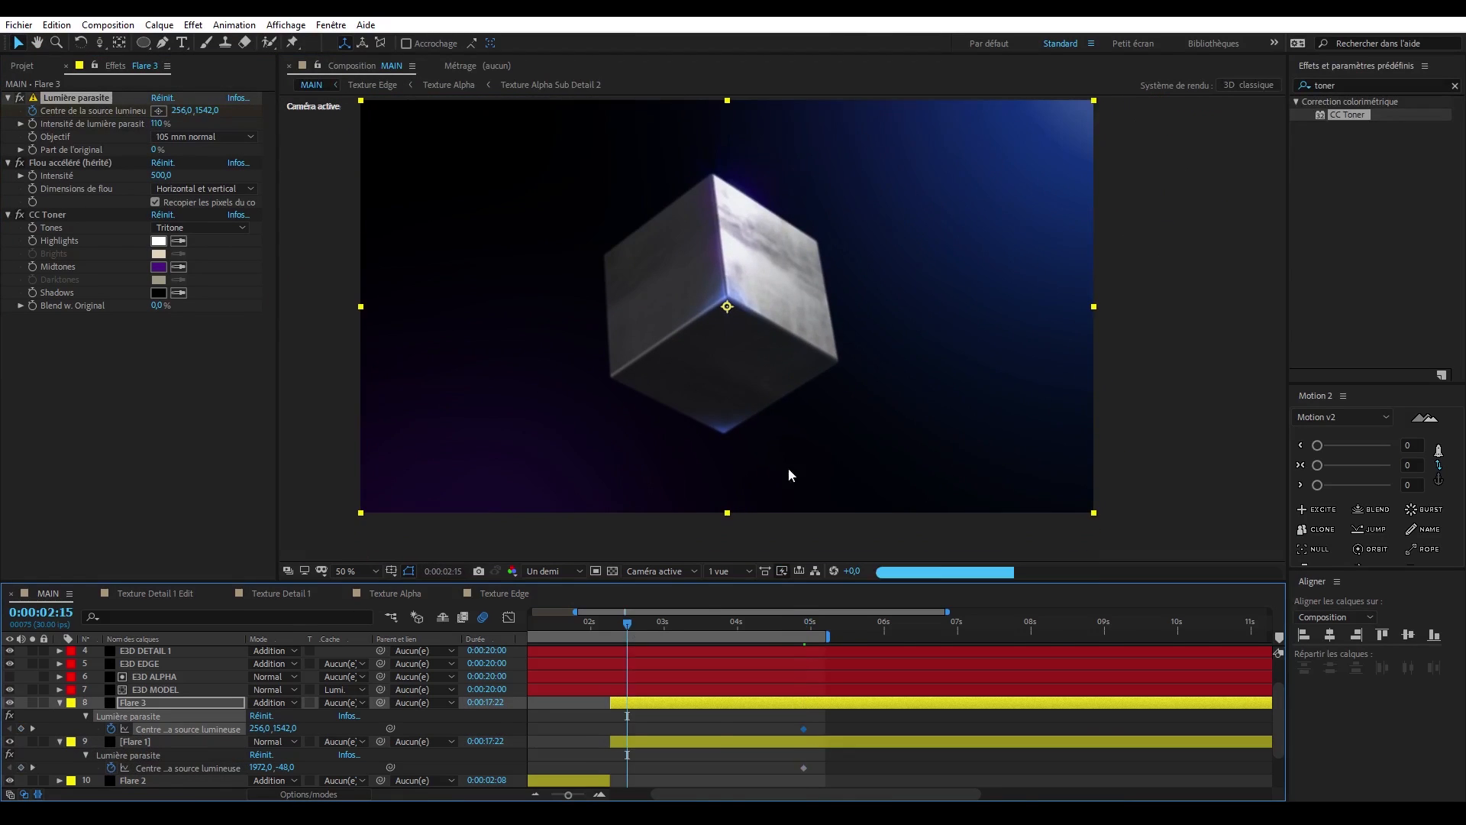
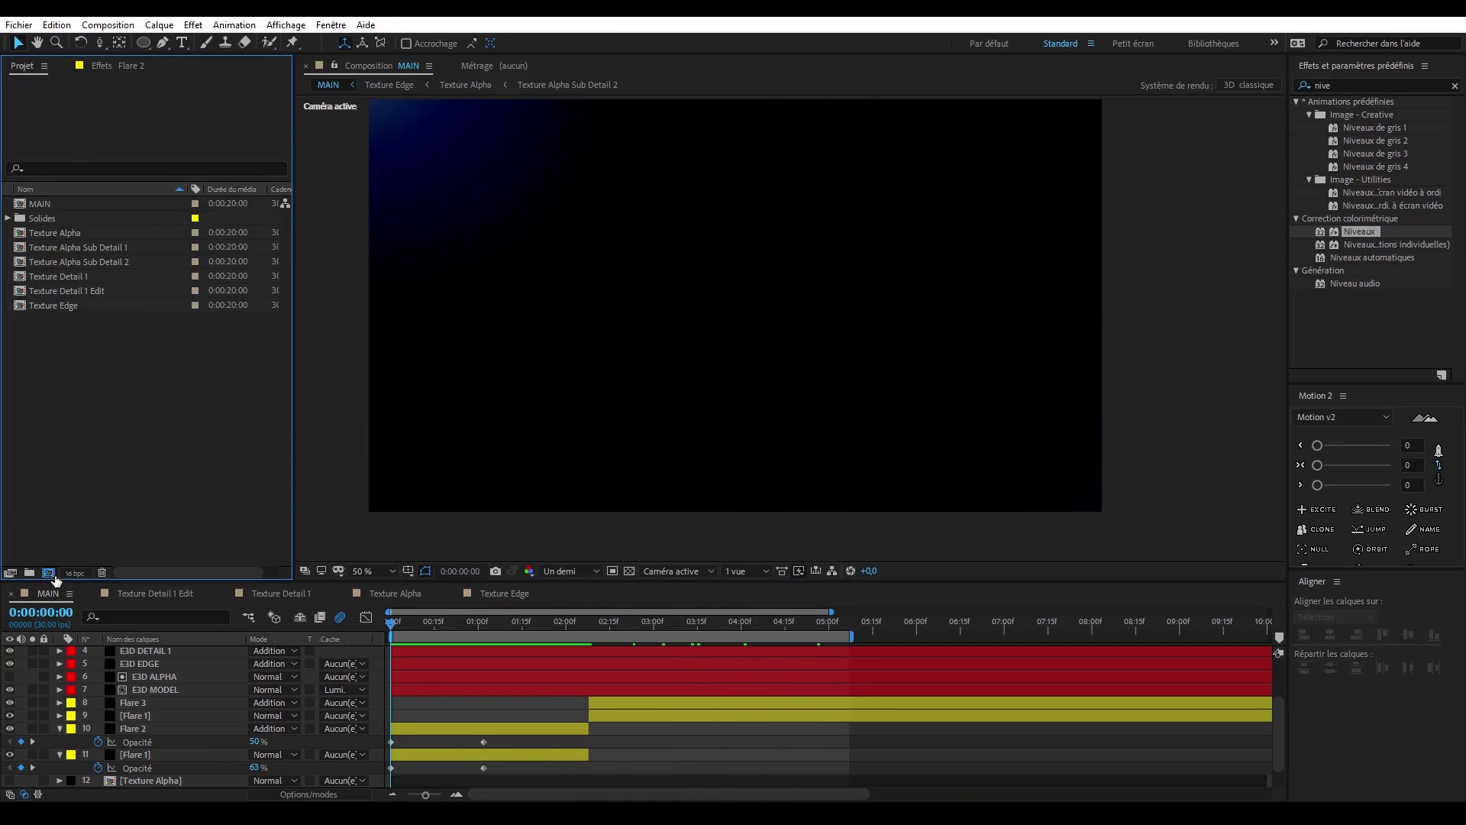
- Create a 2000 x 2000 composition named Fractal and add a full-size black solid named Fractal to it
click(49, 573)
text(Fractal)
key(Return)
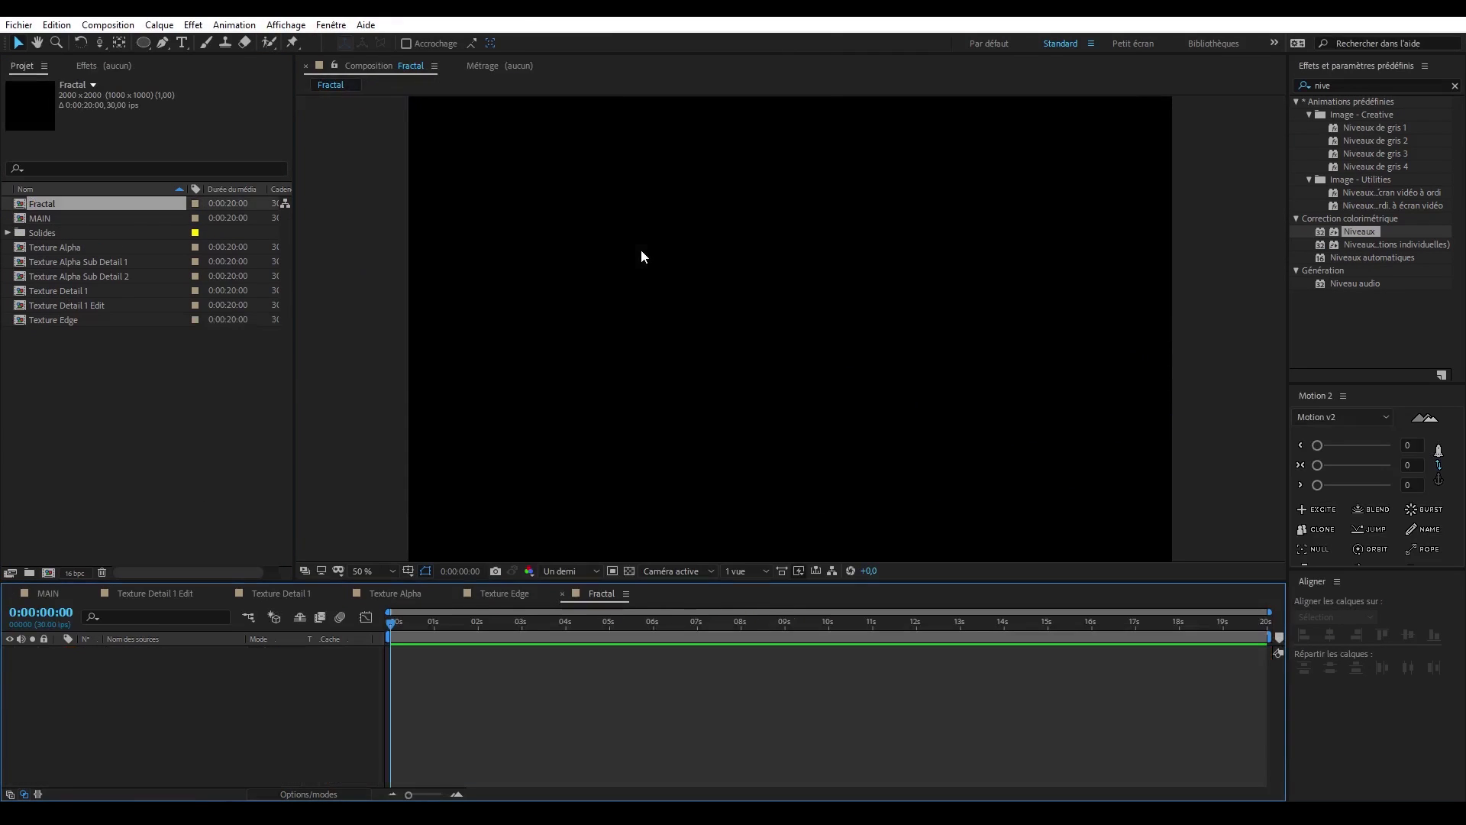
key(ctrl+y)
text(Fracta)
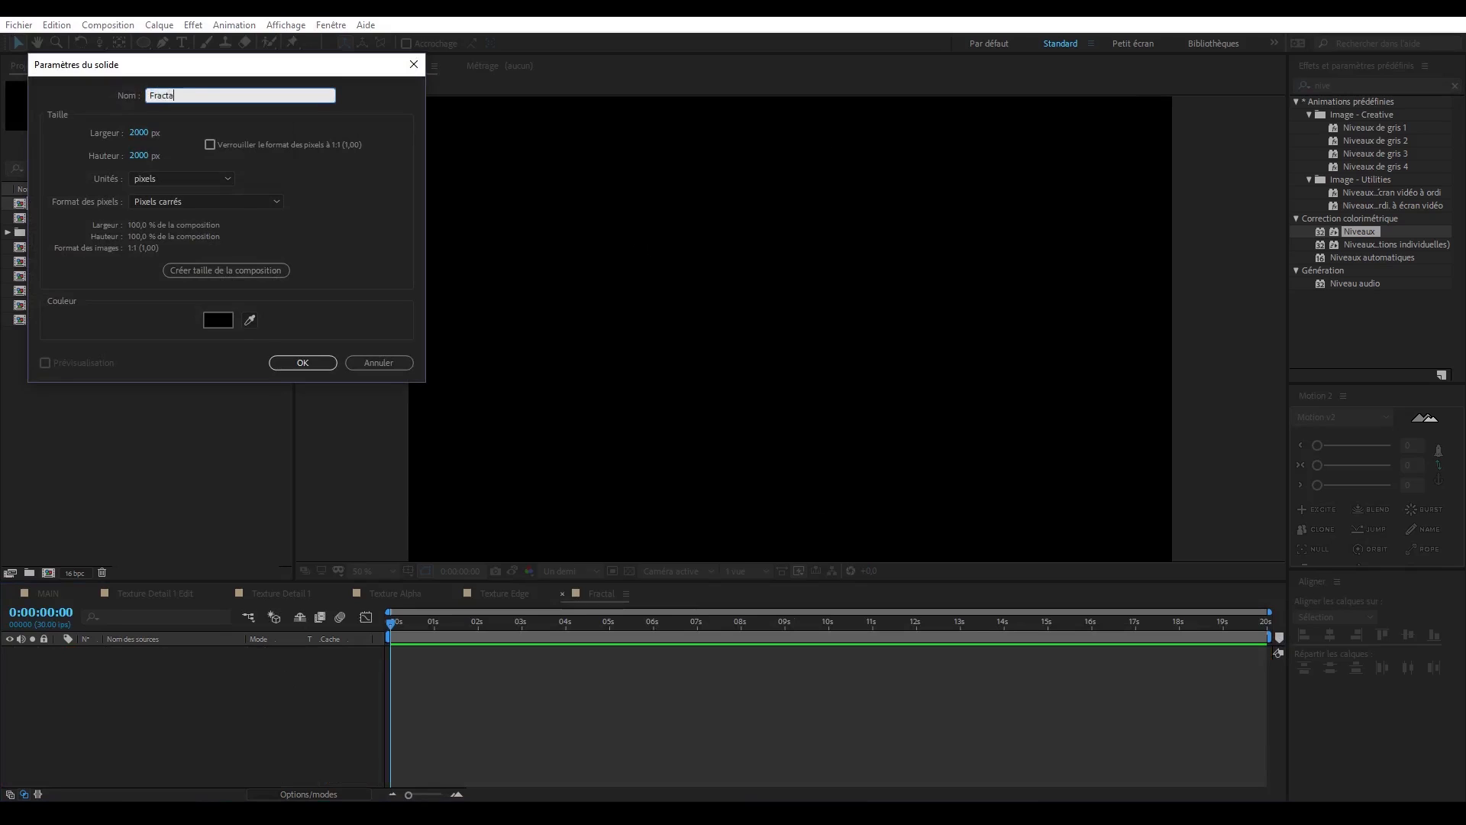
text(l)
key(Return)
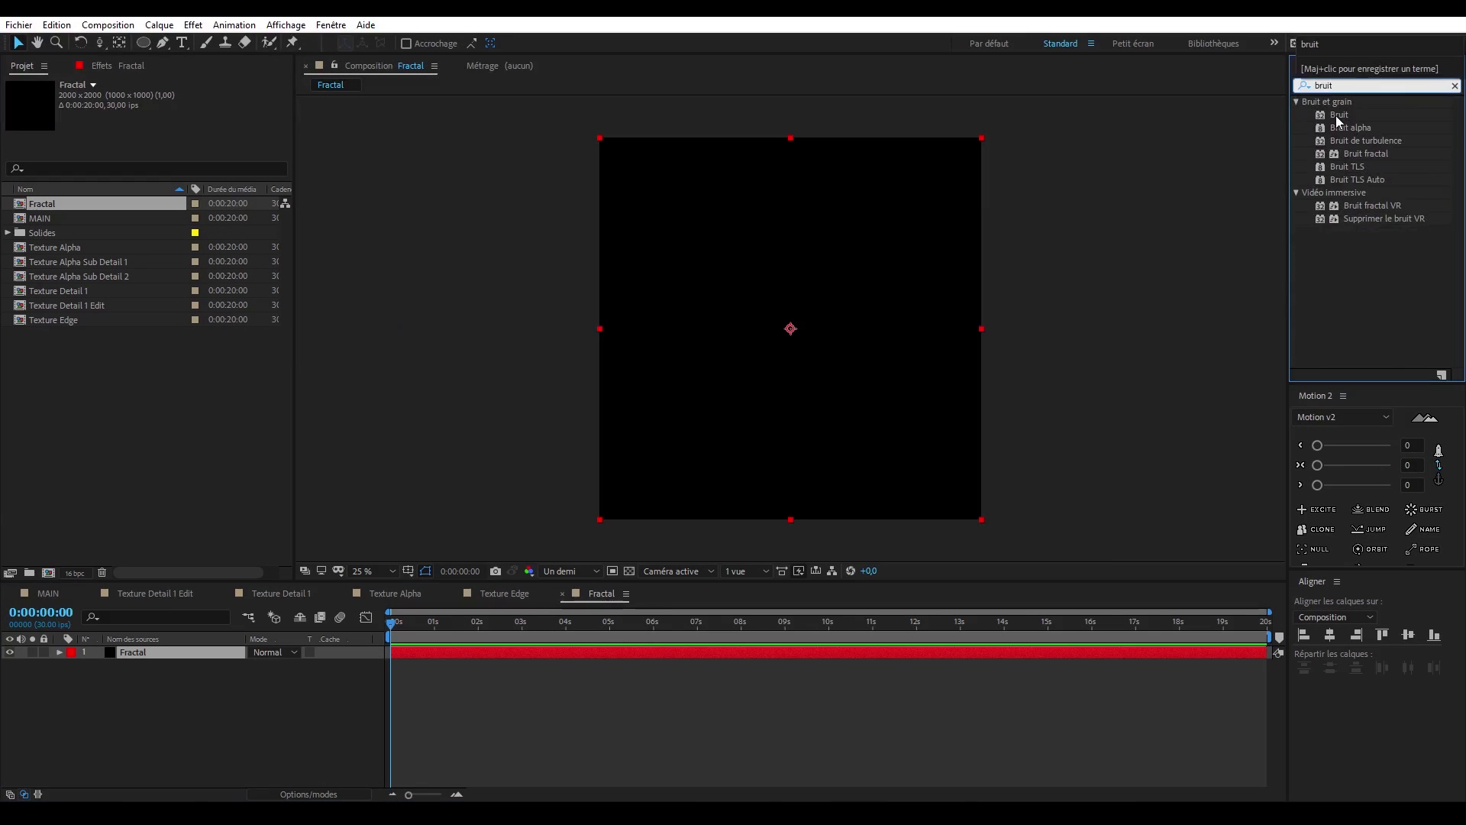
- Apply Bruit fractal to the Fractal solid, with noise type Bloc and contrast 306
click(1336, 117)
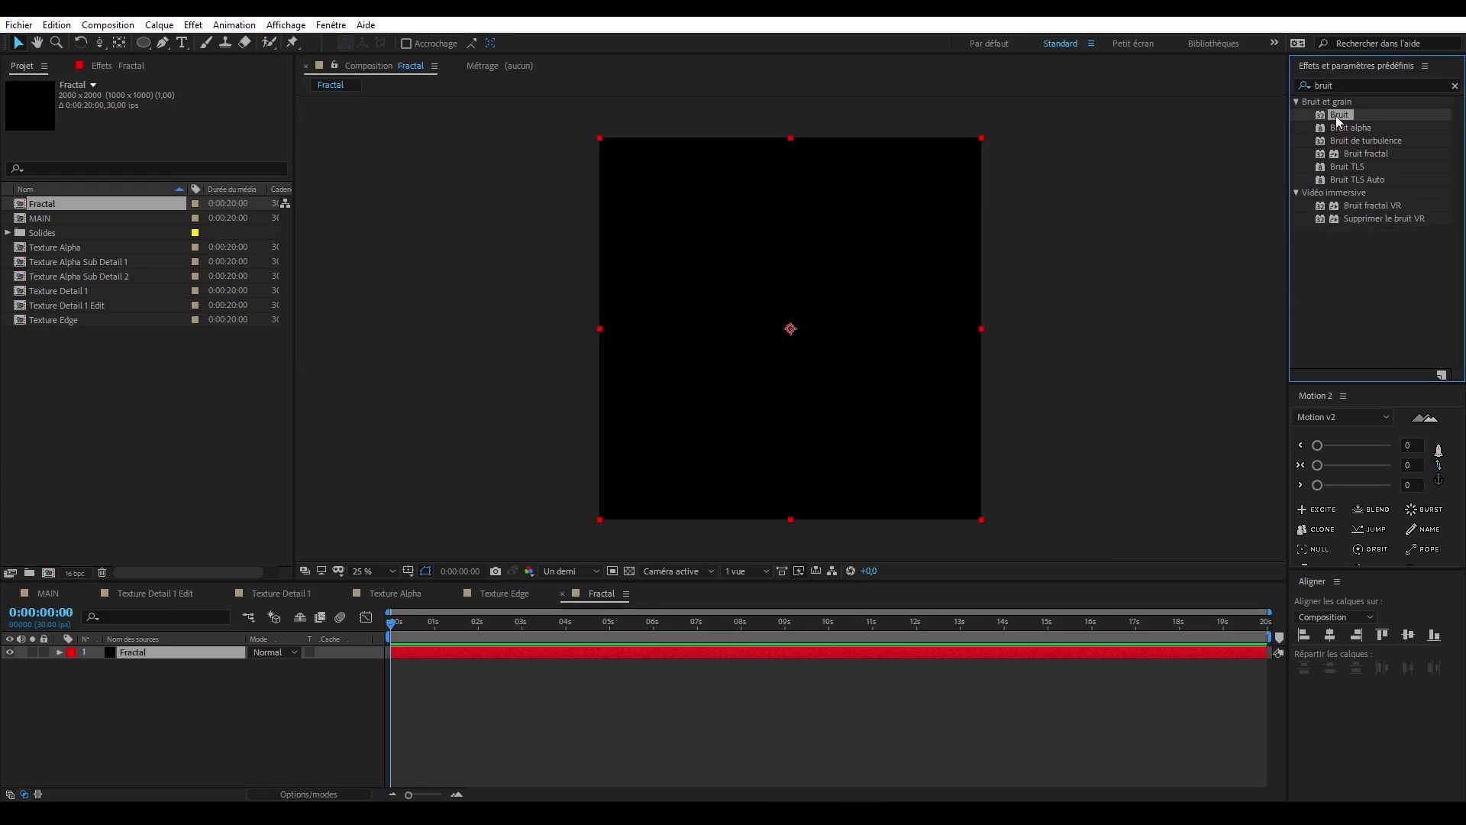
double_click(1352, 154)
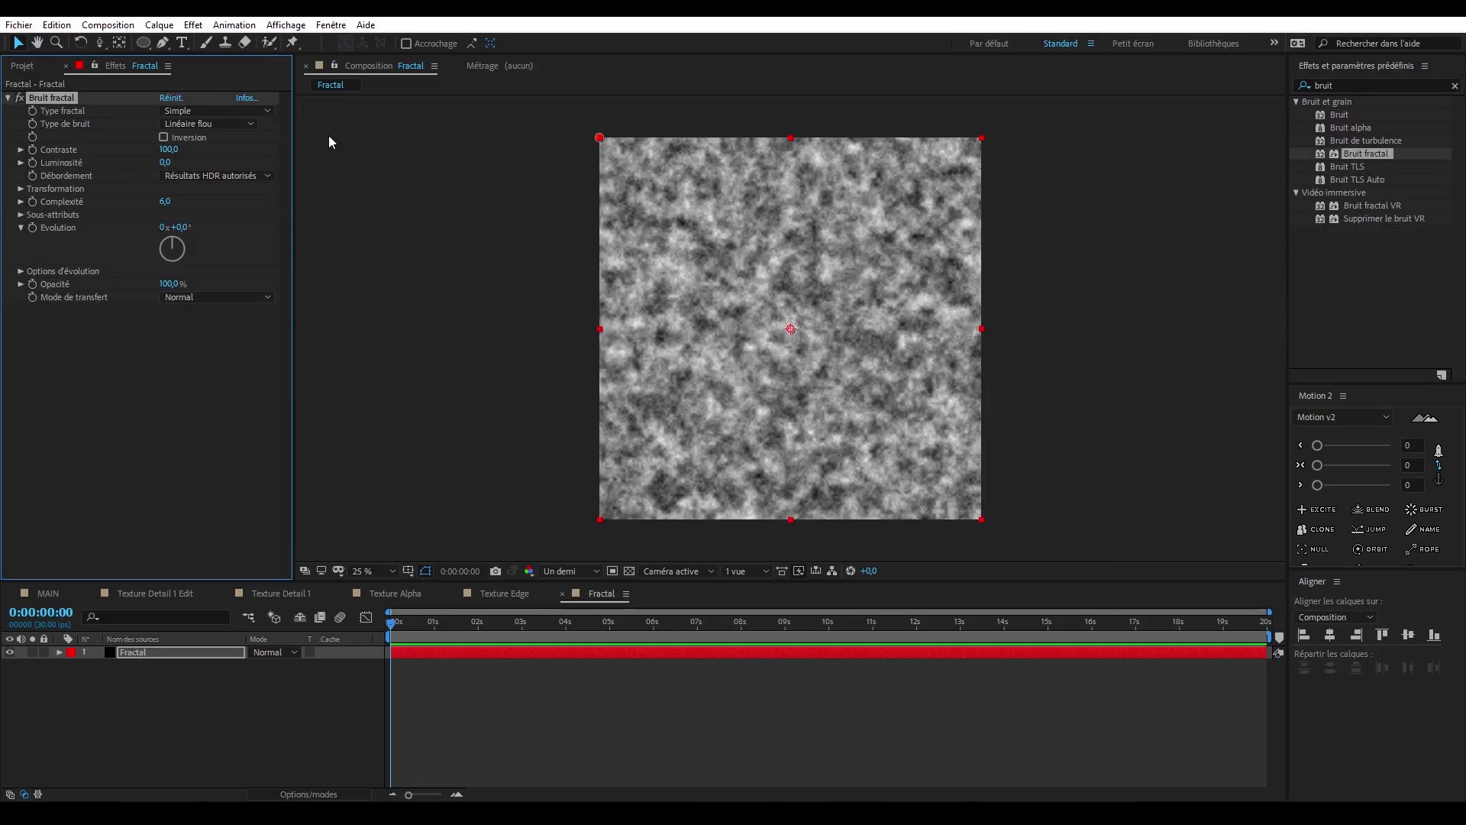
click(248, 125)
click(229, 138)
key(period)
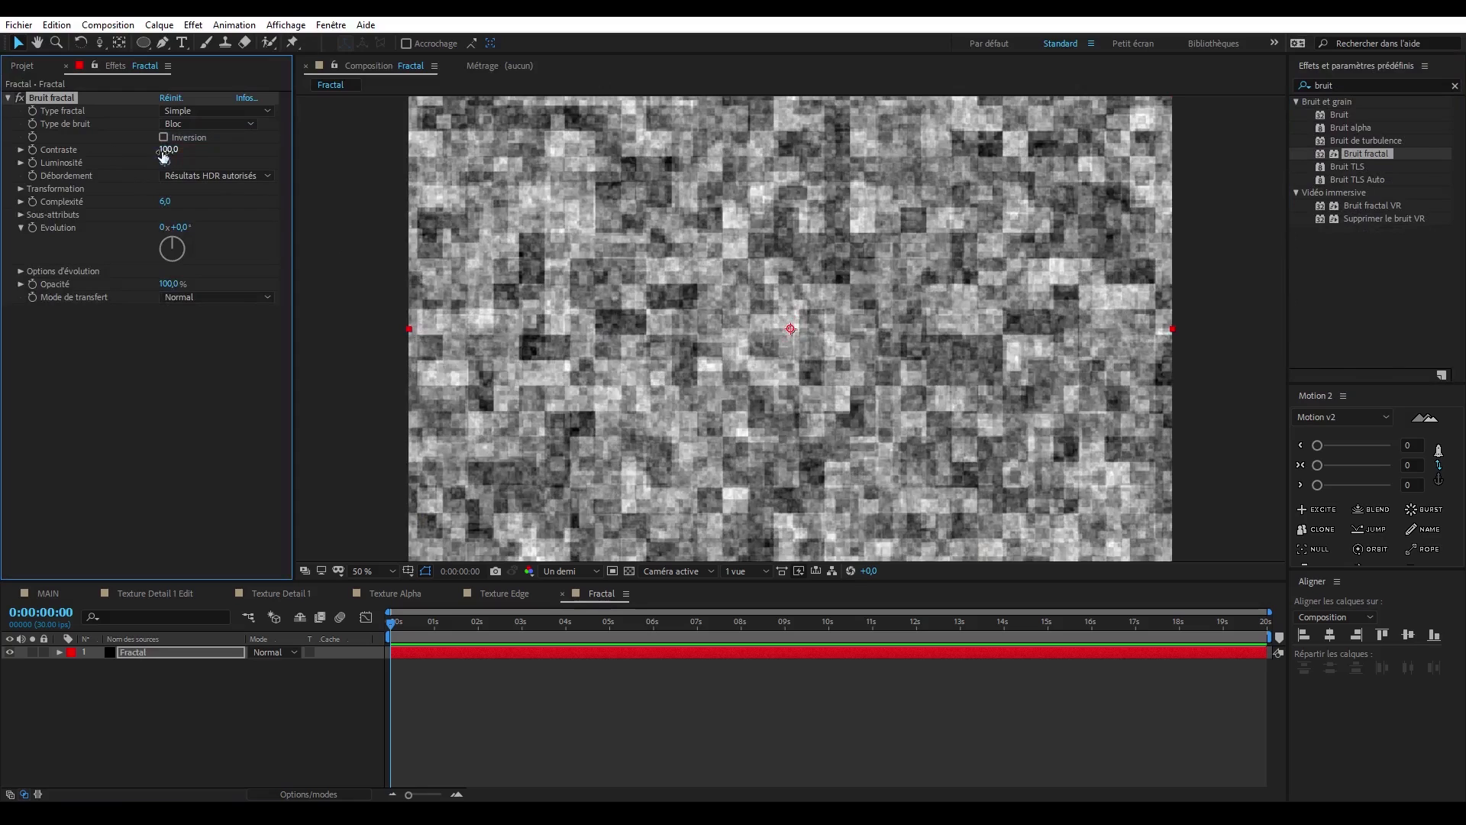
mouse_move(164, 155)
mouse_down()
mouse_move(239, 165)
mouse_move(183, 151)
mouse_up()
click(243, 164)
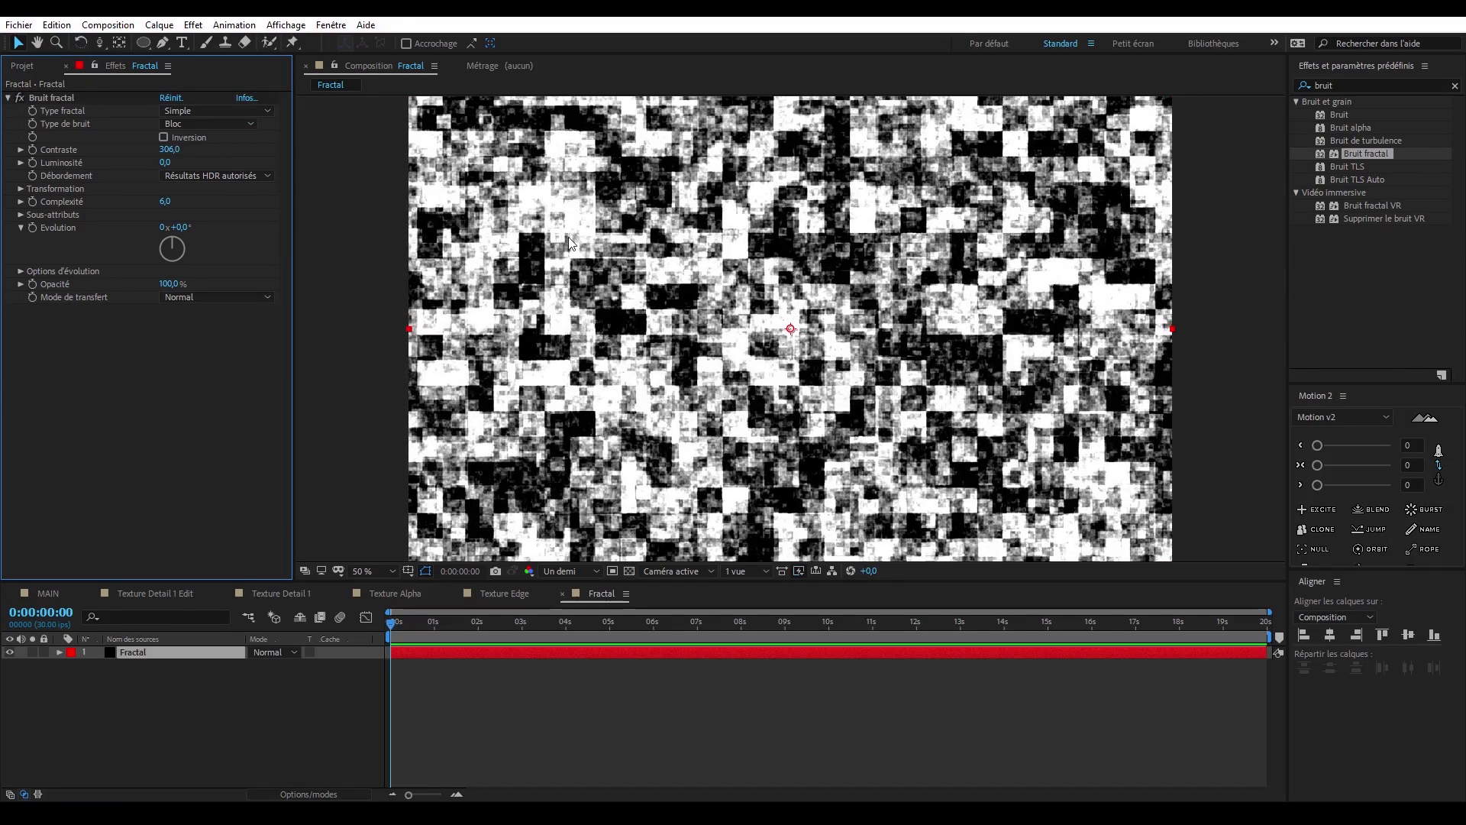
- Add a rectangular mask covering the whole Fractal layer and set the mask's outline colour to red
key(comma)
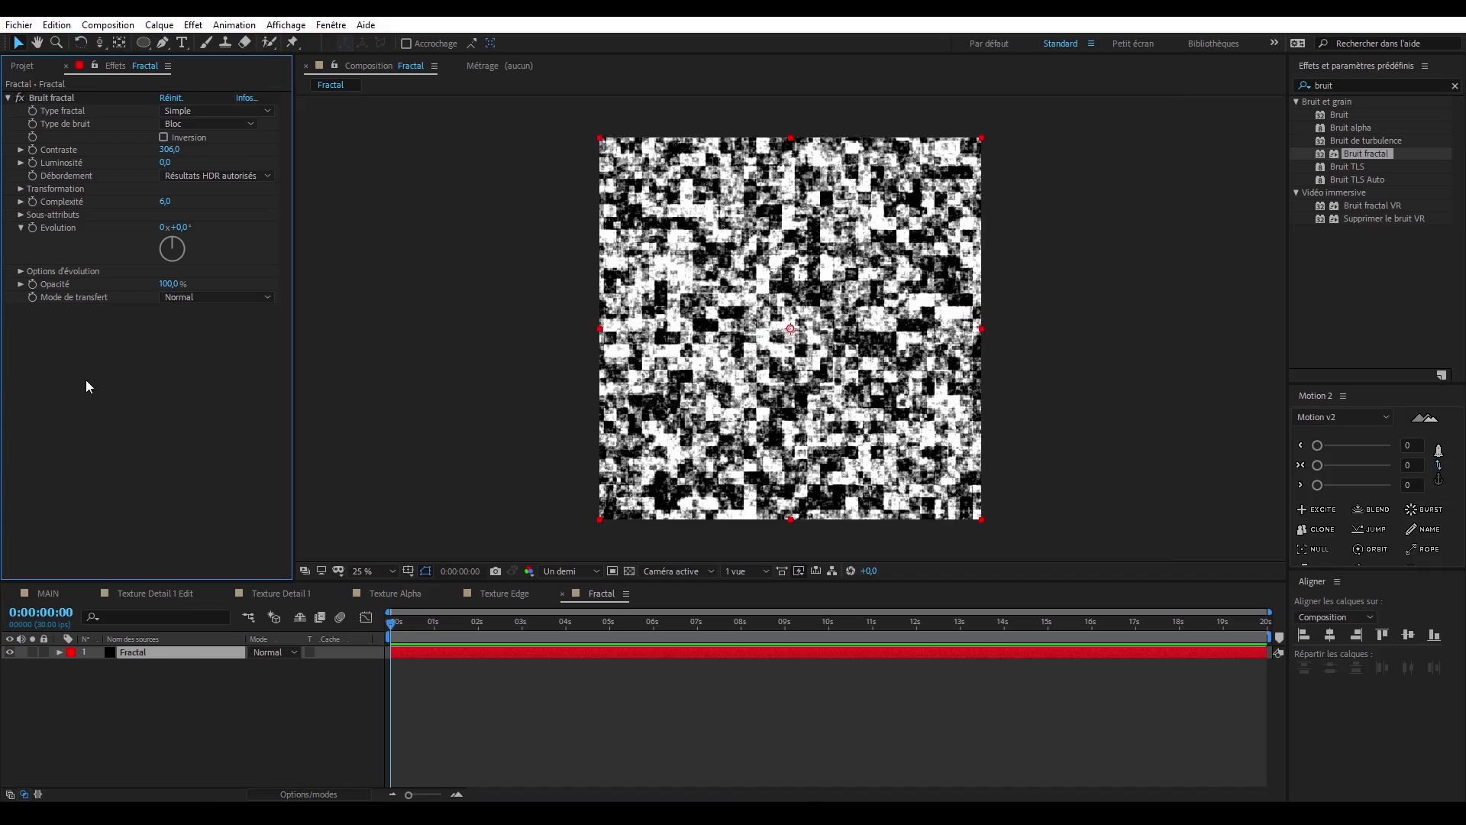
click(160, 25)
click(153, 45)
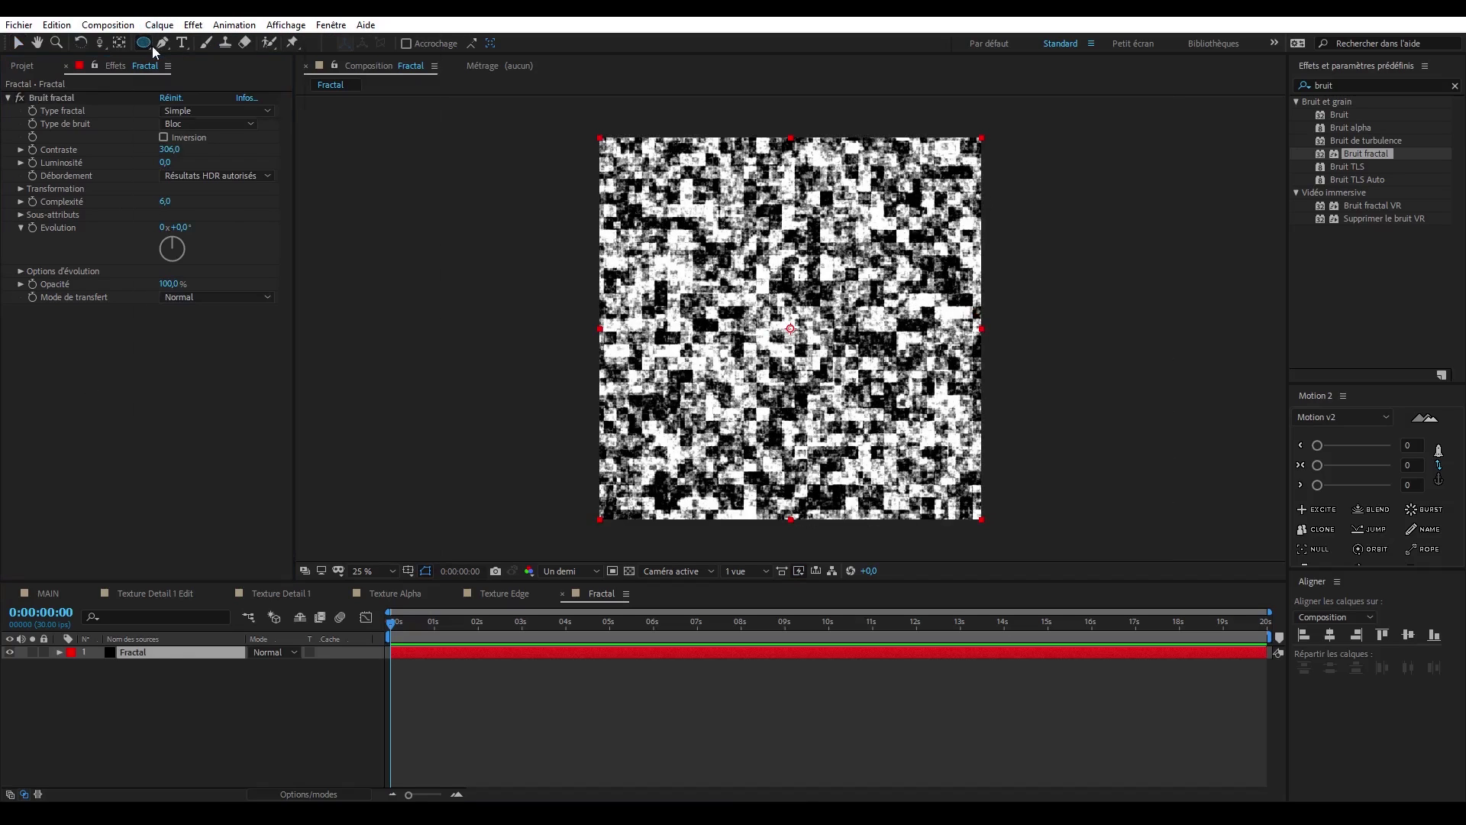
drag(153, 46, 172, 52)
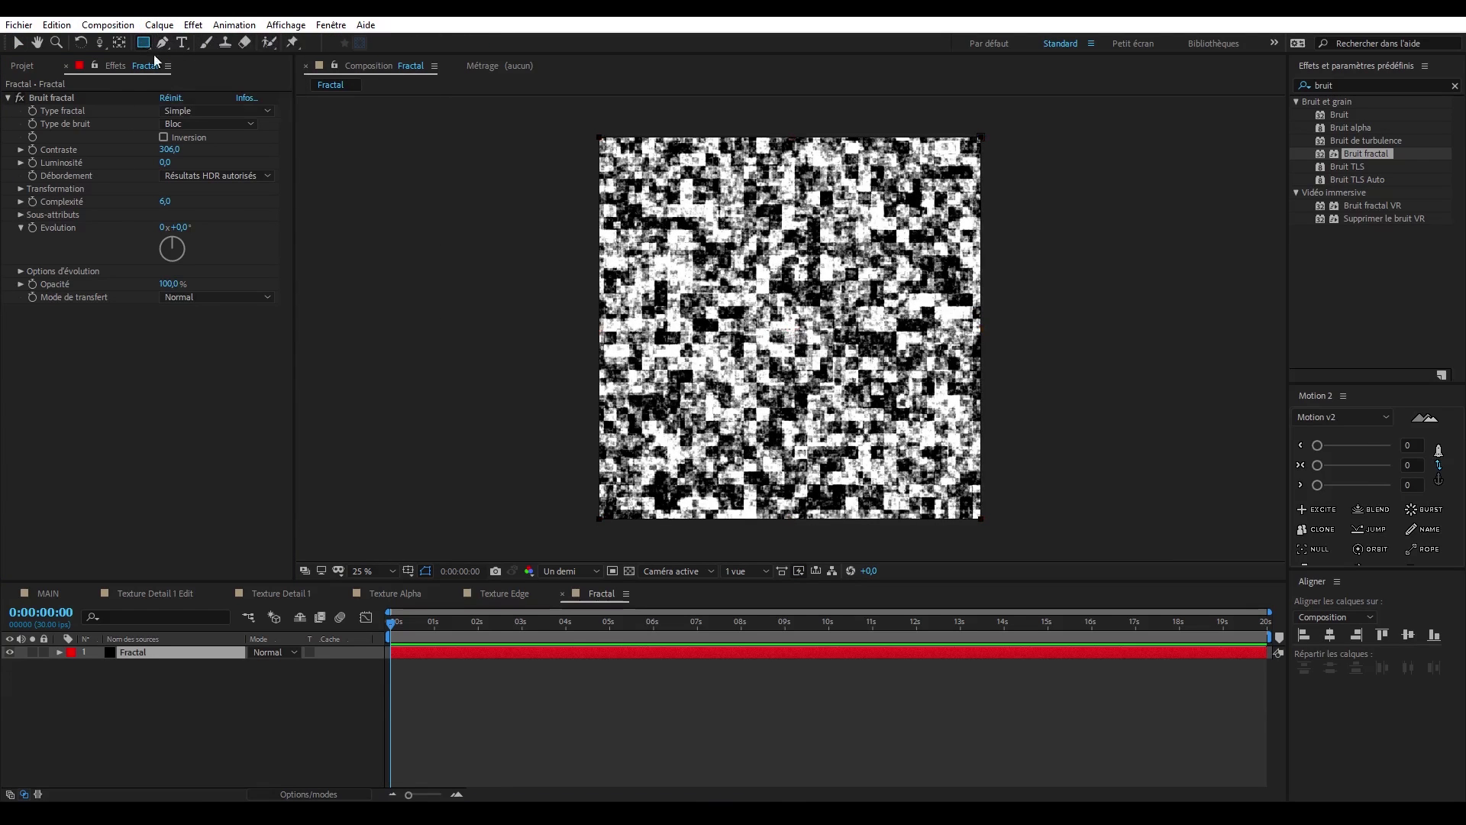
double_click(143, 43)
key(v)
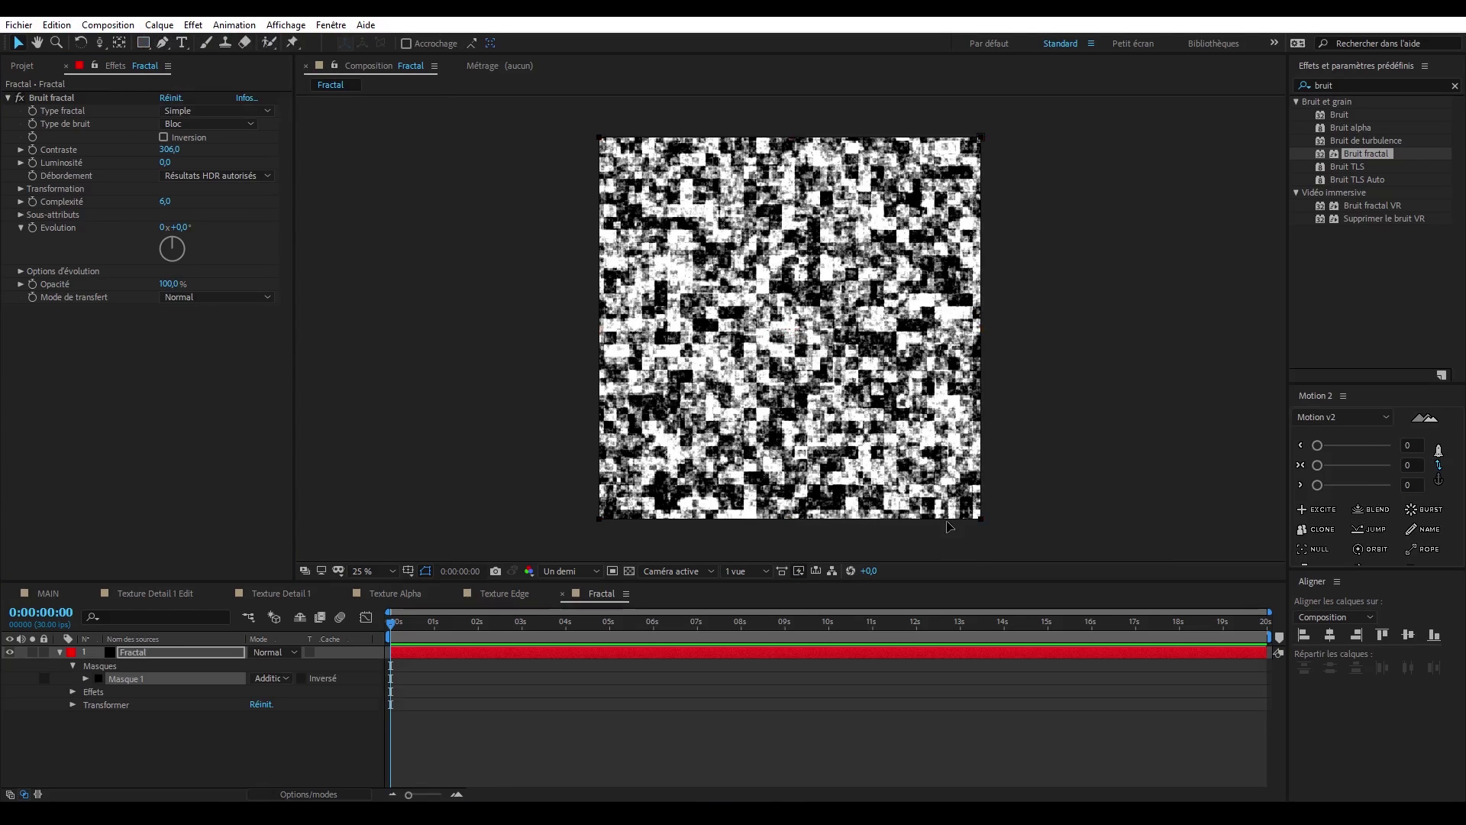
click(99, 679)
click(521, 484)
click(660, 483)
click(718, 510)
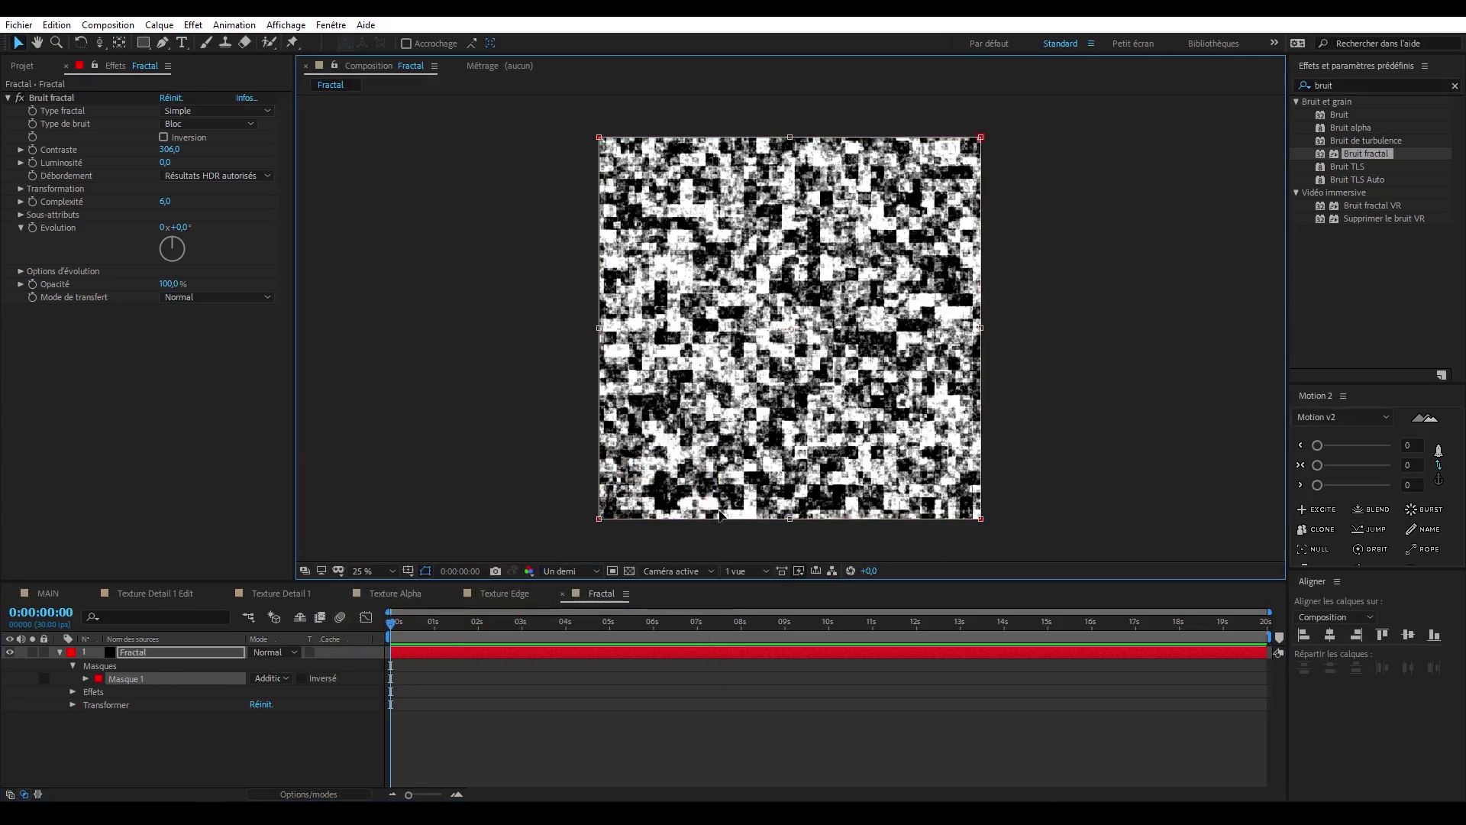
- Shrink the mask to the upper third of the layer, feather it 229 pixels vertically and start keyframing its path at 0:00:00:00
drag(785, 522, 783, 230)
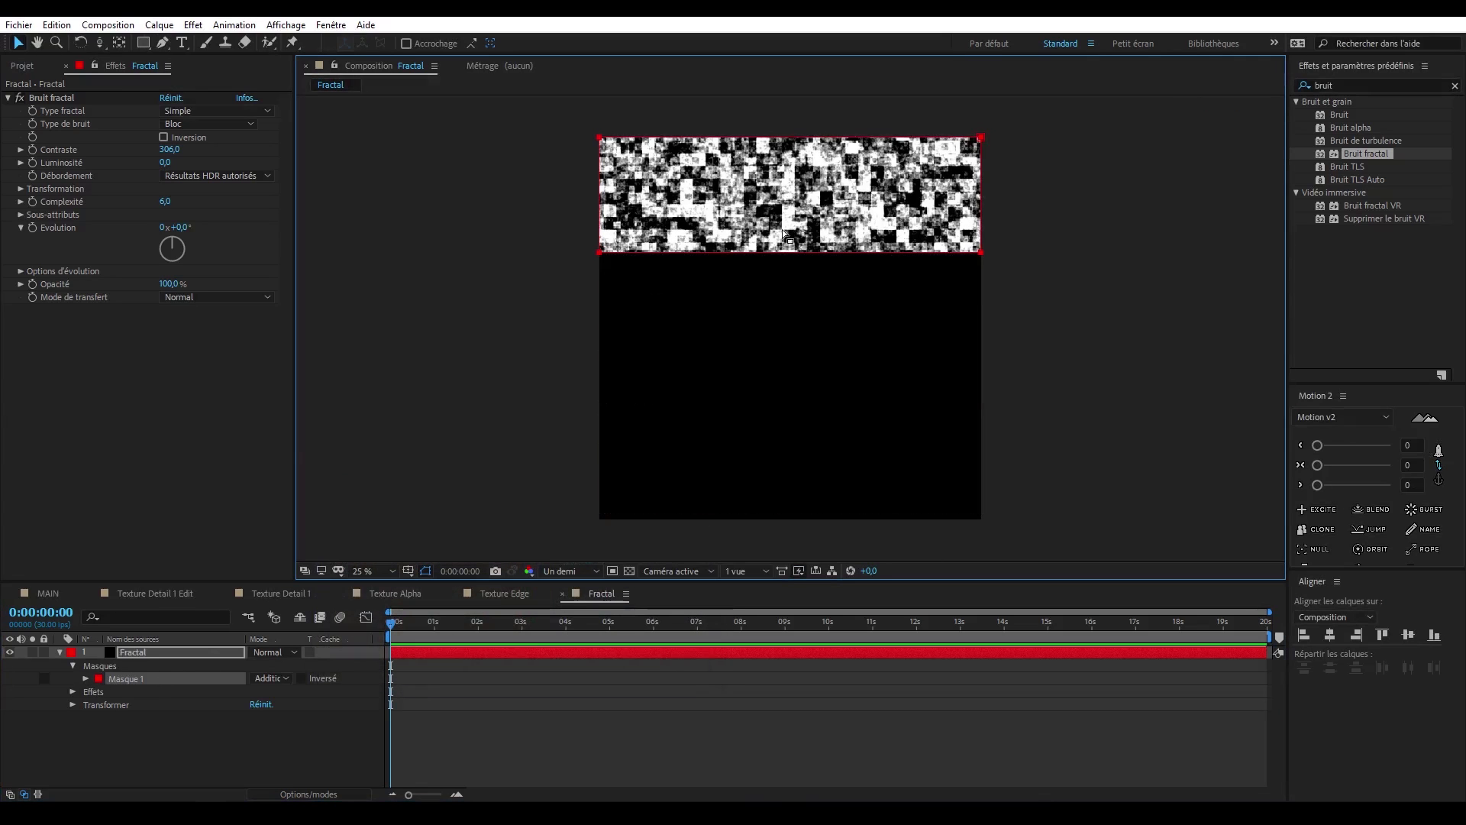
click(85, 679)
drag(269, 707, 336, 703)
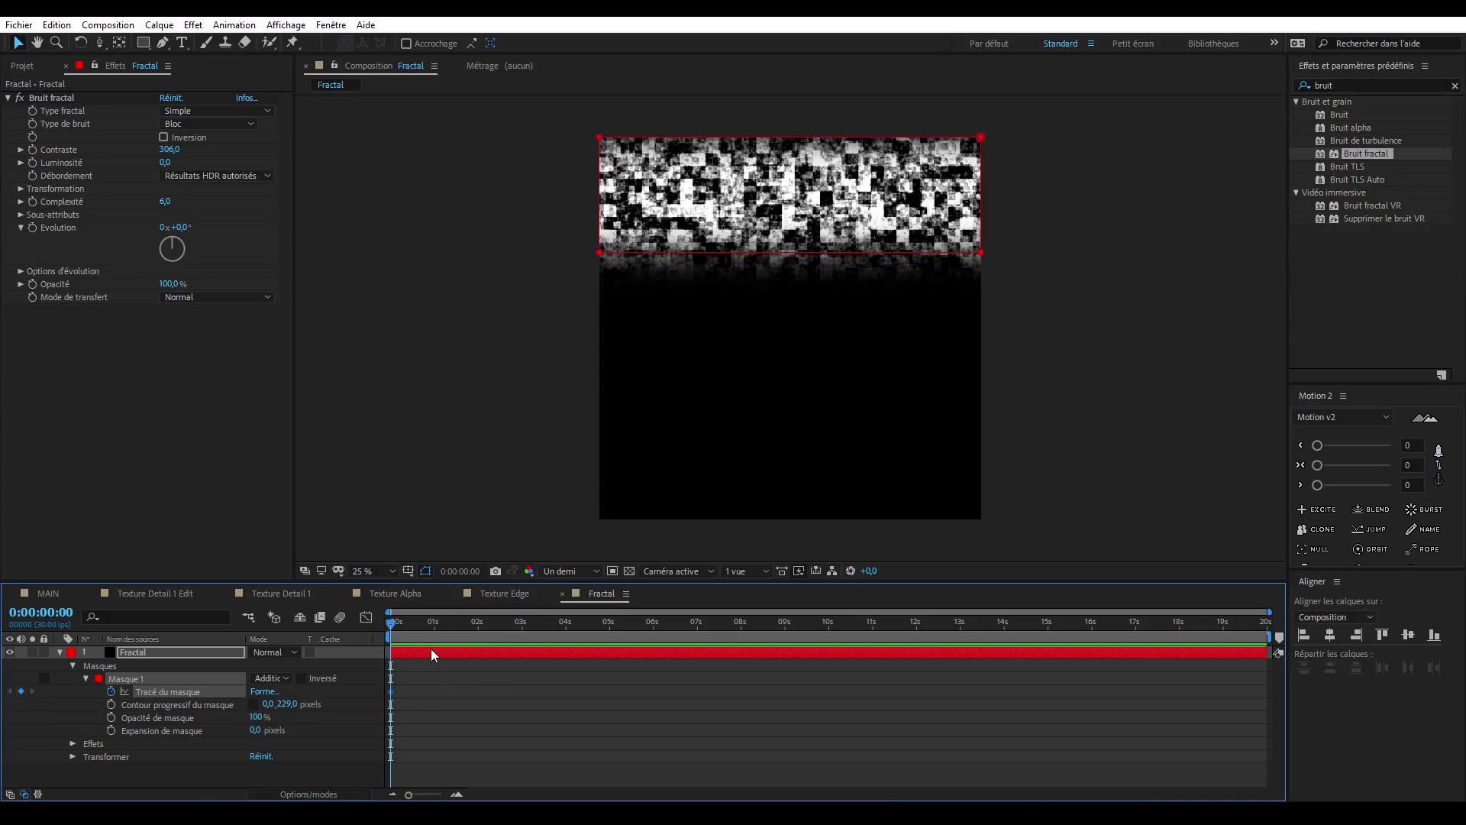
- At 0:00:00:00, move the mask above the frame and widen it well beyond both sides of the layer
drag(709, 260, 752, 69)
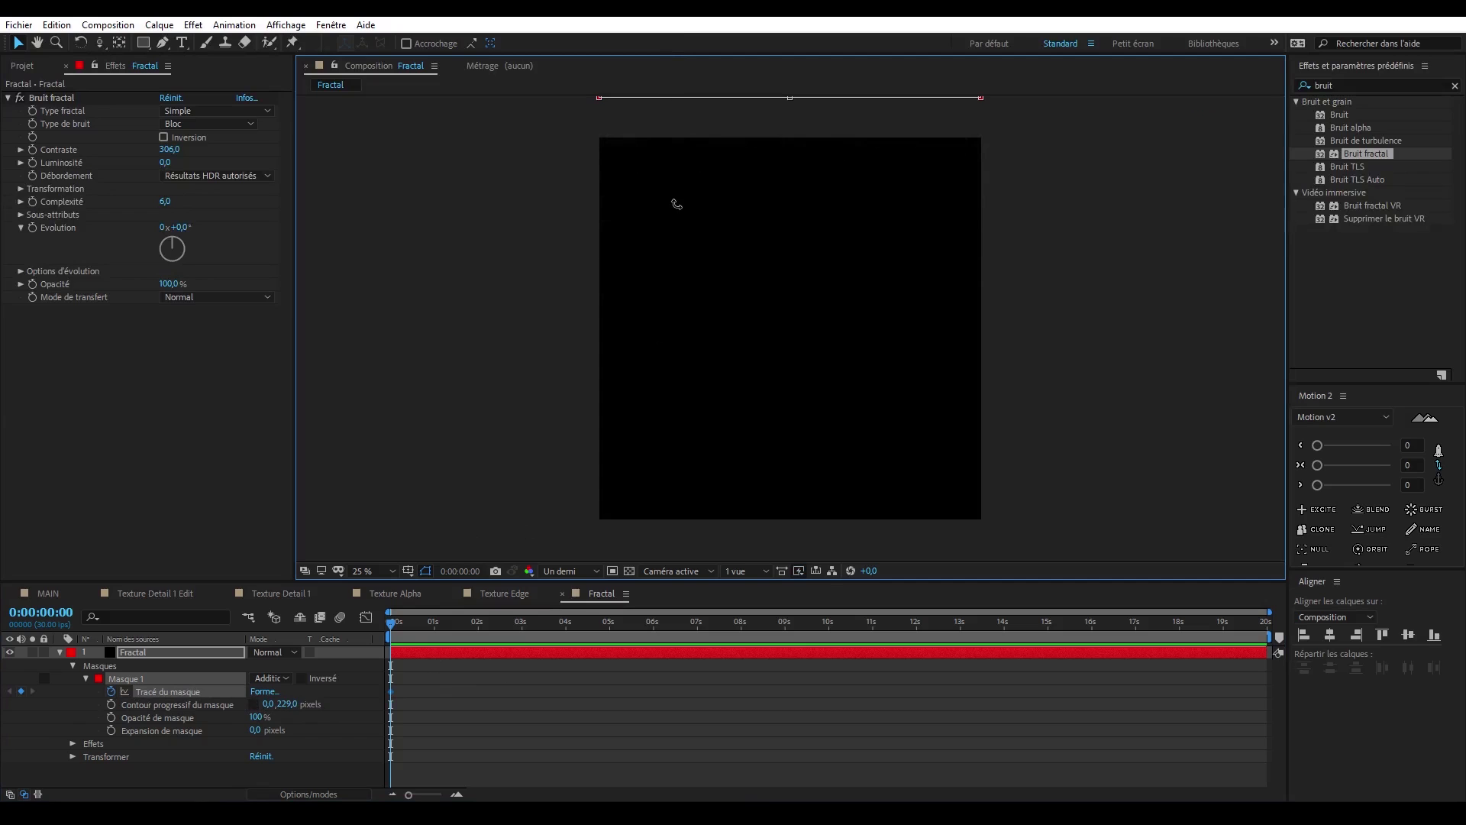
key(space)
drag(677, 204, 660, 317)
drag(584, 153, 413, 172)
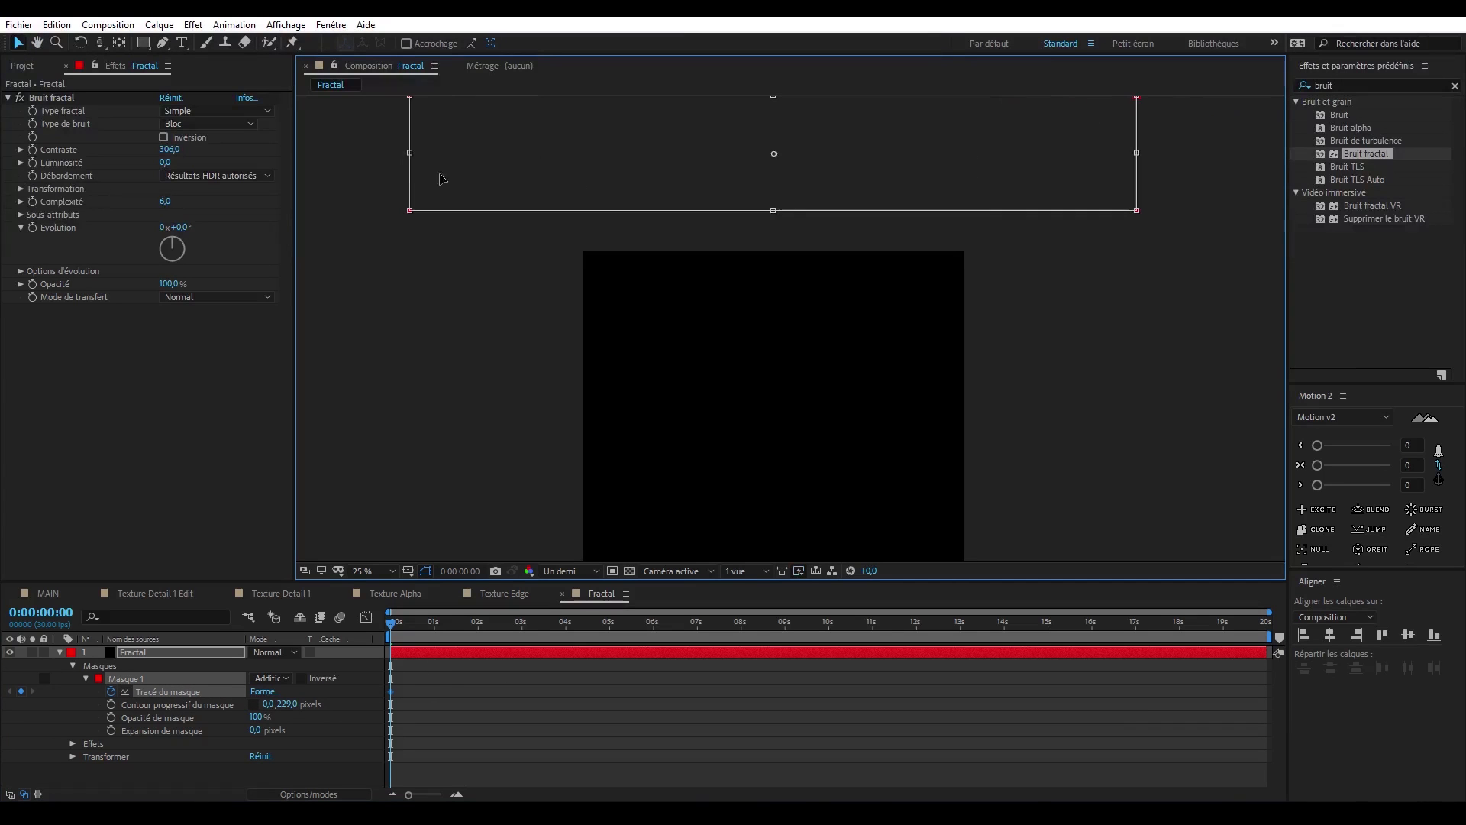
- Keyframe the mask path at 0:00:02:04 with the mask moved down past the frame's lower edge
drag(391, 624, 484, 624)
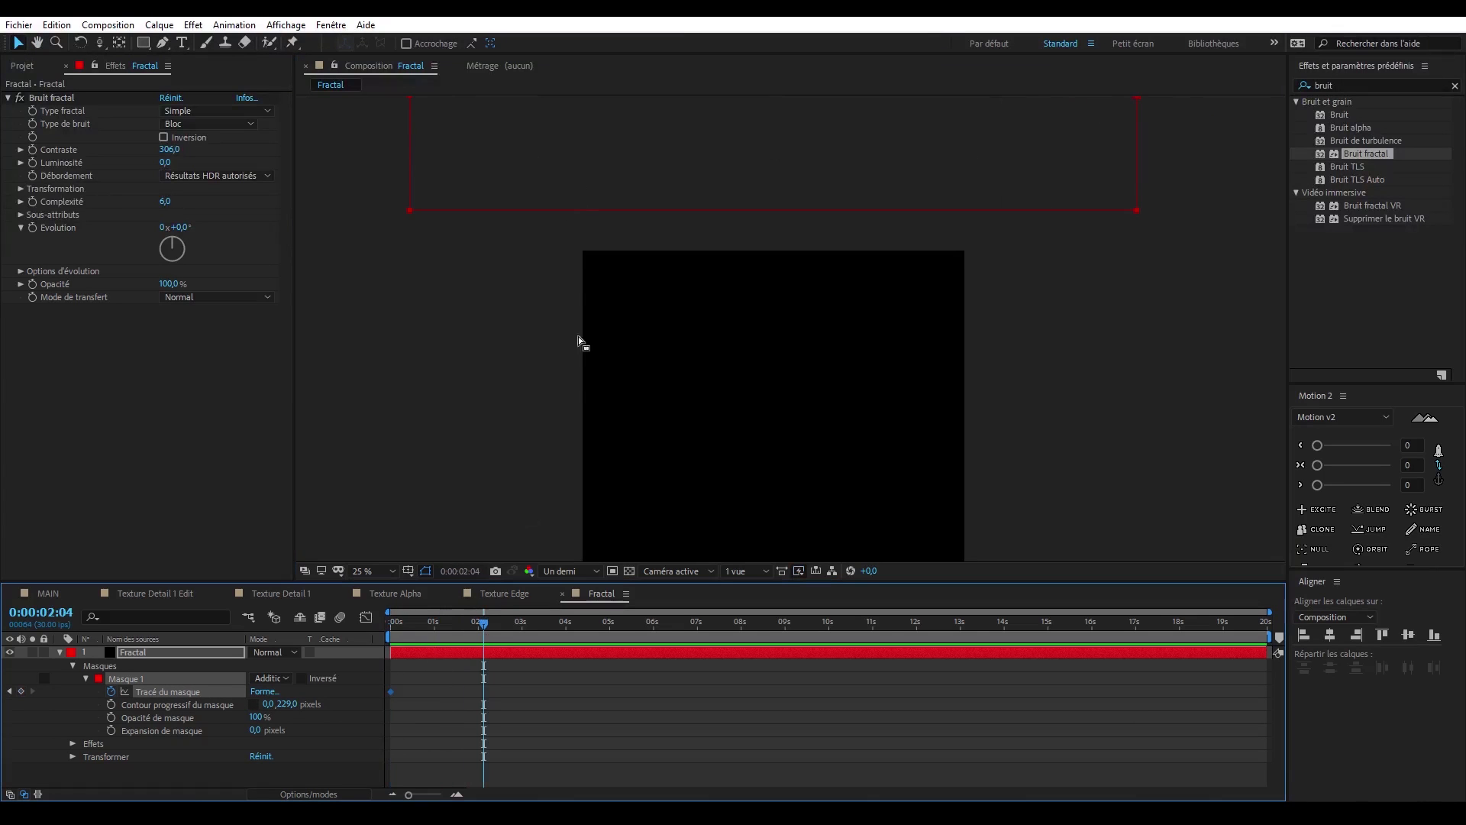
double_click(576, 215)
drag(576, 215, 637, 470)
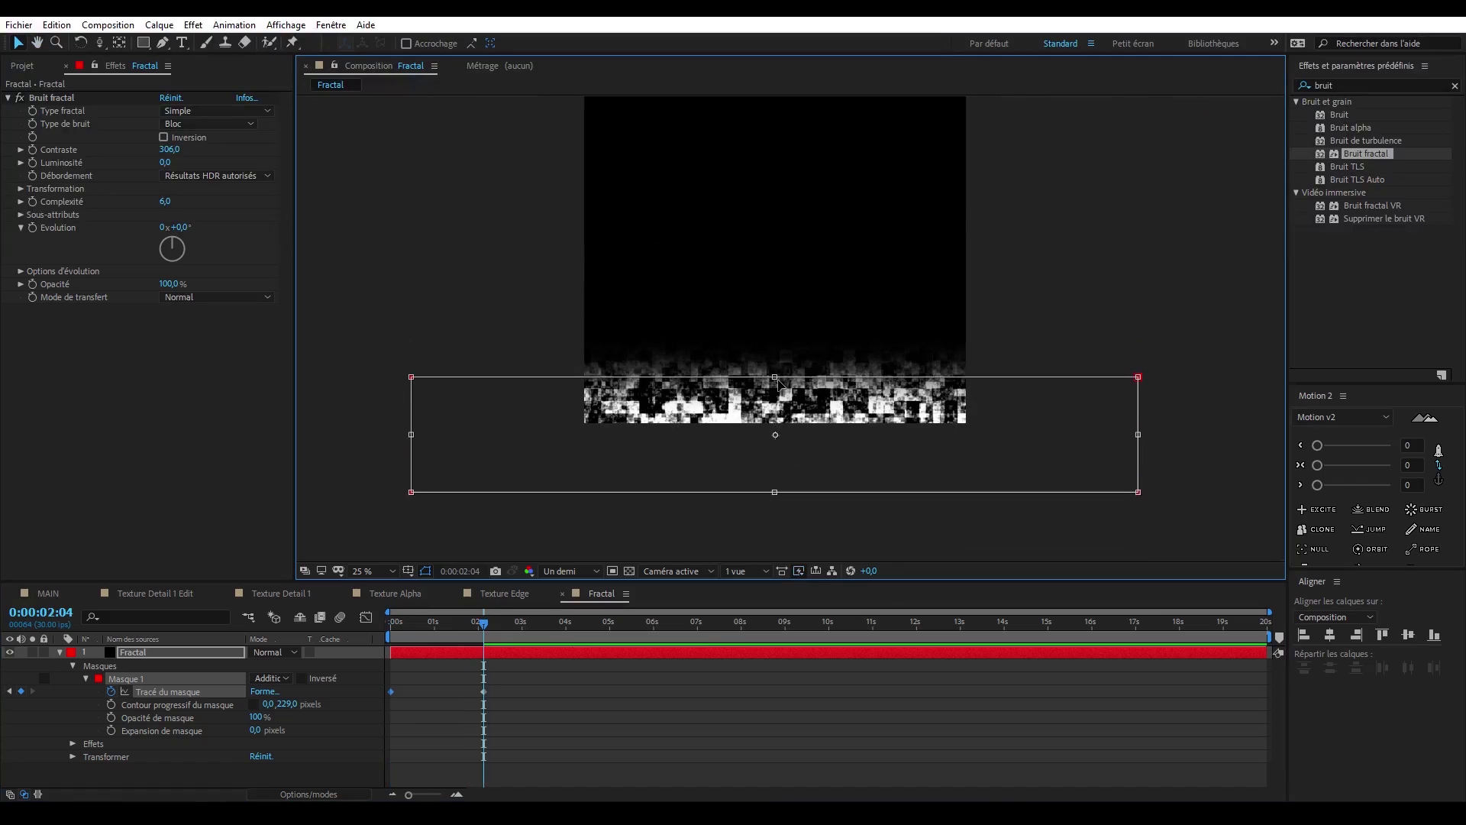
drag(775, 376, 777, 450)
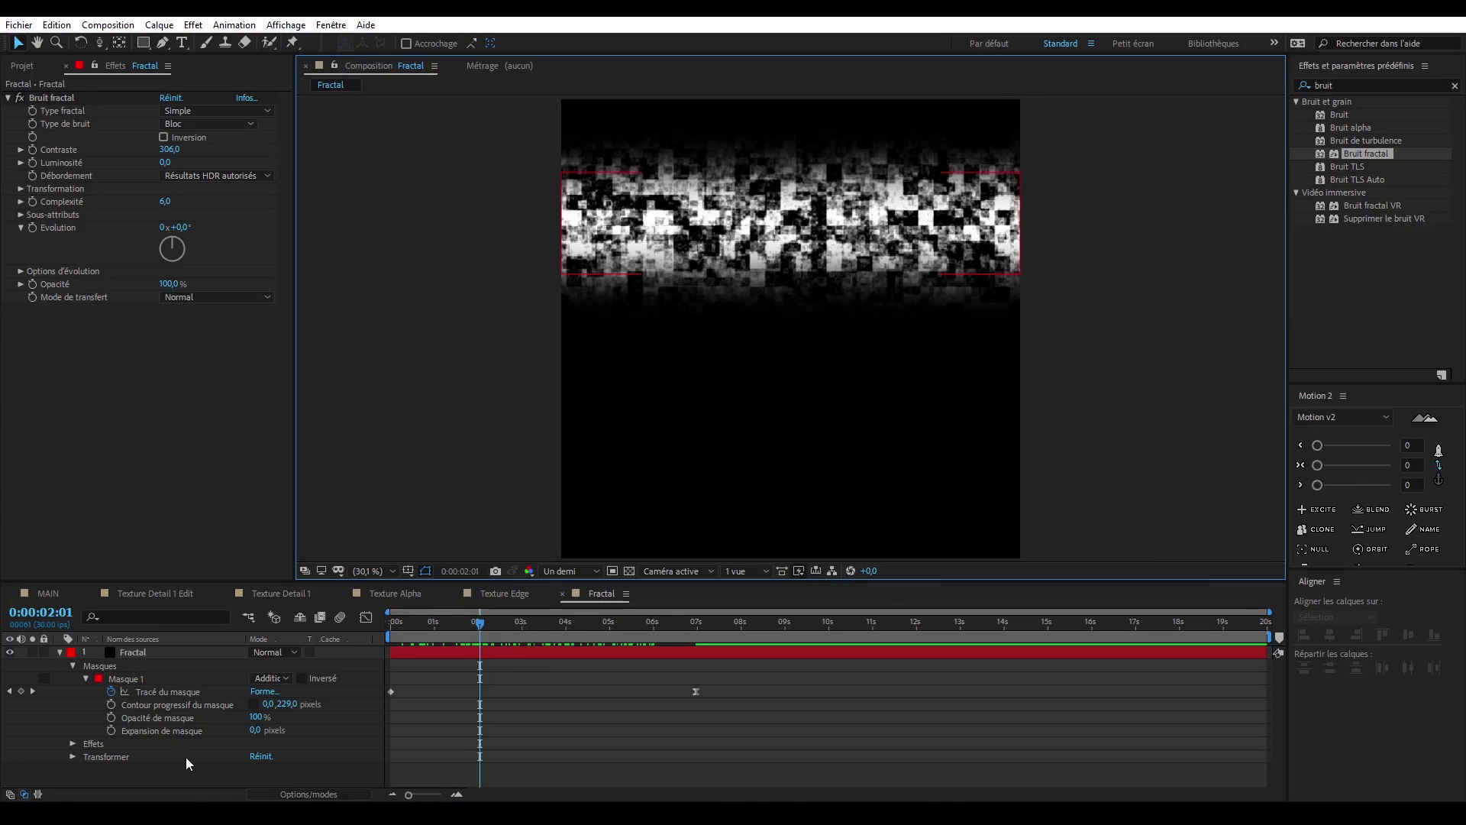
- Add an adjustment layer with Coordonnées polaires, converting Rect. > polaire at 100% interpolation
click(159, 25)
mouse_move(188, 35)
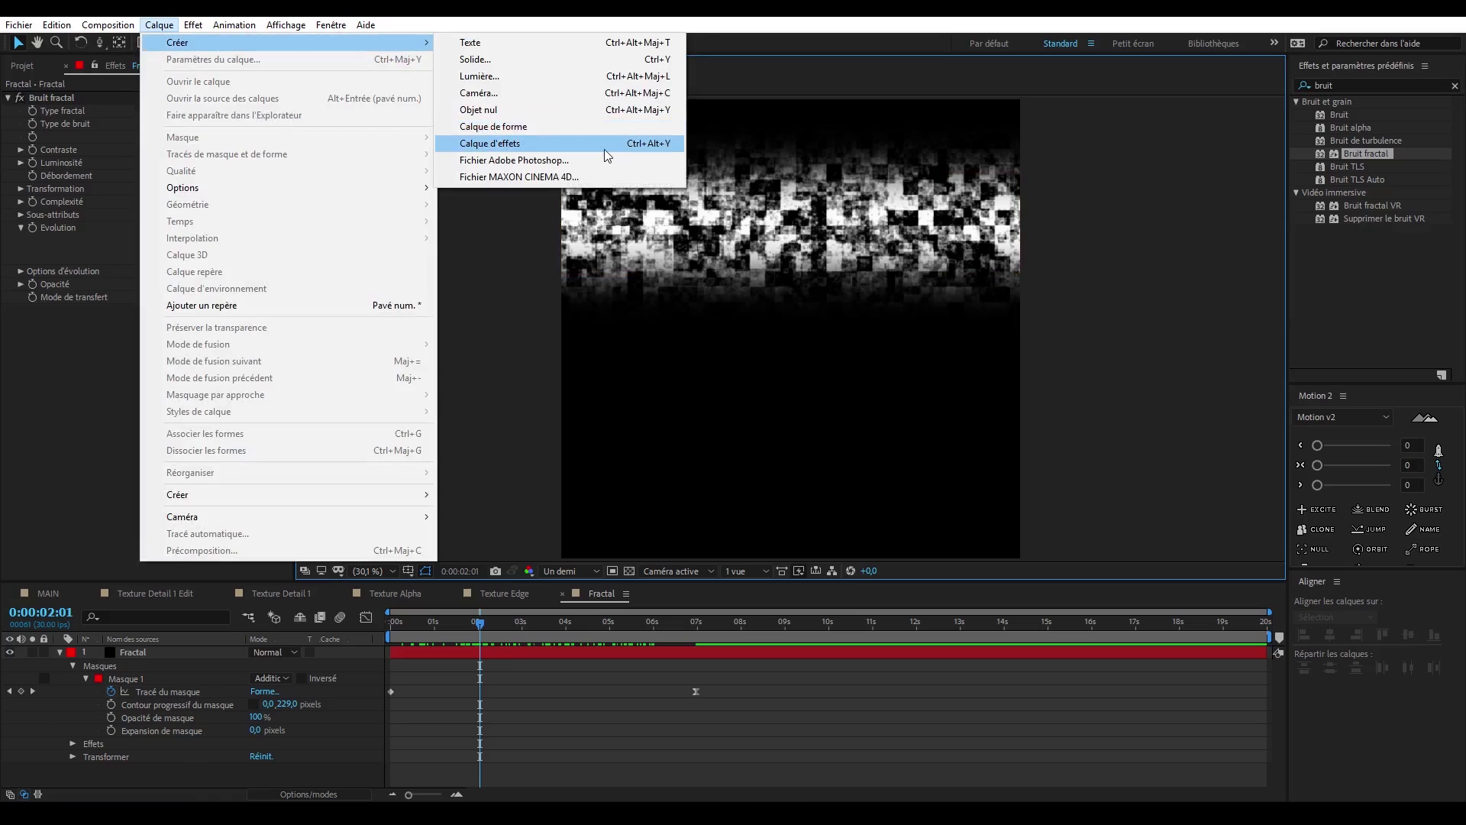
click(489, 141)
click(1359, 84)
text(coor)
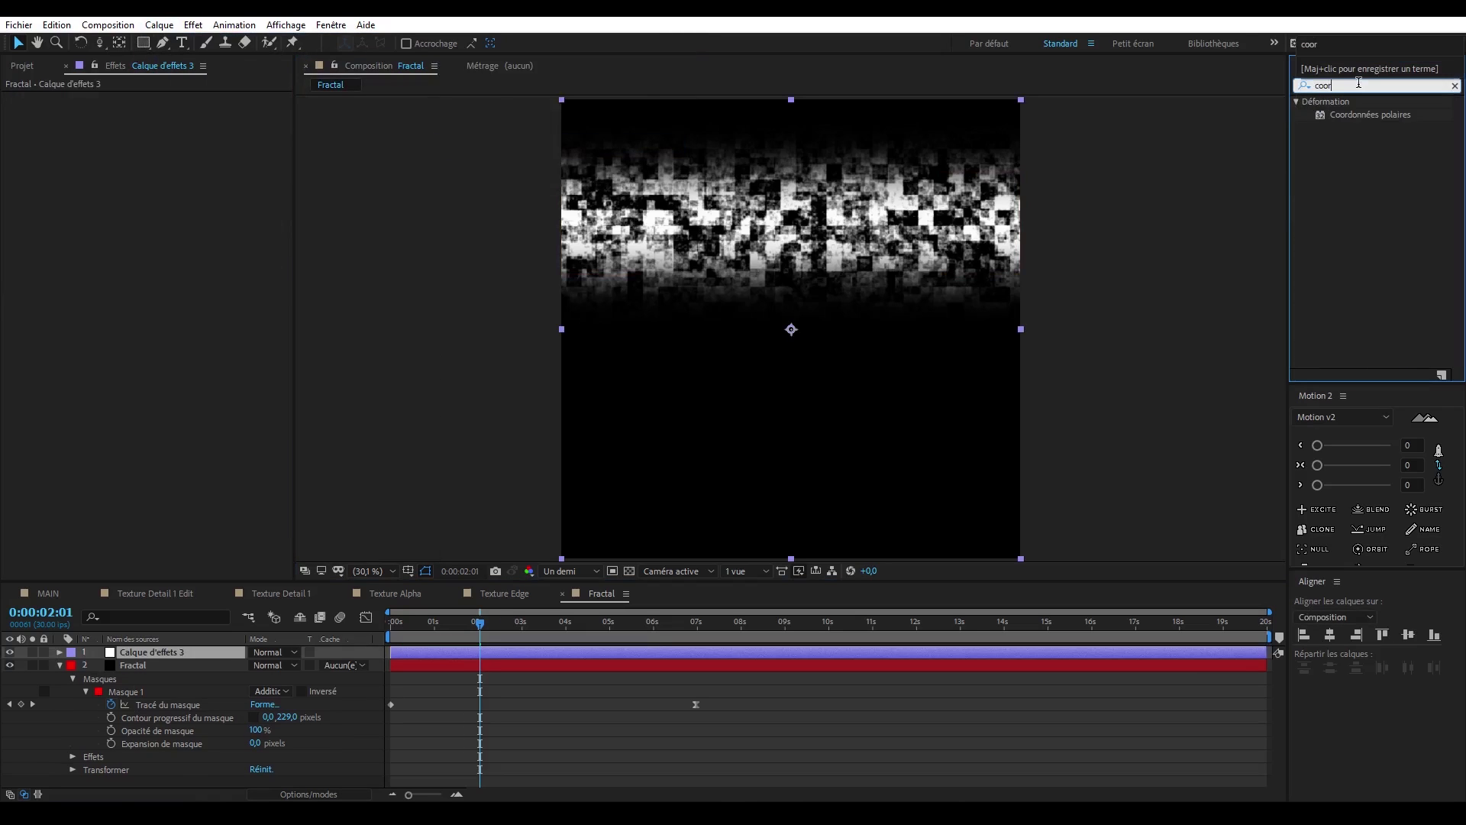
double_click(1366, 116)
click(220, 126)
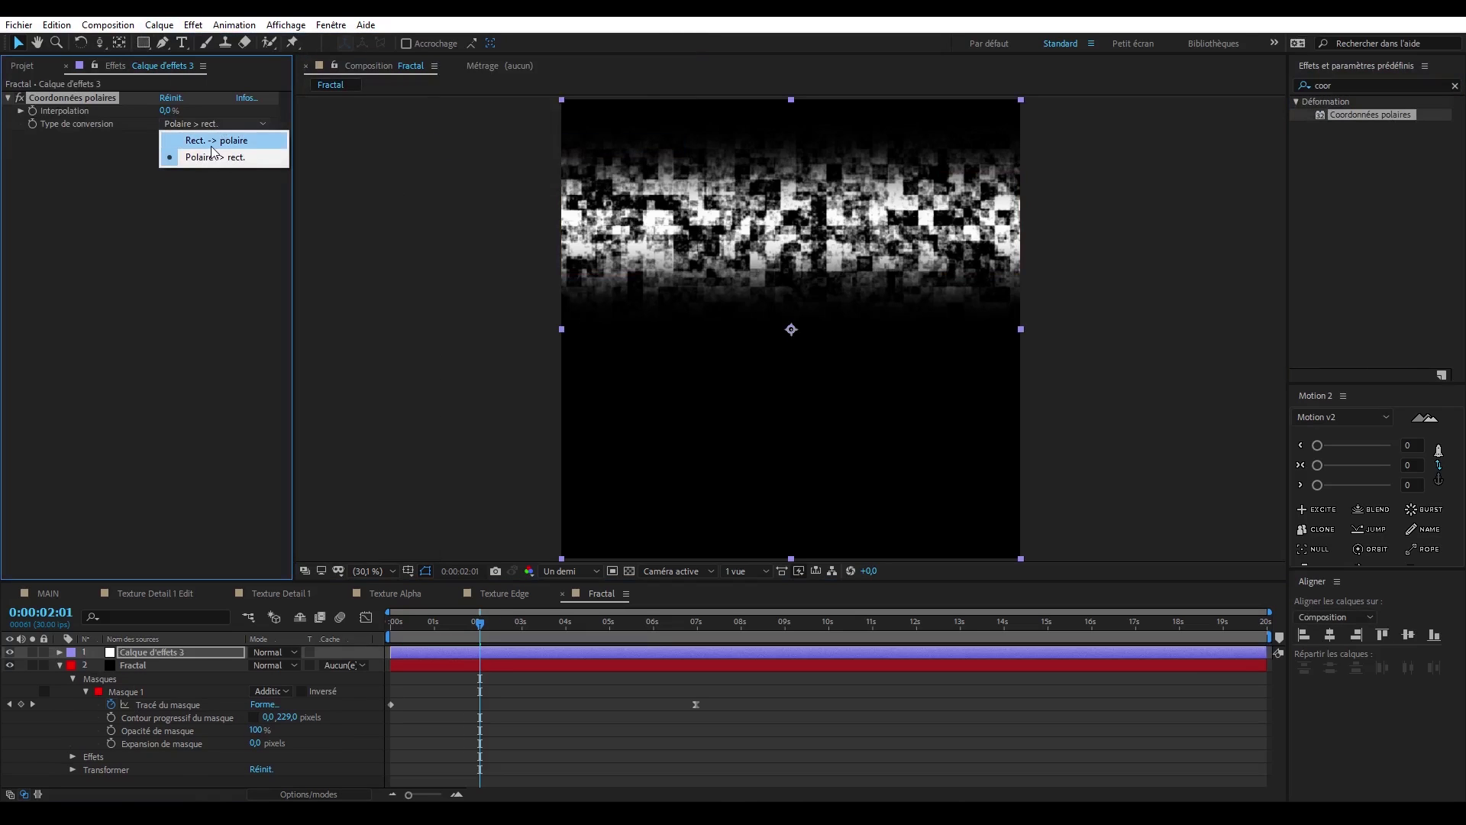
click(213, 142)
drag(167, 111, 492, 115)
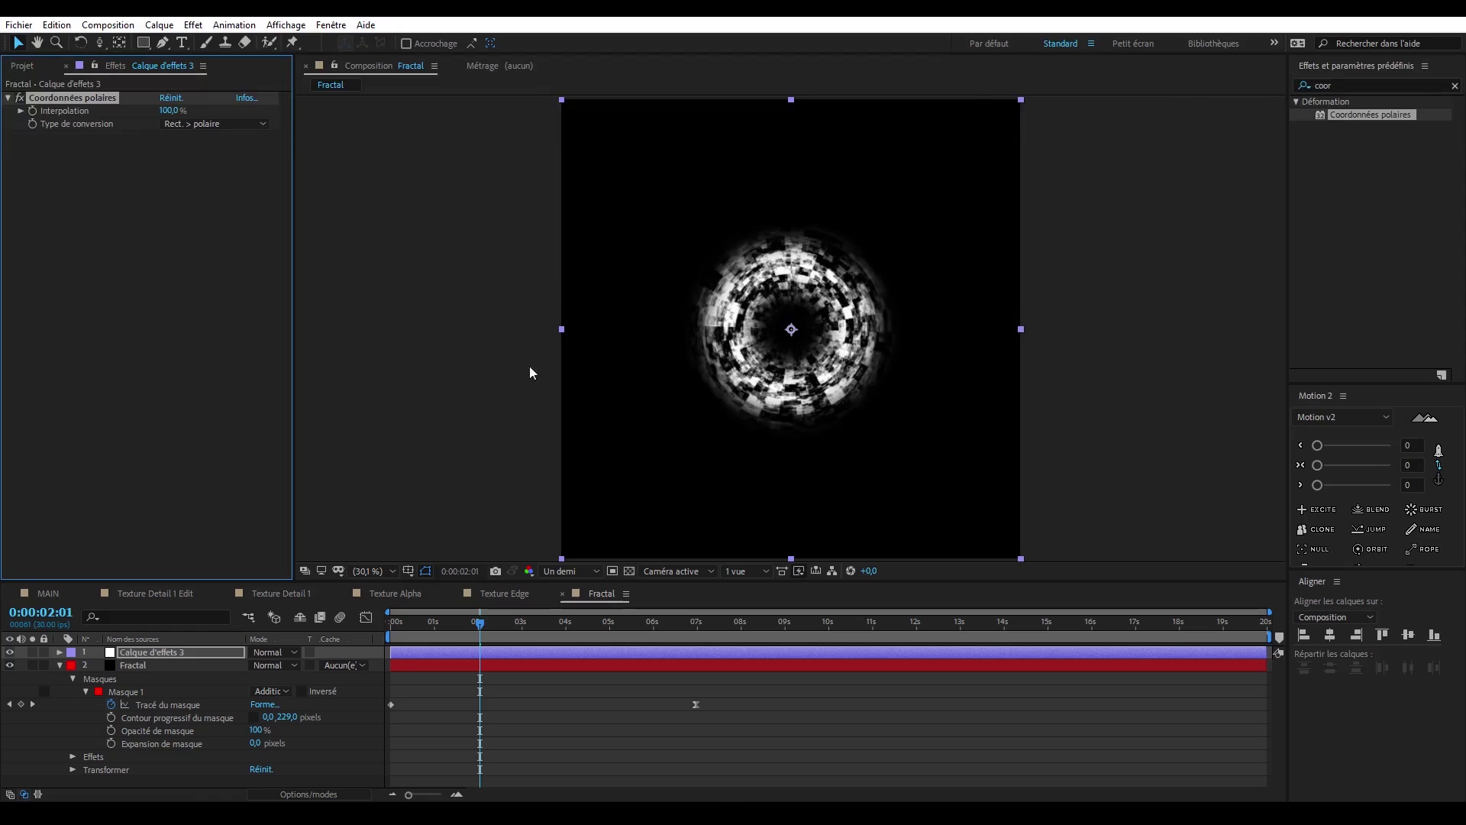
- Apply the Géométrie effect to the adjustment layer and scrub through the expanding ring animation
drag(417, 637, 603, 647)
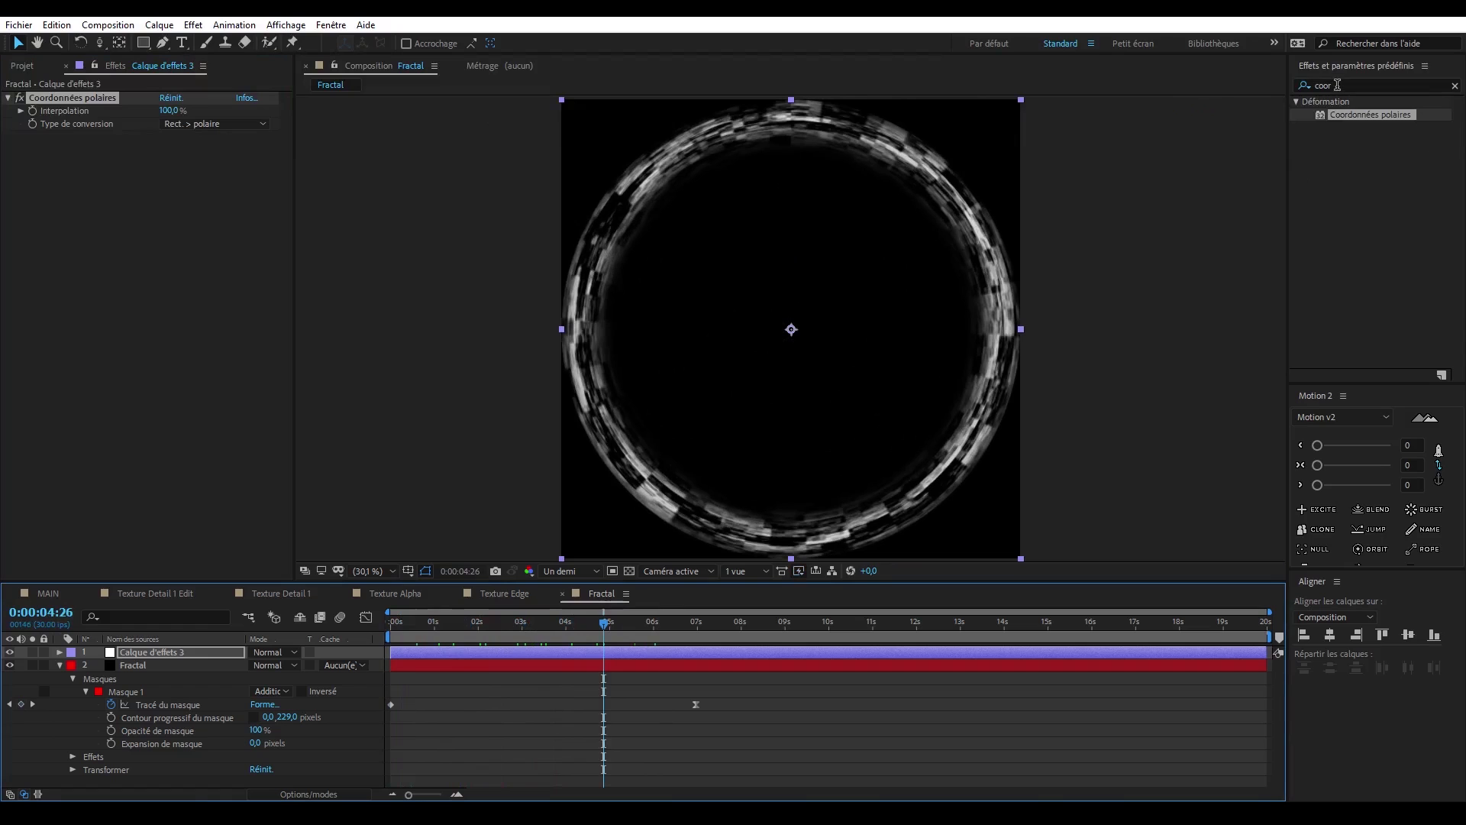
click(1338, 85)
text(géo)
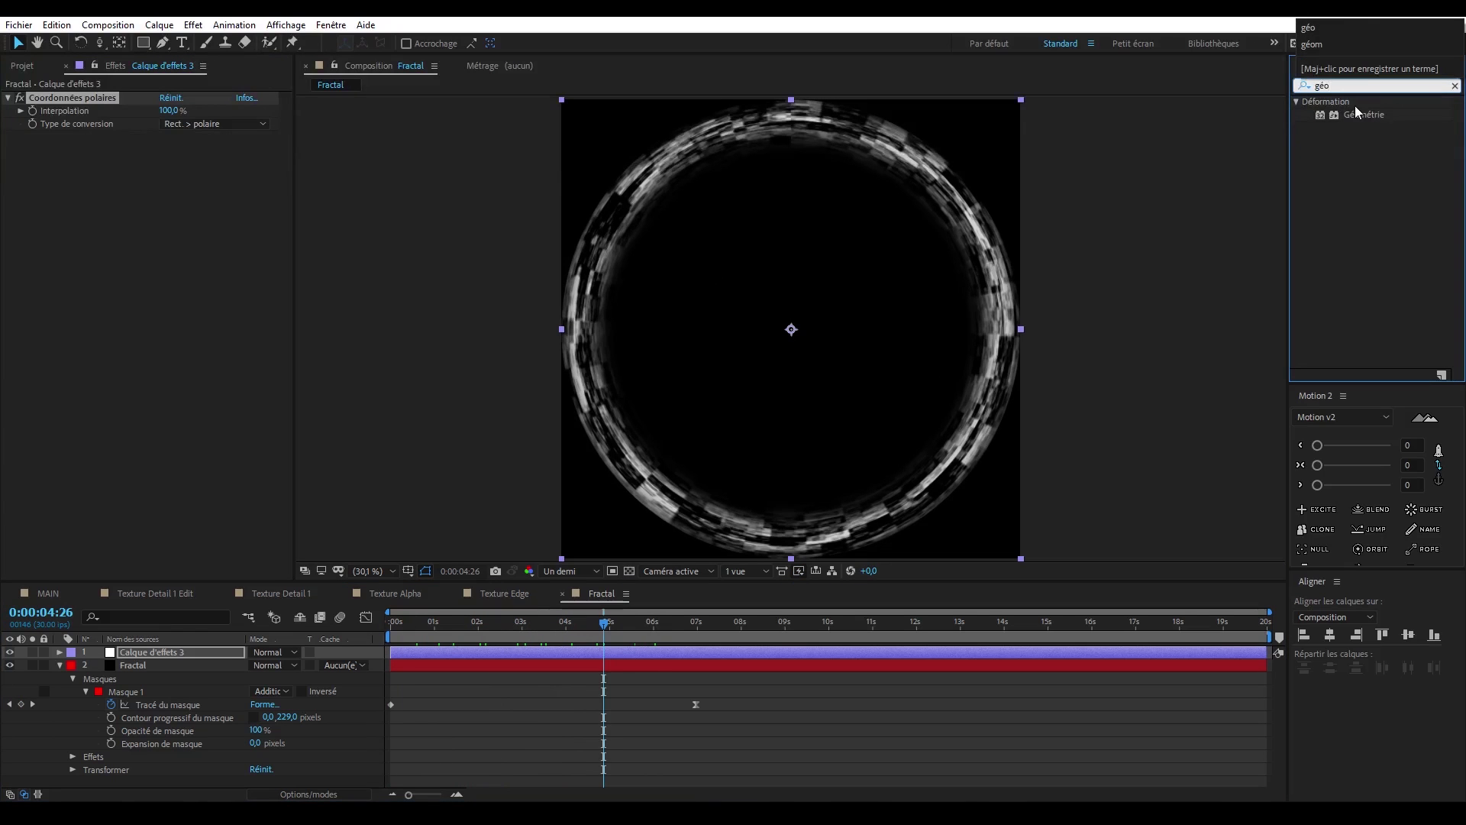
drag(1356, 112, 563, 518)
drag(428, 627, 665, 649)
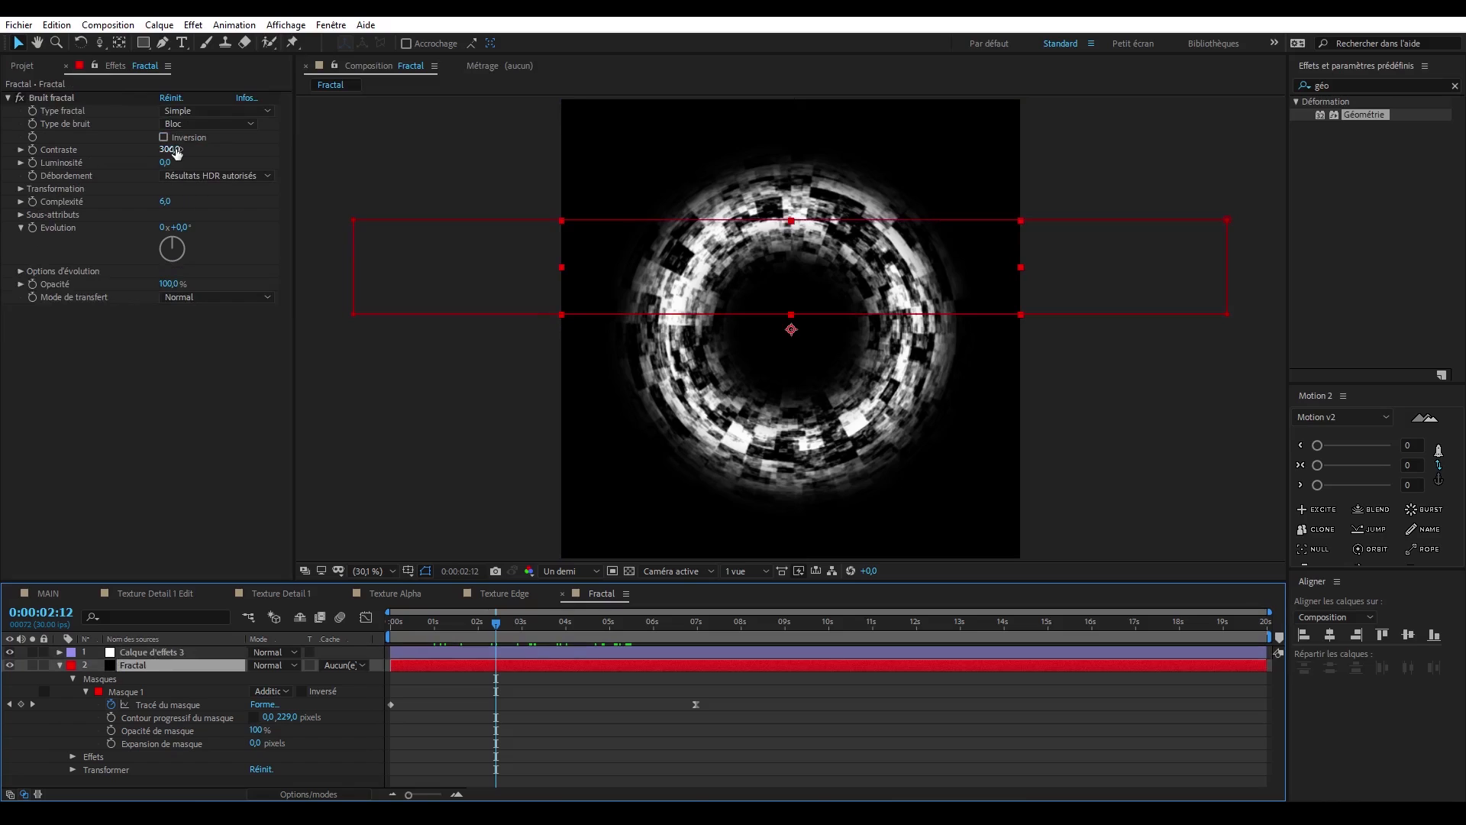
- Set Bruit fractal to contrast 413, brightness -72 and scale height 165, and drive its turbulence offset with the expression [0,time*100]
drag(176, 153, 118, 178)
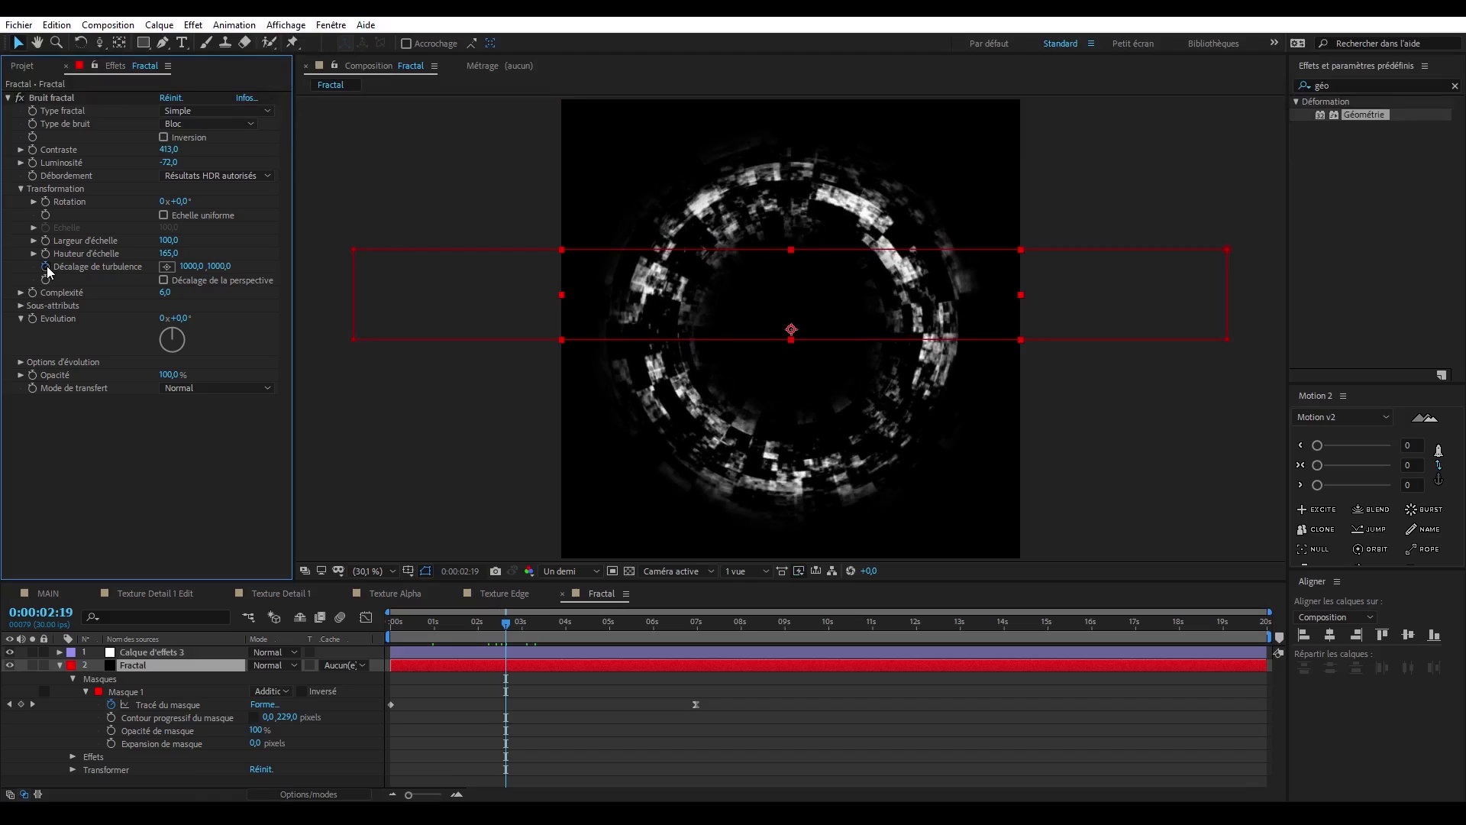
alt+click(46, 266)
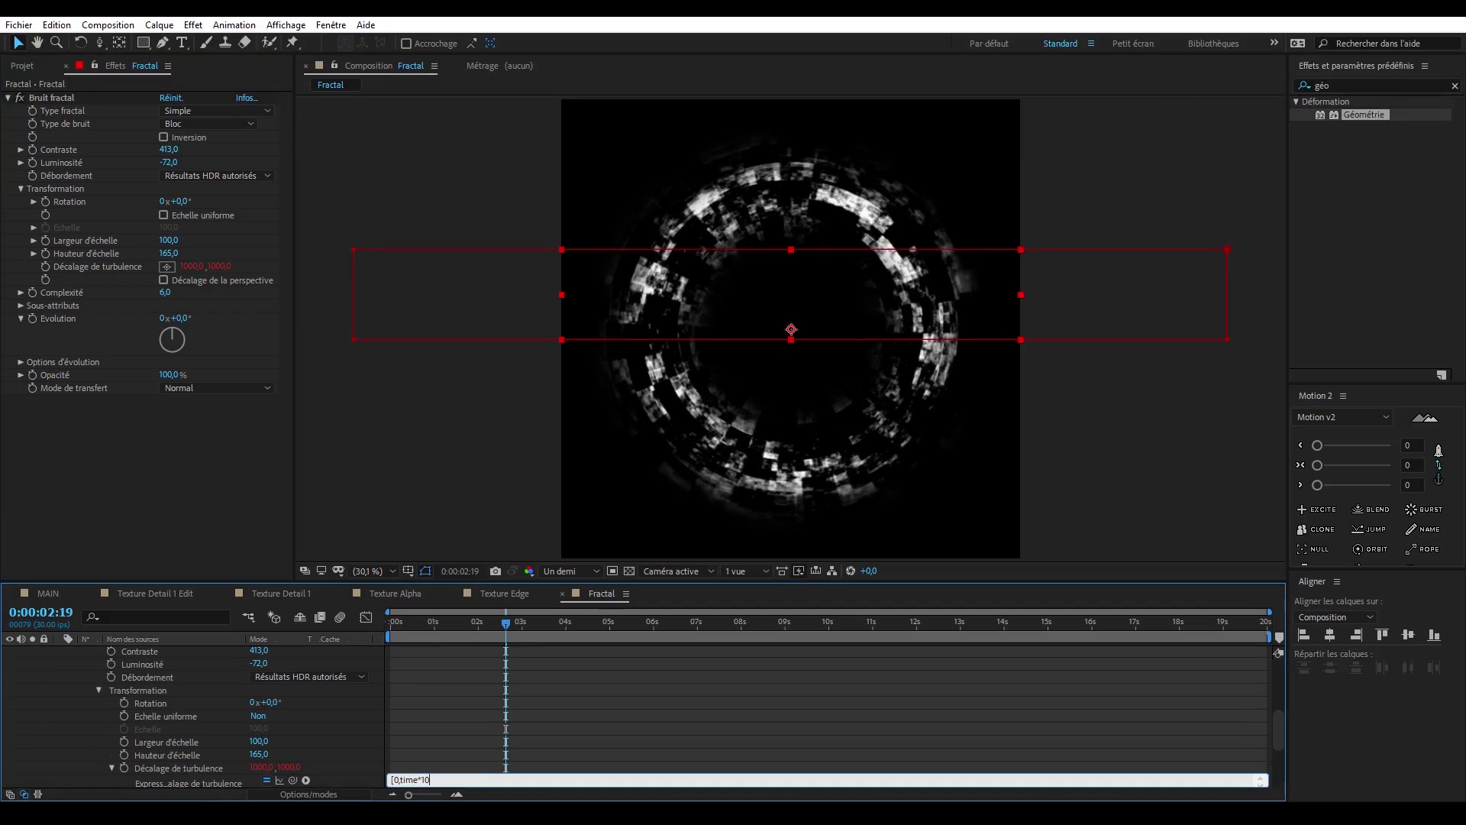
key(KP_Enter)
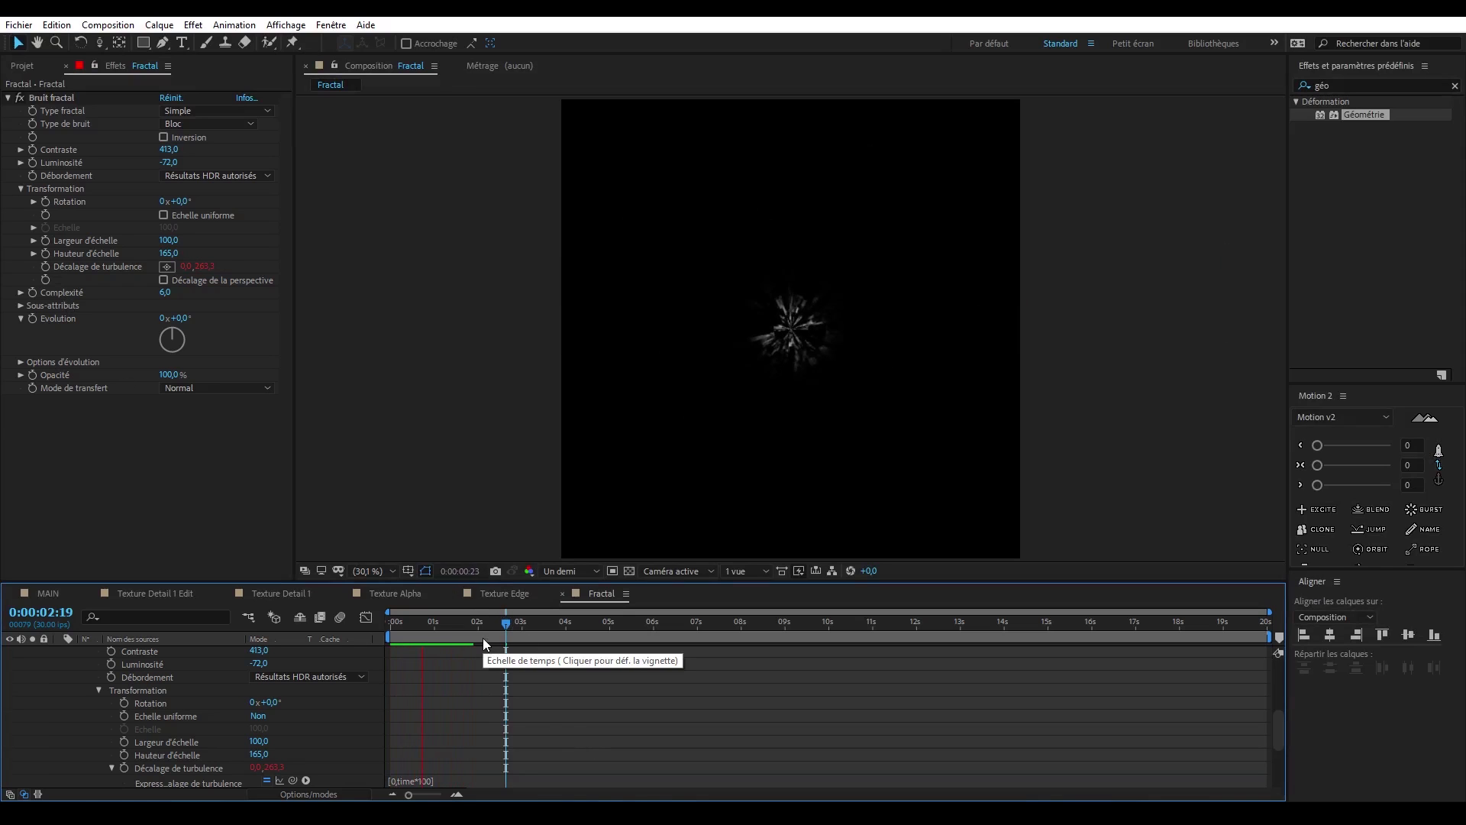
key(space)
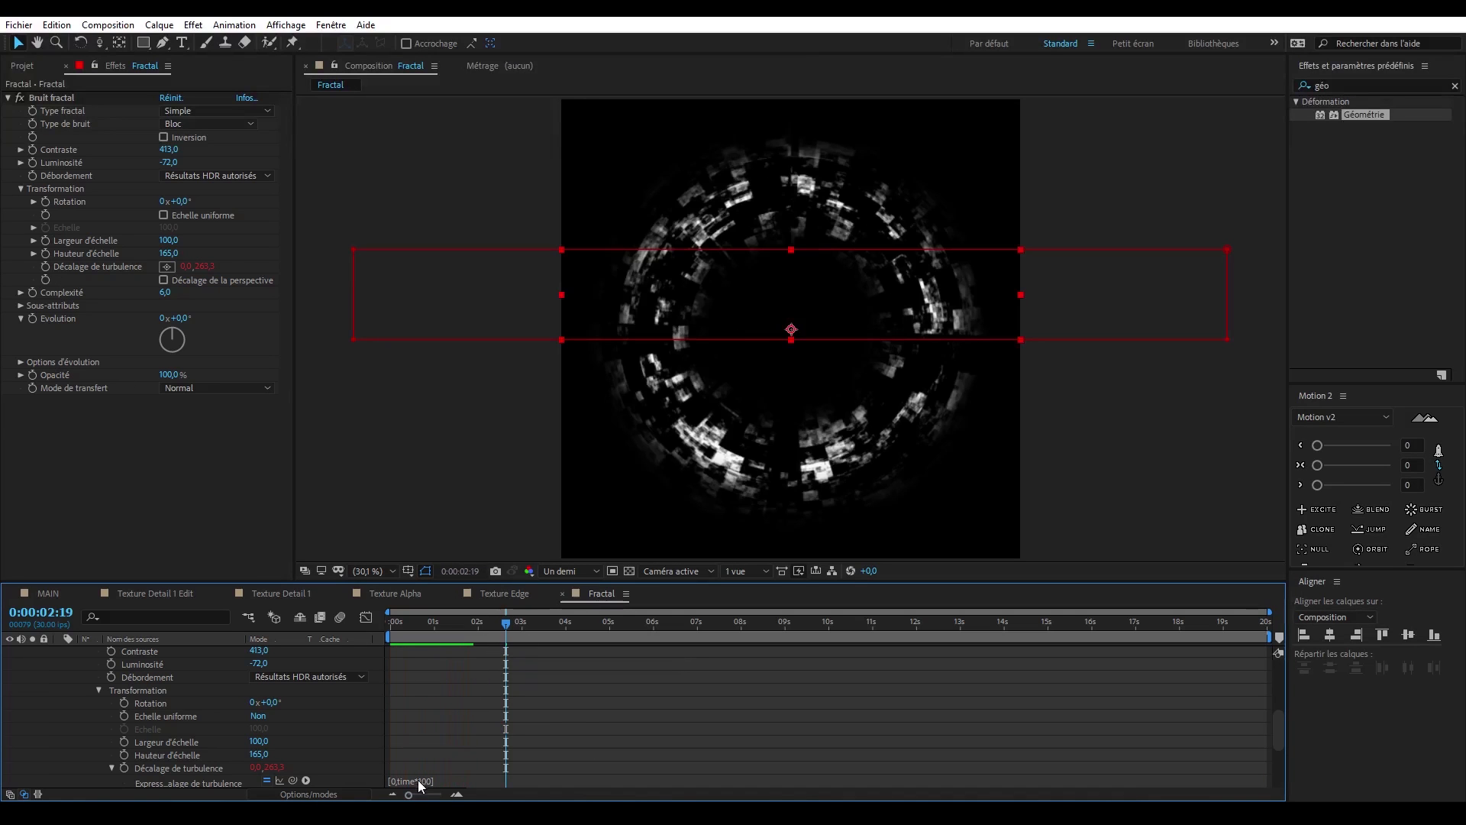
- Copy the turbulence offset's expression [0,time*100] to Bruit fractal's Sous-décalage property
click(418, 781)
key(ctrl+c)
click(207, 437)
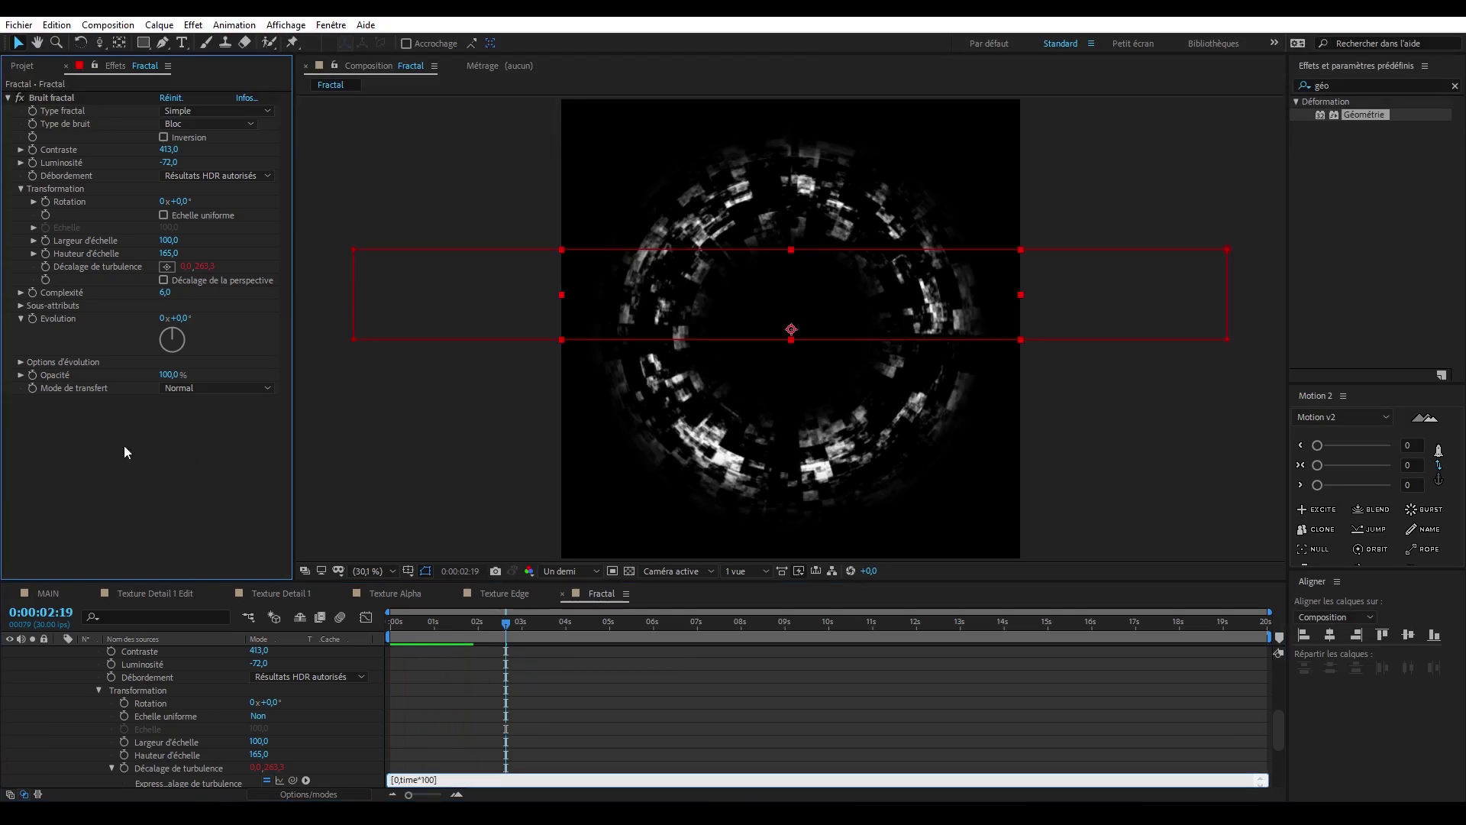
click(21, 306)
alt+click(45, 388)
key(ctrl+v)
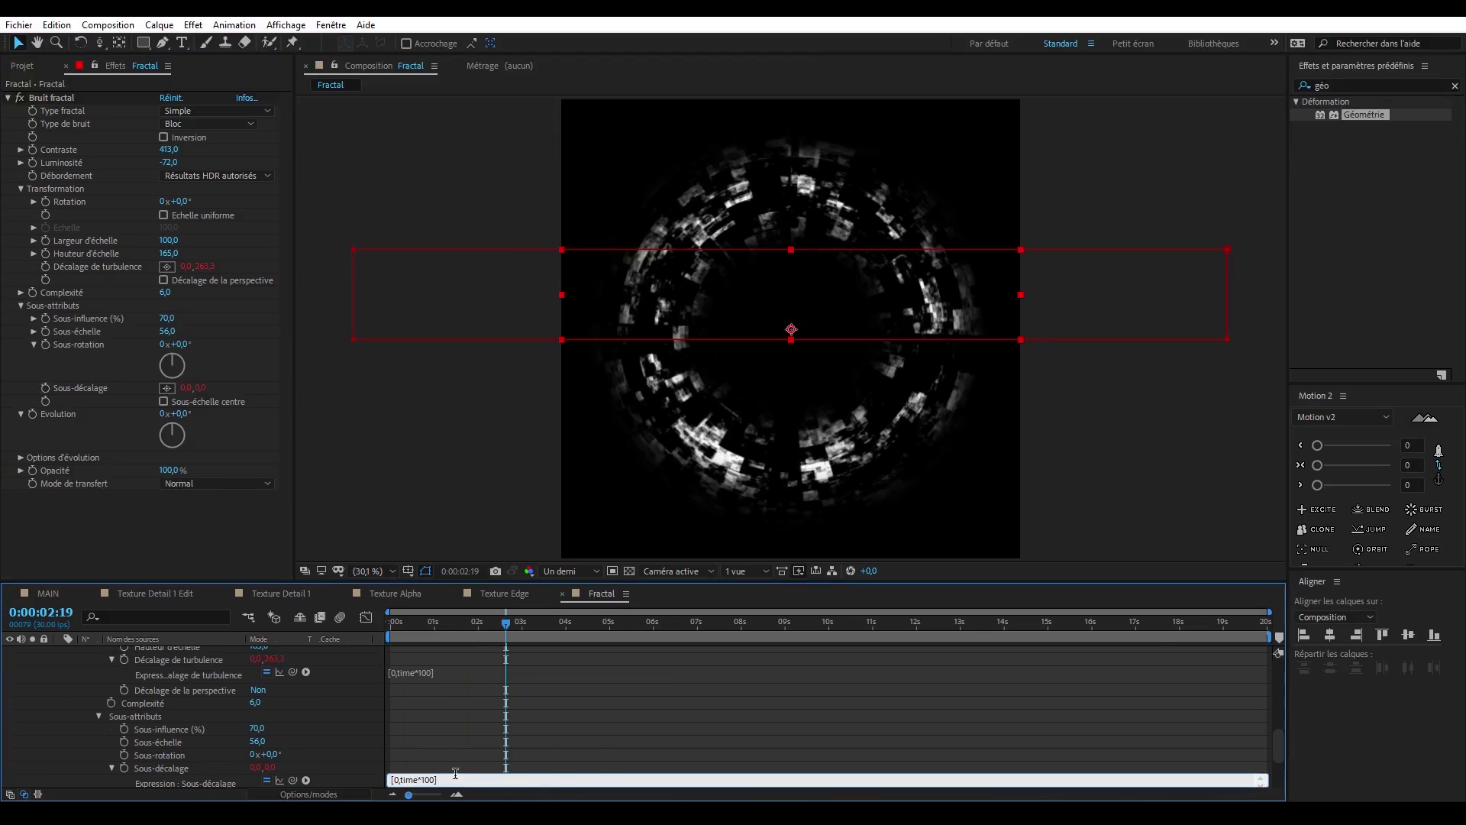
click(439, 691)
- Keyframe Bruit fractal's brightness down to -188 at about 0:00:04:26 and preview the ring animation
key(space)
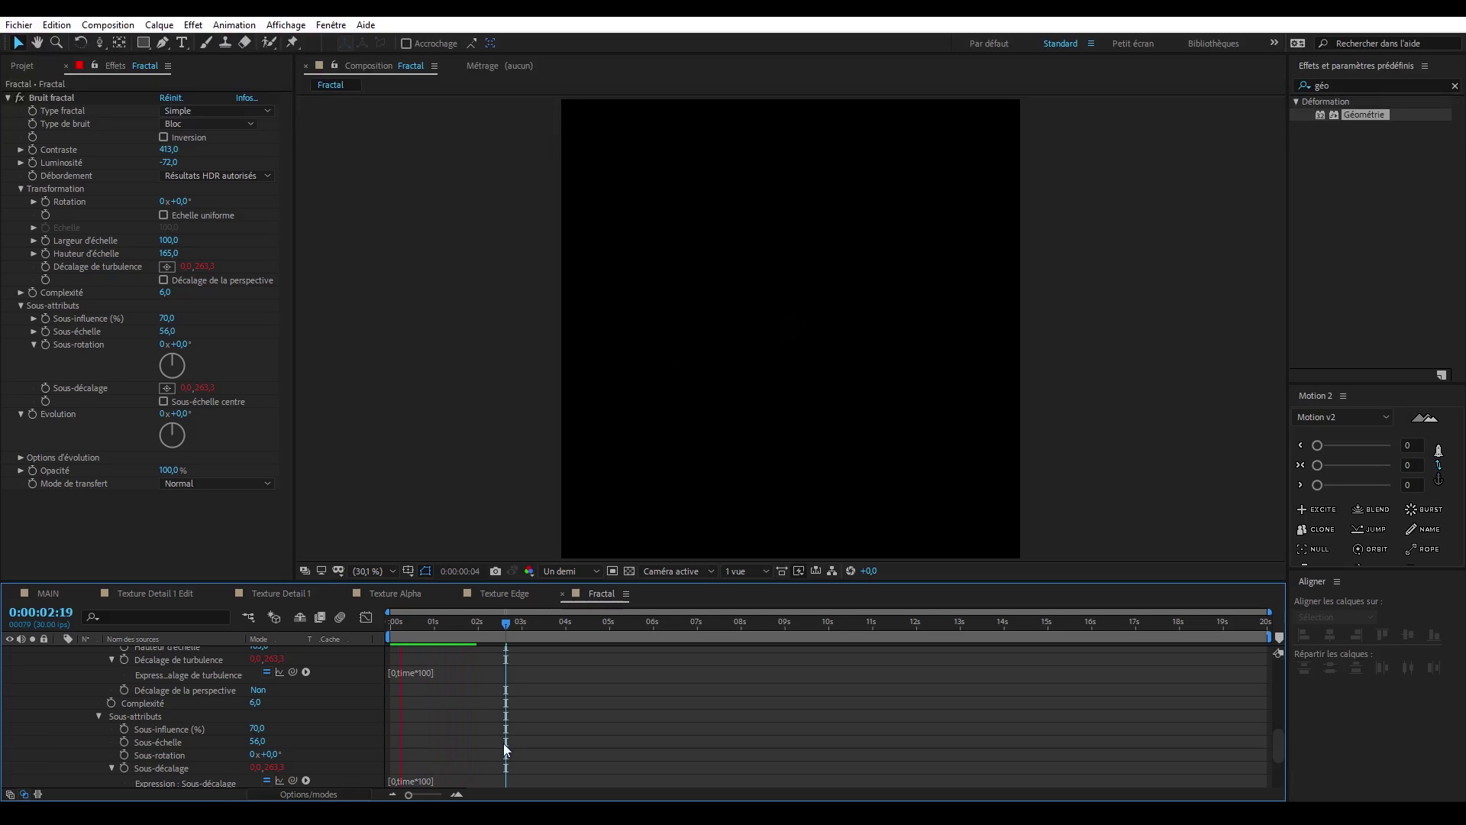
click(424, 625)
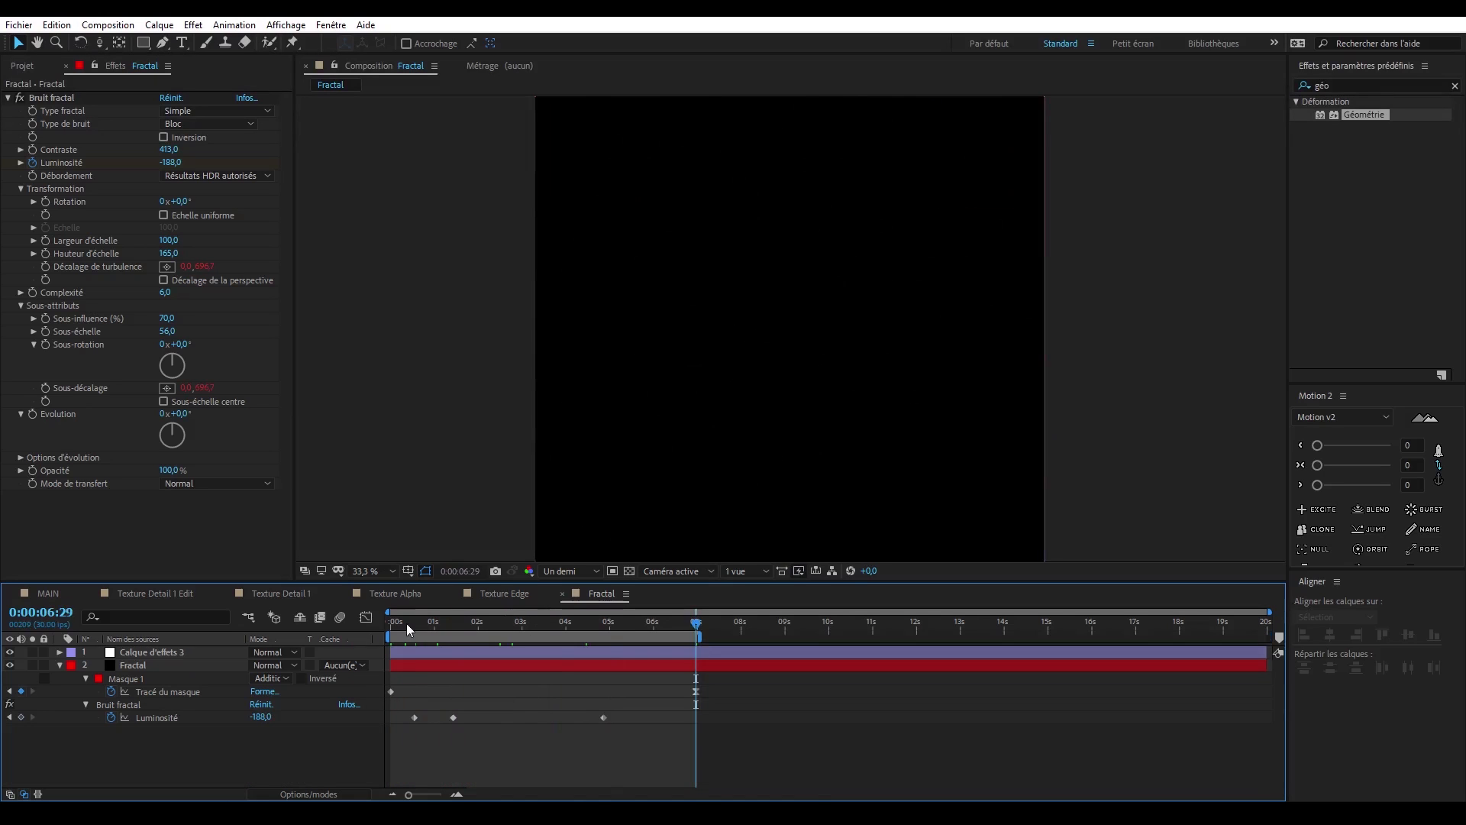
drag(406, 623, 460, 653)
- Duplicate the Fractal layer and solo the upper copy
click(420, 664)
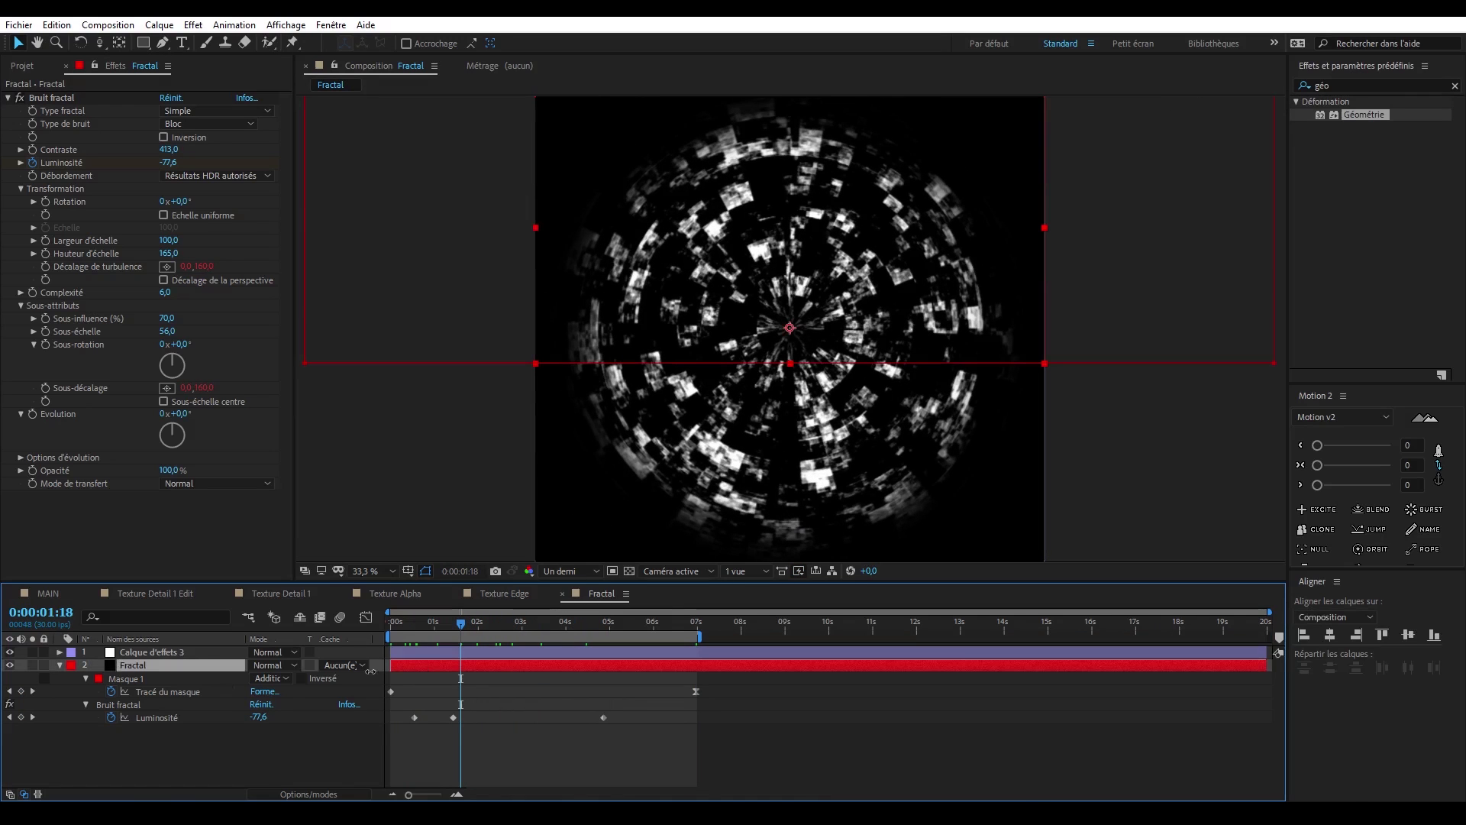
key(ctrl+d)
click(33, 665)
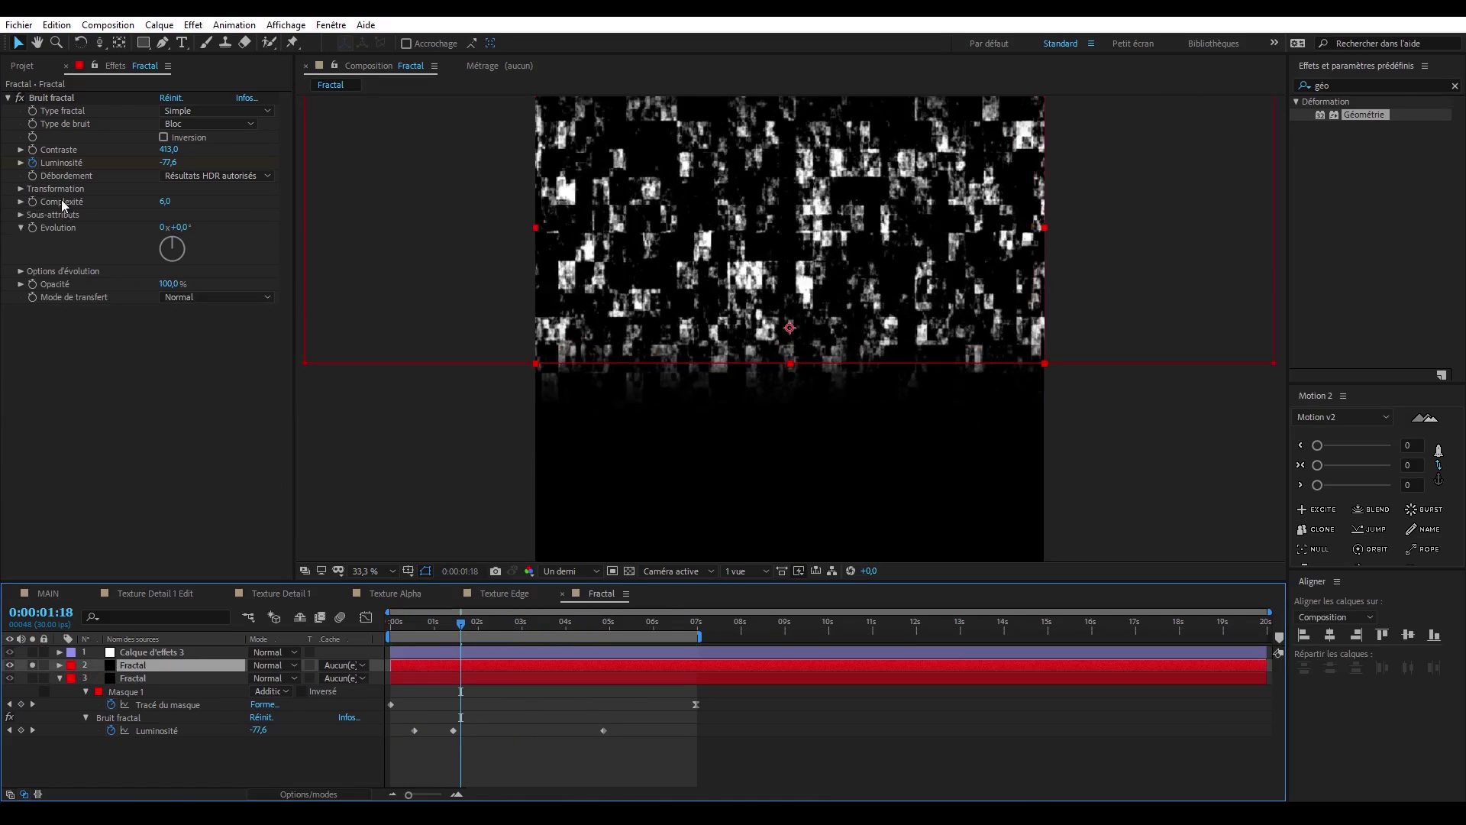
- Set the upper Fractal copy's Bruit fractal scale height to about 2081 and include Calque d'effets 3 in the soloed view
click(22, 190)
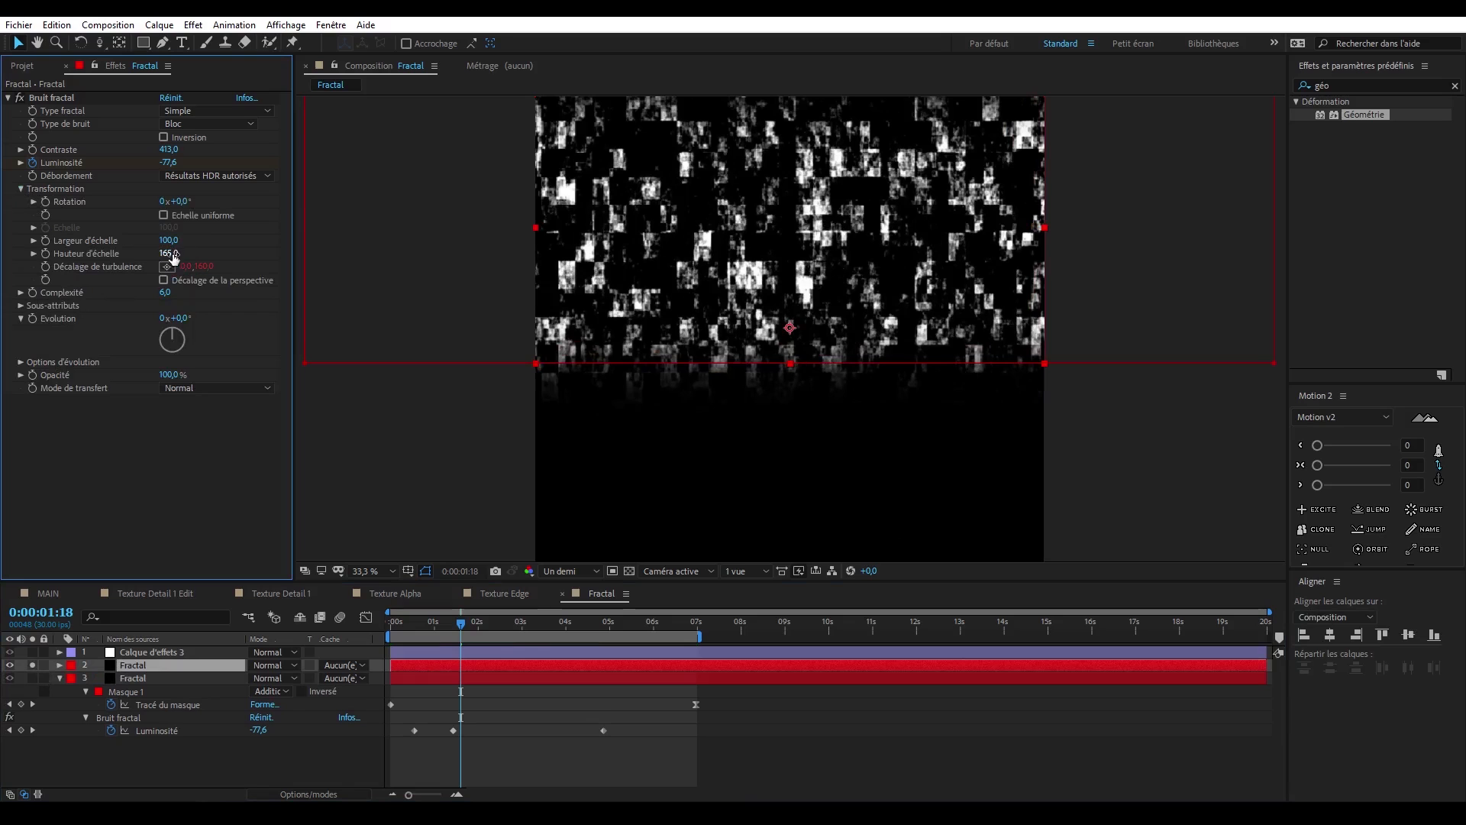
drag(174, 254, 225, 254)
click(32, 652)
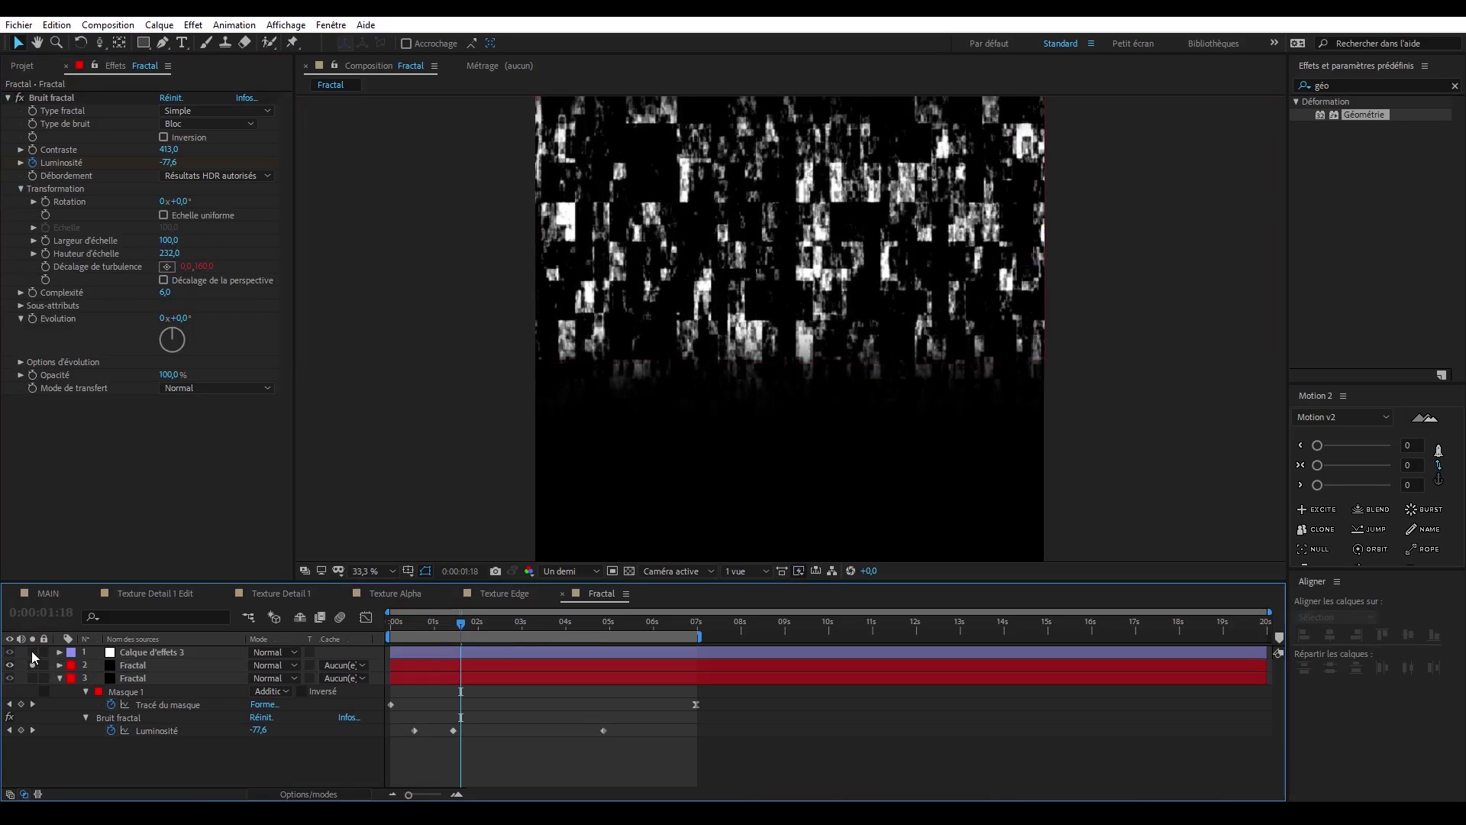
drag(174, 255, 1465, 210)
drag(168, 256, 178, 256)
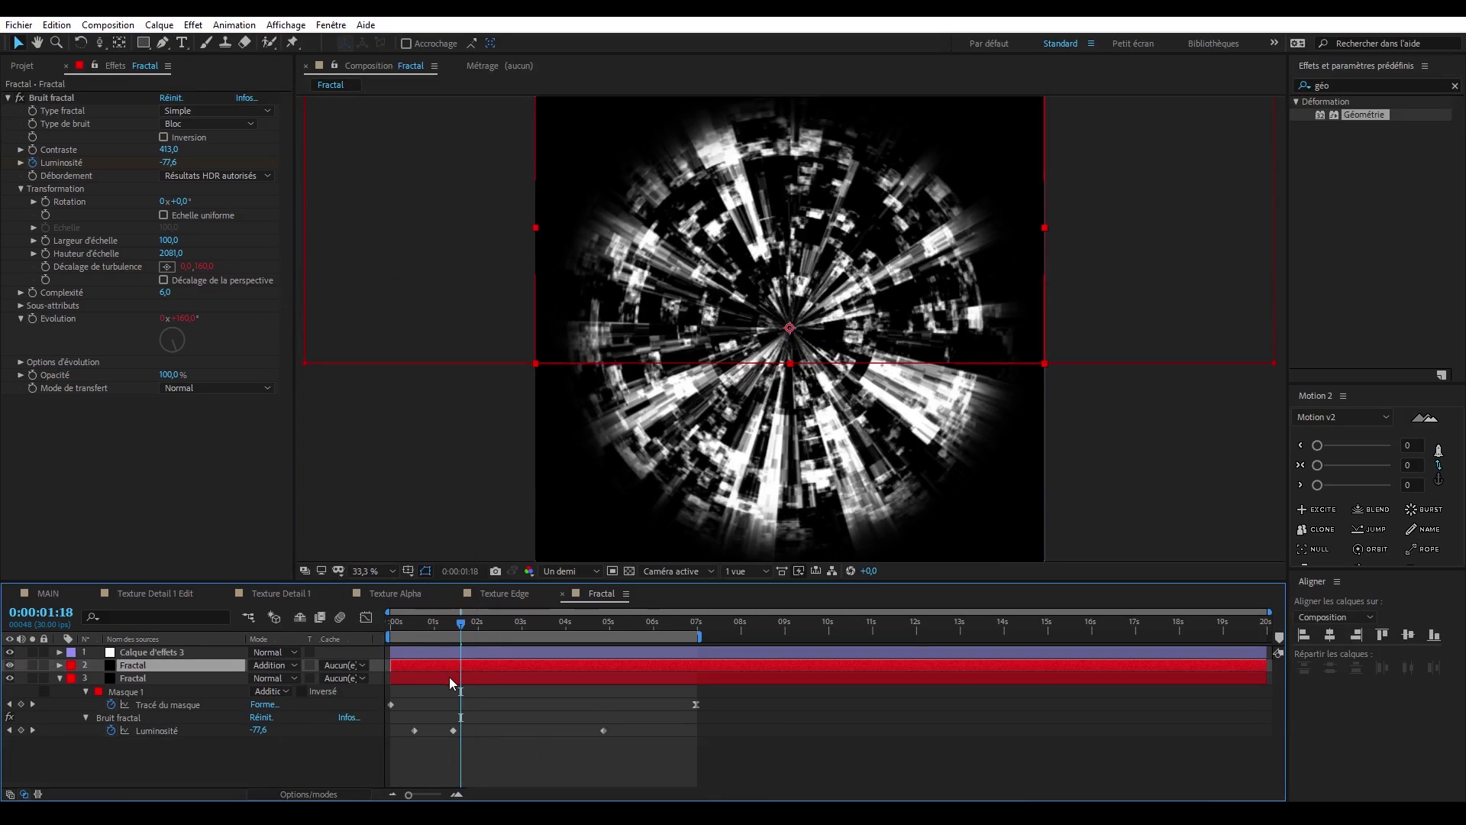
- Shift the lower Fractal layer to start at about 1 second and check the offset ring animation
drag(451, 677, 498, 676)
drag(451, 628, 554, 650)
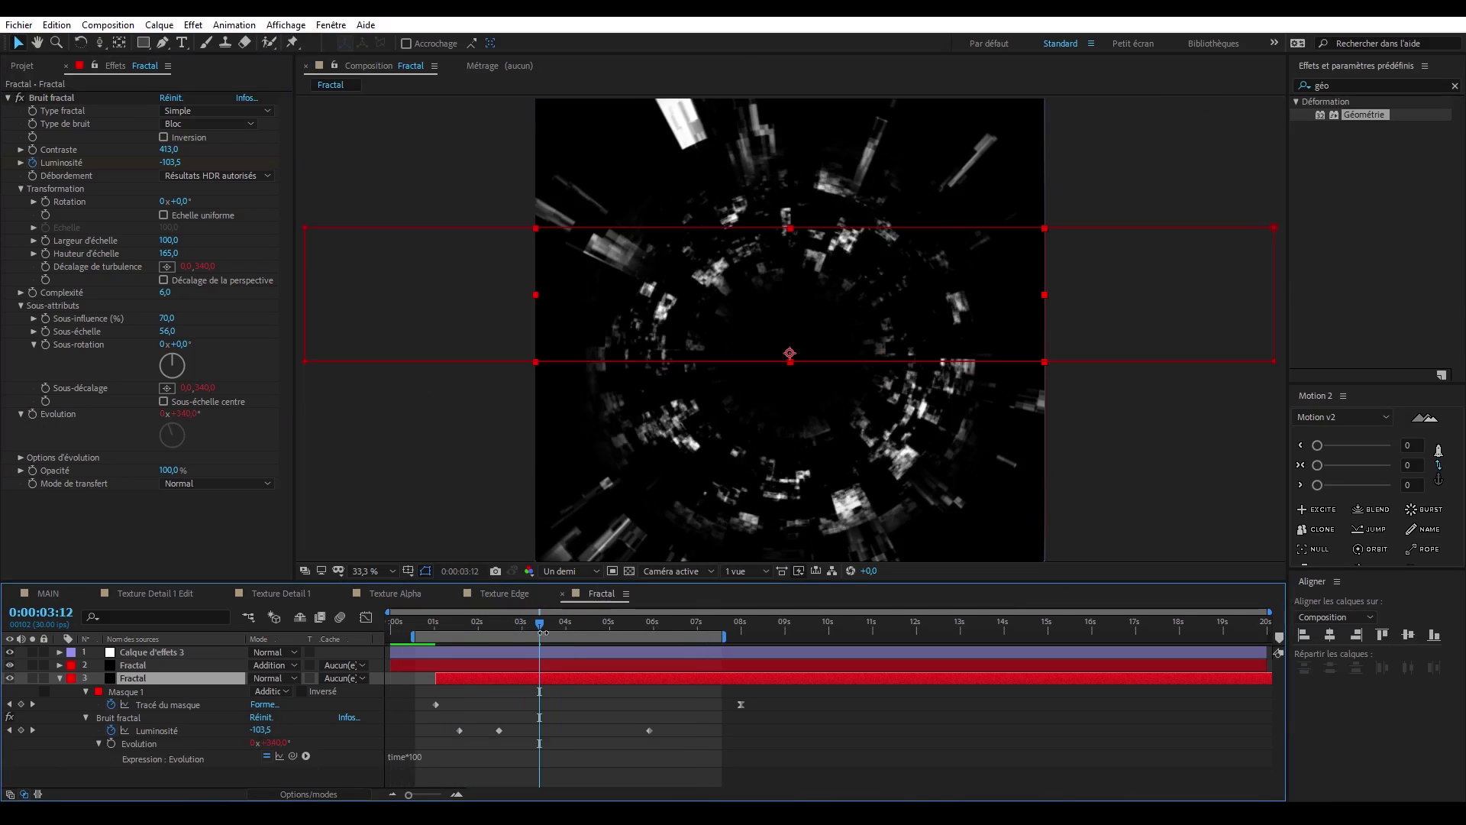
drag(545, 634, 479, 646)
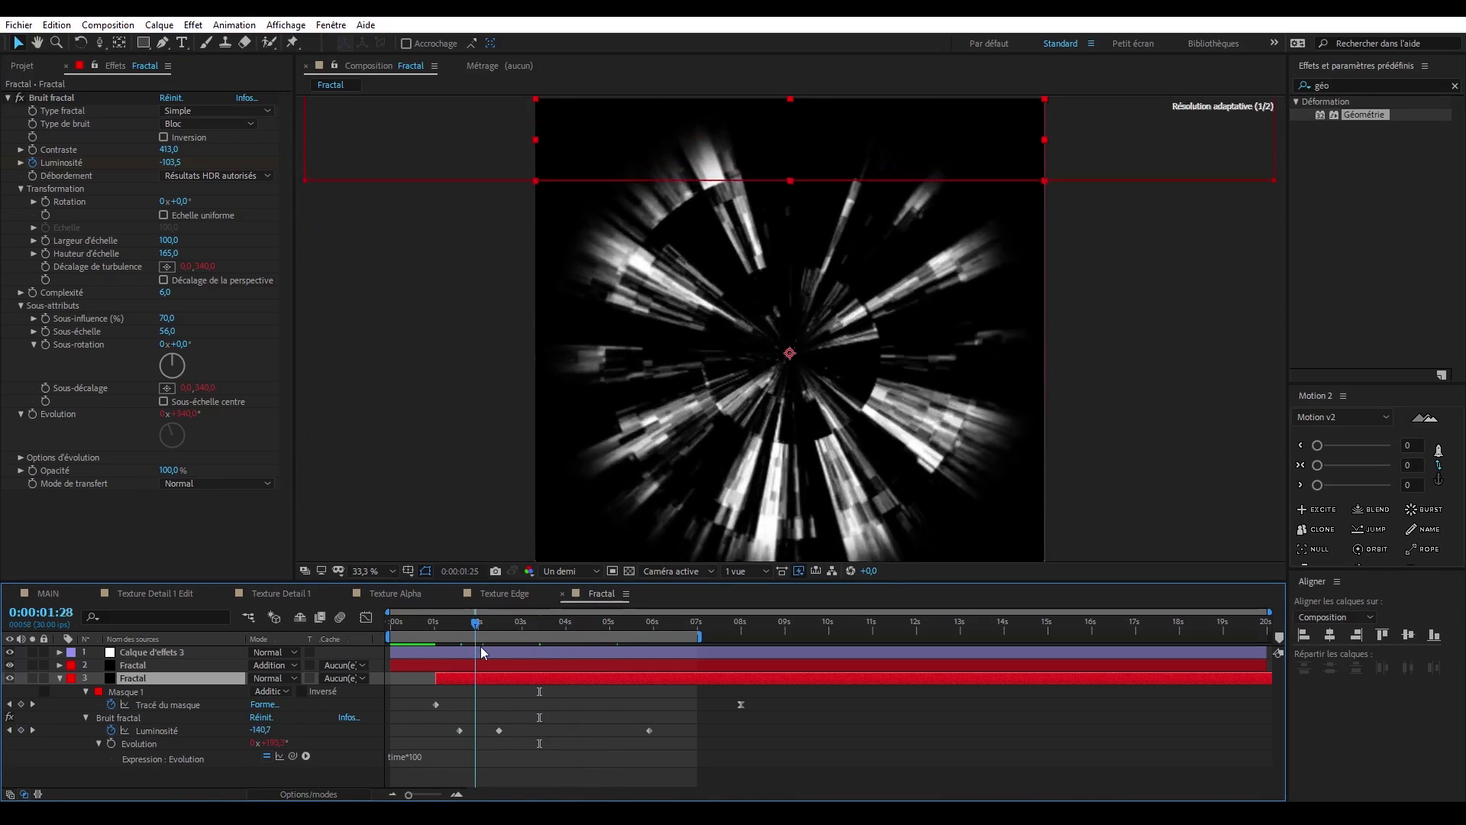
- Add the Texture Alpha composition above the other layers and create a composition-sized black solid named BLACK
click(33, 70)
drag(82, 247, 182, 652)
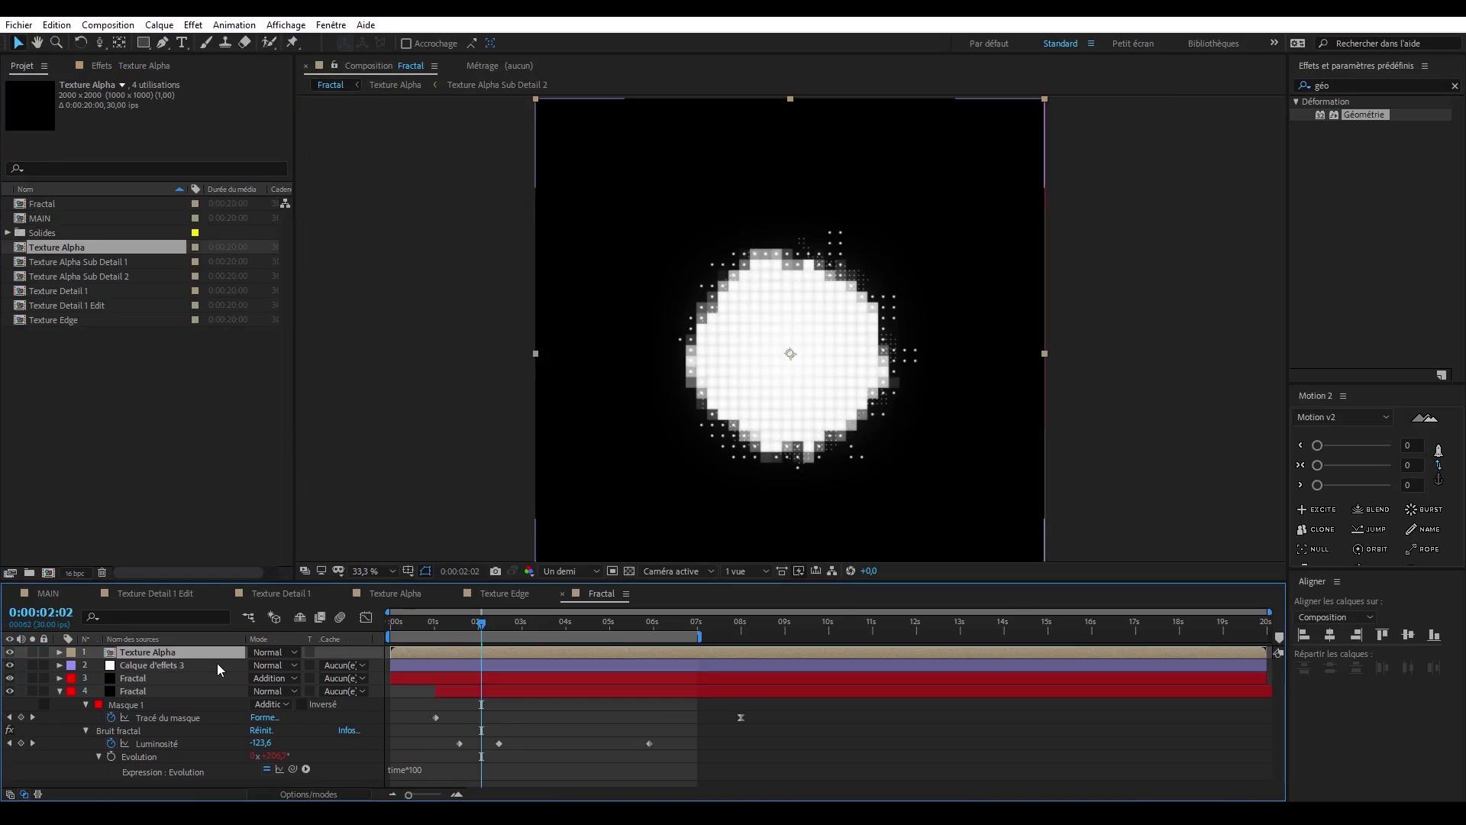
key(ctrl+y)
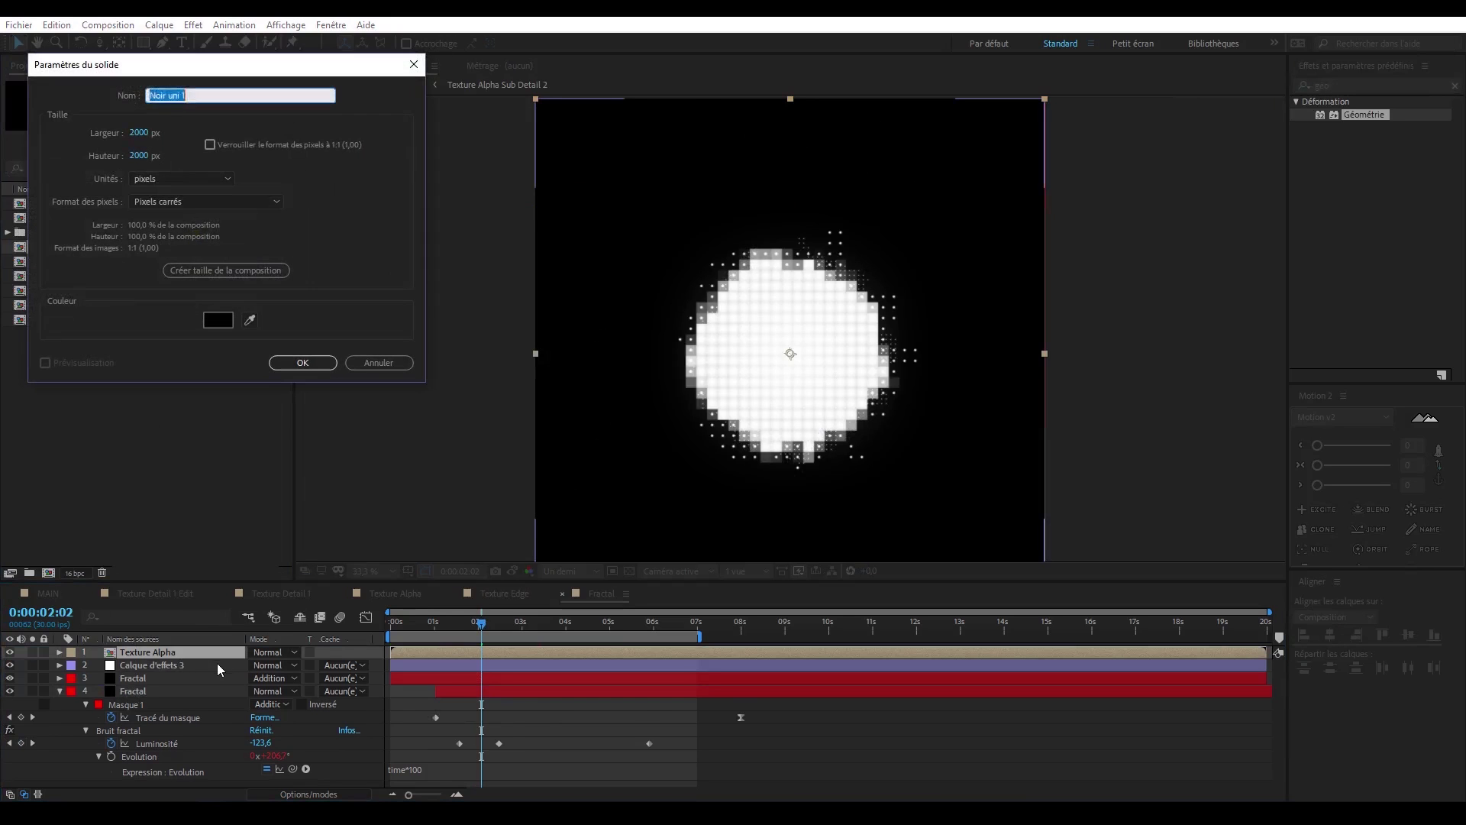
text(BLACK)
key(Return)
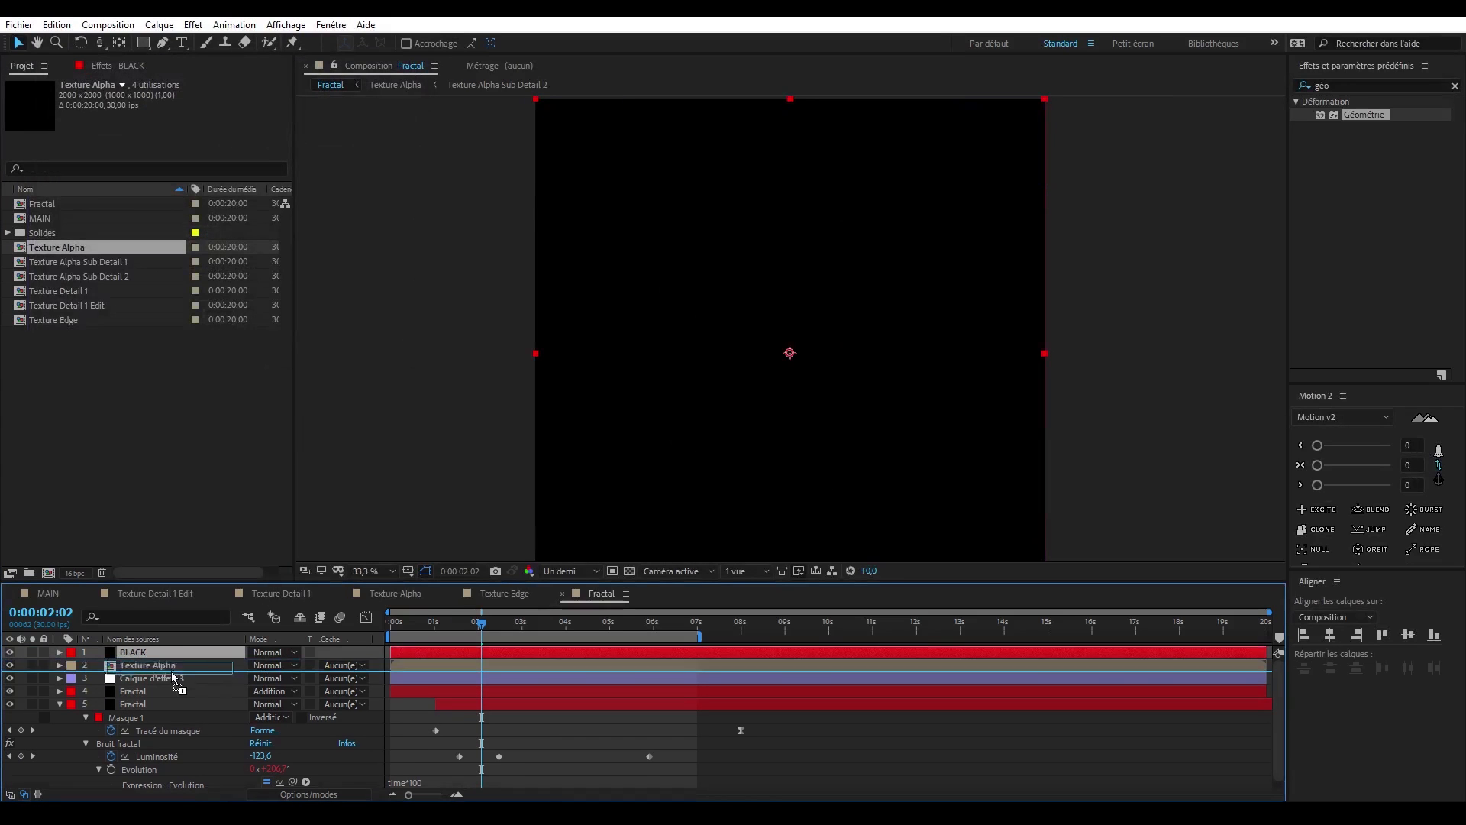
- Place BLACK directly beneath Texture Alpha, set its track matte to Luminance inversée Texture Alpha, and check the masked animation
key(ctrl+bracketright)
click(356, 665)
click(396, 737)
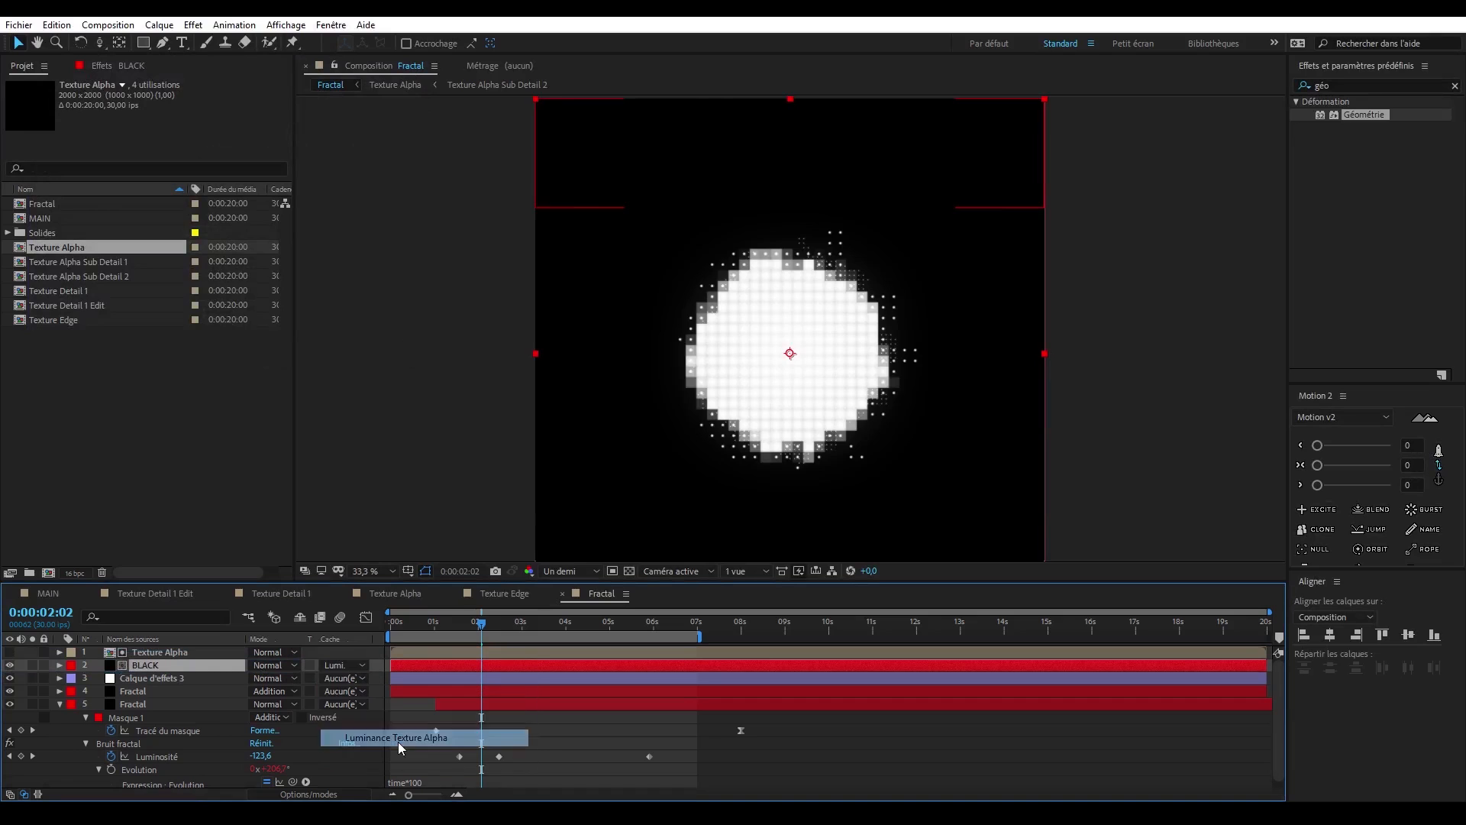
click(341, 667)
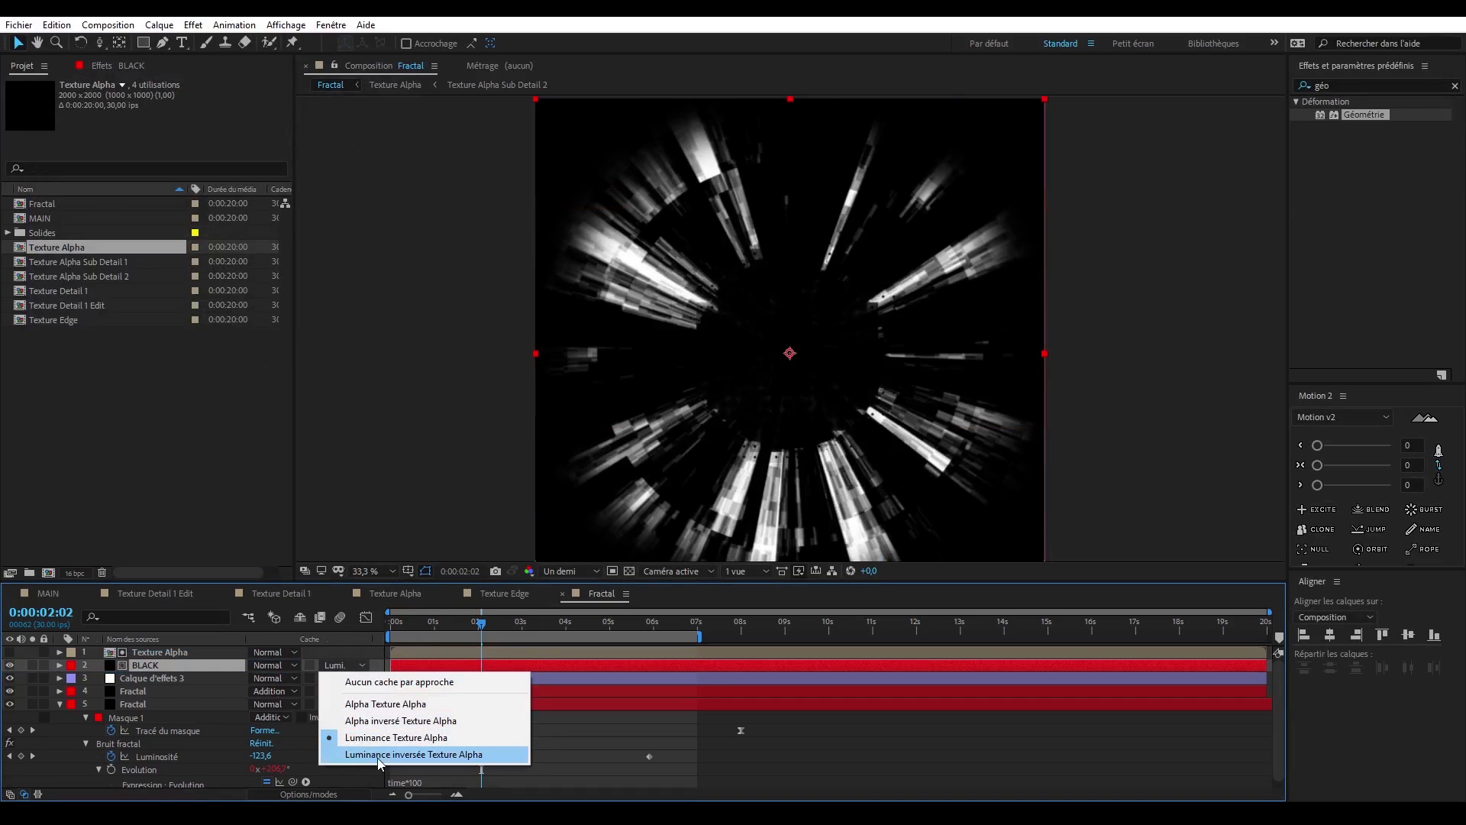
click(413, 755)
drag(431, 622, 474, 624)
click(1178, 396)
scroll(838, 346, up, 2)
scroll(822, 377, down, 1)
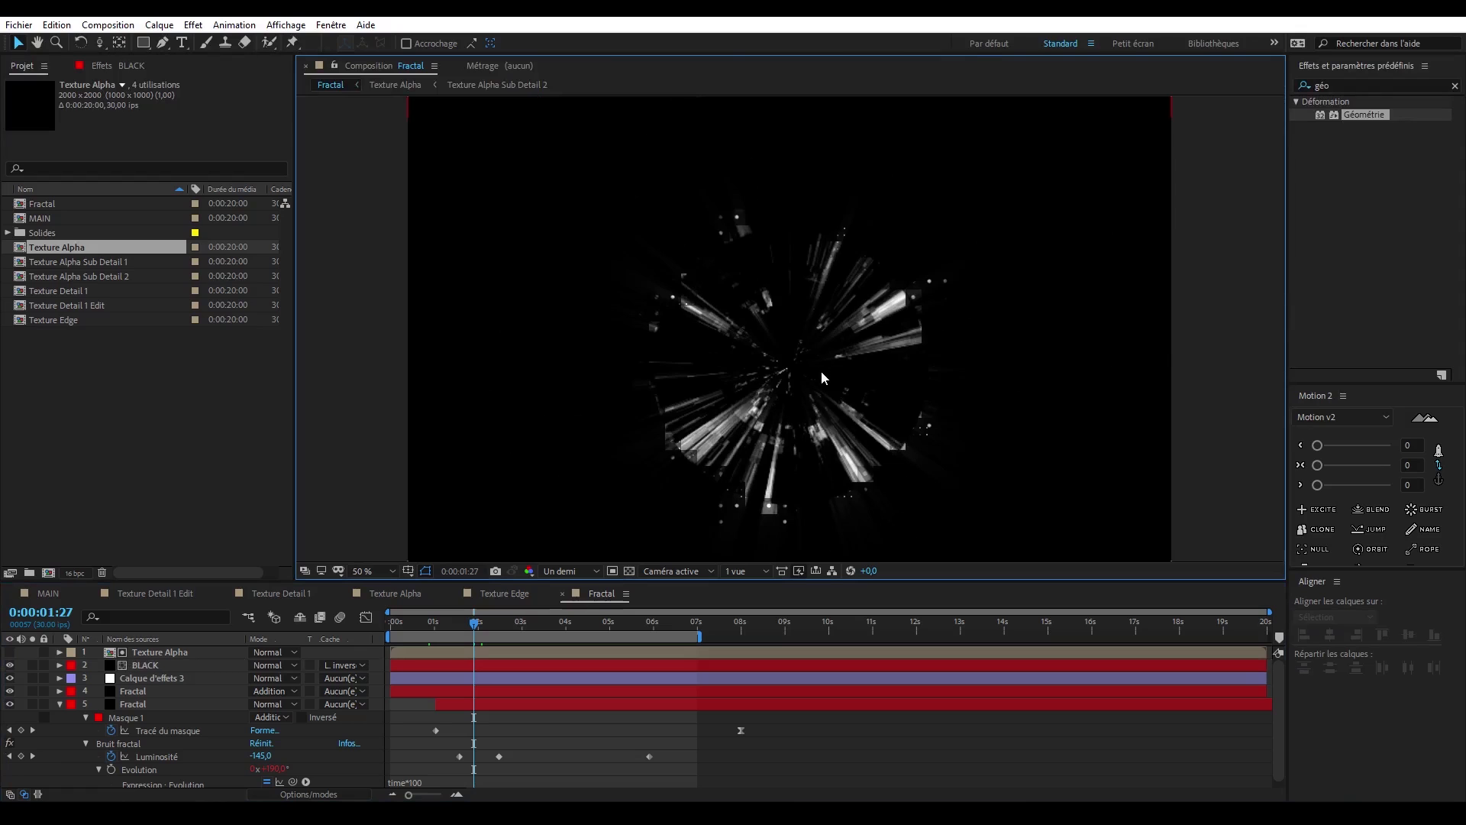
mouse_move(474, 622)
mouse_down()
mouse_move(602, 624)
mouse_move(474, 627)
mouse_up()
scroll(681, 441, down, 2)
click(451, 704)
key([)
key(ctrl+z)
- Reveal both Fractal layers' keyframes and stretch their spacing so the lower mask animation ends at about 11 seconds
click(466, 692)
shift+click(489, 704)
key(u)
drag(609, 582, 608, 508)
drag(741, 710, 871, 709)
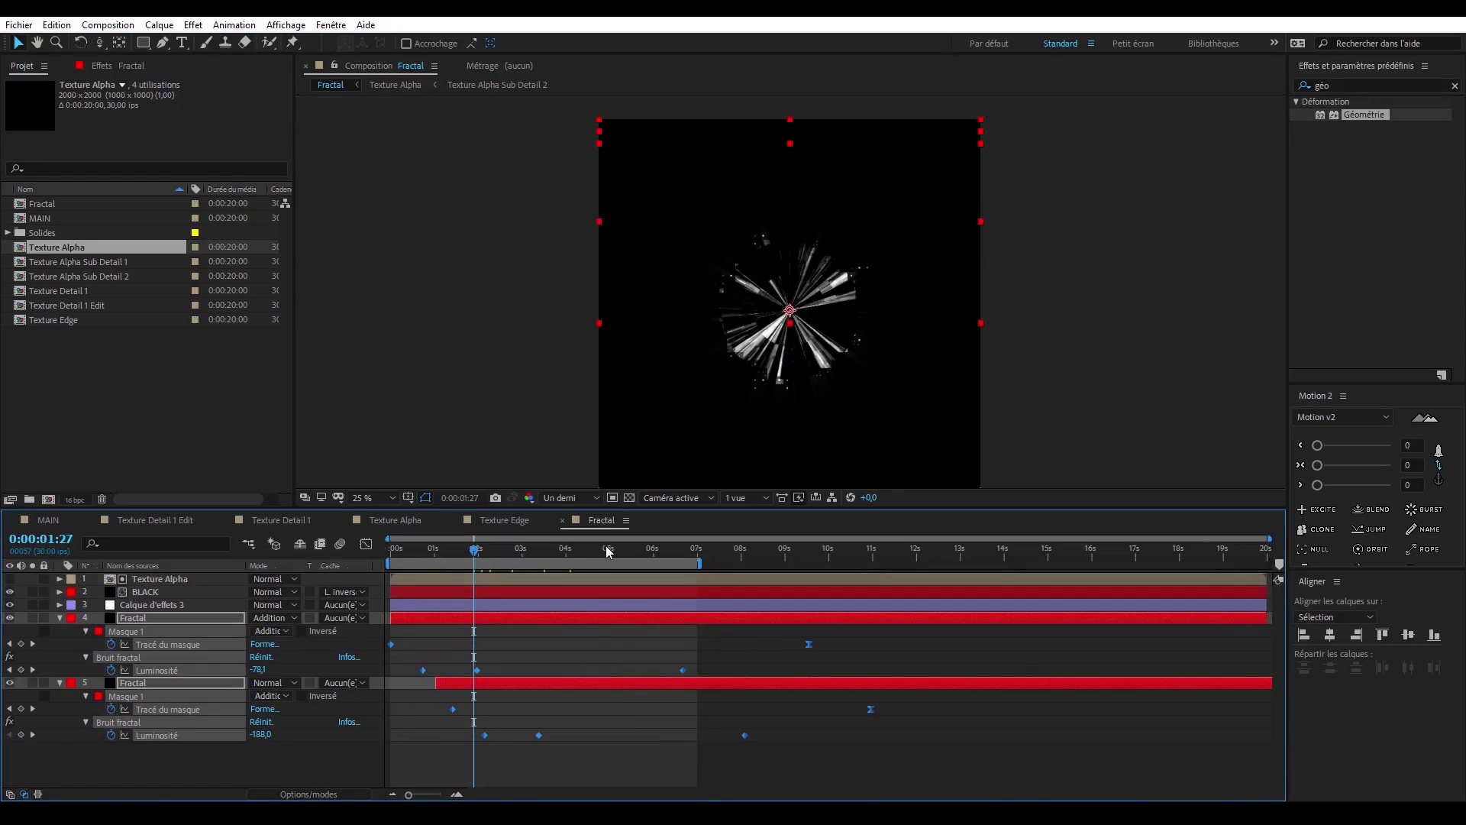
drag(609, 550, 592, 553)
- Delay the lower Fractal layer to about 1.5 seconds and stretch its keyframes so its mask animation ends at about 12 seconds
drag(473, 618, 489, 618)
drag(489, 553, 456, 553)
drag(870, 710, 895, 710)
drag(455, 553, 543, 552)
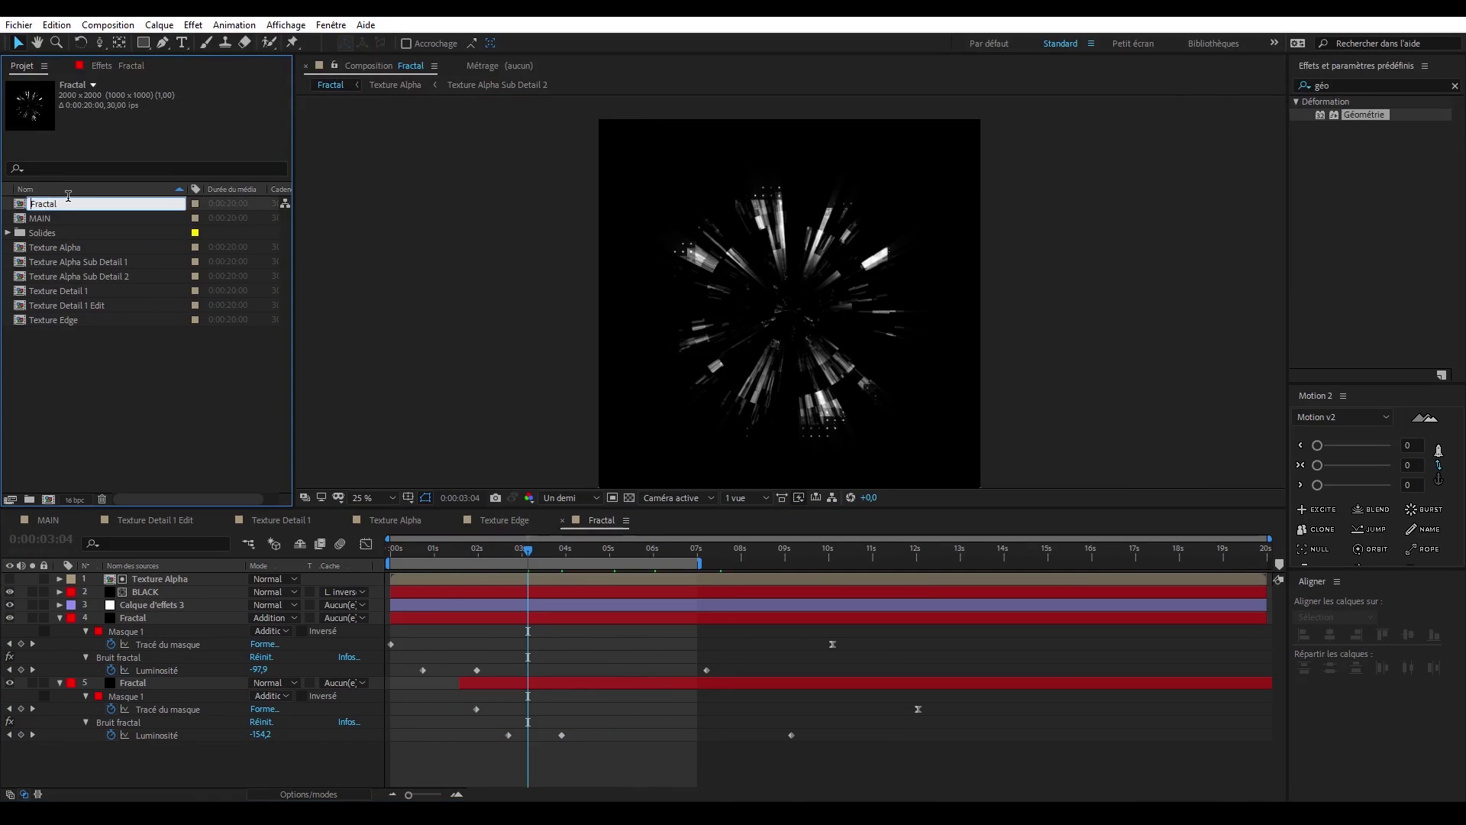
- Return to the MAIN composition and collapse the expanded flare and Starglow layer properties
click(48, 520)
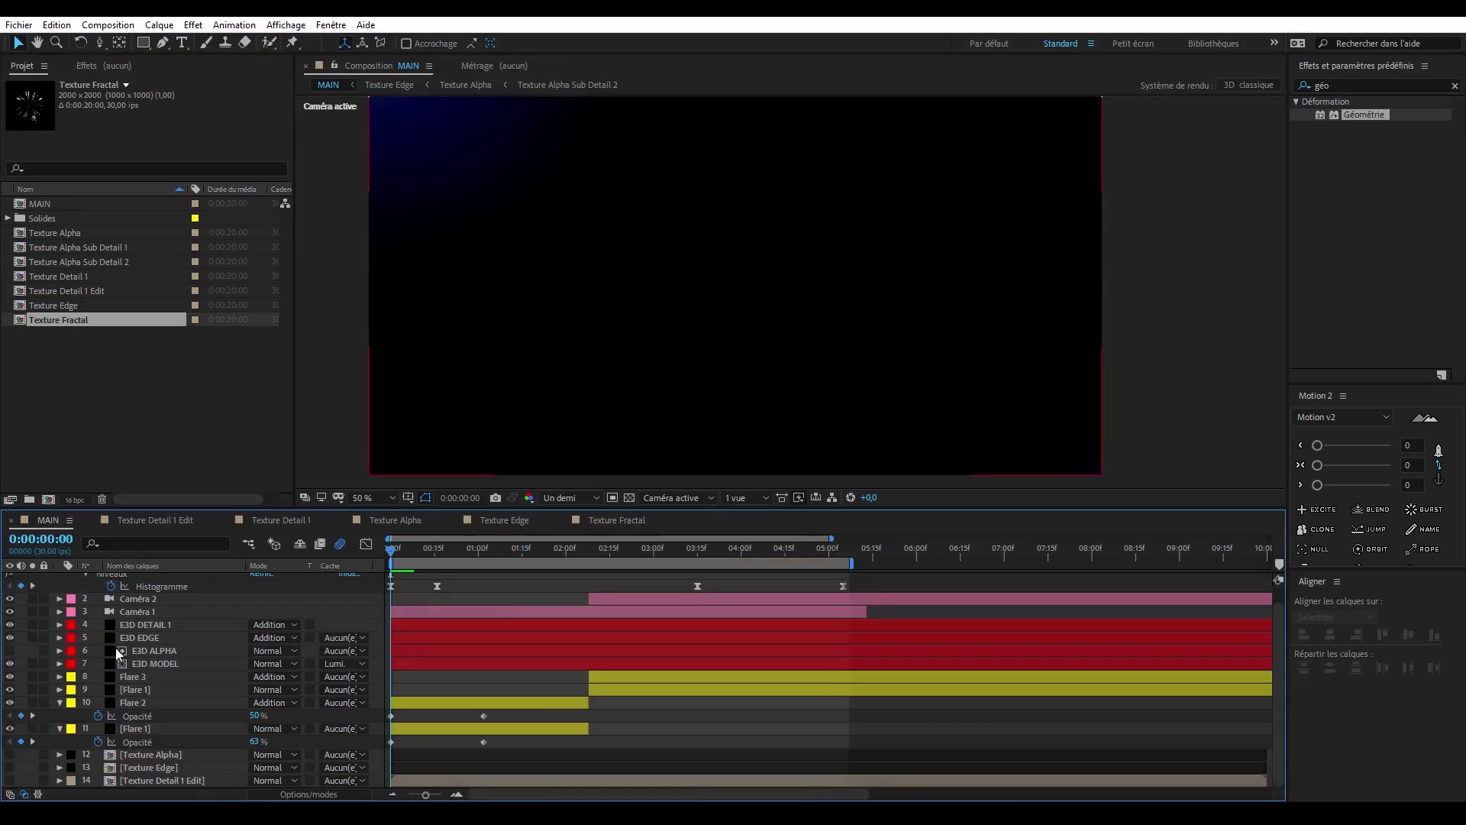
click(60, 702)
click(59, 716)
click(60, 690)
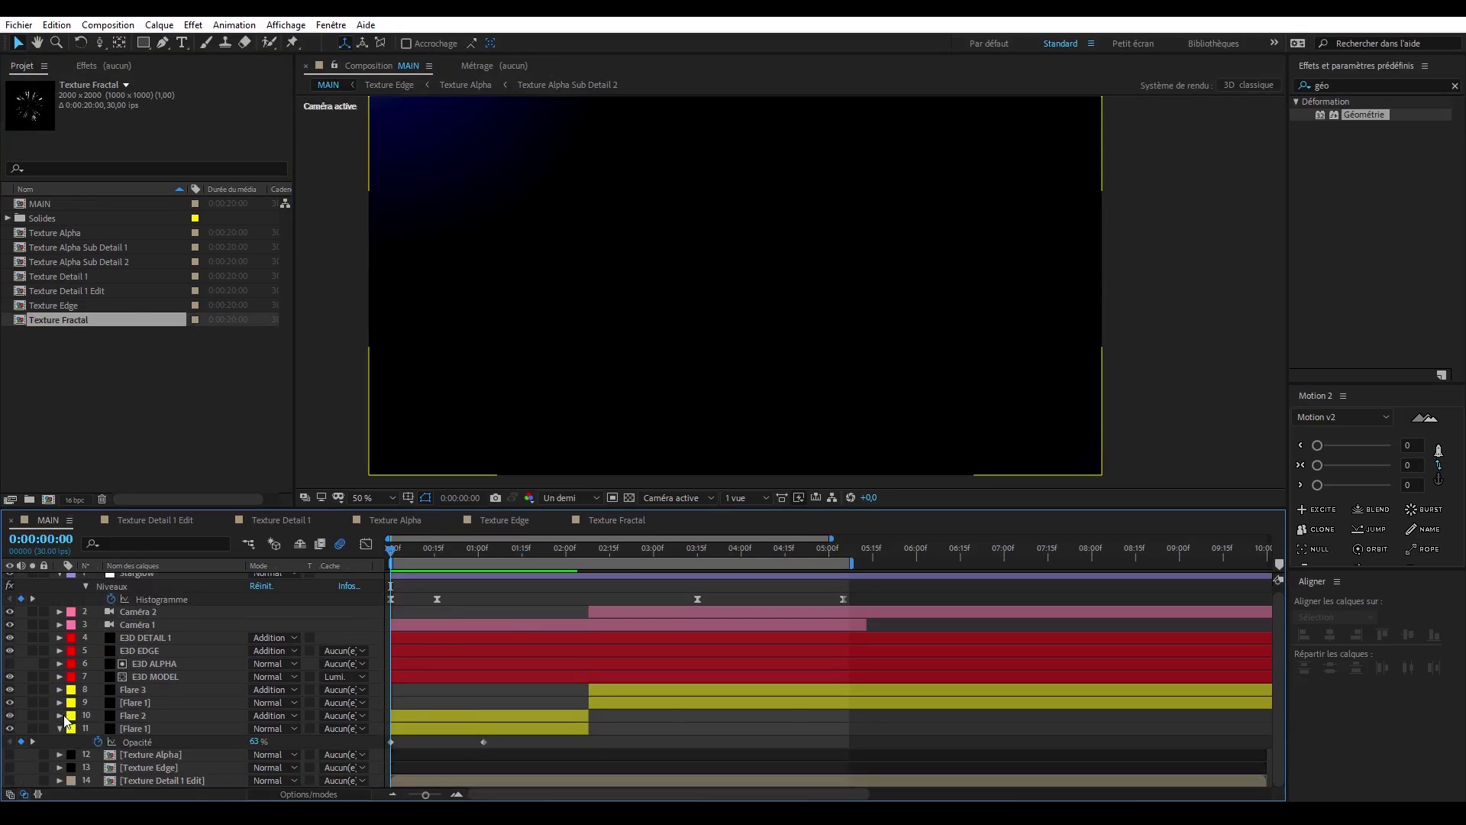
click(61, 580)
click(80, 337)
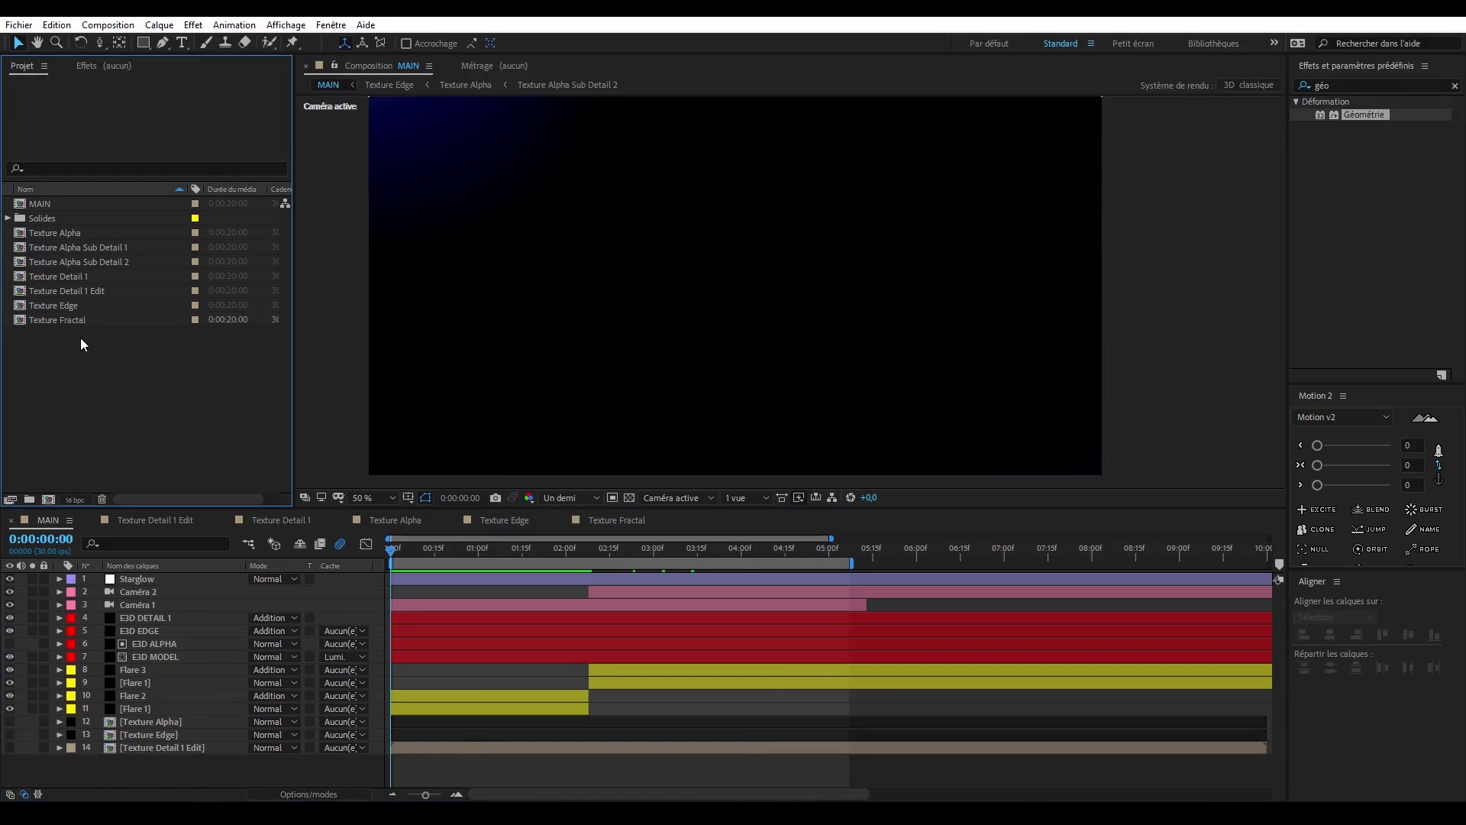
- Add Texture Fractal to MAIN directly above Texture Alpha, give it a black label and hide it
drag(80, 322, 200, 715)
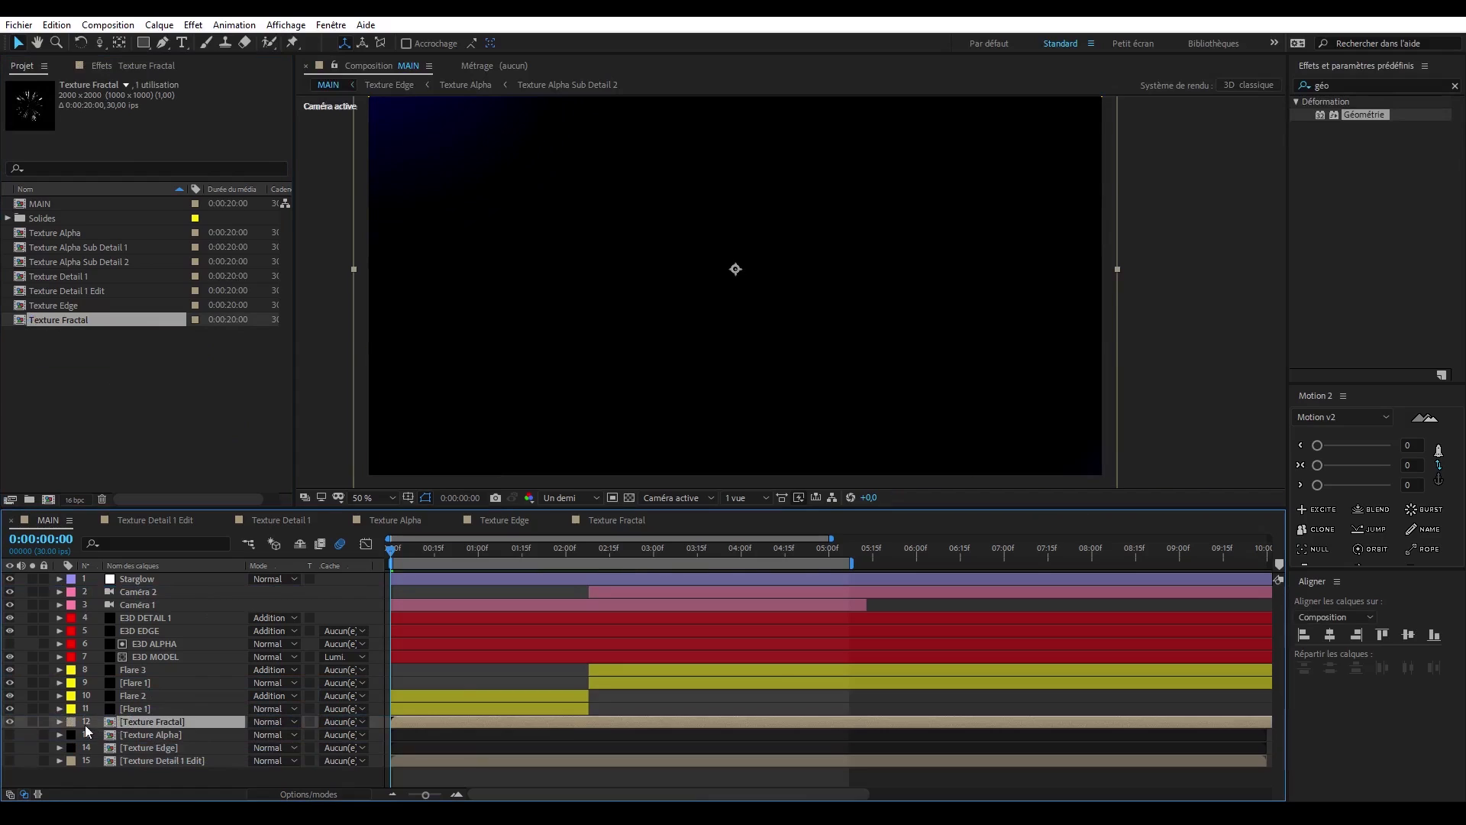
click(74, 722)
click(76, 719)
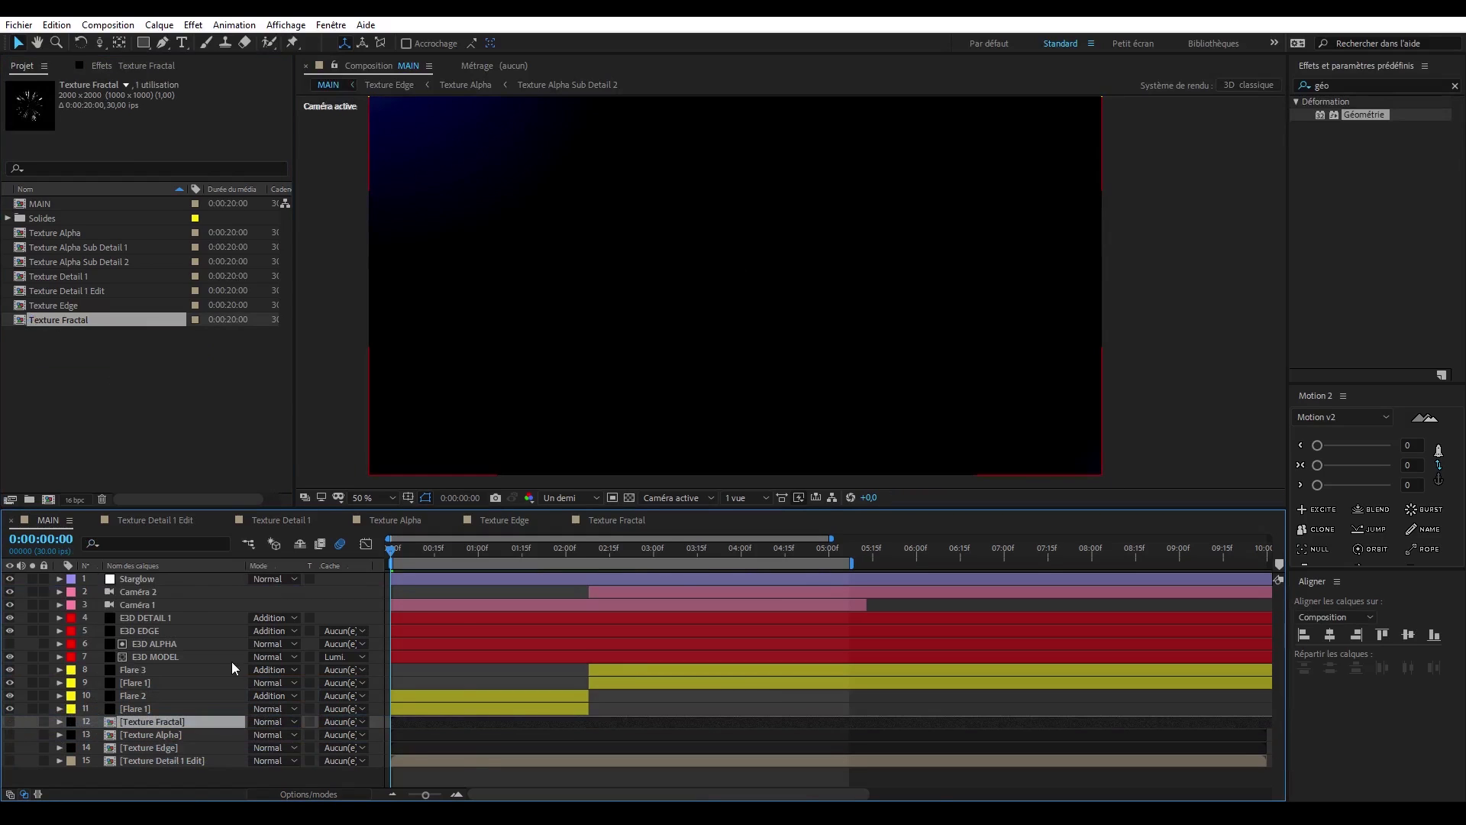
- Duplicate the E3D DETAIL 1 layer and rename the copy E3D FRACTAL
click(196, 617)
key(ctrl+d)
key(Return)
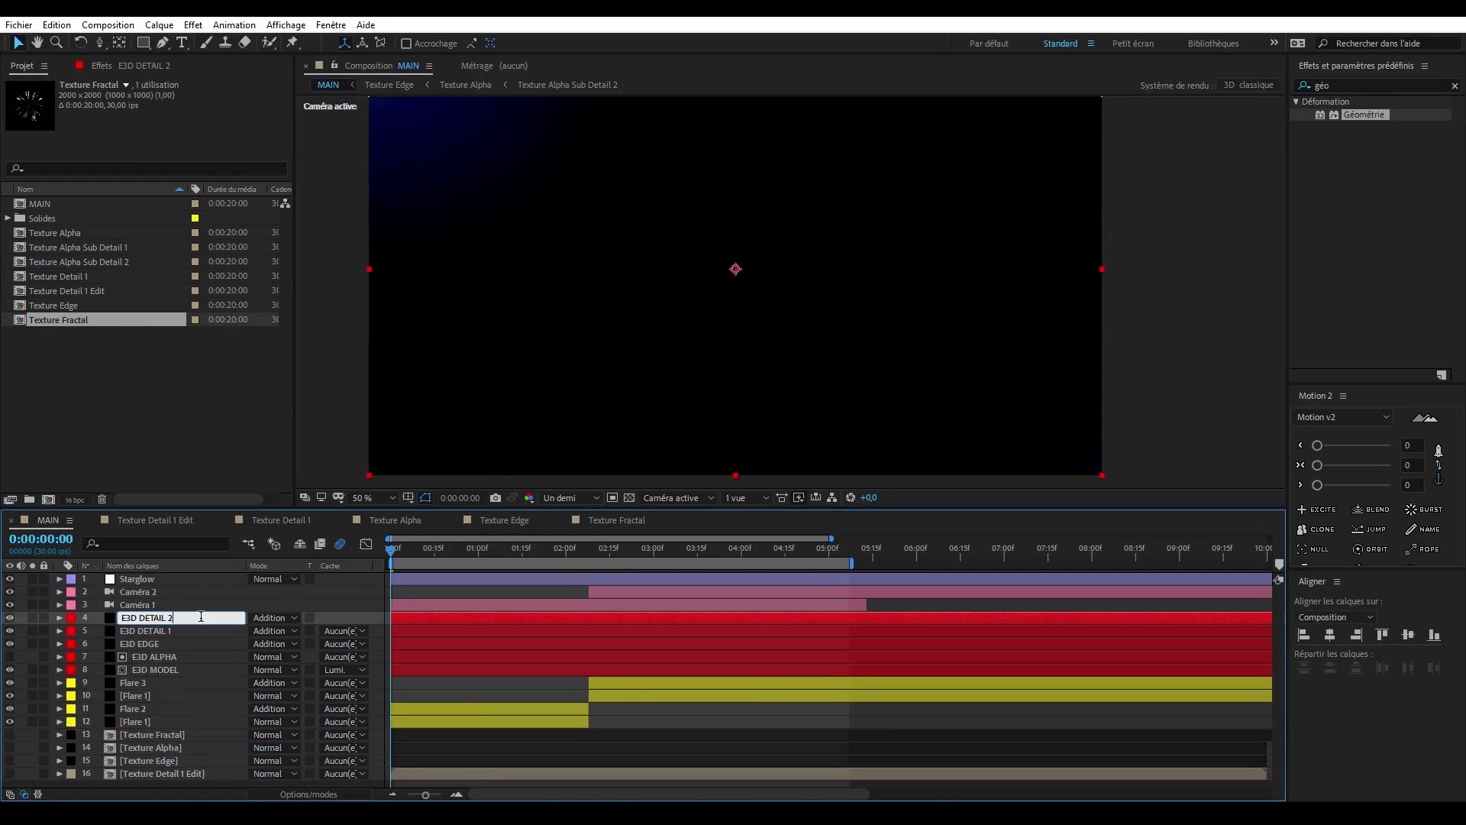
key(BackSpace)
key(BackSpace)
key(BackSpace)
key(BackSpace)
key(BackSpace)
key(BackSpace)
key(BackSpace)
key(BackSpace)
text(FRACTAM)
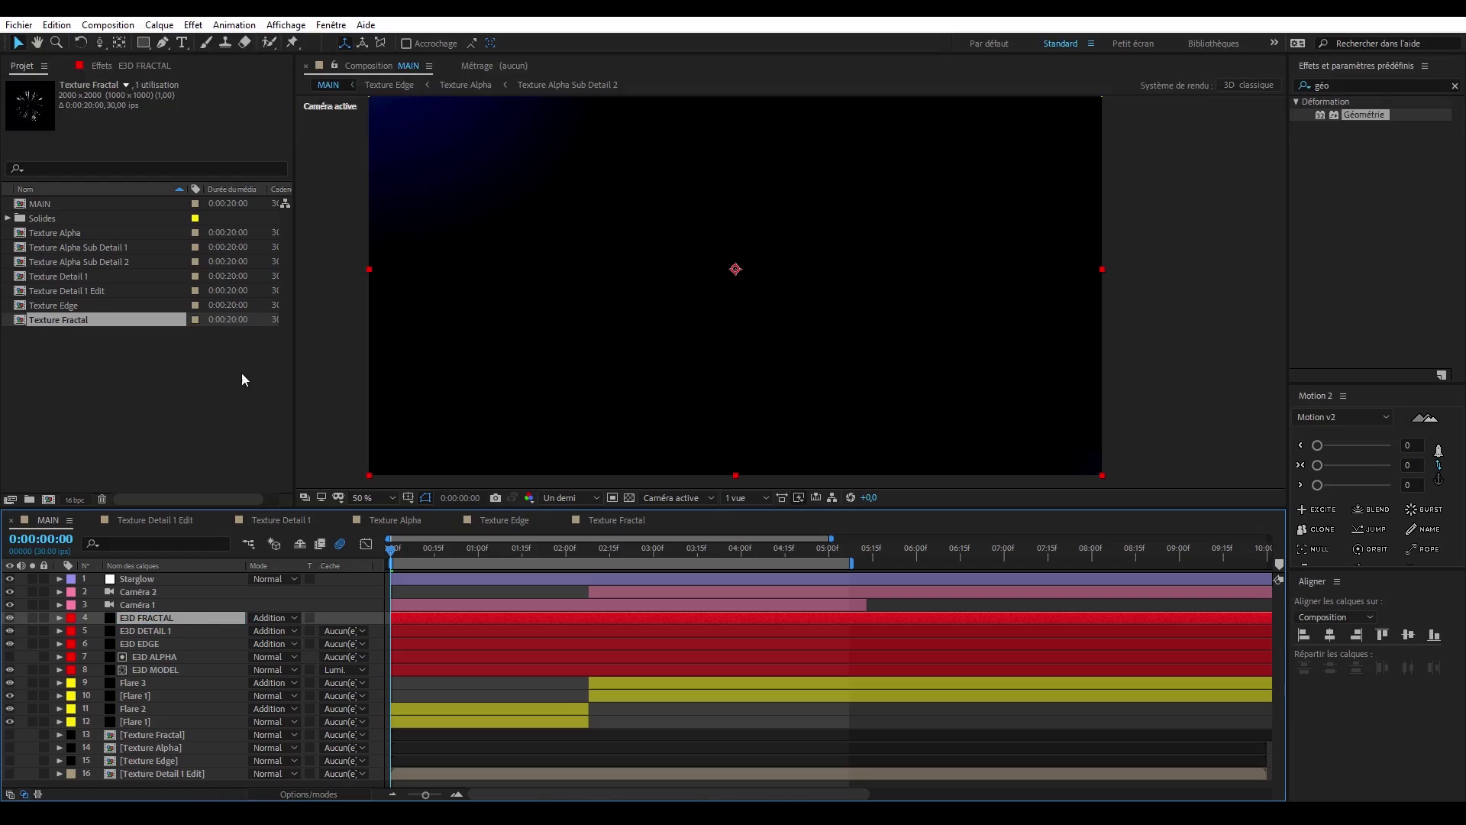
- Set E3D FRACTAL's Element custom texture map Layer 1 to Texture Fractal and preview it on the cube
click(113, 66)
scroll(26, 214, up, 2)
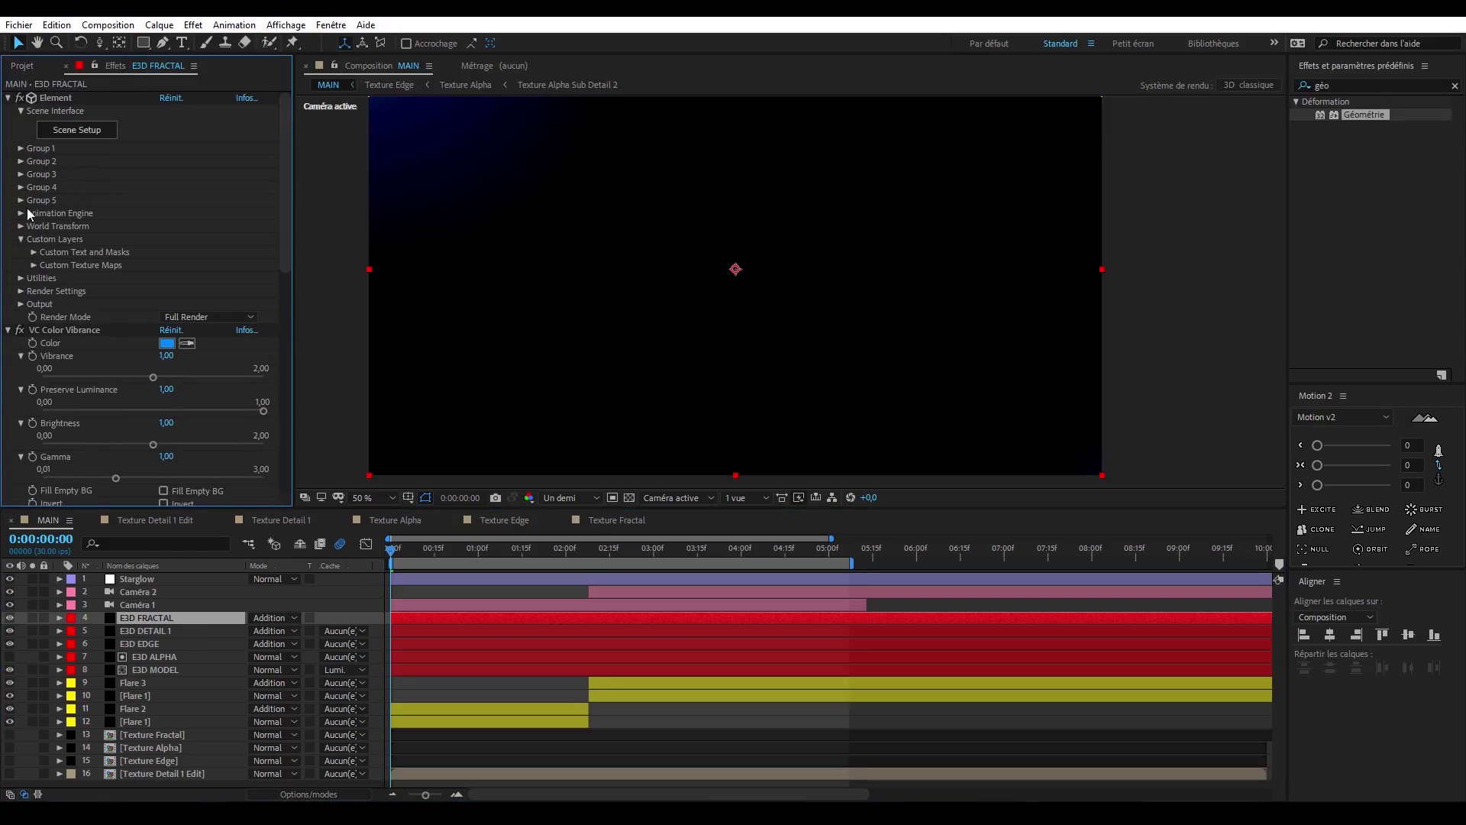
click(34, 264)
scroll(114, 259, down, 1)
click(200, 240)
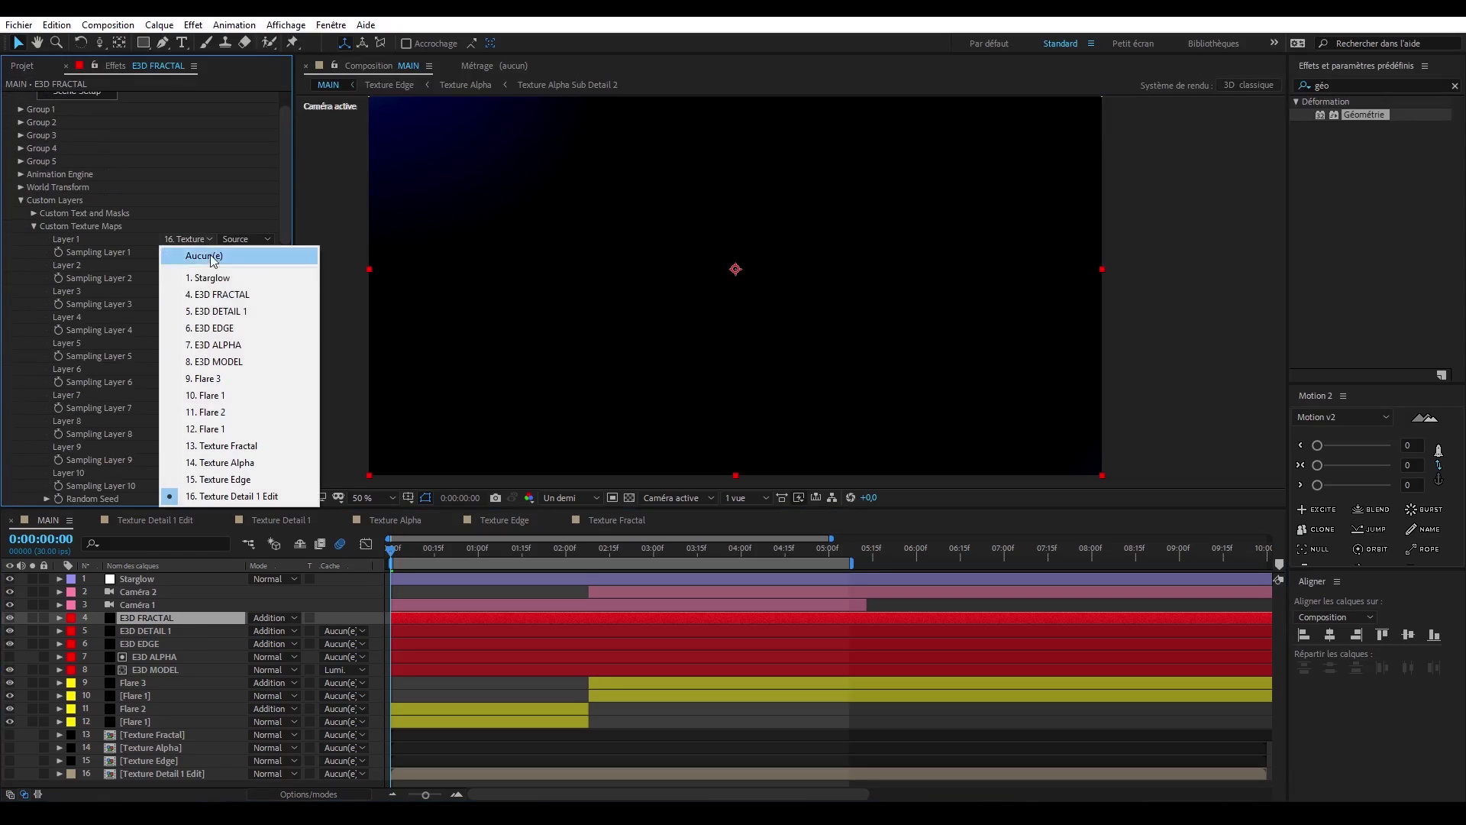
click(260, 446)
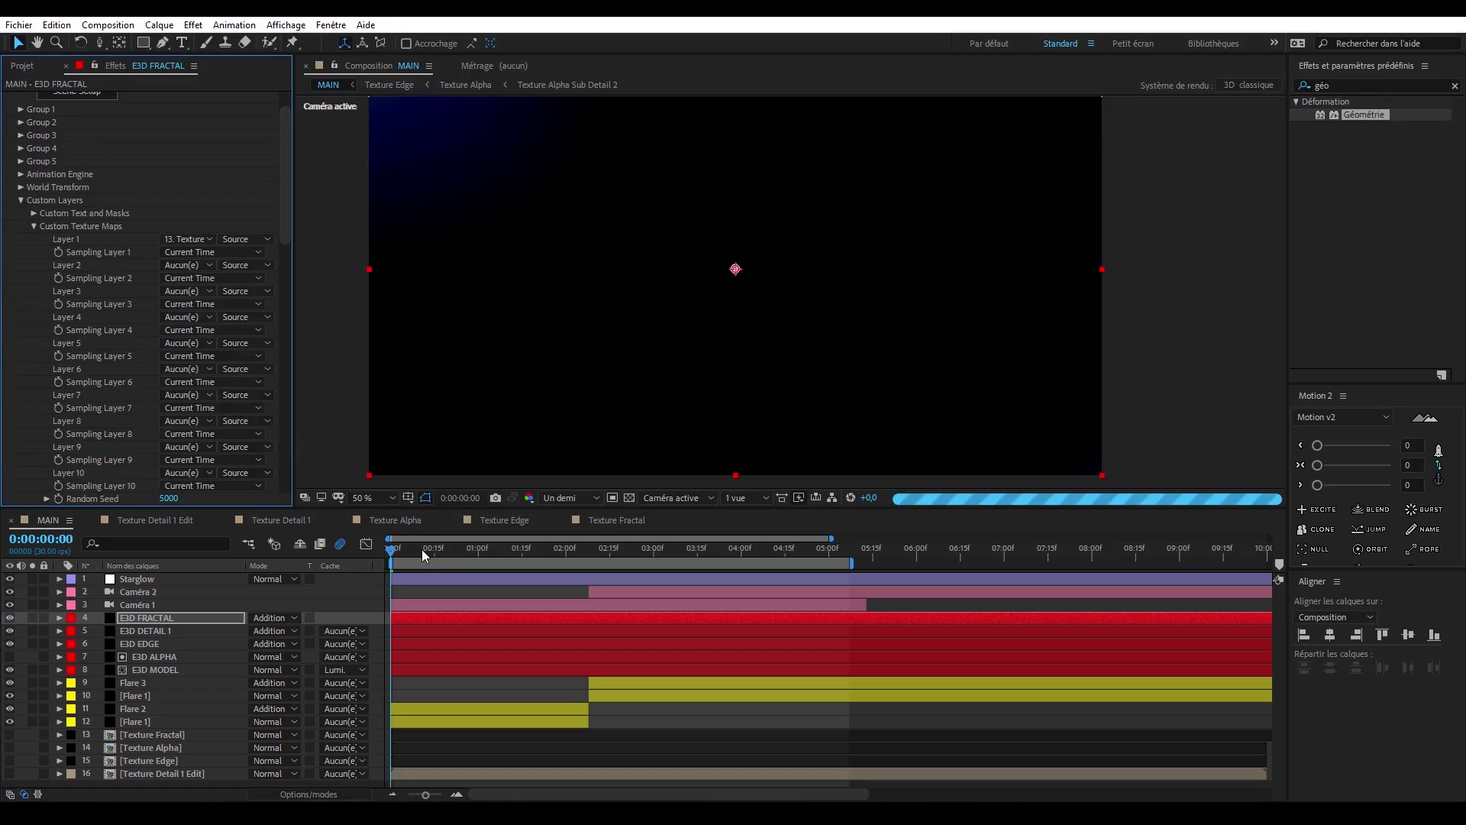
drag(542, 547, 595, 548)
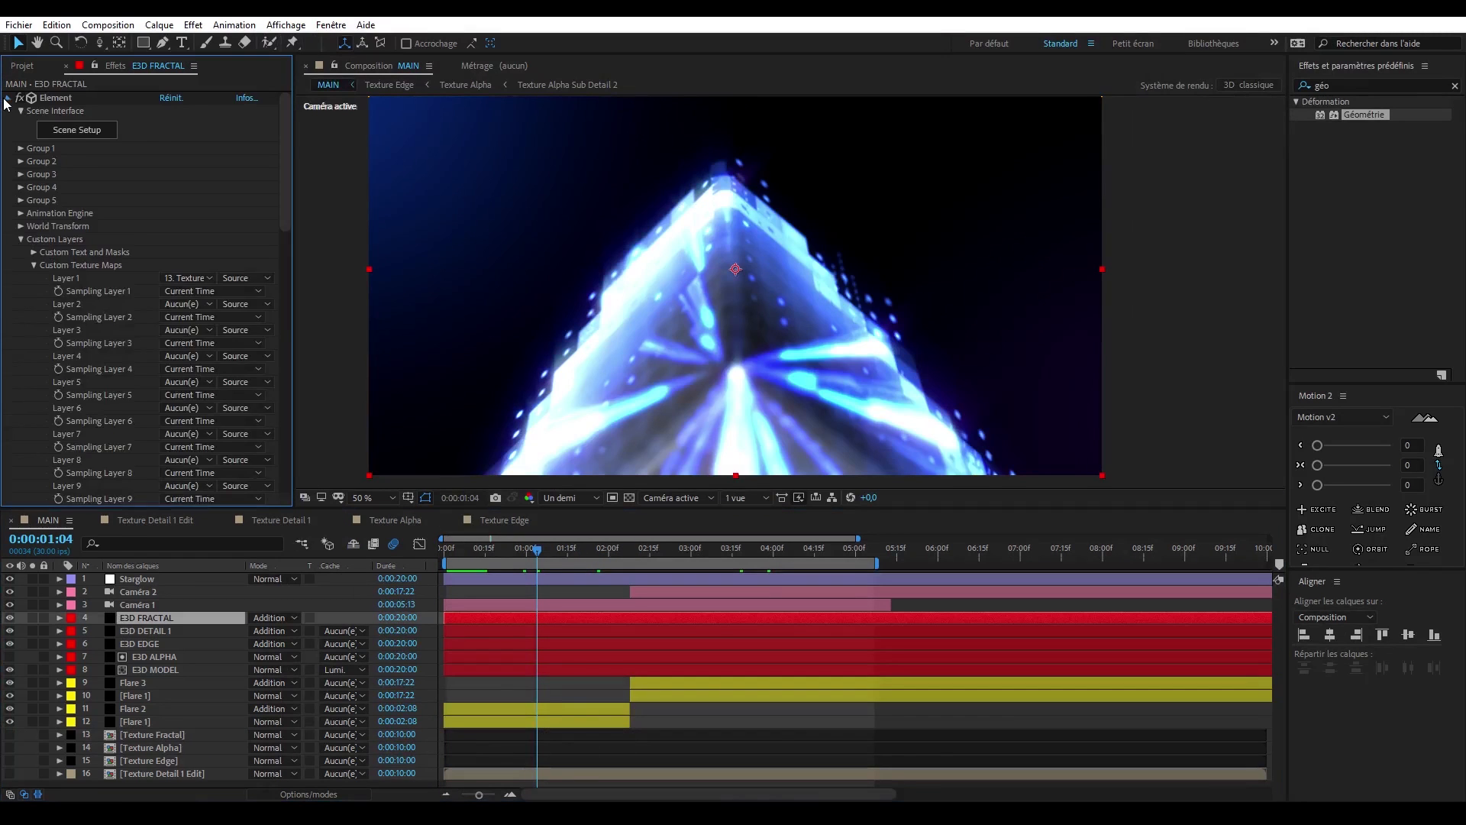
- Change the VC Color Vibrance color on E3D FRACTAL from blue to a purple hue
click(7, 98)
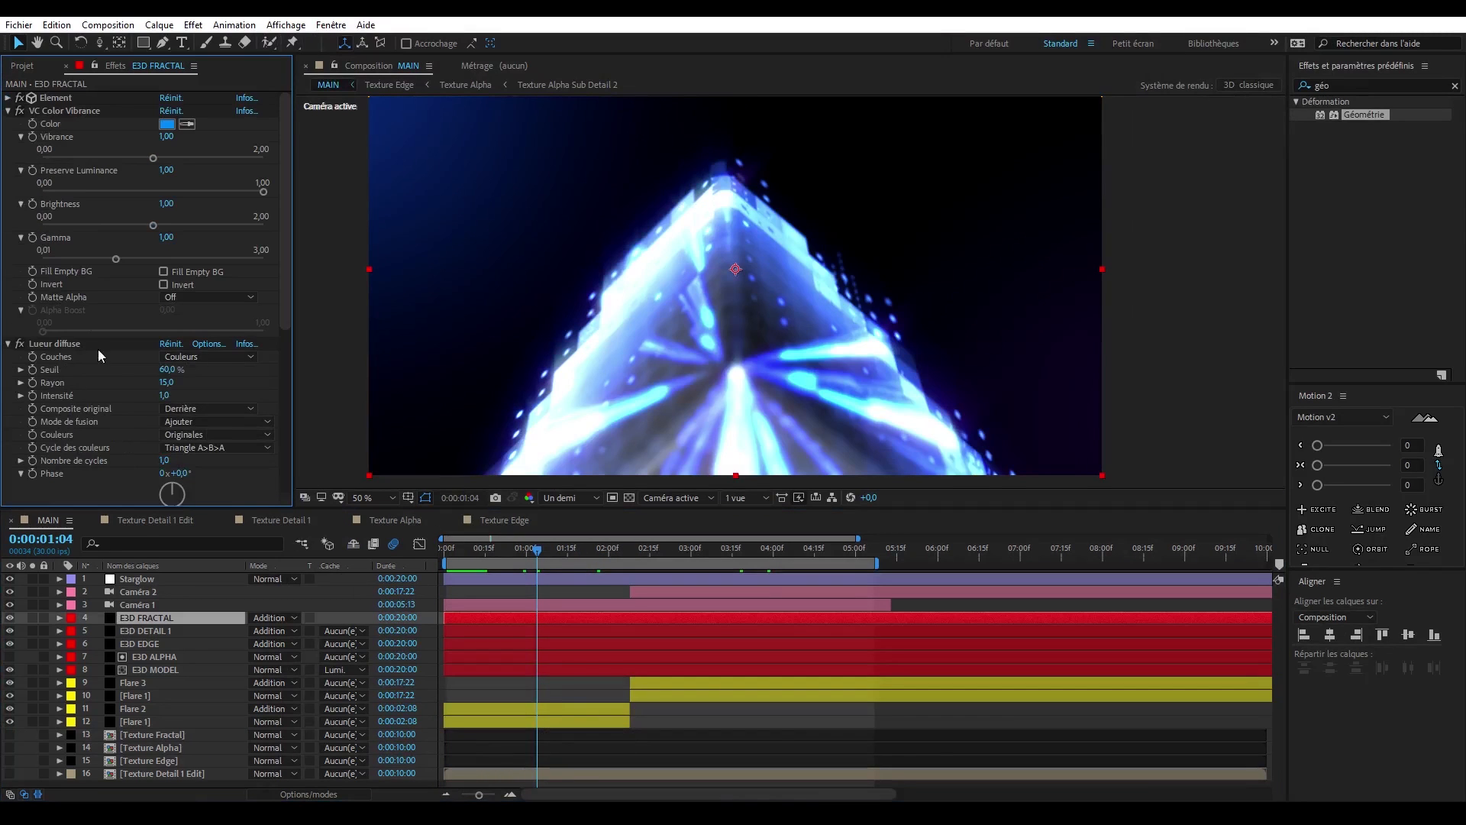
click(7, 345)
click(173, 124)
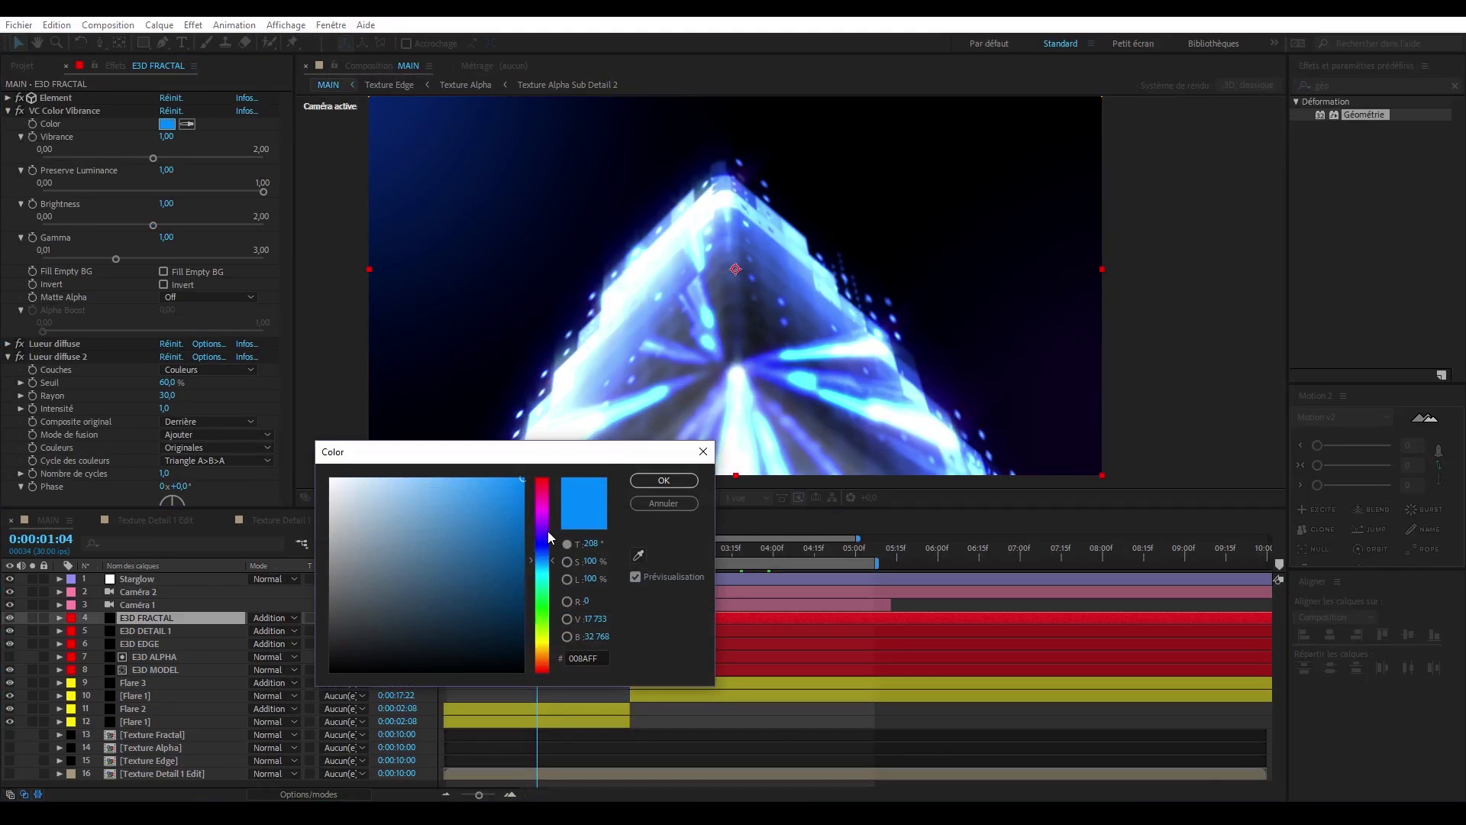
click(548, 530)
key(Return)
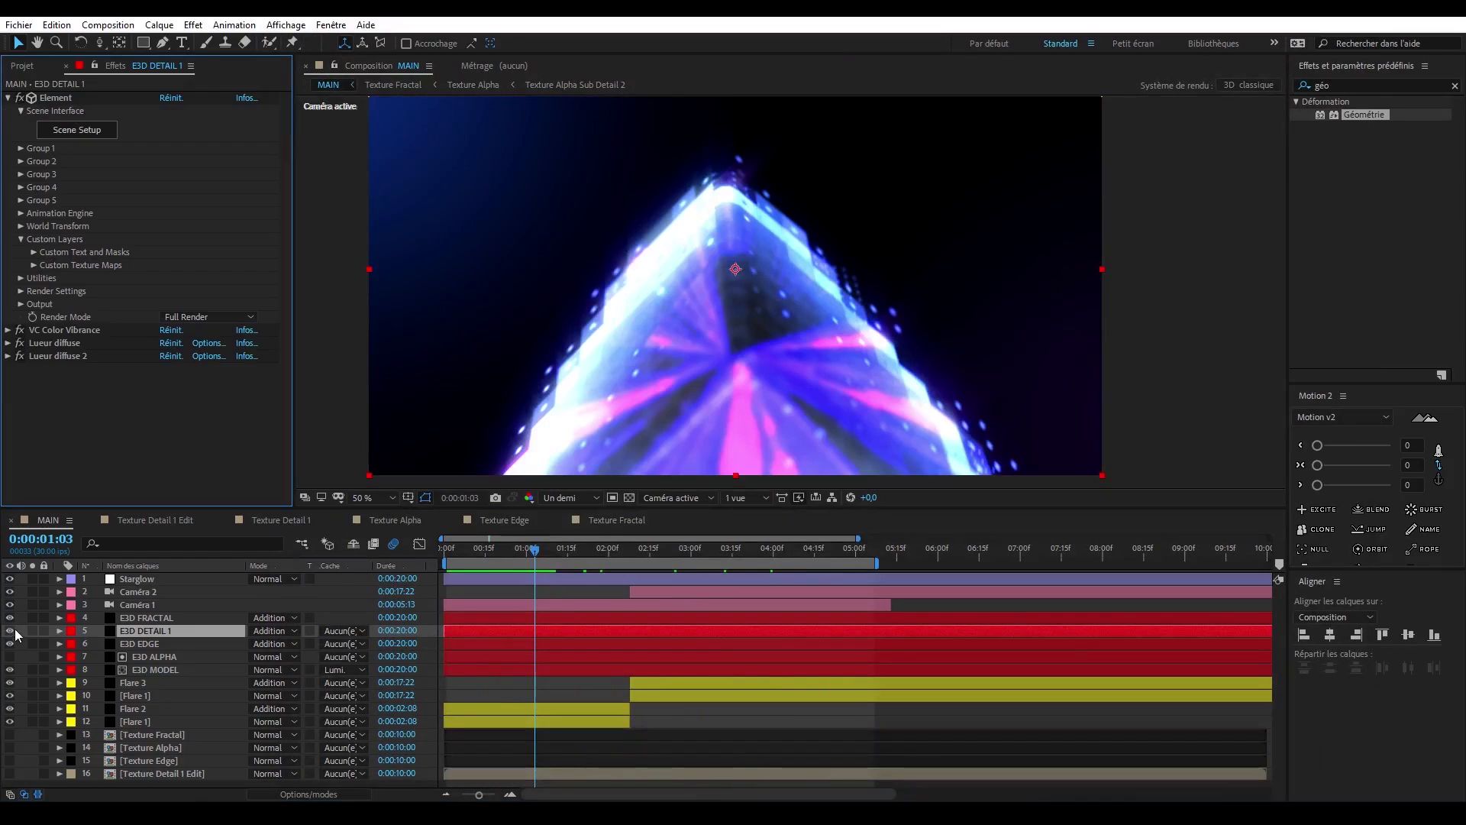
- Set the Box Model's XYZ size to 1.05 on every axis in E3D DETAIL 1's Element scene, and check the cube at several frames
click(10, 630)
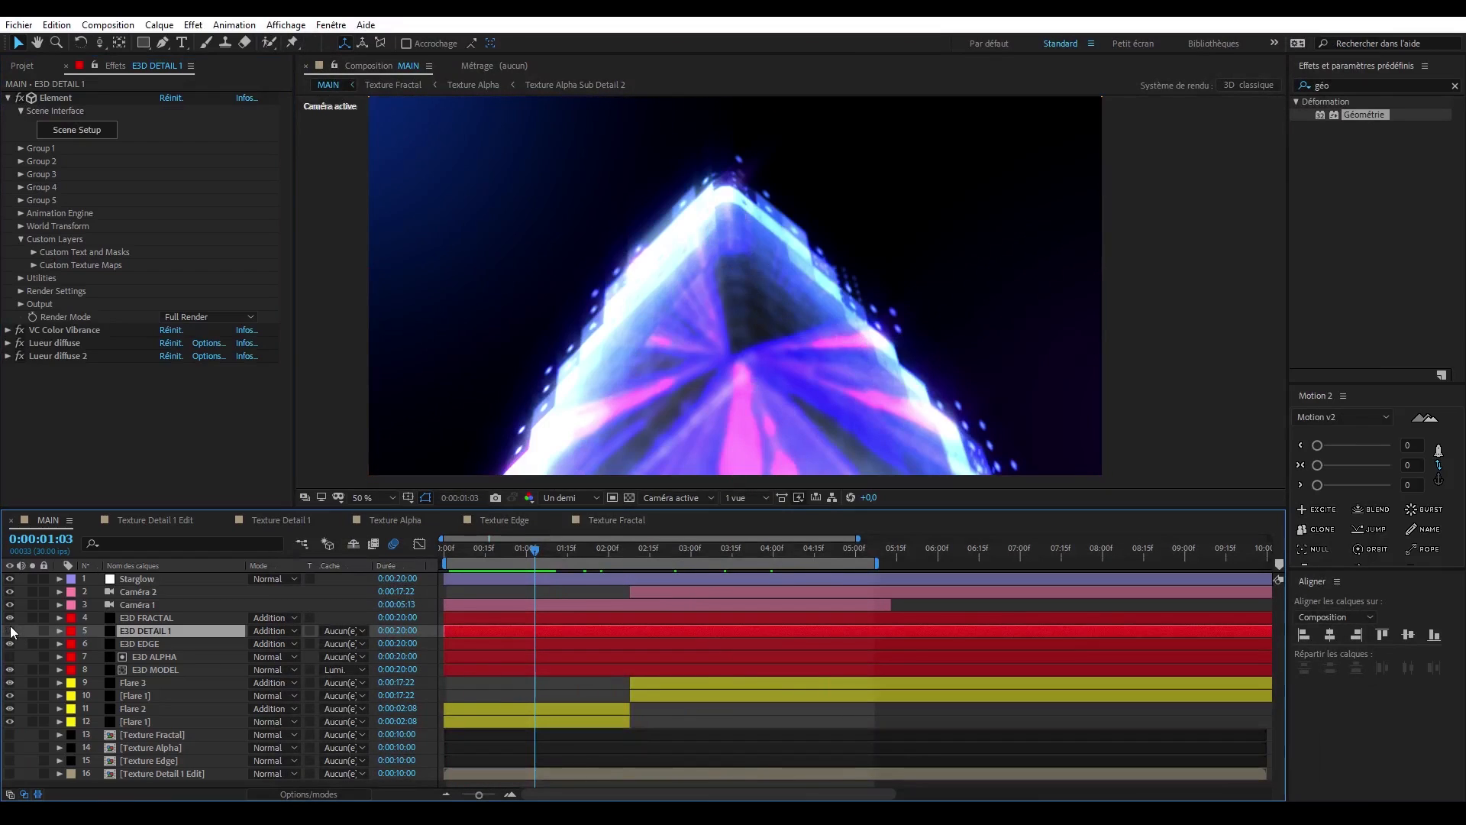
click(86, 131)
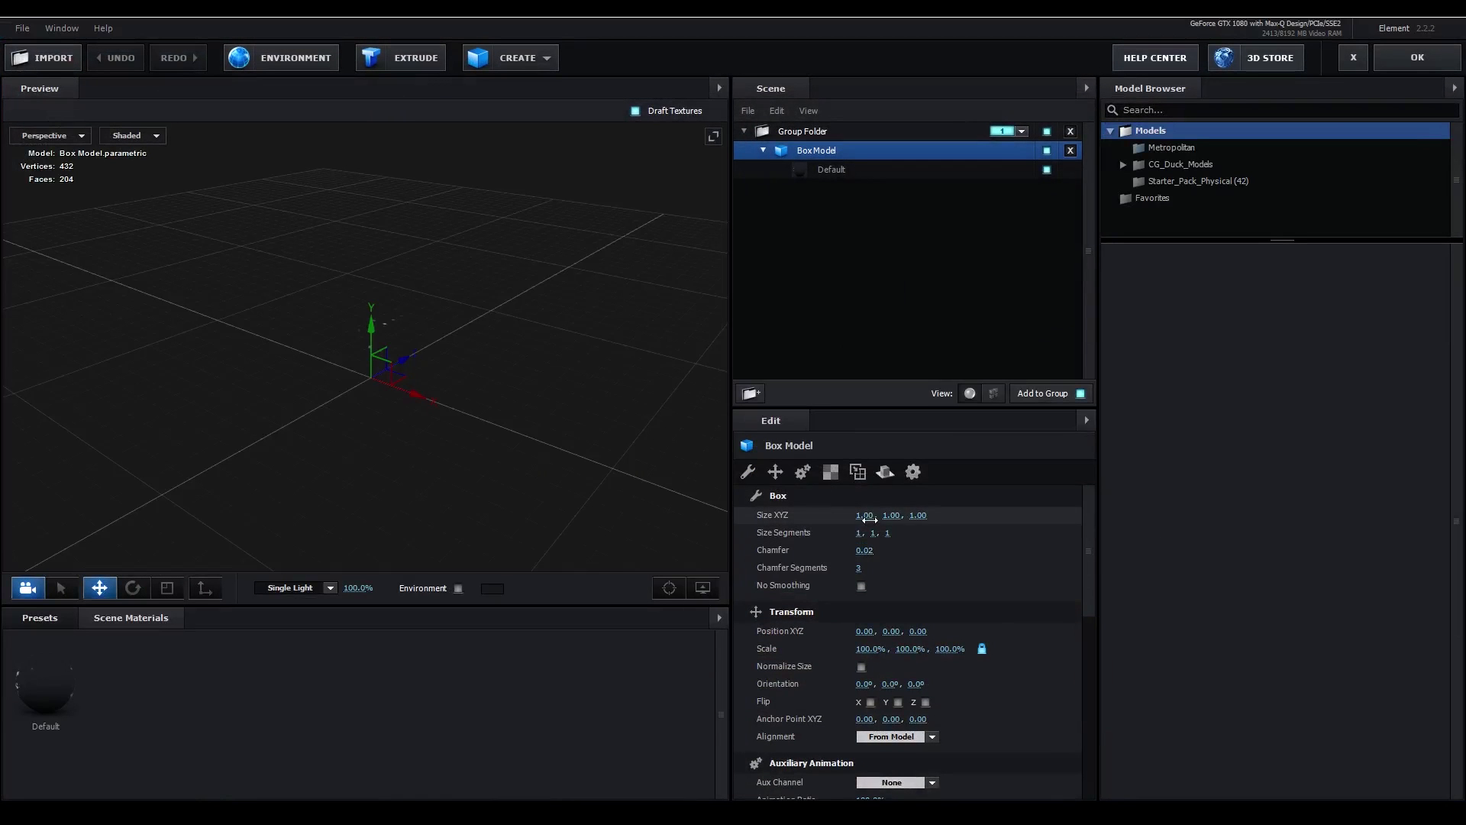
click(872, 519)
text(1.05)
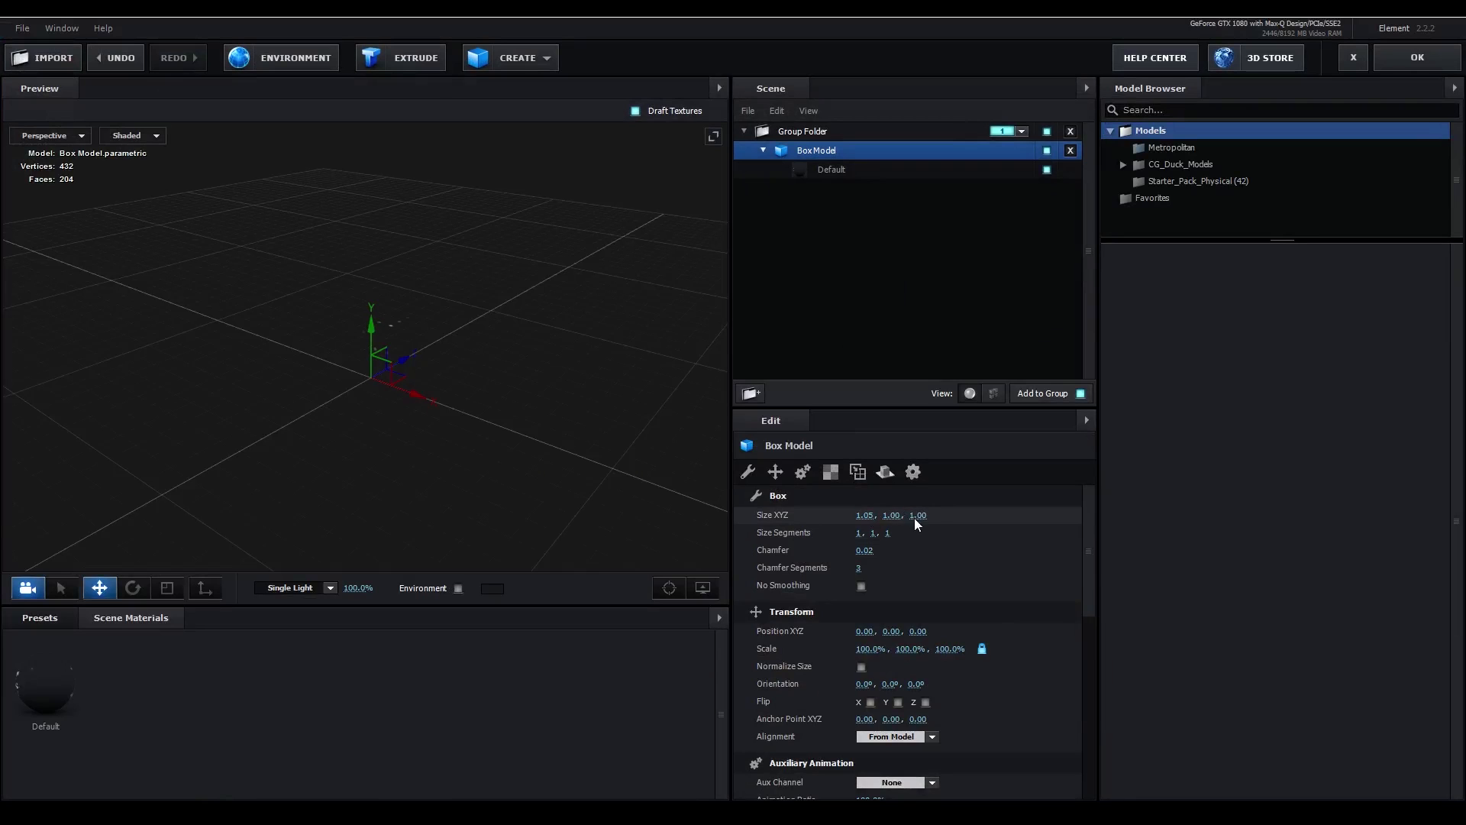
click(898, 515)
text(1.05)
click(932, 516)
click(920, 516)
text(1.05)
click(946, 499)
click(1418, 57)
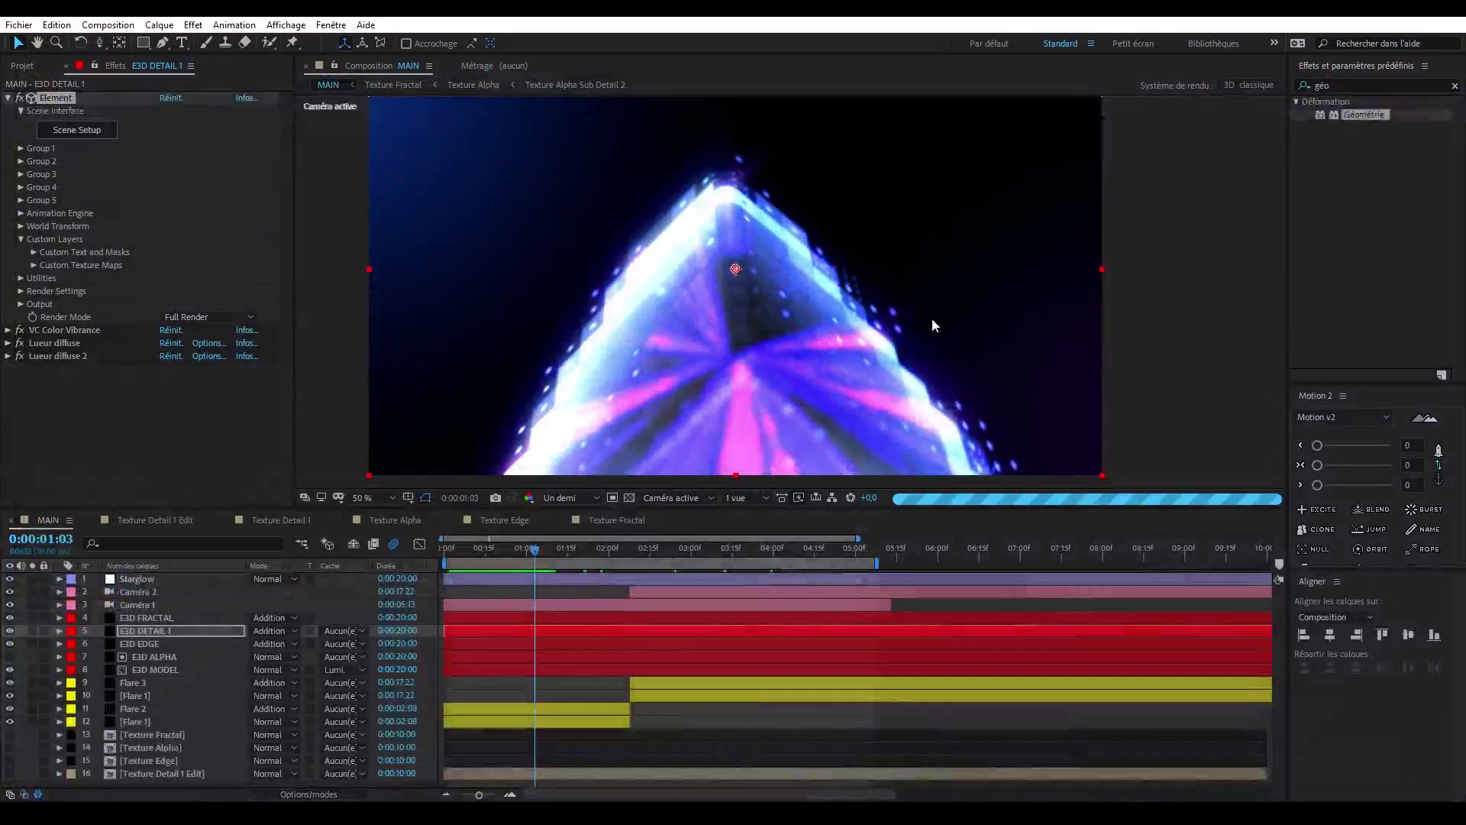
click(658, 544)
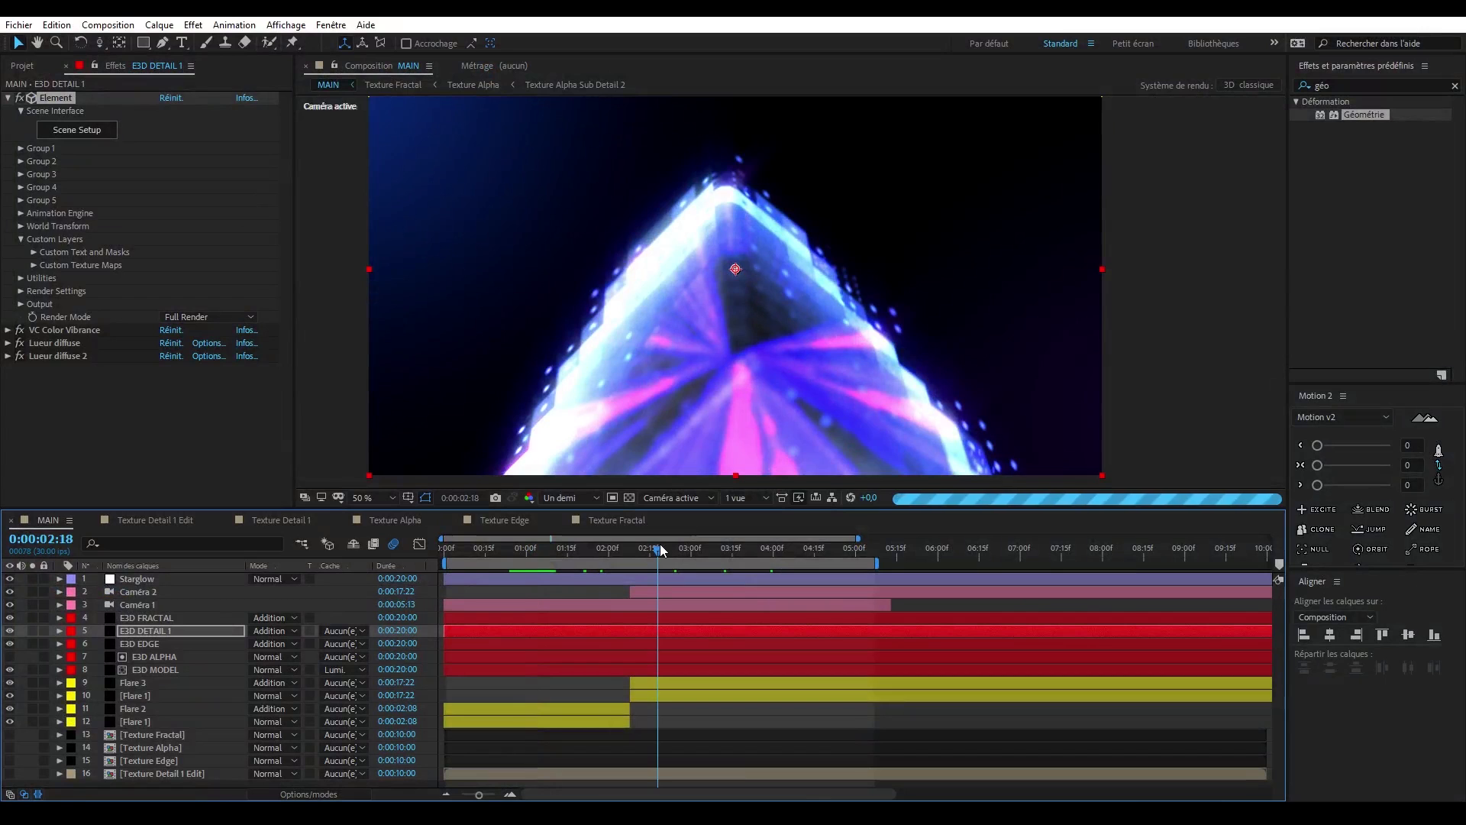
click(680, 547)
click(742, 547)
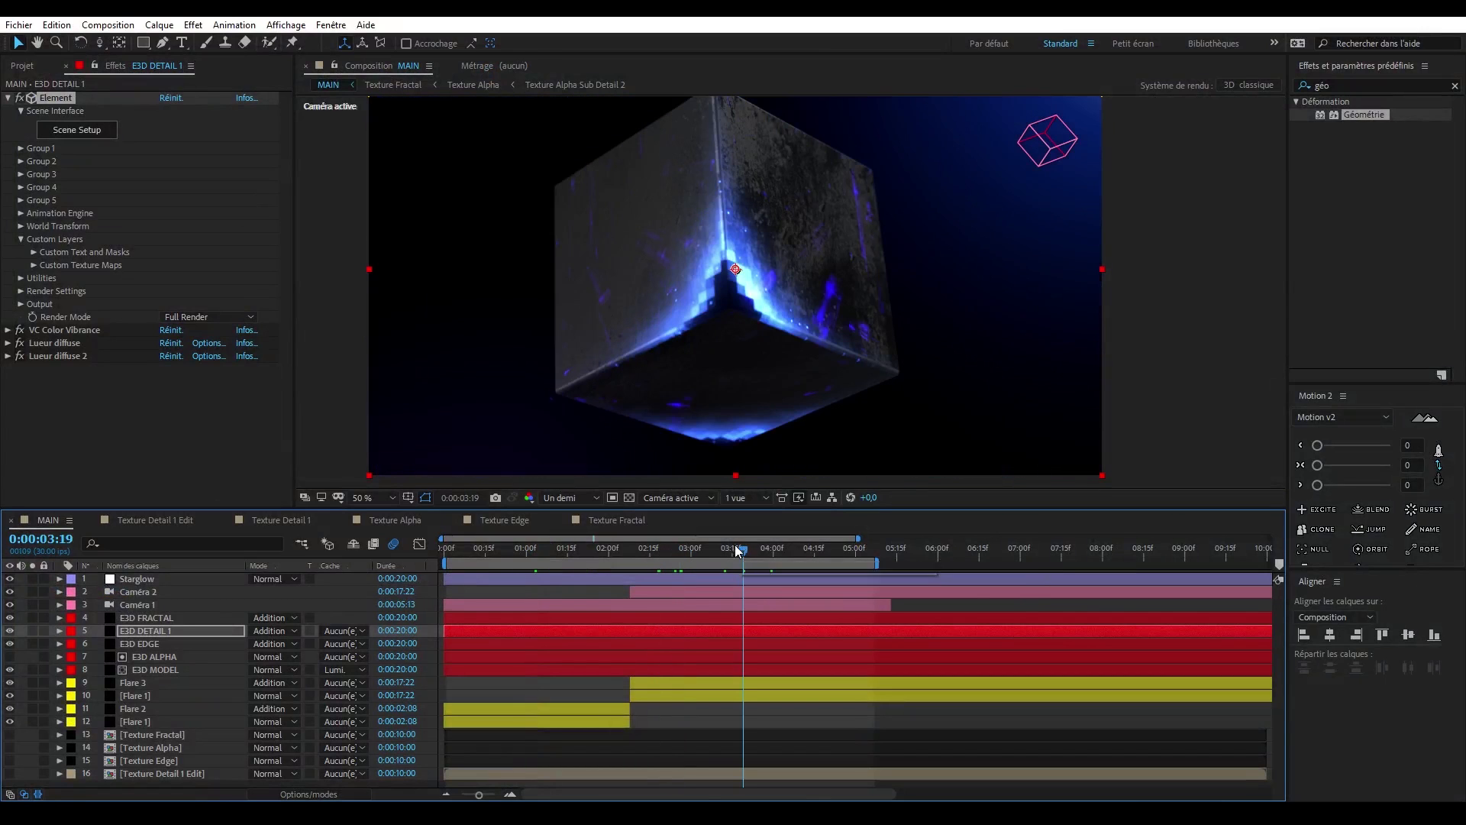
- Open the Box Model in E3D FRACTAL's Element scene and preview the cube animation in MAIN
click(178, 617)
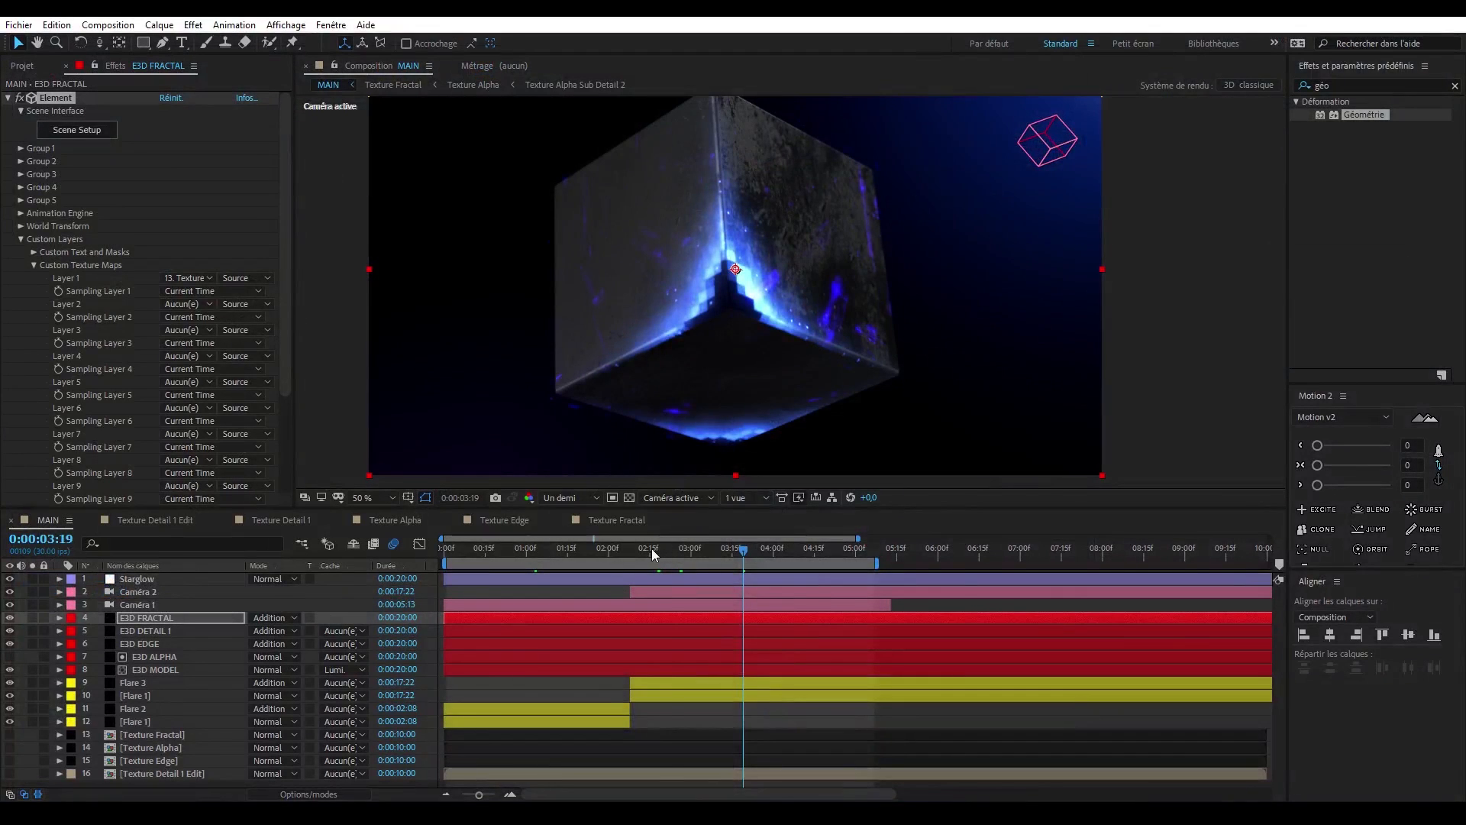
drag(652, 548, 504, 549)
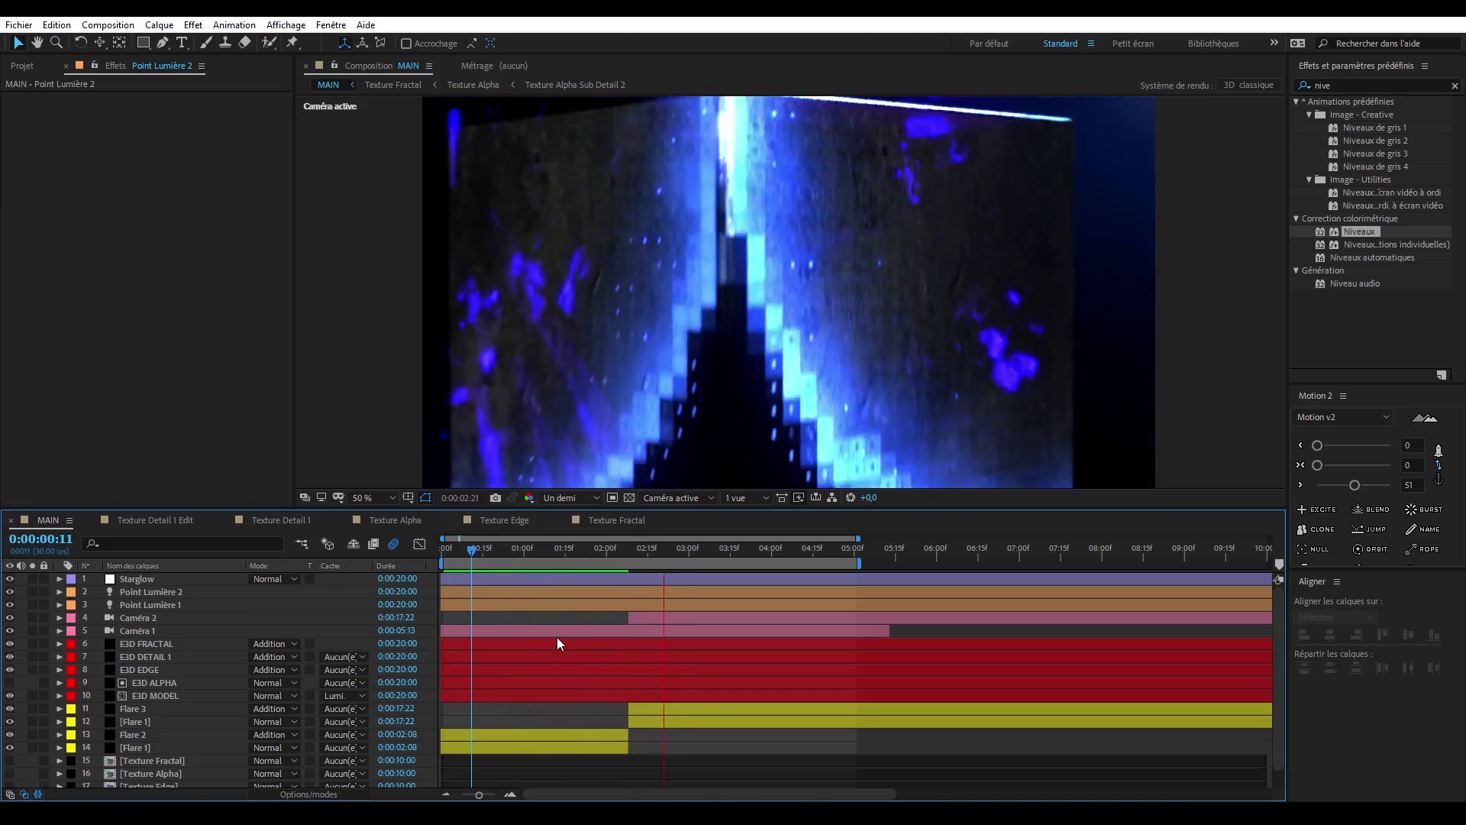
- Toggle the point lights' visibility in MAIN and check their effect on the cube at several frames
key(space)
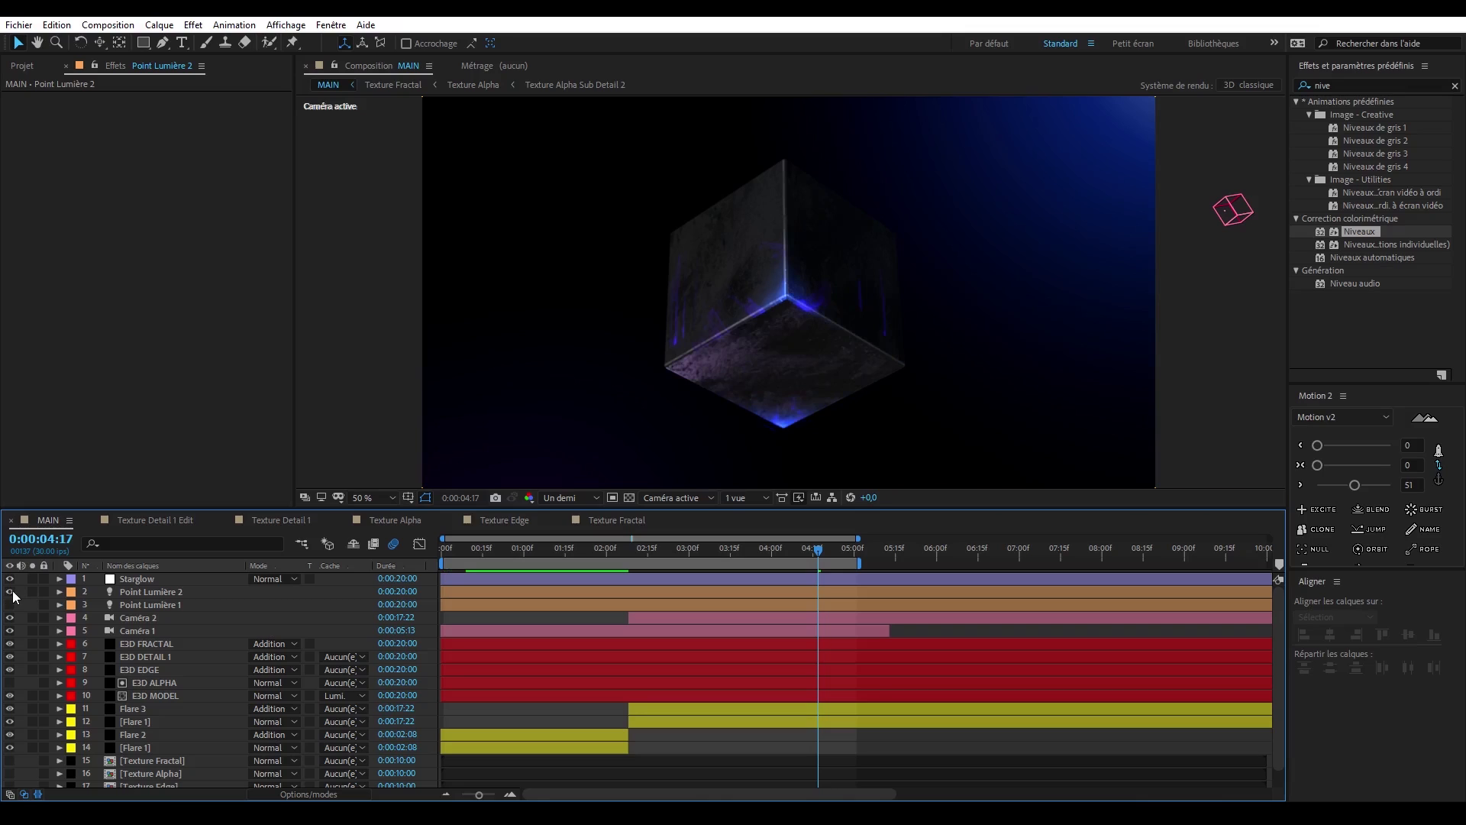
click(10, 604)
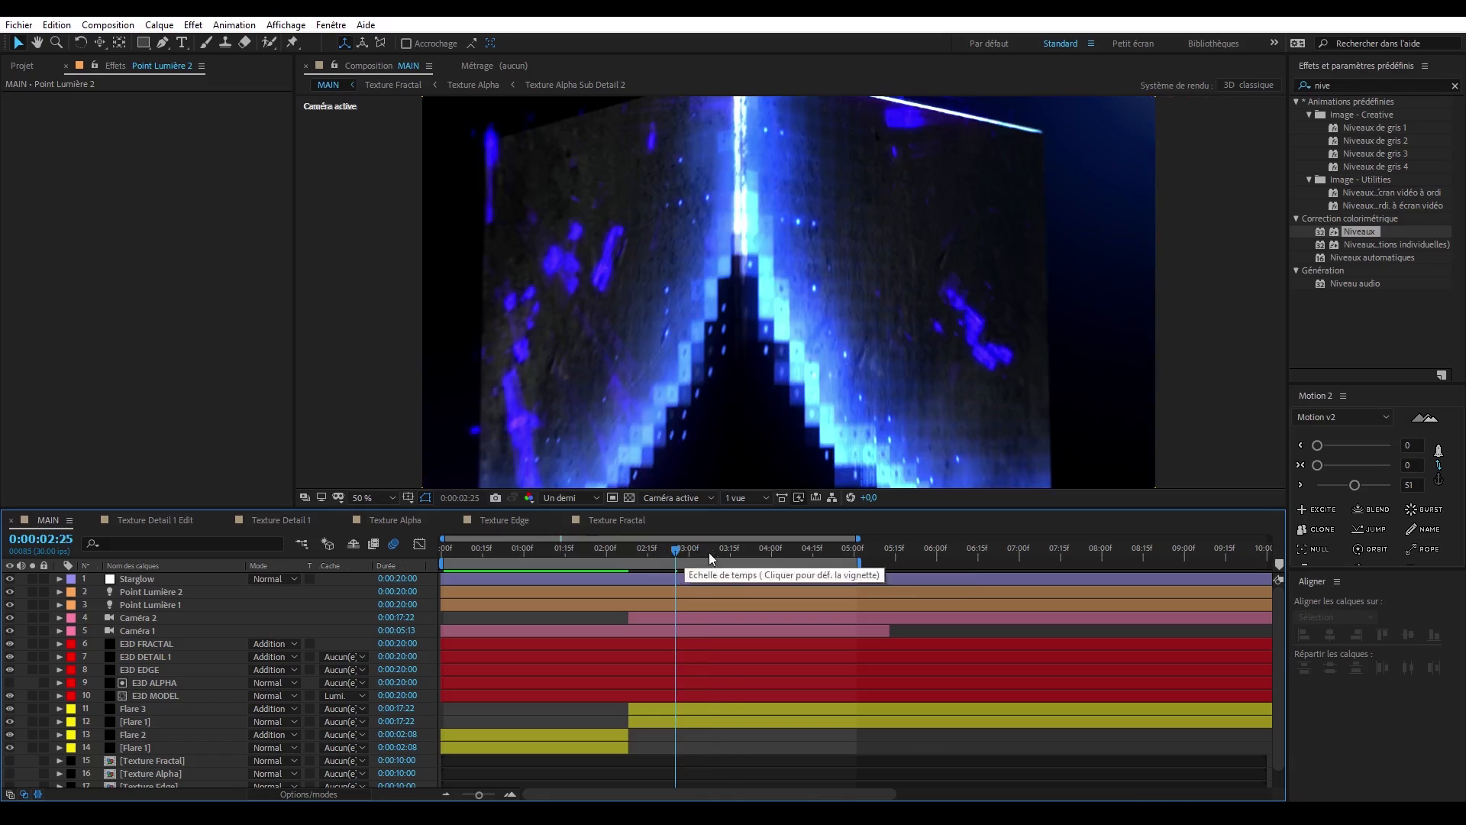
drag(718, 553, 731, 555)
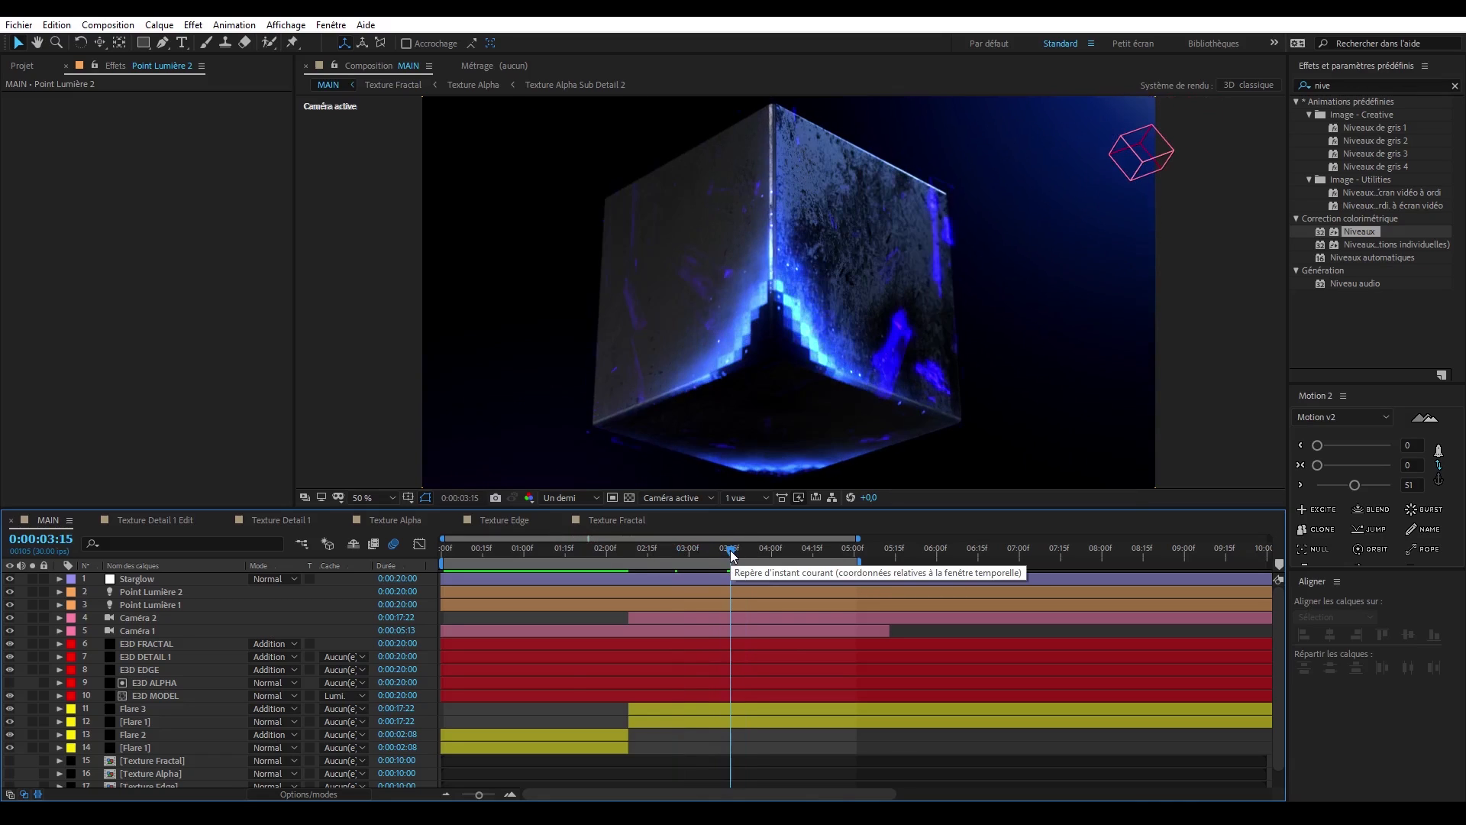
click(570, 556)
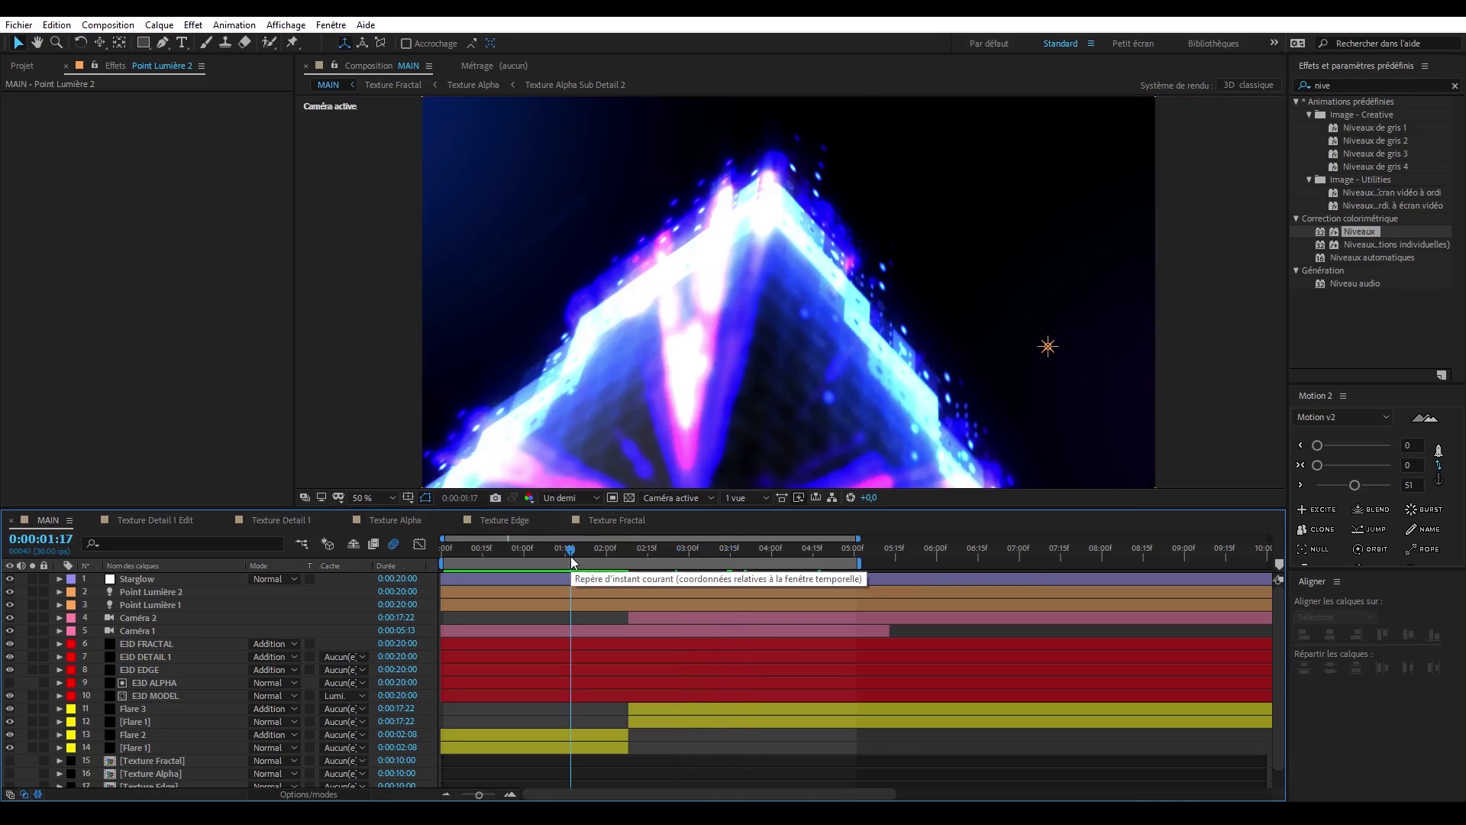
- Toggle the visibility of E3D FRACTAL, E3D DETAIL 1 and E3D EDGE to compare the cube with and without them at two frames
click(13, 667)
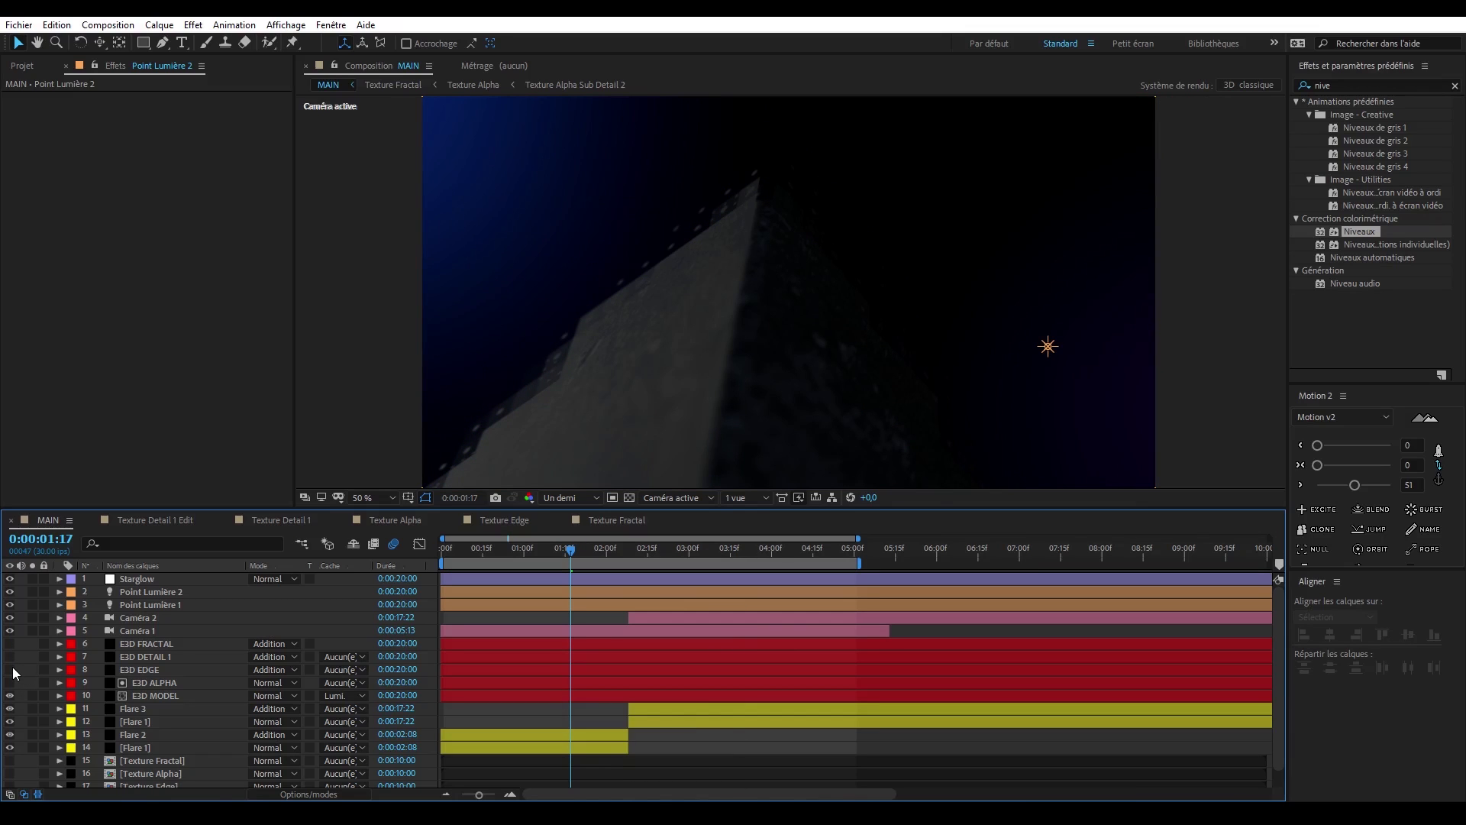
click(12, 667)
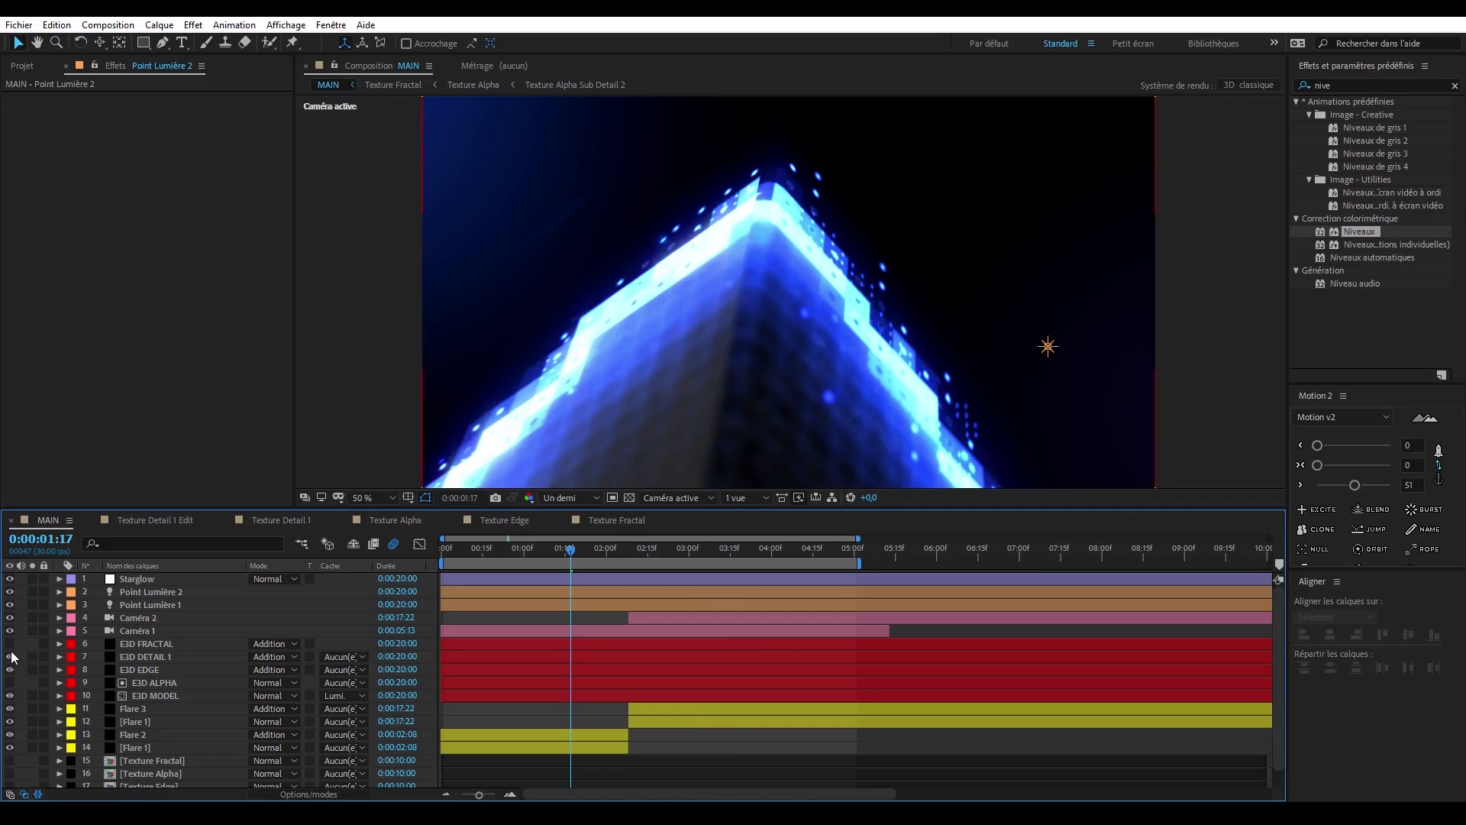
click(11, 646)
click(691, 549)
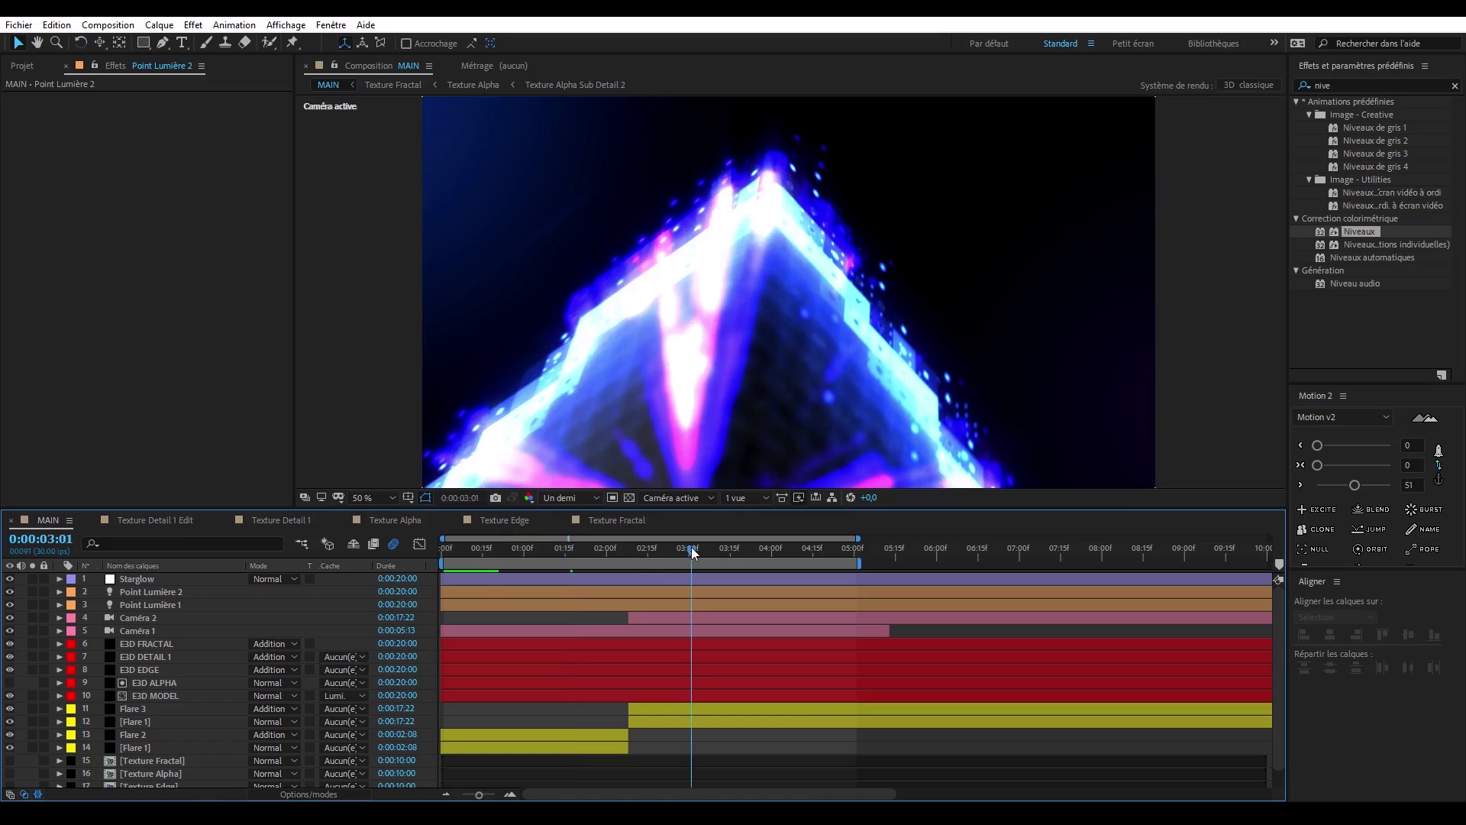
click(12, 669)
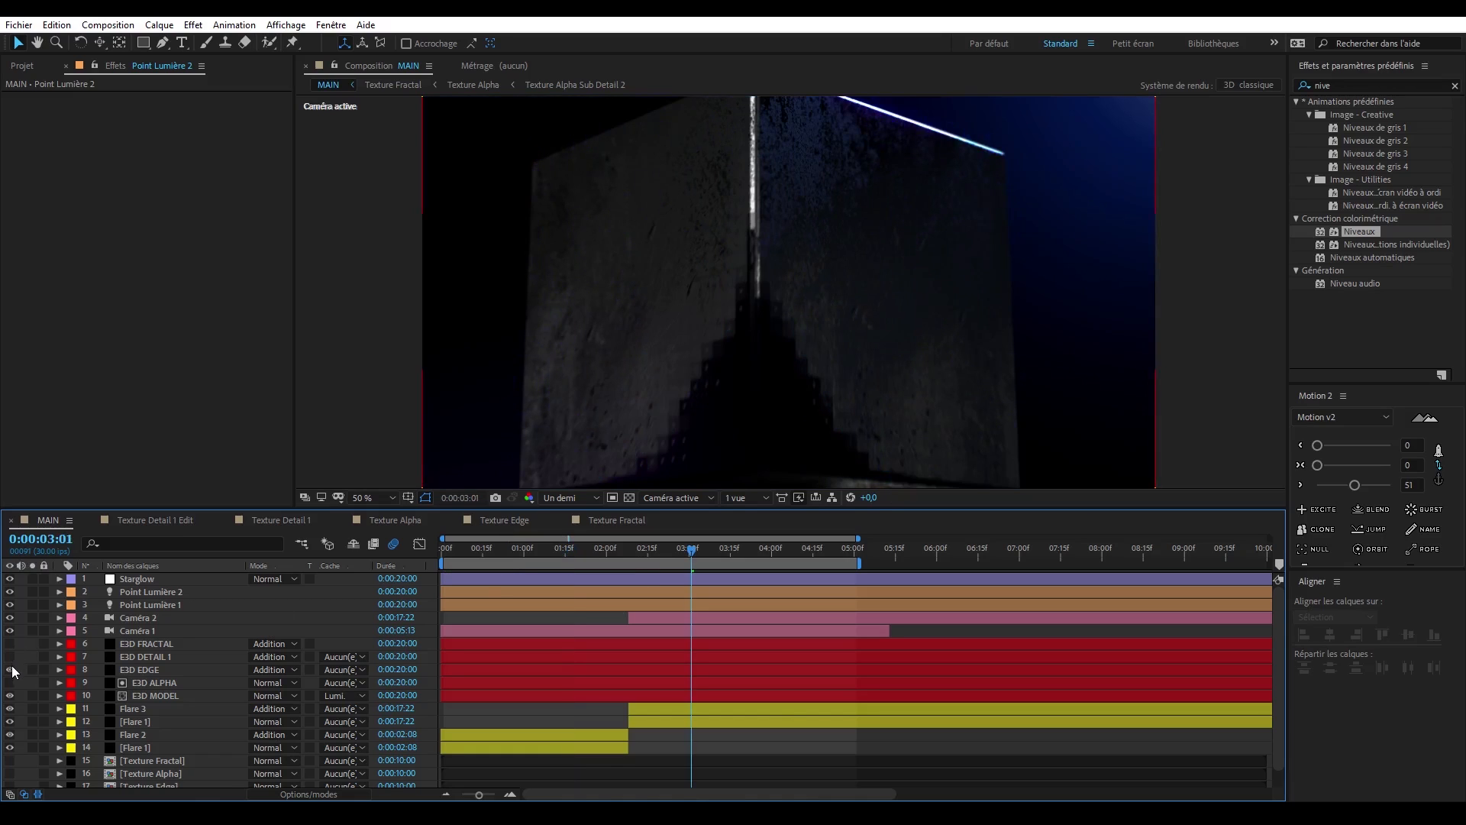
click(12, 670)
click(10, 644)
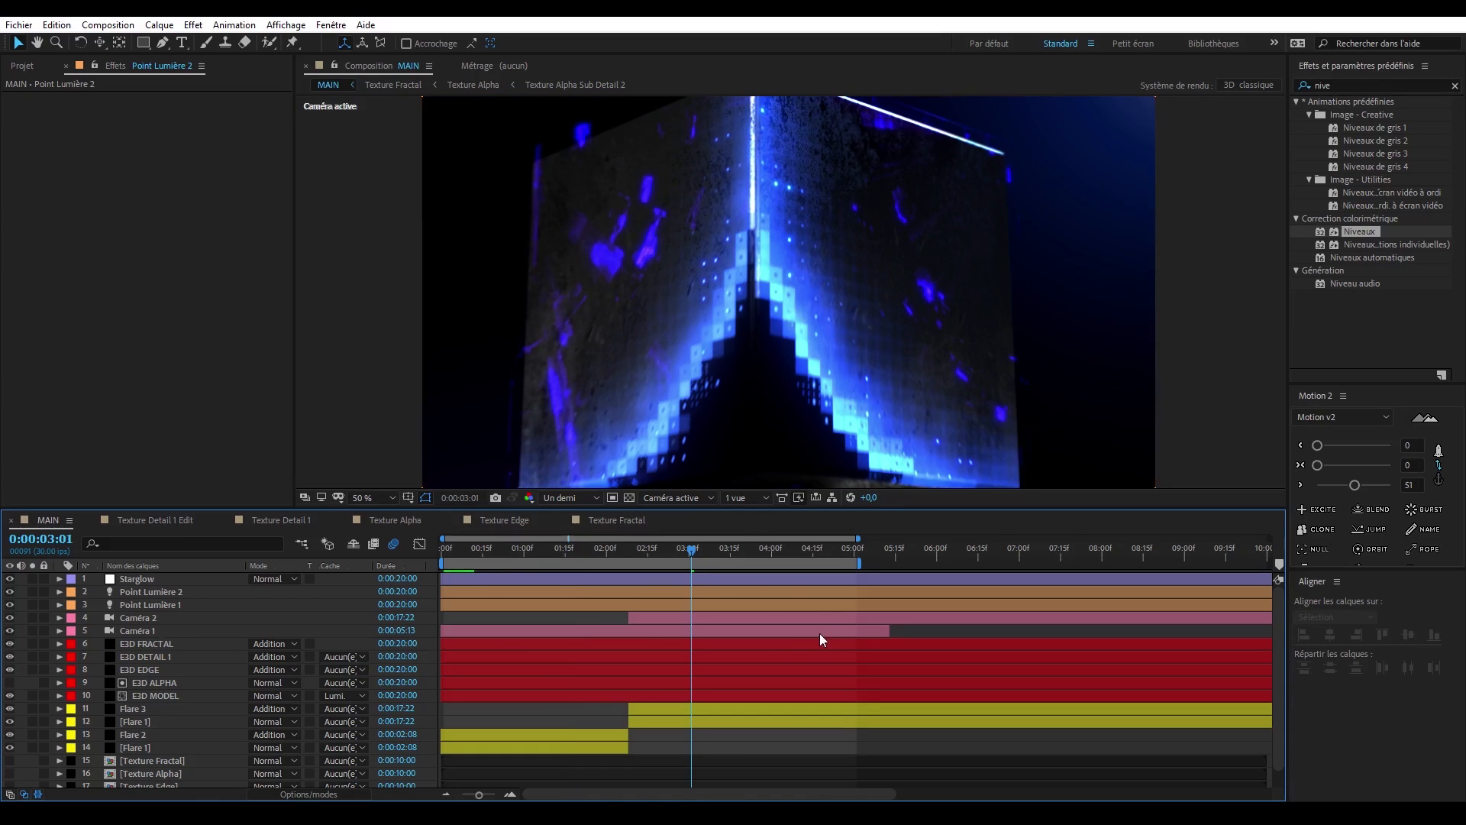
click(759, 556)
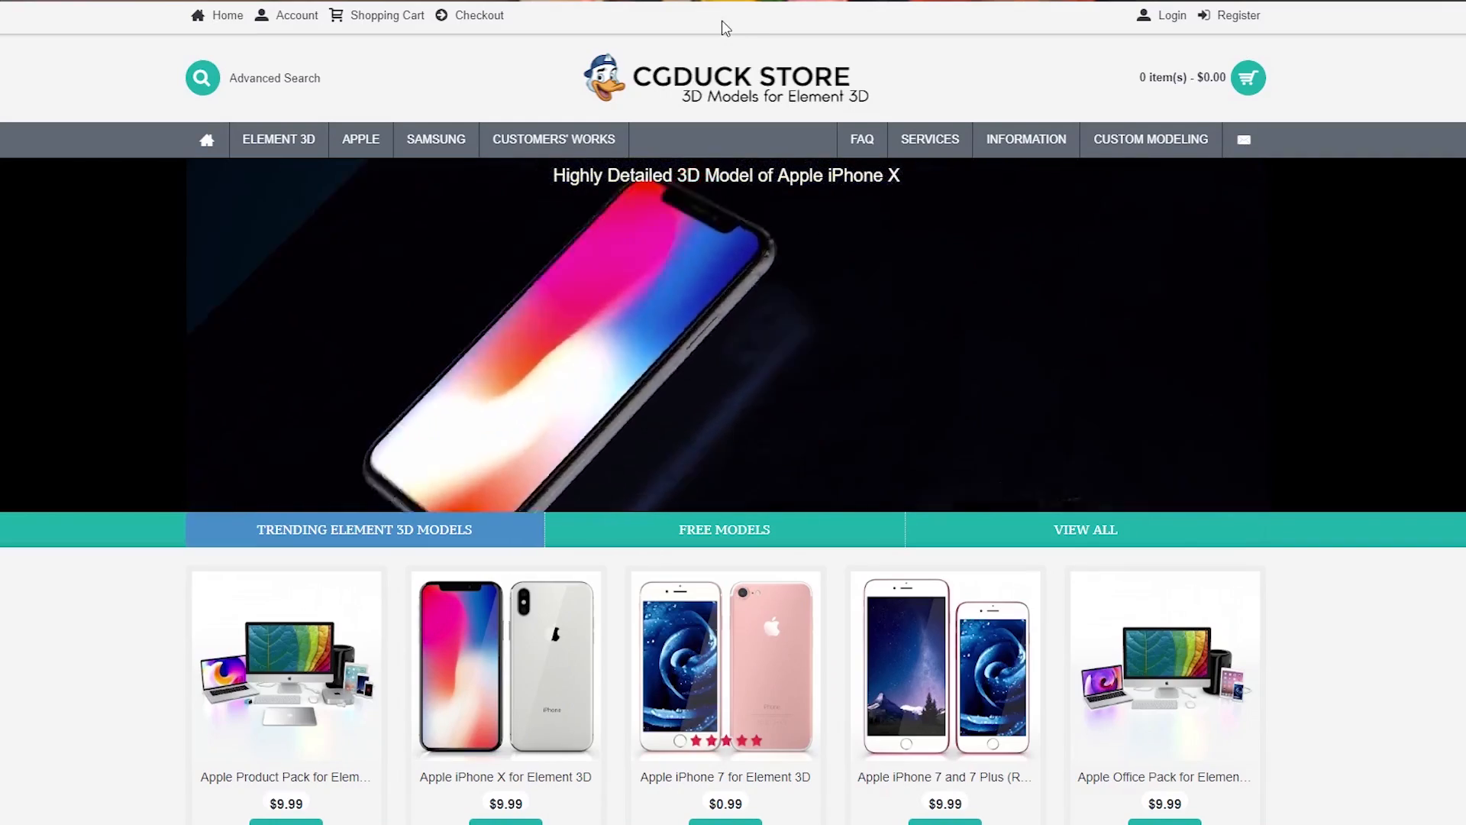
- Browse the CGDuck Store's Element 3D models in the browser and examine the Apple iPhone 7 and 7 Plus product's price and specifications
scroll(881, 437, down, 12)
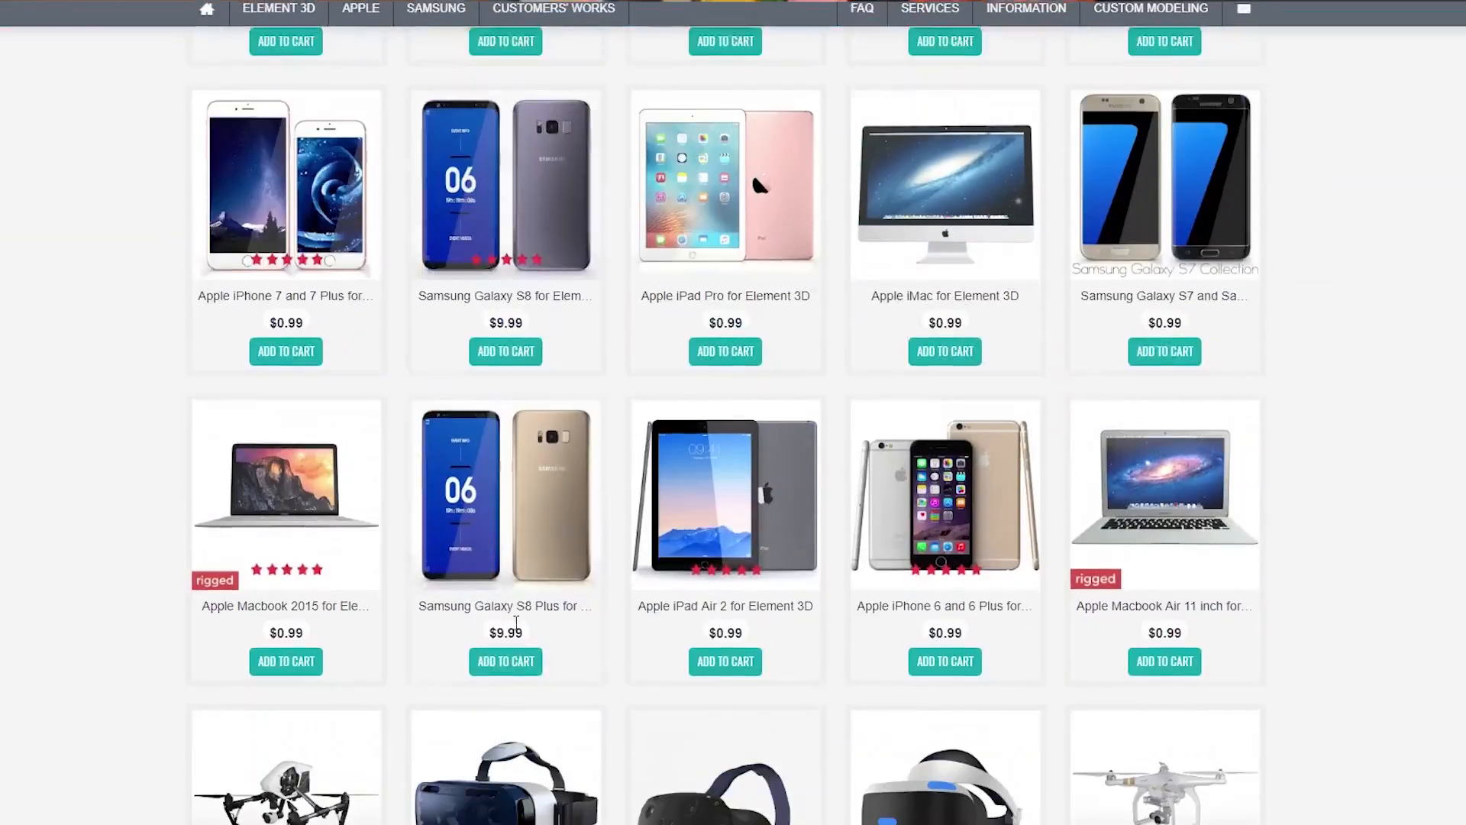
scroll(881, 437, down, 13)
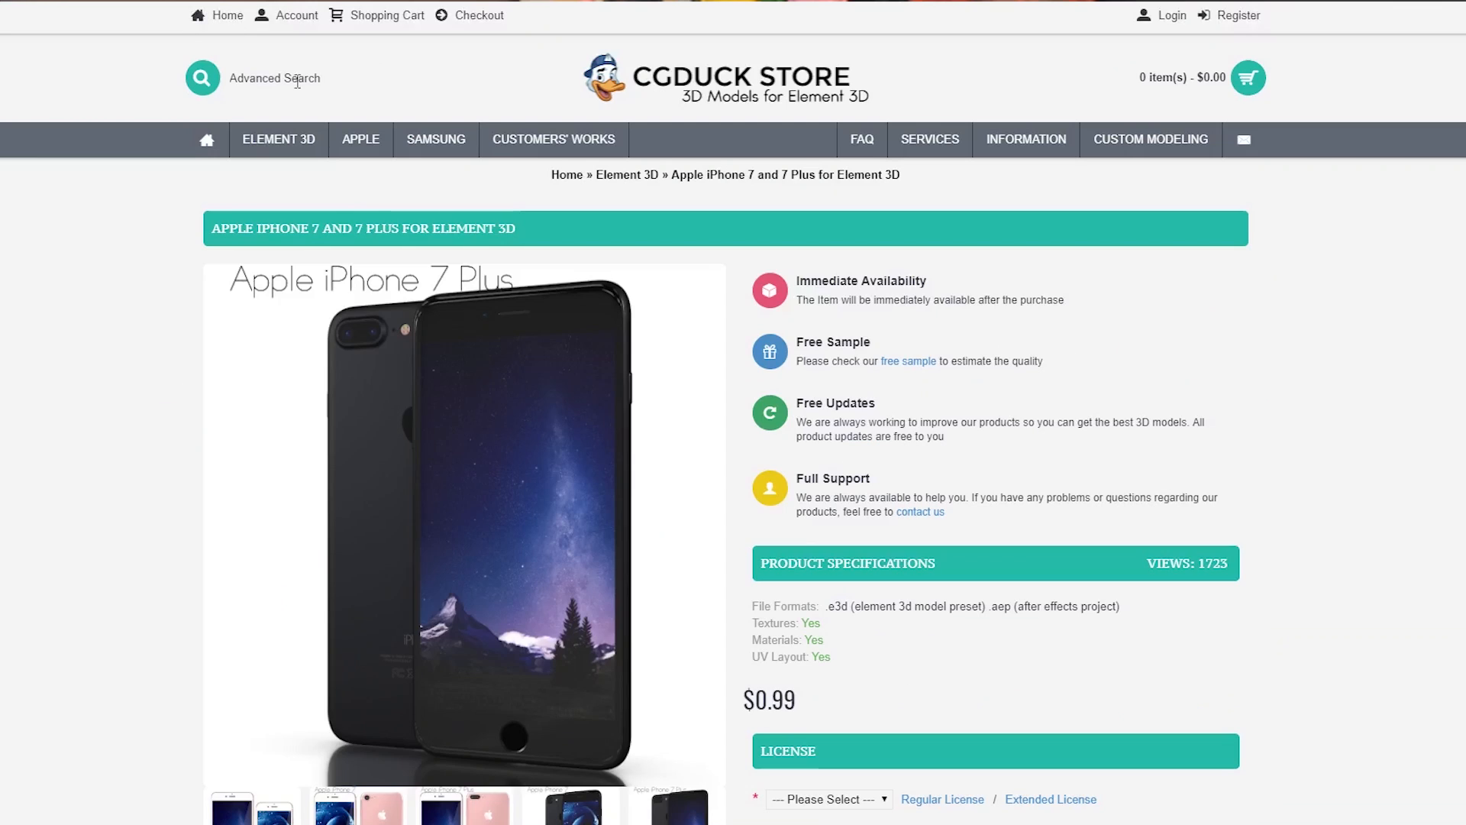
scroll(298, 82, down, 3)
scroll(474, 428, up, 2)
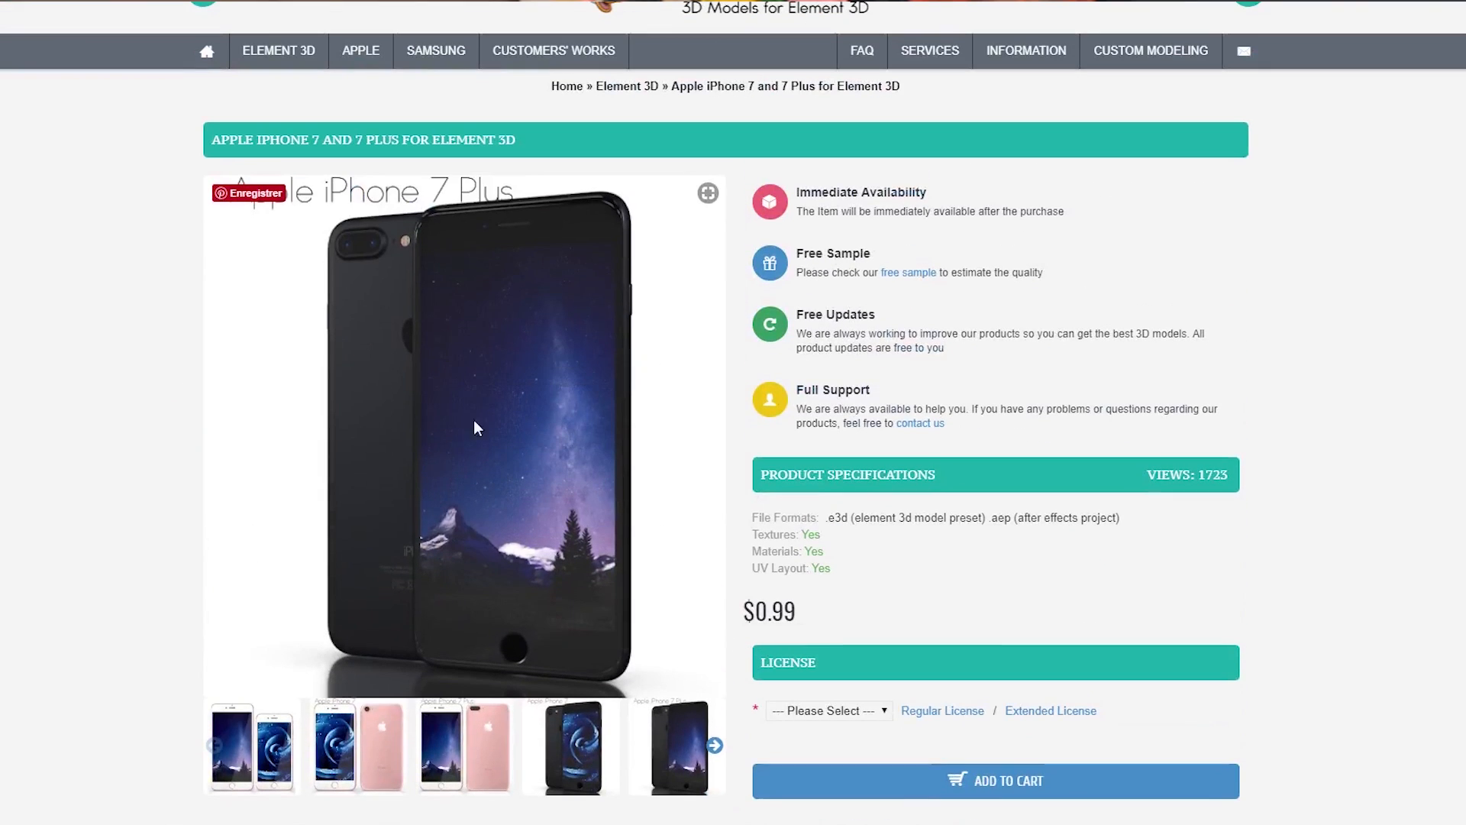
drag(769, 611, 744, 611)
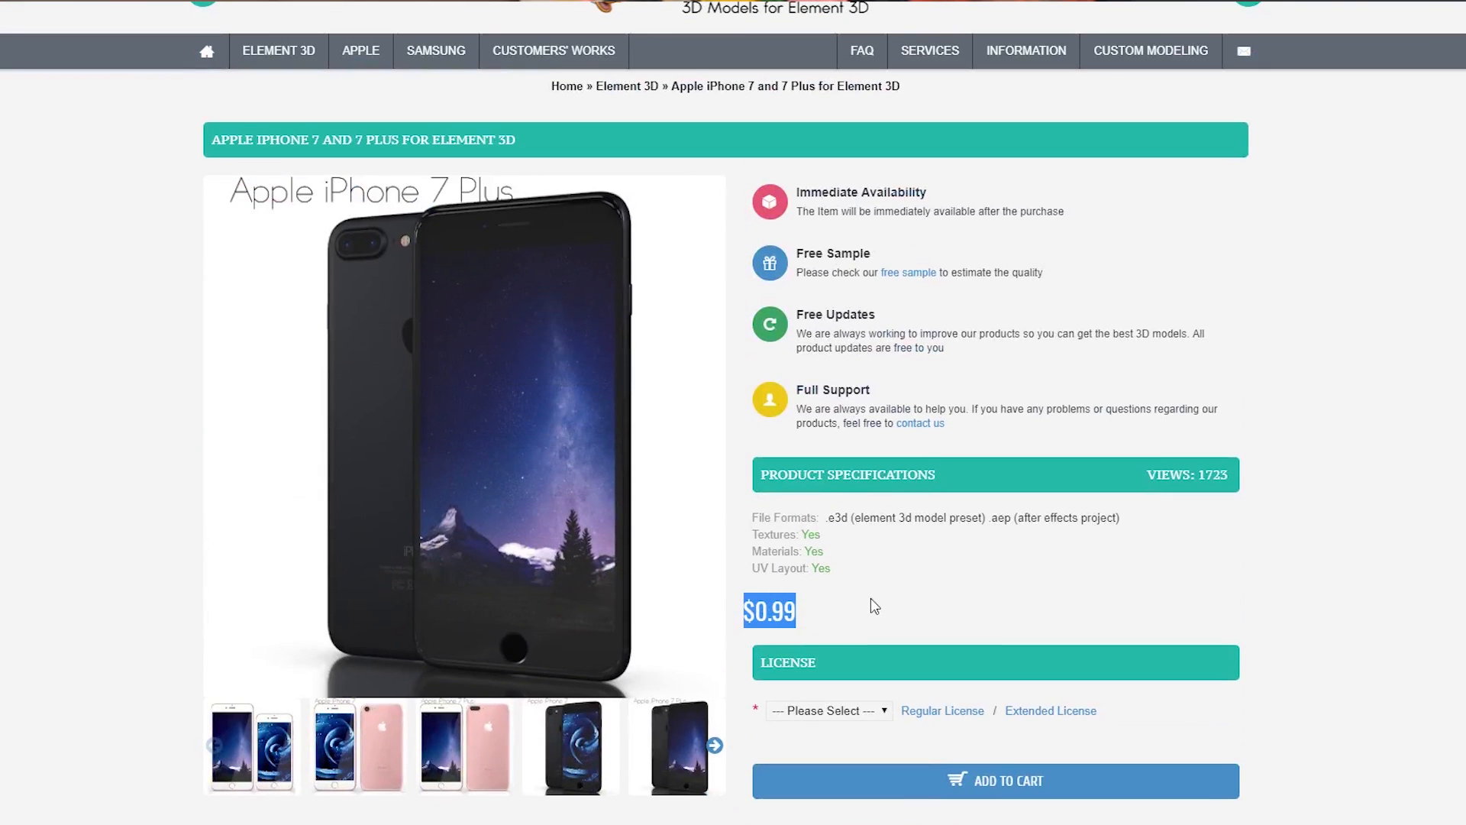
scroll(877, 608, down, 1)
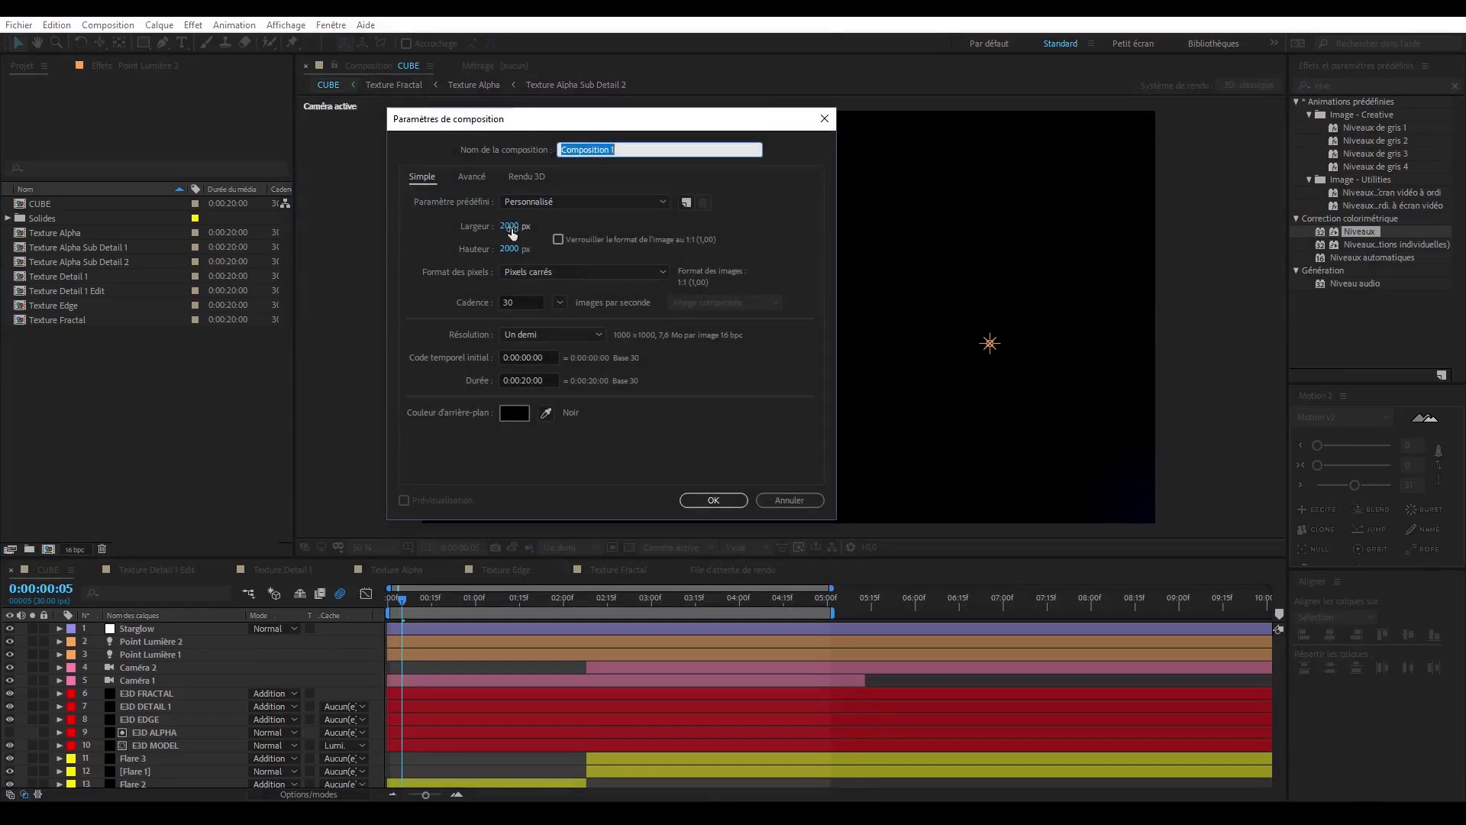
- Create a new 1920 x 1080 px composition named IPHONE in After Effects
click(511, 227)
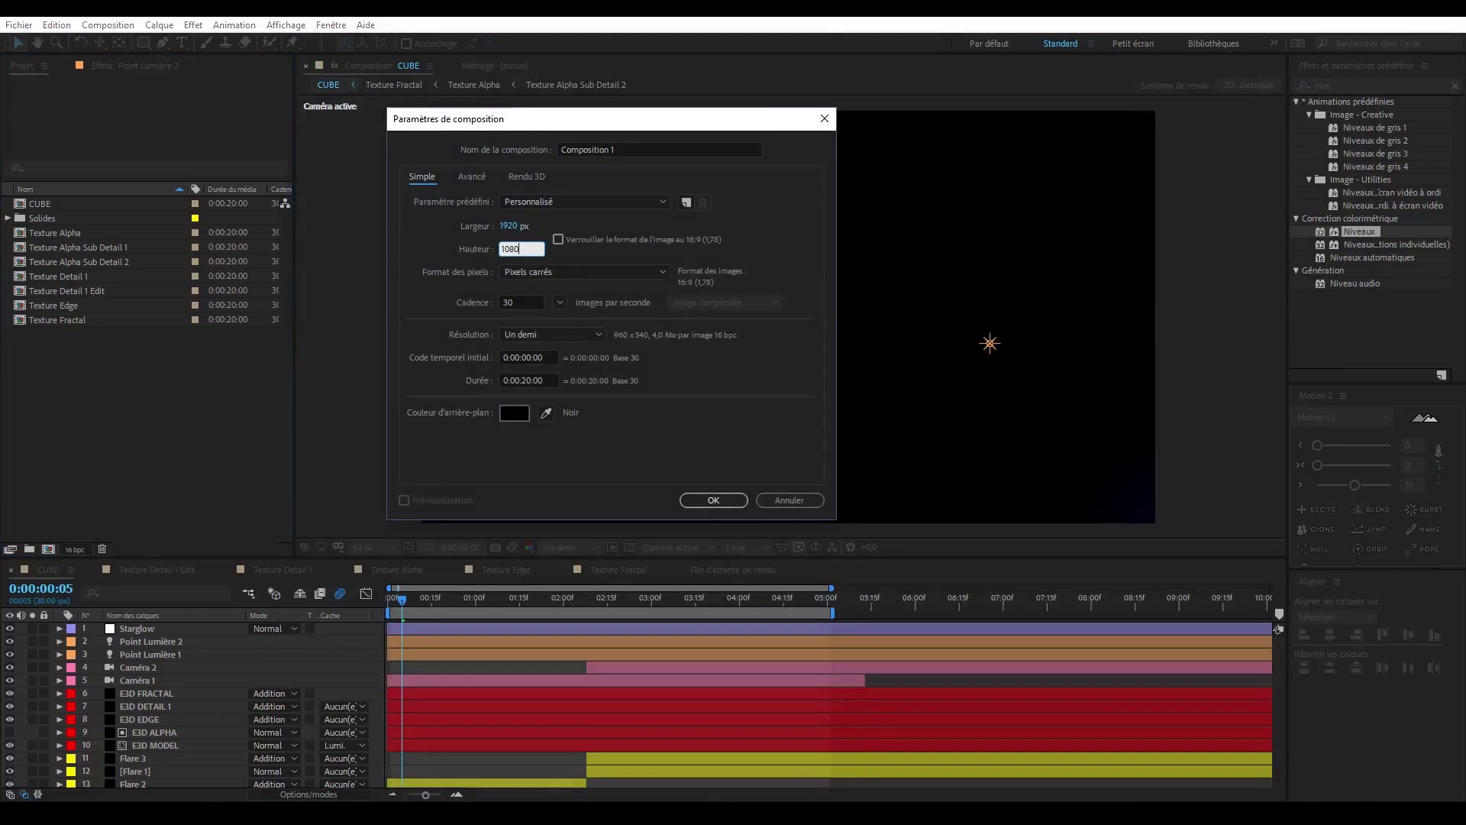
click(617, 150)
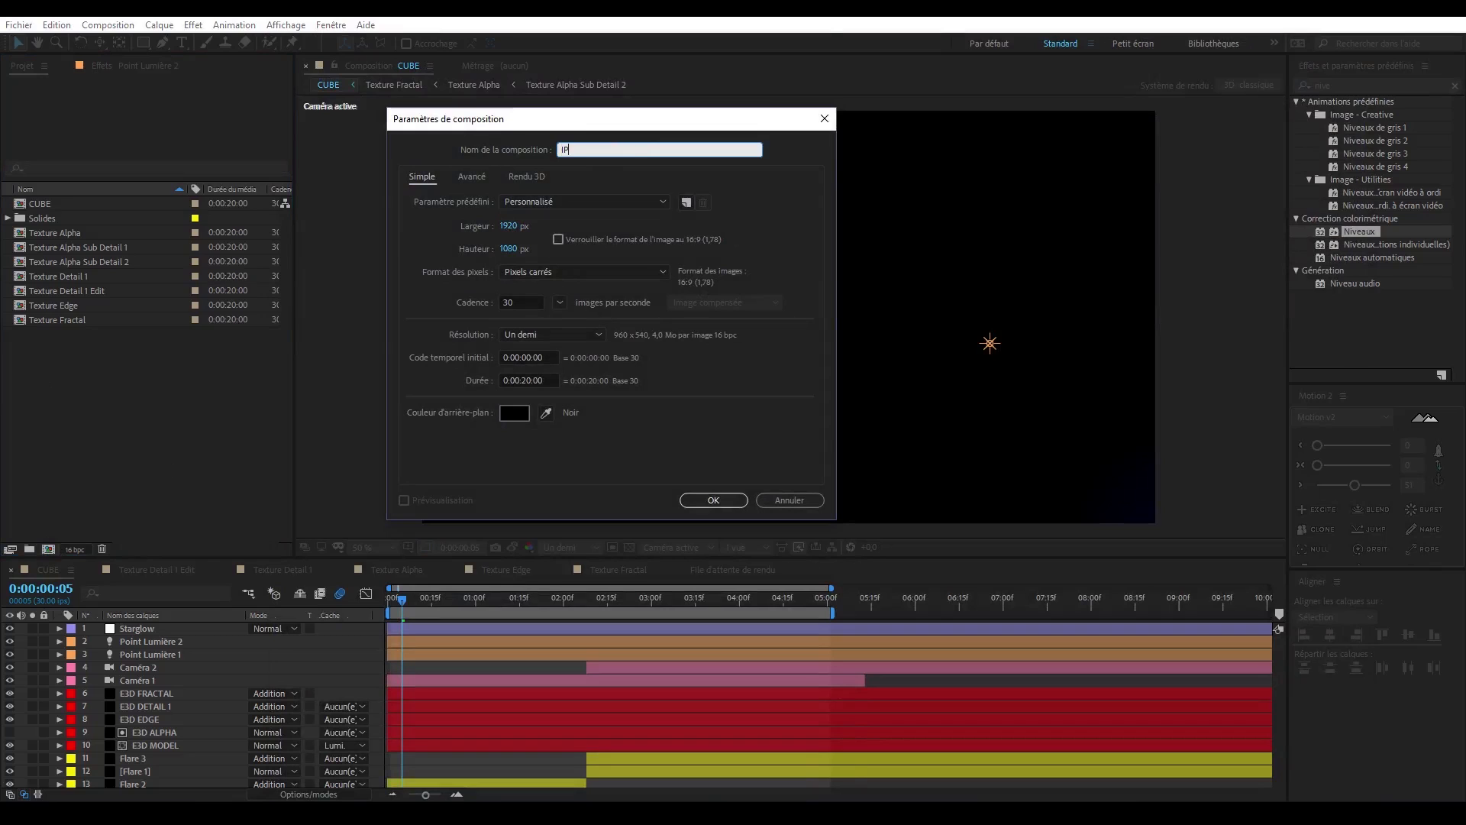
key(Return)
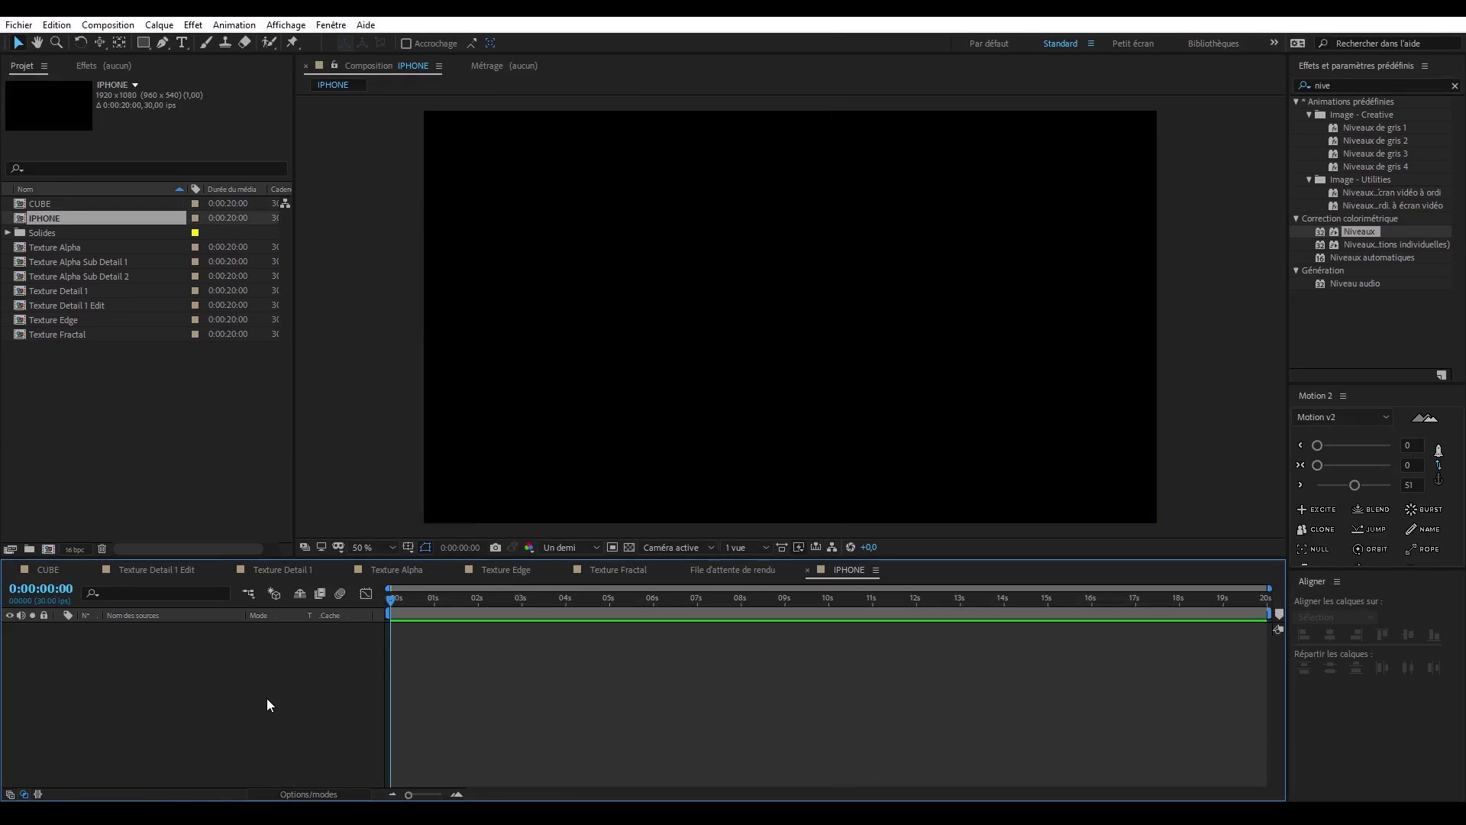
- Add the E3D solid from the Solides folder to the IPHONE composition and apply the Element effect to it
click(8, 232)
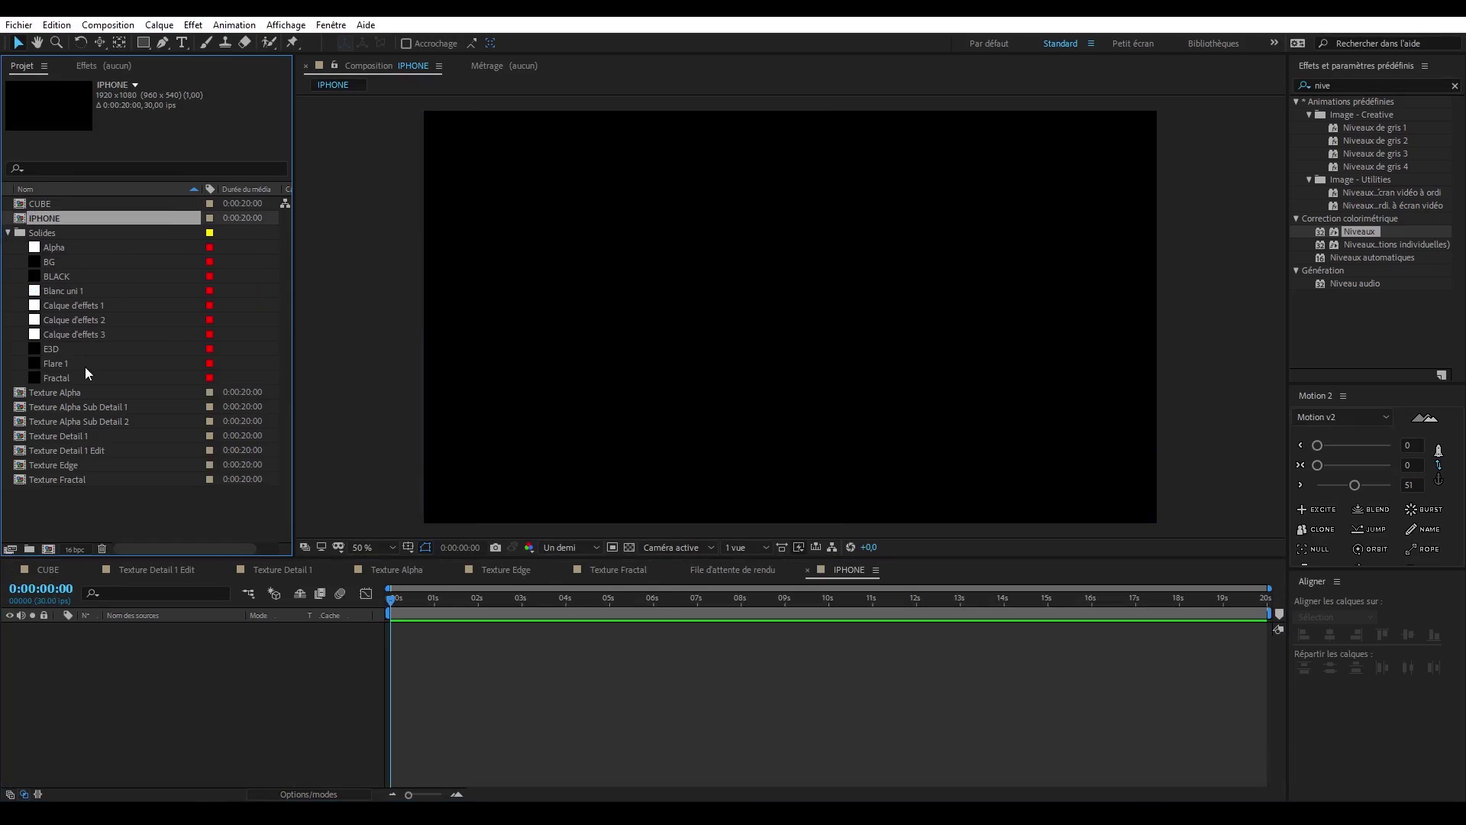
drag(51, 349, 164, 702)
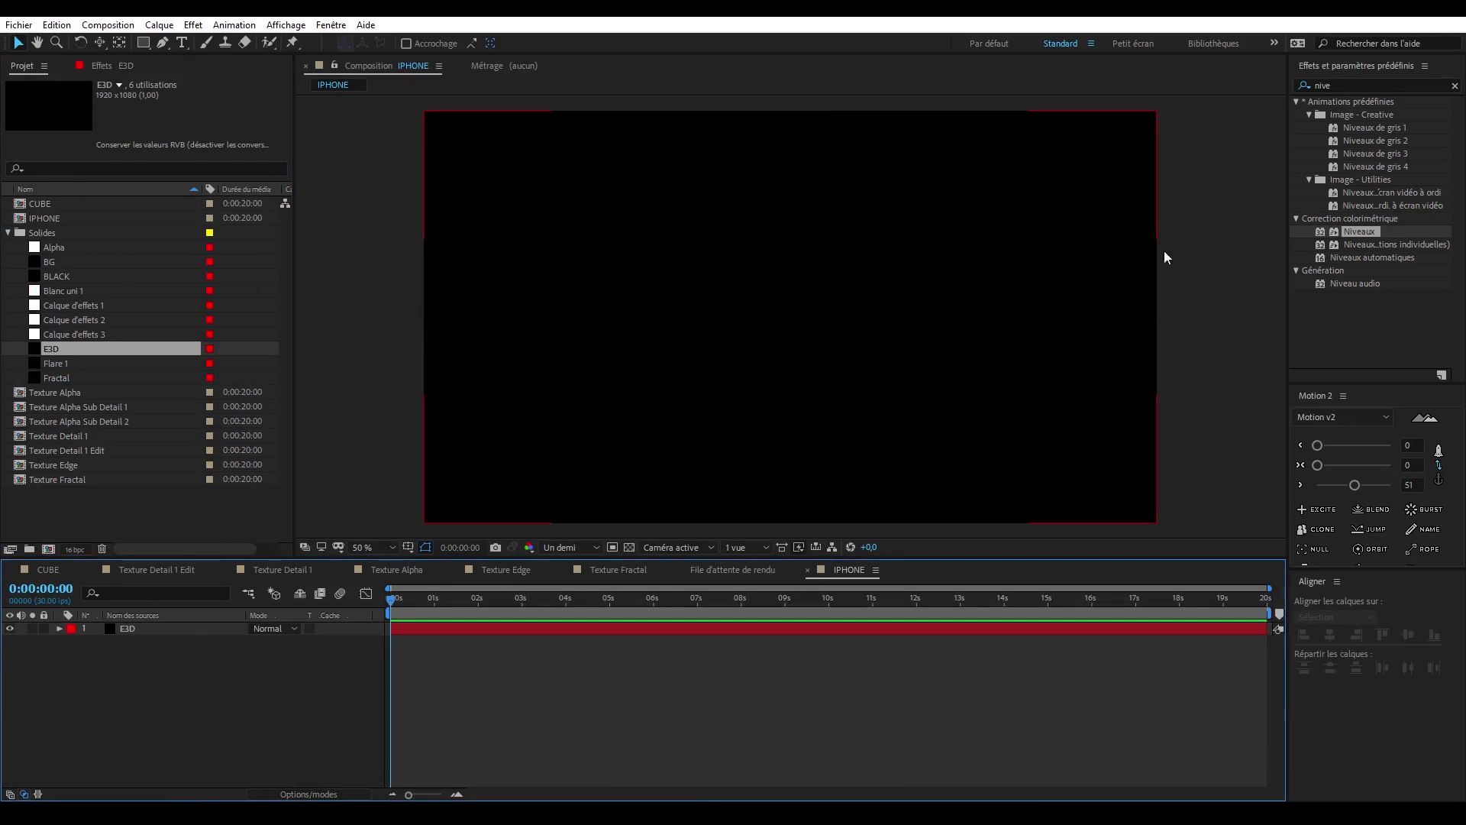
click(1354, 85)
text(Eleme)
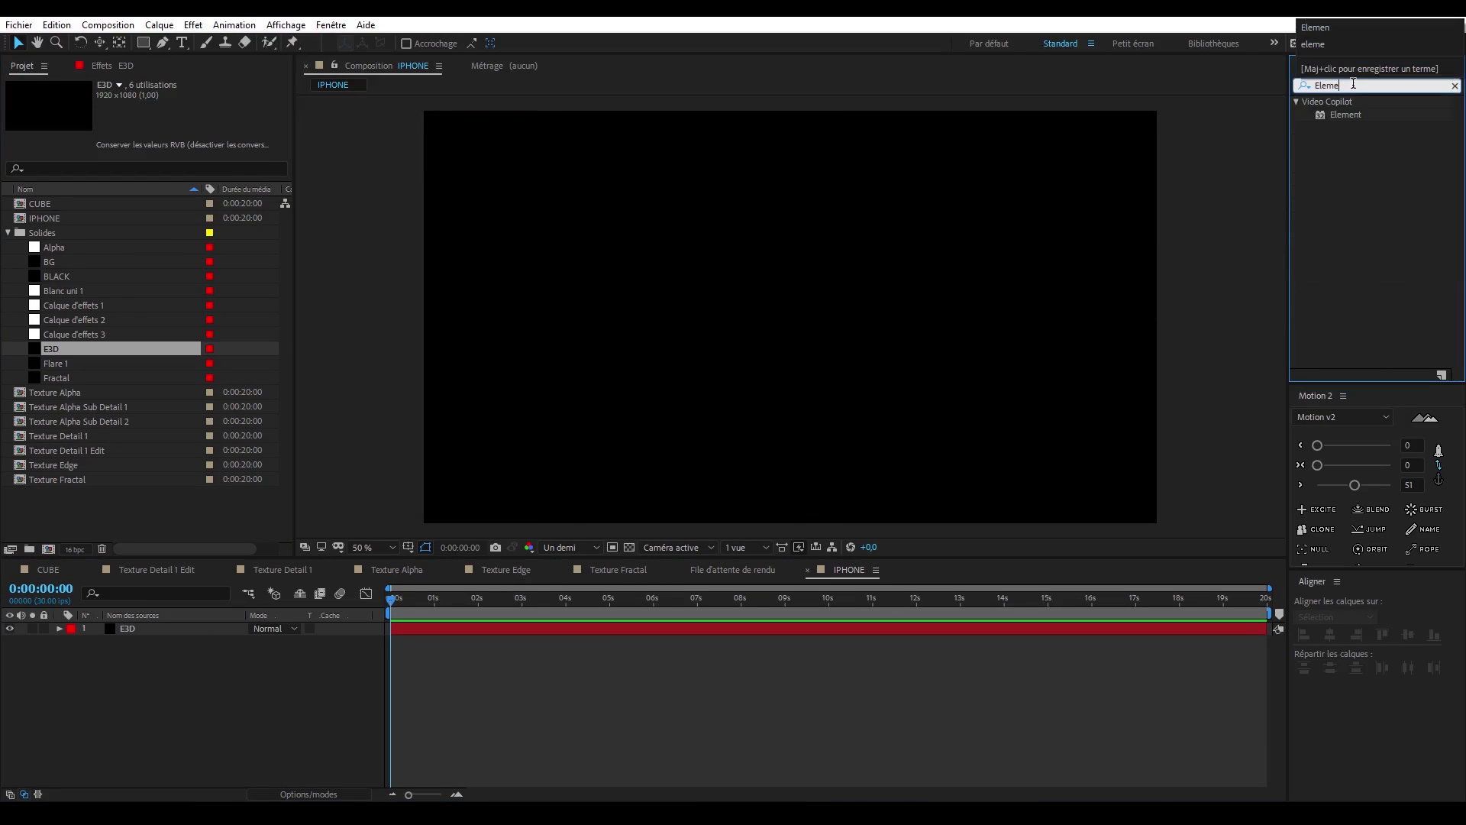
click(1347, 114)
drag(1347, 114, 197, 639)
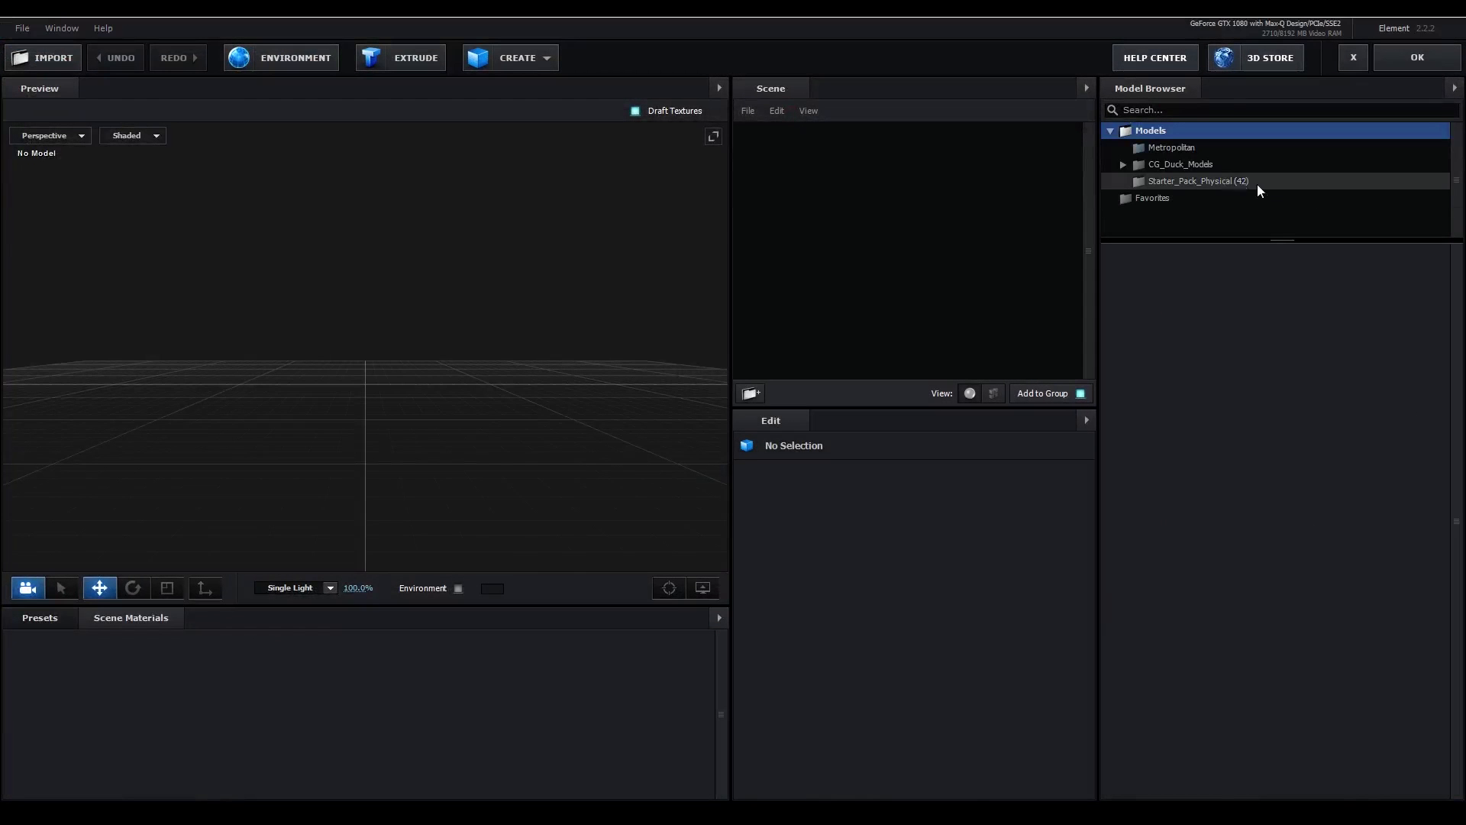
- Load the Apple iPhone 7 jet black model from CG_Duck_Models into the Element scene and inspect it from several angles
click(1130, 167)
click(1193, 181)
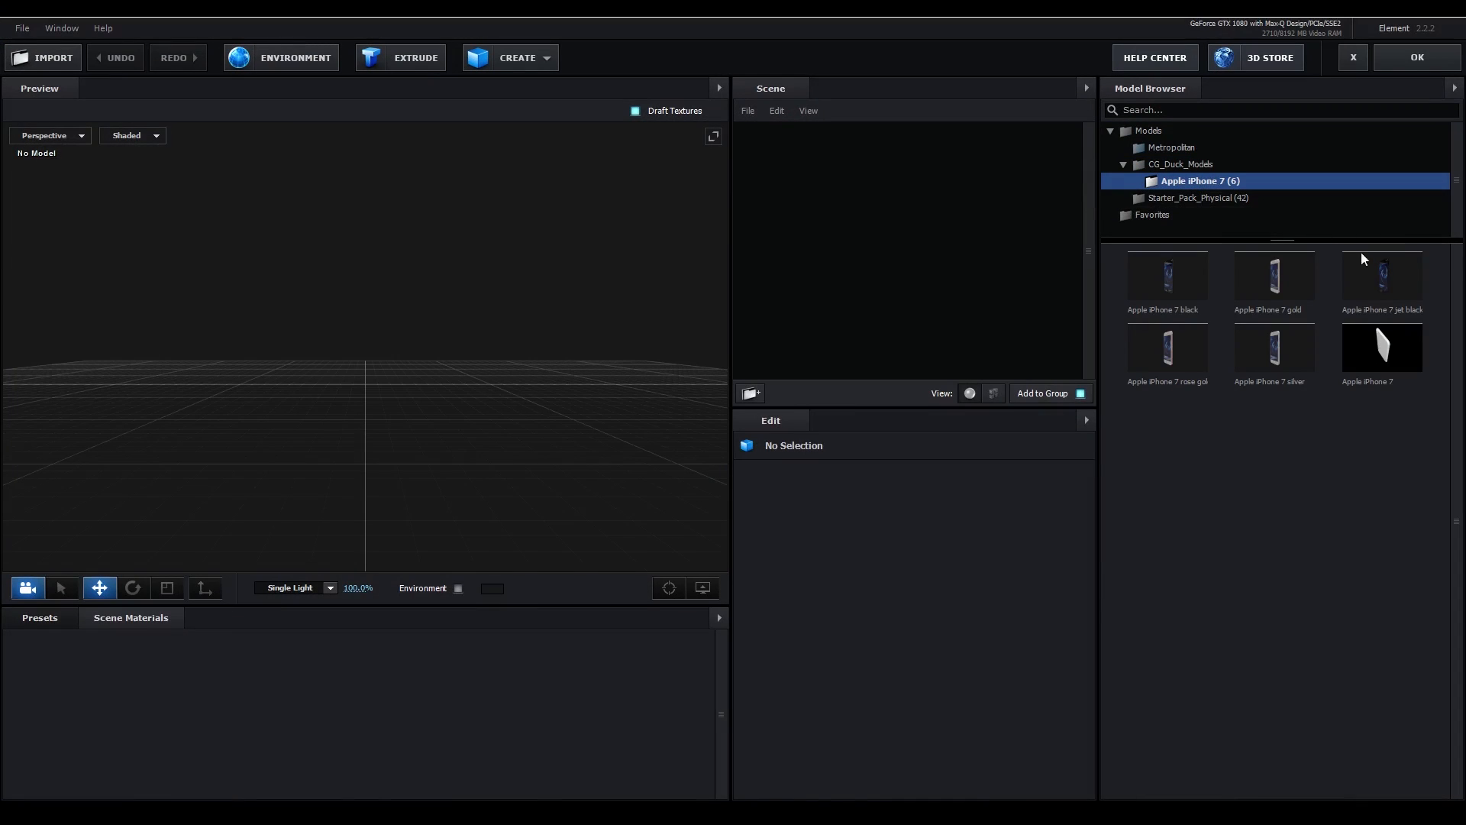
click(1393, 292)
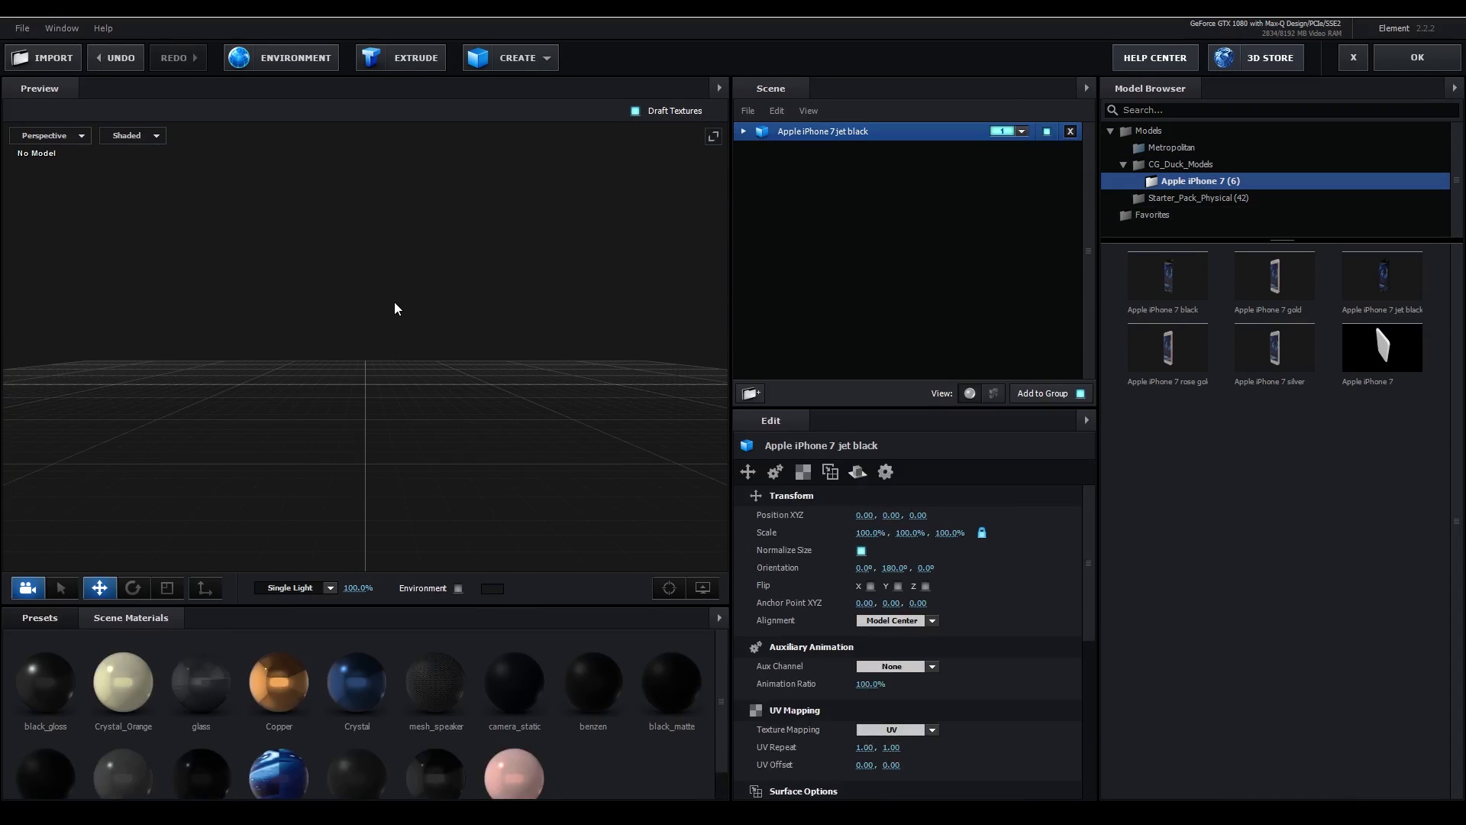
drag(554, 336, 484, 321)
scroll(462, 383, up, 5)
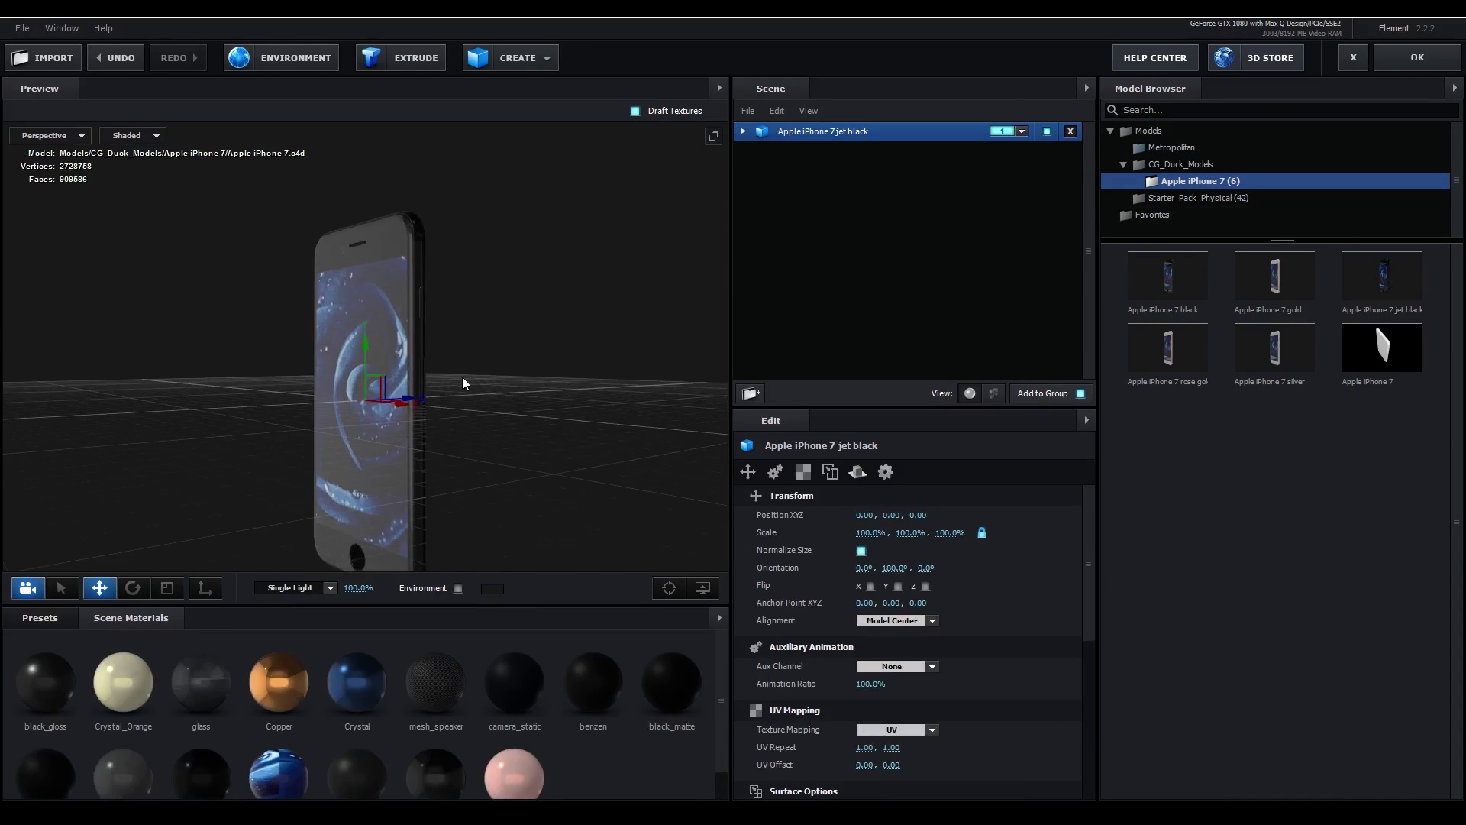
drag(540, 377, 583, 288)
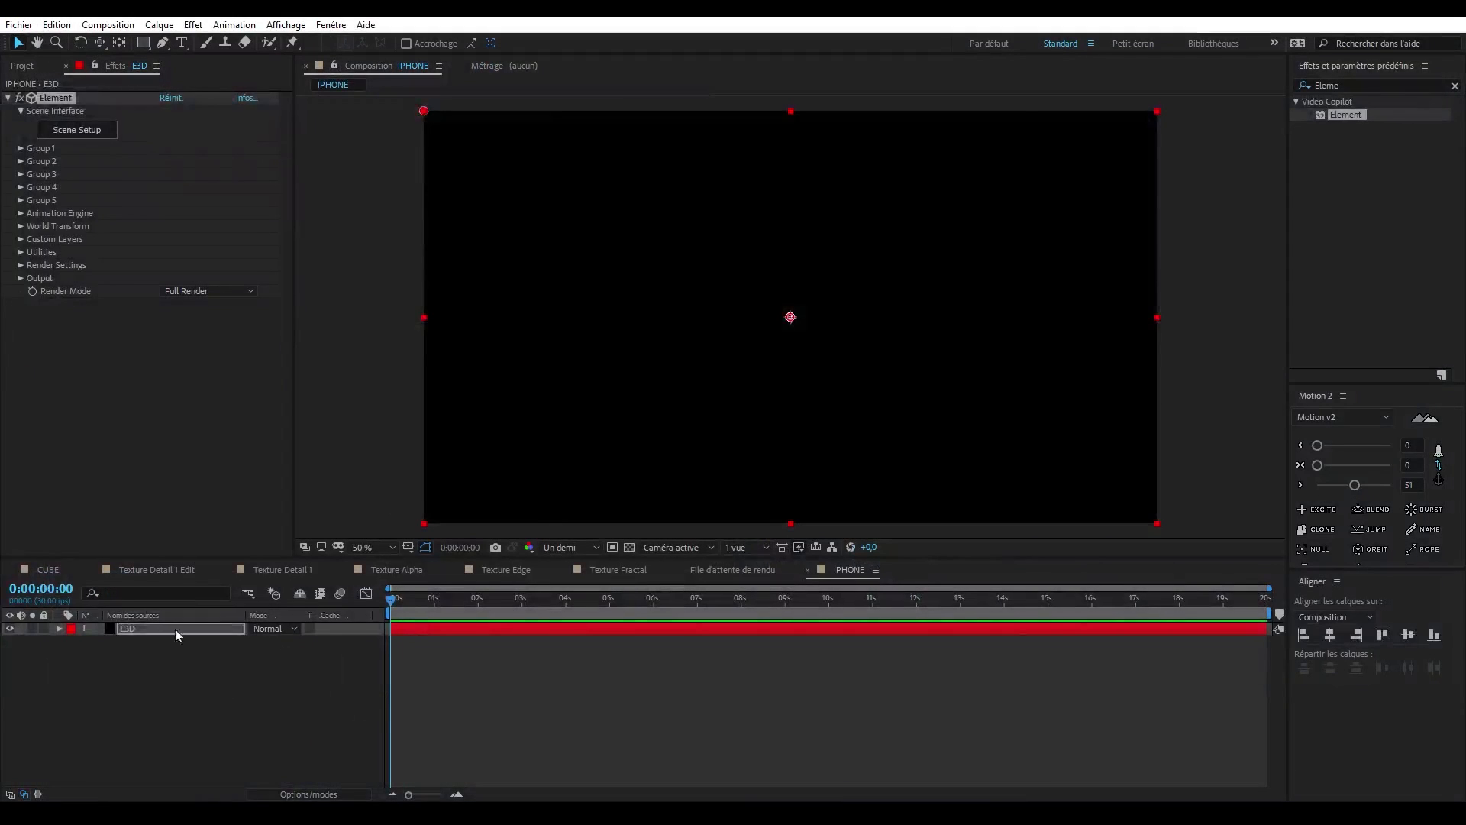
- Rename the Element layer E3D MODEL, then duplicate it and name the copy E3D ALPHA
key(Return)
text(E3D MOD)
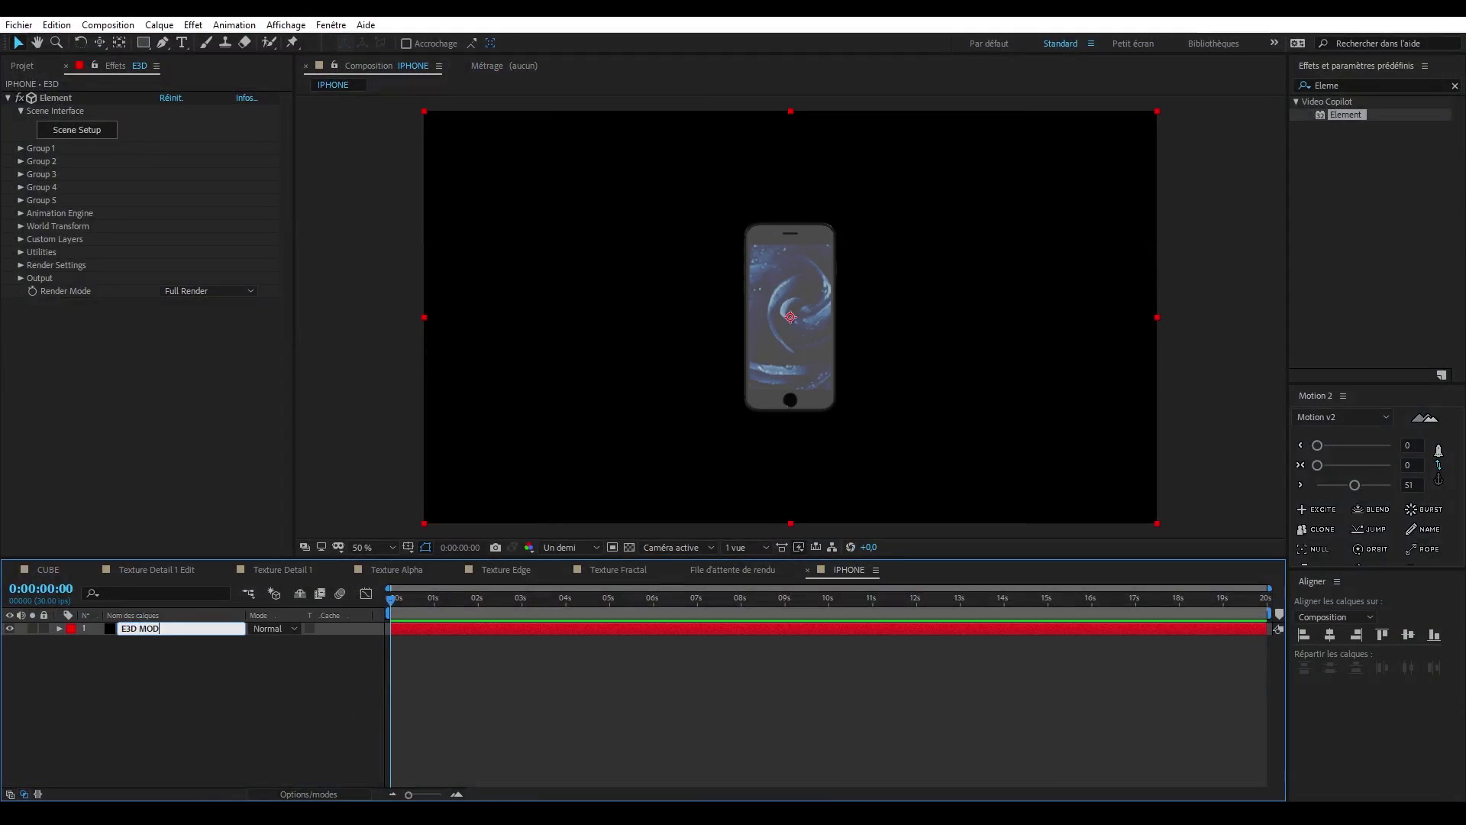
text(EL)
key(Return)
key(ctrl+d)
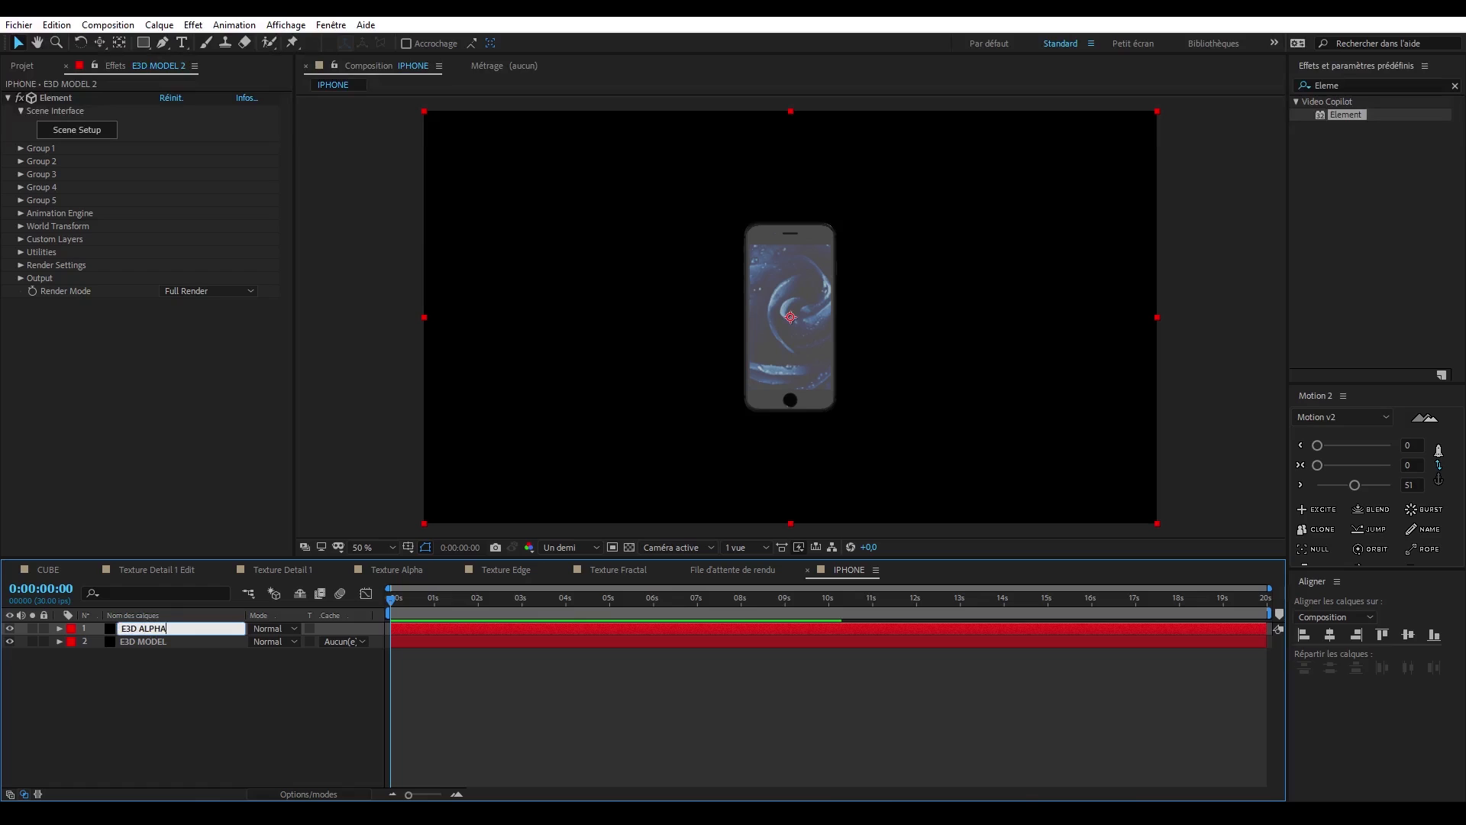
- Place the Texture Alpha composition below the E3D layers in IPHONE, hide it and remove its label color
click(23, 66)
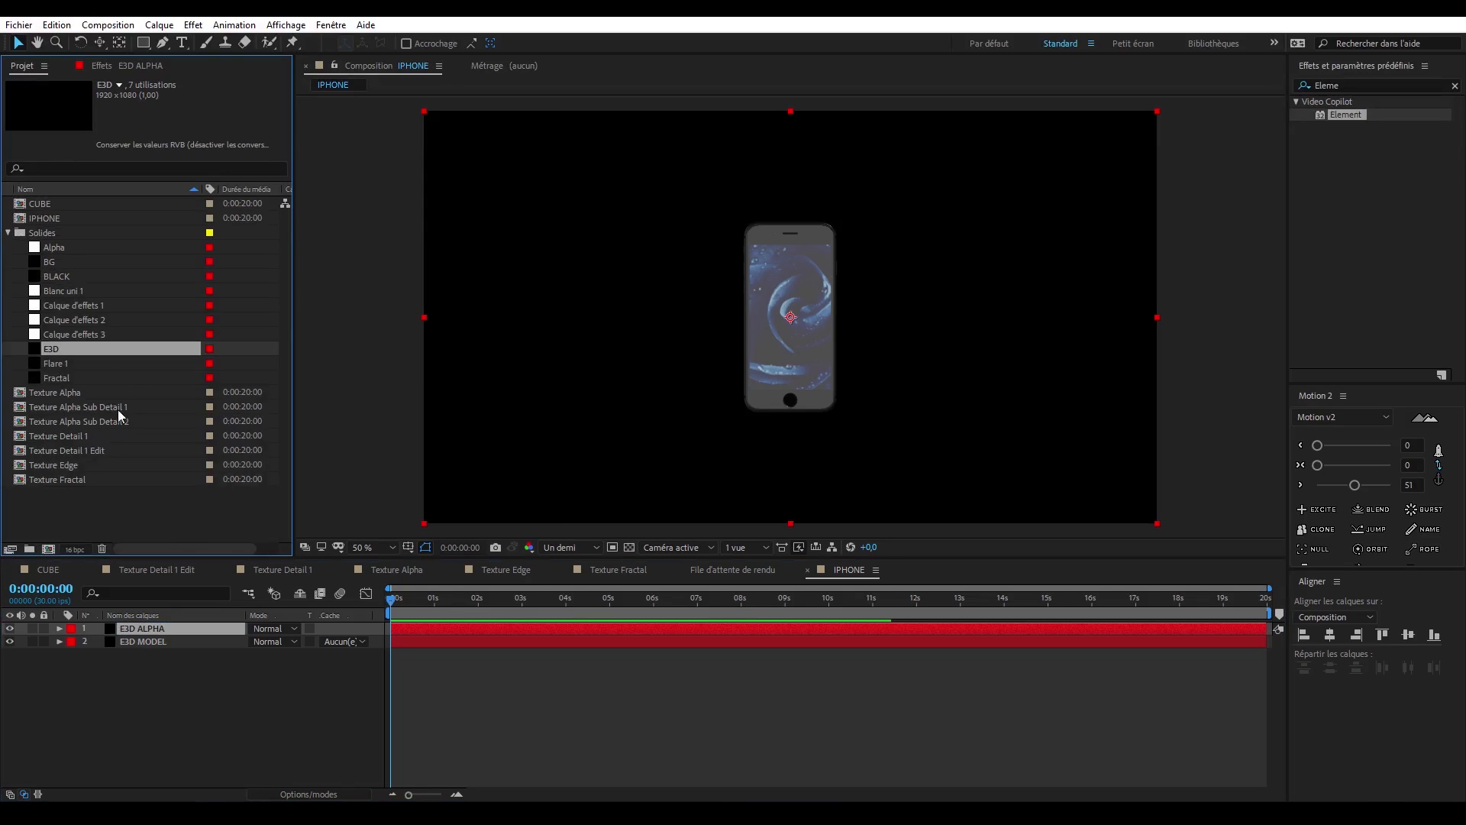
drag(78, 398, 58, 671)
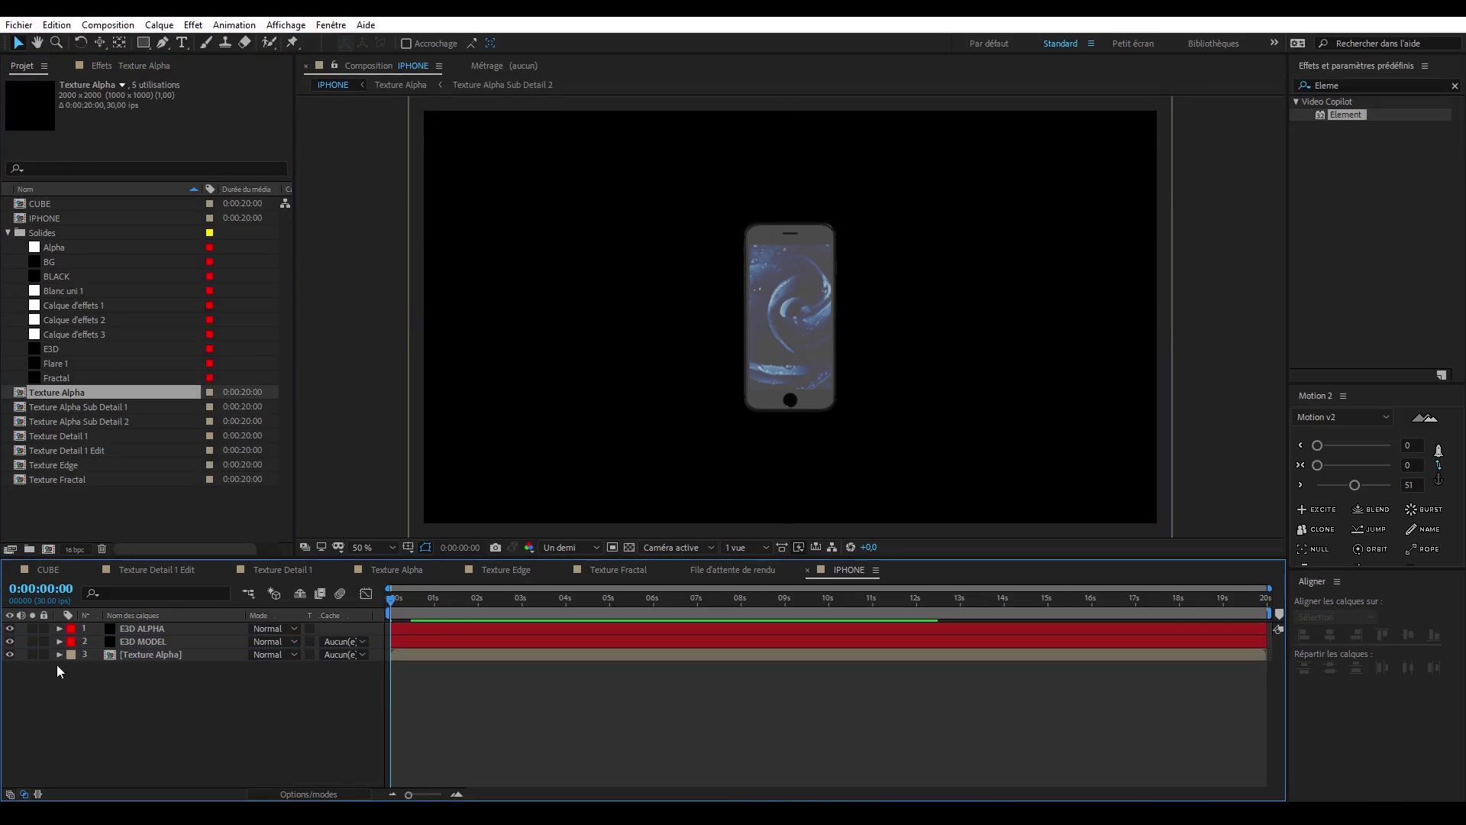
click(71, 655)
click(107, 651)
click(144, 641)
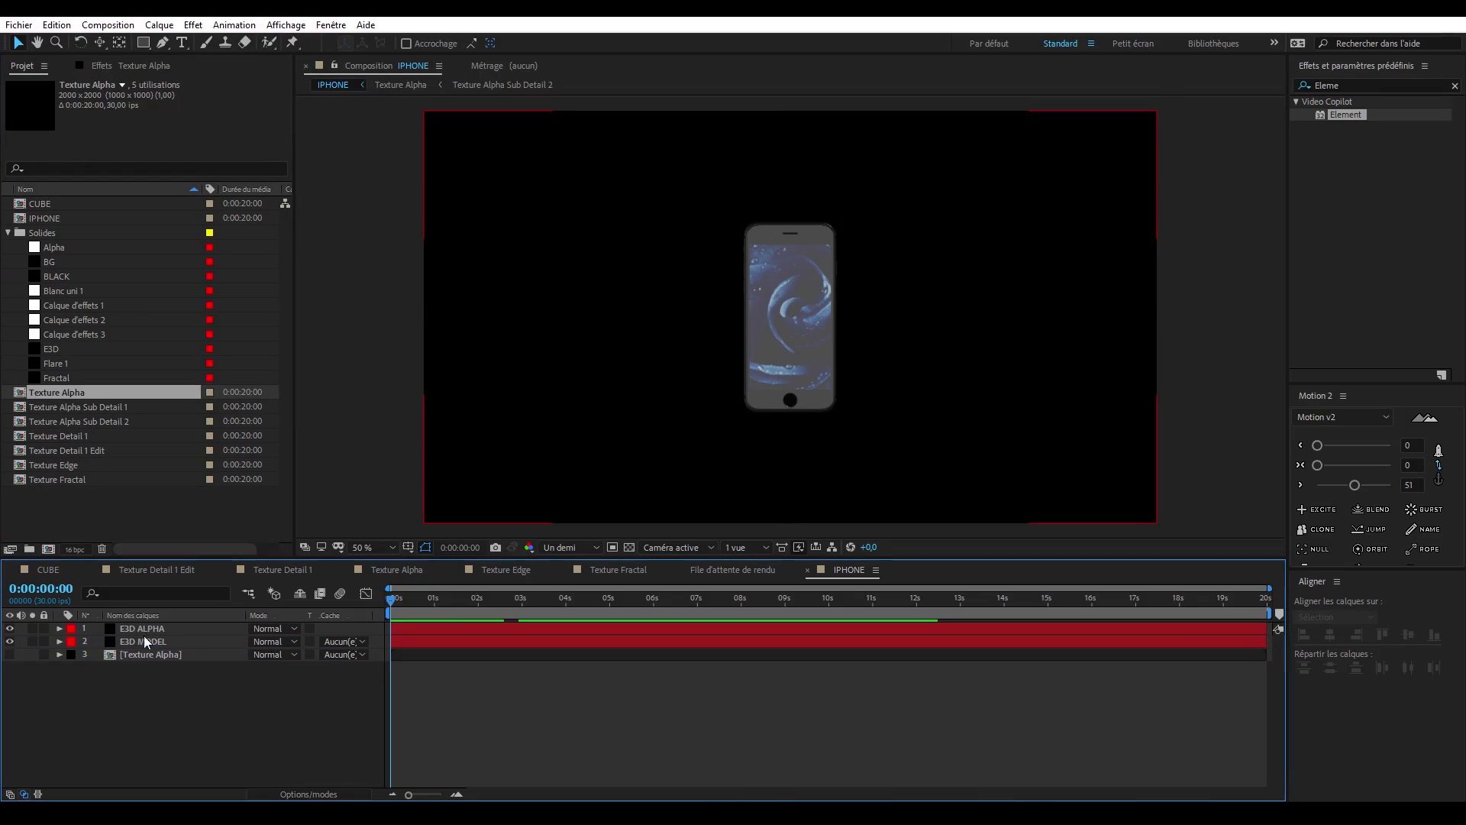
- Choose the source layer for Layer 1 in the custom texture maps of E3D ALPHA's Element effect
click(144, 630)
click(151, 67)
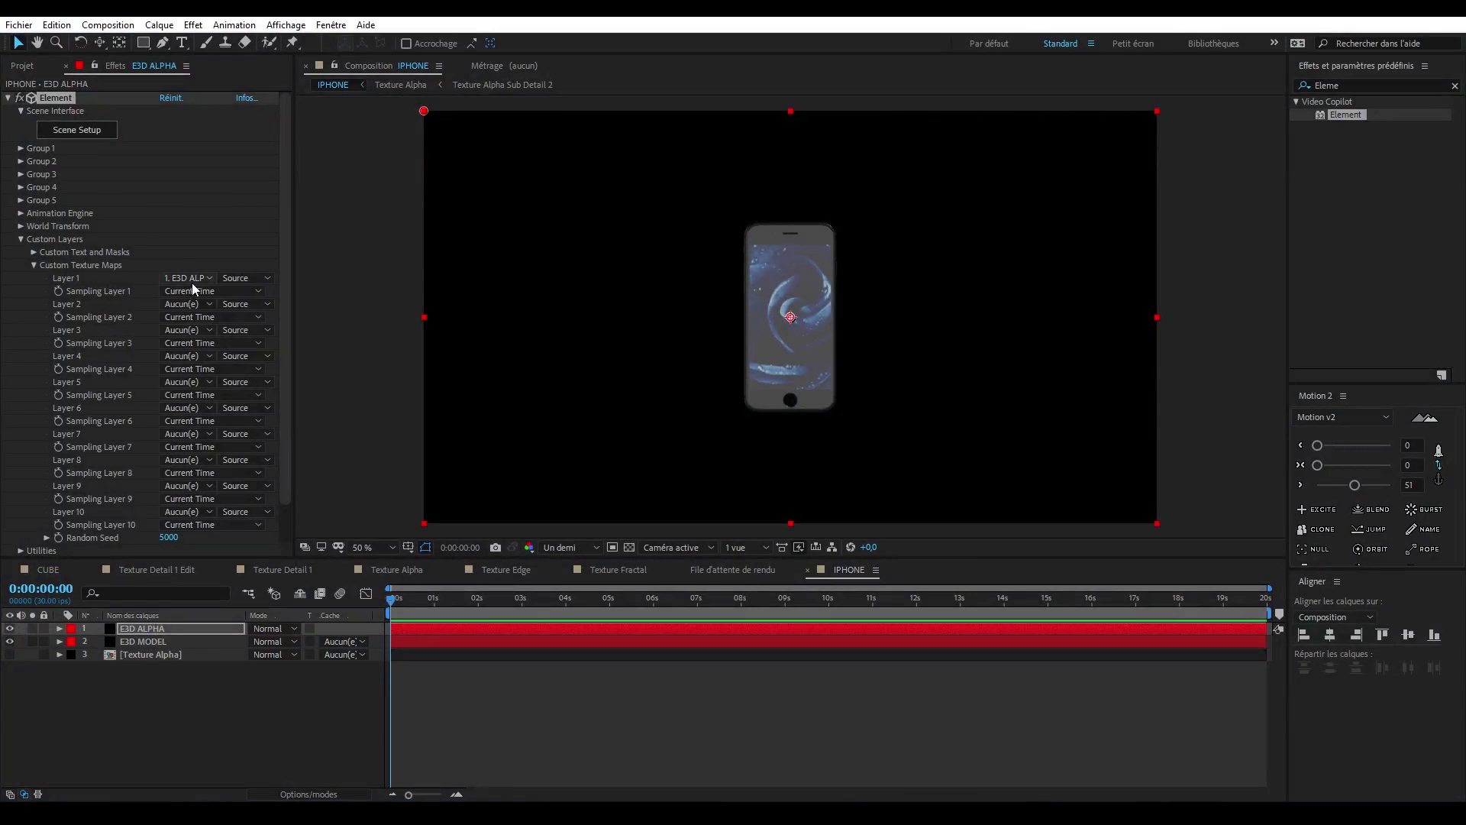
click(207, 280)
click(218, 350)
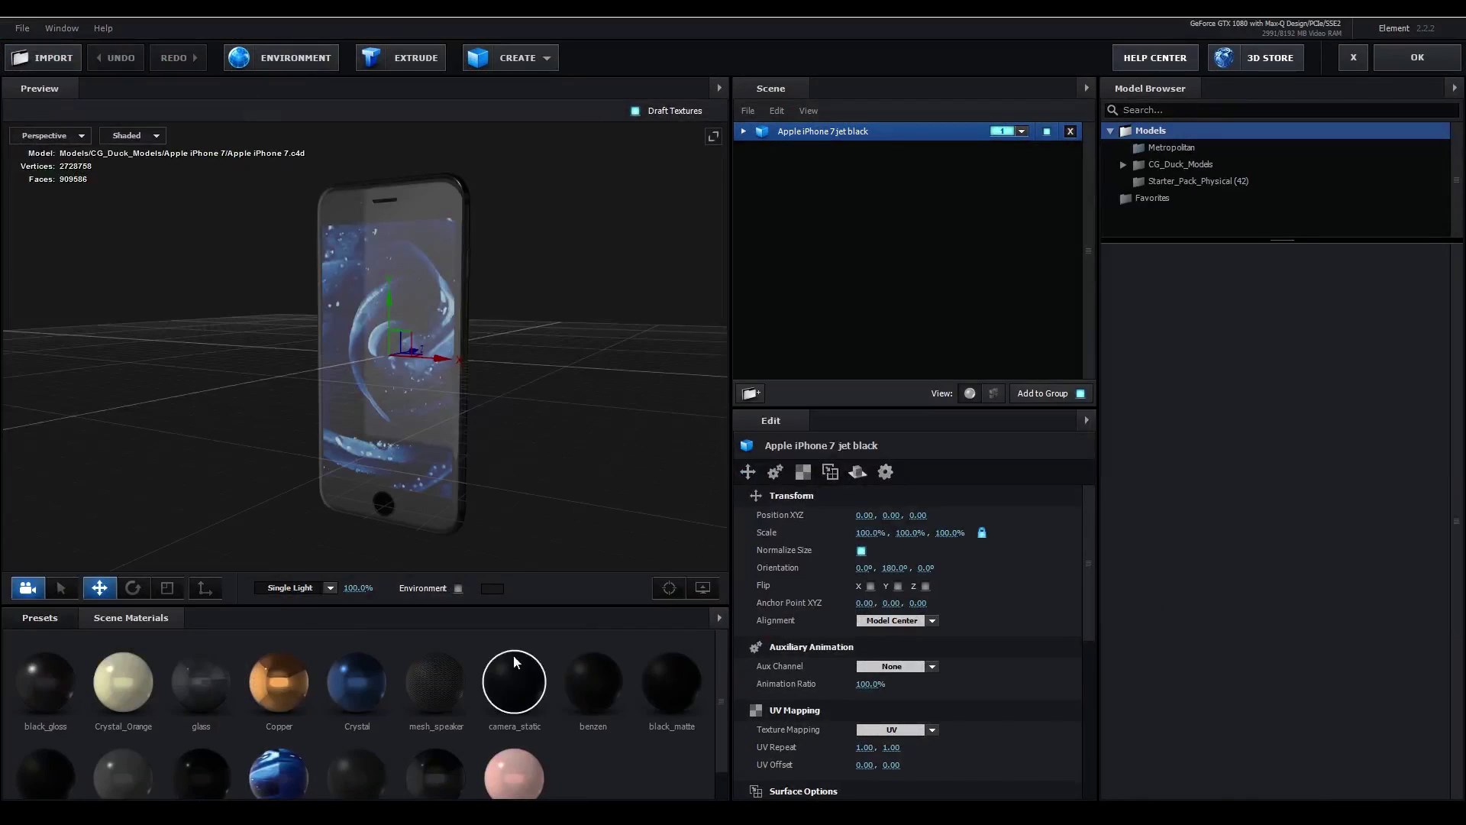
- Create a new Default scene material and load Custom Layer 1 into its Diffuse texture channel
right_click(604, 729)
click(644, 742)
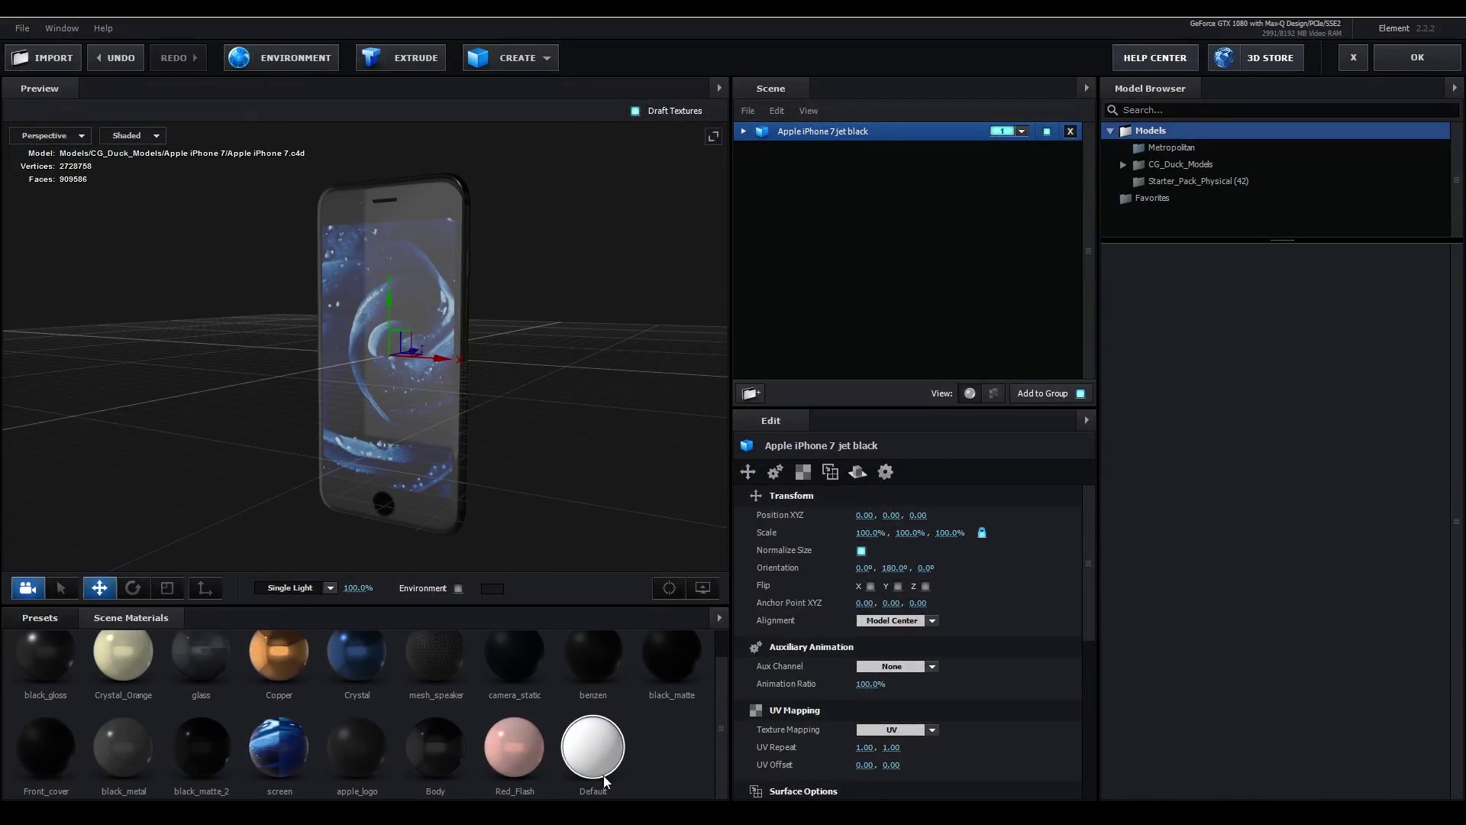
click(676, 657)
click(869, 561)
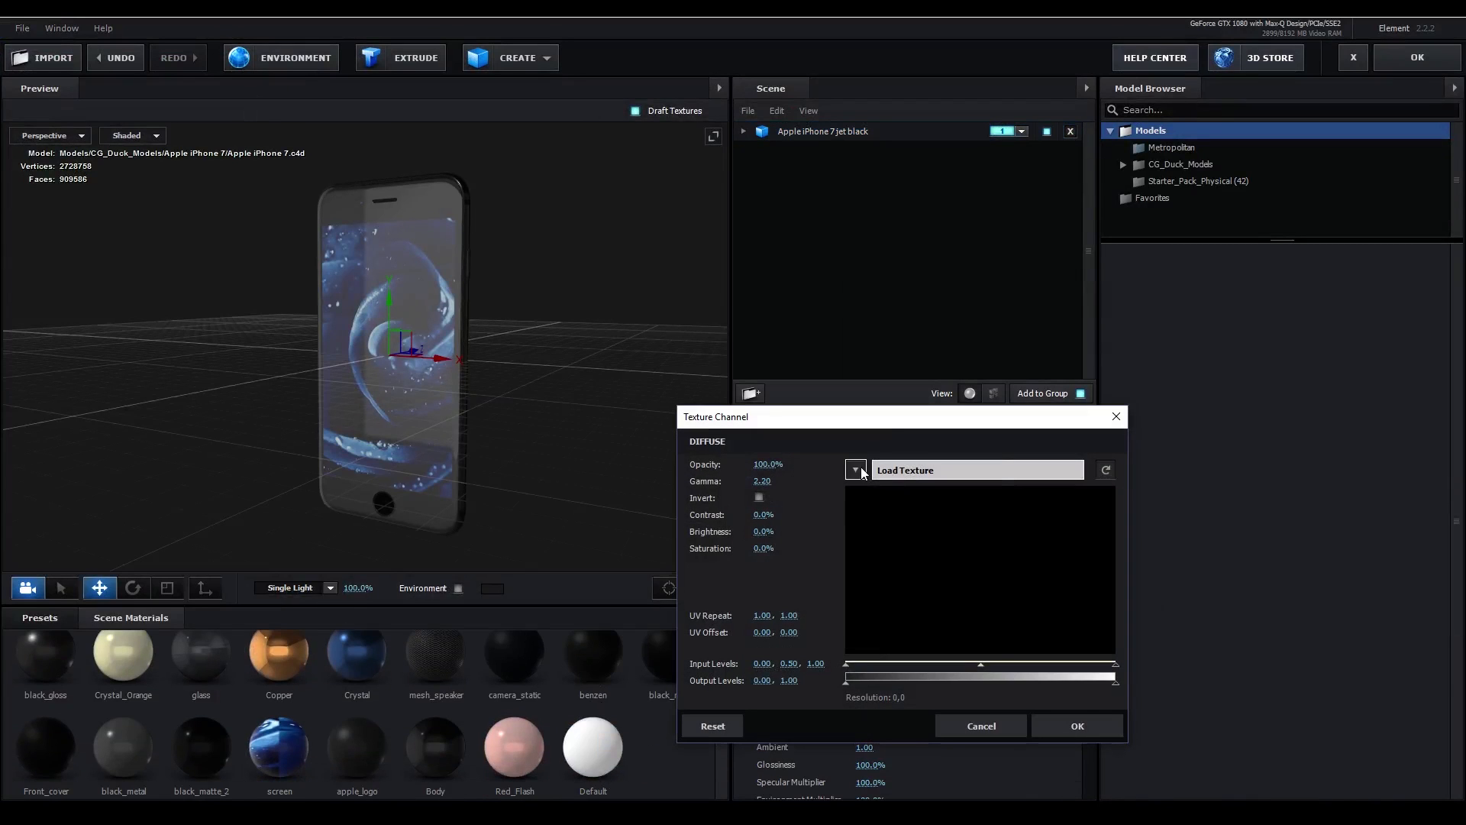
click(905, 470)
click(904, 491)
click(856, 470)
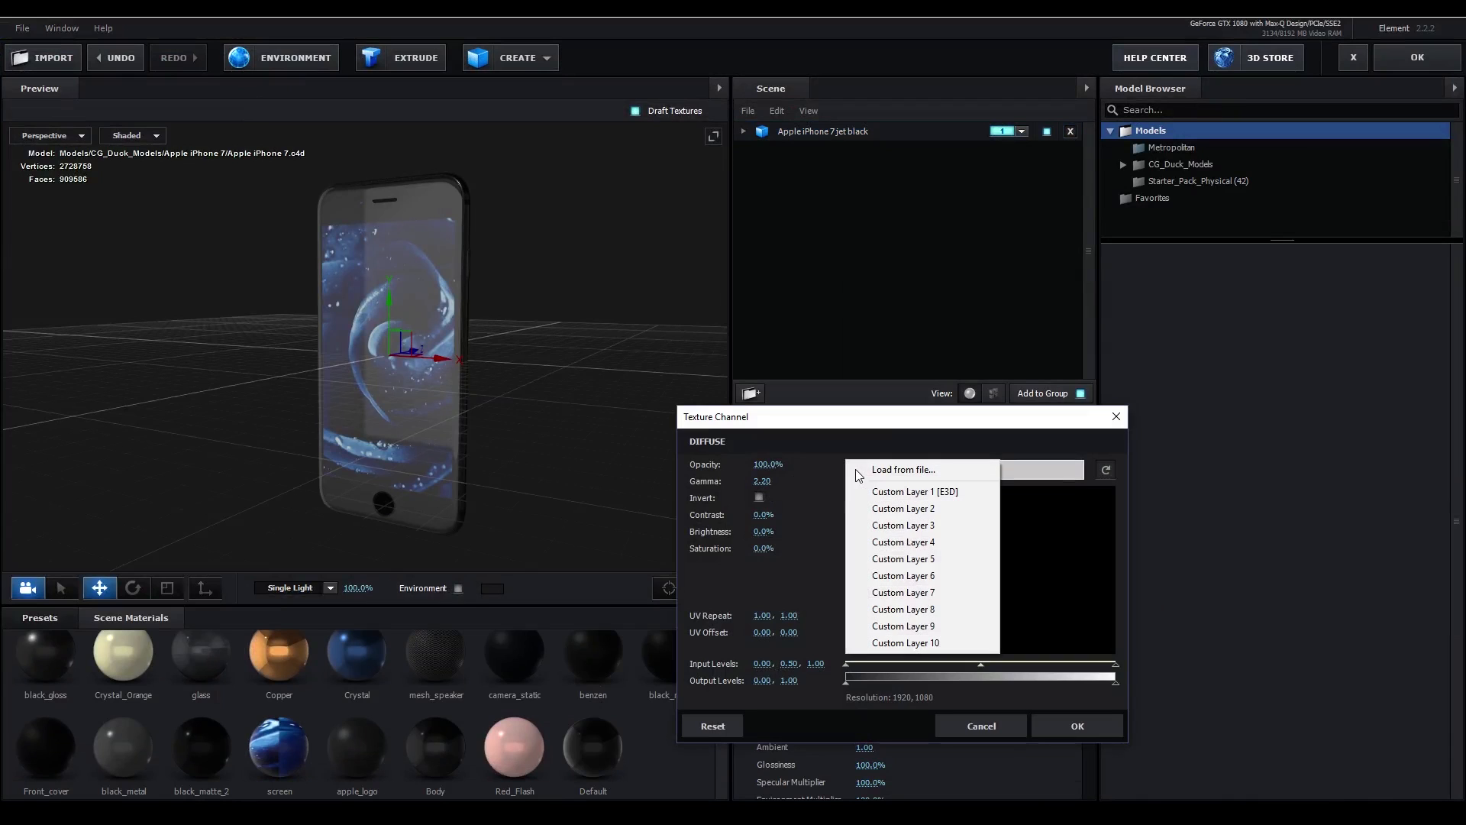
click(942, 493)
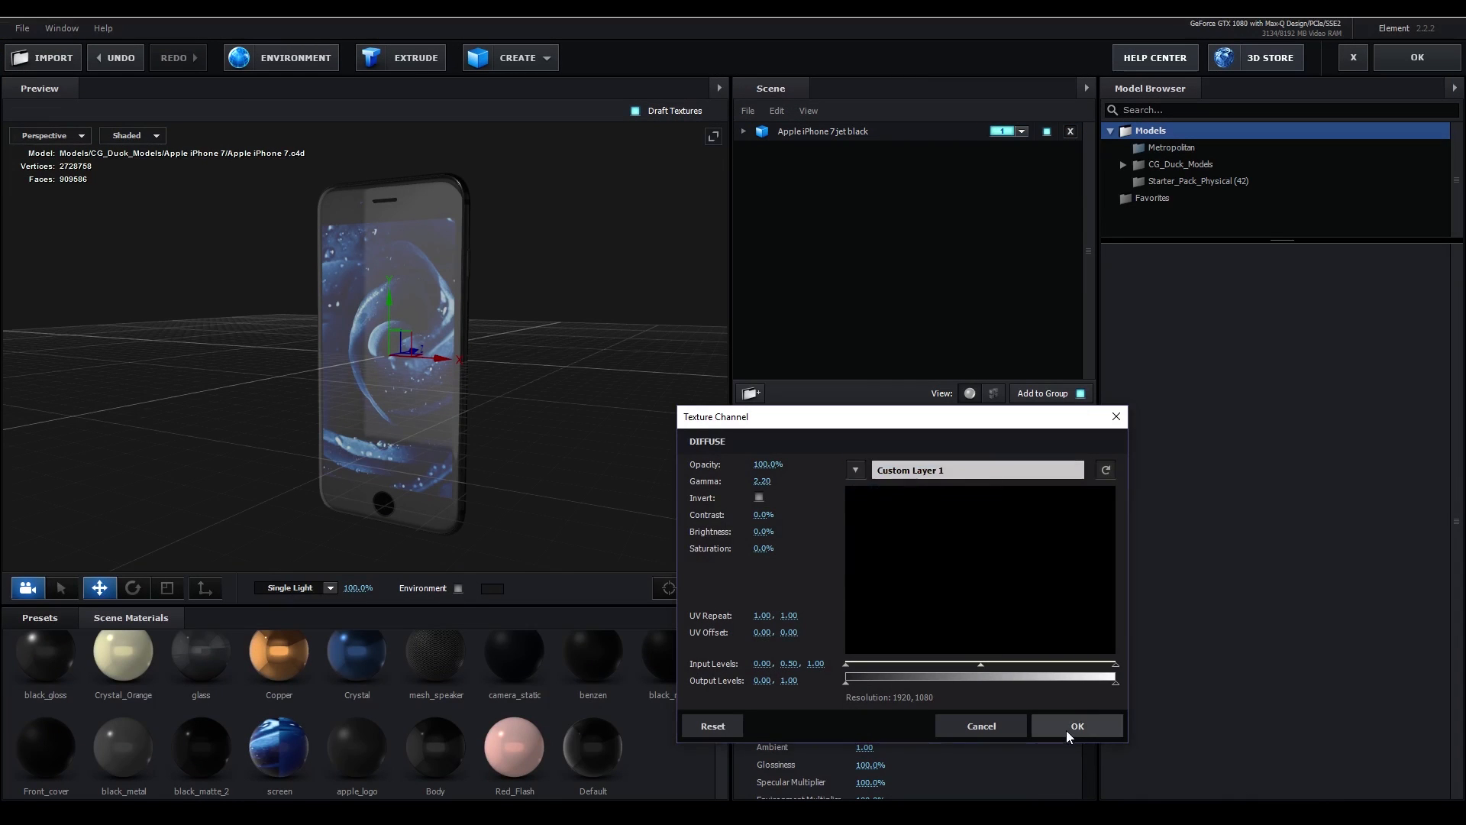
click(1066, 730)
- Load Custom Layer 1 into the material's Illumination channel and apply the Default material to the whole iPhone model
click(861, 613)
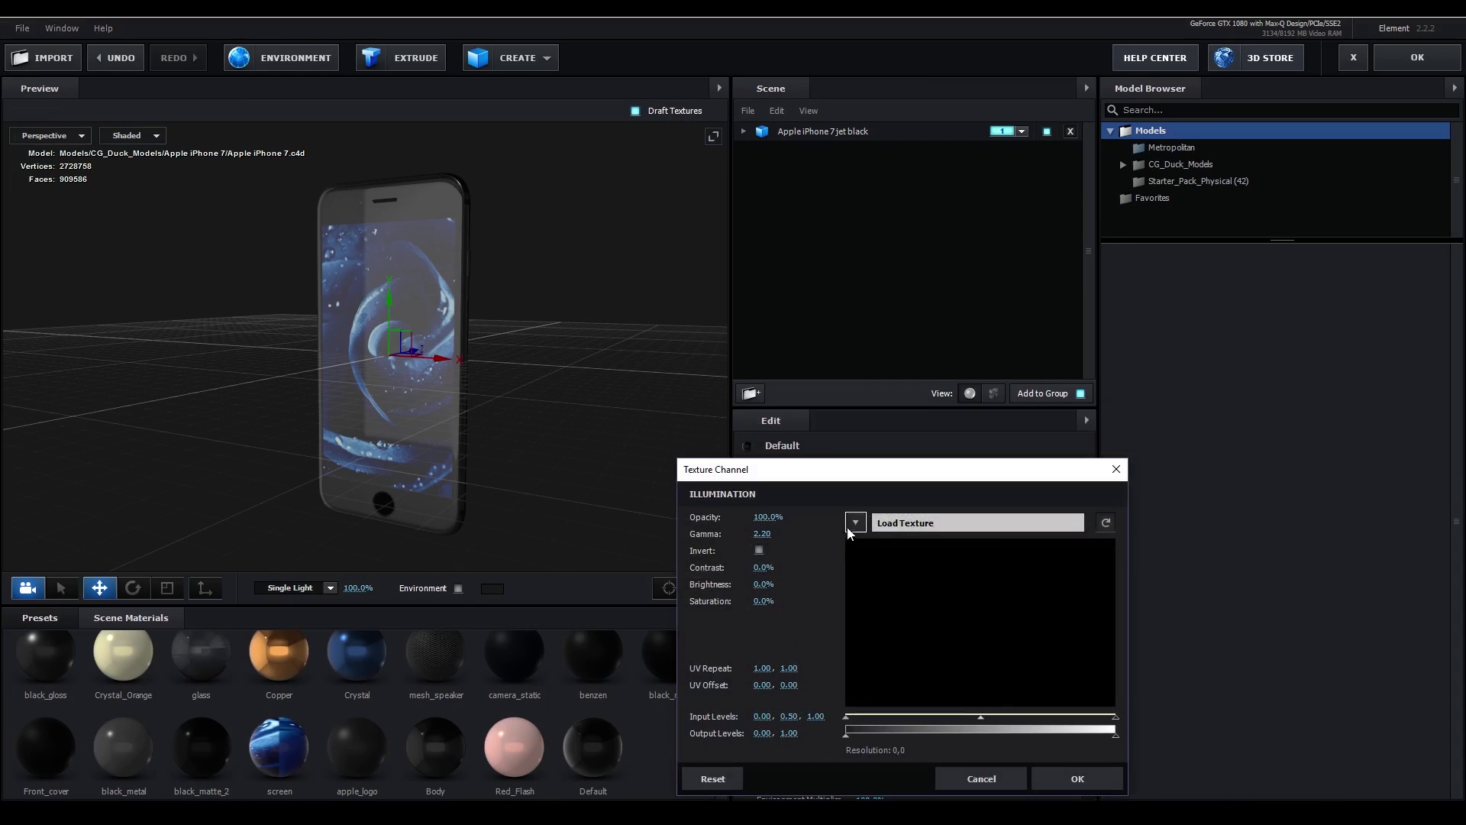
click(853, 523)
click(902, 546)
click(1077, 778)
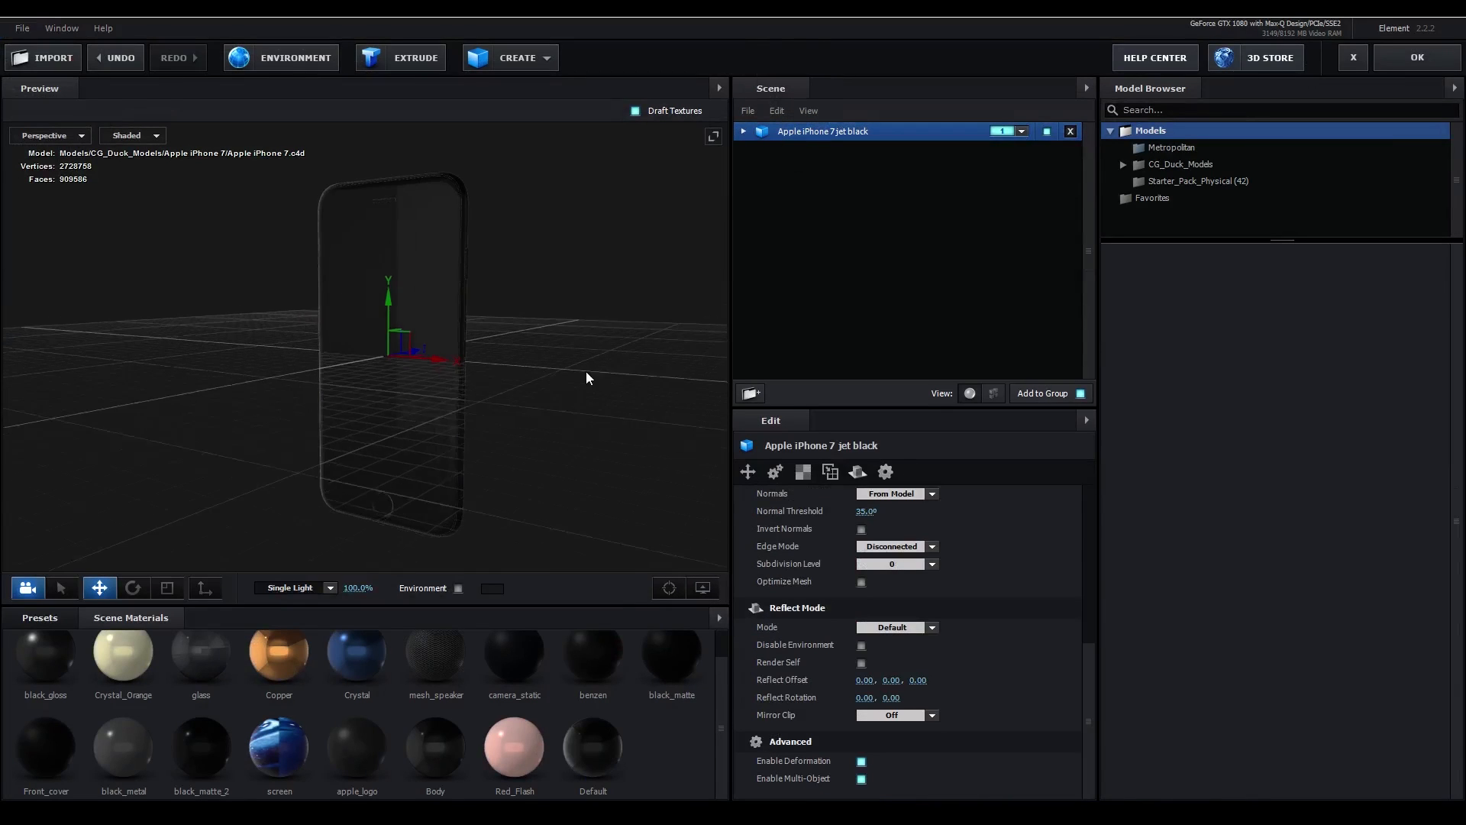
click(1417, 57)
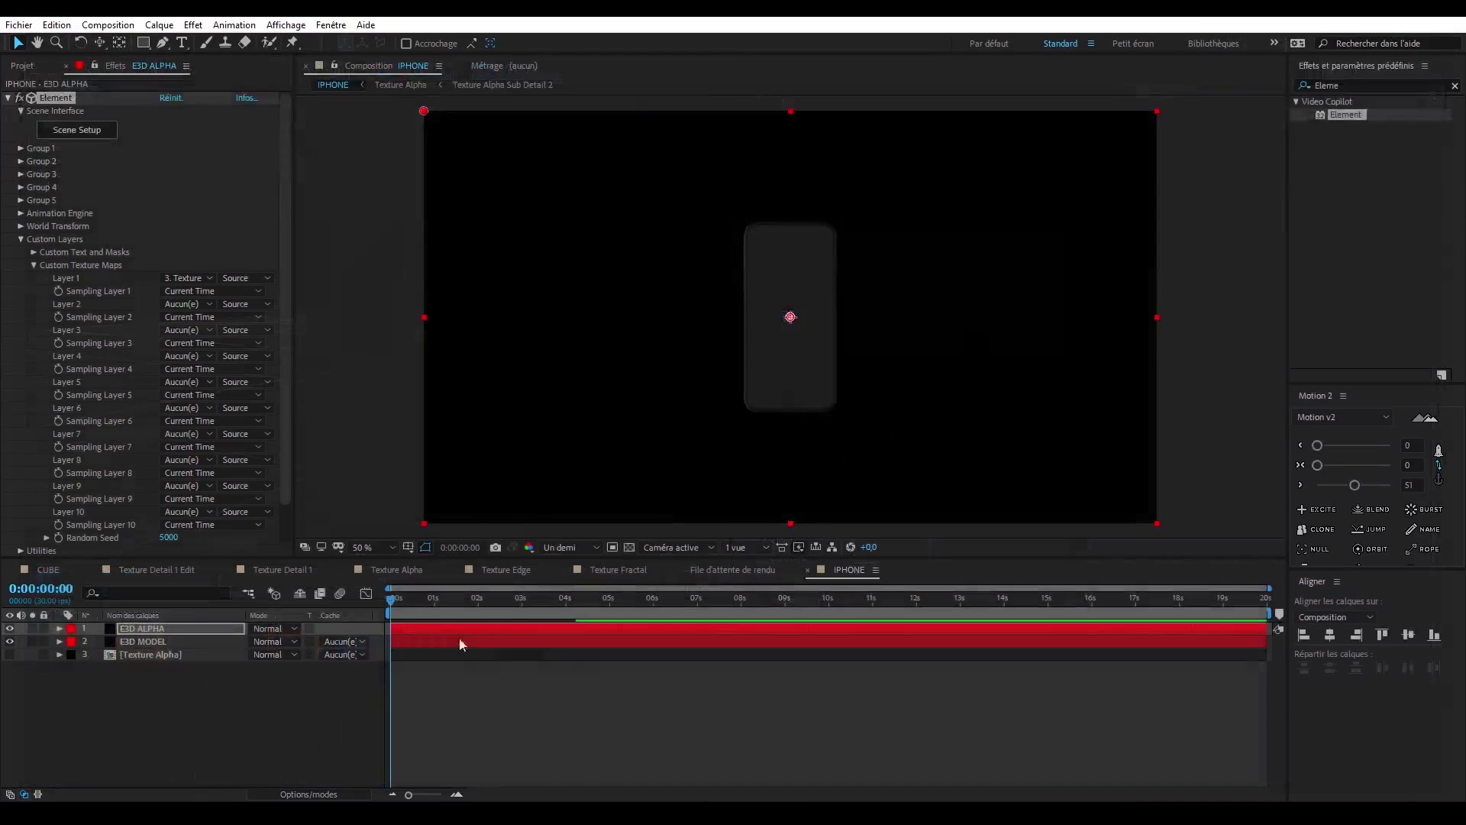
- Move the time to 0:00:02:13 and set the iPhone model's Texture Mapping to Box (Preserve Aspect)
click(427, 602)
drag(438, 602, 513, 609)
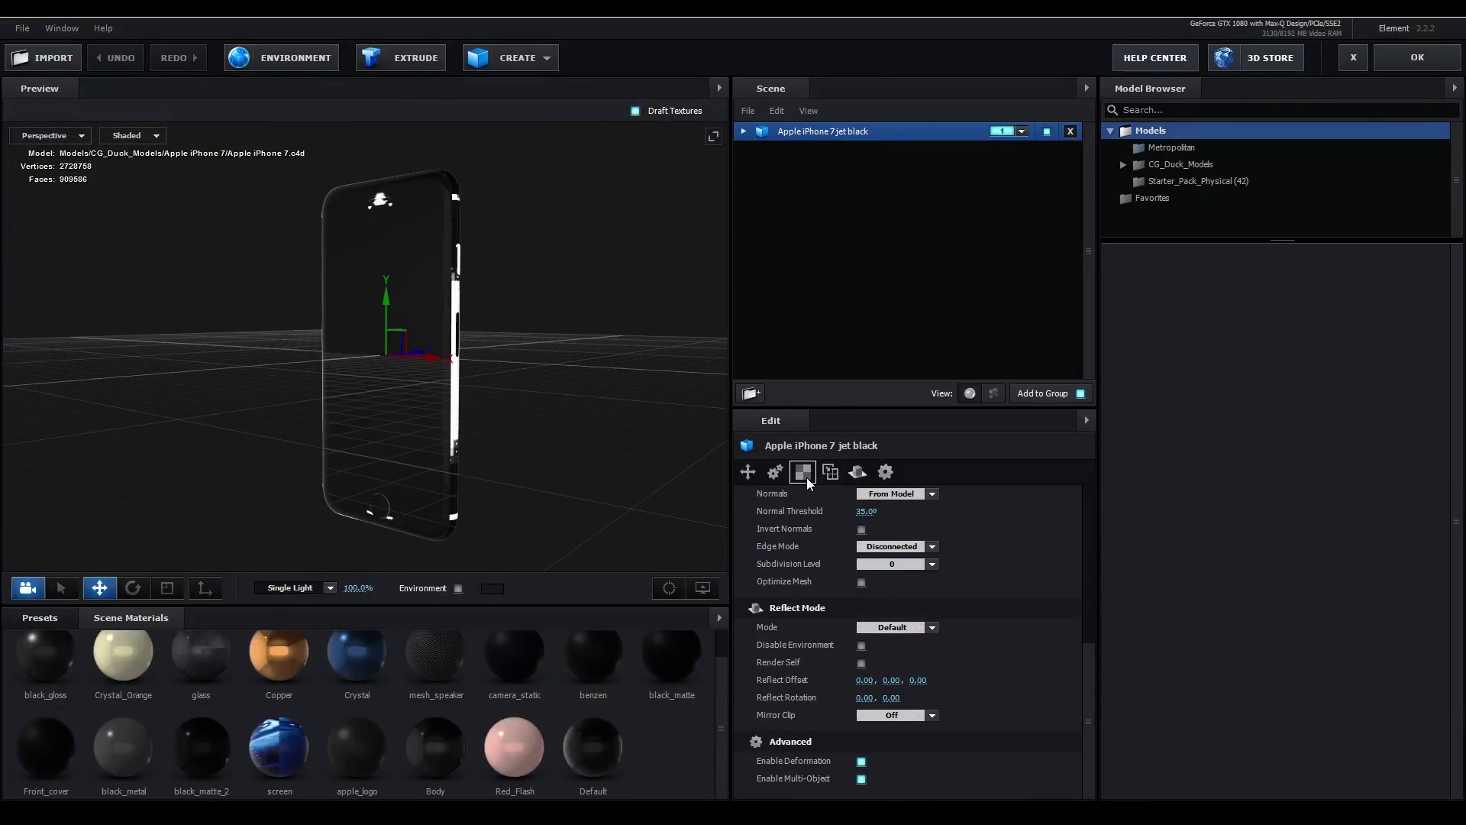
click(807, 478)
click(905, 511)
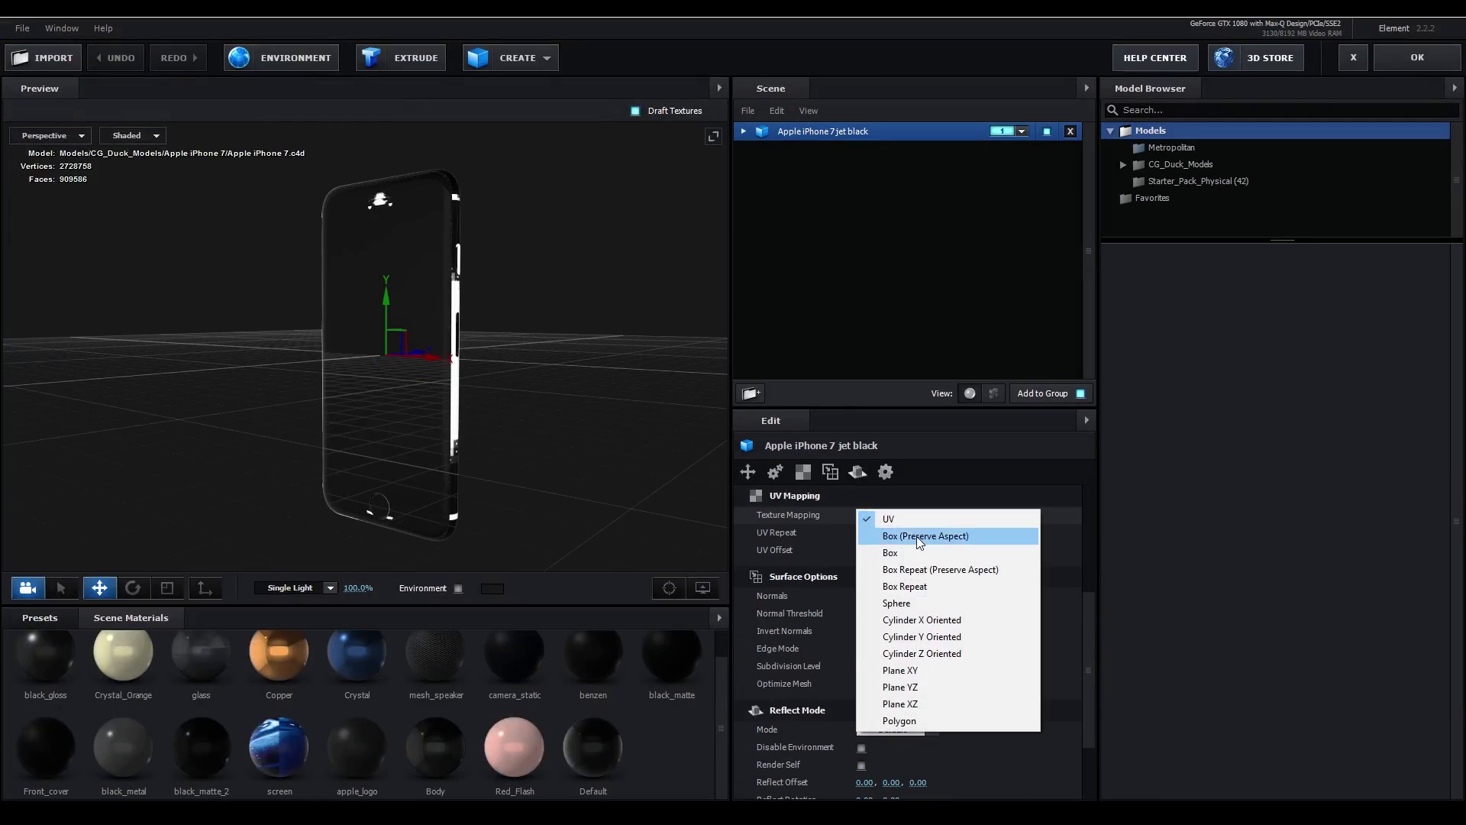
click(916, 537)
- Set the iPhone's UV Offset to about 0.52, -0.56 and its UV Repeat to 1.20, 1.20
drag(602, 370, 566, 369)
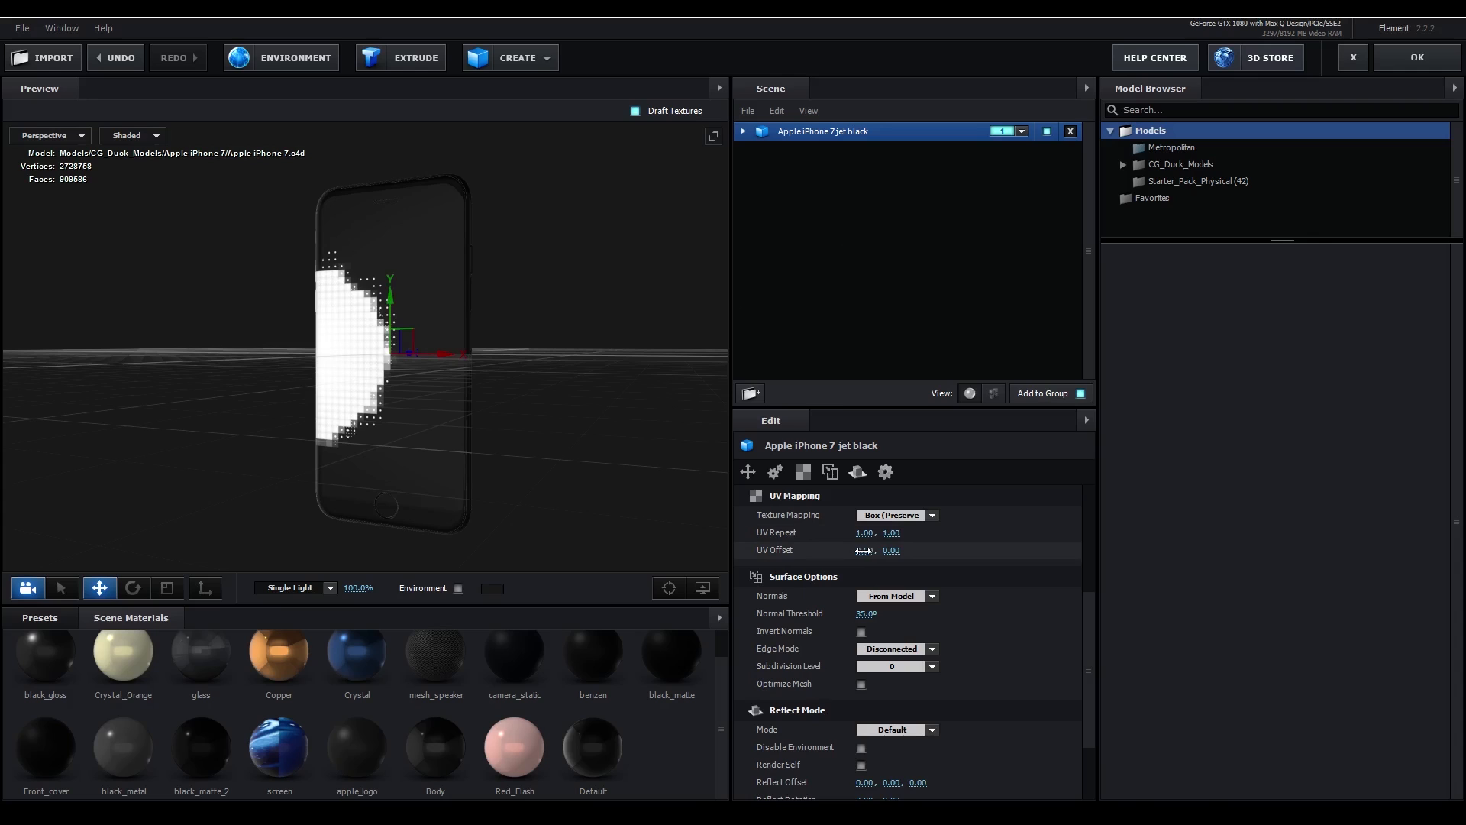
drag(864, 550, 907, 534)
drag(893, 551, 864, 556)
drag(527, 382, 512, 321)
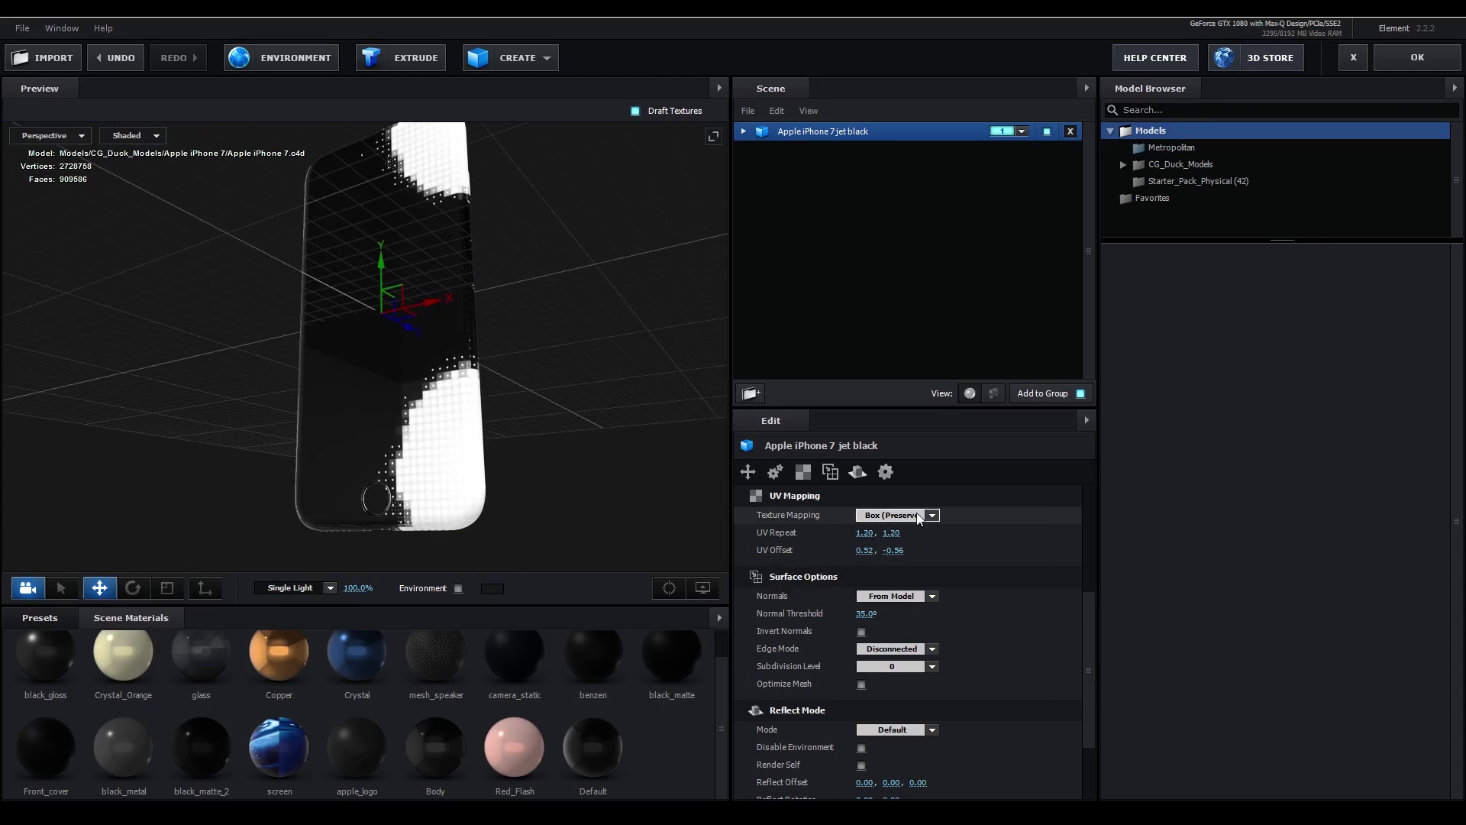
- Change the iPhone's Texture Mapping to Plane XY and adjust the UV Offset to reposition the pixel pattern on the model
click(919, 516)
click(894, 594)
click(917, 515)
click(890, 689)
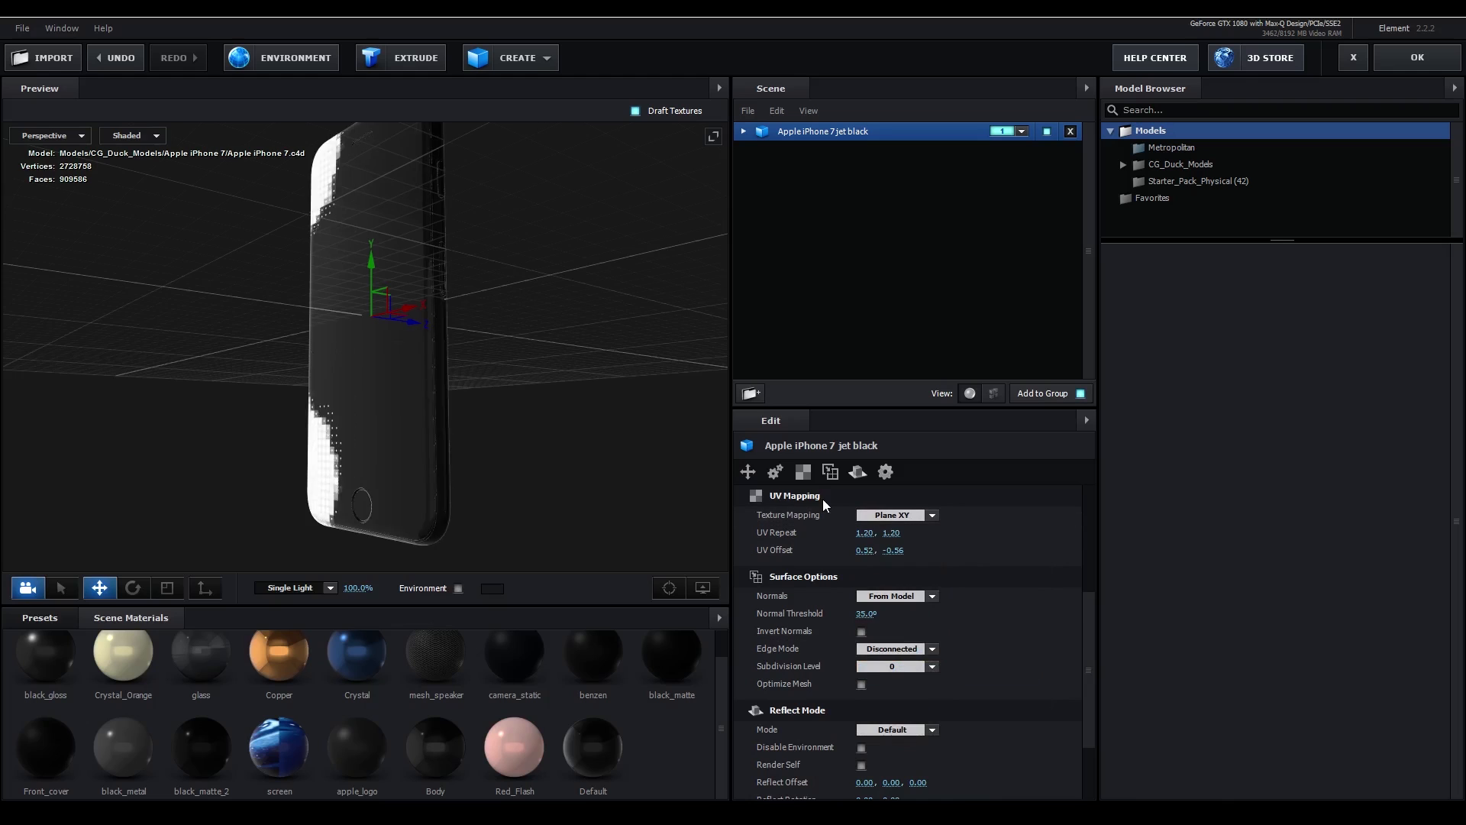
drag(510, 412, 535, 458)
drag(864, 550, 901, 506)
drag(565, 367, 570, 400)
mouse_move(892, 551)
mouse_down()
mouse_move(923, 557)
mouse_move(852, 556)
mouse_move(940, 557)
mouse_move(882, 553)
mouse_up()
- Set the iPhone model's UV Repeat to 1.40 in both directions
click(865, 533)
text(1.5)
key(Tab)
text(1.4)
key(Return)
click(865, 534)
text(1.4)
key(Return)
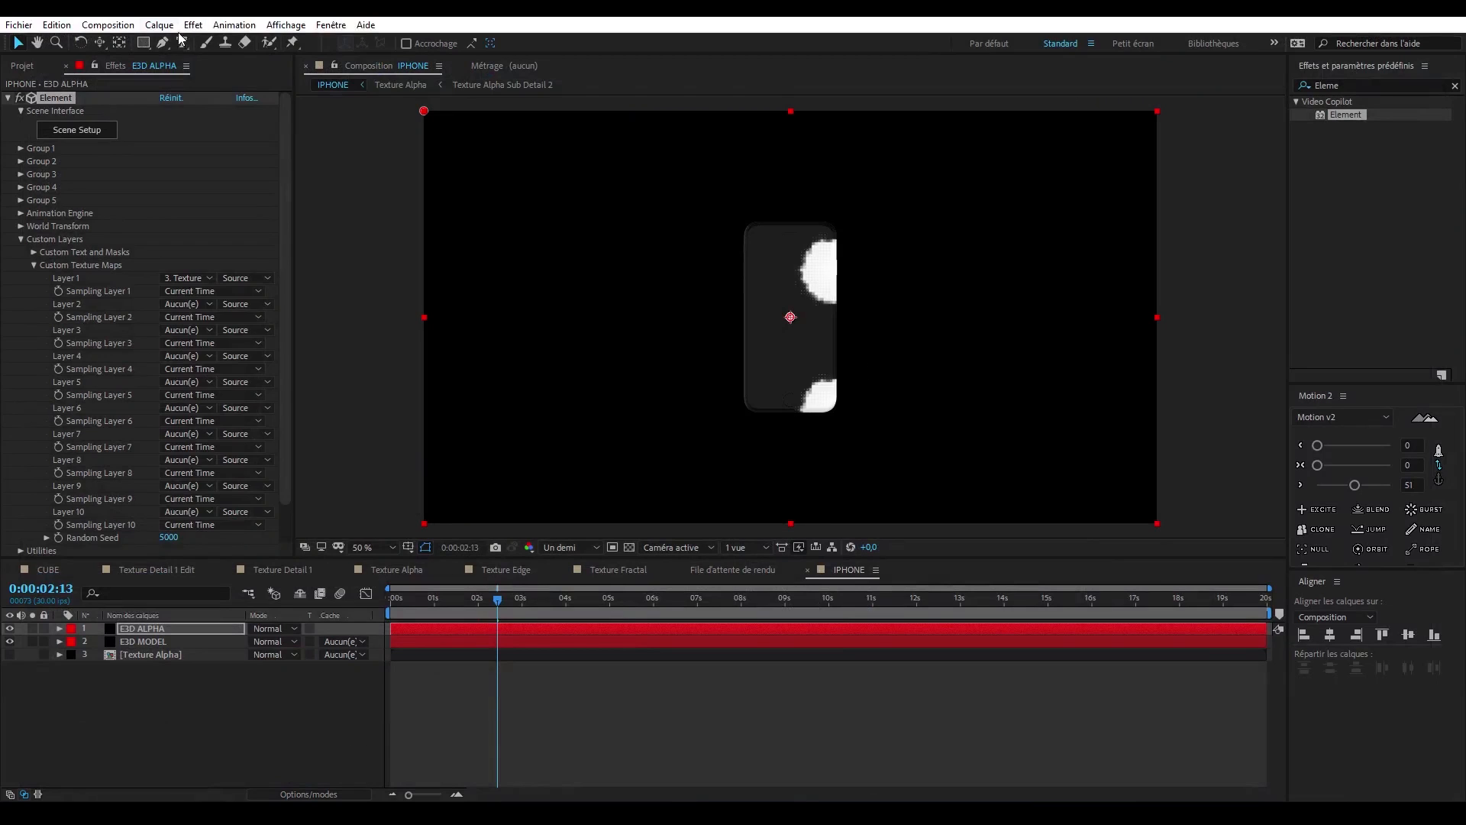
- Create a camera in the IPHONE composition and frame a tilted close-up of the phone's home button end
click(159, 25)
mouse_move(229, 42)
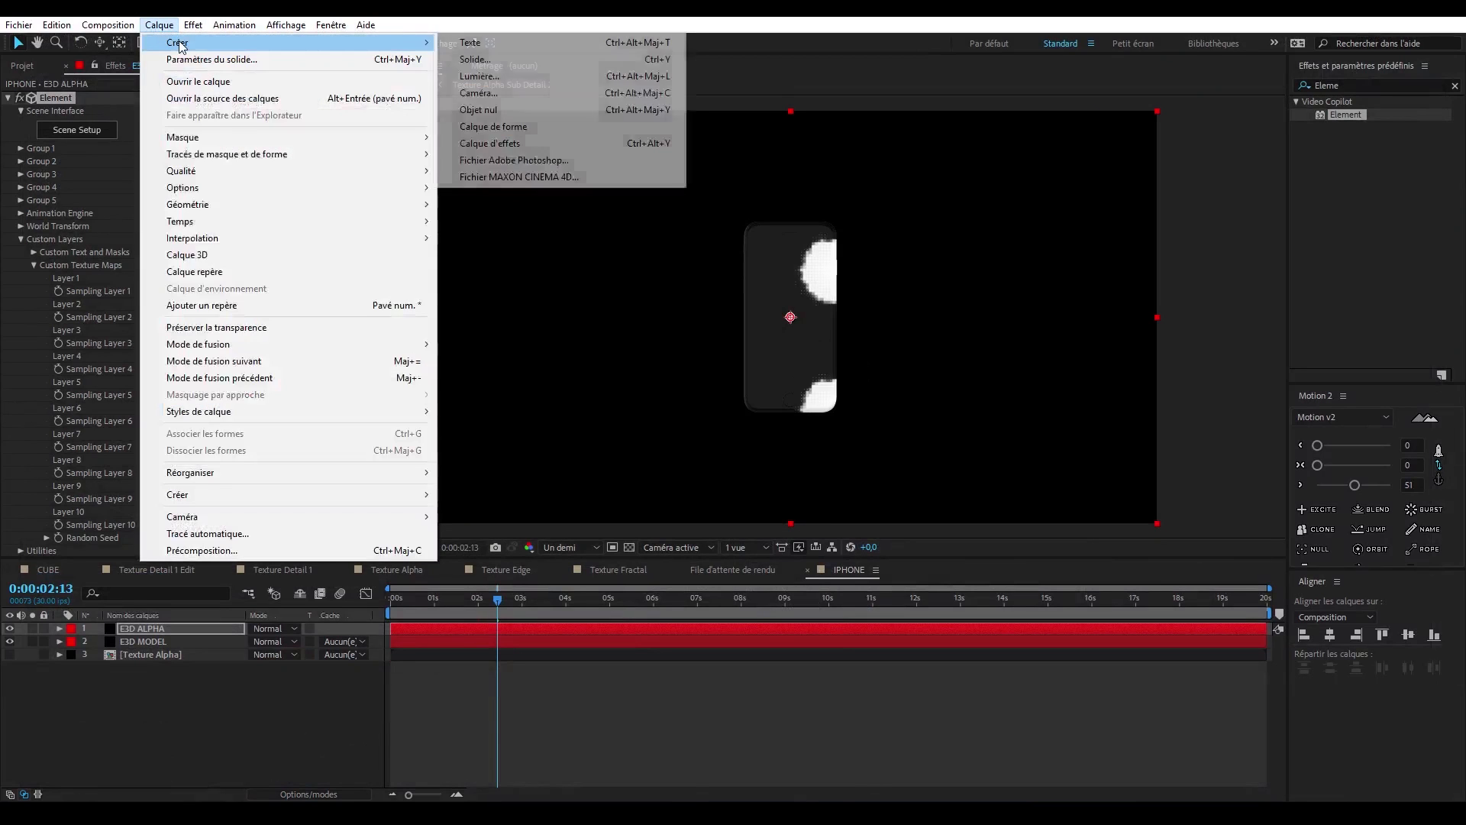
click(522, 92)
click(442, 368)
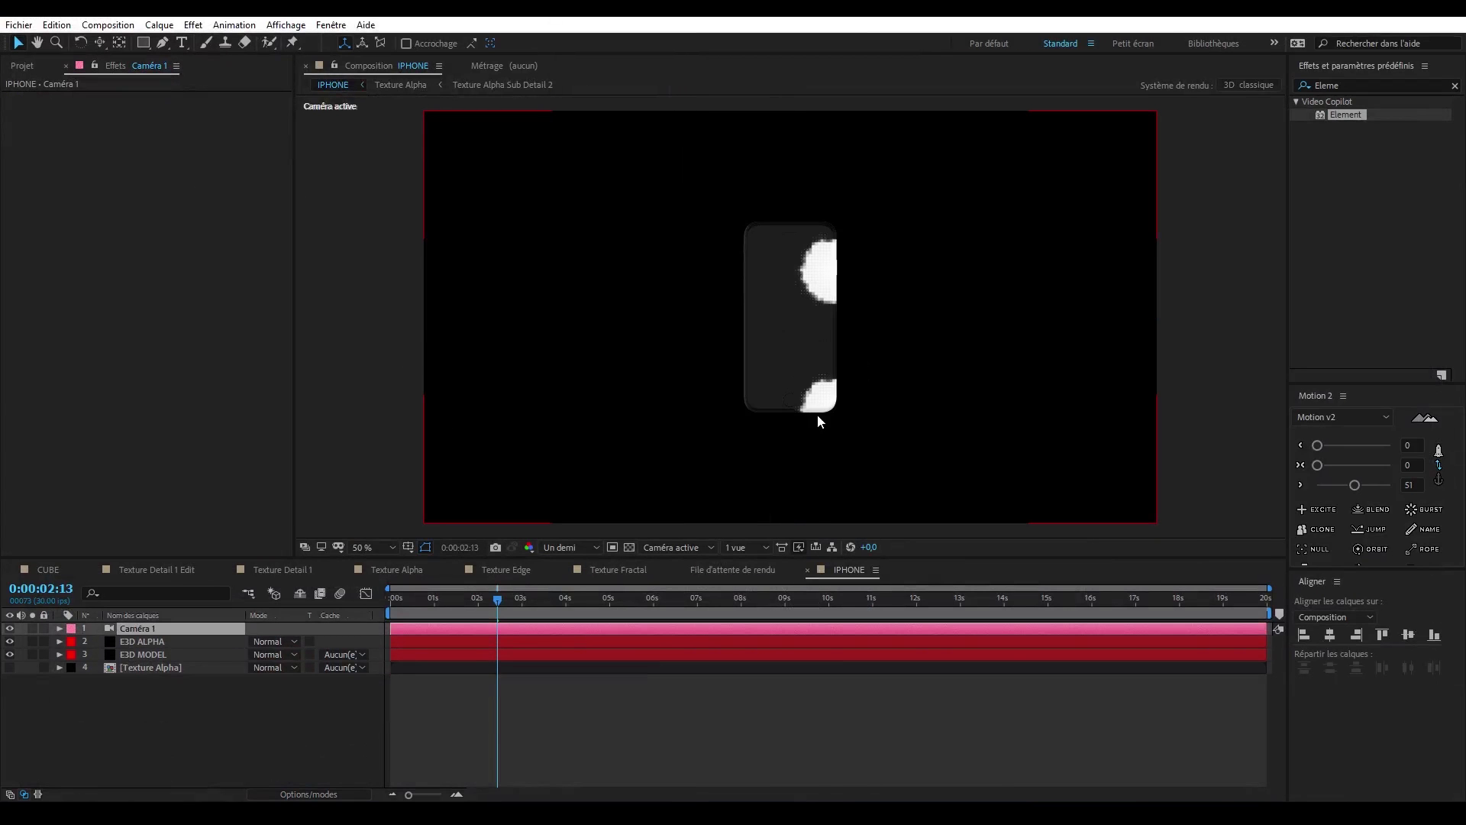
drag(835, 391, 882, 399)
click(18, 44)
- Set the track matte of E3D MODEL to Luminance E3D ALPHA
click(193, 731)
click(350, 654)
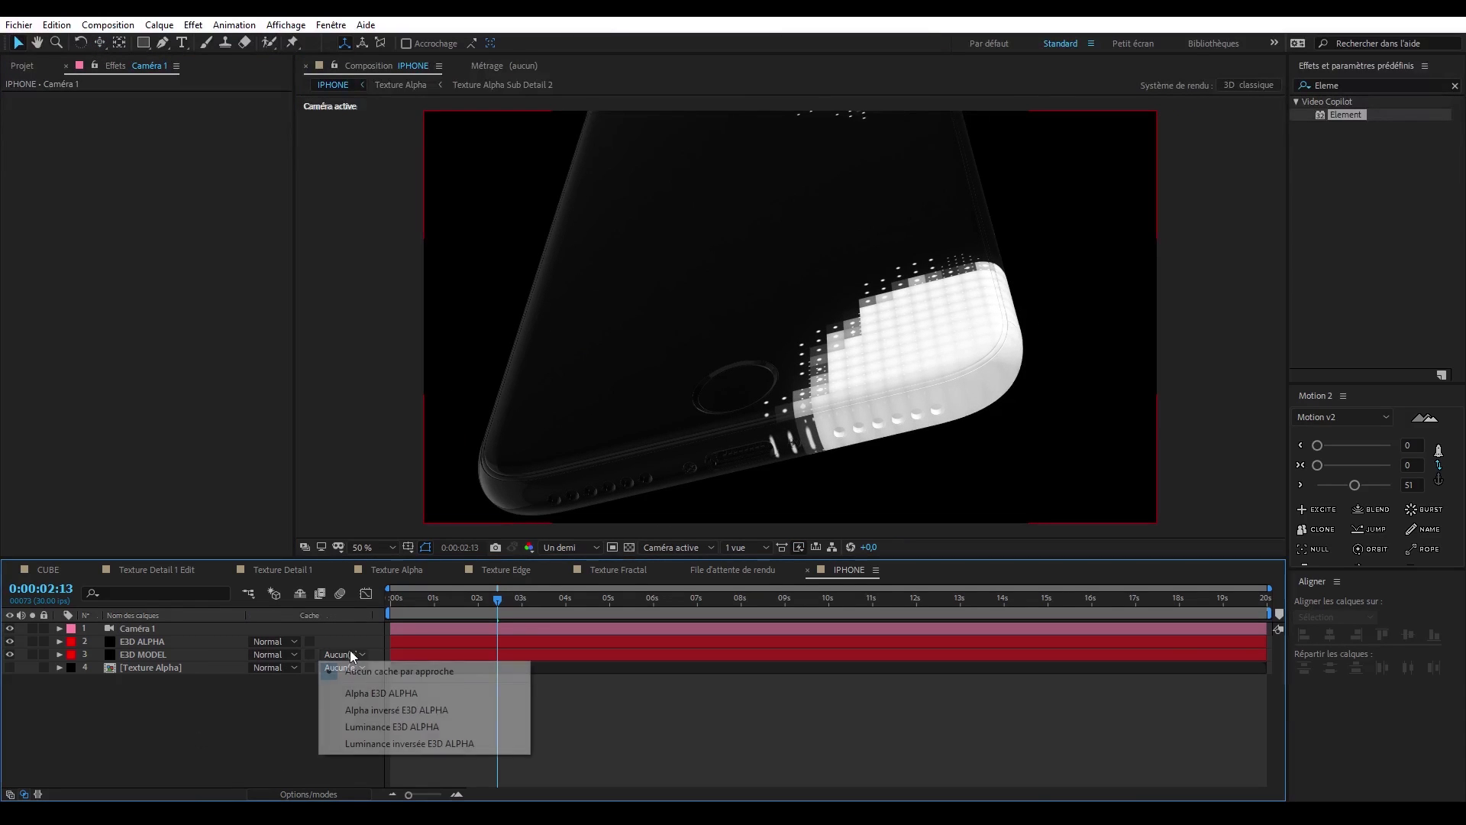
click(392, 726)
- Set the Default material's Specular Multiplier and Environment Multiplier to 0% in E3D ALPHA's scene, and hide the layer again
click(10, 641)
click(154, 641)
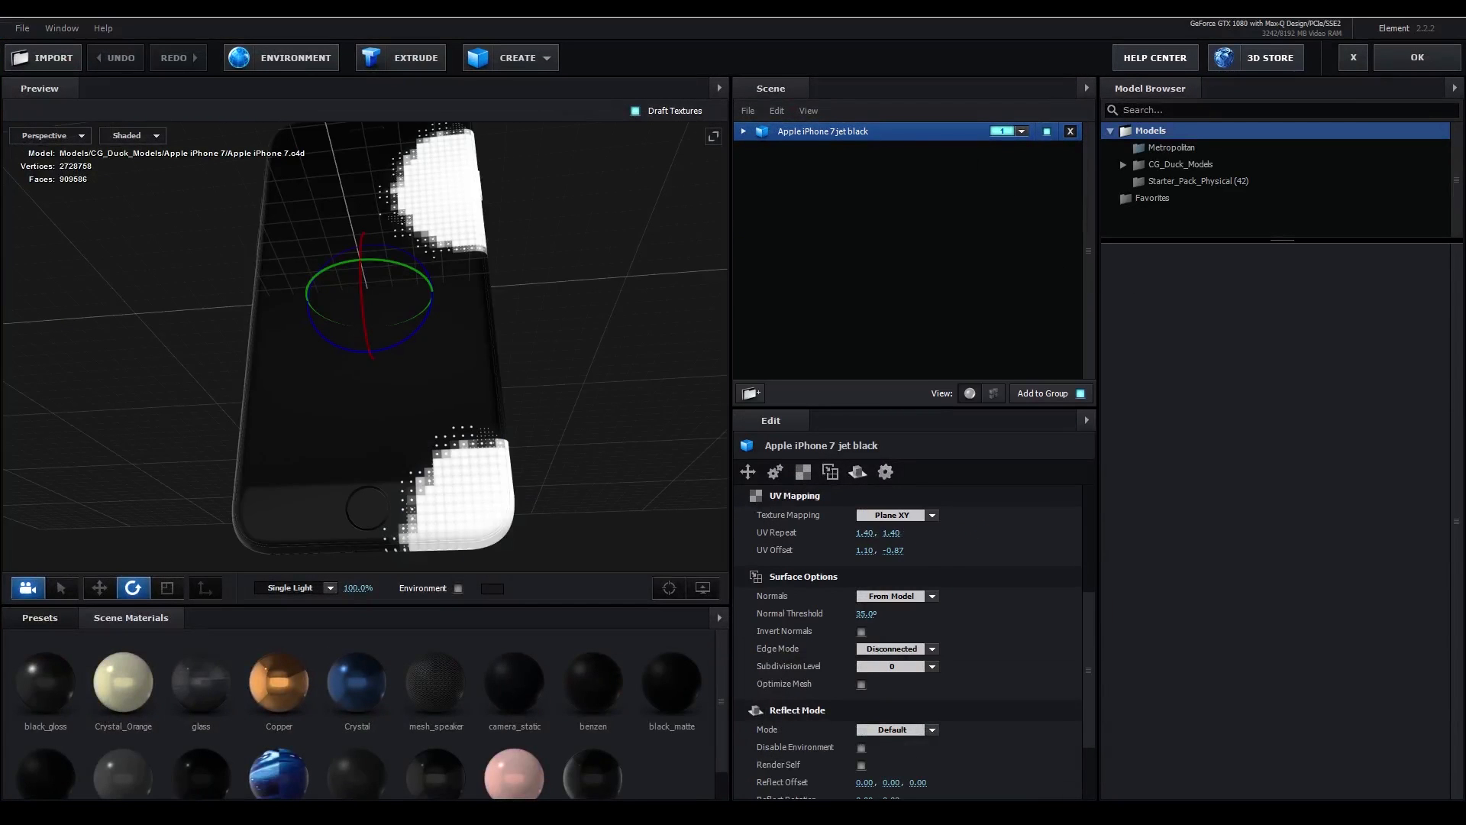
click(658, 725)
scroll(1009, 612, down, 5)
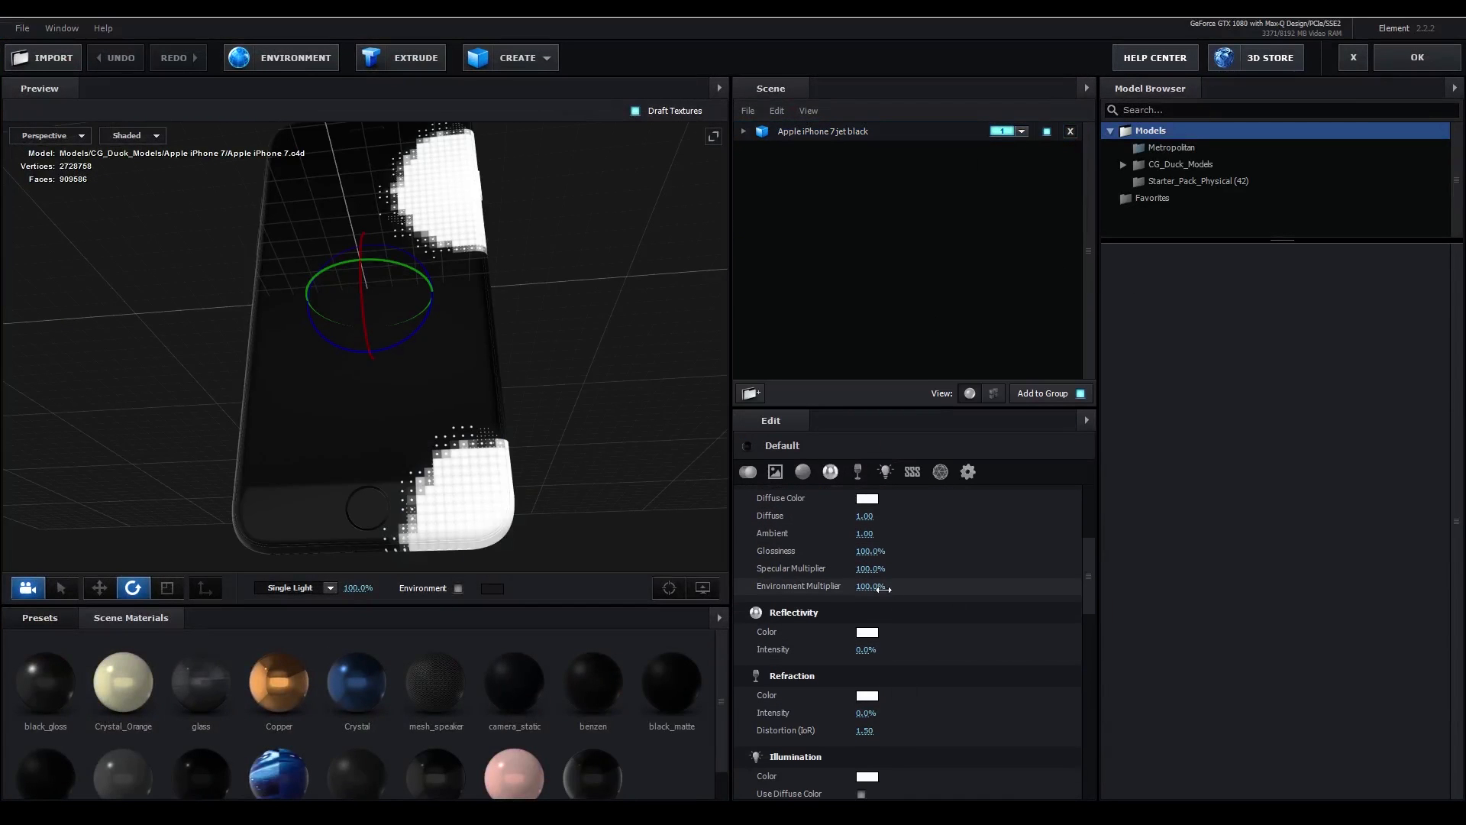
drag(833, 588, 794, 587)
drag(869, 552, 726, 560)
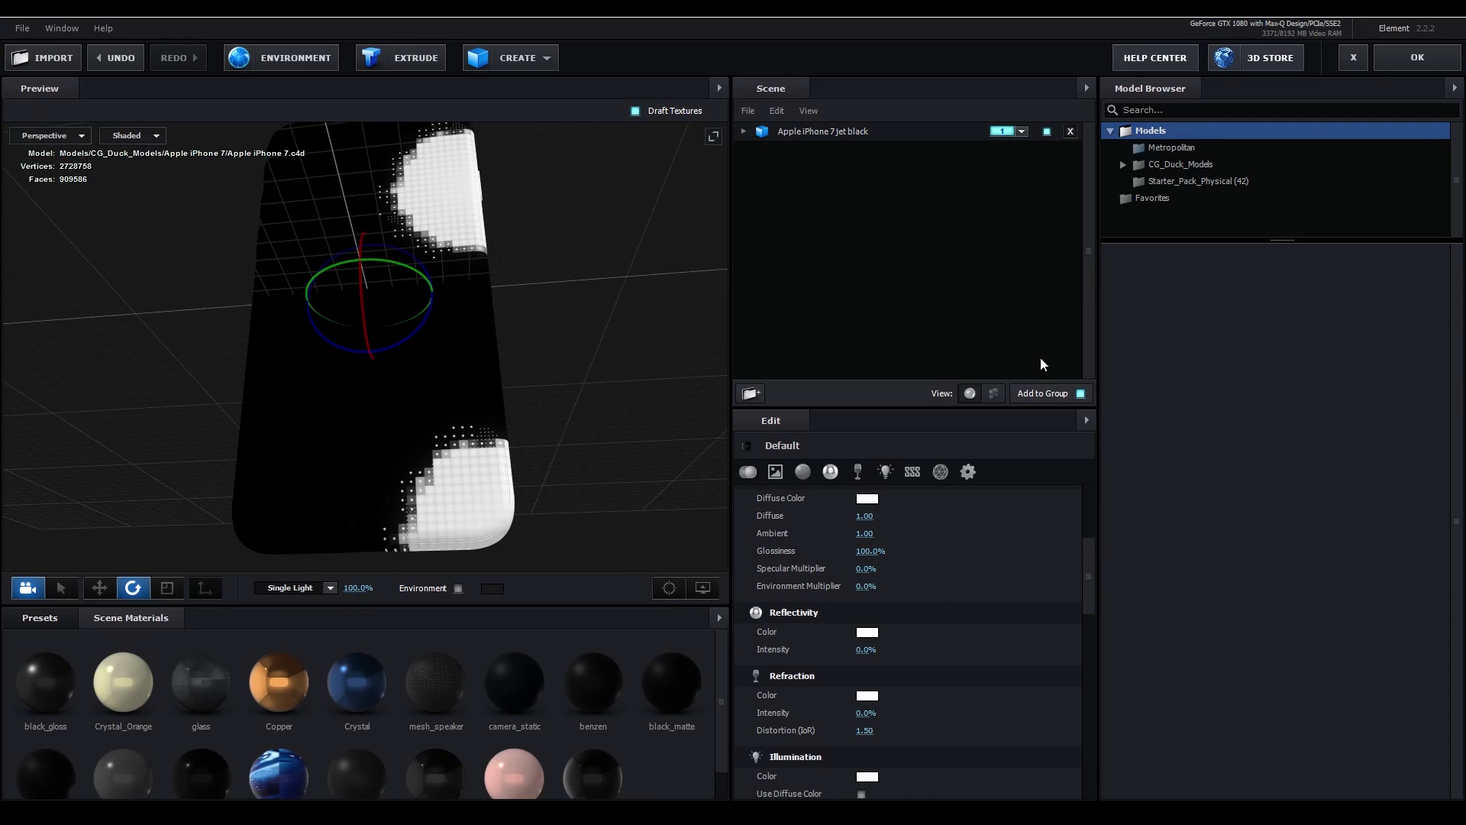
click(1406, 62)
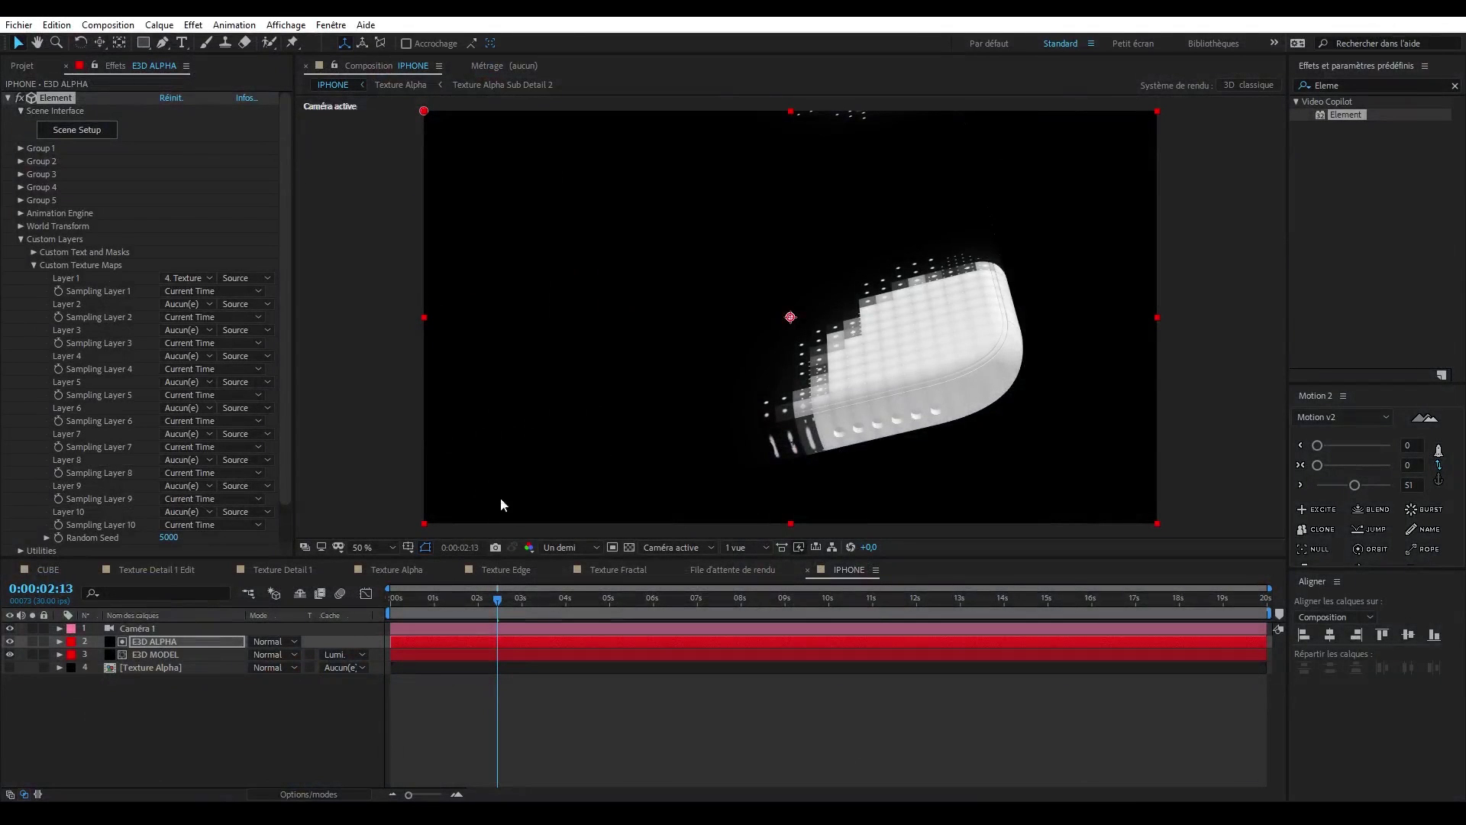
click(9, 642)
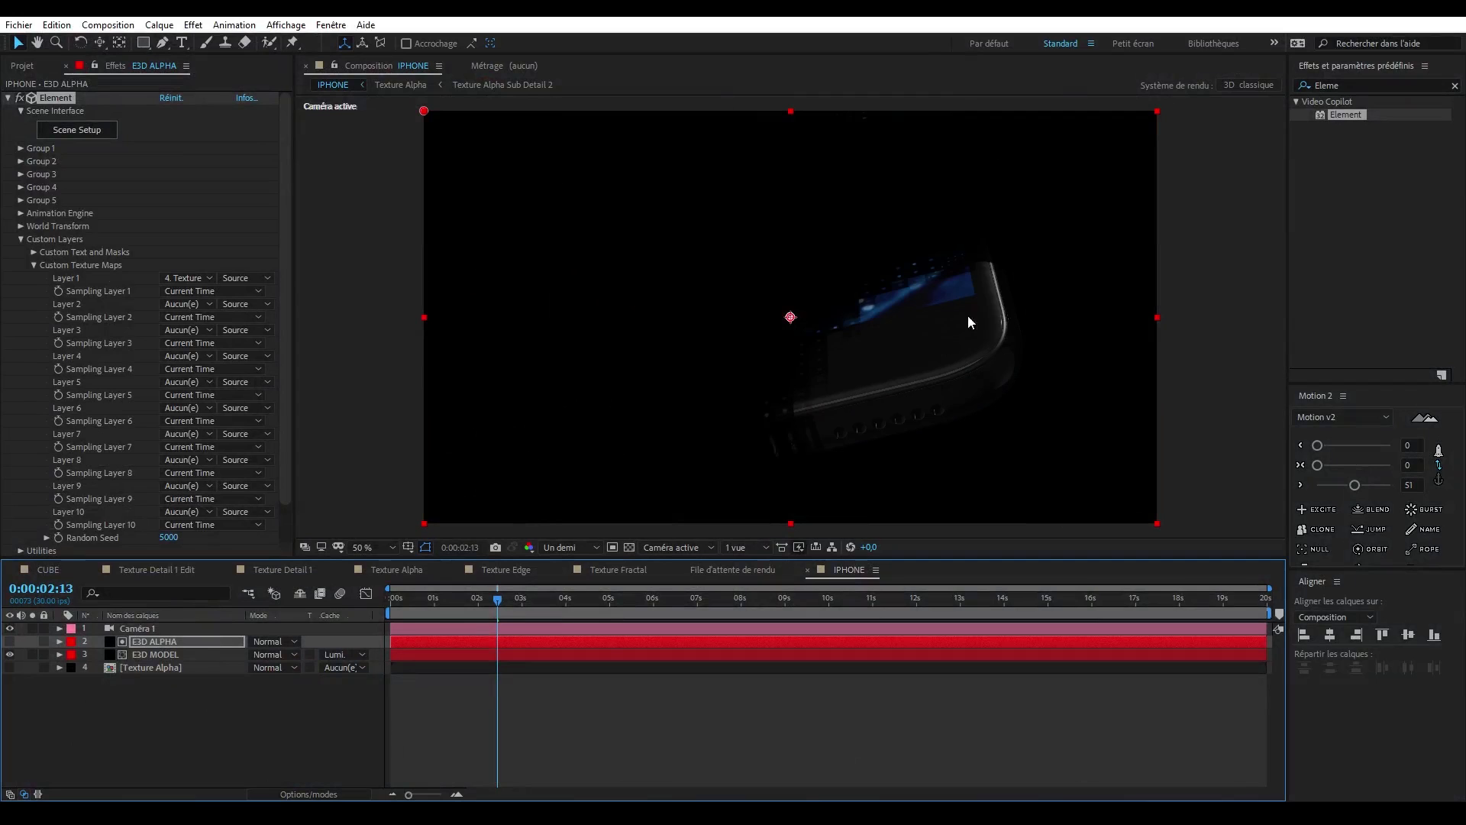
- Add the Texture Edge and Texture Fractal compositions below Texture Alpha in IPHONE and hide both layers
click(31, 70)
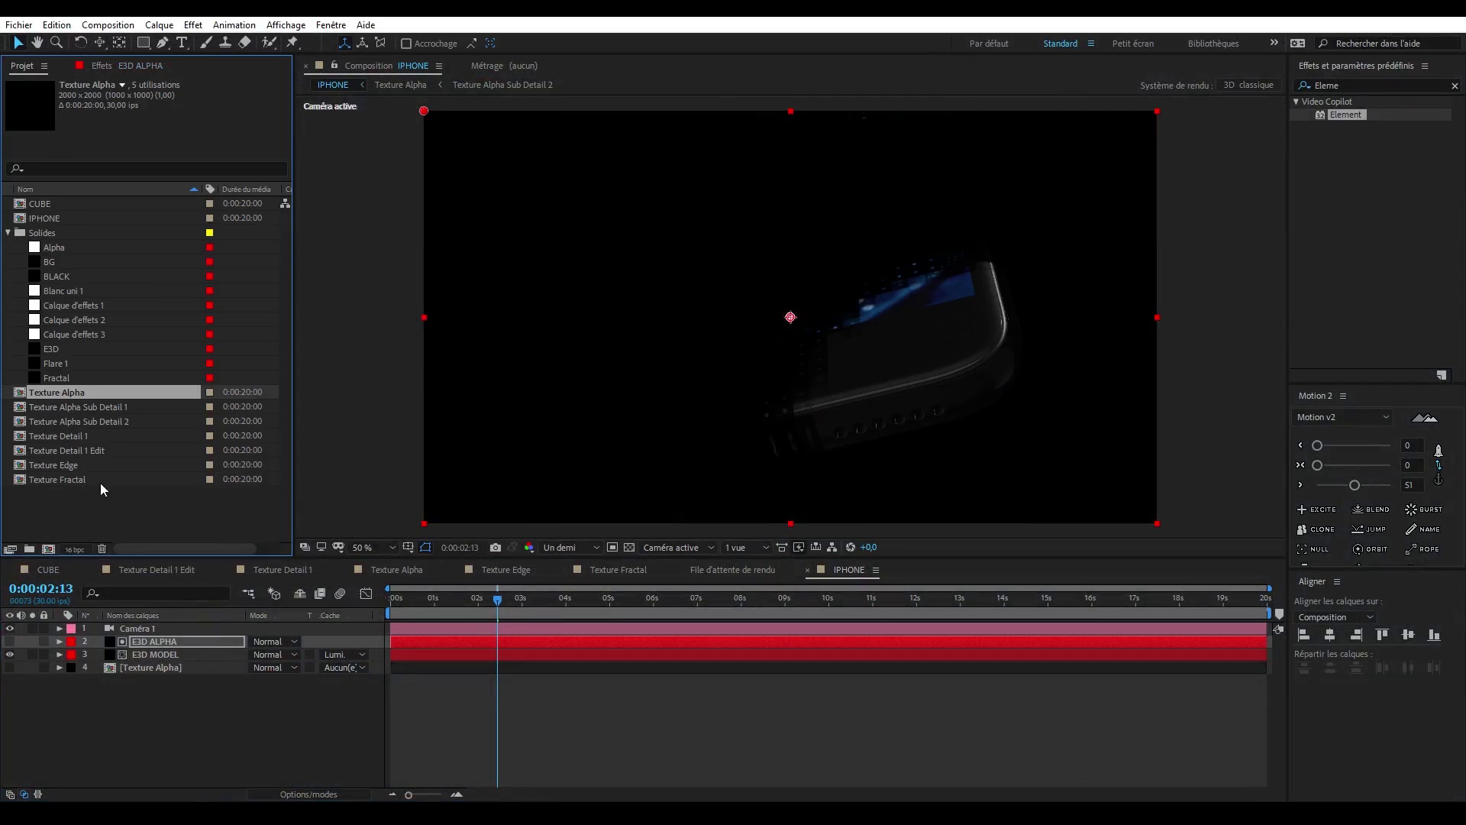
click(121, 505)
click(61, 466)
drag(62, 466, 169, 707)
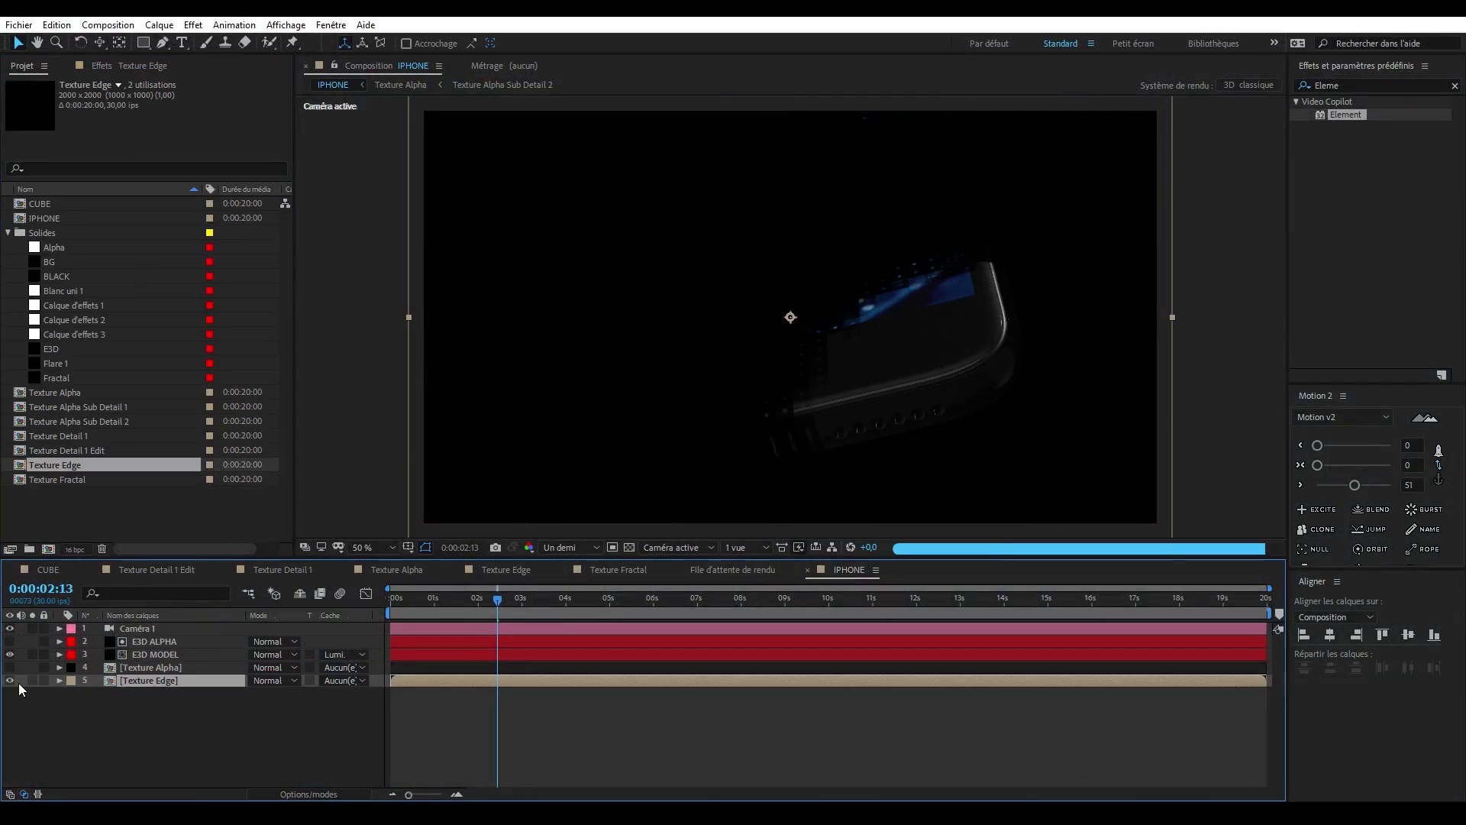
click(9, 680)
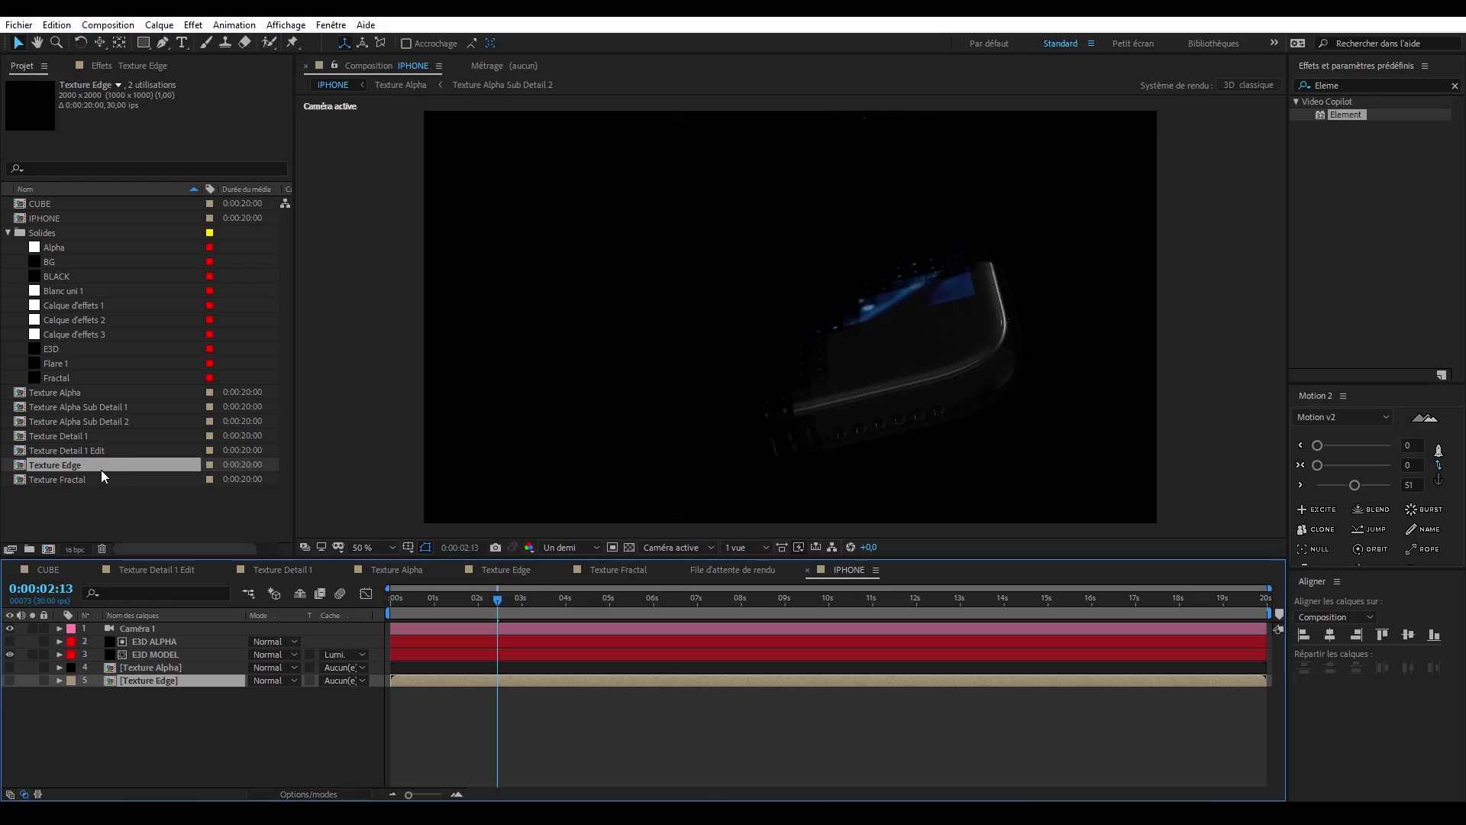
drag(89, 479, 115, 694)
click(9, 694)
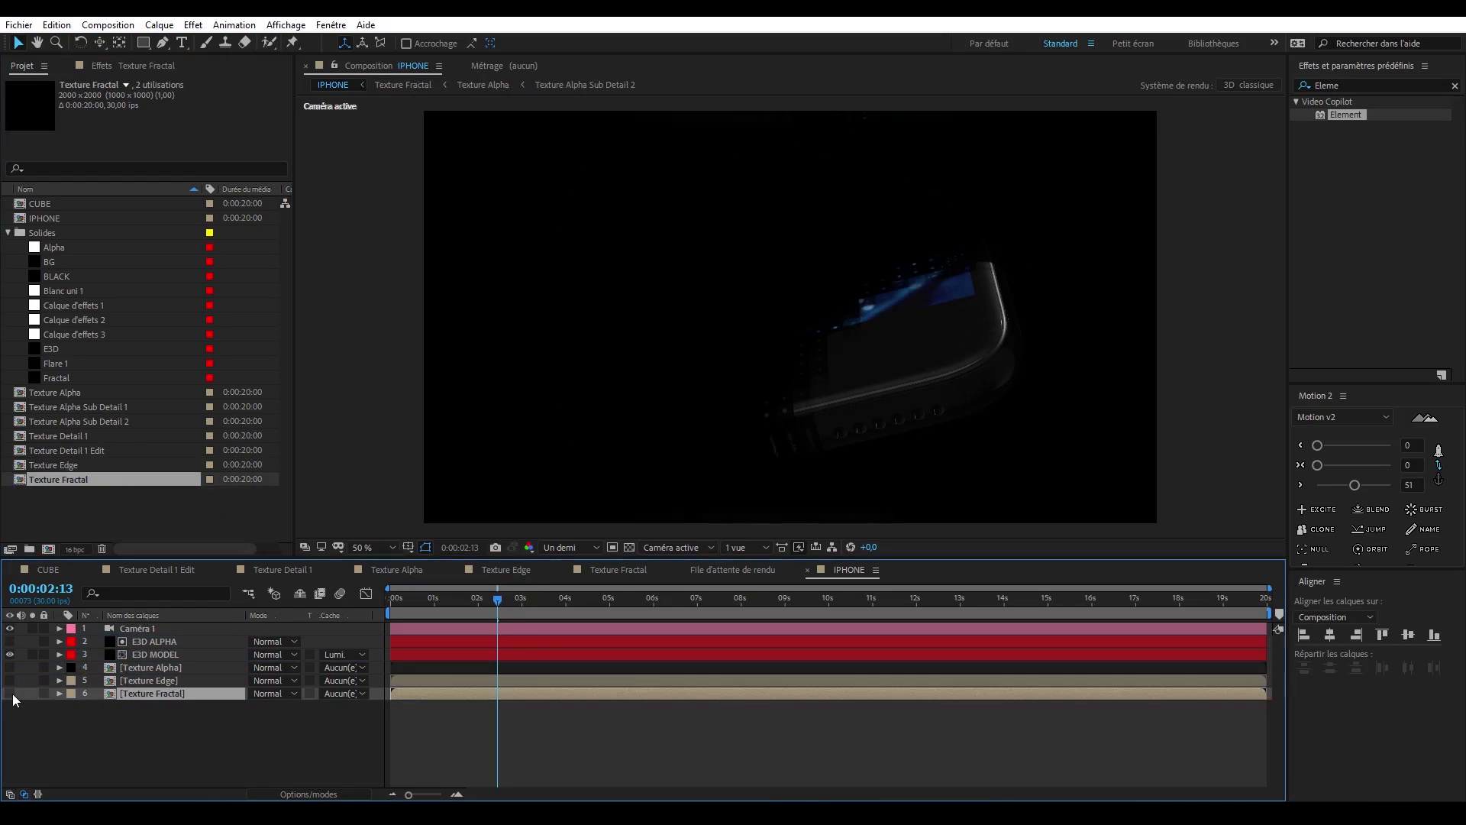
- Duplicate the E3D ALPHA layer and make the copy visible
click(181, 644)
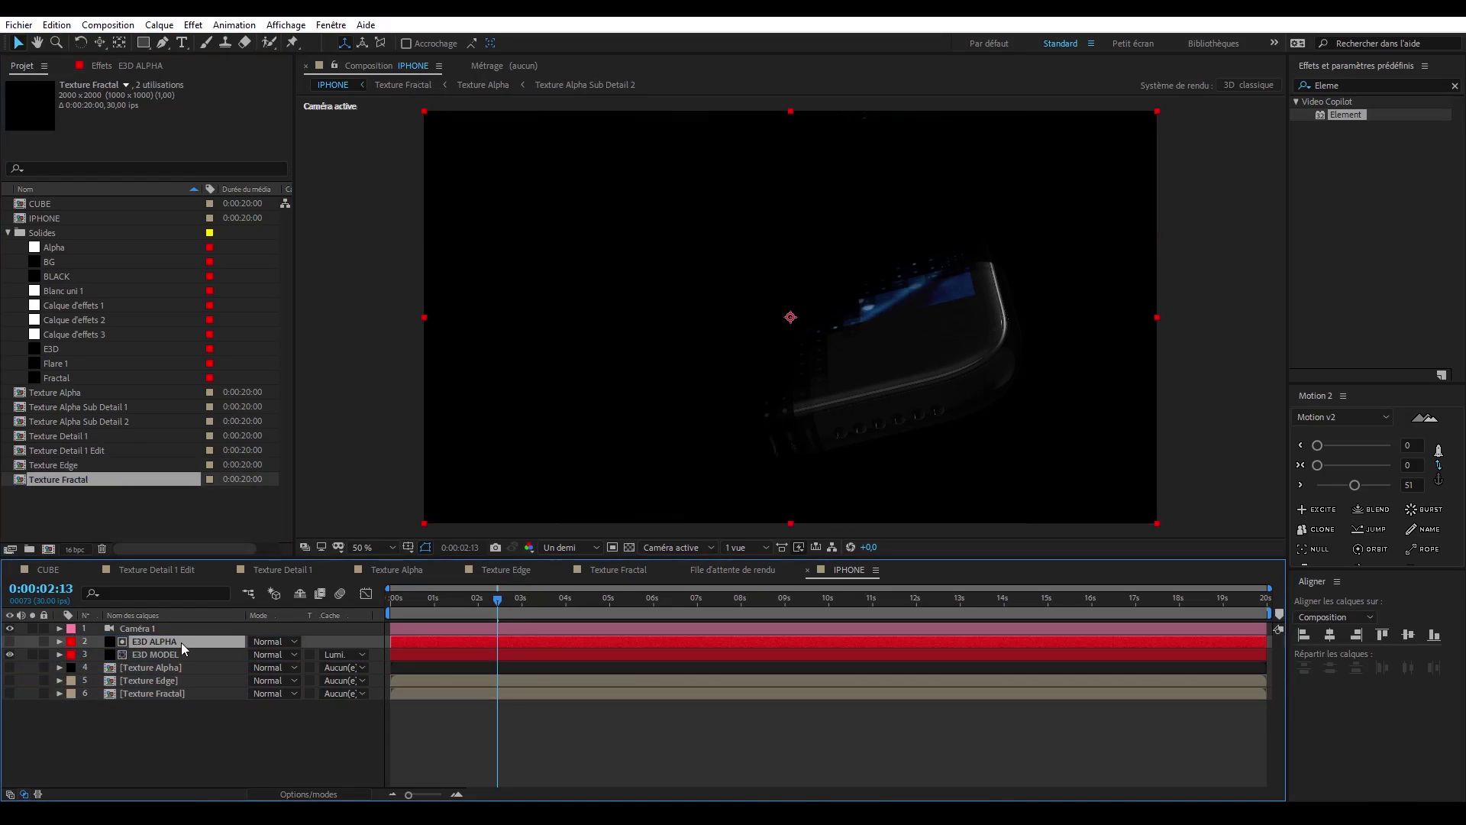
key(ctrl+d)
click(10, 642)
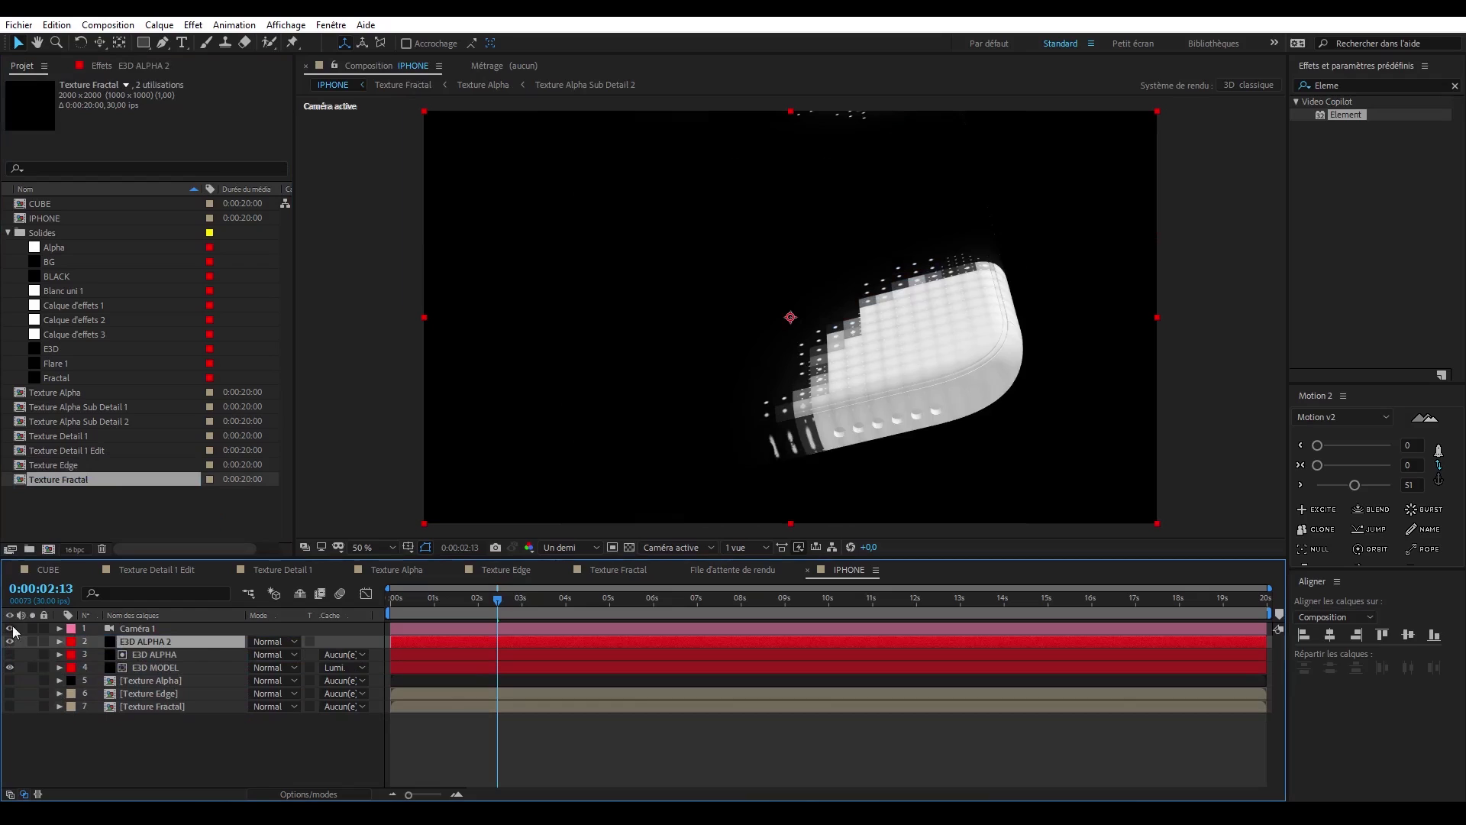
- Assign Texture Edge to Layer 1 in the copy's custom texture maps and set its blending mode to Addition
click(126, 65)
click(187, 278)
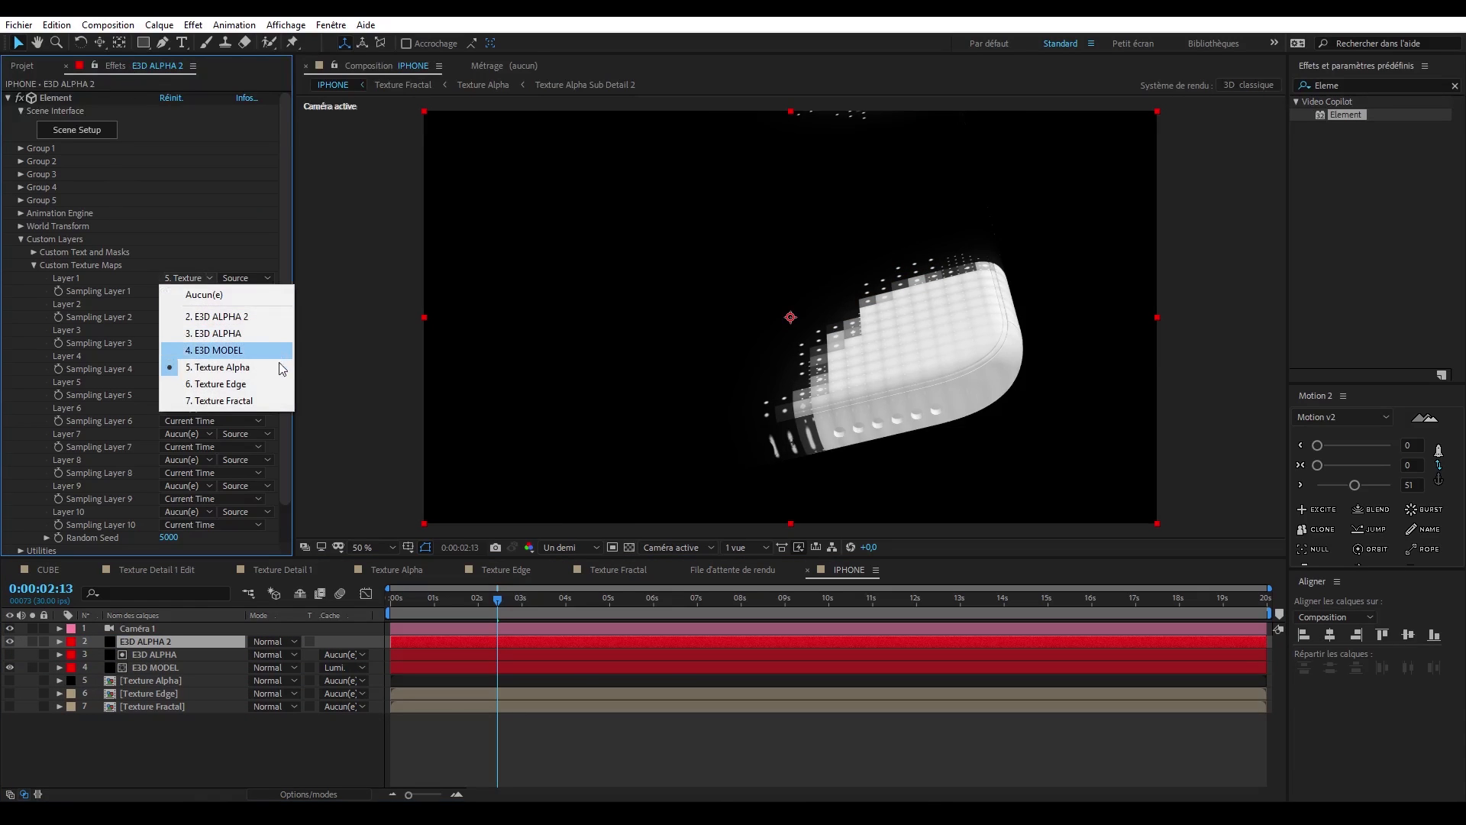
click(268, 391)
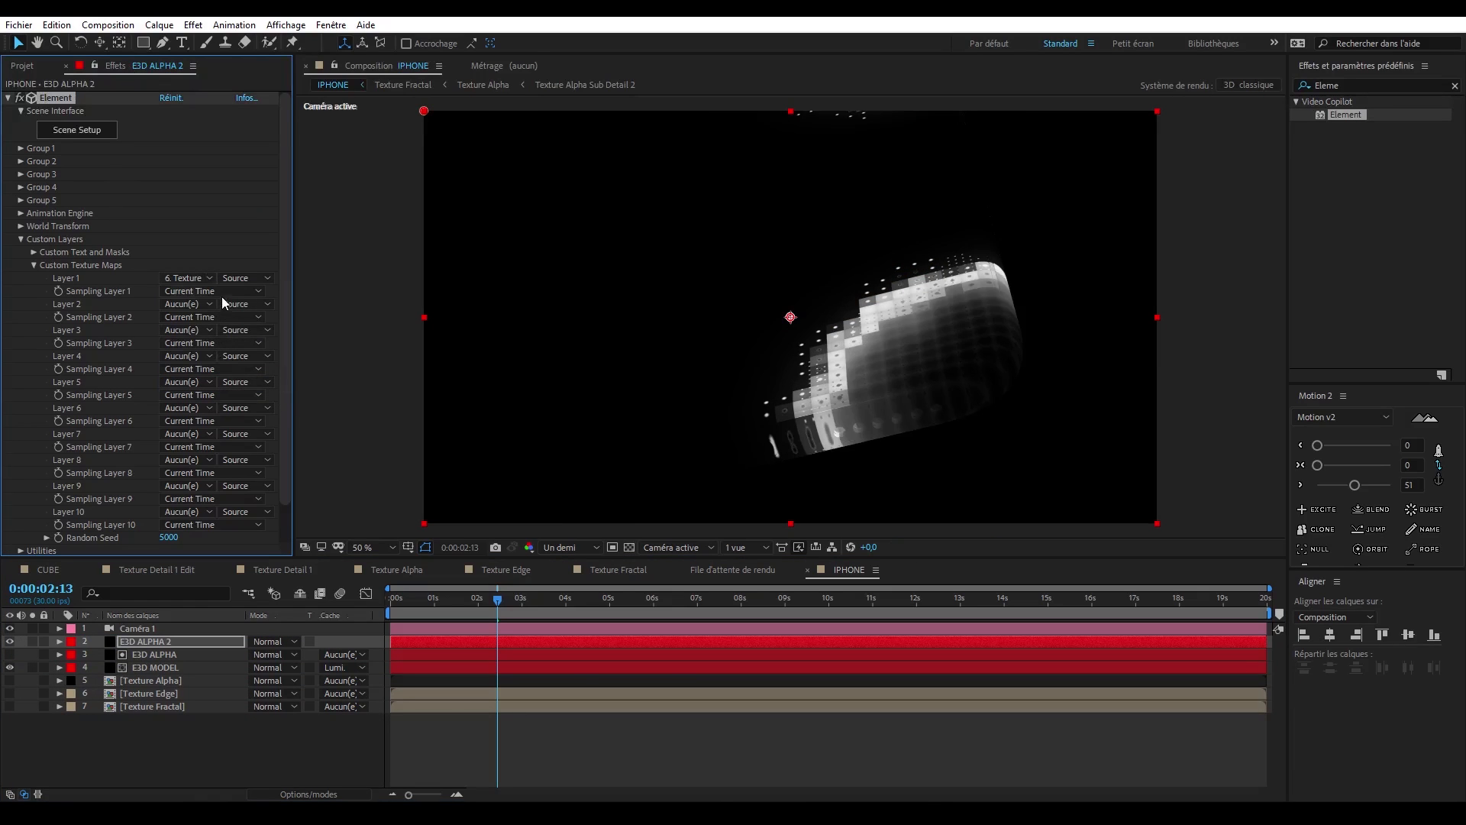
click(287, 643)
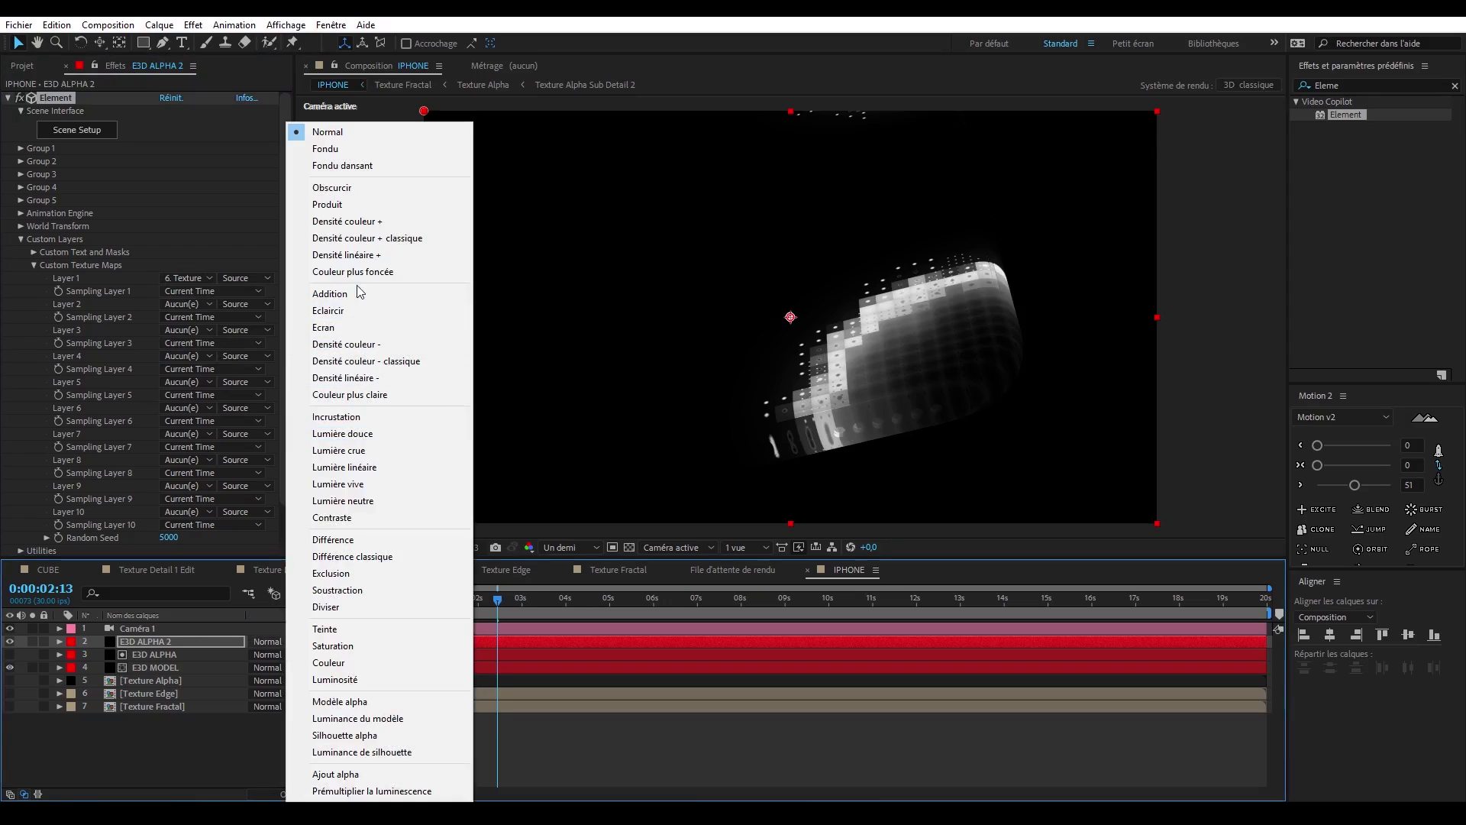
click(330, 293)
- Assign Texture Fractal to Layer 1 in E3D FRACTAL's custom texture maps and scale its iPhone model to 105%
click(187, 278)
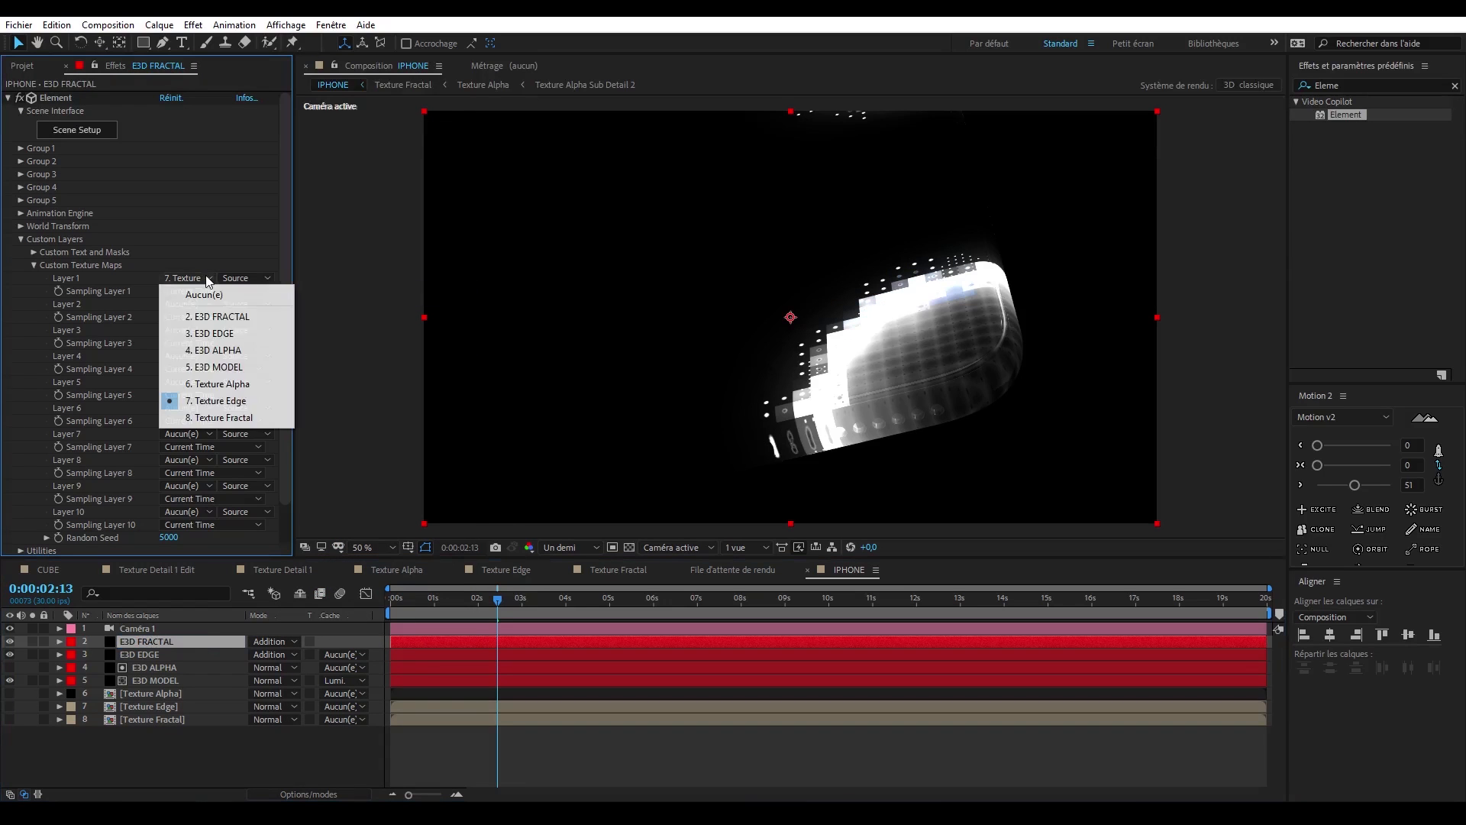
click(243, 419)
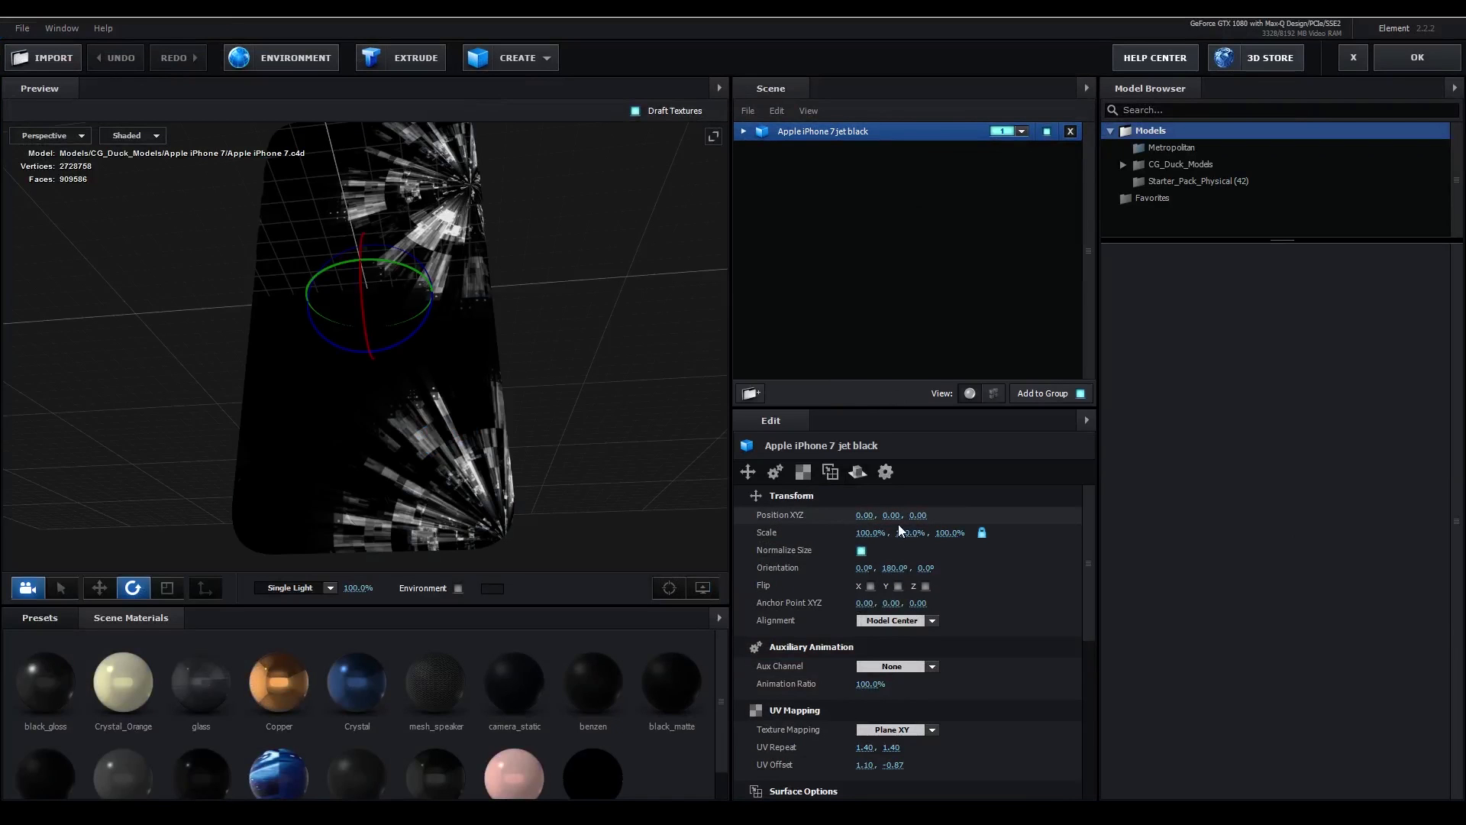
click(880, 533)
text(10)
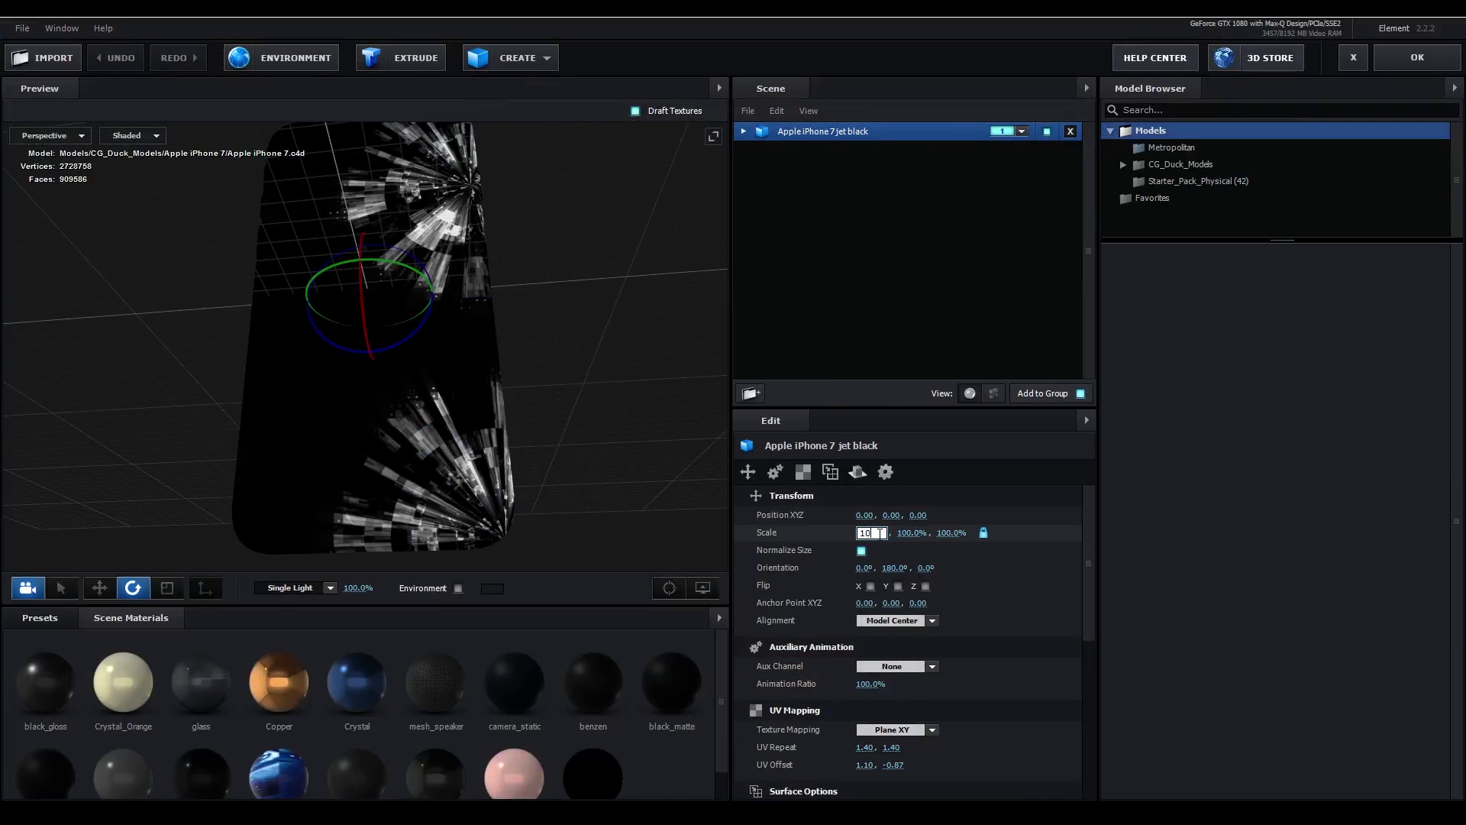
text(5)
key(Return)
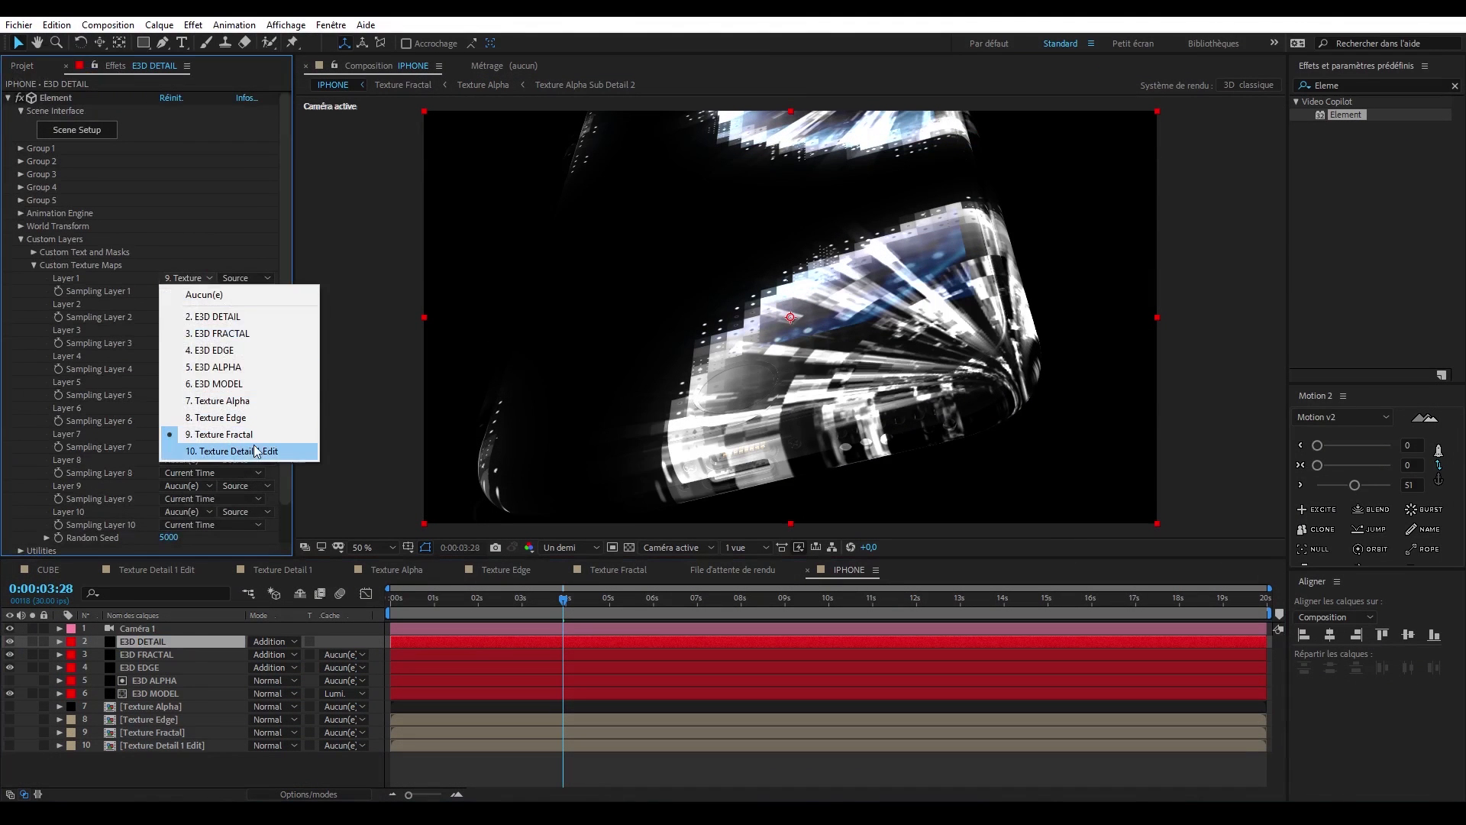
- Assign Texture Detail 1 Edit to Layer 1 in E3D DETAIL's custom texture maps and select the E3D MODEL layer
click(254, 449)
click(190, 692)
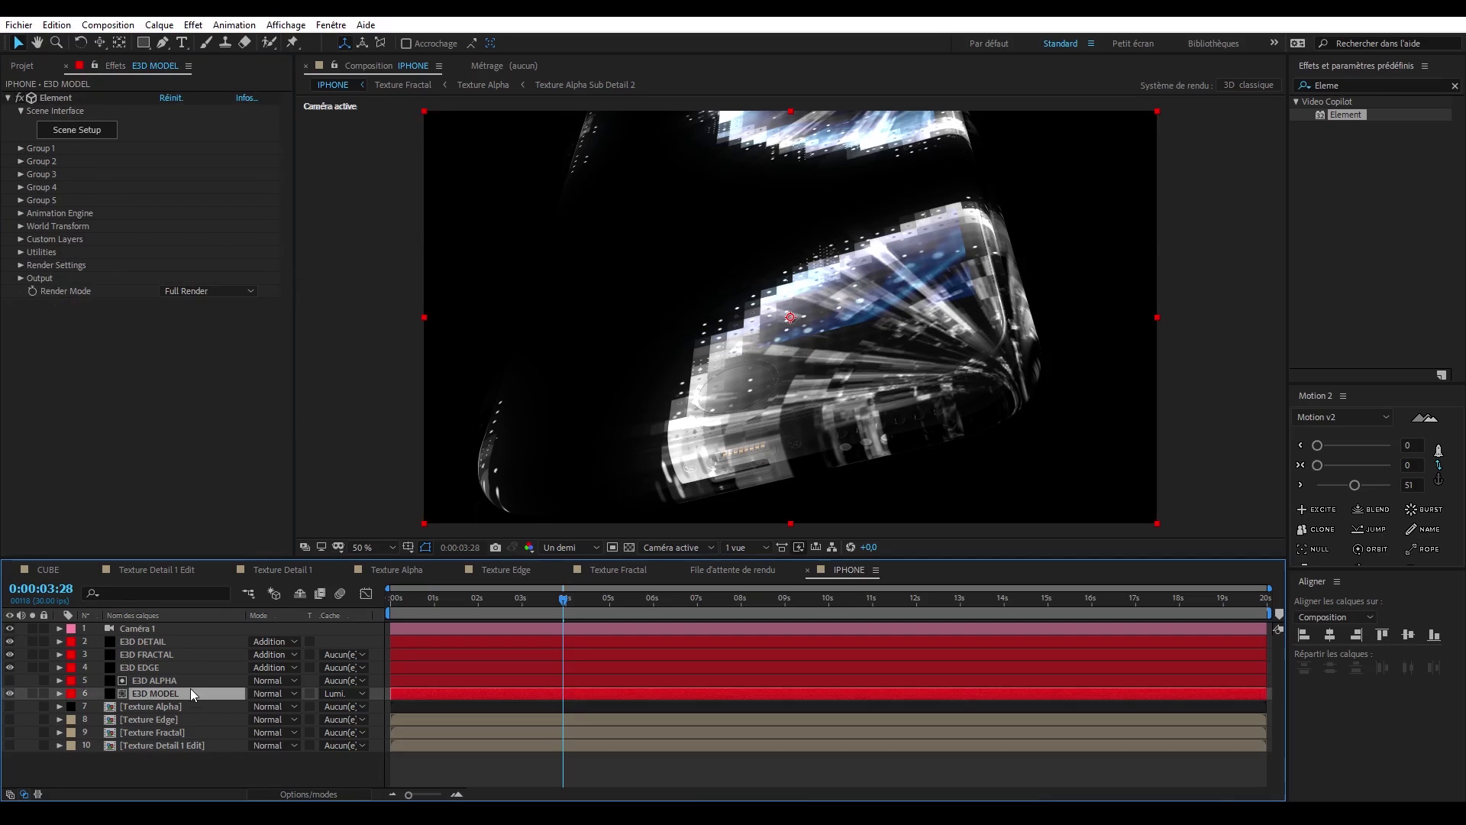
- Create a solid named BG and move it below every other layer in the IPHONE composition
click(182, 669)
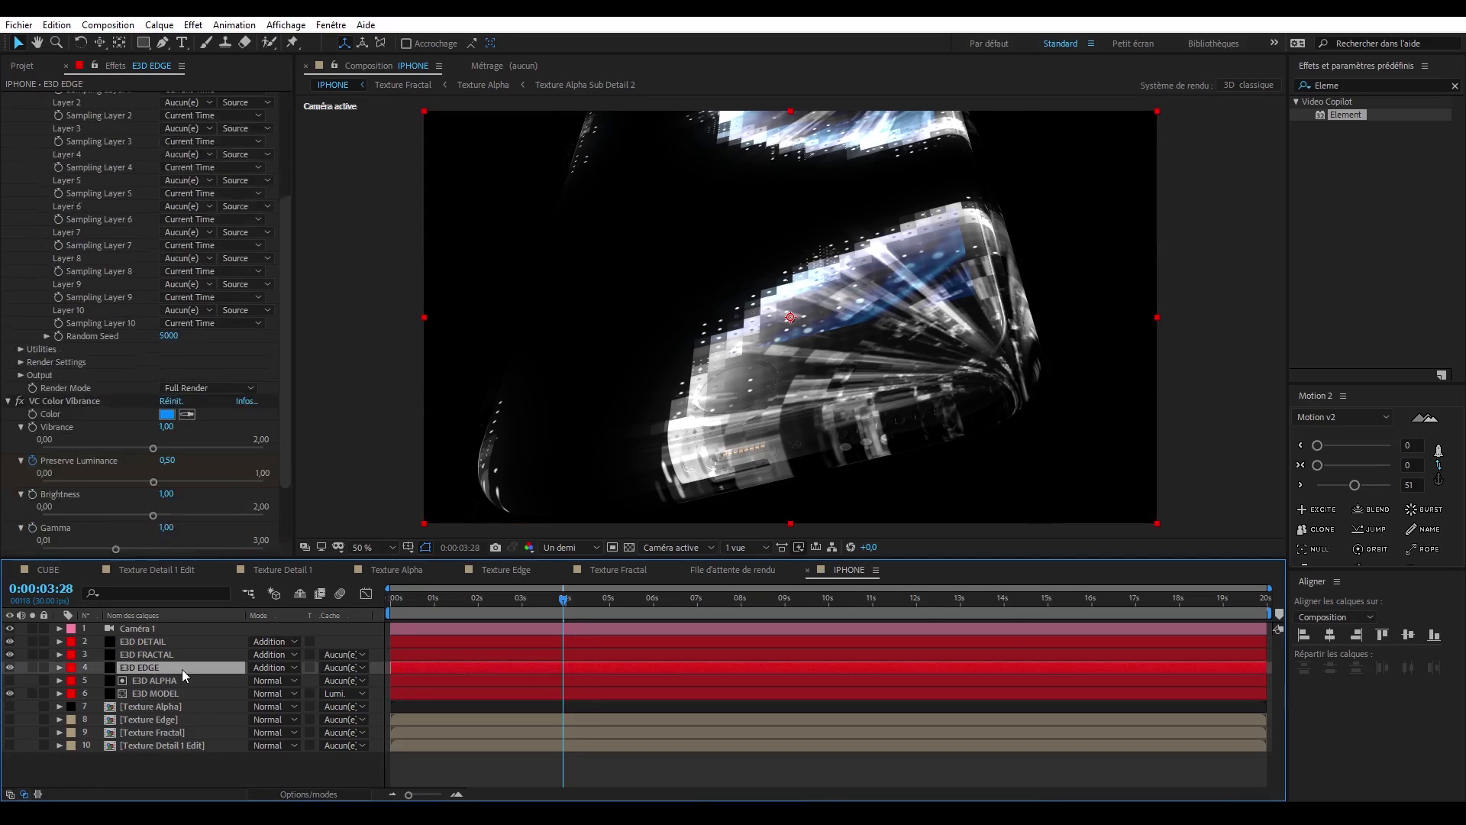
click(189, 655)
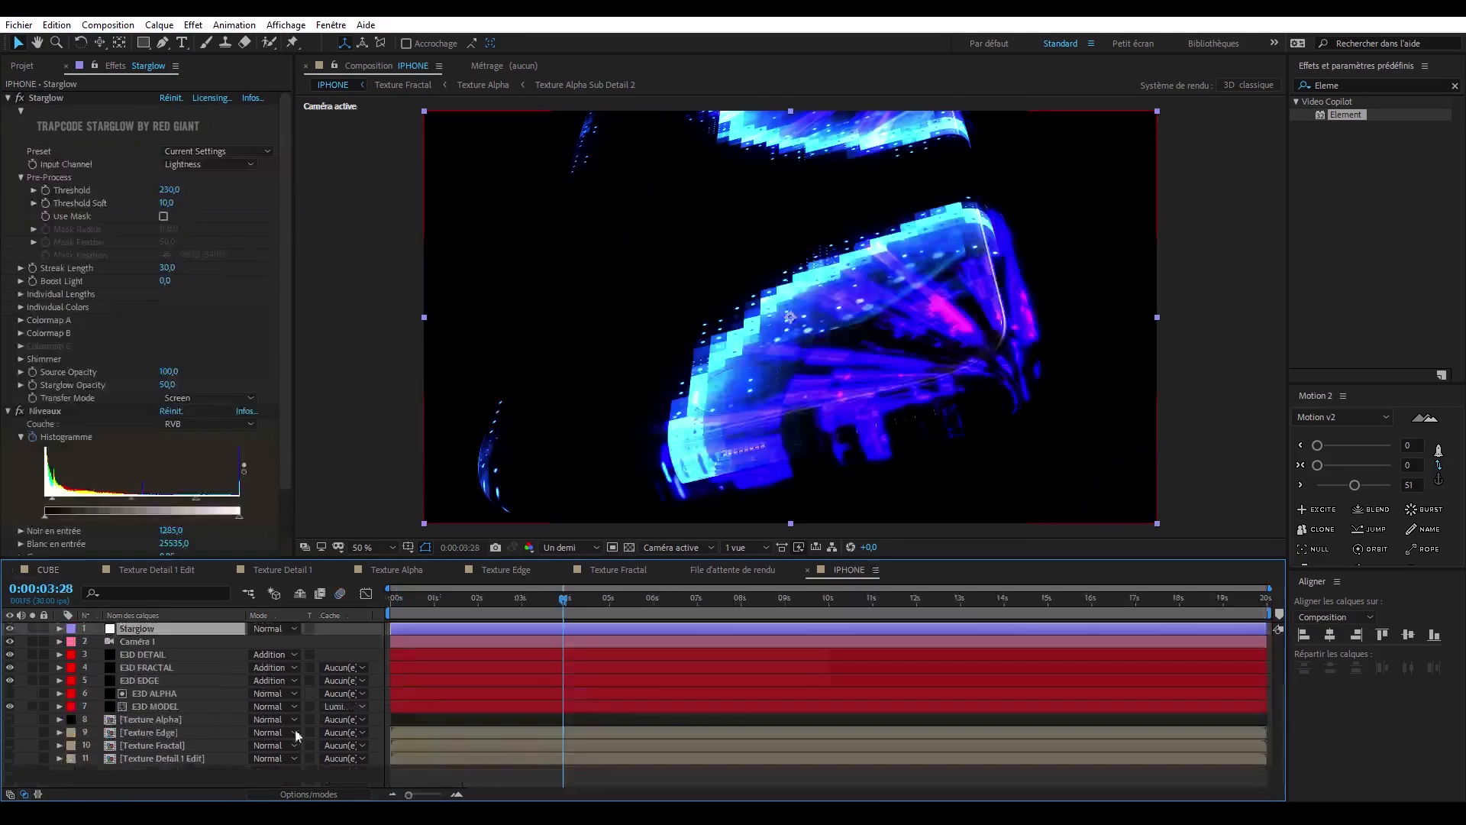
click(89, 278)
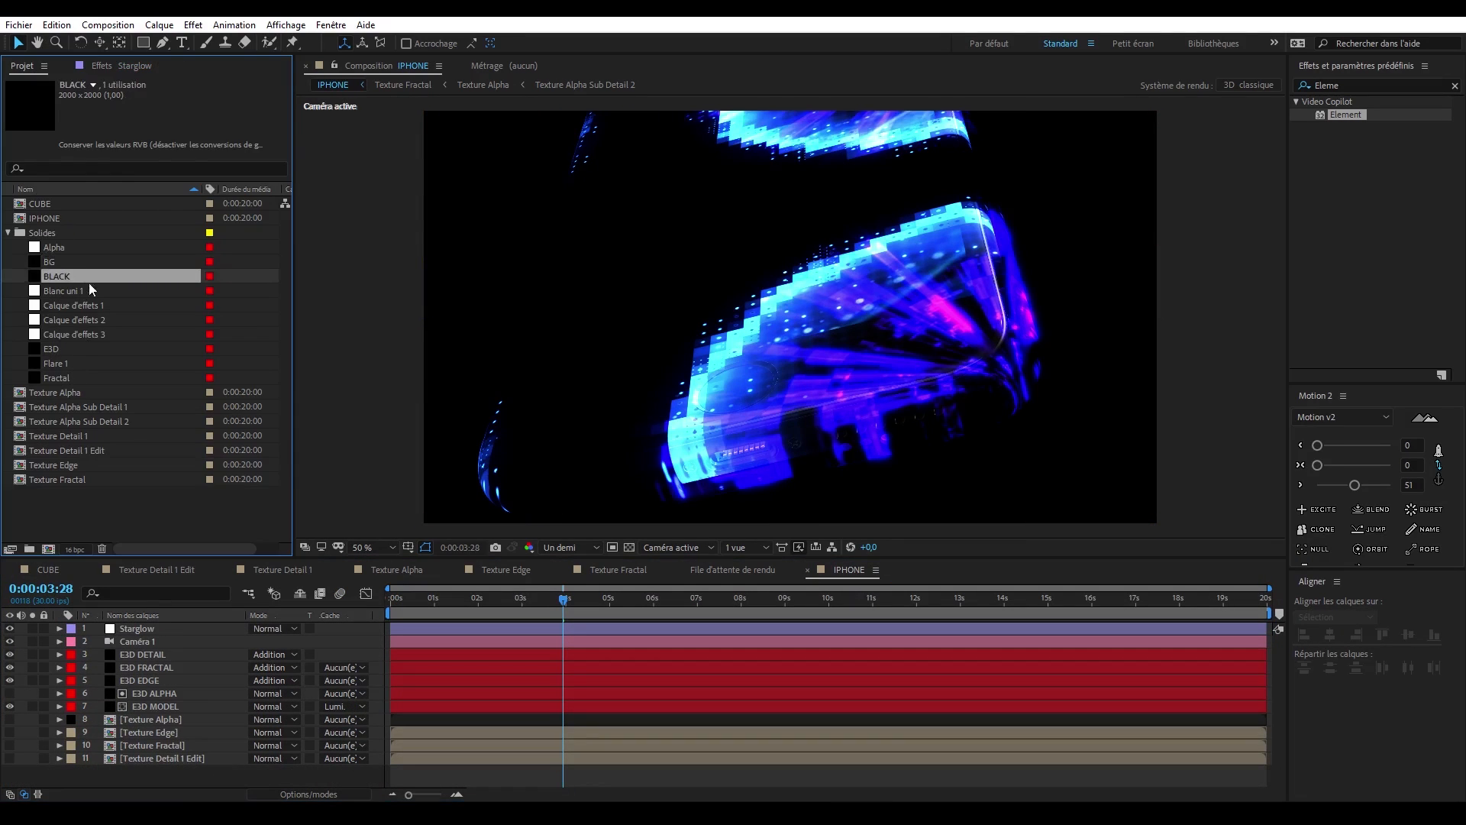
key(ctrl+y)
text(BG)
key(Return)
drag(153, 629, 193, 774)
- Tune the VC Color Vibrance effect on the E3D FRACTAL layer, checking frames 0:00:02:26 and 0:00:04:04
drag(563, 600, 515, 602)
click(157, 668)
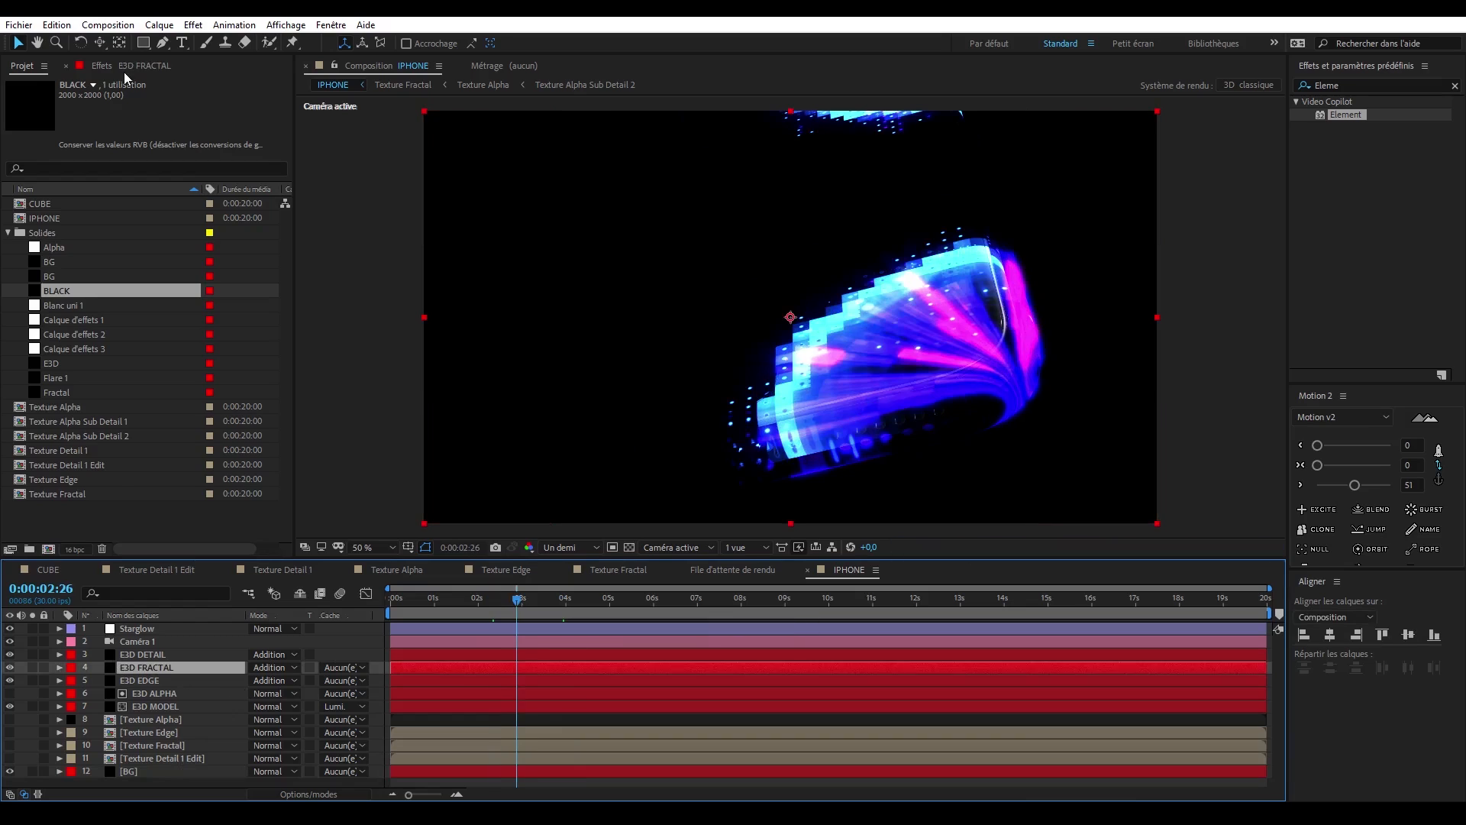
click(124, 67)
drag(153, 158, 122, 159)
drag(517, 600, 570, 600)
- Open the Texture Detail 1 composition nested in Texture Detail 1 Edit and set the CC Ball Action Ball Size to 50
click(191, 734)
double_click(194, 758)
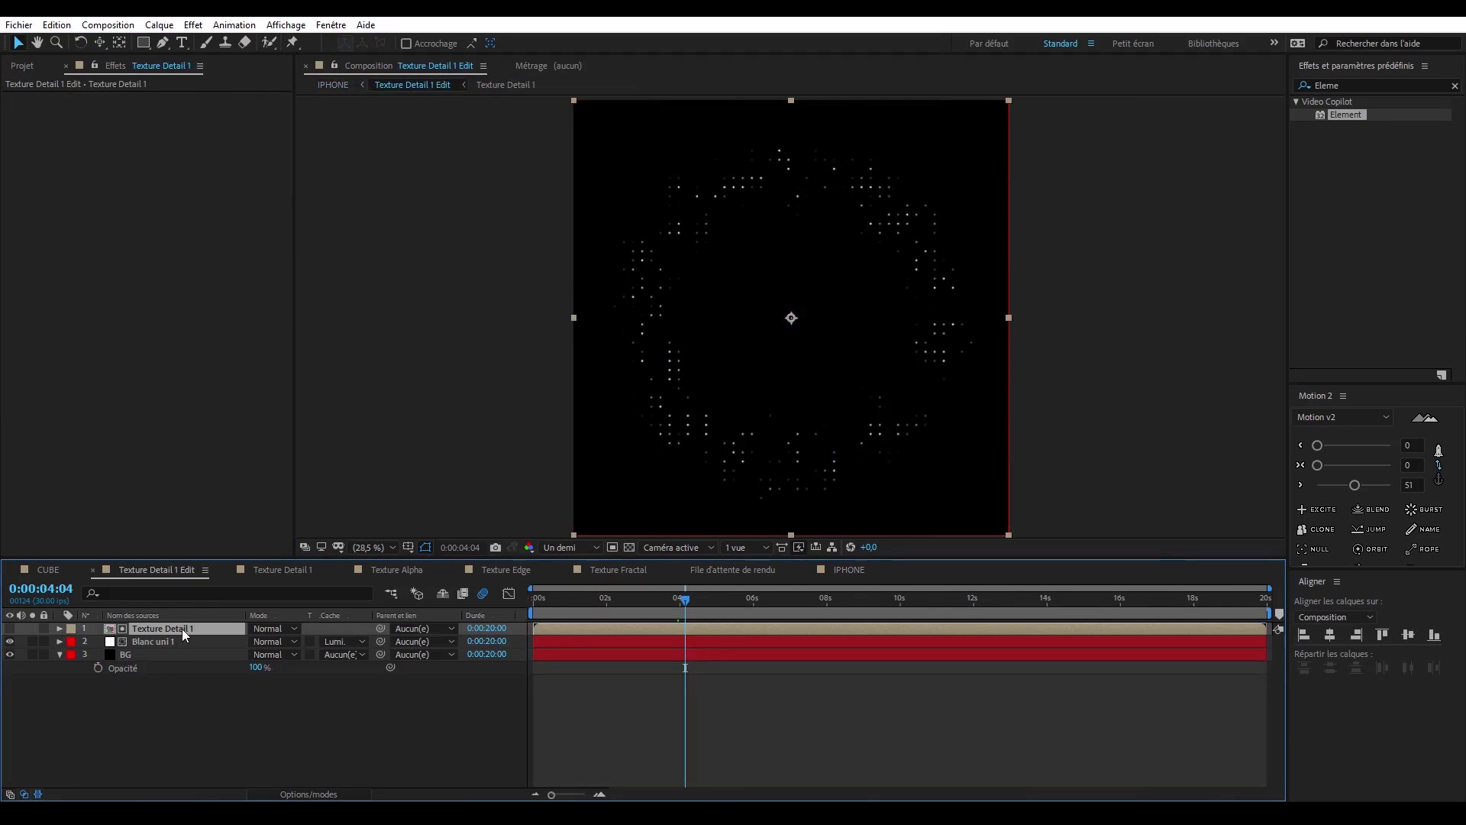
double_click(182, 630)
click(181, 629)
click(165, 249)
text(50)
key(Return)
- Recheck the Ball Size in Texture Detail 1 and inspect the dots in the IPHONE composition at 0:00:05:19
drag(841, 569, 134, 573)
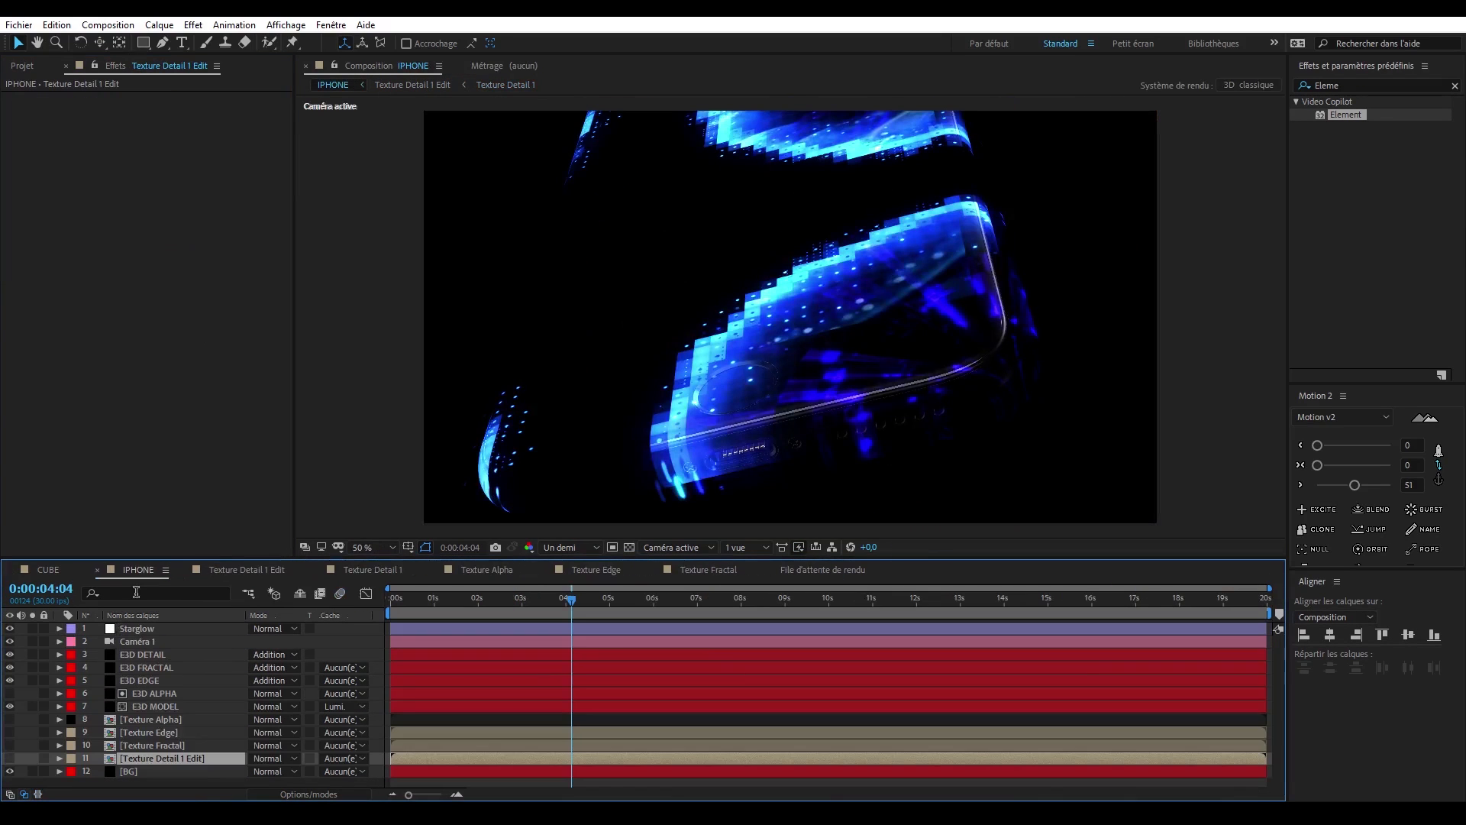
click(278, 570)
click(184, 570)
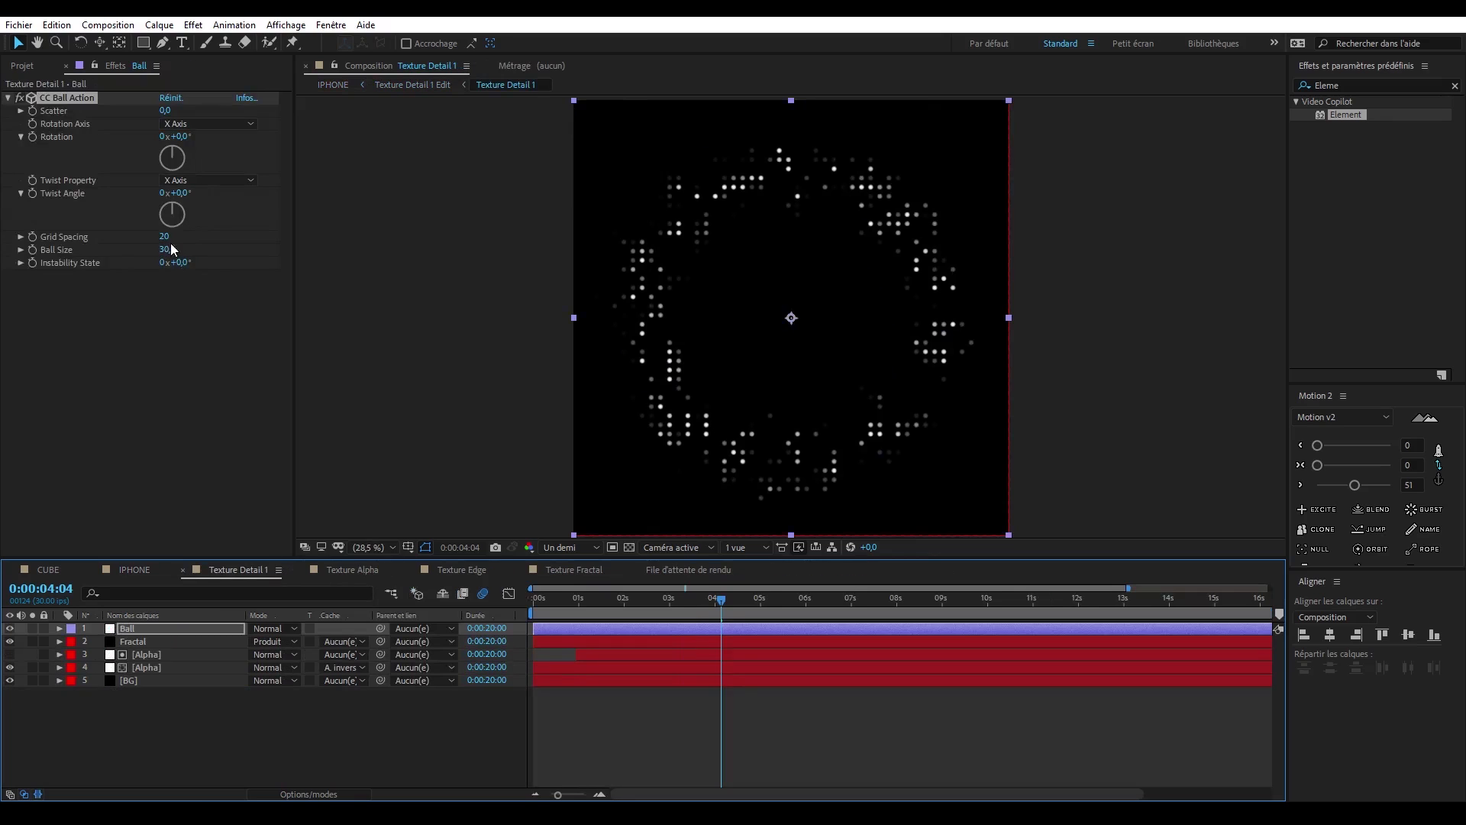
click(170, 249)
click(160, 284)
click(134, 570)
click(636, 597)
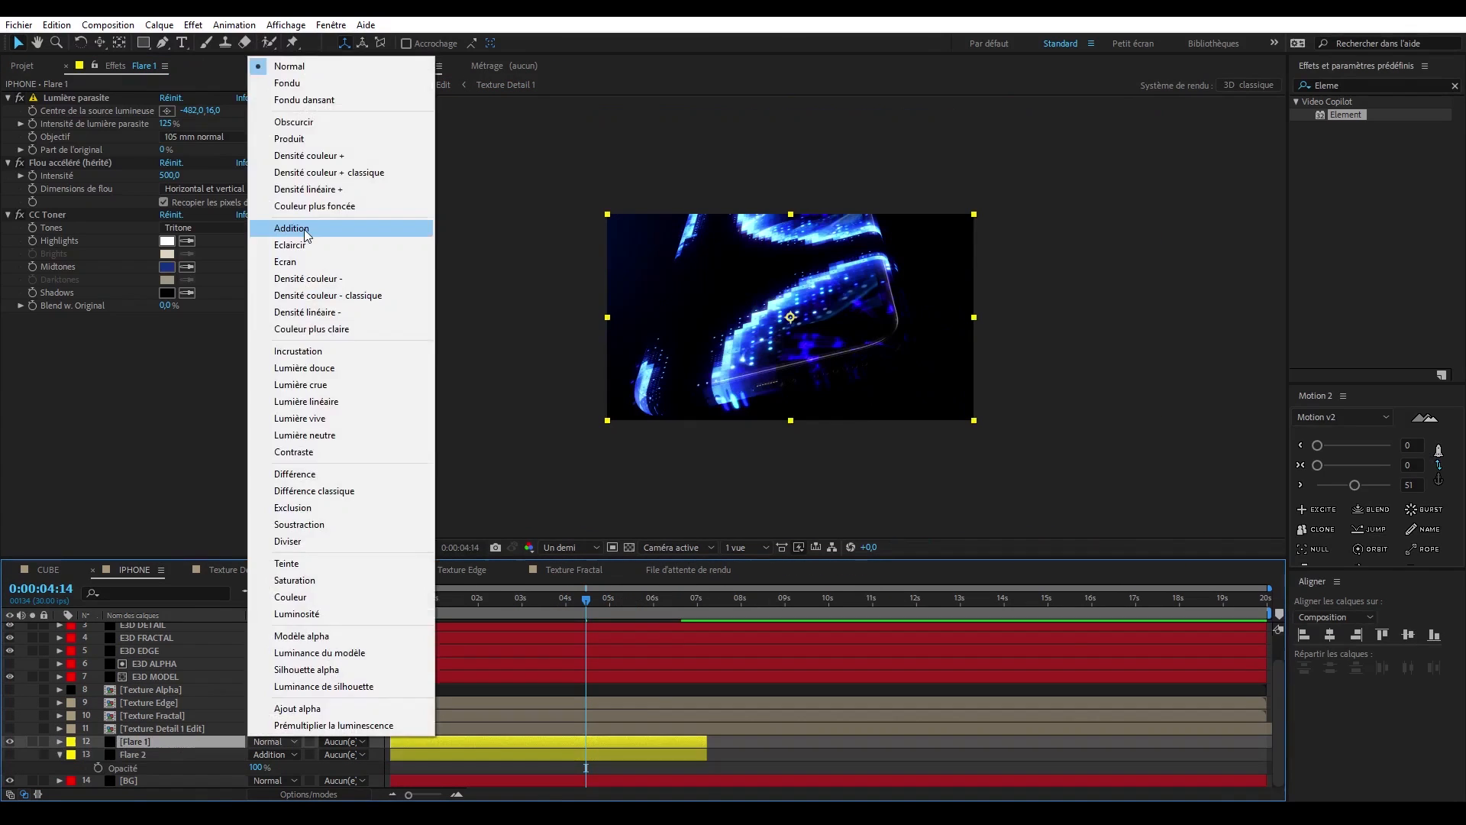
- Show the Flare 2 layer and place Flare 1's light source at about 1996, -116 with 150% intensity
click(305, 231)
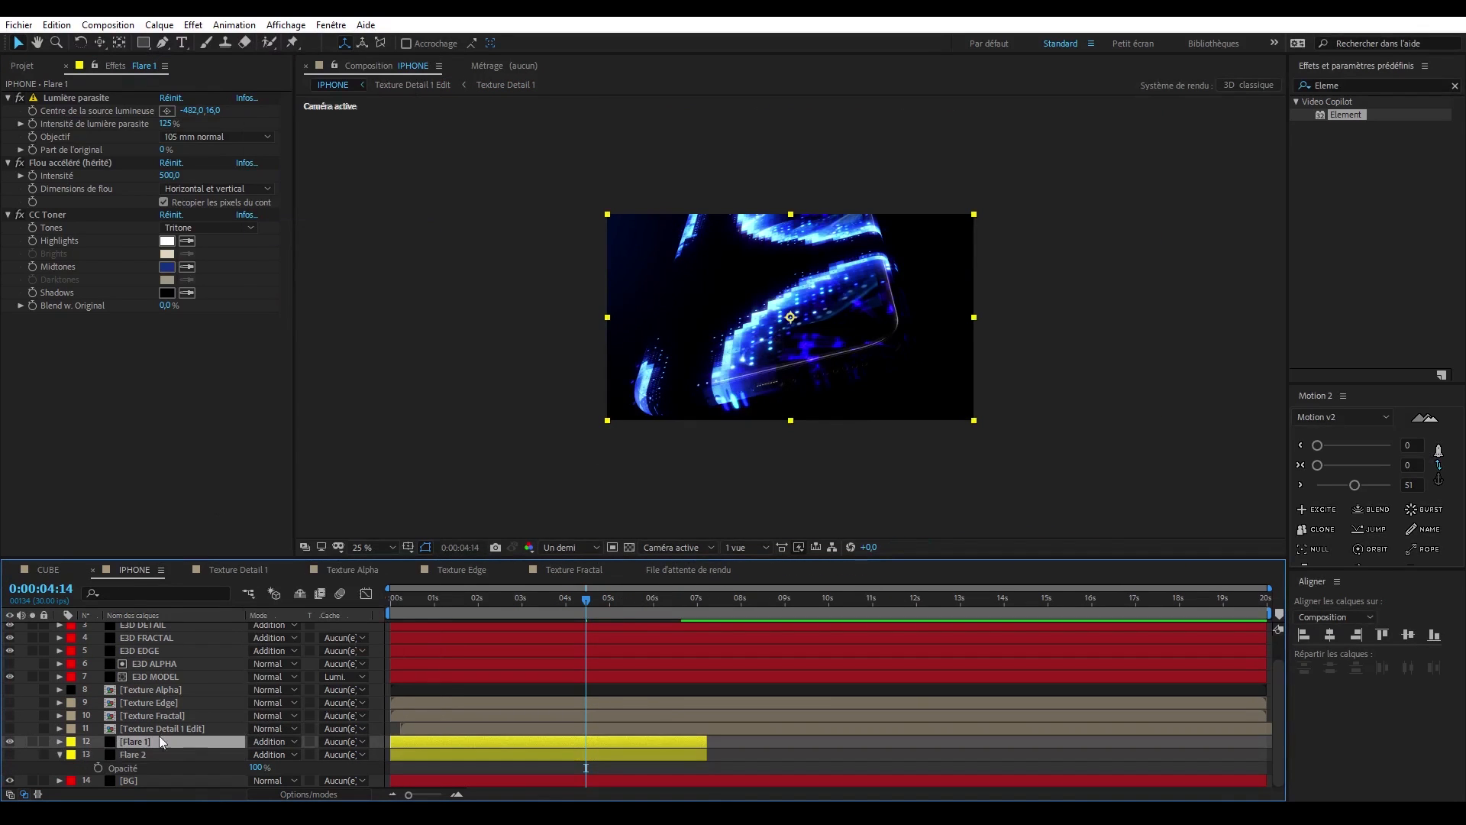
click(9, 755)
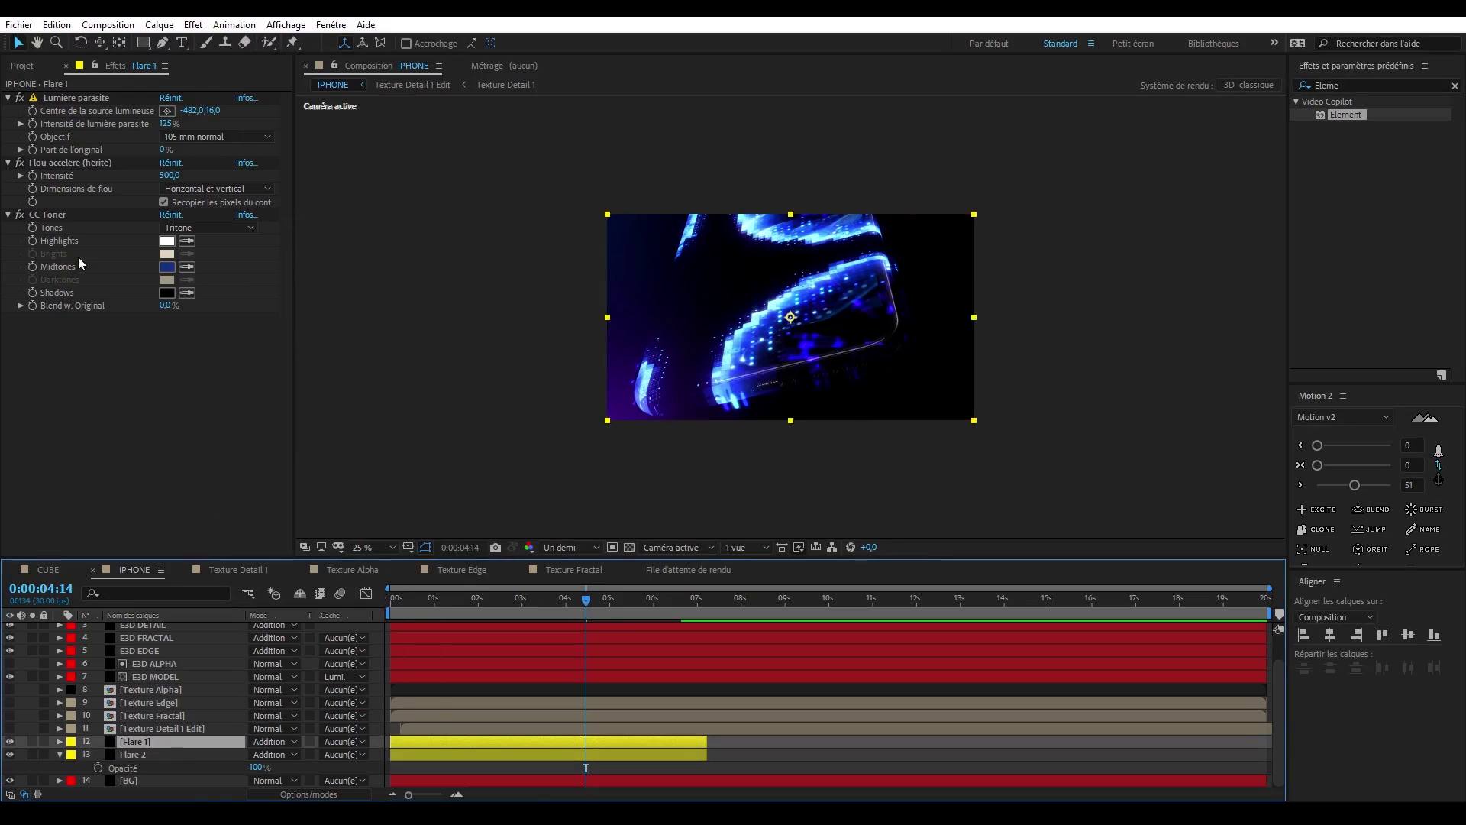
click(166, 111)
click(989, 192)
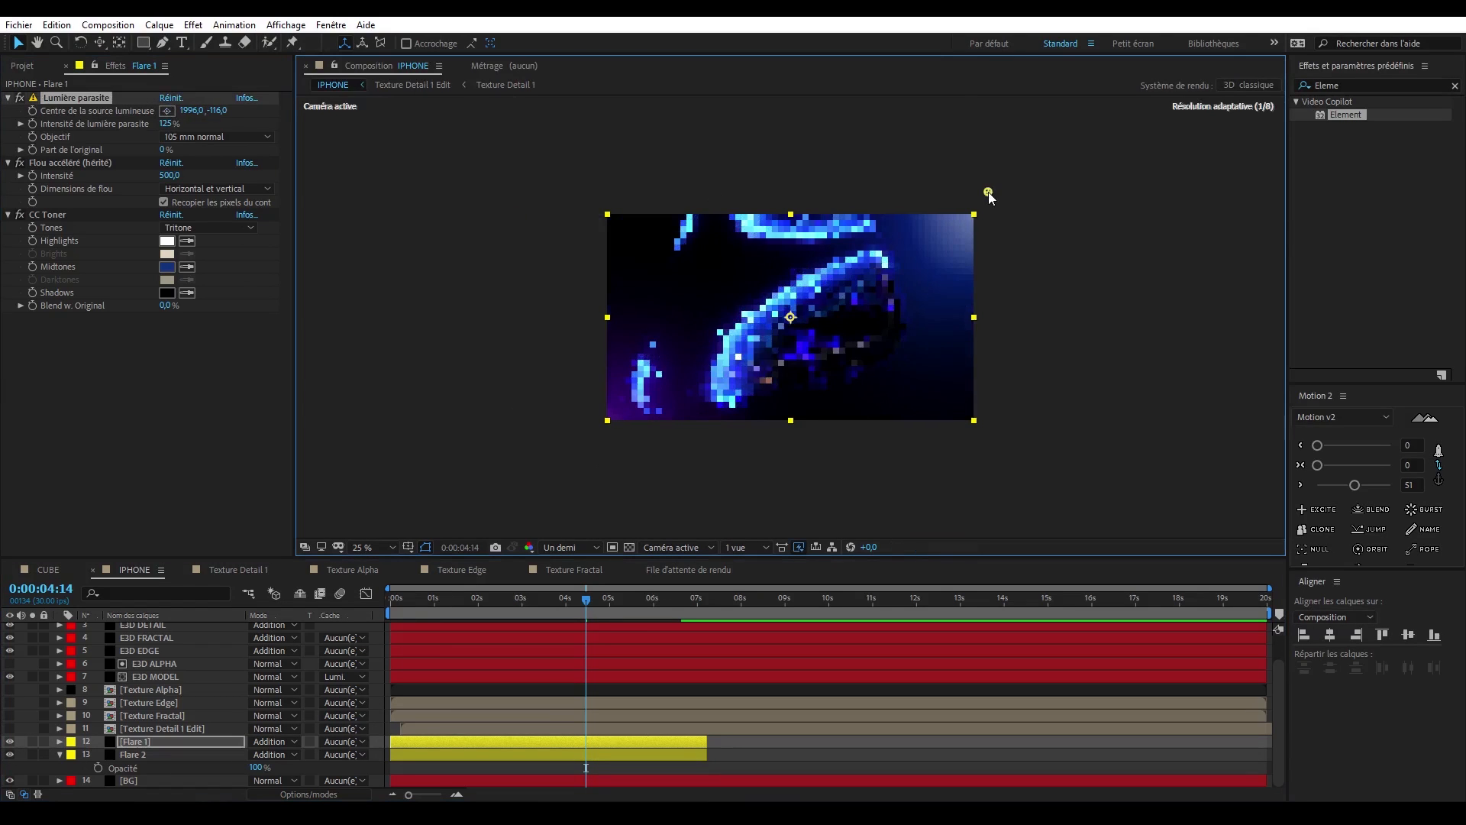
key(t)
drag(165, 124, 187, 123)
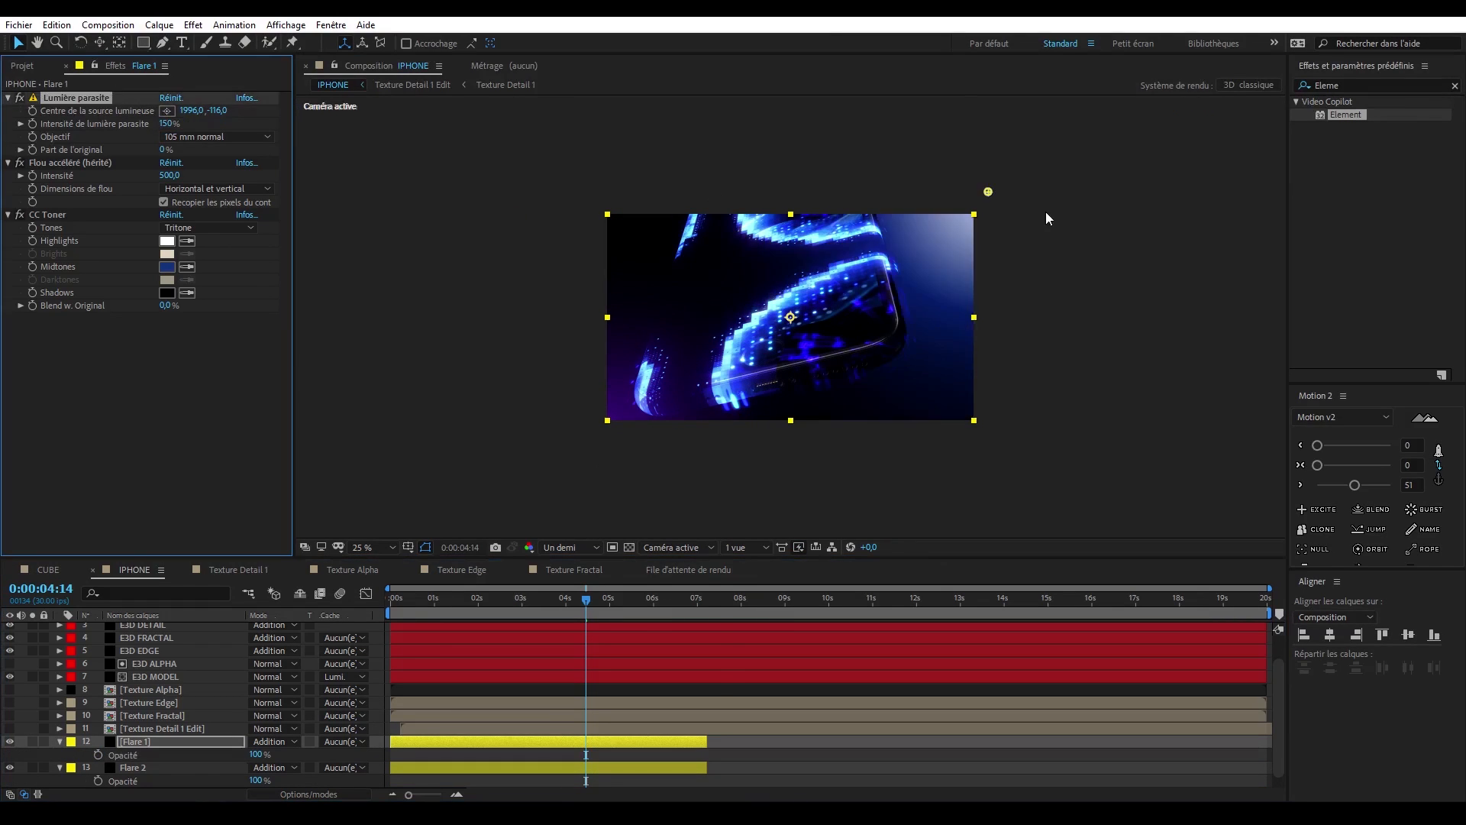
- Pick a new CC Toner midtones colour for Flare 1 and shift its light source slightly further beyond the frame's upper-right corner
click(167, 266)
click(690, 471)
click(166, 111)
click(993, 187)
scroll(993, 187, up, 2)
click(133, 767)
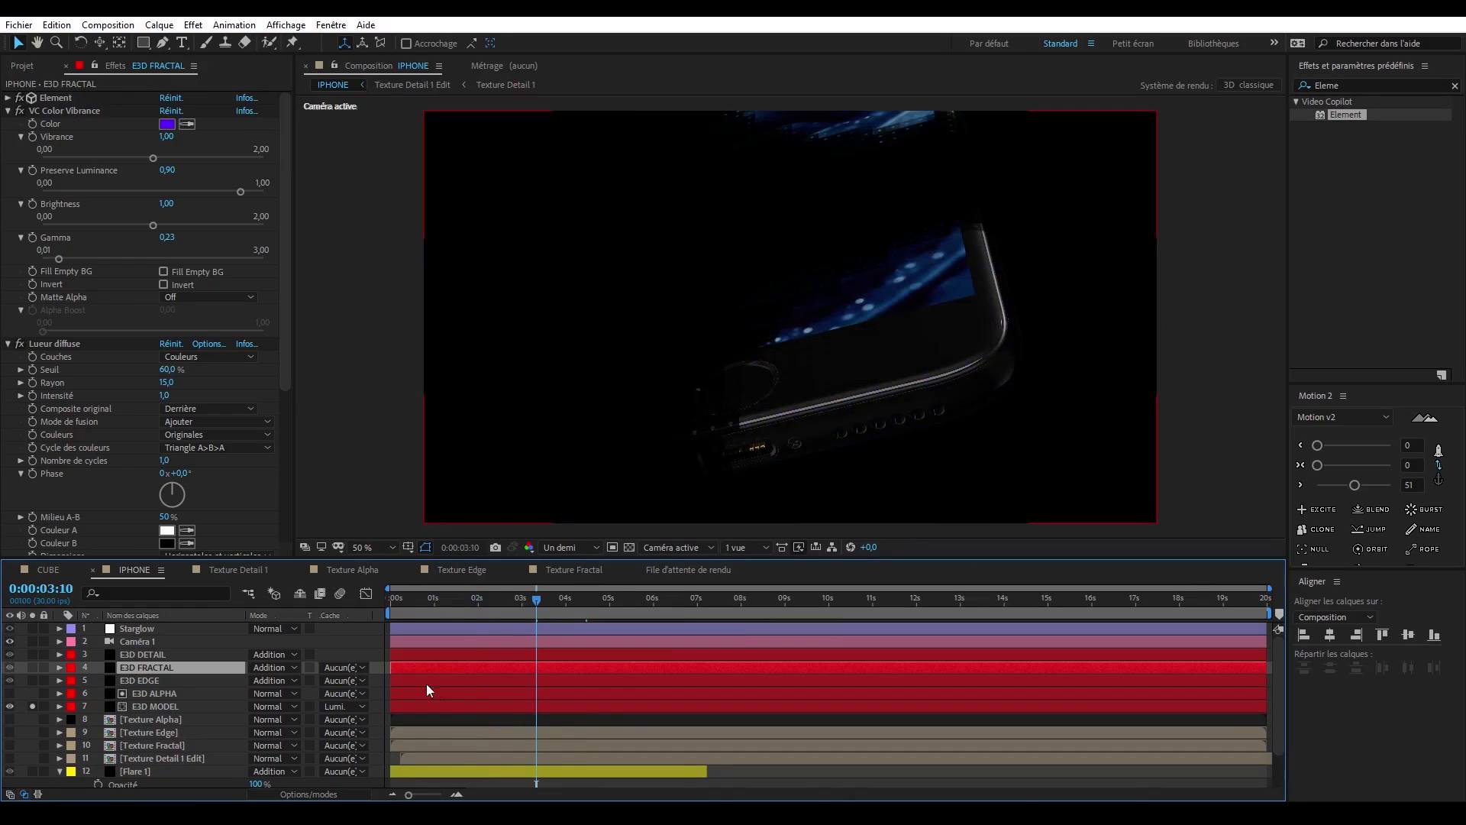
- Add keyframes for Caméra 1's Point ciblé, Position and Orientation at 0:00:03:10
click(140, 641)
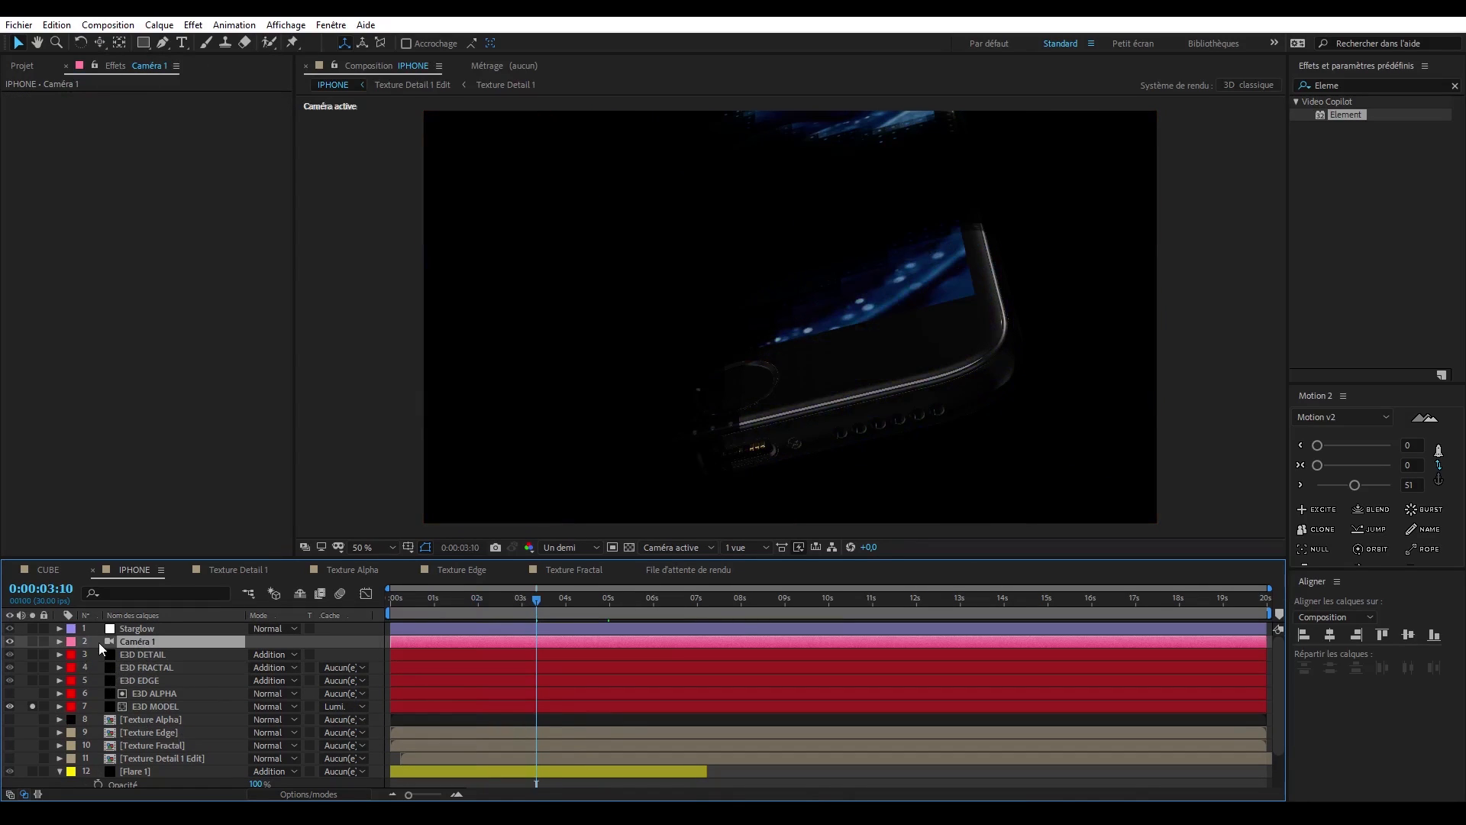
click(59, 642)
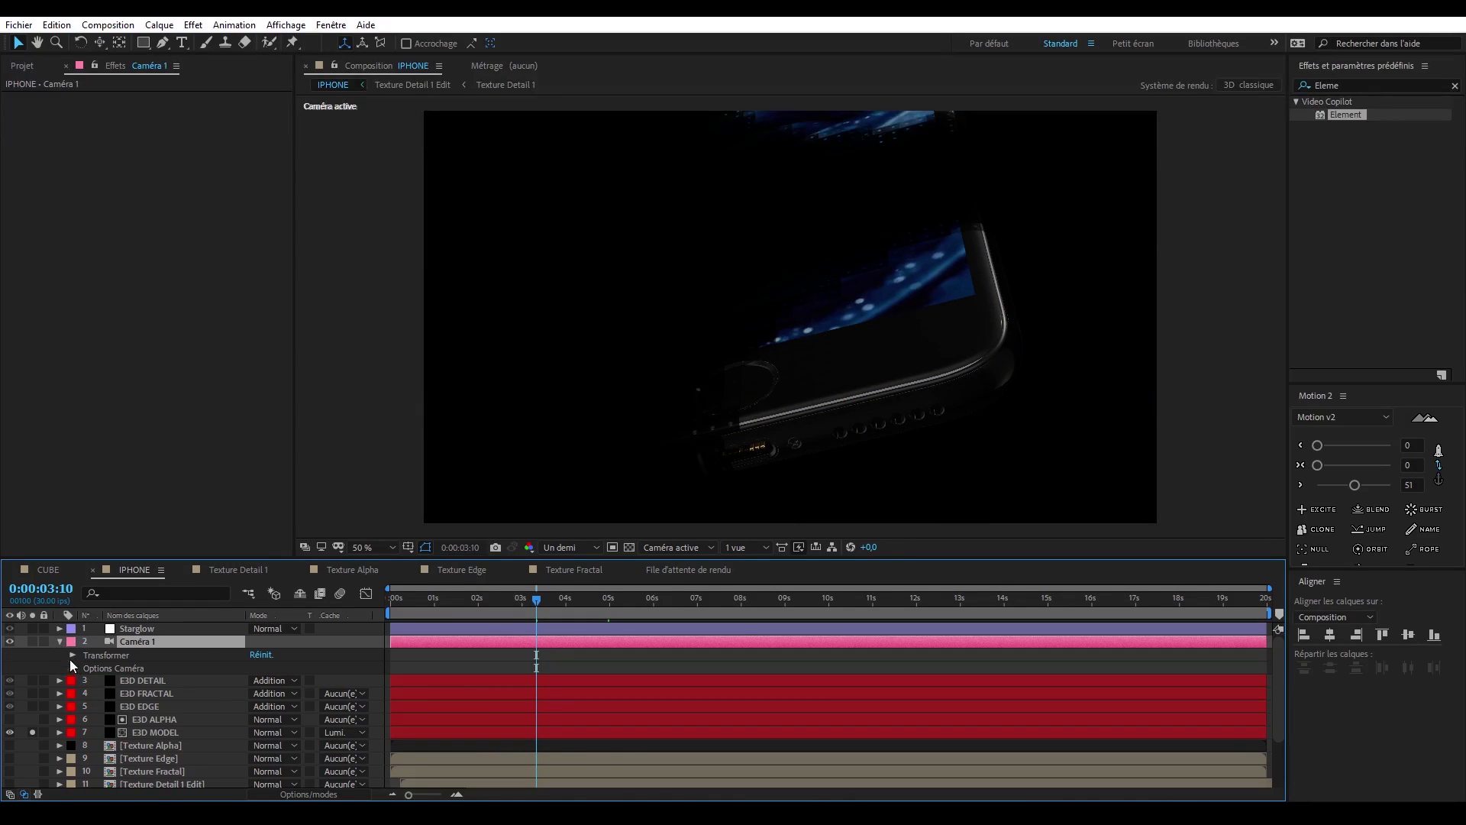
click(72, 667)
click(74, 627)
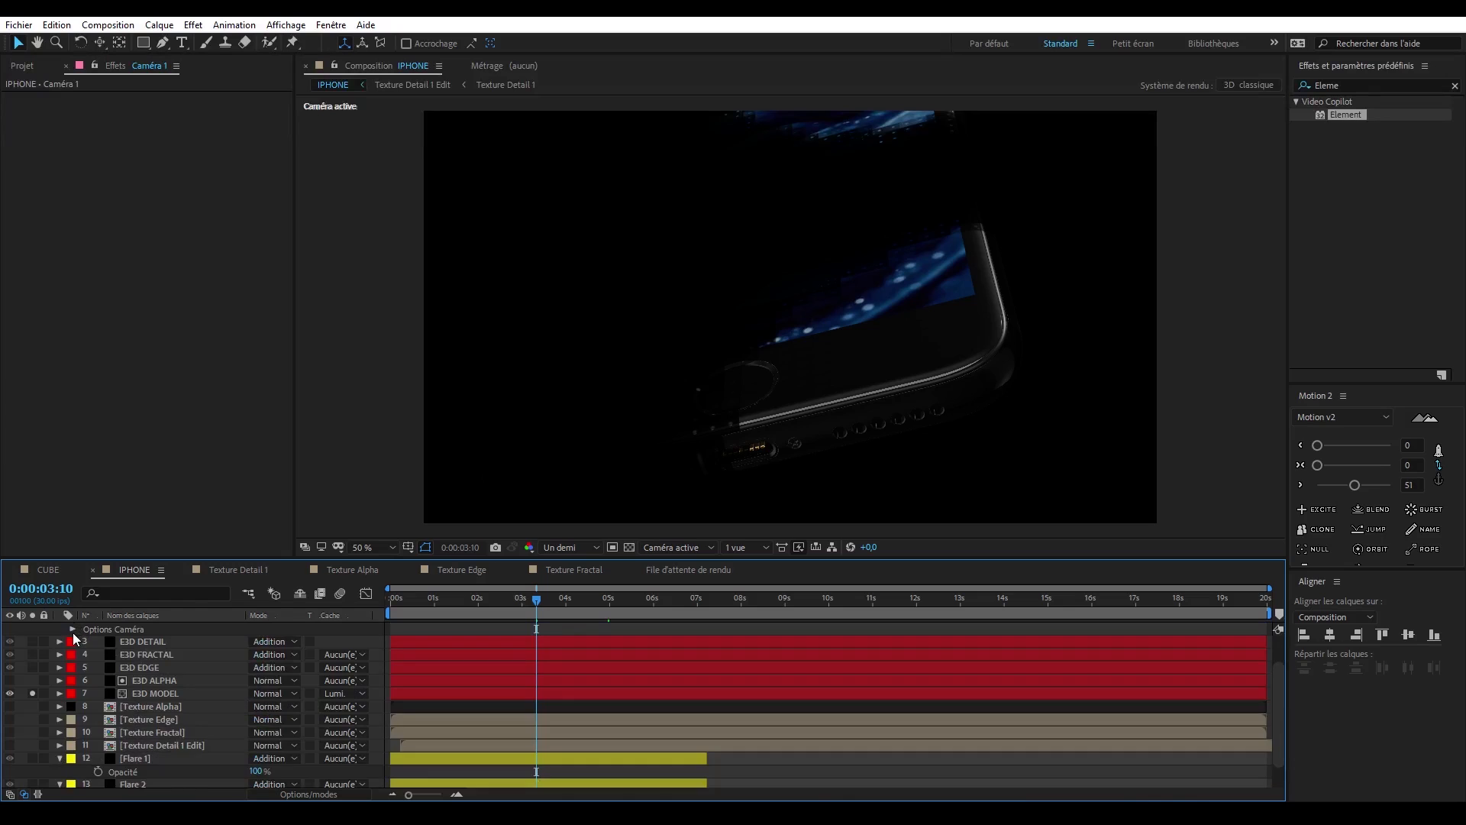
scroll(72, 634, up, 2)
click(75, 653)
click(98, 667)
click(97, 681)
click(99, 694)
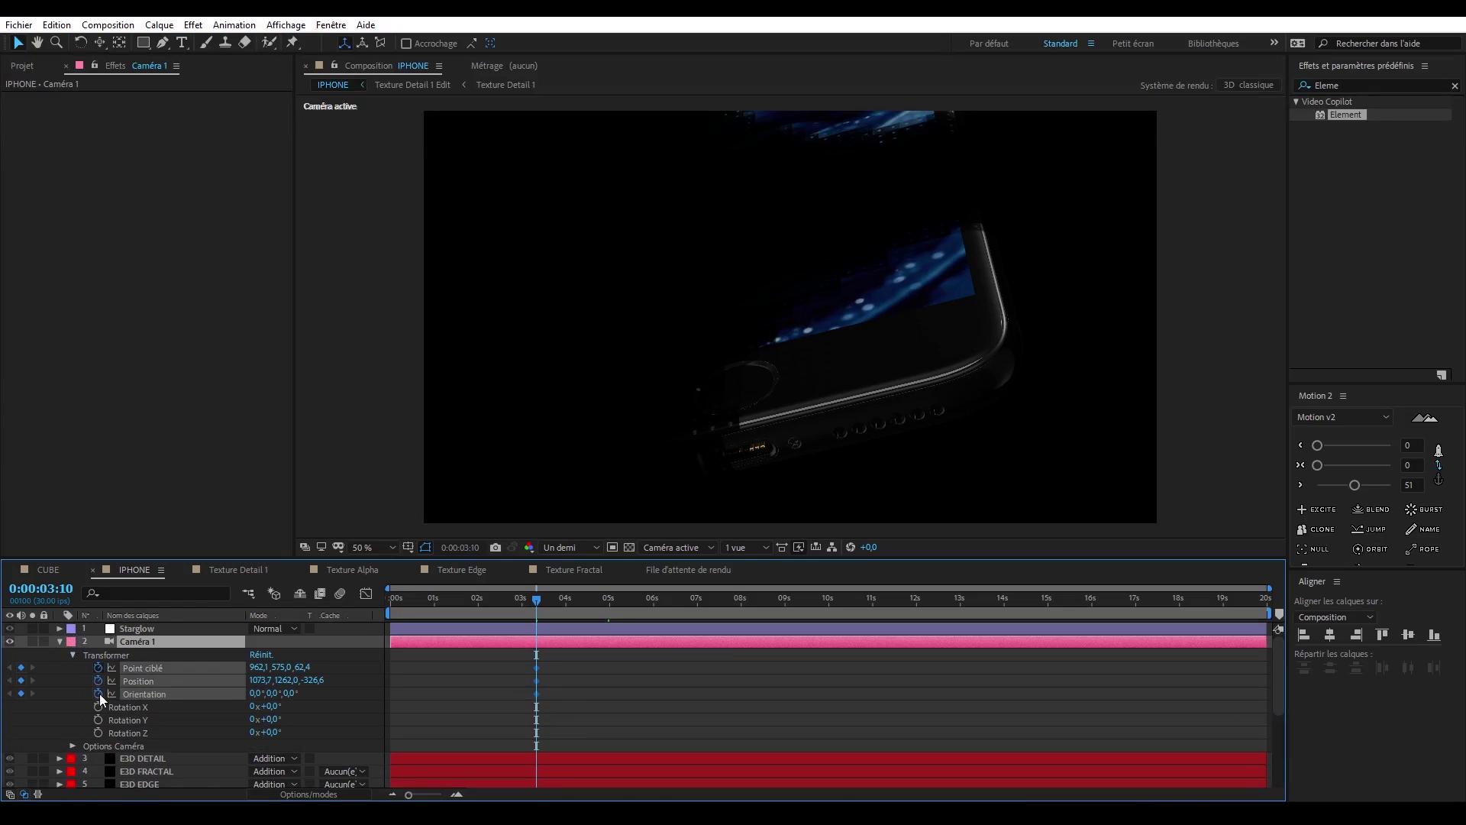
drag(574, 665, 535, 698)
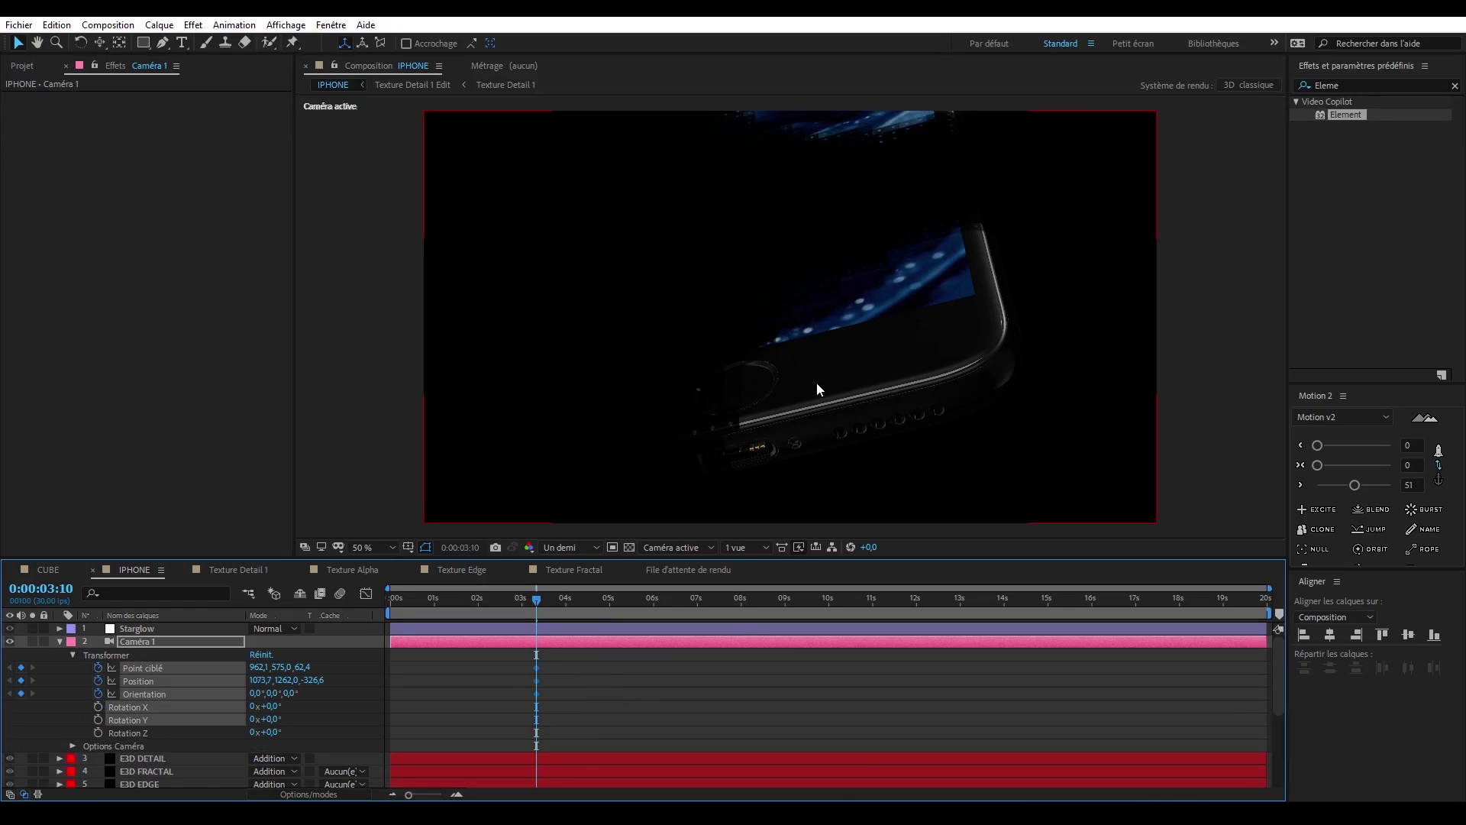
- Reframe Caméra 1 close to the phone's bottom edge with Orientation Z at 298°, and move its three keyframes to about 0.5 s
key(c)
key(c)
key(c)
drag(861, 370, 794, 386)
drag(291, 693, 242, 693)
key(c)
key(c)
drag(856, 466, 858, 419)
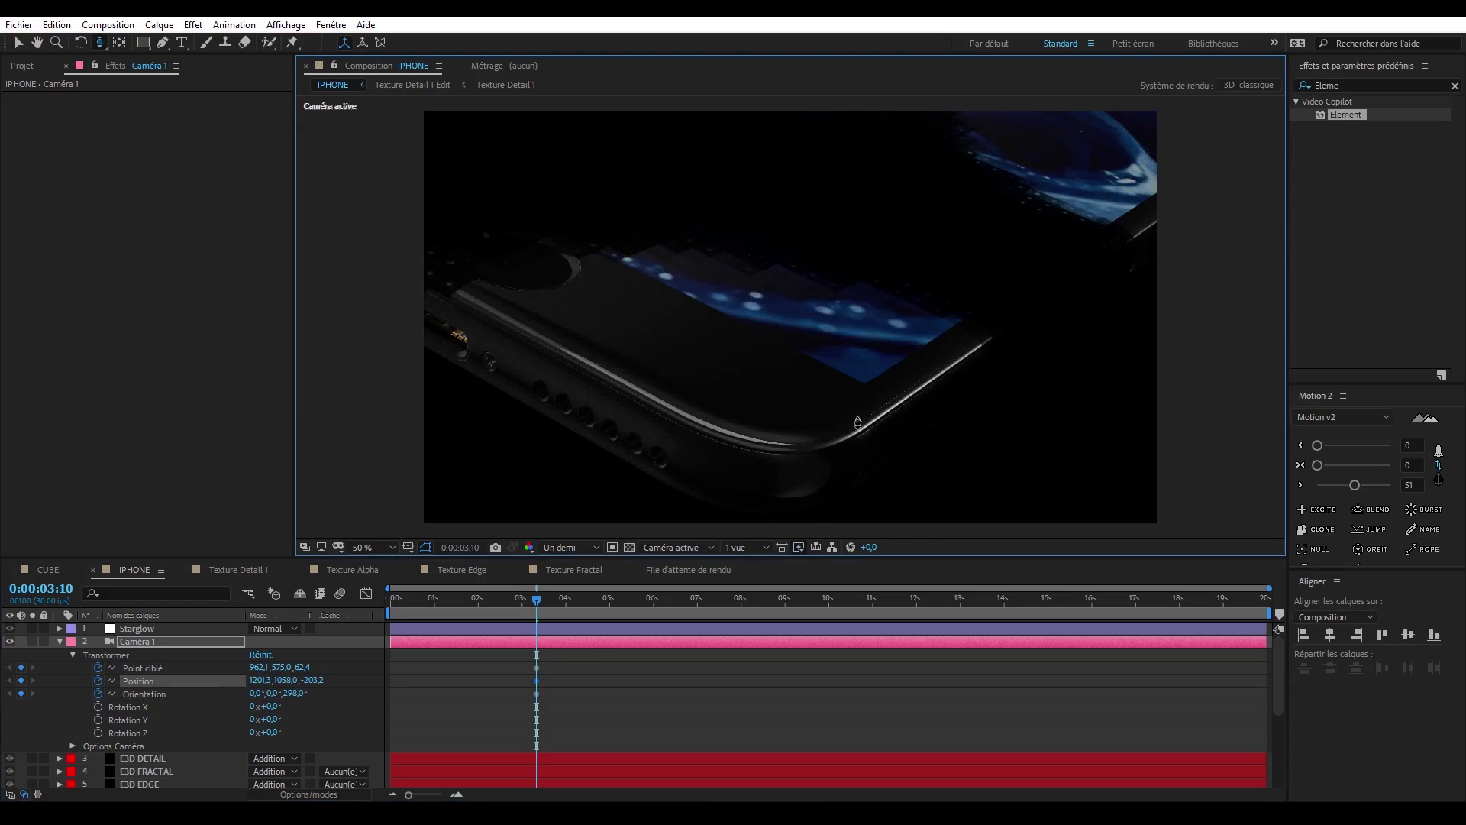
drag(571, 664, 521, 720)
drag(536, 693, 413, 695)
- Orbit and track Caméra 1 to a second viewpoint at 0:00:03:10, with Orientation Z at 3°
key(c)
key(c)
drag(840, 382, 794, 389)
drag(293, 694, 333, 694)
key(c)
mouse_move(863, 367)
mouse_down()
mouse_move(926, 410)
mouse_move(868, 346)
mouse_up()
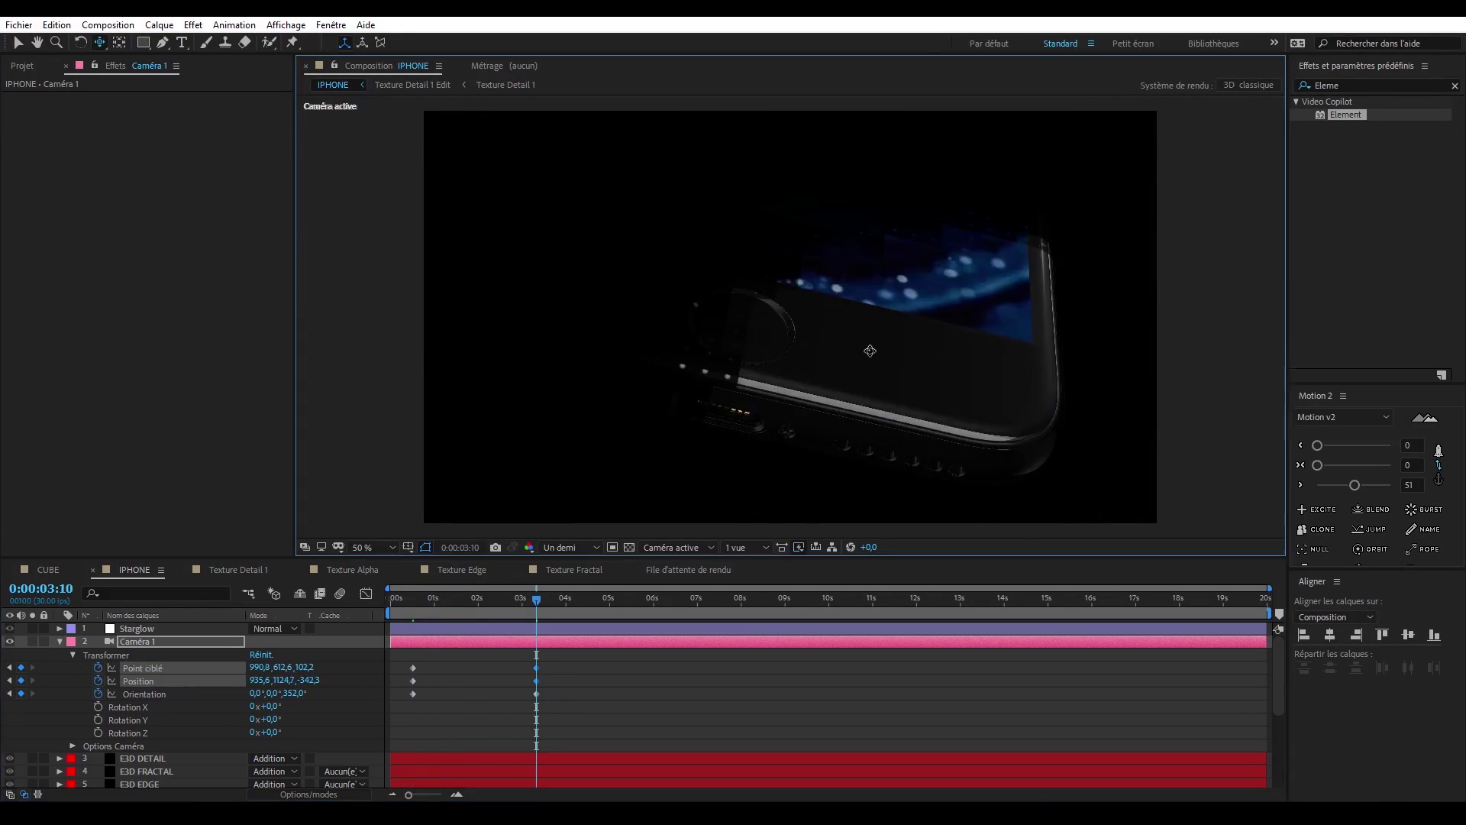
drag(294, 694, 304, 693)
drag(856, 367, 879, 359)
mouse_move(536, 601)
mouse_down()
mouse_move(466, 609)
mouse_move(536, 609)
mouse_up()
drag(841, 382, 553, 494)
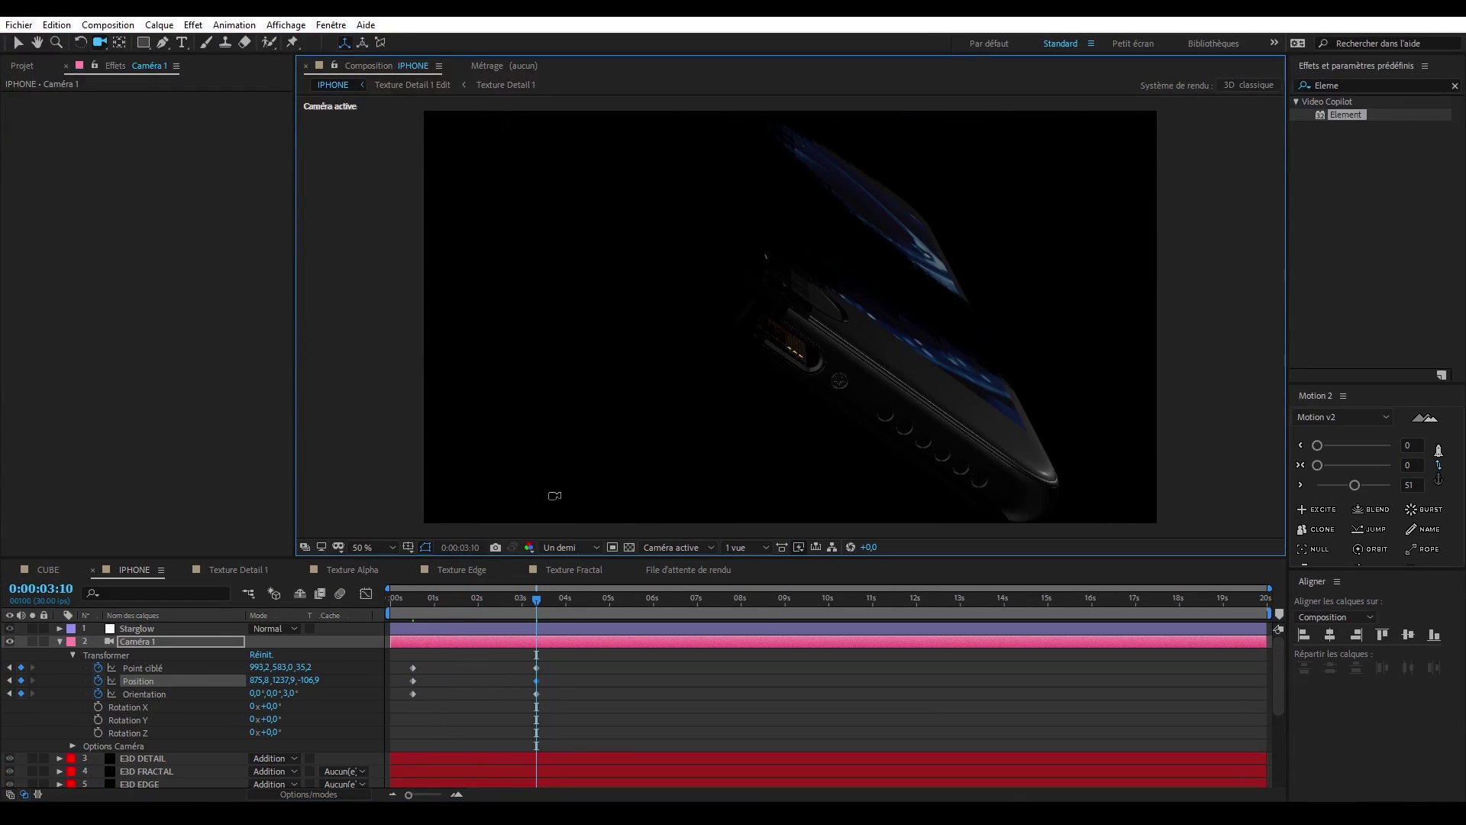
- Refine Caméra 1's framing at its first keyframe near 0.5 s and scrub through the camera move
drag(536, 600, 413, 601)
drag(787, 382, 771, 418)
scroll(243, 681, down, 5)
drag(414, 600, 511, 601)
scroll(243, 681, up, 5)
key(u)
- Animate Caméra 2 from 0:00:03:10 to 0:00:06:21, ending on a tilted view of the phone's screen with Orientation Z at 287°
click(137, 628)
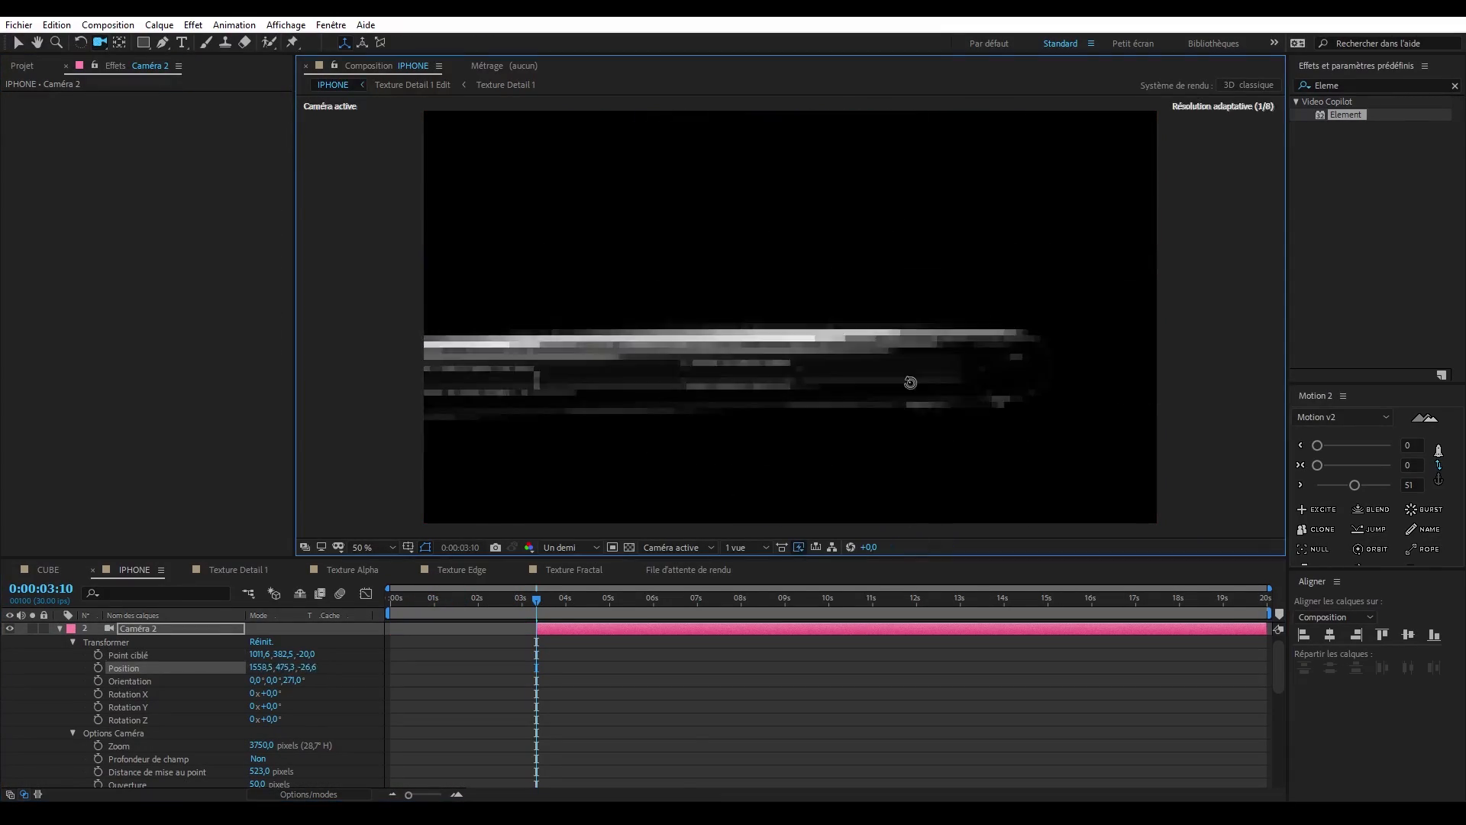
drag(684, 600, 536, 600)
drag(790, 344, 809, 366)
drag(536, 600, 684, 601)
drag(791, 343, 764, 306)
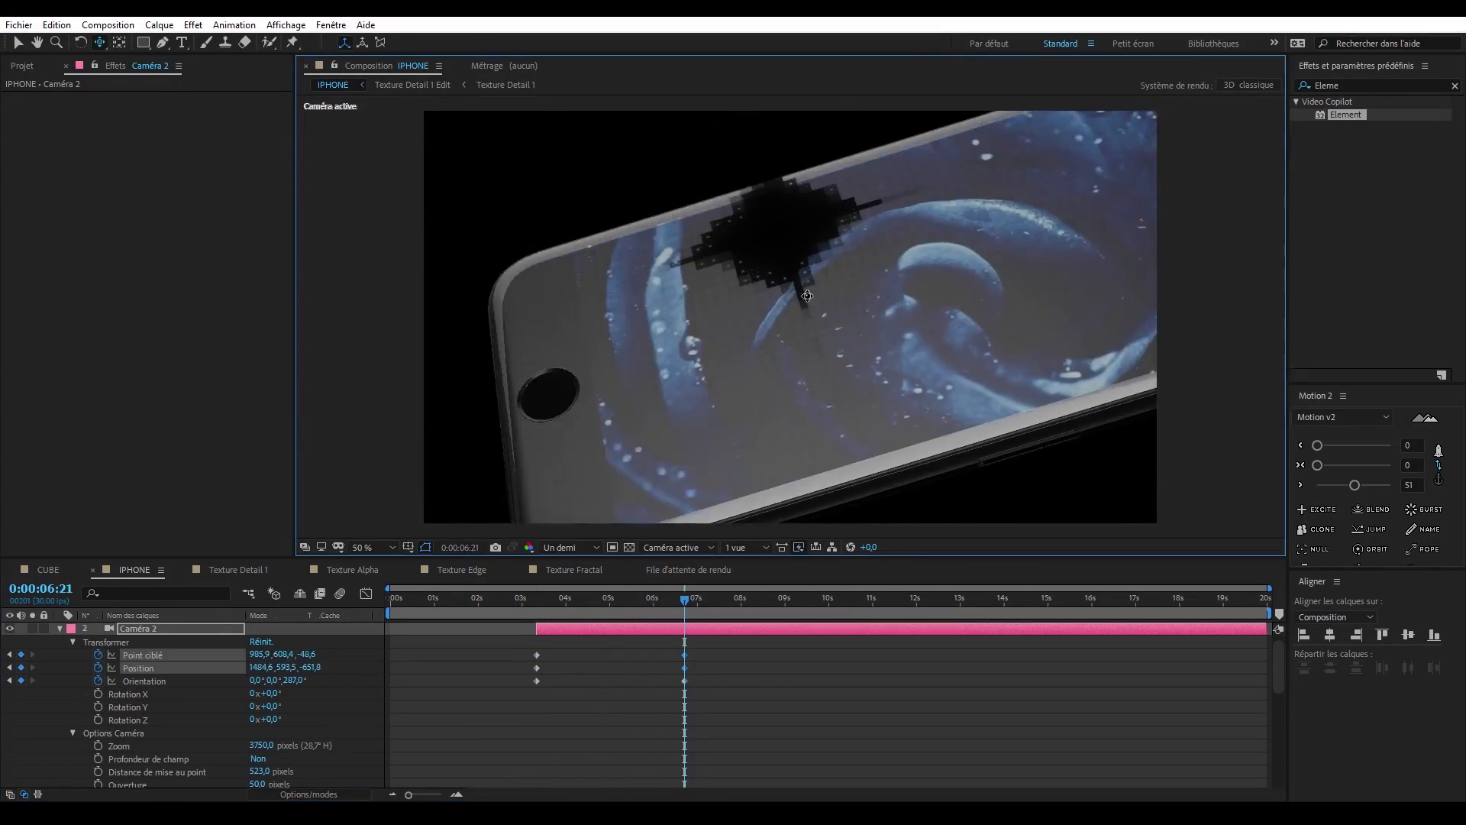
drag(684, 600, 592, 600)
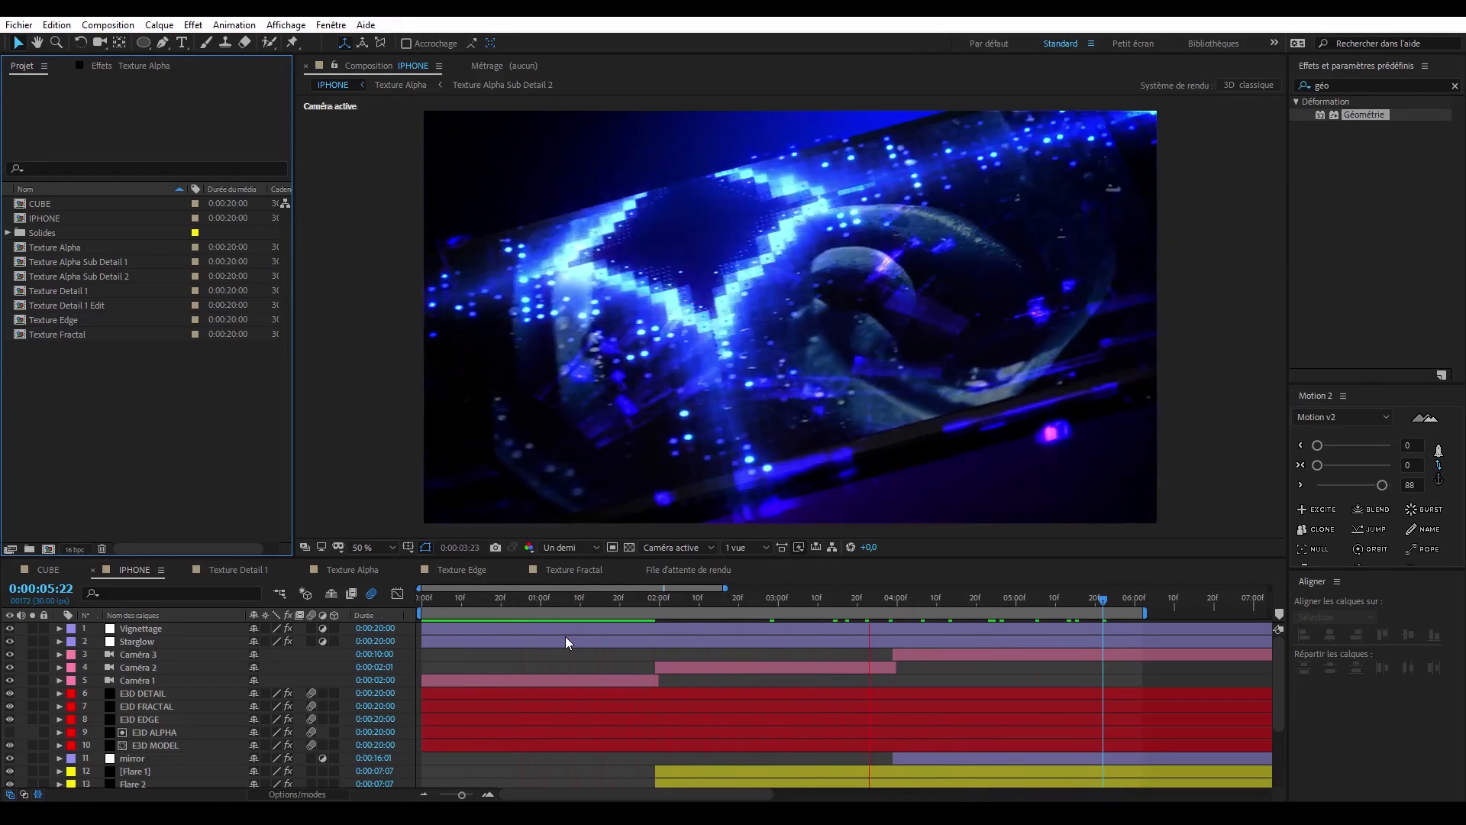
- Compare the contributions of E3D DETAIL, E3D FRACTAL and E3D EDGE by hiding them and turning them back on individually
click(763, 599)
drag(9, 693, 11, 718)
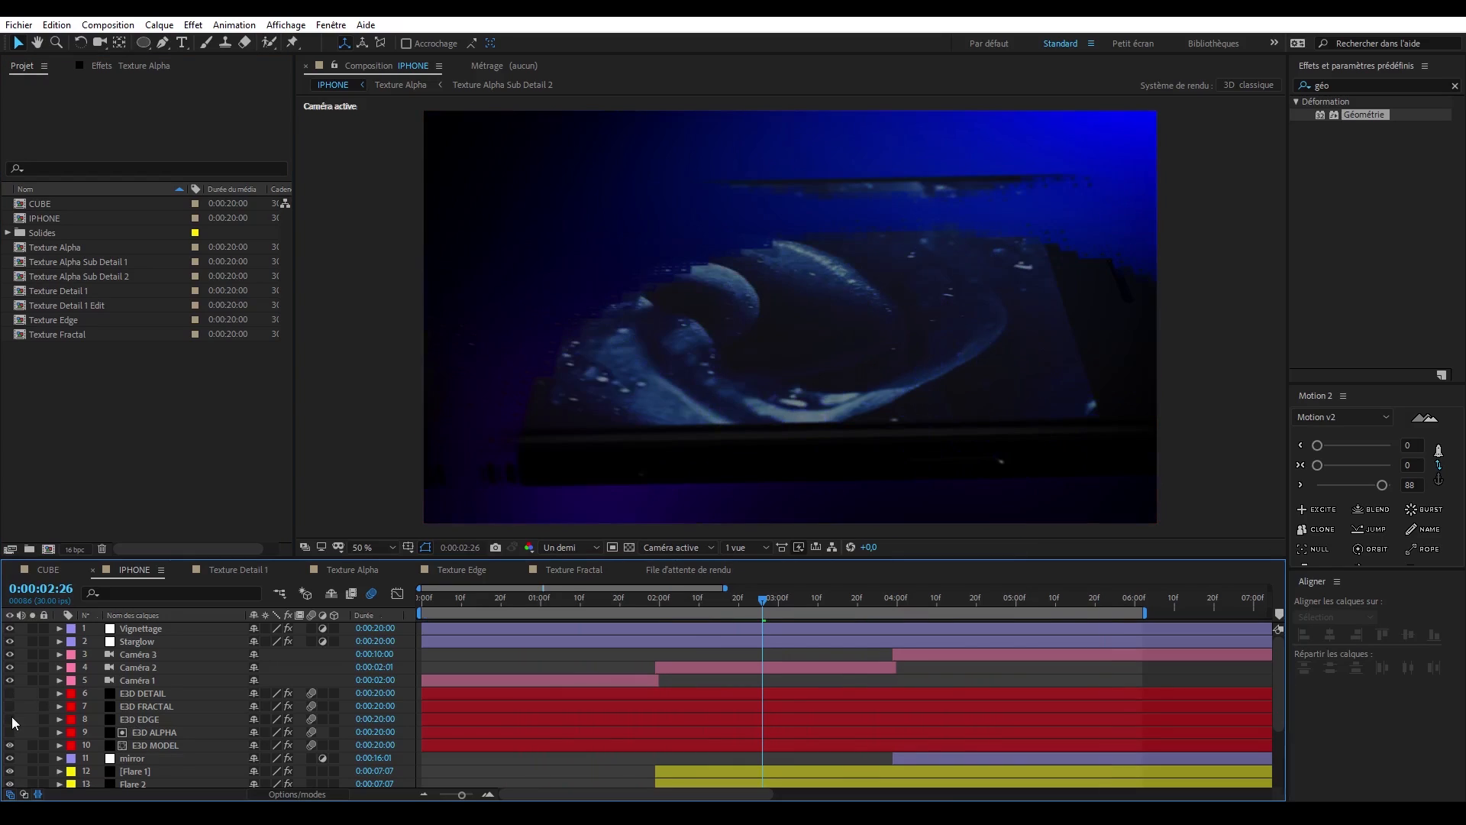
click(10, 719)
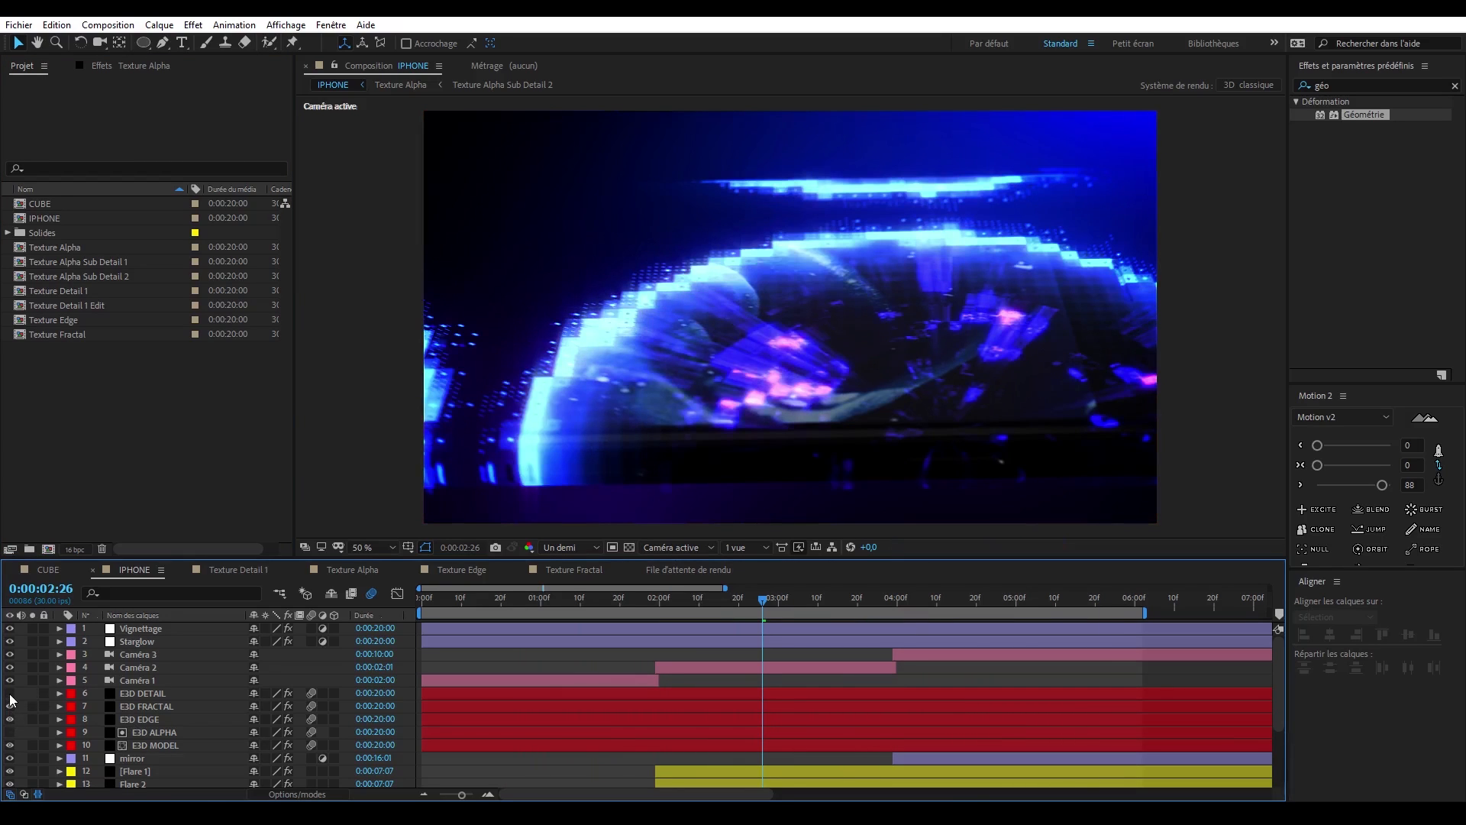
click(10, 695)
click(10, 718)
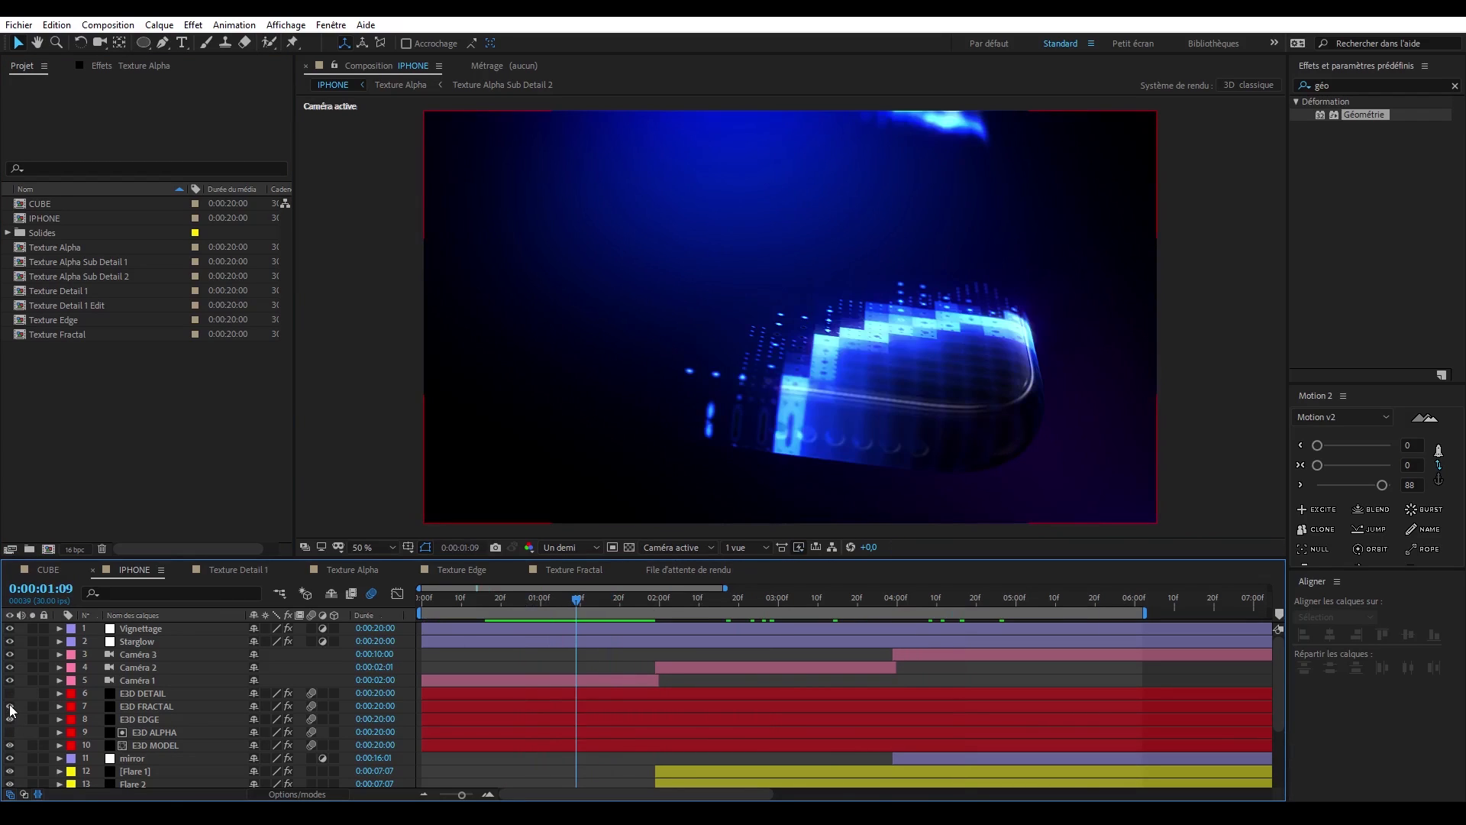
click(10, 706)
drag(600, 598, 633, 620)
- Review the background layers, turn Starglow and Vignettage back on, and play the IPHONE animation
scroll(646, 606, down, 3)
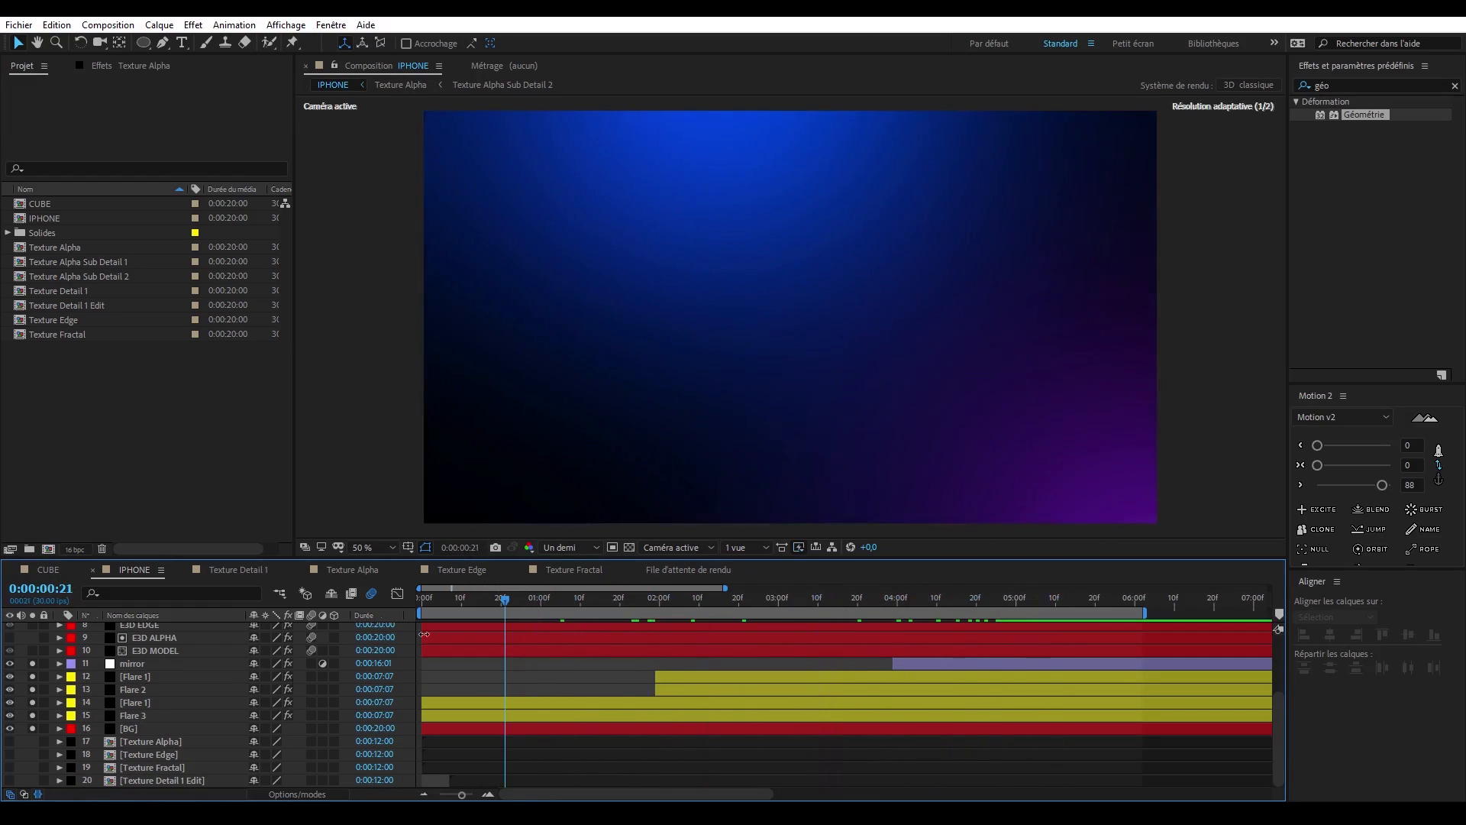
scroll(424, 634, up, 3)
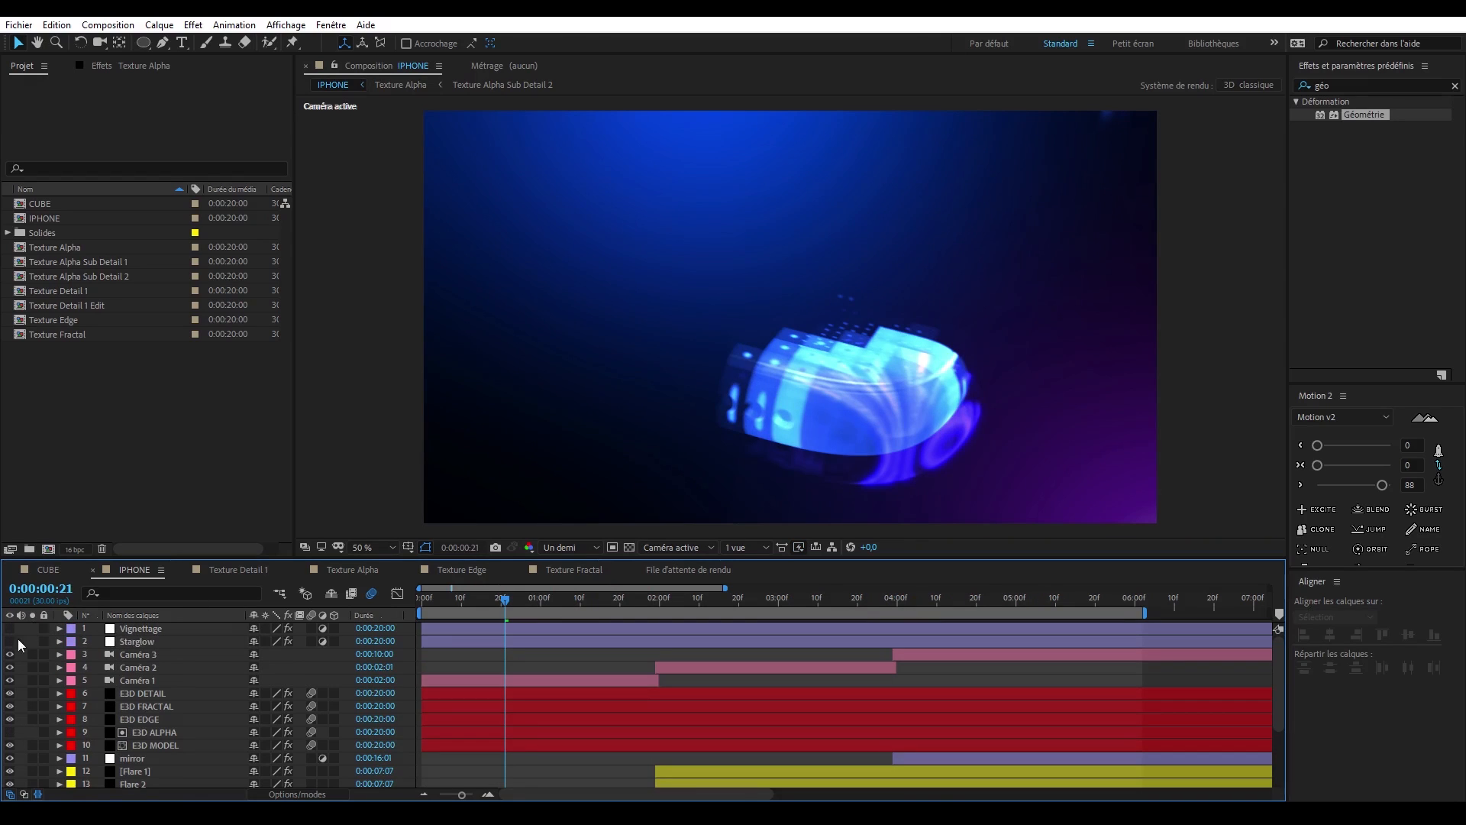
click(10, 641)
click(10, 628)
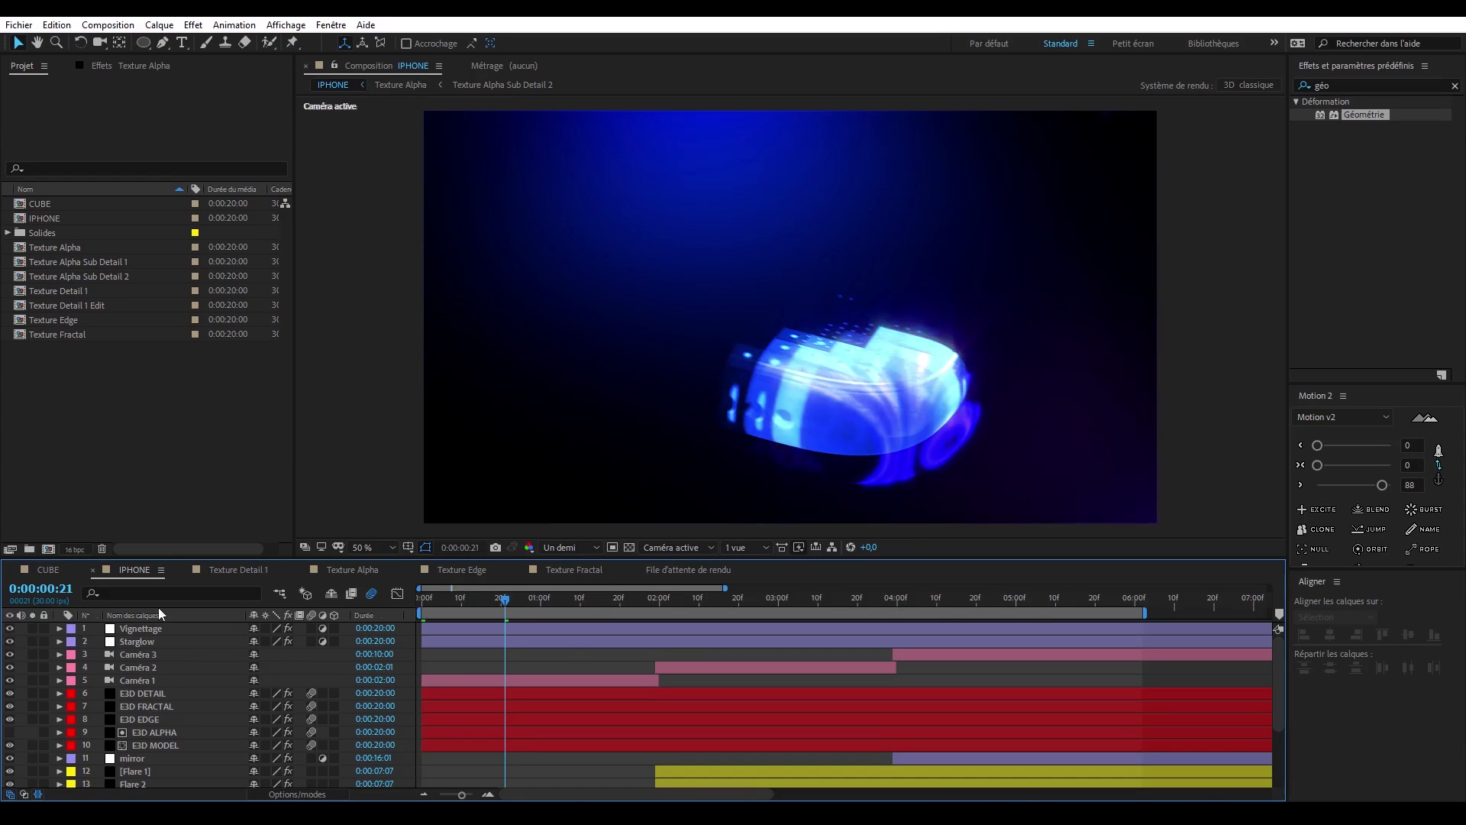
key(space)
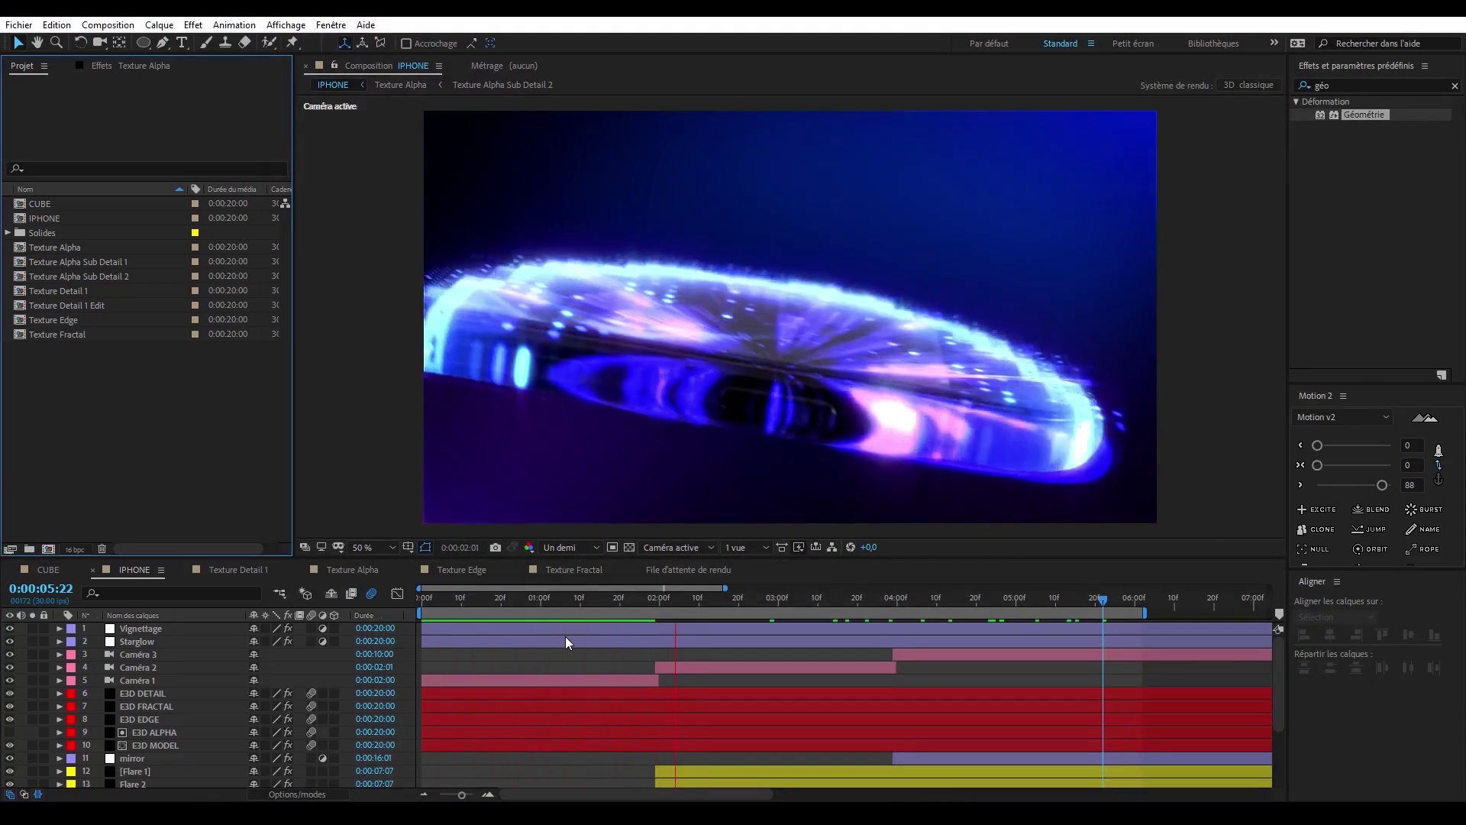